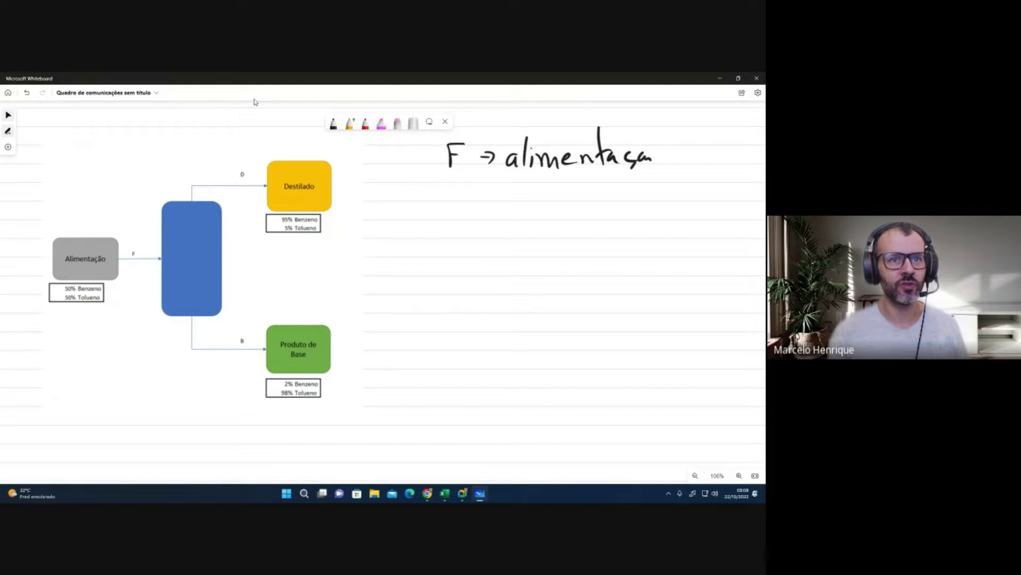
Step: Finish the handwritten feed line so it reads "F → alimentação = 1000 kg/h"
drag(642, 145, 667, 156)
mouse_move(658, 161)
mouse_down()
mouse_move(688, 165)
mouse_move(691, 141)
mouse_up()
mouse_move(684, 165)
mouse_down()
mouse_move(705, 143)
mouse_move(733, 146)
mouse_up()
scroll(595, 303, down, 3)
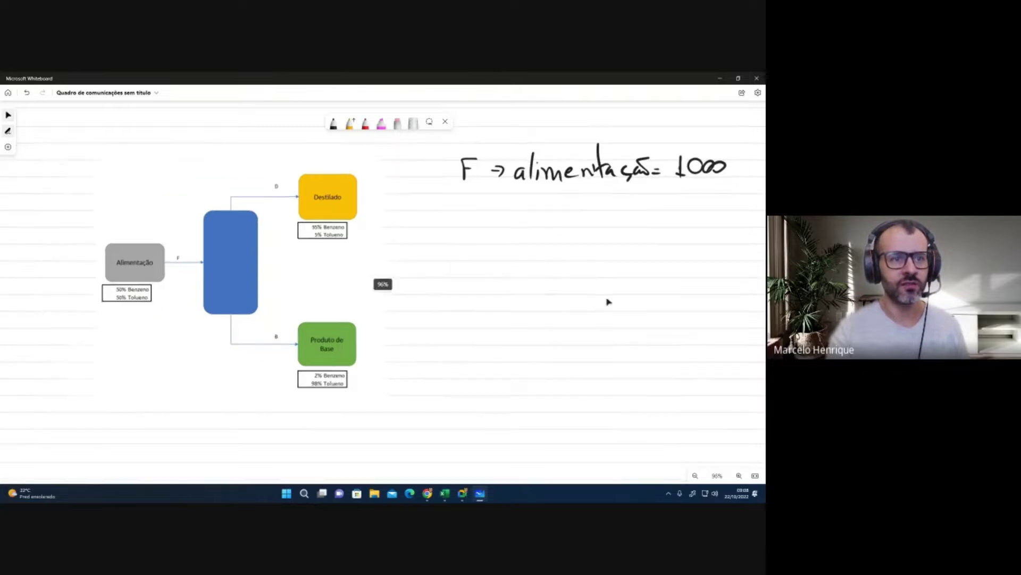
mouse_move(676, 157)
mouse_down()
mouse_move(674, 177)
mouse_move(689, 177)
mouse_move(683, 197)
mouse_move(685, 179)
mouse_move(705, 175)
mouse_move(689, 213)
mouse_up()
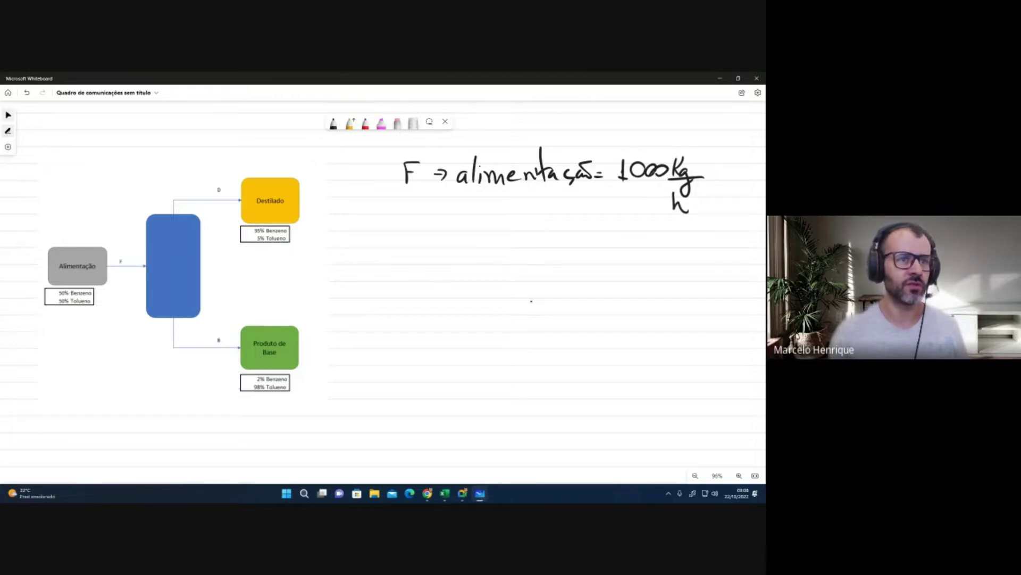
Step: Handwrite the feed's benzene fraction "x_F,B = 0,50" in black under the feed line
click(397, 123)
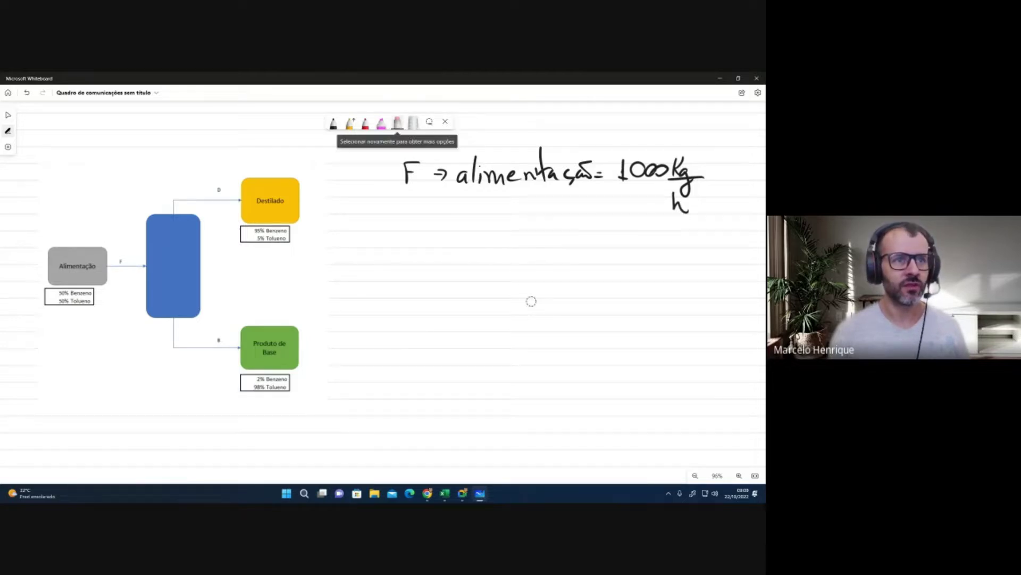
key(alt+w)
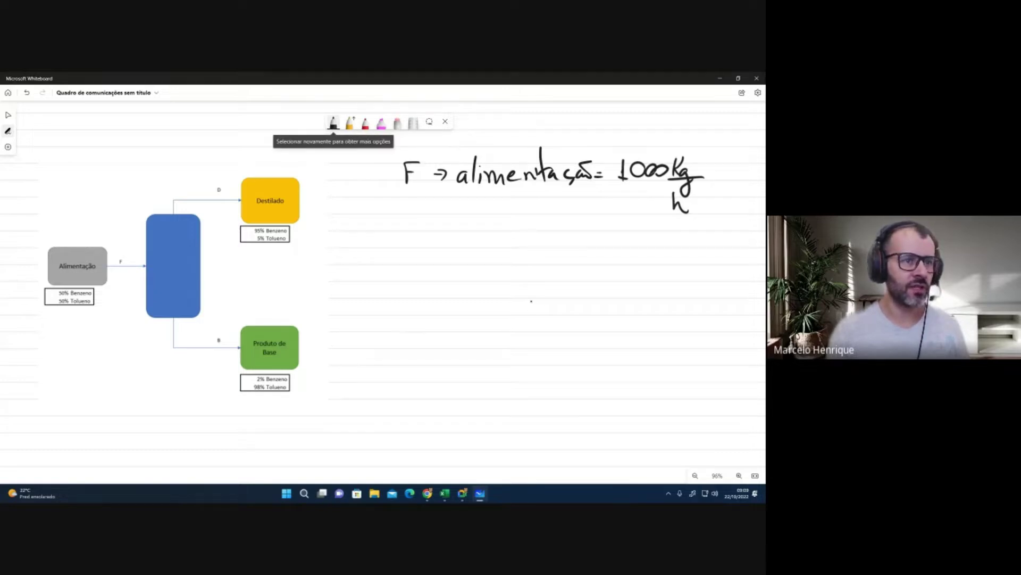
drag(385, 217, 399, 233)
mouse_move(399, 217)
mouse_down()
mouse_move(384, 234)
mouse_move(403, 230)
mouse_up()
key(ctrl+z)
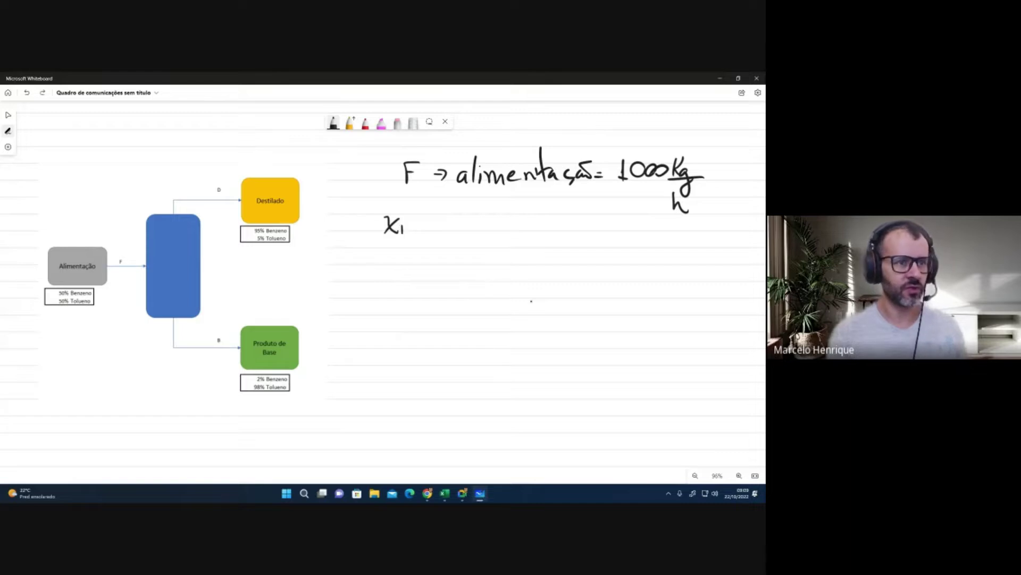
mouse_move(402, 226)
mouse_down()
mouse_move(402, 240)
mouse_move(407, 224)
mouse_move(417, 239)
mouse_move(448, 227)
mouse_up()
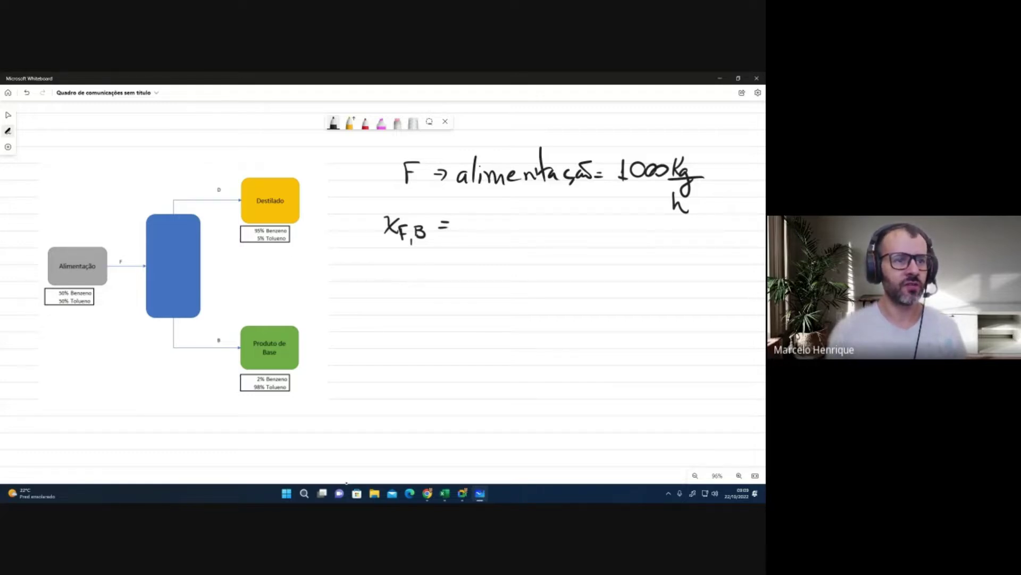
drag(470, 211, 469, 213)
mouse_move(482, 227)
mouse_down()
mouse_move(480, 237)
mouse_move(515, 212)
mouse_up()
Step: Handwrite the feed's toluene fraction "x_F,T = 0,50" below the benzene fraction
drag(385, 269, 402, 289)
mouse_move(402, 271)
mouse_down()
mouse_move(385, 289)
mouse_move(410, 293)
mouse_move(419, 277)
mouse_up()
drag(408, 285, 421, 296)
mouse_move(431, 279)
mouse_down()
mouse_move(430, 290)
mouse_move(440, 277)
mouse_up()
drag(444, 280, 449, 280)
mouse_move(444, 284)
mouse_down()
mouse_move(478, 264)
mouse_move(482, 288)
mouse_up()
mouse_move(502, 265)
mouse_down()
mouse_move(501, 281)
mouse_move(525, 262)
mouse_up()
drag(504, 263, 514, 260)
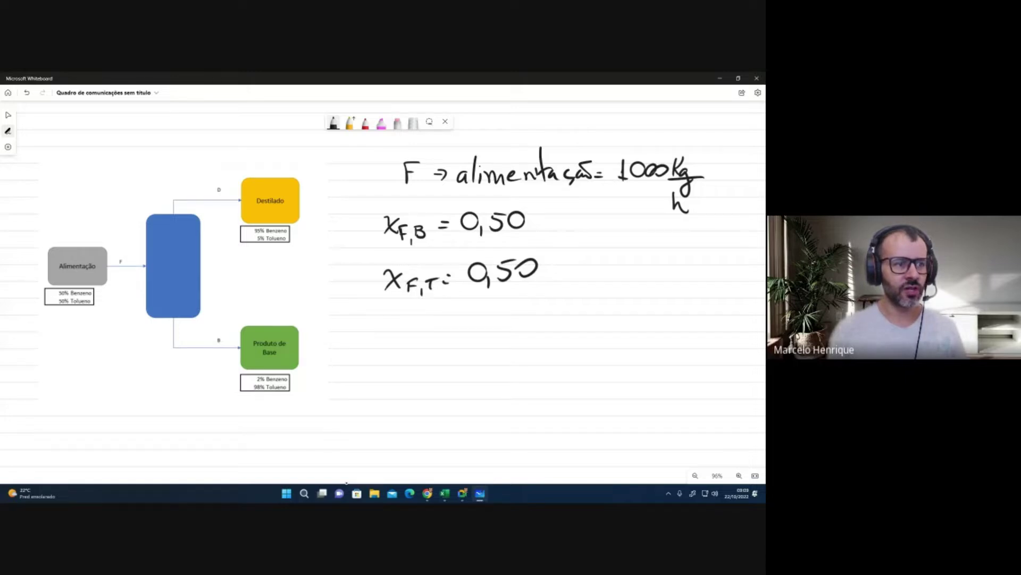
Step: Handwrite the distillate line "D → destilado →" below the feed fractions
mouse_move(374, 327)
mouse_down()
mouse_move(372, 351)
mouse_move(408, 344)
mouse_up()
mouse_move(403, 339)
mouse_down()
mouse_move(404, 350)
mouse_move(444, 348)
mouse_up()
drag(448, 323, 458, 347)
mouse_move(467, 335)
mouse_down()
mouse_move(459, 348)
mouse_move(476, 349)
mouse_move(482, 332)
mouse_up()
mouse_move(486, 335)
mouse_down()
mouse_move(486, 349)
mouse_move(538, 351)
mouse_up()
drag(550, 338, 508, 350)
drag(572, 340, 573, 352)
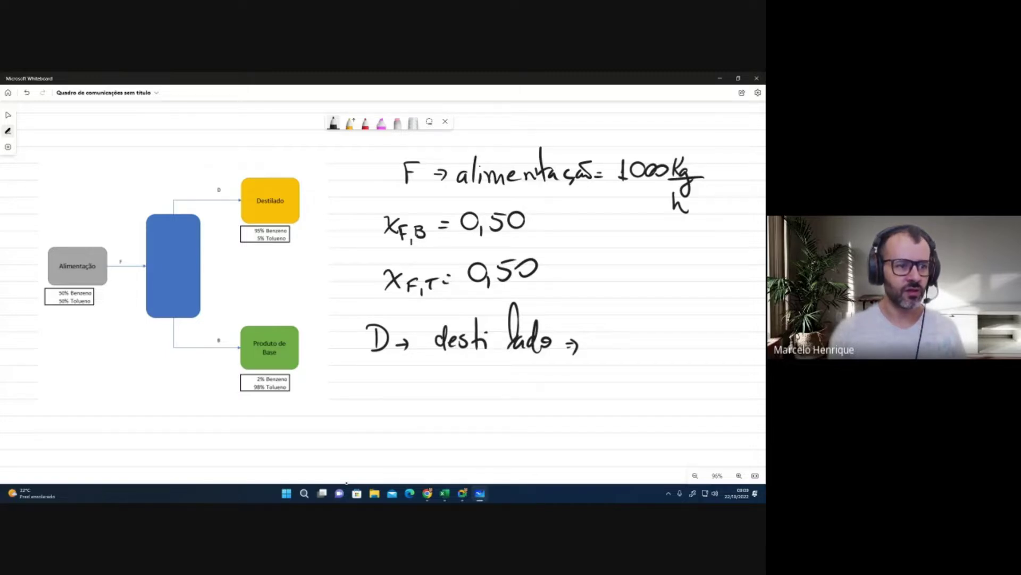
Step: Handwrite the distillate's benzene fraction "x_D,B = 0,95" under the distillate line
mouse_move(387, 370)
mouse_down()
mouse_move(402, 387)
mouse_move(386, 387)
mouse_move(416, 397)
mouse_move(467, 371)
mouse_up()
drag(481, 379, 488, 387)
drag(504, 367, 501, 387)
drag(504, 367, 515, 367)
Step: Handwrite the distillate's toluene fraction "x_D,T = 0,05" below its benzene fraction
drag(389, 415, 406, 429)
mouse_move(408, 410)
mouse_down()
mouse_move(390, 430)
mouse_move(420, 436)
mouse_up()
mouse_move(429, 420)
mouse_down()
mouse_move(428, 431)
mouse_move(436, 416)
mouse_up()
drag(438, 418, 446, 418)
drag(439, 423, 463, 410)
drag(473, 419, 482, 410)
drag(492, 411, 490, 424)
drag(491, 408, 501, 405)
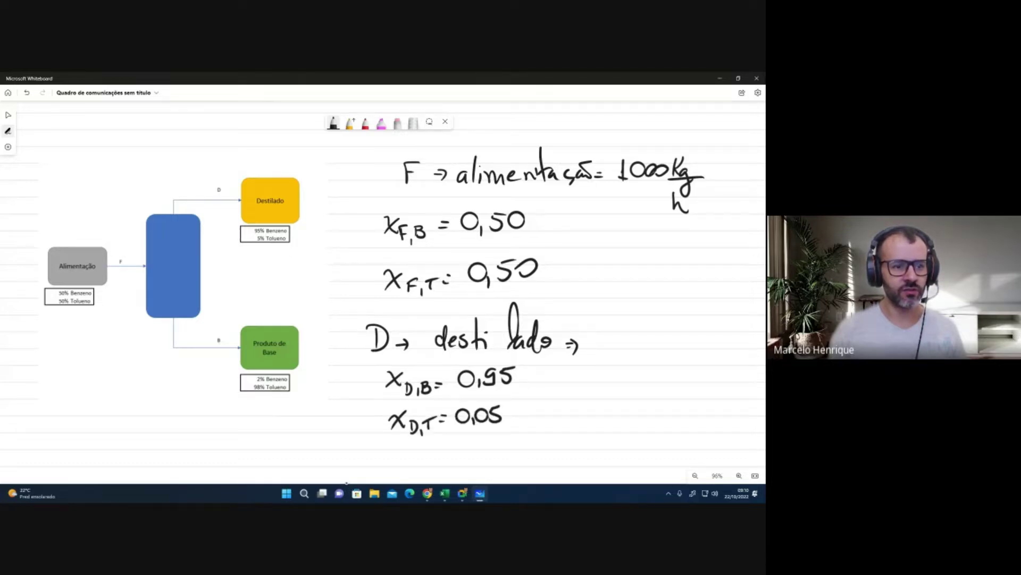
Step: Handwrite the bottom product line "B → produto de base" below the distillate fractions
scroll(500, 415, down, 2)
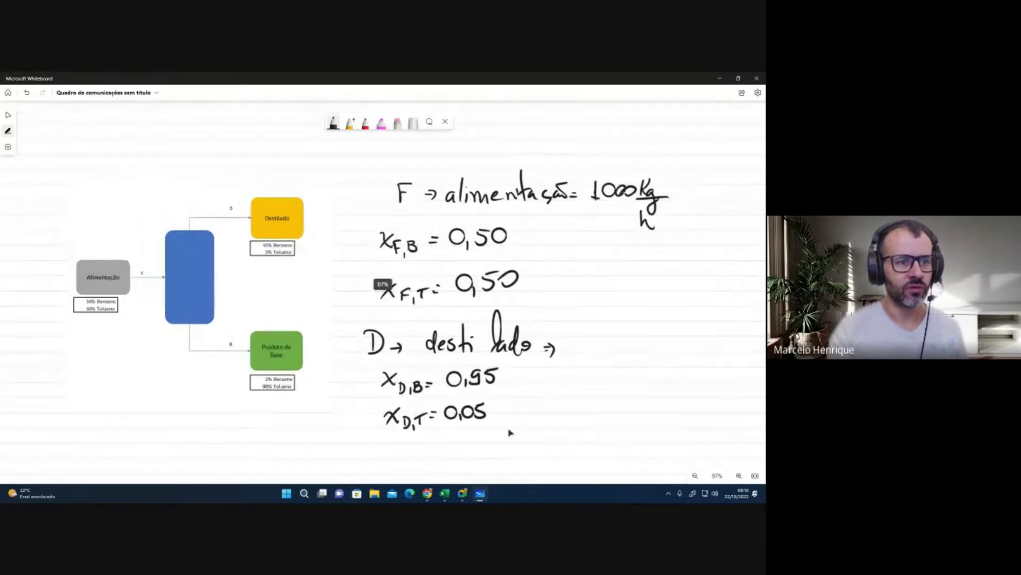
drag(538, 399, 584, 378)
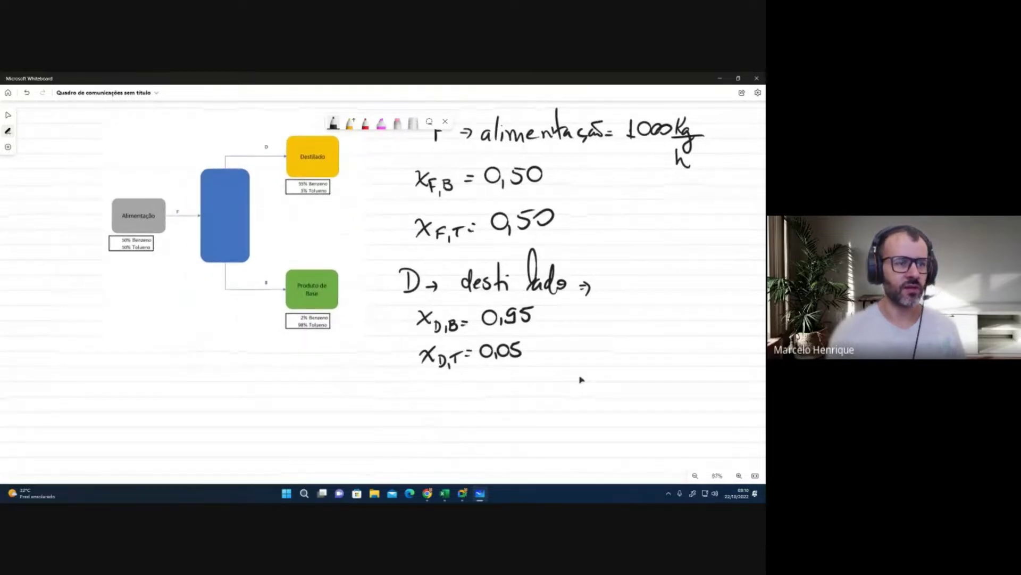
drag(389, 376, 390, 396)
mouse_move(390, 377)
mouse_down()
mouse_move(393, 396)
mouse_move(424, 390)
mouse_up()
mouse_move(418, 386)
mouse_down()
mouse_move(419, 395)
mouse_move(447, 395)
mouse_move(488, 384)
mouse_move(494, 402)
mouse_move(514, 388)
mouse_move(506, 376)
mouse_move(536, 398)
mouse_move(596, 395)
mouse_up()
mouse_move(617, 370)
mouse_down()
mouse_move(617, 395)
mouse_move(638, 396)
mouse_up()
mouse_move(628, 379)
mouse_down()
mouse_move(653, 376)
mouse_move(655, 396)
mouse_up()
drag(660, 387, 686, 393)
click(398, 123)
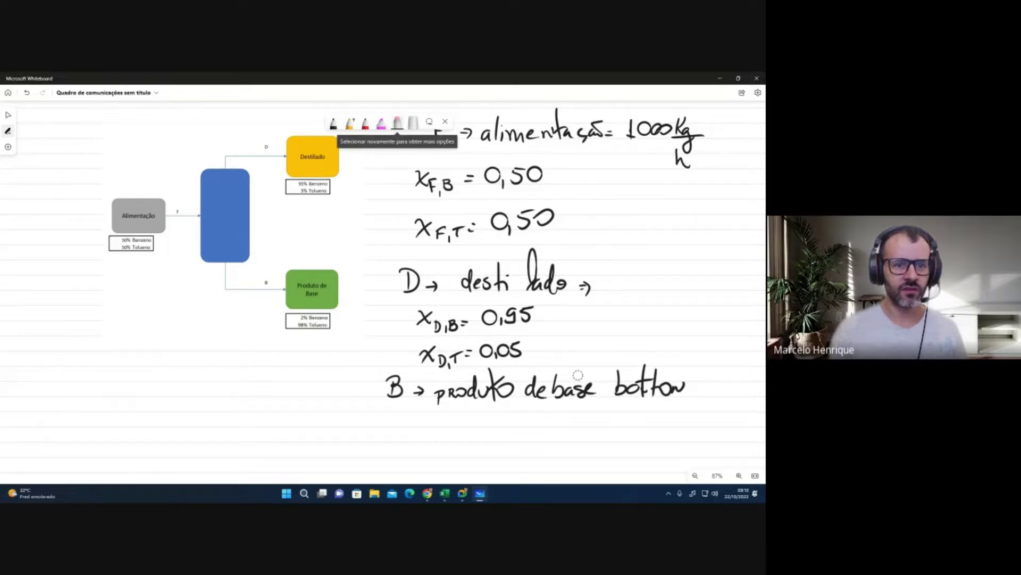
drag(617, 381, 684, 387)
Step: Mark both product flows as unknown with a black "?" after "destilado" and "= ?" after "produto de base"
click(333, 124)
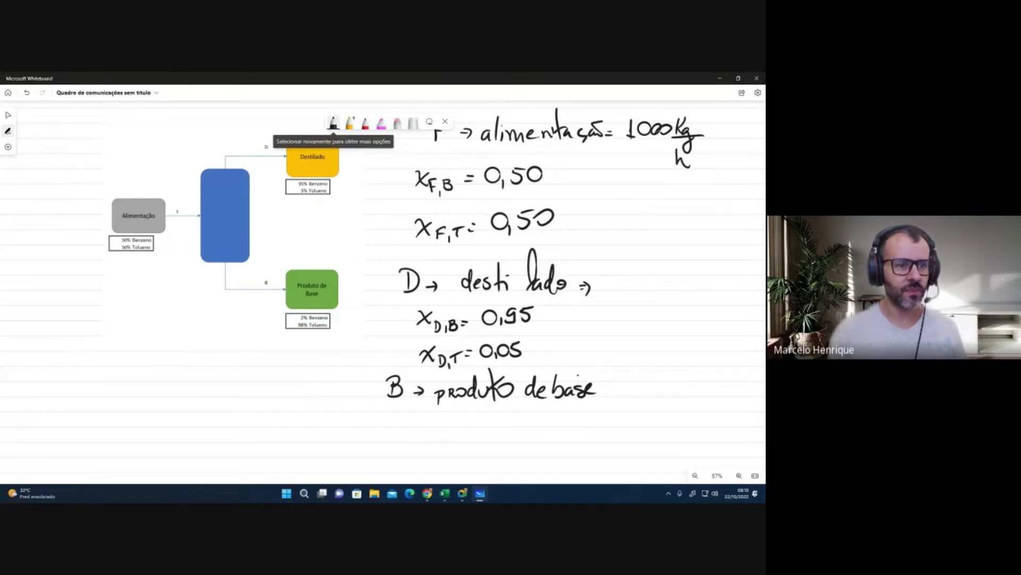
drag(620, 264, 619, 283)
drag(610, 392, 615, 395)
drag(629, 375, 635, 393)
click(635, 399)
Step: Handwrite the bottom product's benzene fraction "x_B,B = 0,02" under the "produto de base" line
mouse_move(415, 414)
mouse_down()
mouse_move(430, 429)
mouse_move(420, 429)
mouse_up()
drag(434, 425, 443, 435)
drag(446, 430, 454, 433)
drag(463, 429, 470, 428)
drag(463, 433, 500, 409)
mouse_move(514, 421)
mouse_down()
mouse_move(512, 431)
mouse_move(523, 412)
mouse_up()
drag(531, 412, 546, 423)
Step: Handwrite the bottom product's toluene fraction "x_B,T = 0,98" below its benzene fraction
mouse_move(418, 450)
mouse_down()
mouse_move(434, 461)
mouse_move(421, 462)
mouse_move(450, 465)
mouse_up()
drag(456, 460, 466, 453)
drag(456, 454, 457, 464)
mouse_move(470, 453)
mouse_down()
mouse_move(496, 446)
mouse_move(512, 458)
mouse_up()
mouse_move(532, 443)
mouse_down()
mouse_move(525, 456)
mouse_move(535, 450)
mouse_up()
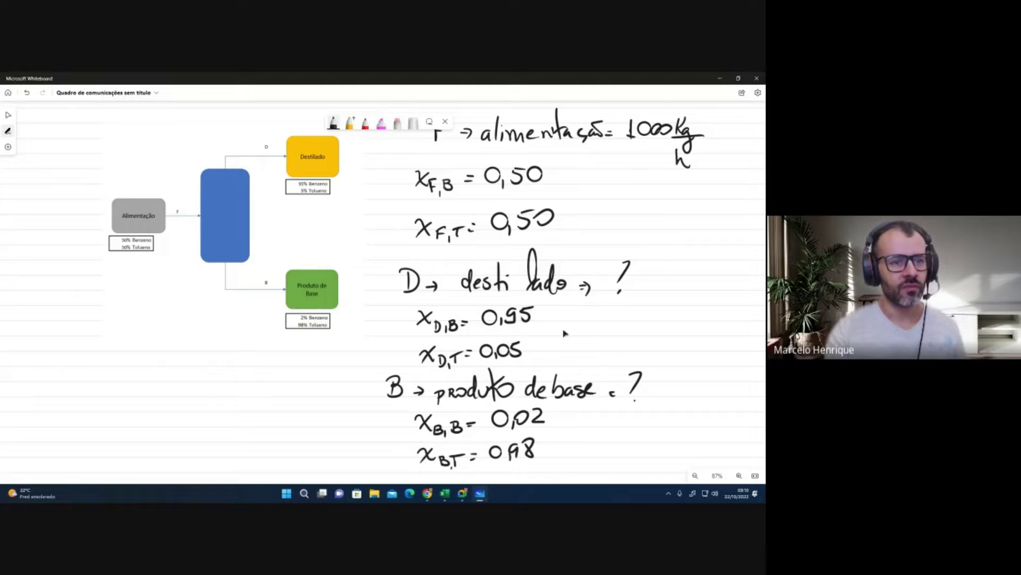
Step: Handwrite the heading "Balanço M. G" in the empty area below the process diagram
scroll(565, 333, right, 5)
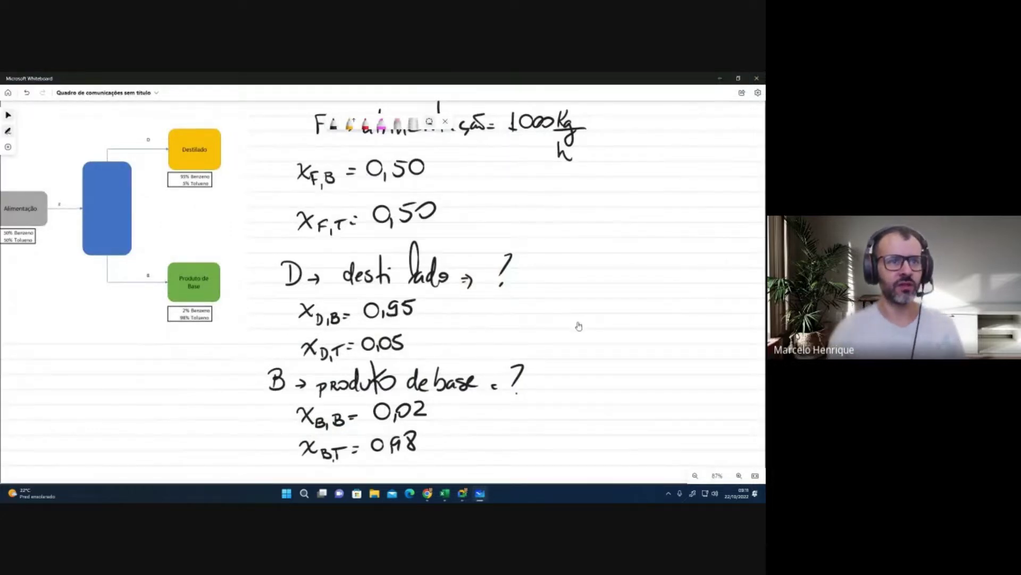
scroll(581, 367, down, 3)
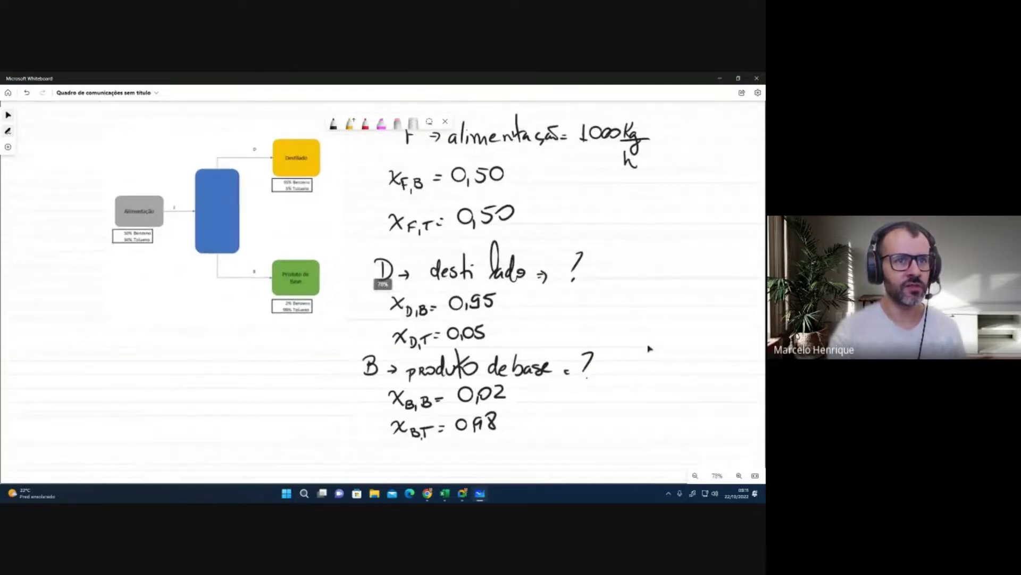
scroll(648, 357, down, 2)
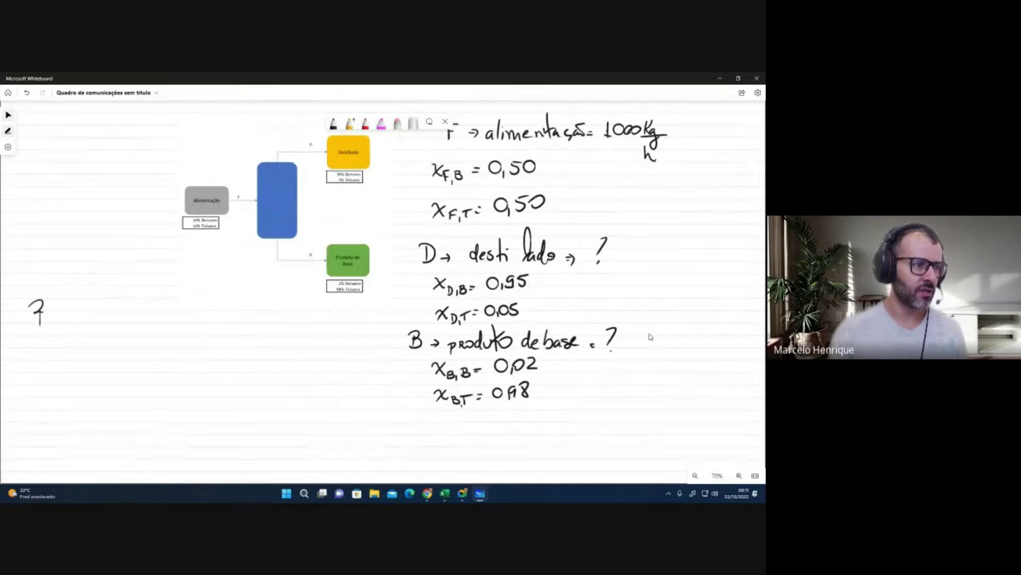
mouse_move(40, 312)
mouse_down()
mouse_move(33, 327)
mouse_move(108, 316)
mouse_up()
mouse_move(123, 321)
mouse_down()
mouse_move(123, 304)
mouse_move(160, 324)
mouse_up()
click(139, 320)
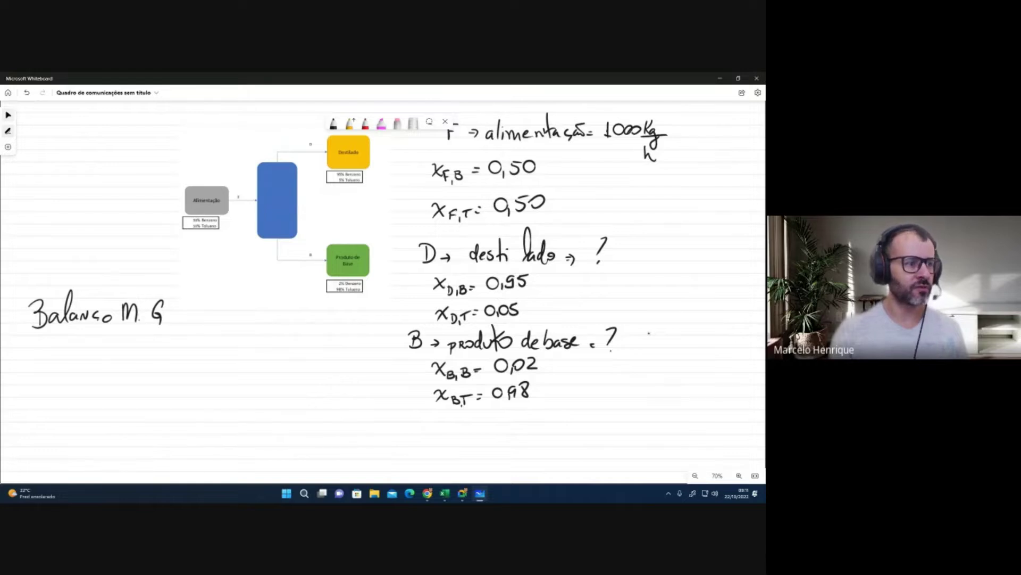
Step: Handwrite the overall mass balance "F = D + B" under the "Balanço M. G" heading
mouse_move(101, 336)
mouse_down()
mouse_move(100, 354)
mouse_move(115, 334)
mouse_move(110, 344)
mouse_up()
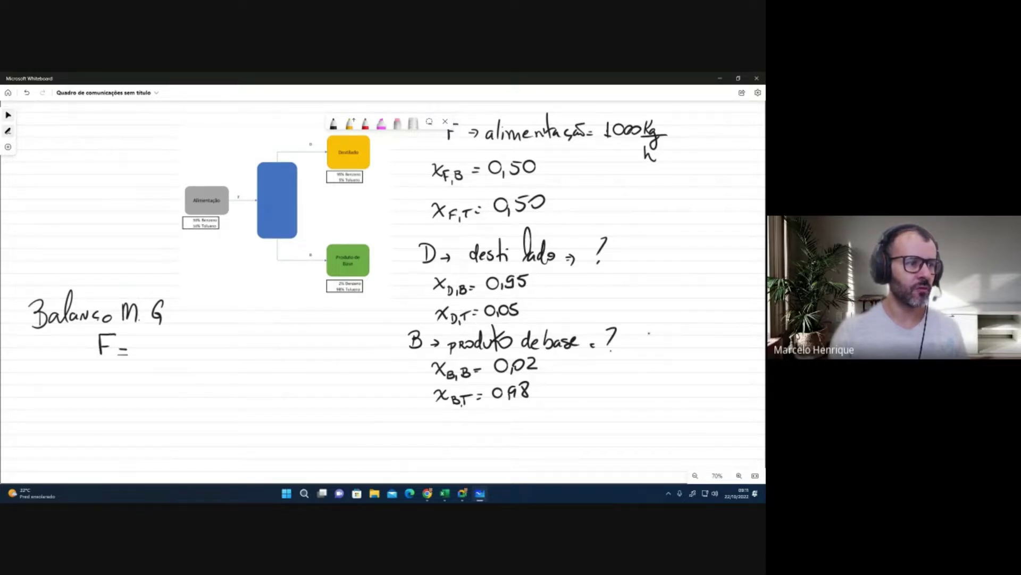
mouse_move(146, 337)
mouse_down()
mouse_move(143, 354)
mouse_move(164, 354)
mouse_up()
drag(182, 335, 181, 355)
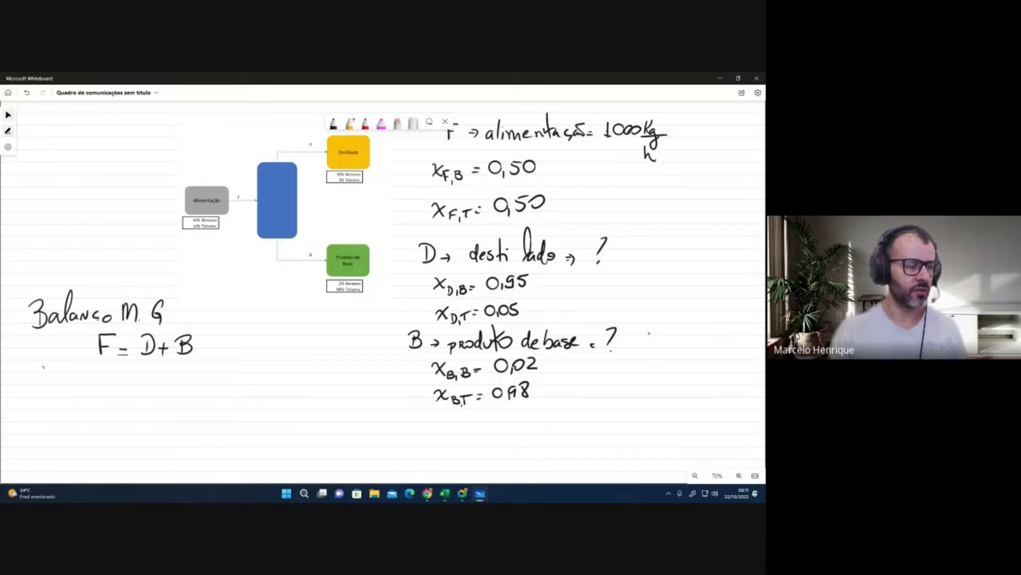
Step: Handwrite the benzene balance "F·x_F,B = D·x_D,B + B·x_B,B" below the overall balance
drag(70, 364, 69, 383)
mouse_move(66, 363)
mouse_down()
mouse_move(82, 362)
mouse_move(93, 386)
mouse_up()
mouse_move(100, 380)
mouse_down()
mouse_move(102, 389)
mouse_move(177, 386)
mouse_up()
mouse_move(186, 386)
mouse_down()
mouse_move(193, 396)
mouse_move(226, 378)
mouse_move(222, 385)
mouse_move(309, 391)
mouse_up()
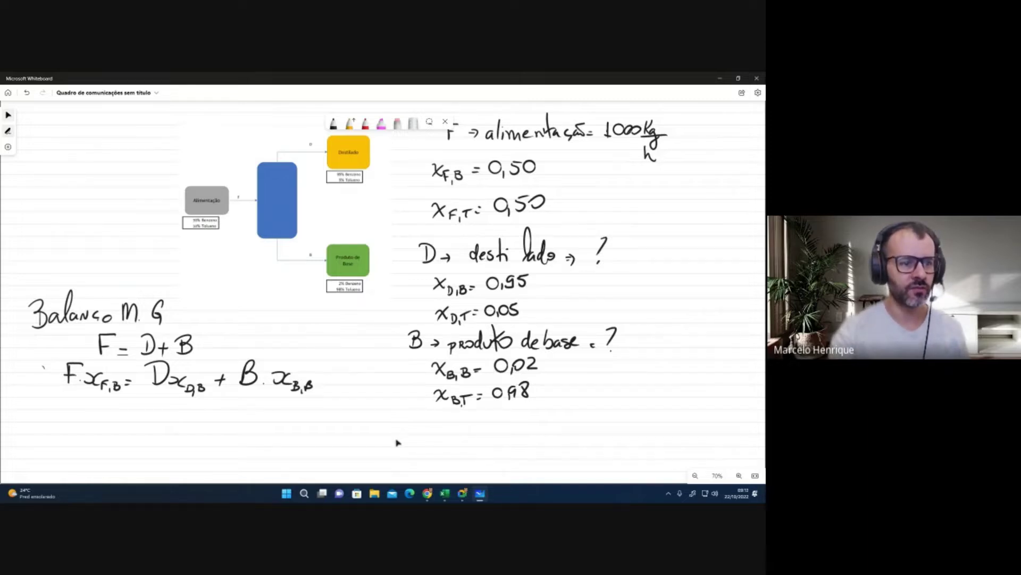
Step: Handwrite the toluene balance "F·x_F,T = D·x_D,T + B·x_B,T" below the benzene balance
scroll(397, 442, down, 3)
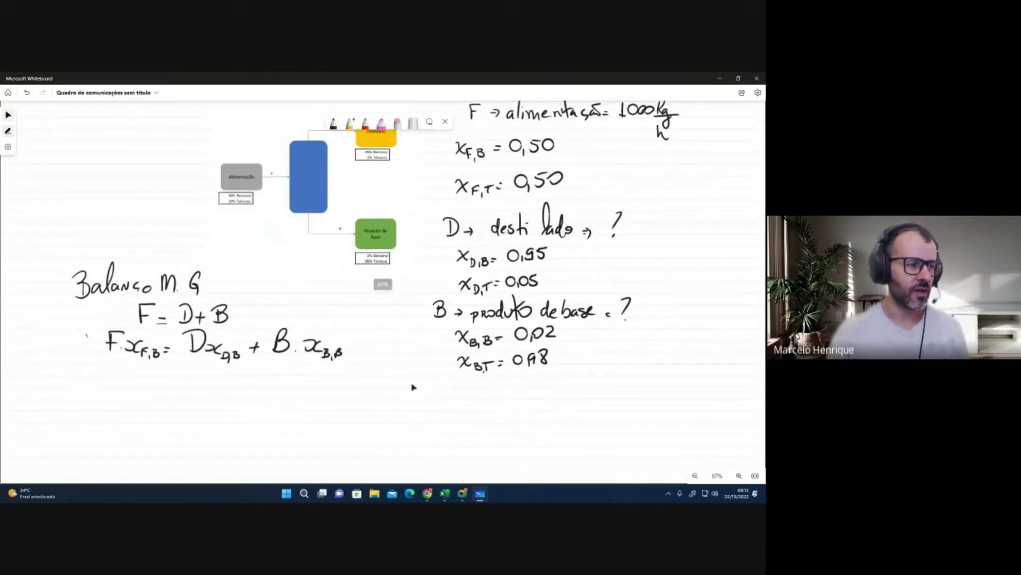
mouse_move(106, 369)
mouse_down()
mouse_move(120, 368)
mouse_move(136, 389)
mouse_up()
drag(149, 385, 149, 393)
mouse_move(145, 388)
mouse_down()
mouse_move(236, 394)
mouse_move(241, 384)
mouse_up()
mouse_move(249, 385)
mouse_down()
mouse_move(313, 380)
mouse_move(305, 386)
mouse_up()
click(294, 381)
mouse_move(318, 376)
mouse_down()
mouse_move(311, 386)
mouse_move(325, 392)
mouse_move(334, 381)
mouse_up()
drag(329, 381, 329, 391)
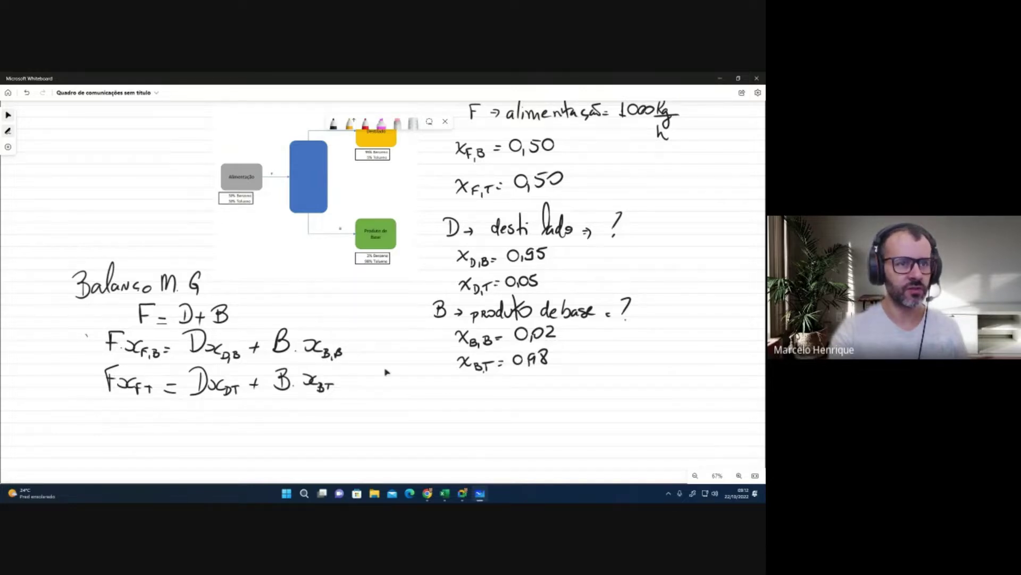
Step: Bracket the two feed fractions and handwrite "x_F,B + x_F,T = 1" beside them
drag(387, 372, 296, 416)
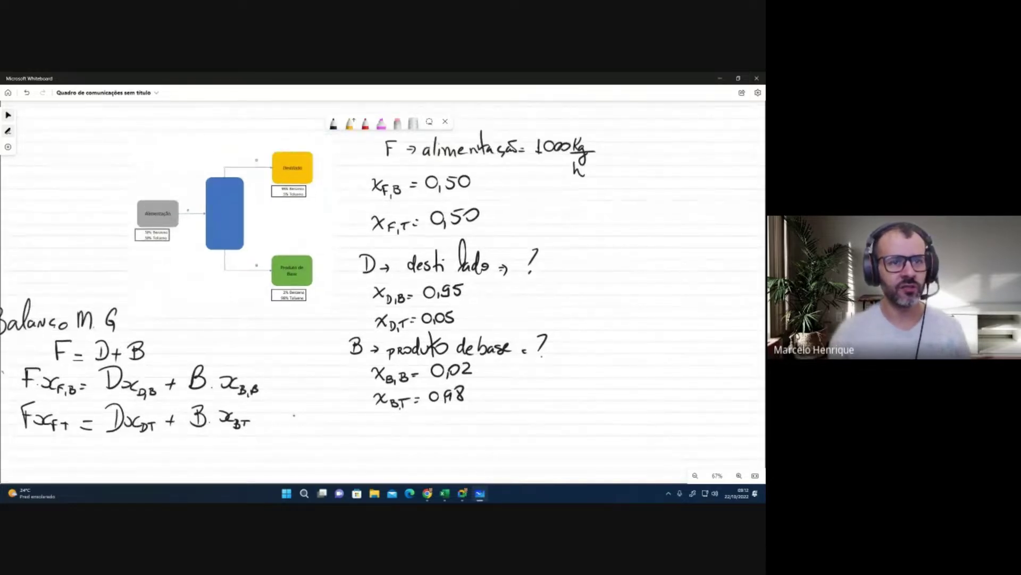
drag(528, 172, 521, 231)
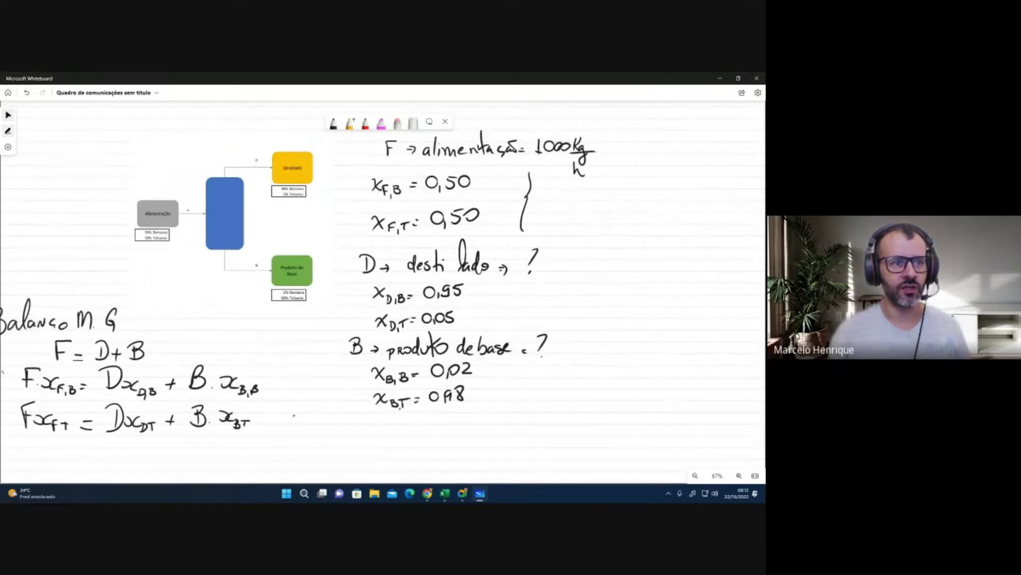
mouse_move(553, 196)
mouse_down()
mouse_move(566, 209)
mouse_move(552, 211)
mouse_move(575, 215)
mouse_move(610, 205)
mouse_up()
mouse_move(605, 199)
mouse_down()
mouse_move(605, 211)
mouse_move(641, 212)
mouse_up()
mouse_move(649, 206)
mouse_down()
mouse_move(662, 199)
mouse_move(692, 210)
mouse_up()
drag(686, 210, 702, 209)
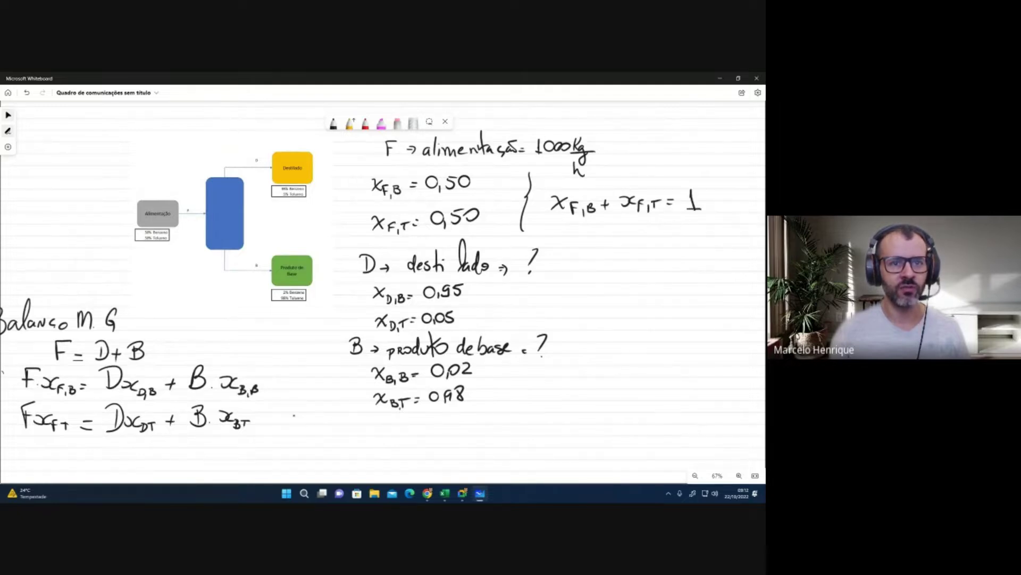
Step: Bracket the two distillate fractions and handwrite "x_D,B + x_D,T = 1" beside them
drag(504, 286, 500, 332)
mouse_move(533, 299)
mouse_down()
mouse_move(523, 308)
mouse_move(550, 314)
mouse_up()
drag(555, 309, 575, 309)
drag(572, 303, 597, 305)
mouse_move(604, 294)
mouse_down()
mouse_move(594, 307)
mouse_move(620, 314)
mouse_move(629, 297)
mouse_up()
drag(632, 299, 641, 298)
mouse_move(632, 302)
mouse_down()
mouse_move(664, 289)
mouse_move(665, 307)
mouse_up()
drag(657, 304, 671, 303)
Step: Bracket the two bottom product fractions and handwrite "x_B,B + x_B,T = 1" beside them
mouse_move(511, 364)
mouse_down()
mouse_move(515, 414)
mouse_move(548, 397)
mouse_up()
mouse_move(551, 381)
mouse_down()
mouse_move(532, 396)
mouse_move(561, 406)
mouse_move(591, 387)
mouse_up()
mouse_move(586, 381)
mouse_down()
mouse_move(586, 396)
mouse_move(627, 398)
mouse_move(637, 387)
mouse_up()
drag(644, 387, 677, 395)
drag(667, 395, 685, 394)
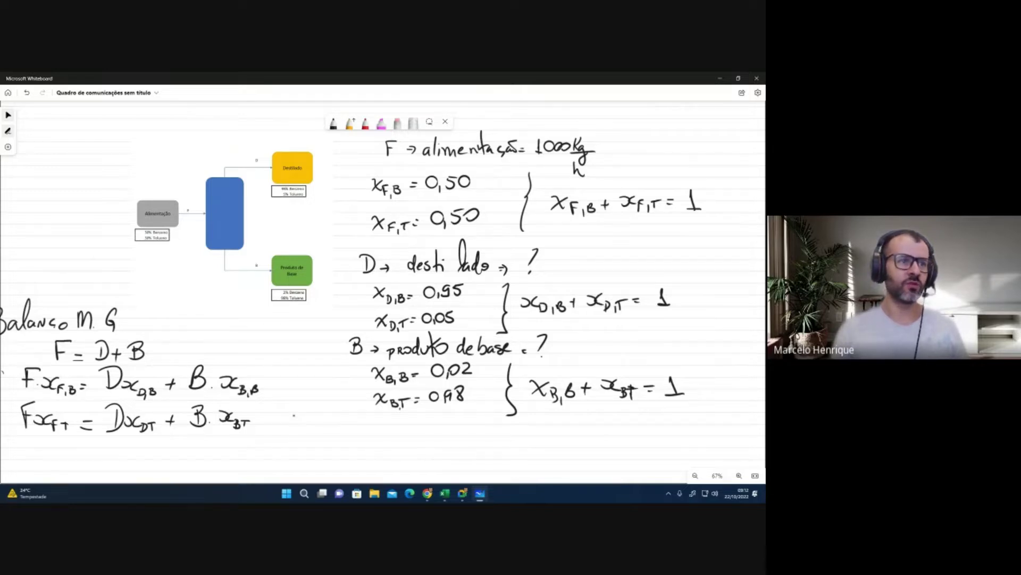
Step: Draw a red rectangle around the "Balanço M. G" heading and its three balance equations
click(365, 123)
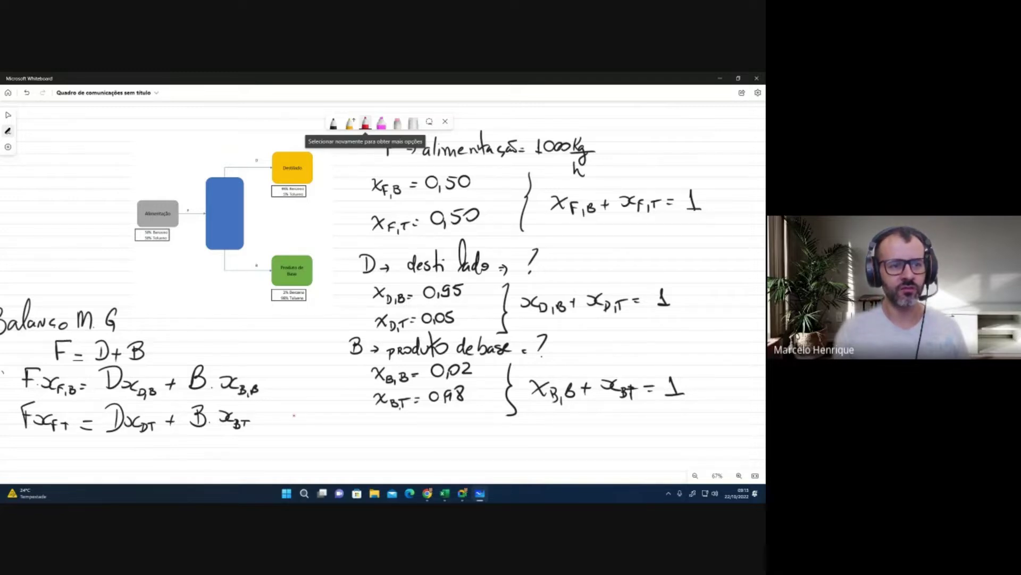
scroll(293, 415, down, 1)
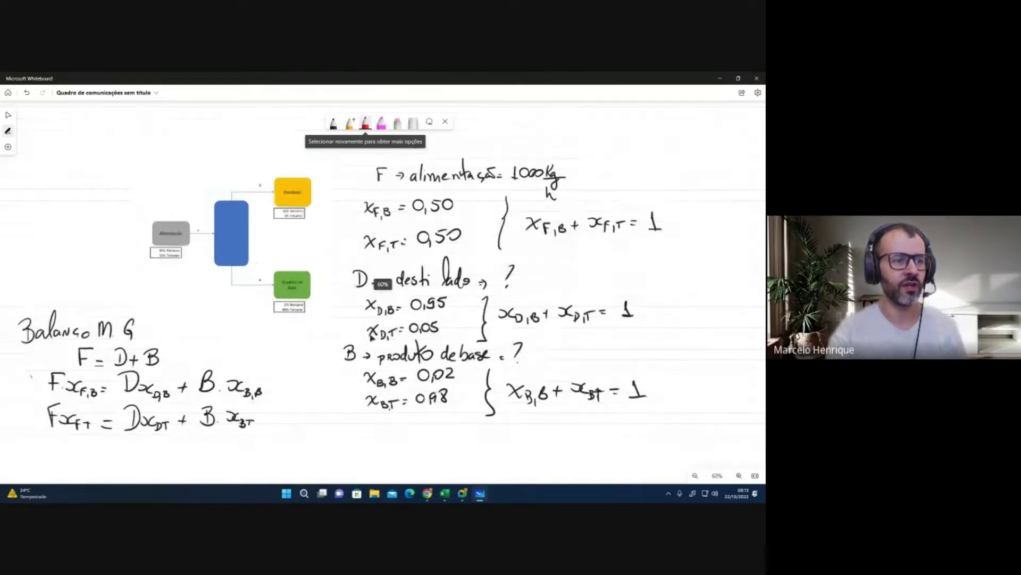
scroll(328, 392, down, 1)
click(234, 198)
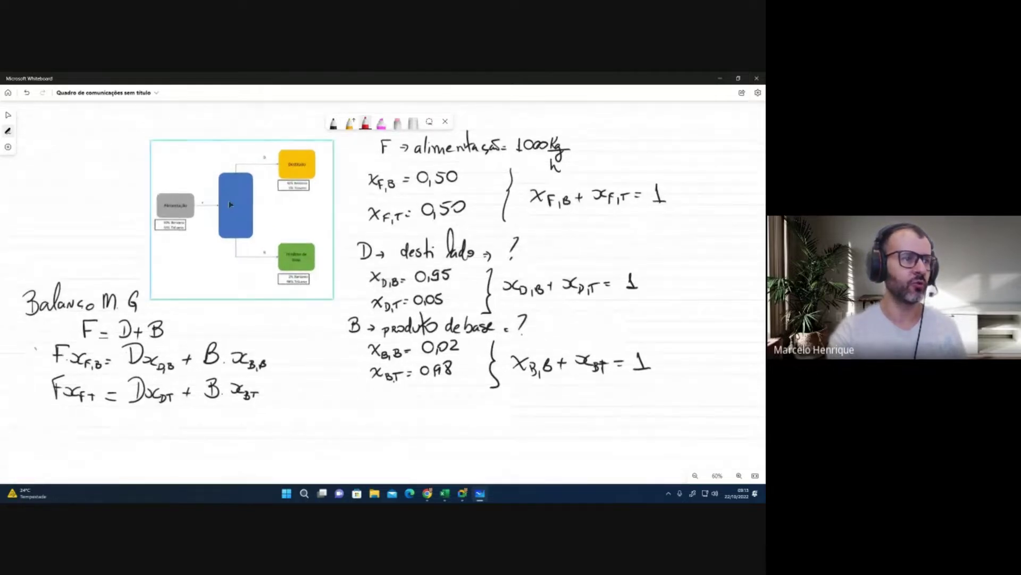
scroll(234, 198, up, 1)
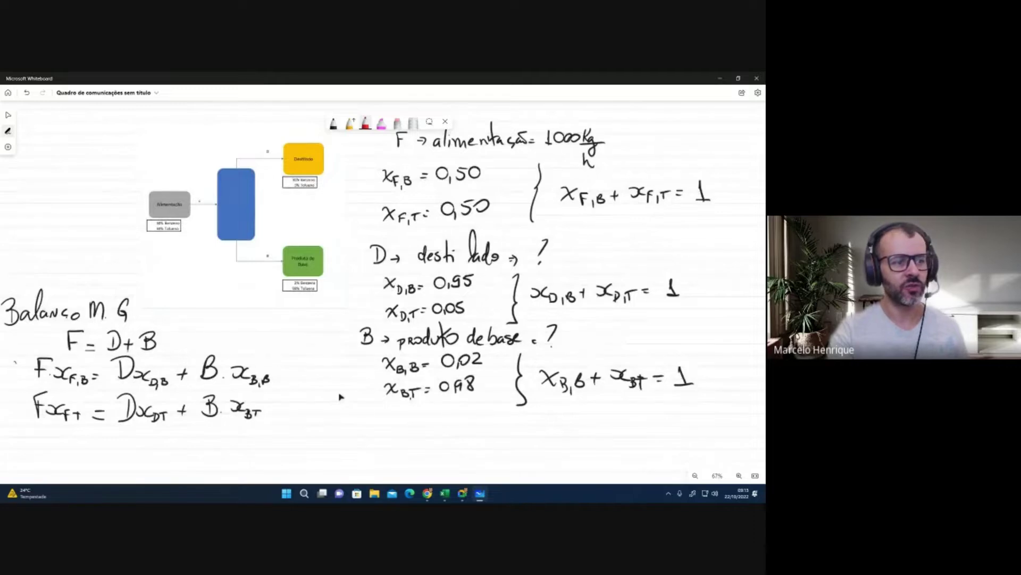
scroll(422, 358, down, 2)
scroll(424, 358, up, 1)
scroll(424, 357, down, 1)
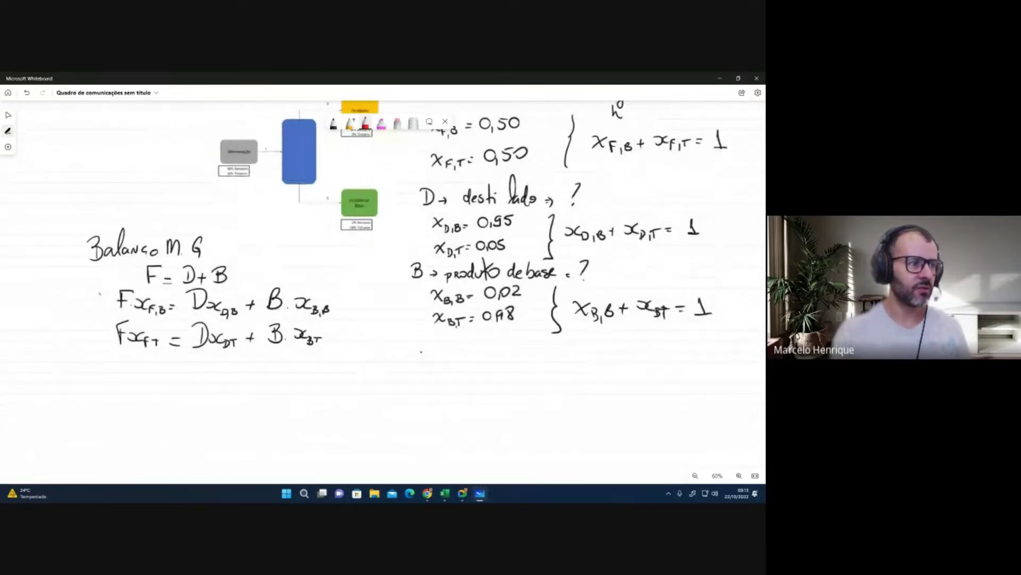
mouse_move(79, 235)
mouse_down()
mouse_move(117, 361)
mouse_move(339, 371)
mouse_move(330, 264)
mouse_move(106, 217)
mouse_up()
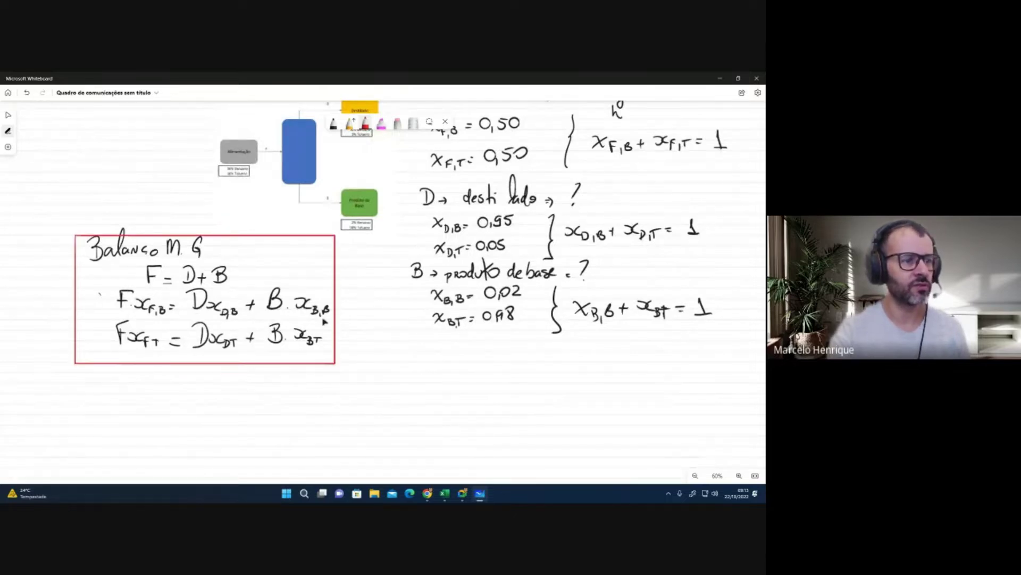
scroll(379, 370, up, 2)
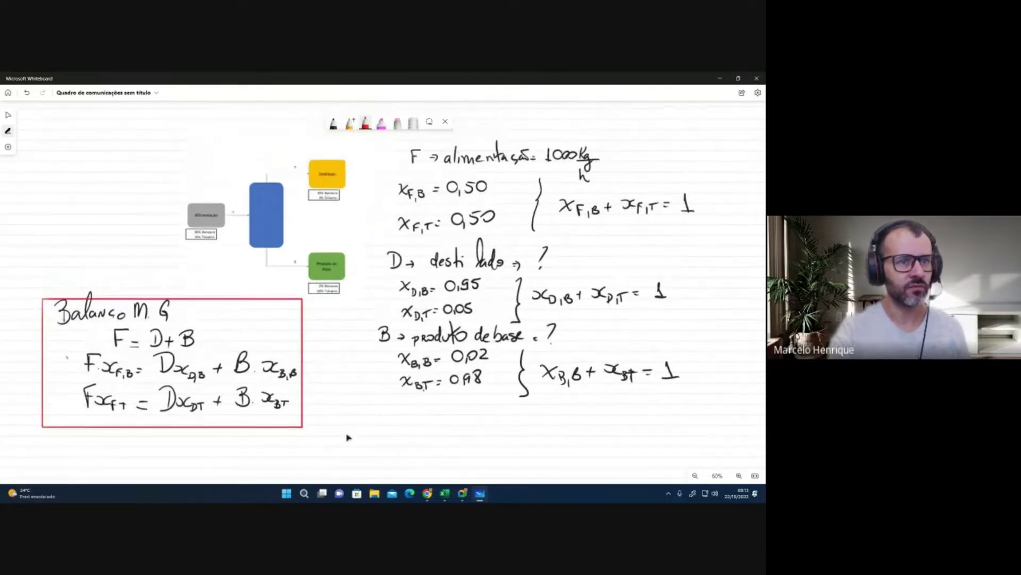
scroll(349, 433, down, 5)
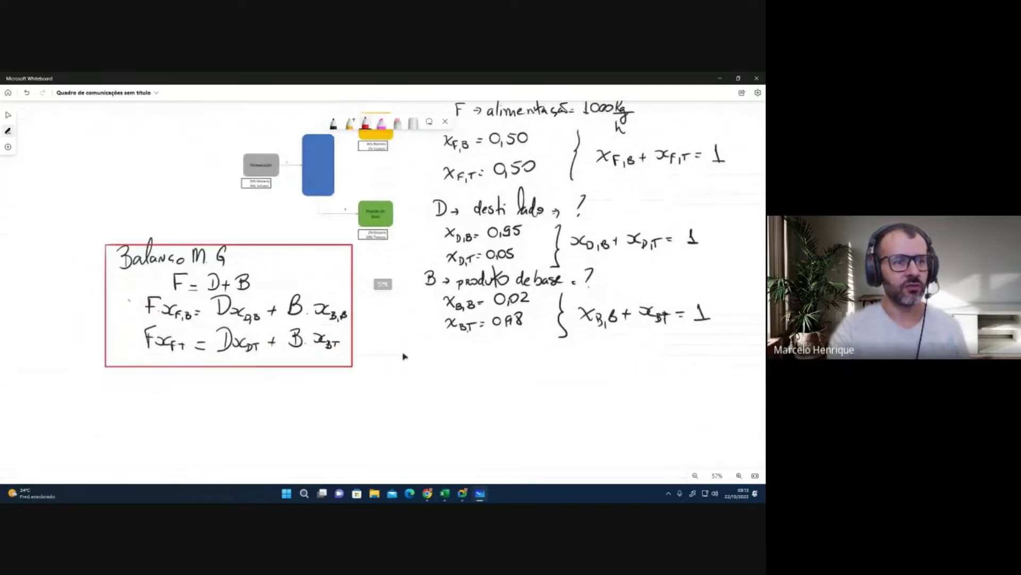
Step: Handwrite the unknowns "D, B" in red beside the boxed balance equations
scroll(403, 356, up, 1)
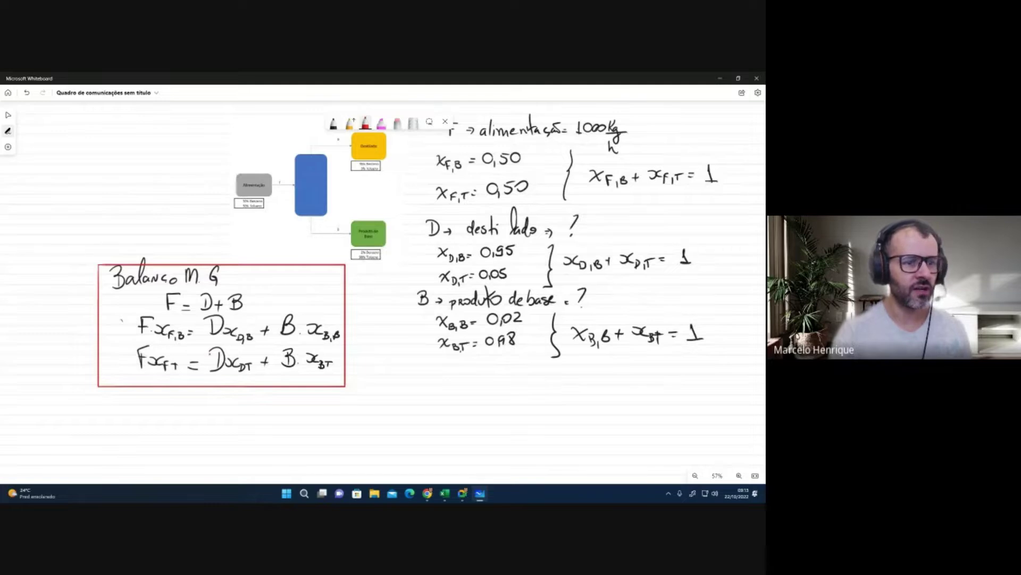
mouse_move(385, 364)
mouse_down()
mouse_move(380, 384)
mouse_move(417, 383)
mouse_up()
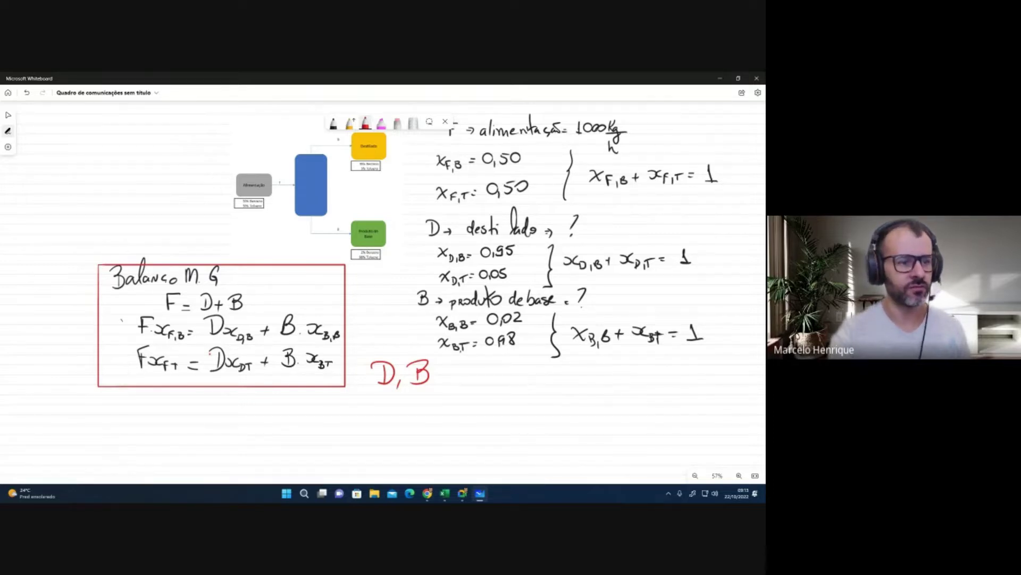
Step: Handwrite "Restrição ⇒ F − D − B = 0" in red below the boxed balance equations
scroll(422, 419, down, 1)
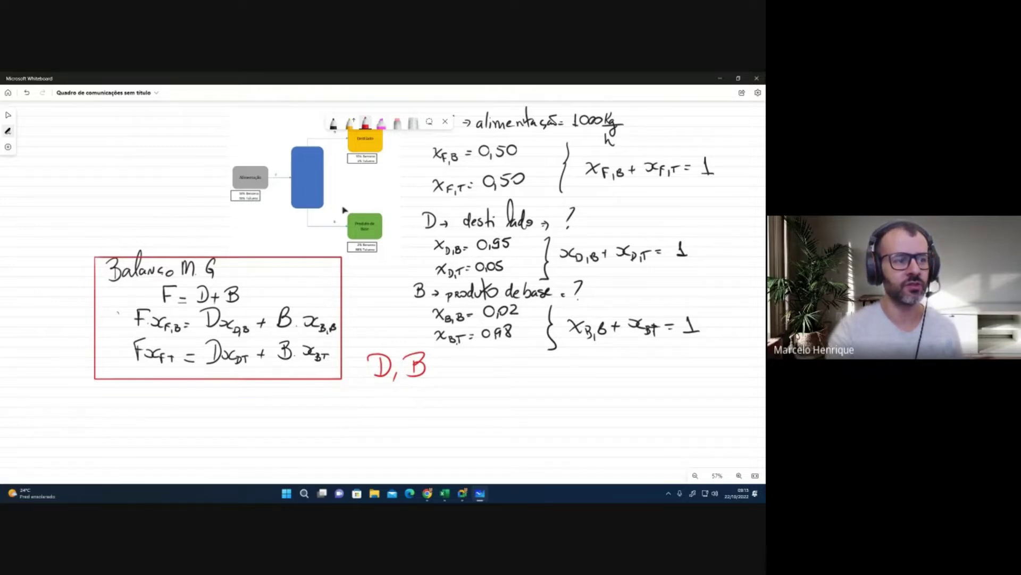
scroll(483, 420, down, 3)
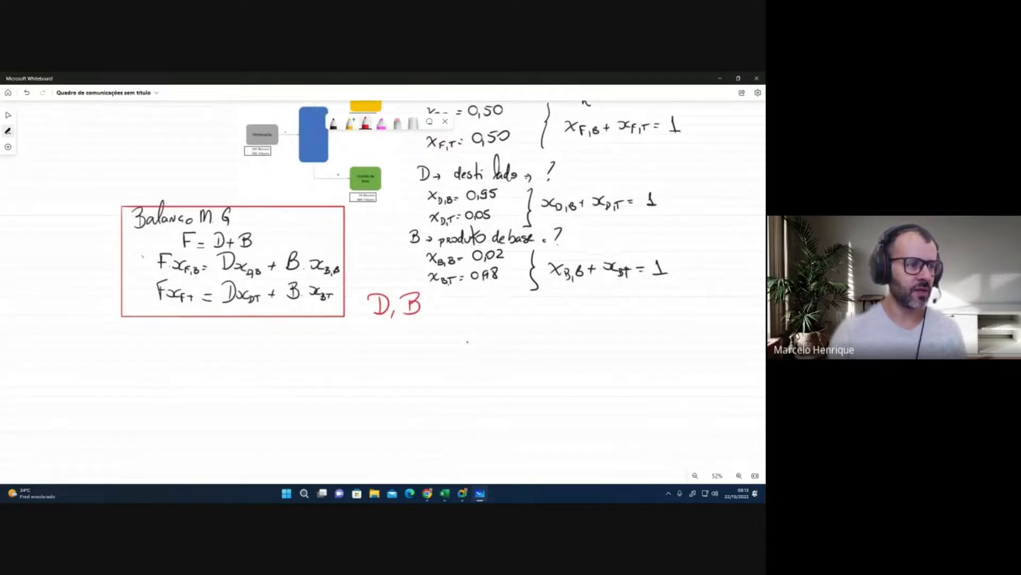
mouse_move(155, 347)
mouse_down()
mouse_move(154, 370)
mouse_move(166, 341)
mouse_move(195, 368)
mouse_up()
mouse_move(213, 359)
mouse_down()
mouse_move(239, 369)
mouse_move(275, 355)
mouse_up()
drag(256, 362, 310, 342)
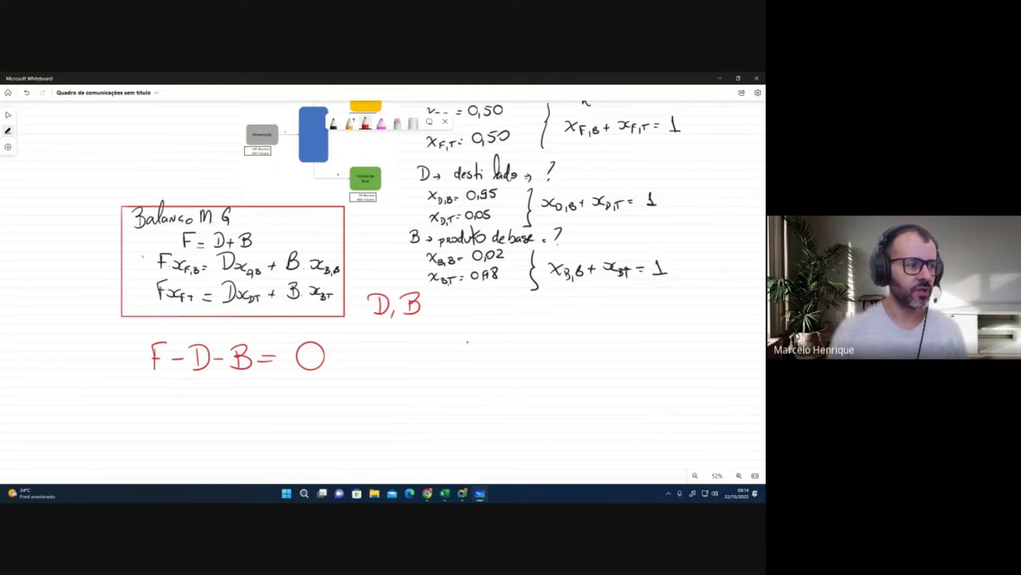
drag(15, 349, 15, 365)
drag(8, 352, 29, 364)
mouse_move(36, 358)
mouse_down()
mouse_move(31, 365)
mouse_move(69, 369)
mouse_move(85, 350)
mouse_move(103, 358)
mouse_up()
drag(94, 363, 103, 363)
drag(105, 354, 106, 370)
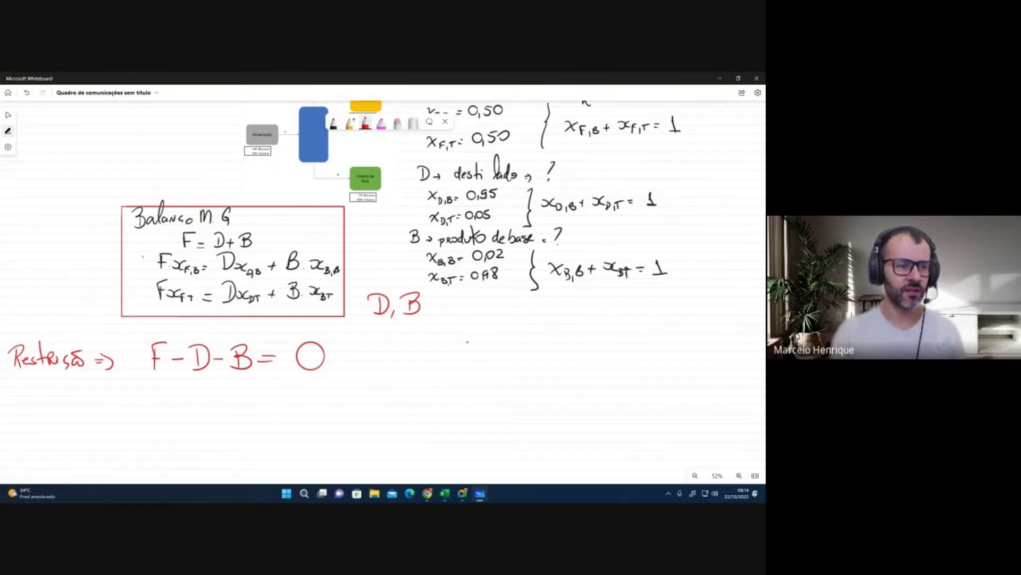
Step: Handwrite "Entra = sai" in red beside the global restriction equation
mouse_move(443, 346)
mouse_down()
mouse_move(443, 364)
mouse_move(443, 355)
mouse_up()
drag(448, 354, 456, 364)
mouse_move(466, 334)
mouse_down()
mouse_move(465, 361)
mouse_move(470, 351)
mouse_up()
mouse_move(470, 360)
mouse_down()
mouse_move(478, 347)
mouse_move(487, 362)
mouse_move(515, 353)
mouse_up()
mouse_move(504, 358)
mouse_down()
mouse_move(542, 347)
mouse_move(531, 361)
mouse_move(559, 361)
mouse_up()
drag(563, 354, 564, 361)
click(565, 346)
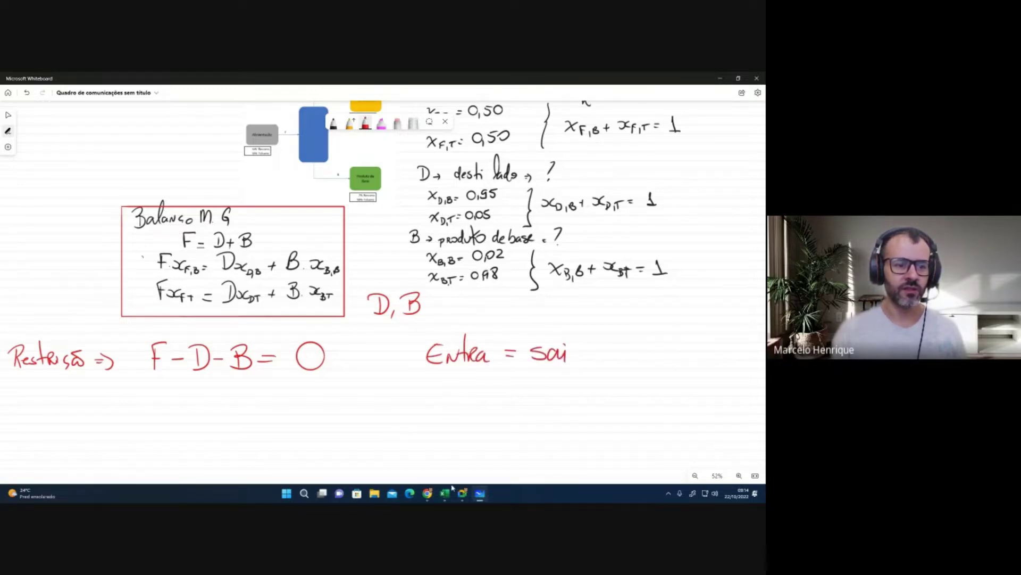
click(480, 494)
click(480, 494)
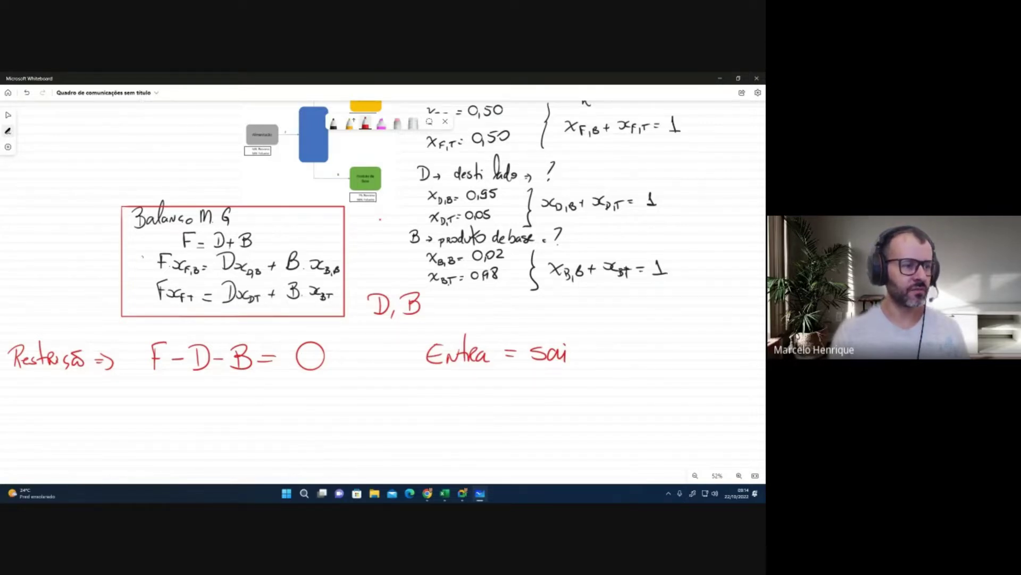
Step: Handwrite the benzene restriction terms "Fx_FB − Dx_DB − Bx_DB" in red below the global restriction
mouse_move(134, 389)
mouse_down()
mouse_move(133, 411)
mouse_move(144, 387)
mouse_up()
mouse_move(126, 400)
mouse_down()
mouse_move(170, 419)
mouse_move(195, 409)
mouse_up()
mouse_move(186, 392)
mouse_down()
mouse_move(208, 399)
mouse_move(191, 409)
mouse_move(226, 399)
mouse_up()
drag(227, 406, 229, 415)
mouse_move(235, 406)
mouse_down()
mouse_move(236, 416)
mouse_move(258, 403)
mouse_up()
drag(271, 389, 268, 410)
drag(284, 399, 296, 408)
mouse_move(295, 398)
mouse_down()
mouse_move(286, 408)
mouse_move(306, 417)
mouse_up()
key(ctrl+z)
drag(315, 408, 316, 417)
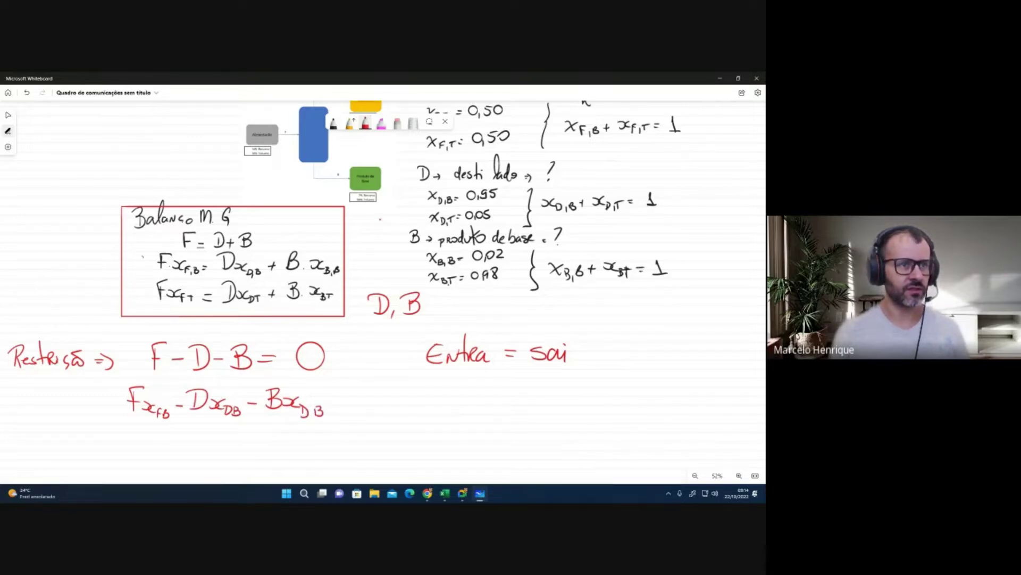
Step: Erase the last subscript of the benzene restriction, rewrite it as "BB" and complete the equation with "= 0"
click(397, 123)
drag(321, 411, 308, 411)
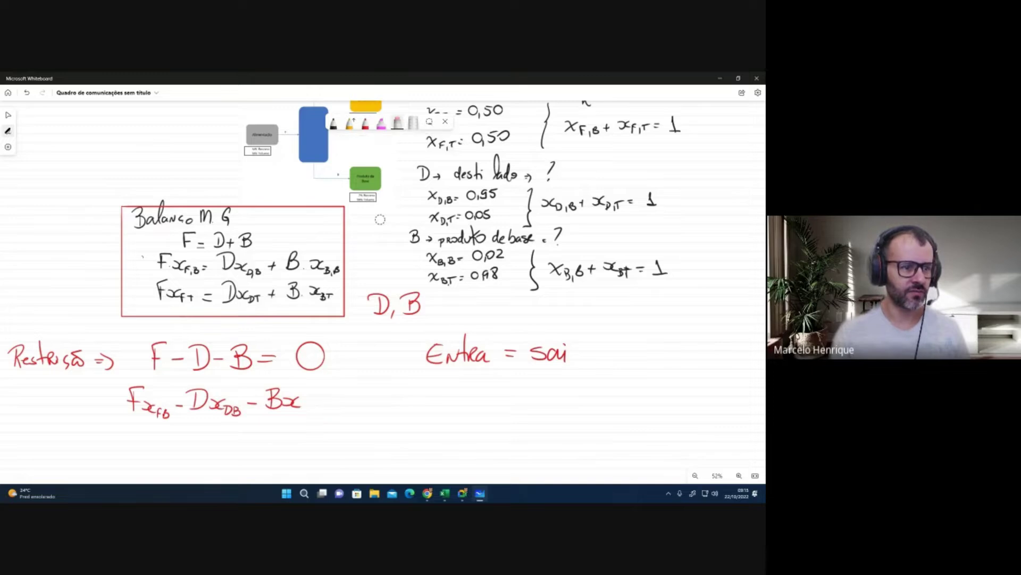
click(365, 124)
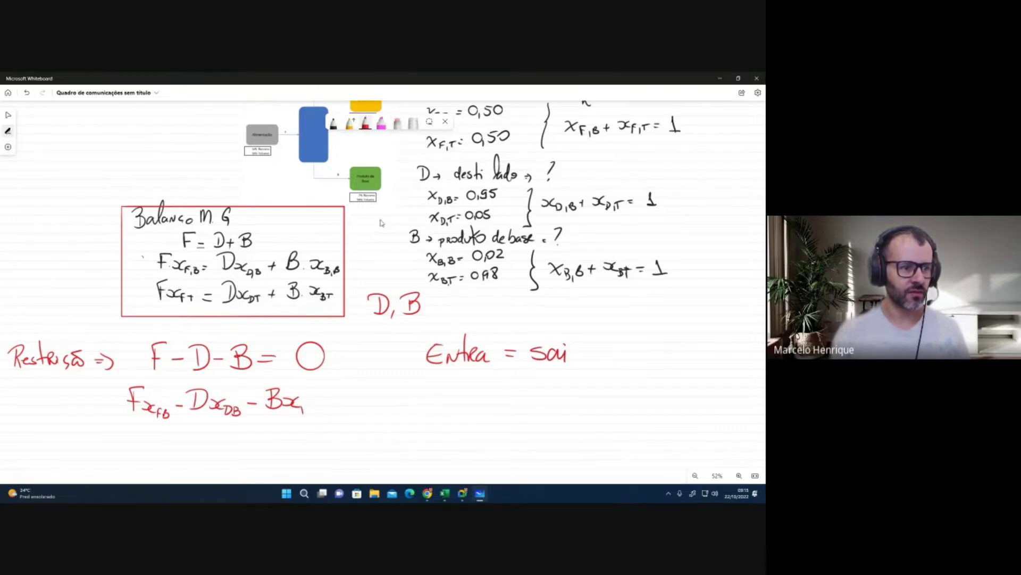
mouse_move(303, 406)
mouse_down()
mouse_move(319, 414)
mouse_move(340, 398)
mouse_move(380, 394)
mouse_up()
Step: Handwrite the toluene restriction "Fx_FT − Dx_DT − Bx_BT = 0" in red below the benzene one
mouse_move(132, 441)
mouse_down()
mouse_move(126, 457)
mouse_move(141, 432)
mouse_up()
mouse_move(122, 449)
mouse_down()
mouse_move(139, 446)
mouse_move(159, 462)
mouse_move(173, 452)
mouse_up()
drag(169, 452, 230, 457)
mouse_move(234, 444)
mouse_down()
mouse_move(227, 459)
mouse_move(242, 462)
mouse_move(284, 444)
mouse_up()
mouse_move(298, 436)
mouse_down()
mouse_move(293, 451)
mouse_move(327, 460)
mouse_move(351, 448)
mouse_up()
drag(354, 450, 404, 436)
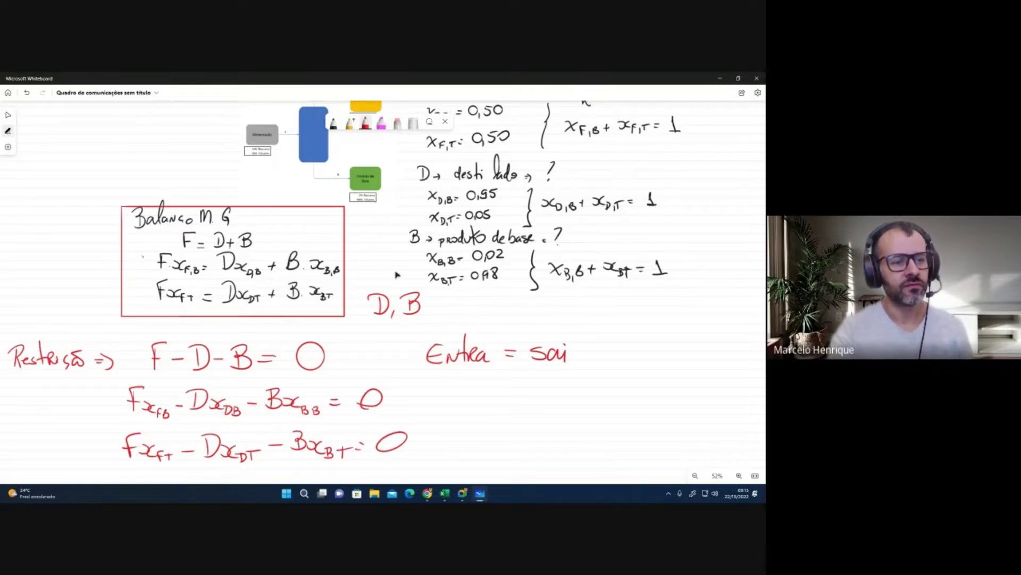
scroll(479, 409, down, 2)
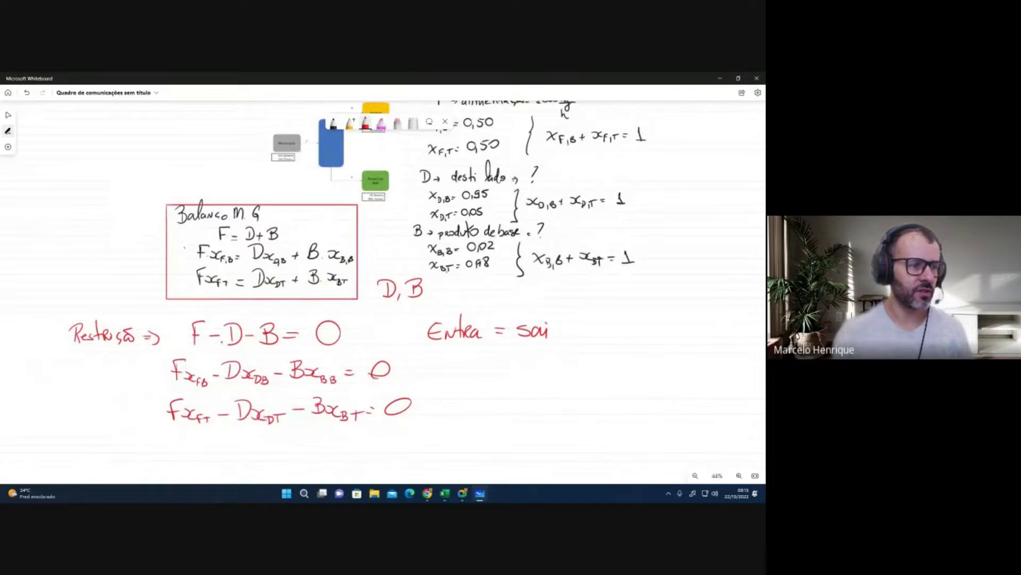
click(461, 492)
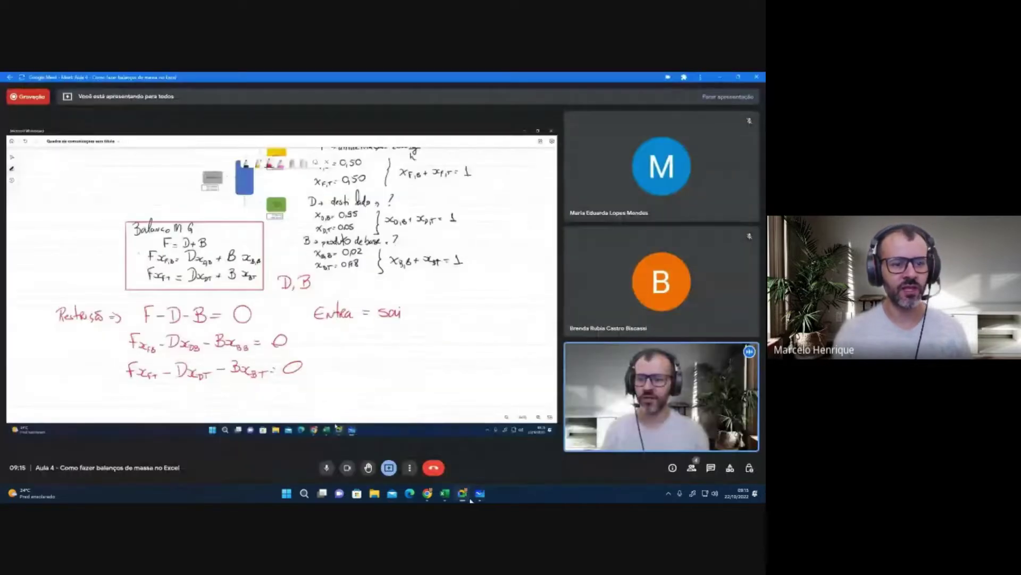
key(alt+Tab)
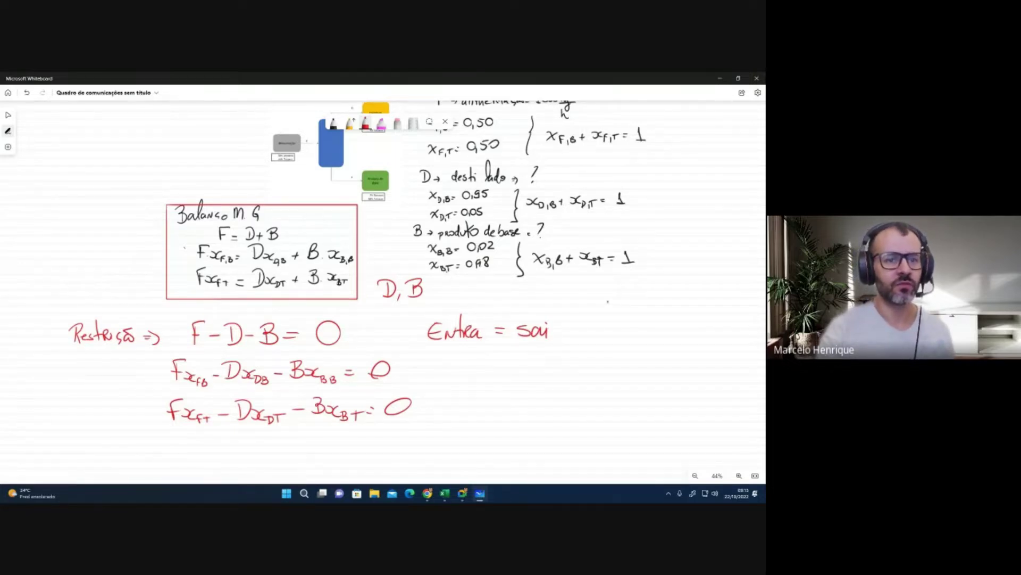
key(Escape)
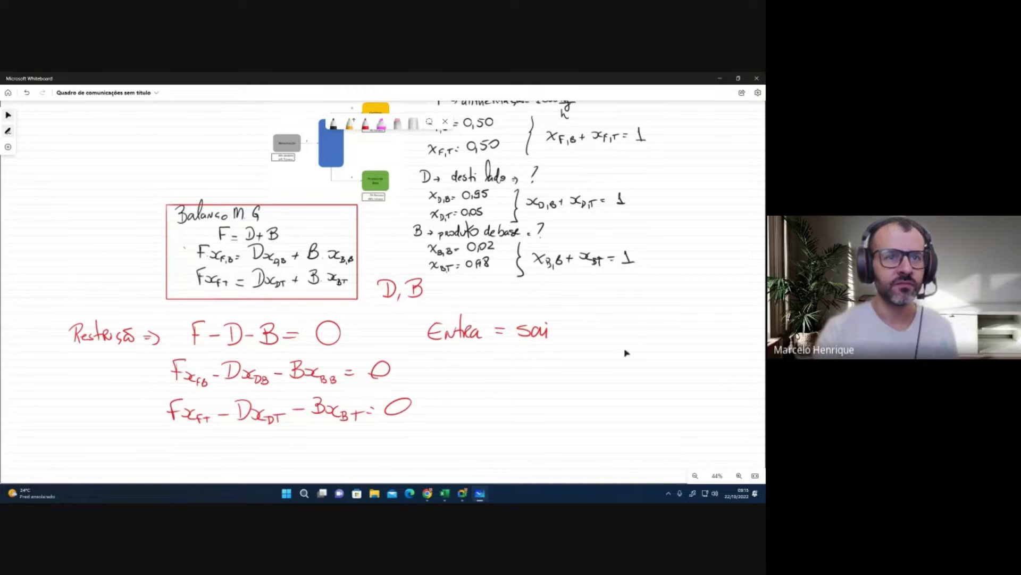
scroll(664, 289, up, 1)
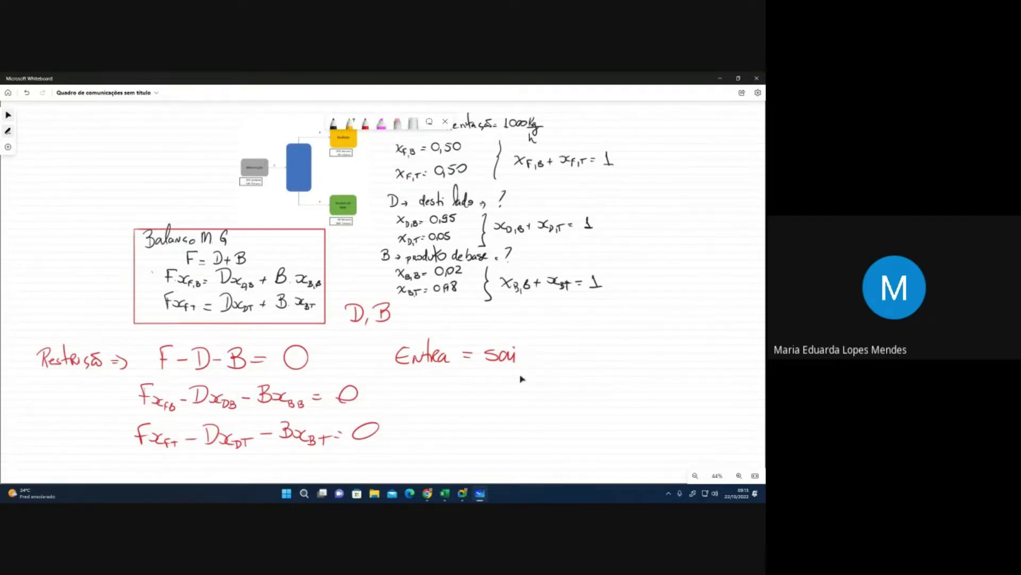
mouse_move(444, 497)
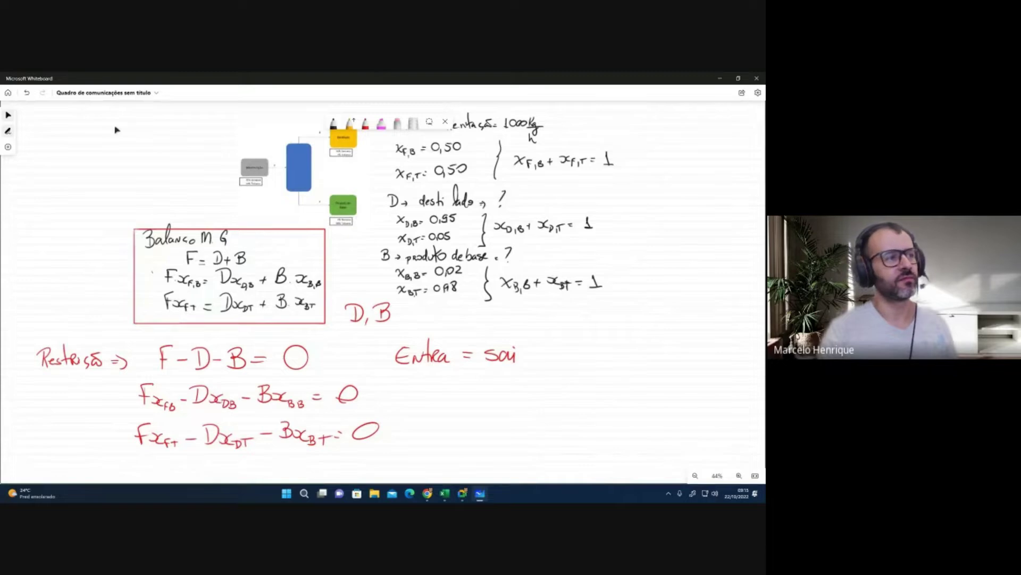
click(118, 96)
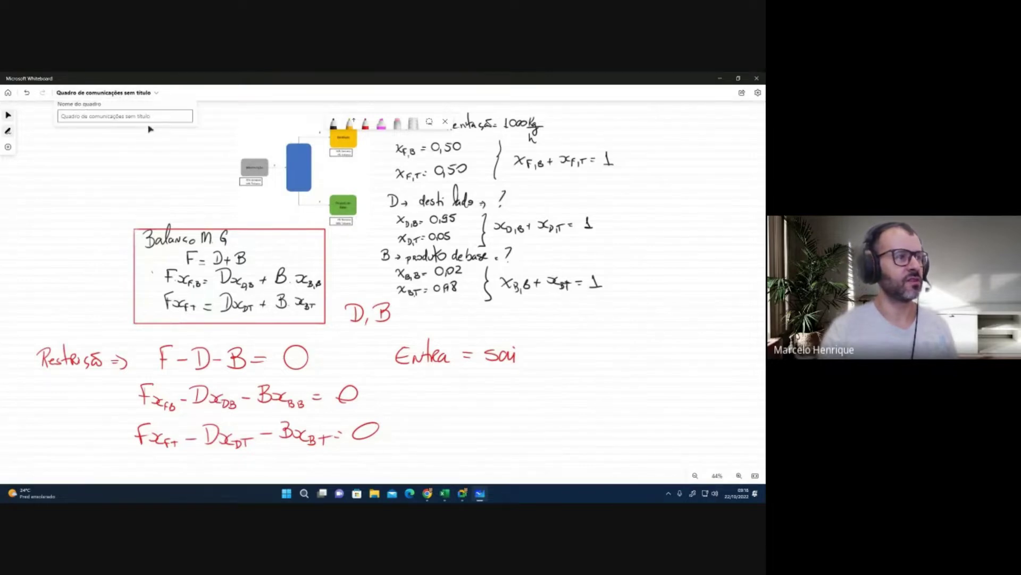
text(B)
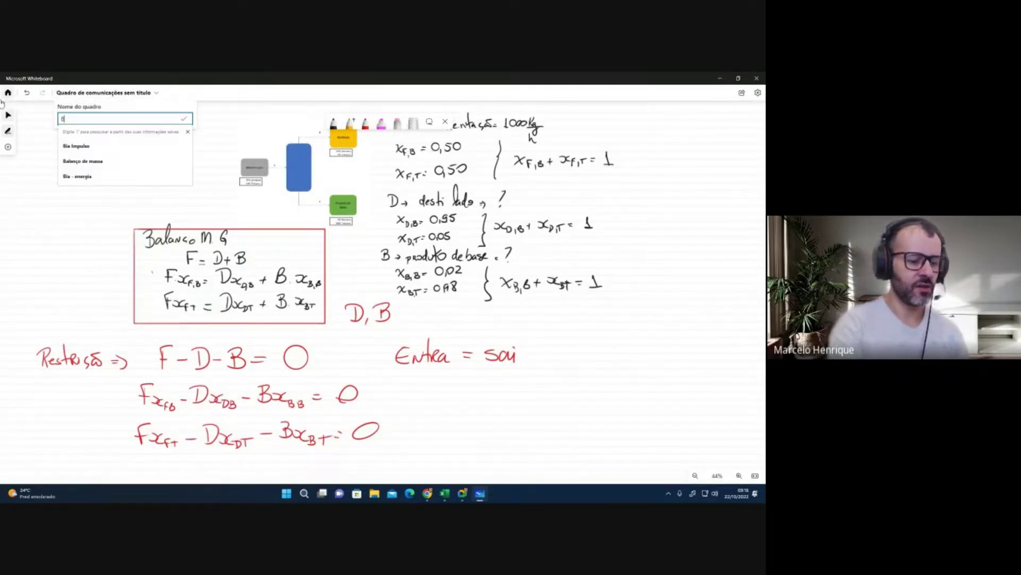
text(alanço de)
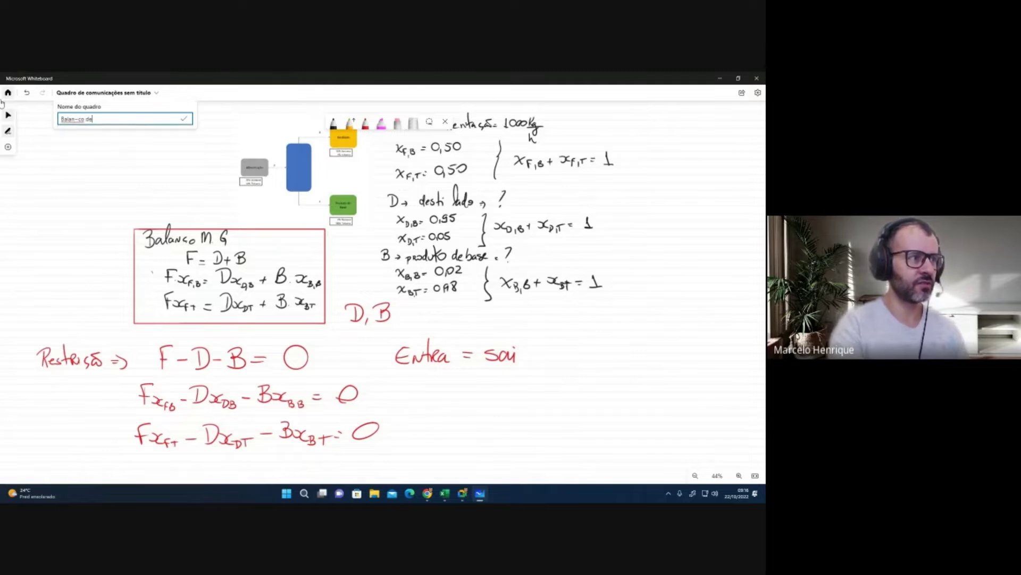
key(Escape)
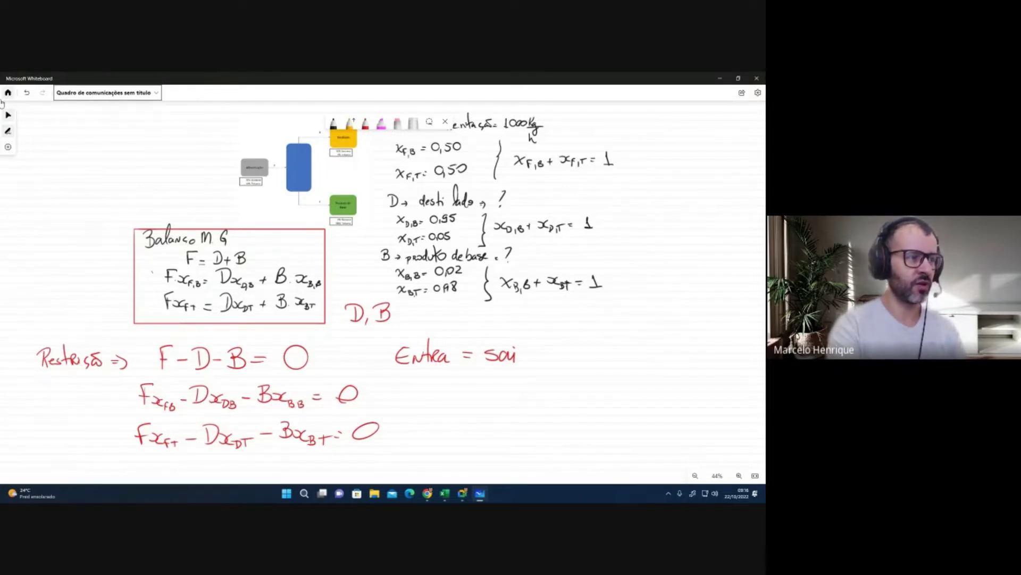
Step: Rename the whiteboard as "Balanço de massa"
click(85, 94)
click(135, 121)
key(ctrl+a)
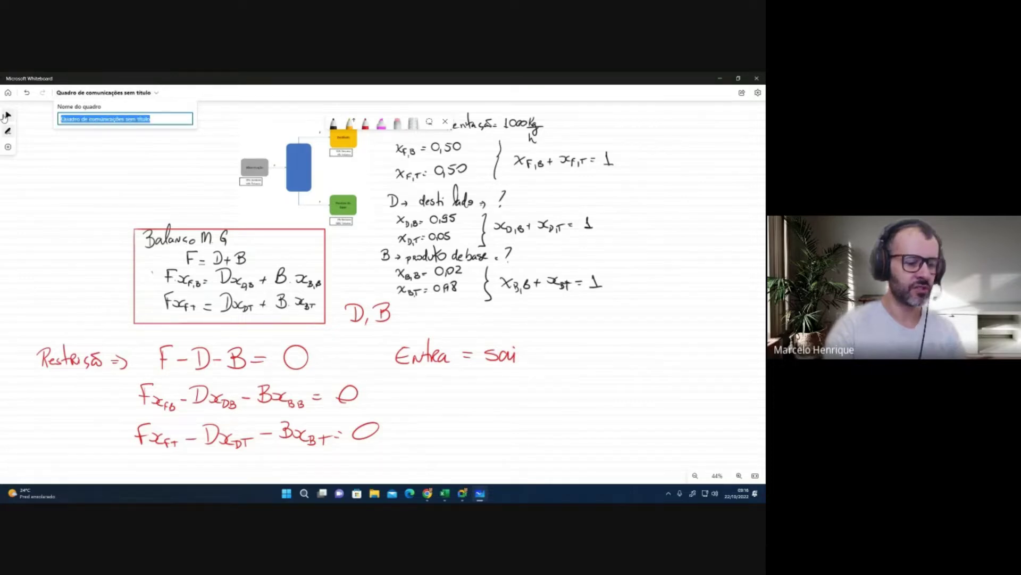
text(Balan)
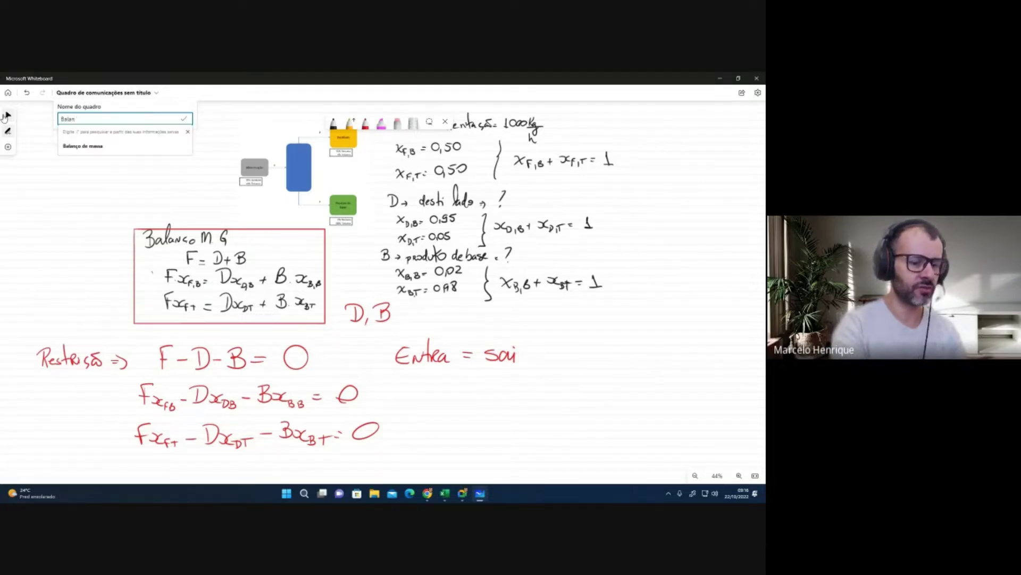
text(ço de ma)
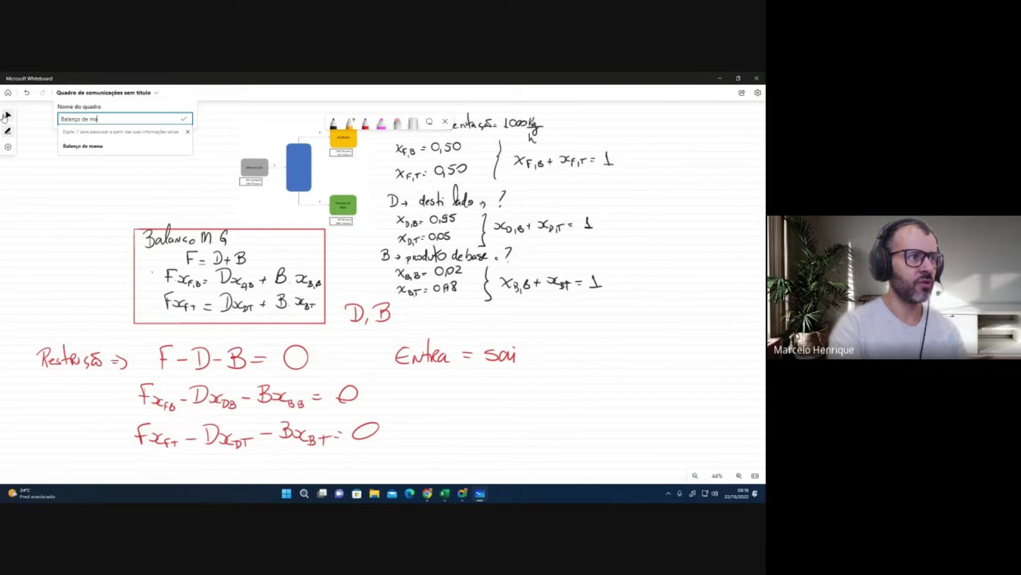
text(ssa)
key(Return)
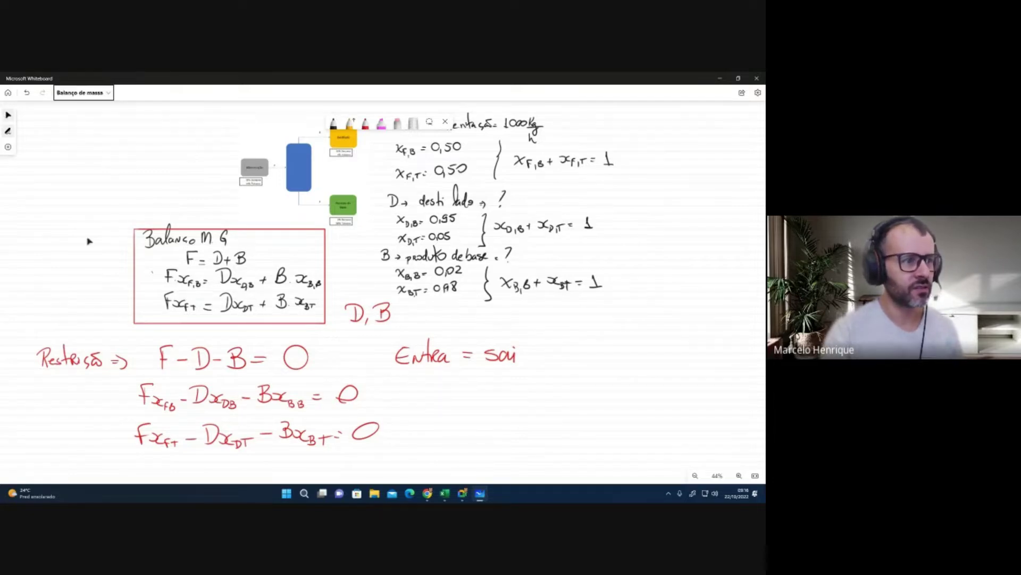
drag(454, 415, 450, 410)
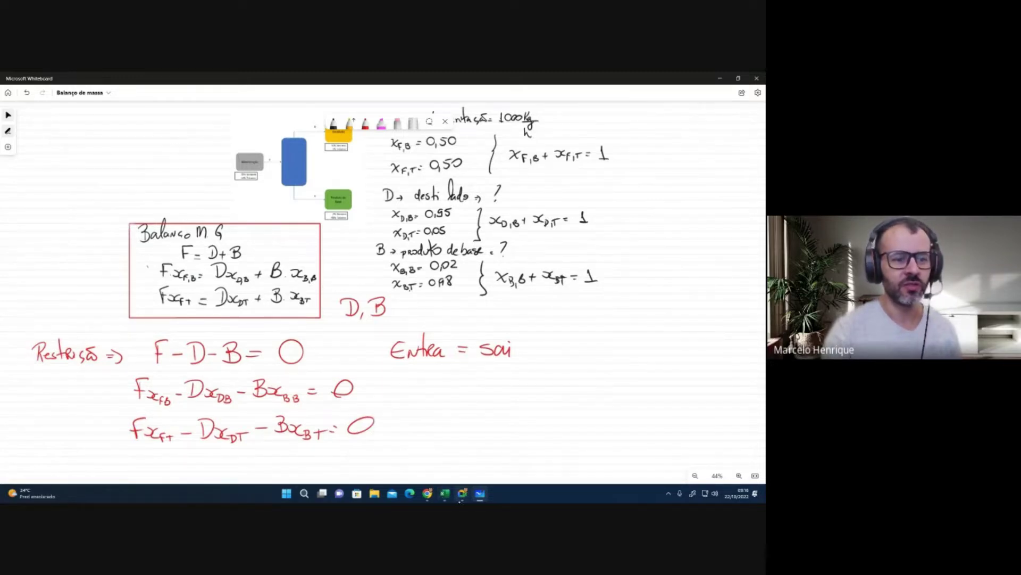
click(457, 466)
mouse_move(481, 499)
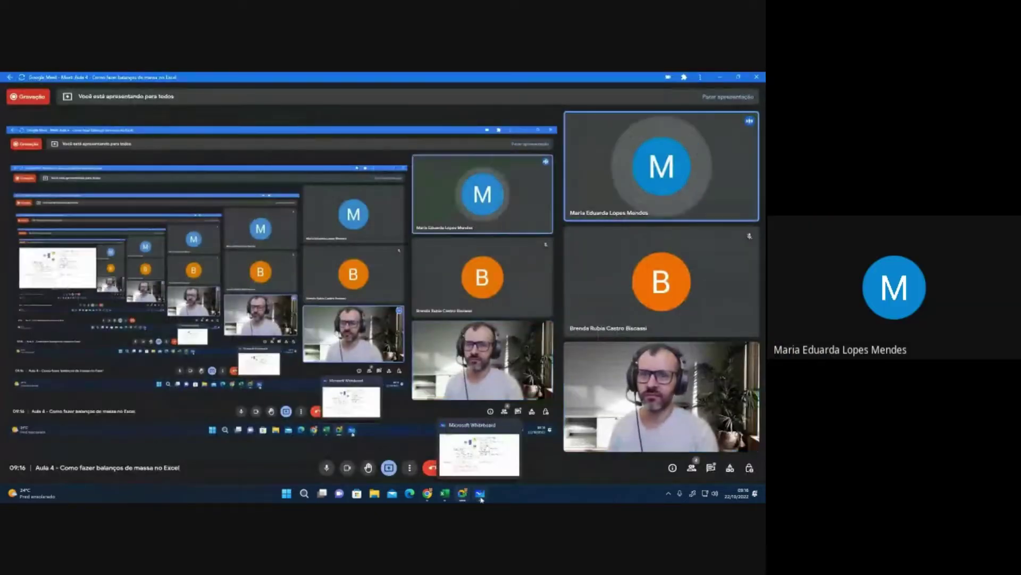
click(481, 499)
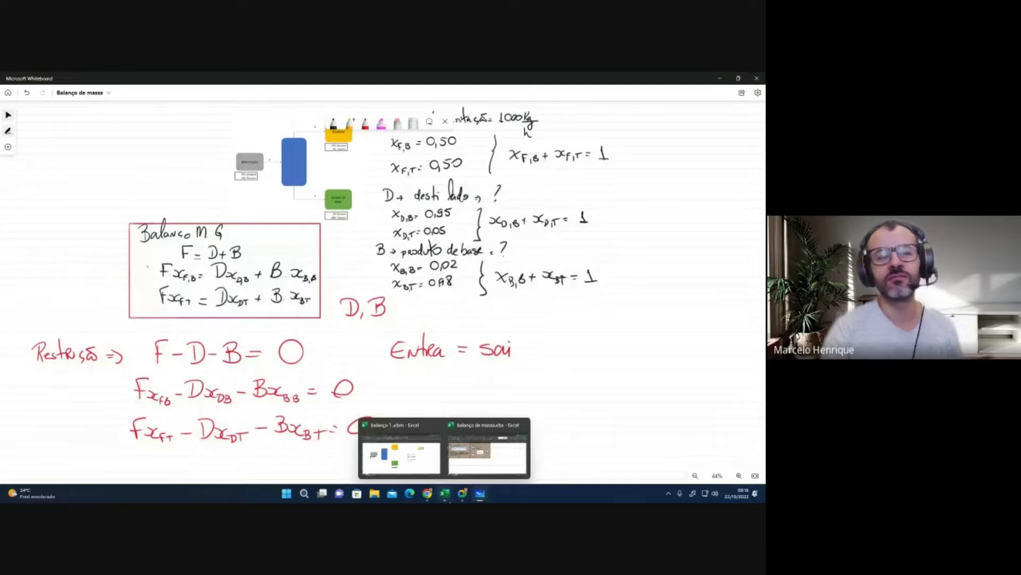
Step: Switch to the Excel workbook "balanço 1", look through its existing sheets and add a new worksheet
click(436, 465)
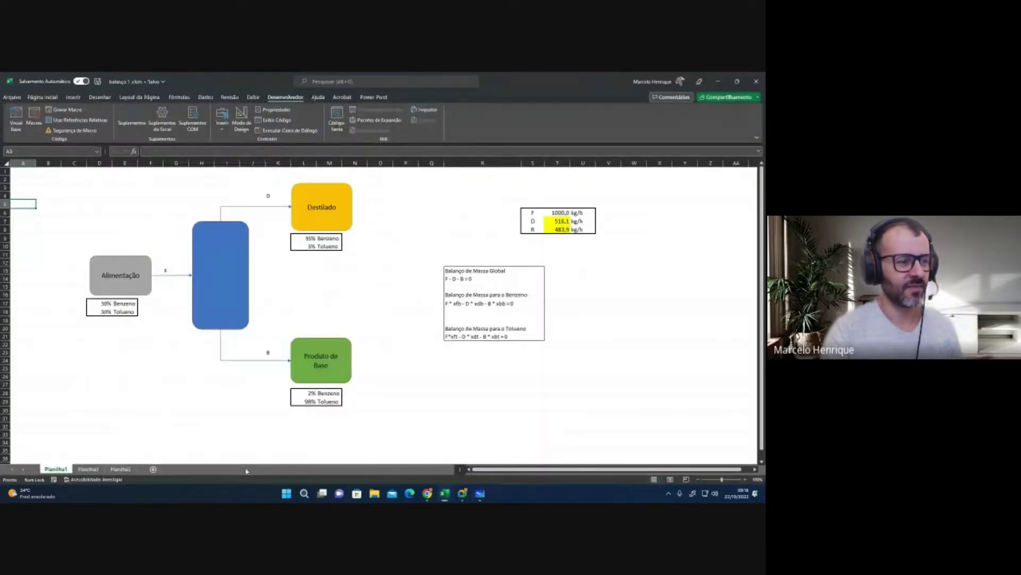
click(88, 469)
click(120, 468)
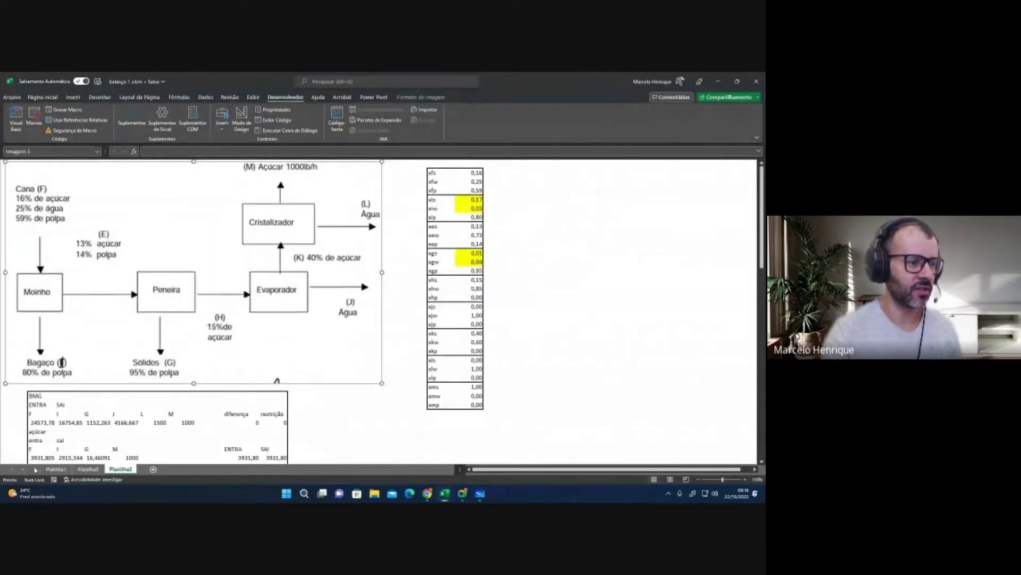
click(55, 469)
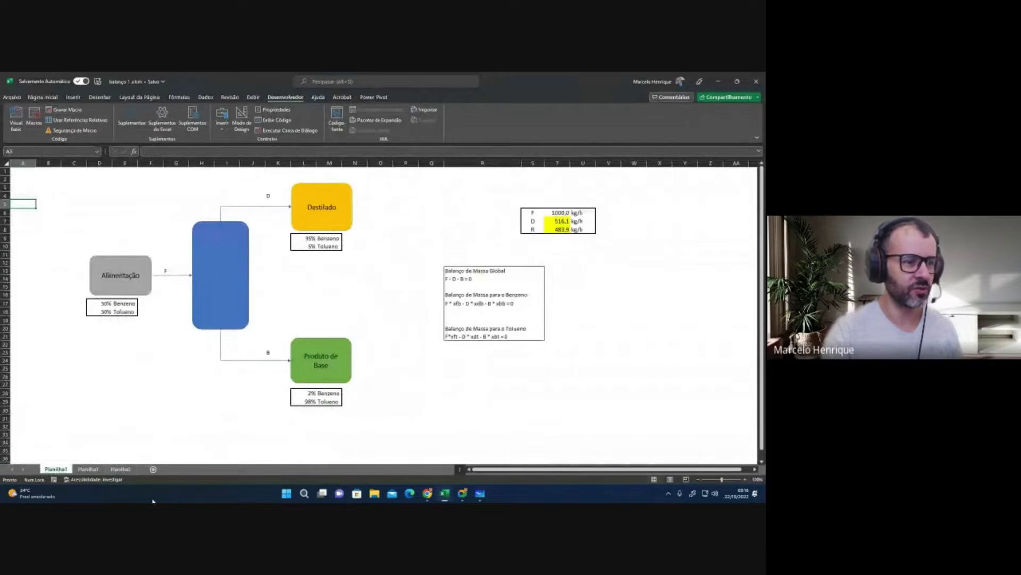
click(153, 469)
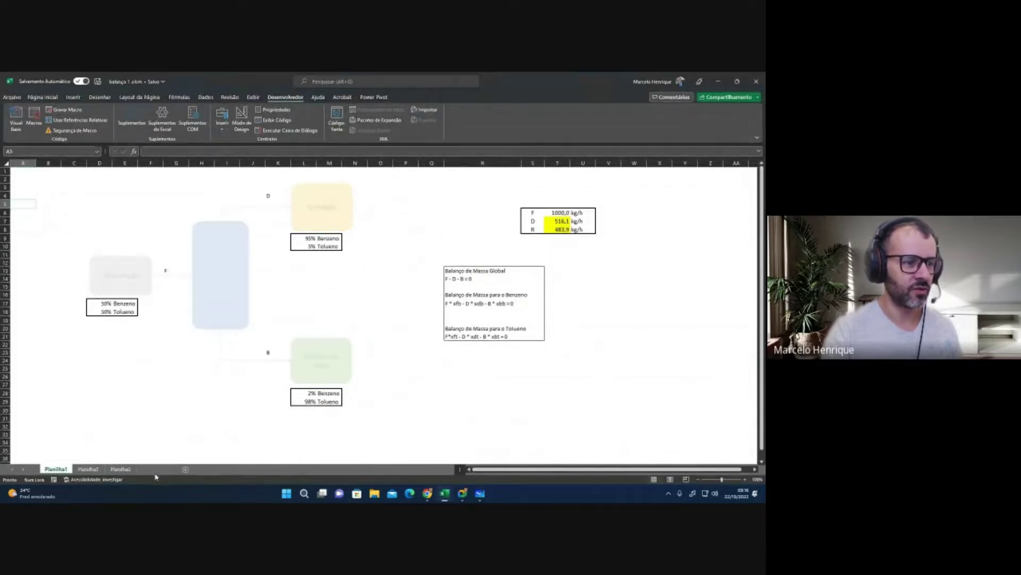
Step: Try to copy the process diagram image from the whiteboard into cell F14 of the new Excel worksheet Planilha4
click(480, 496)
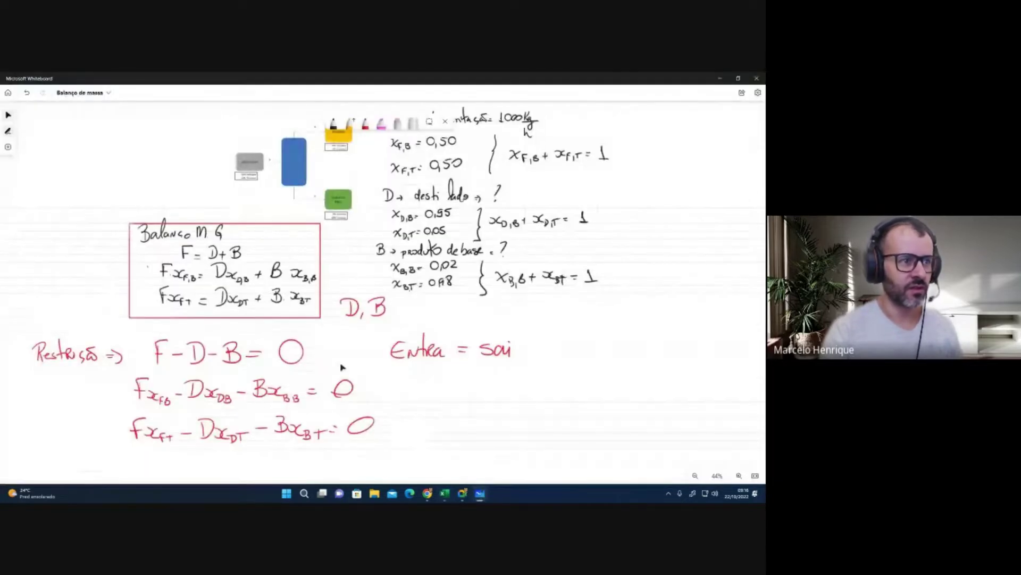
click(307, 193)
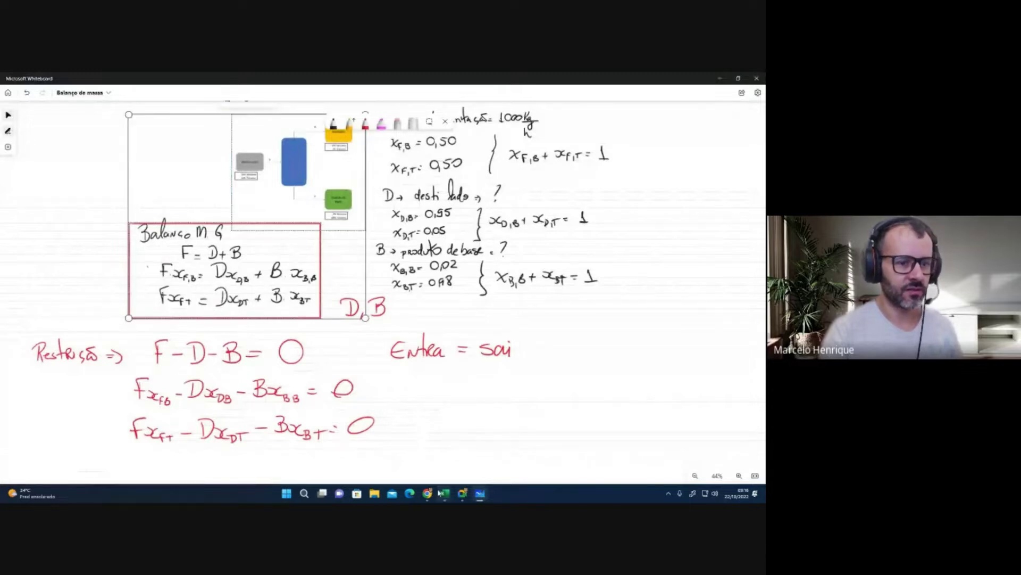
mouse_move(445, 494)
click(415, 459)
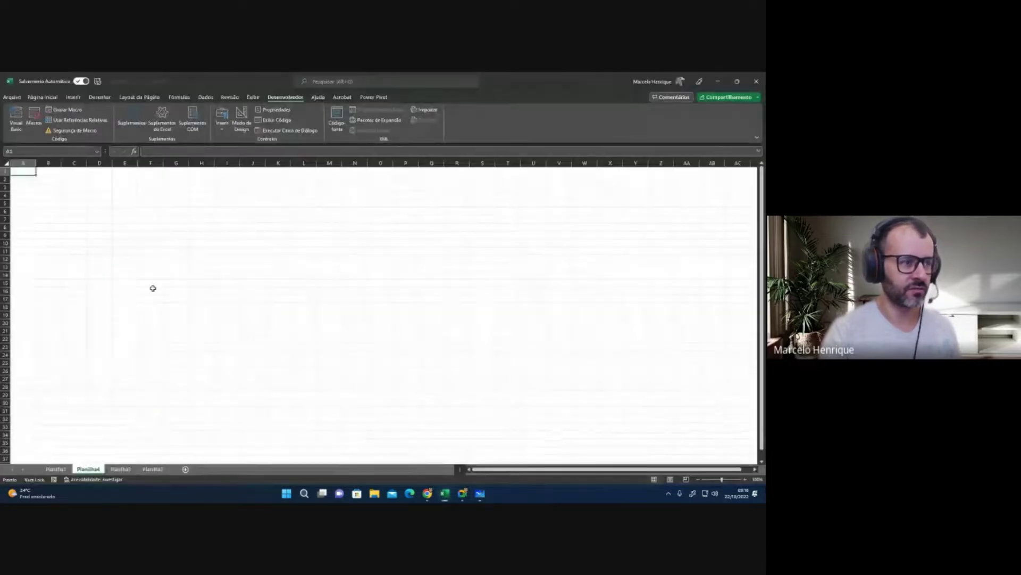
click(150, 275)
text(Imagem)
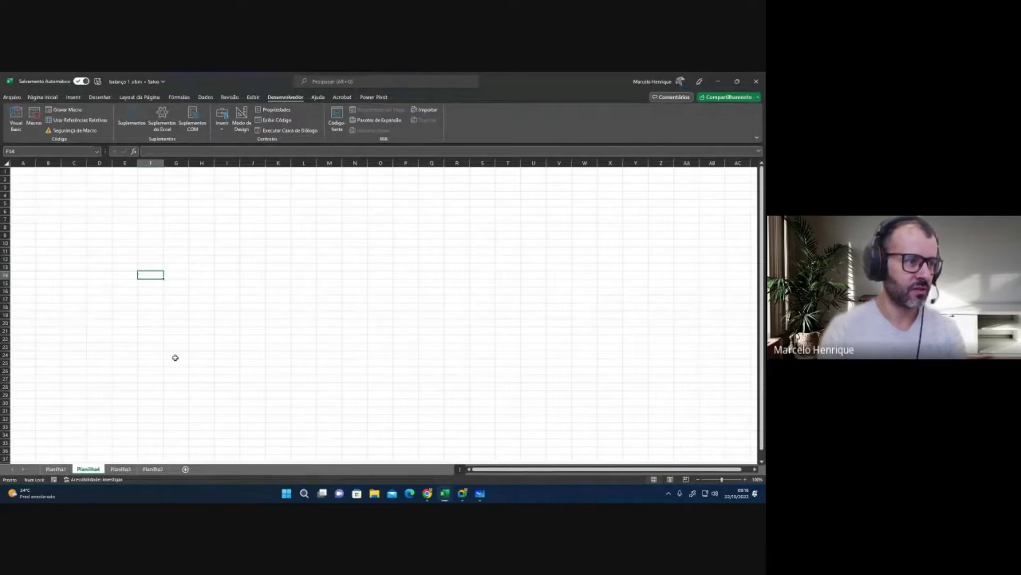
Step: On Planilha1, select and copy the Alimentação, blue column, Destilado and Produto de Base shapes with their connecting arrows
click(57, 470)
click(302, 287)
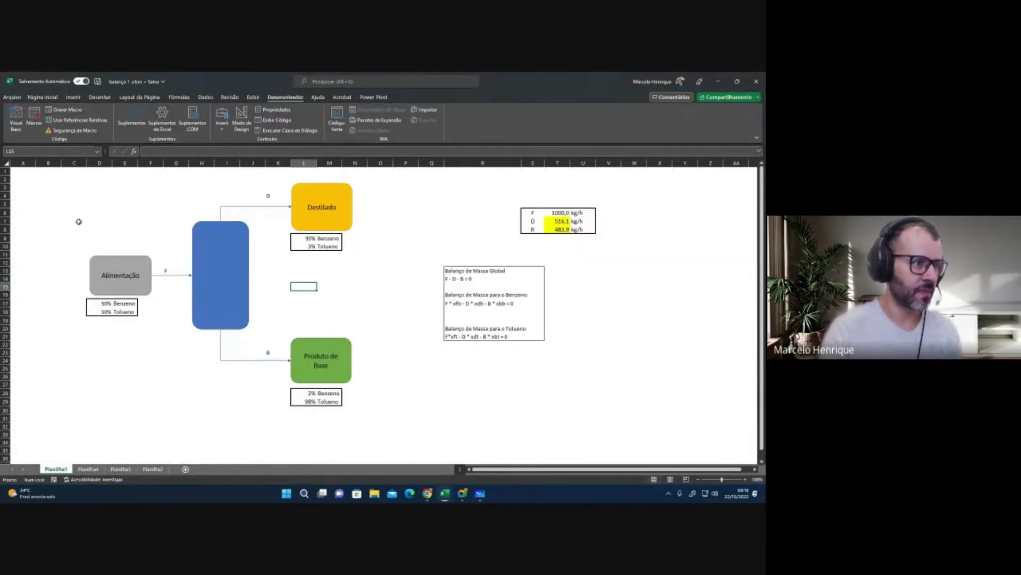
click(115, 282)
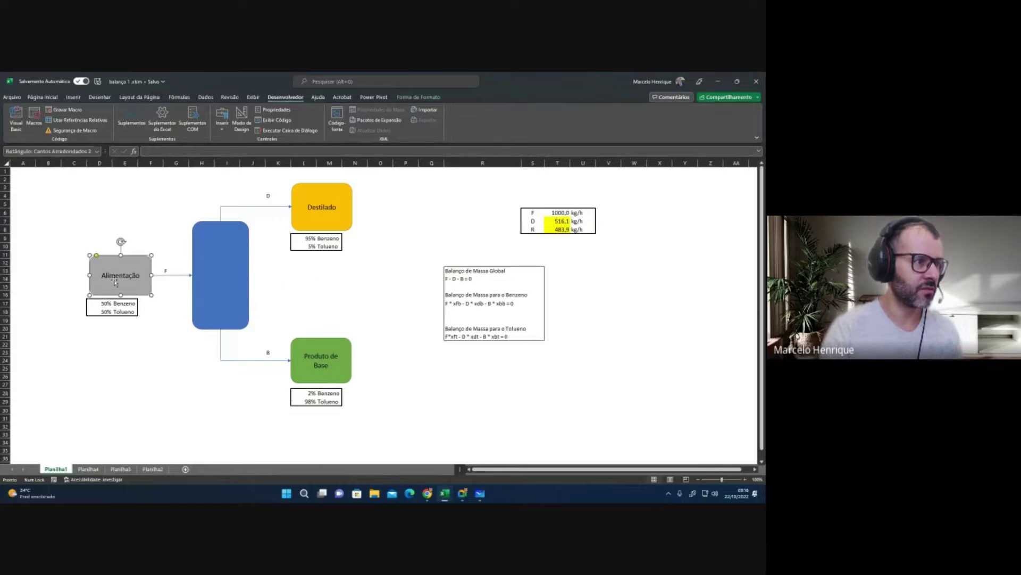
click(169, 275)
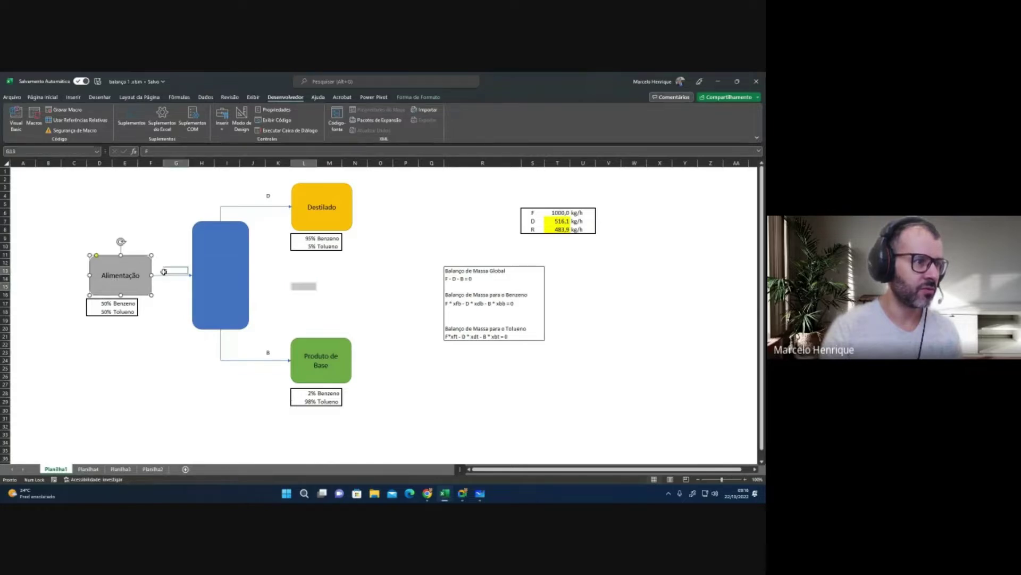
shift+click(137, 275)
click(166, 271)
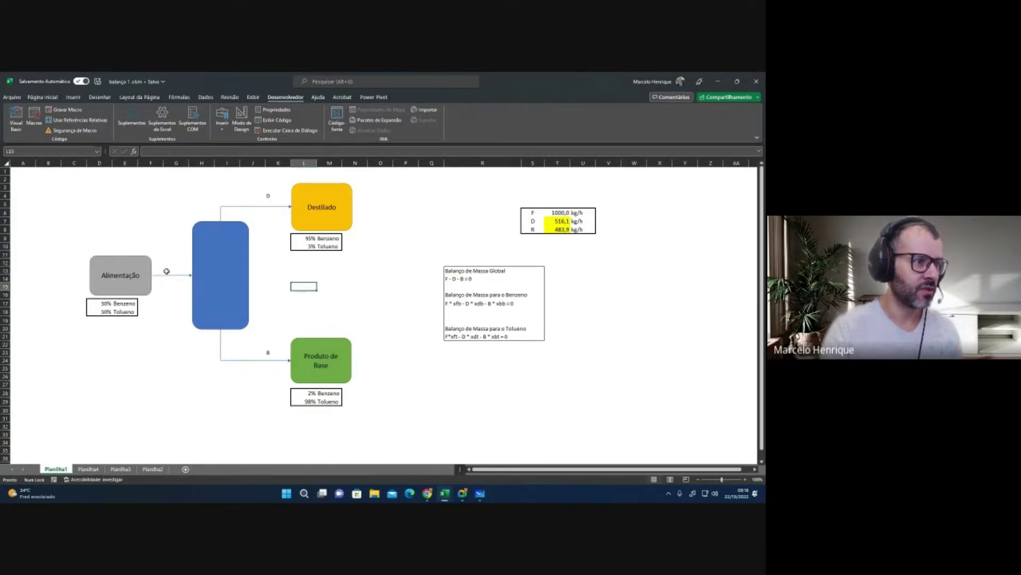
shift+click(139, 285)
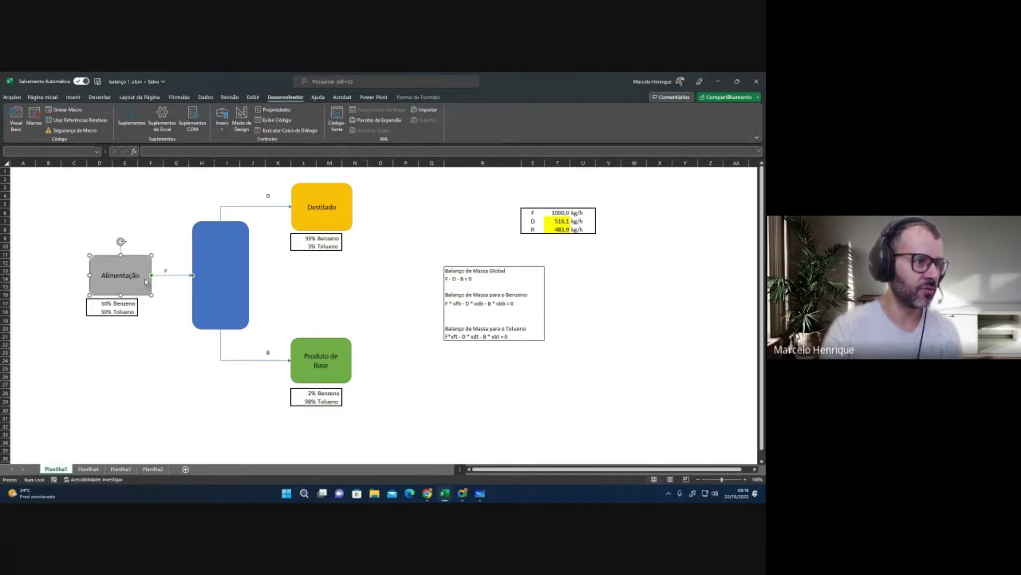
shift+click(215, 274)
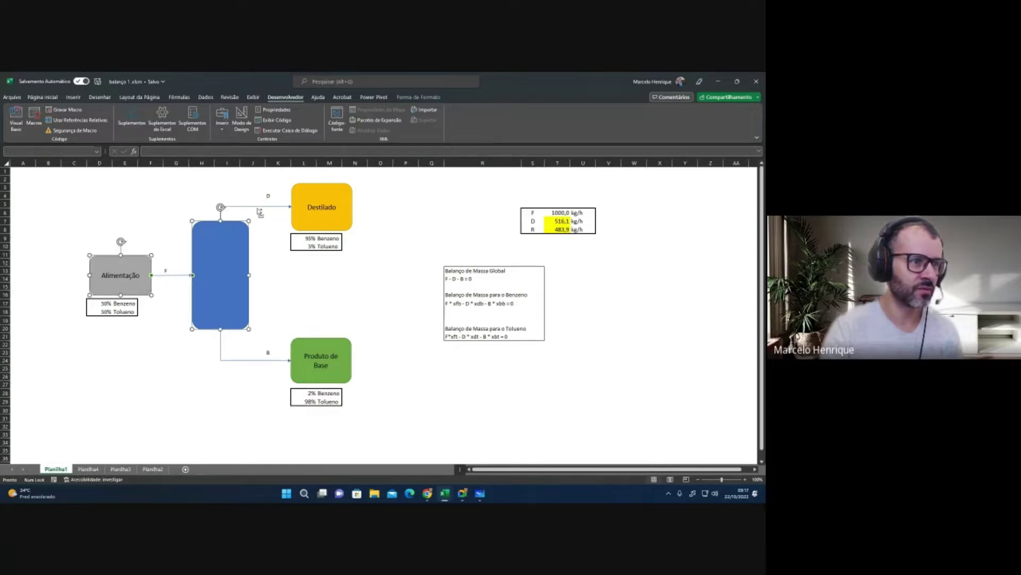
shift+click(314, 212)
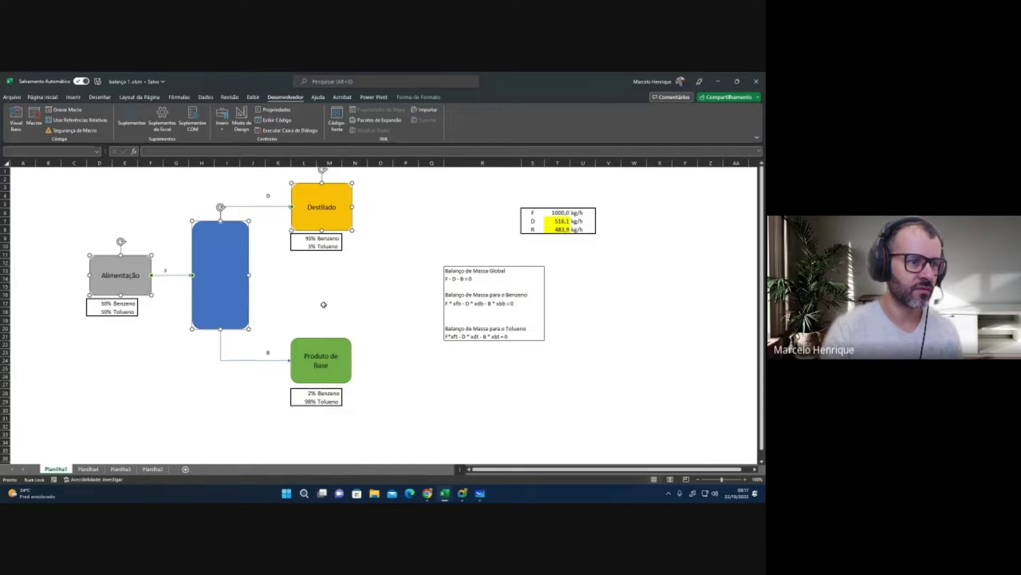
shift+click(296, 379)
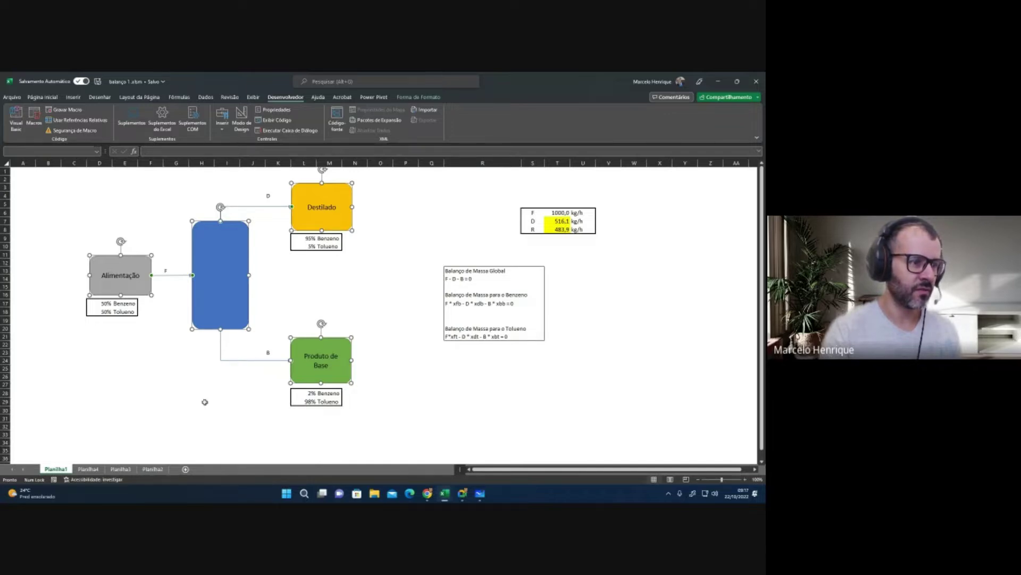
Step: Paste the copied flow diagram into Planilha4 and position it near the start of the sheet, around columns C to M
click(152, 468)
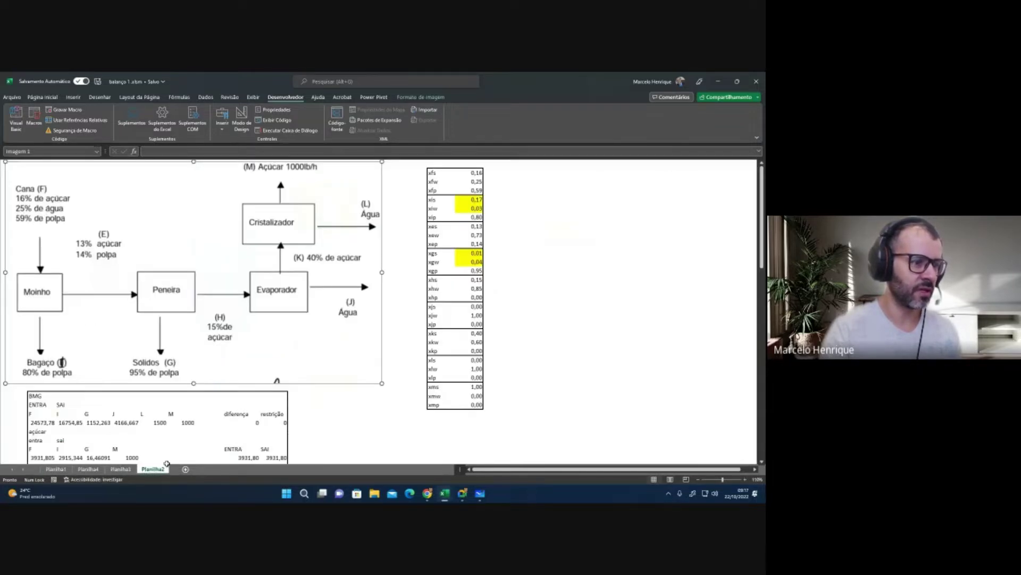
click(88, 468)
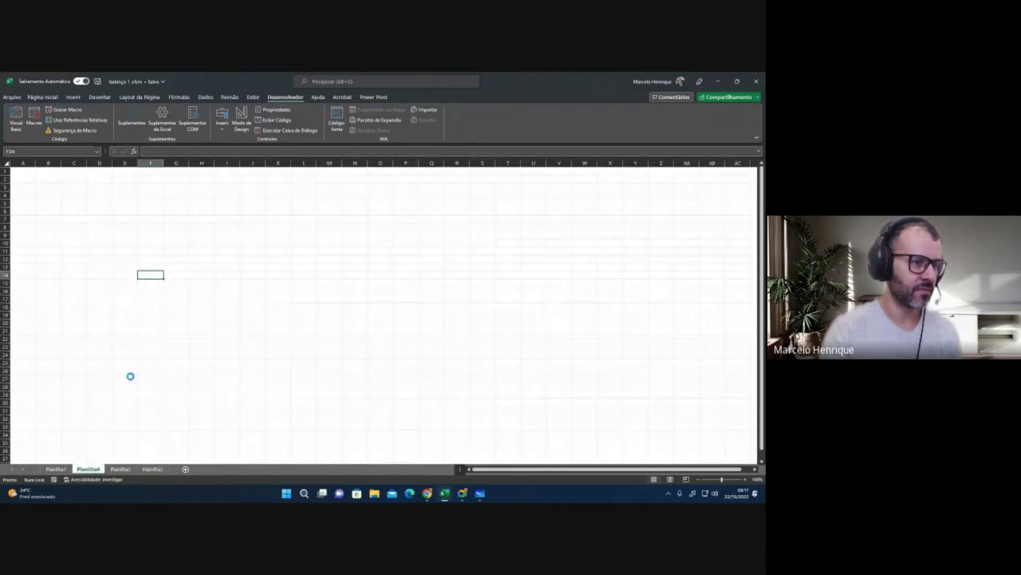
drag(270, 370, 197, 286)
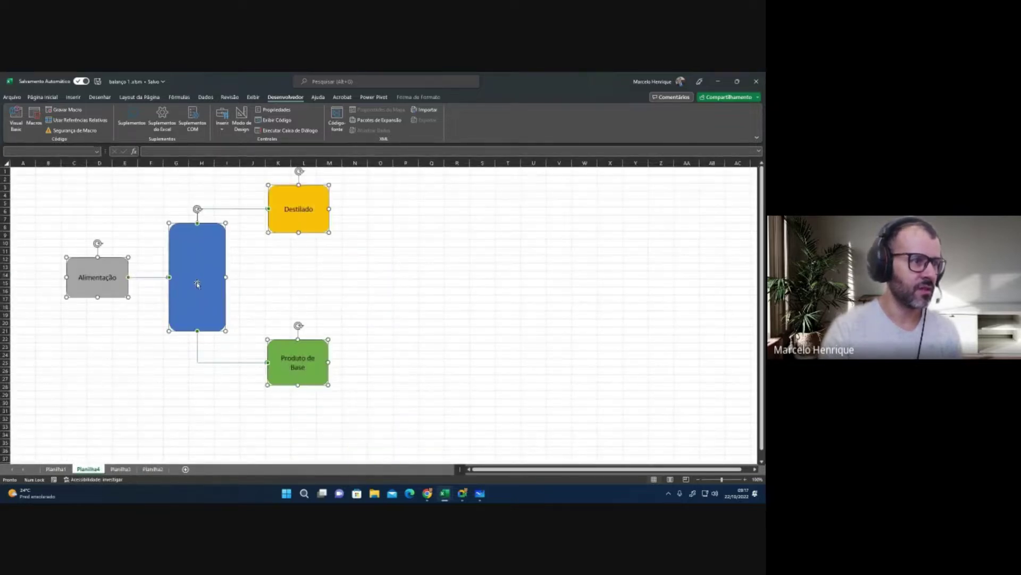
click(197, 285)
click(102, 378)
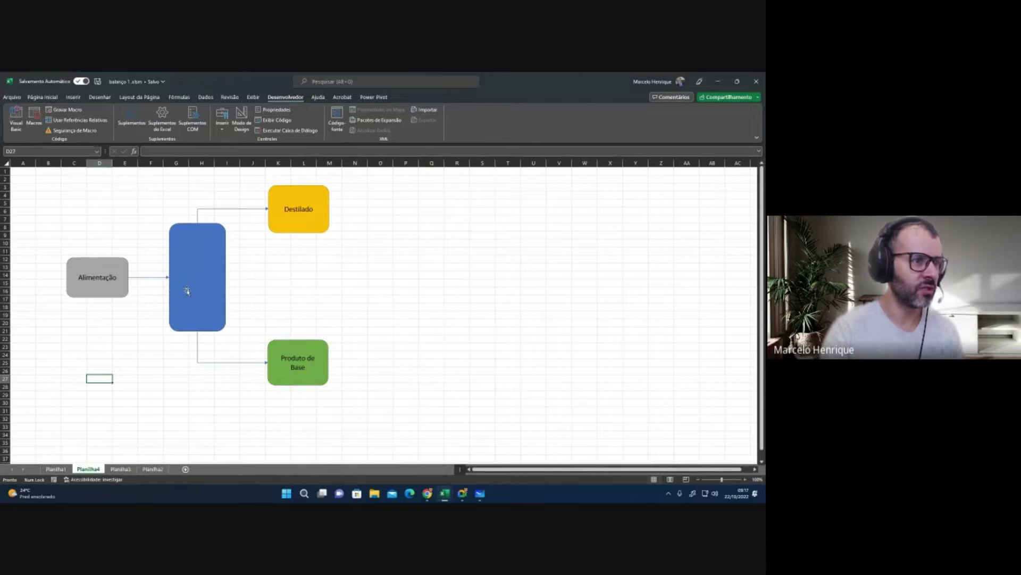
Step: Label the stream arrows F for the feed in F13, D for the distillate in J5 and B for the base product in J24
click(151, 268)
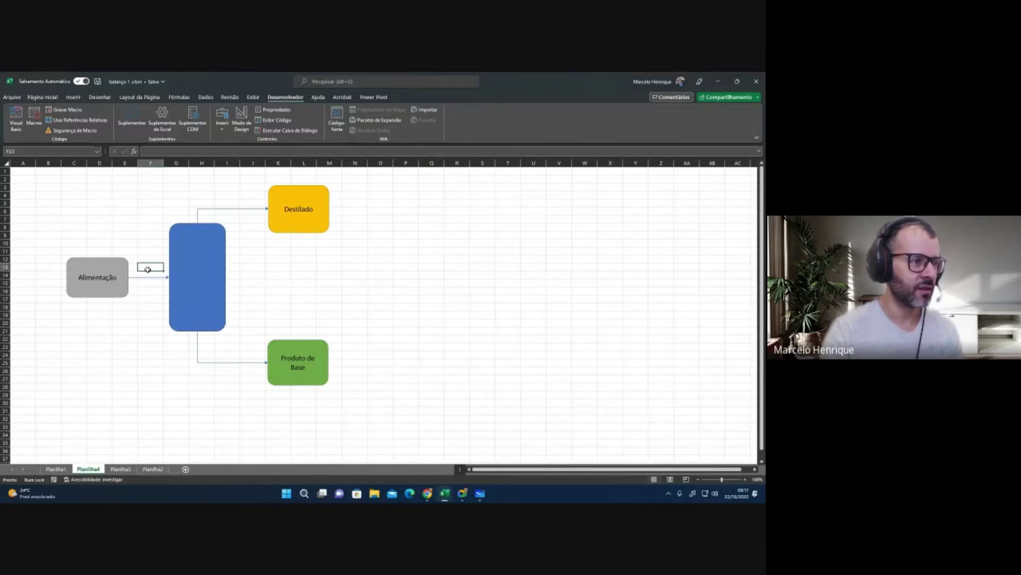
text(F)
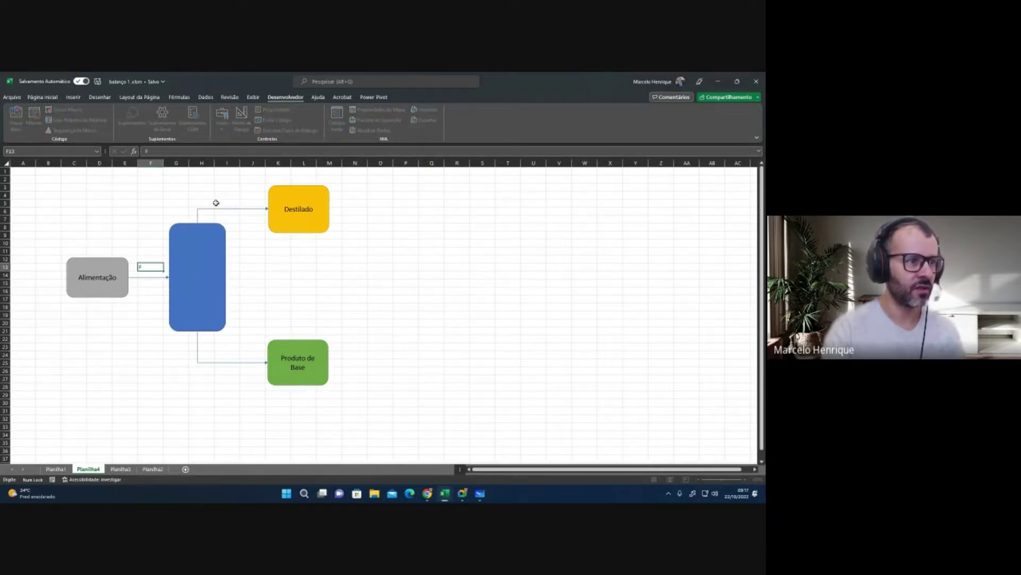
click(243, 204)
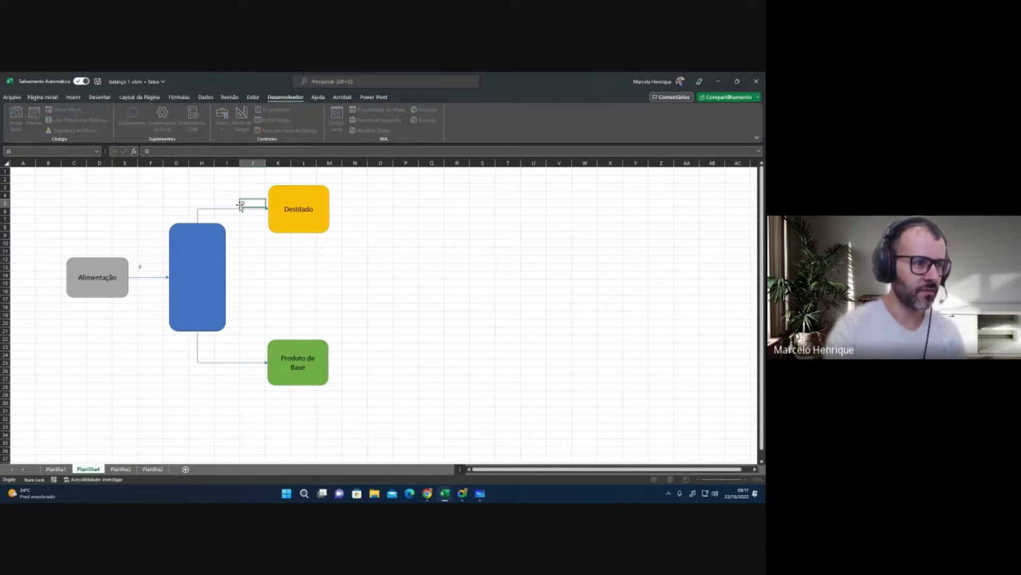
text(D)
click(246, 355)
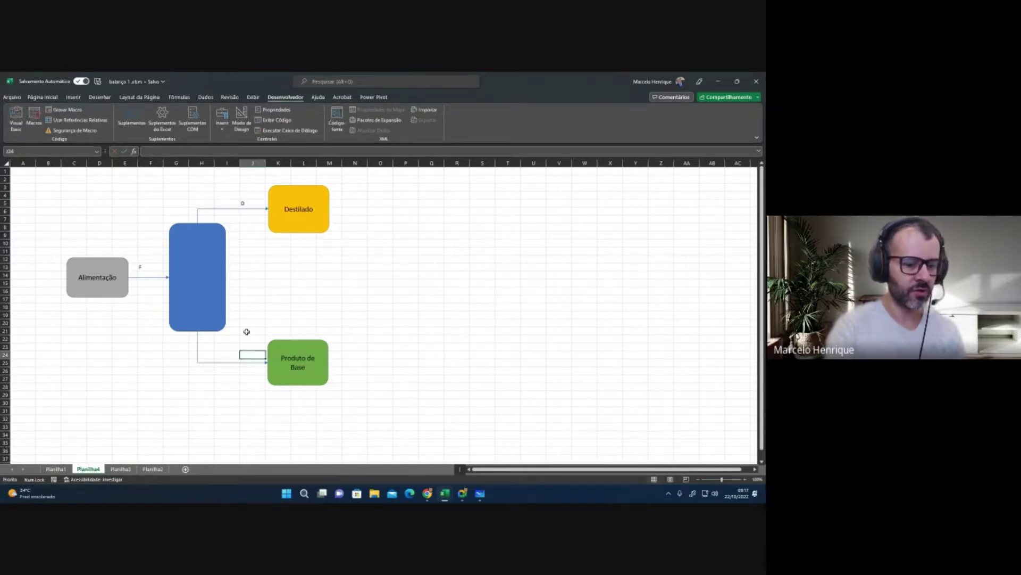
text(B)
key(Return)
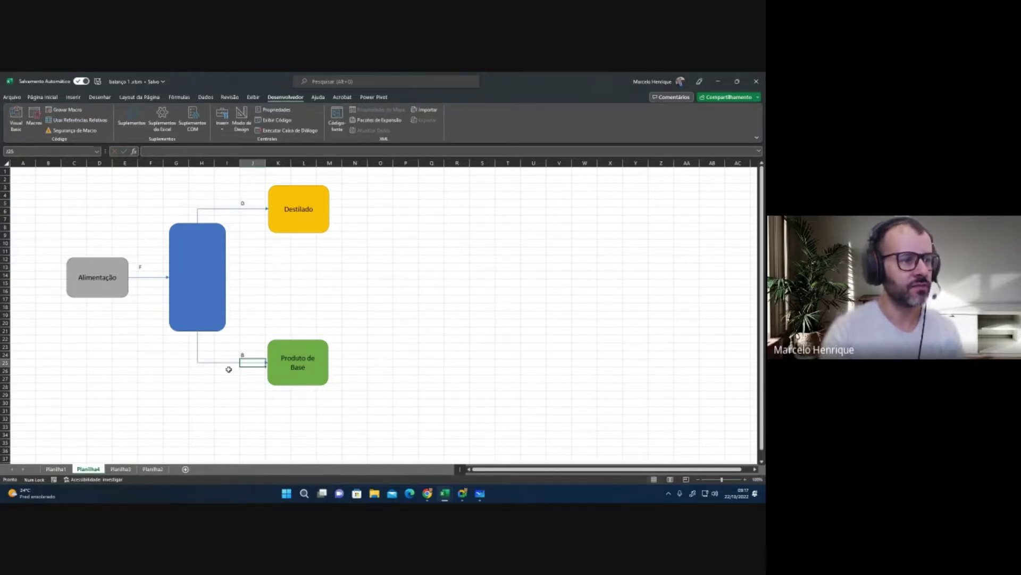
Step: Consult the stream flows, compositions and restriction equations on the whiteboard, and return to Planilha4 in Excel
click(457, 298)
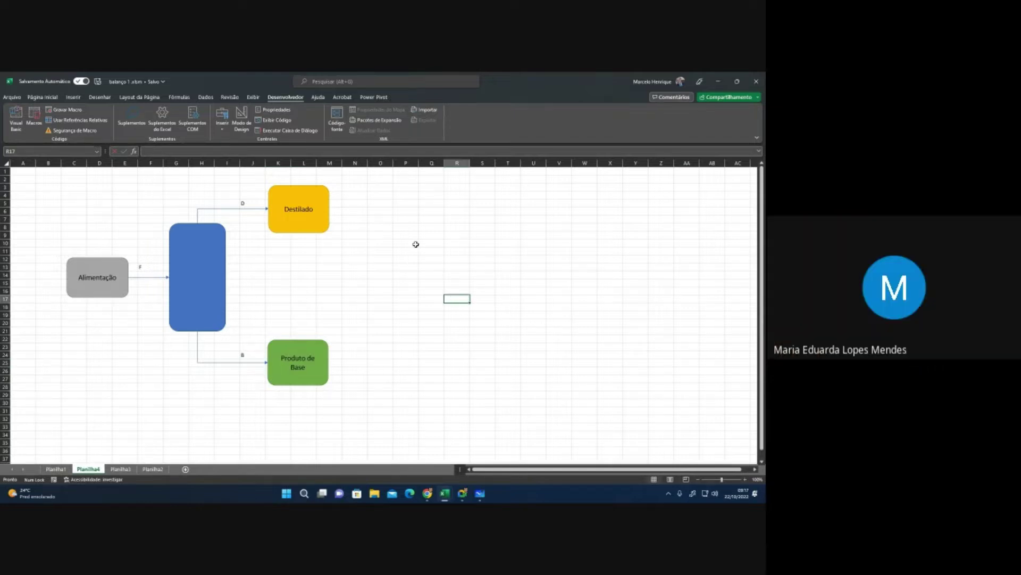
mouse_move(460, 493)
ctrl+scroll(118, 352, up, 3)
ctrl+scroll(120, 357, down, 3)
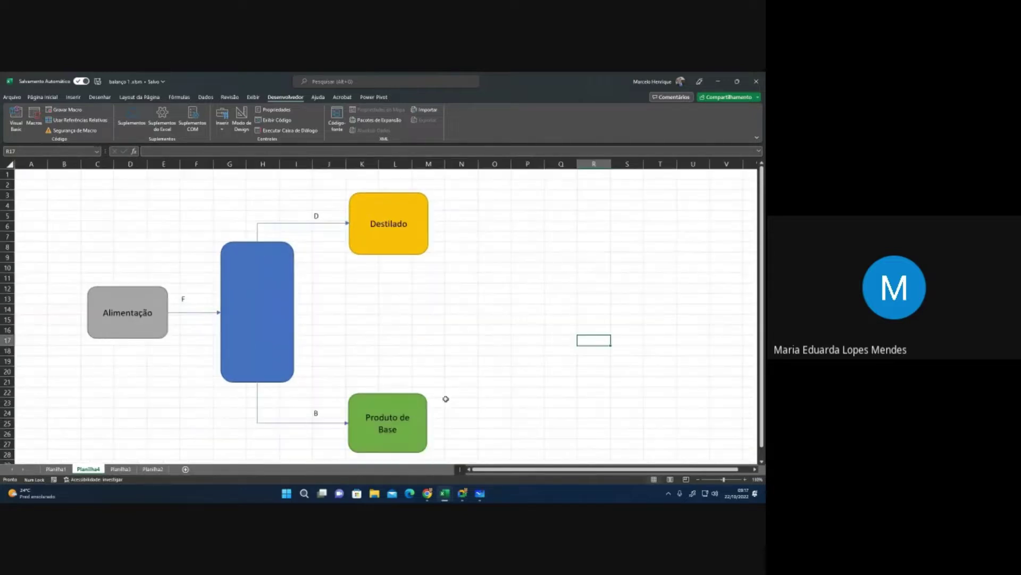
click(468, 400)
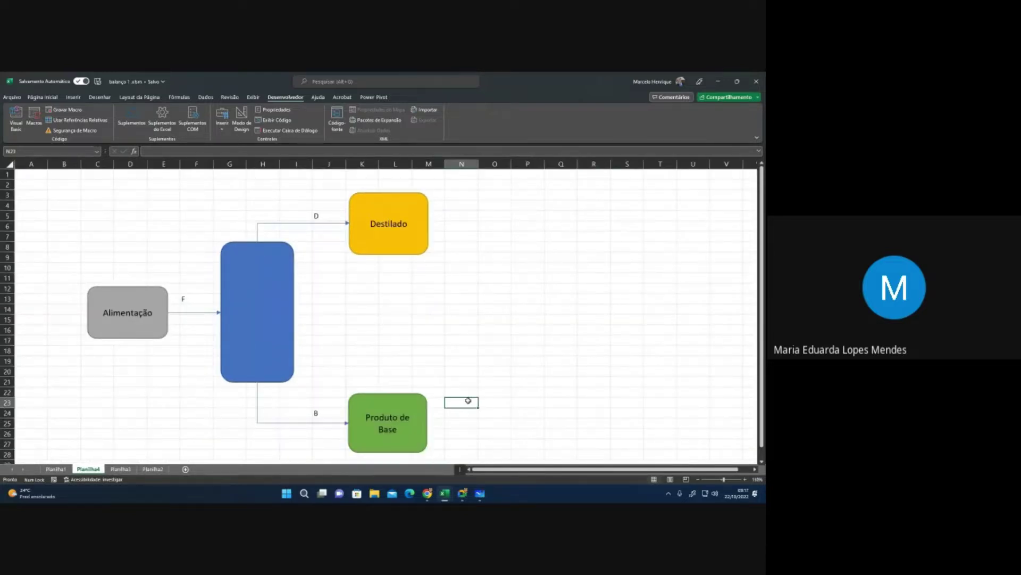
click(528, 204)
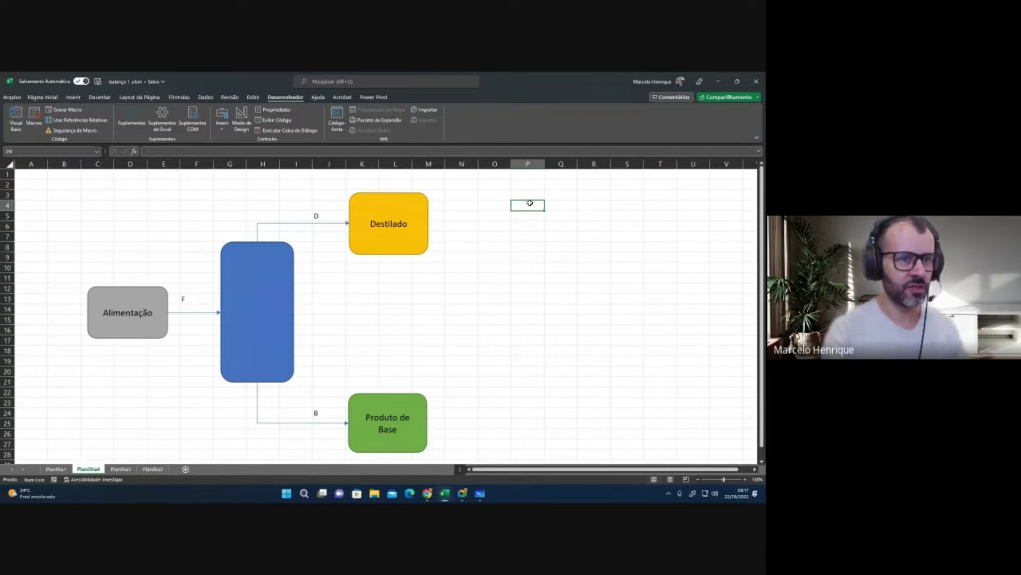
click(480, 493)
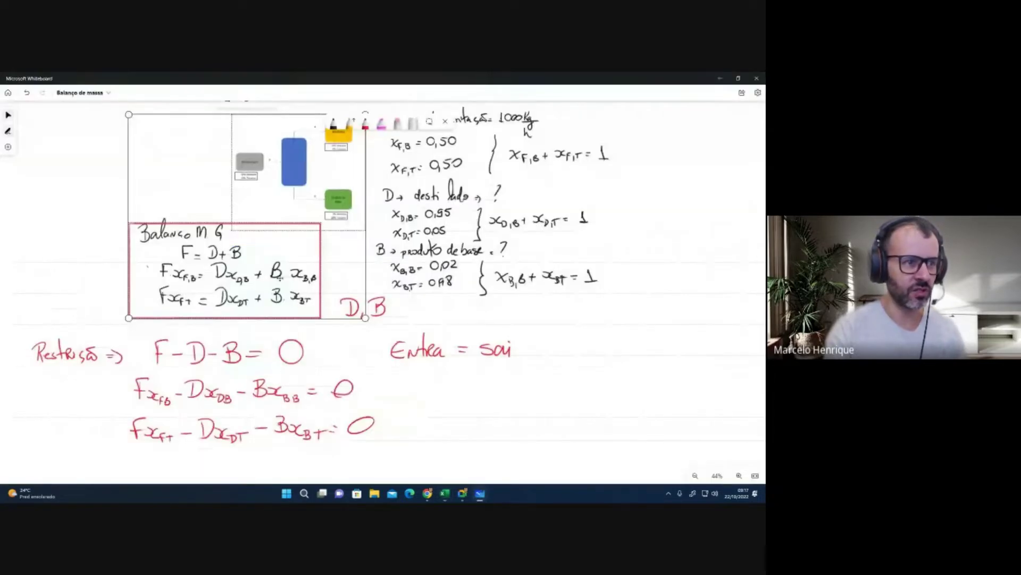
click(521, 401)
scroll(532, 394, up, 1)
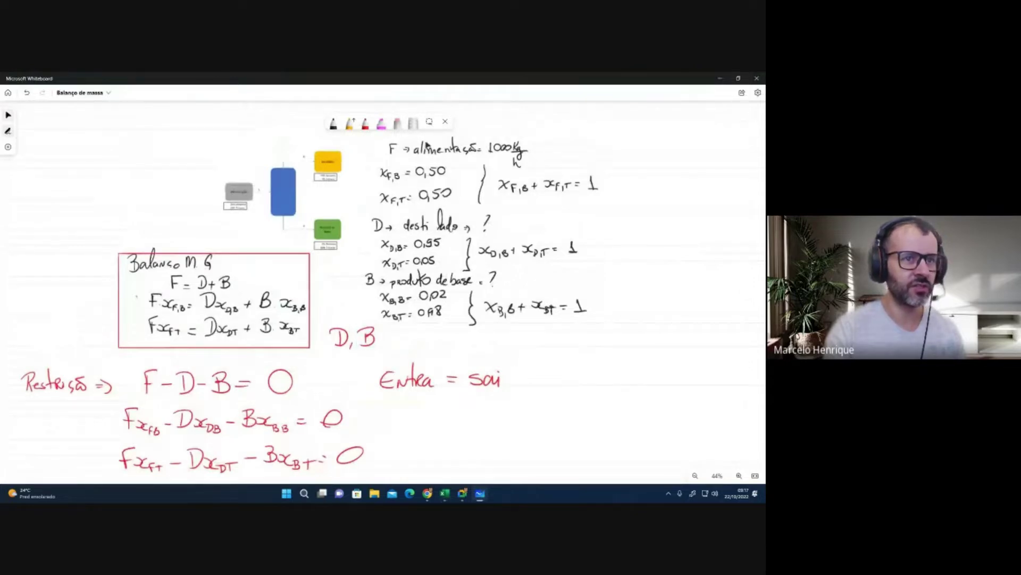
scroll(259, 234, up, 1)
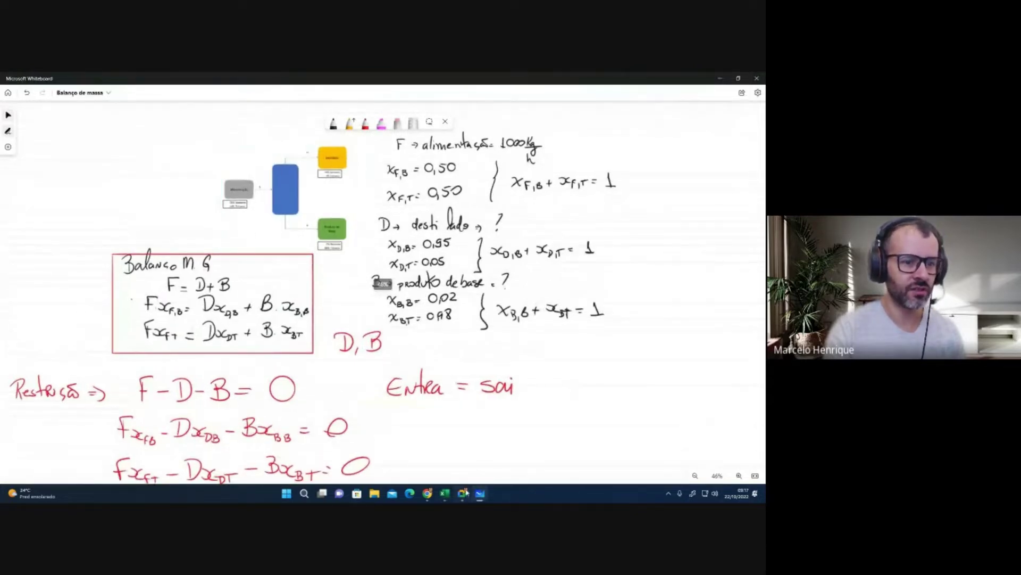
mouse_move(445, 493)
click(402, 456)
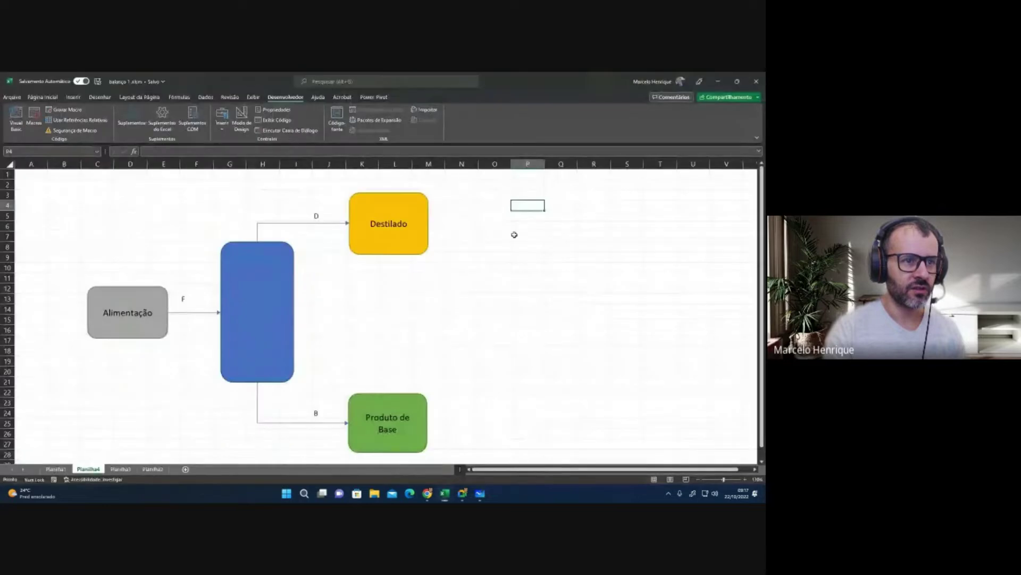
Step: Build the stream flow list with F, D and B in Q4:Q6 and enter 1000 beside F in R4
click(549, 209)
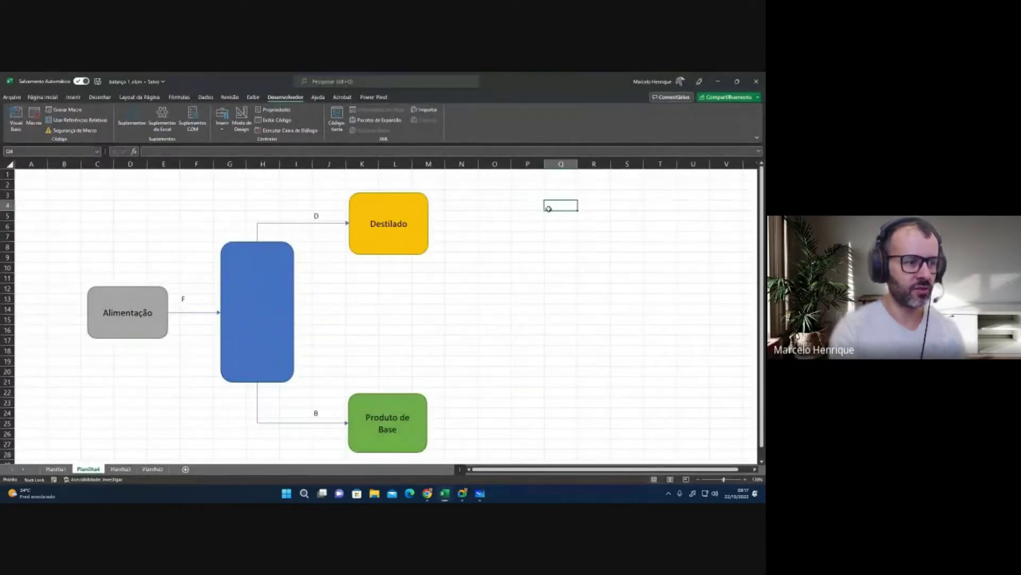
text(F)
key(Tab)
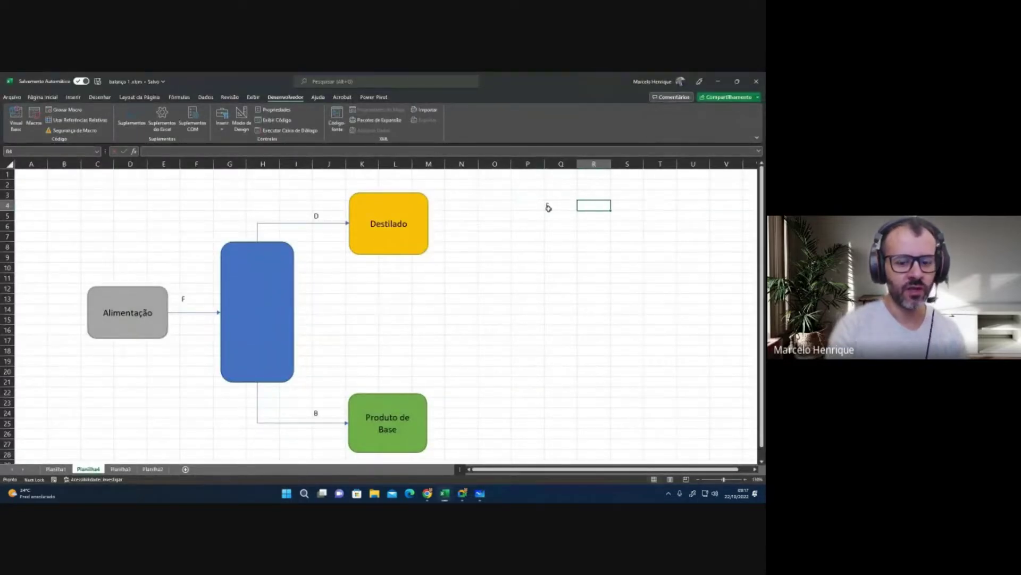
text(1000)
key(Return)
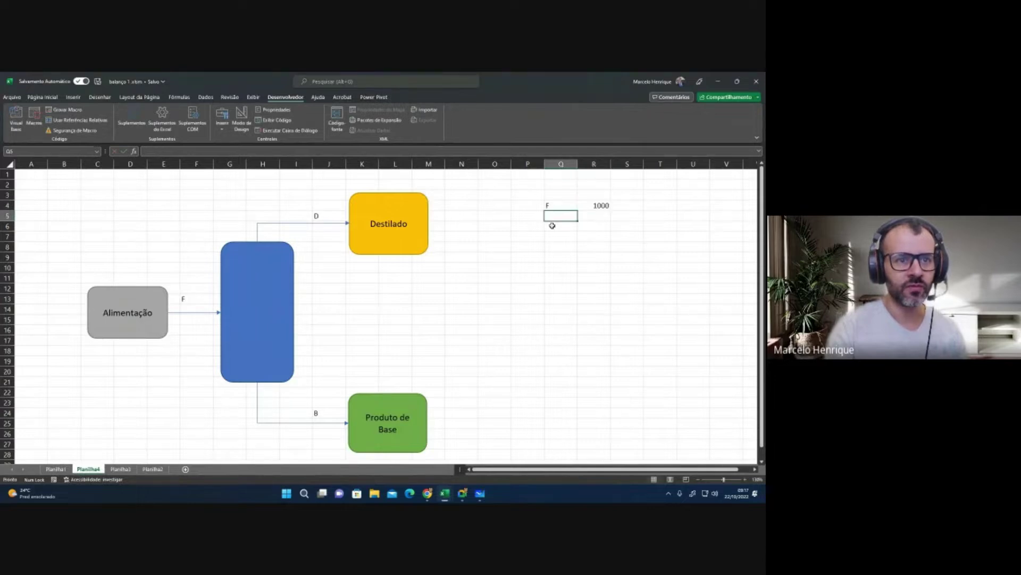
text(D)
key(Tab)
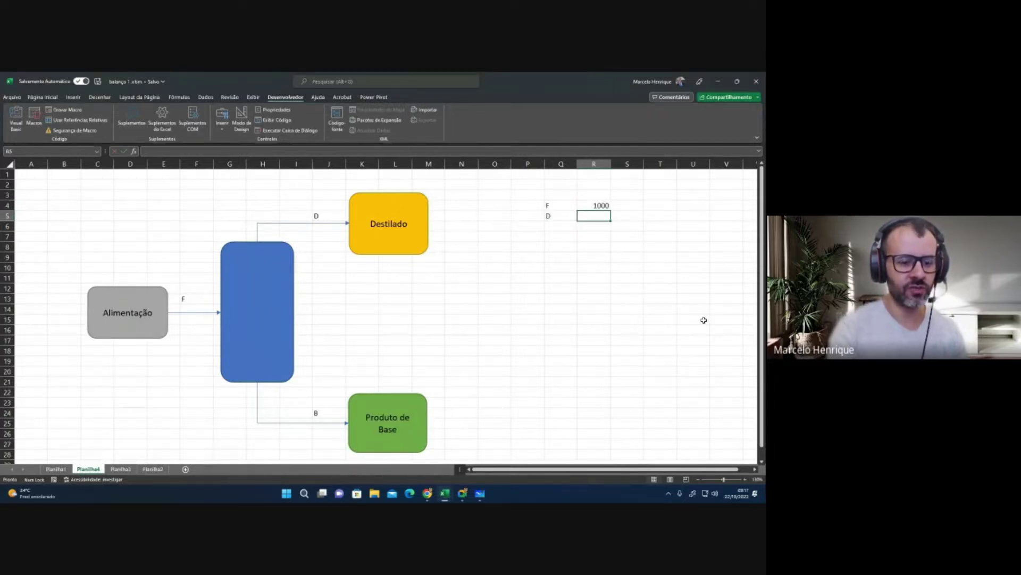
key(Return)
text(B)
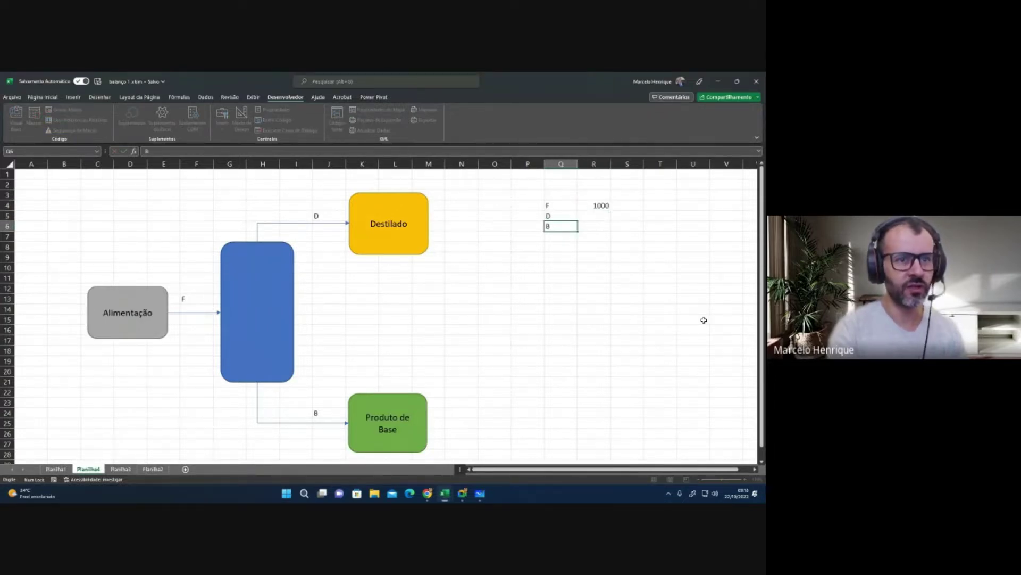
key(Tab)
Step: Fill the empty value cells for D and B, R5:R6, with yellow
click(599, 217)
drag(600, 217, 600, 228)
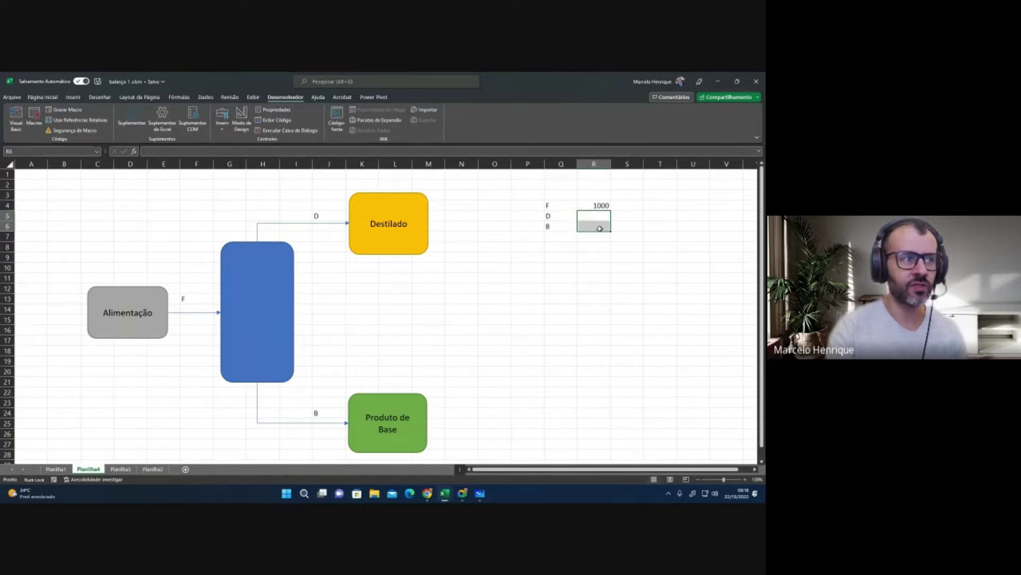
click(43, 97)
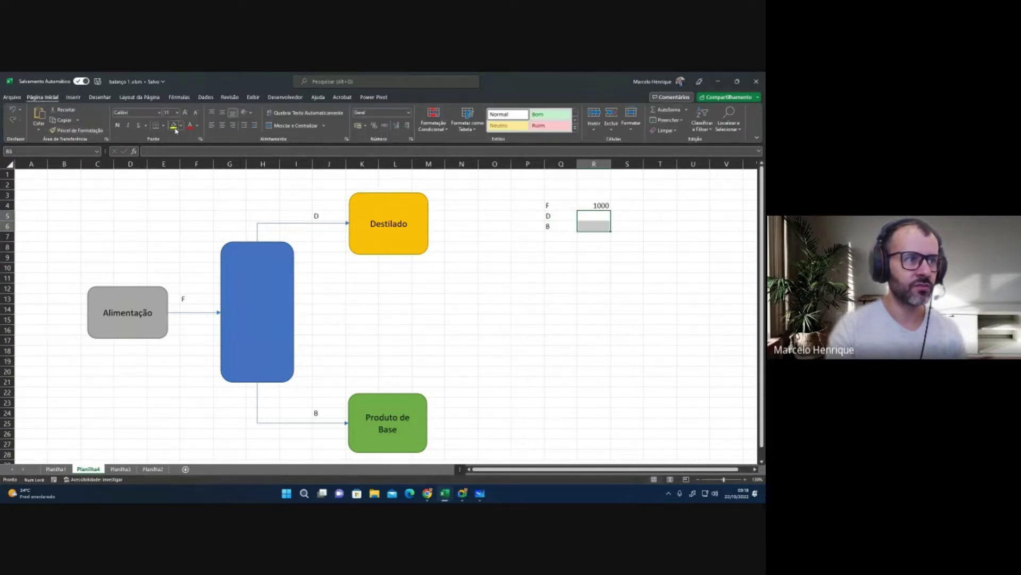
click(173, 125)
Step: Apply all borders and a thick outside border to the stream flow table in Q4:R6
drag(554, 206, 600, 226)
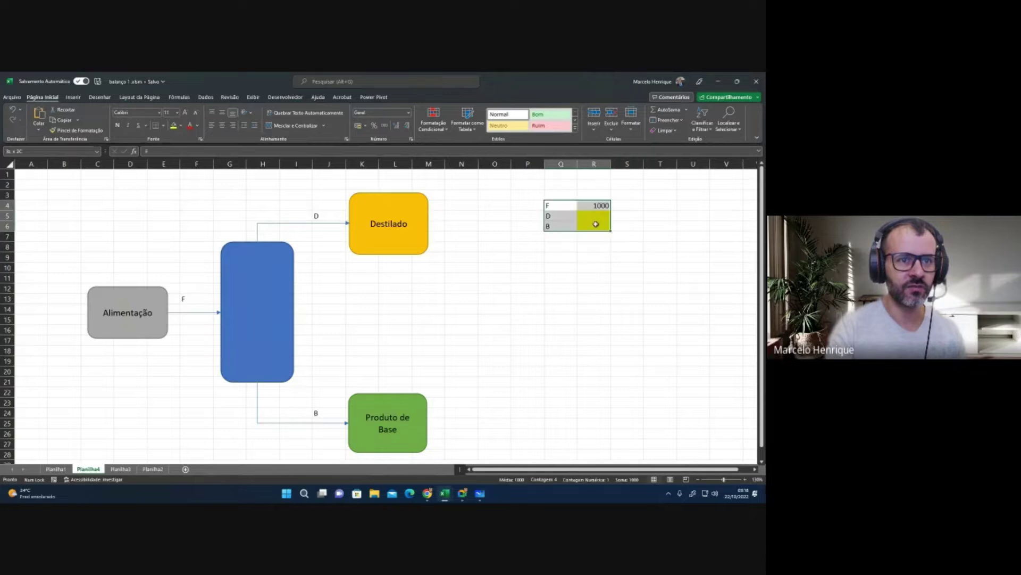
click(163, 125)
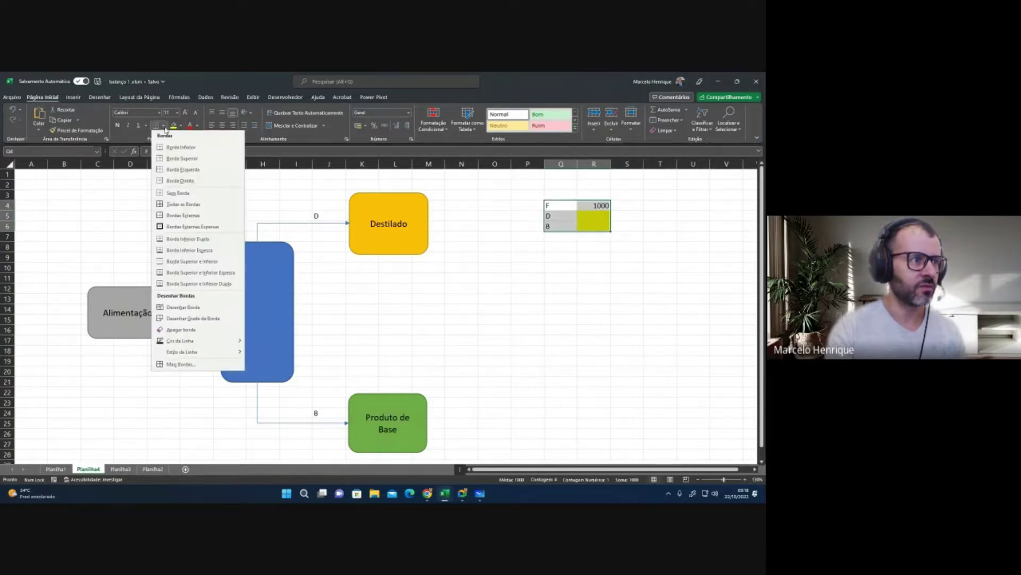
click(184, 205)
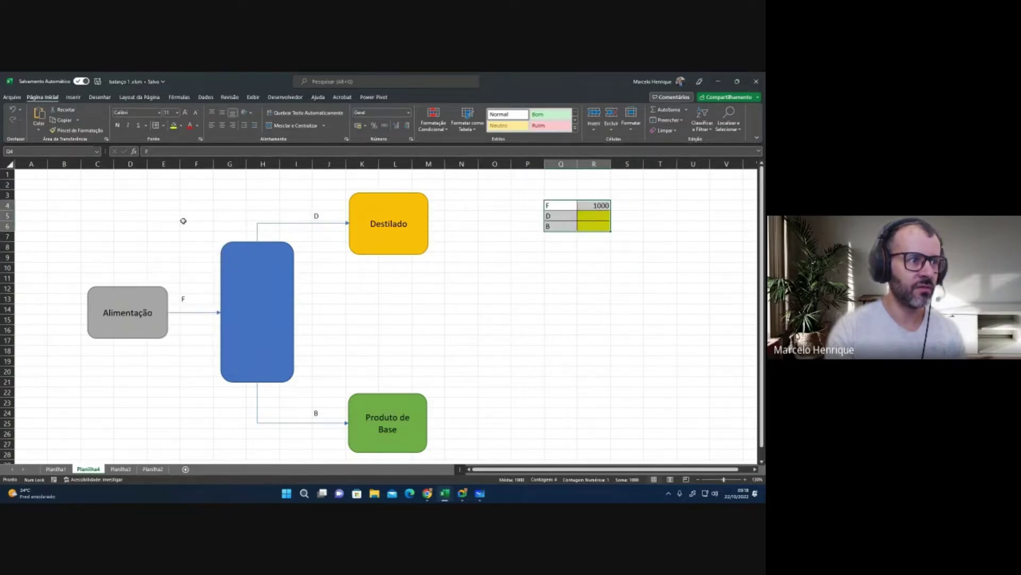
click(165, 126)
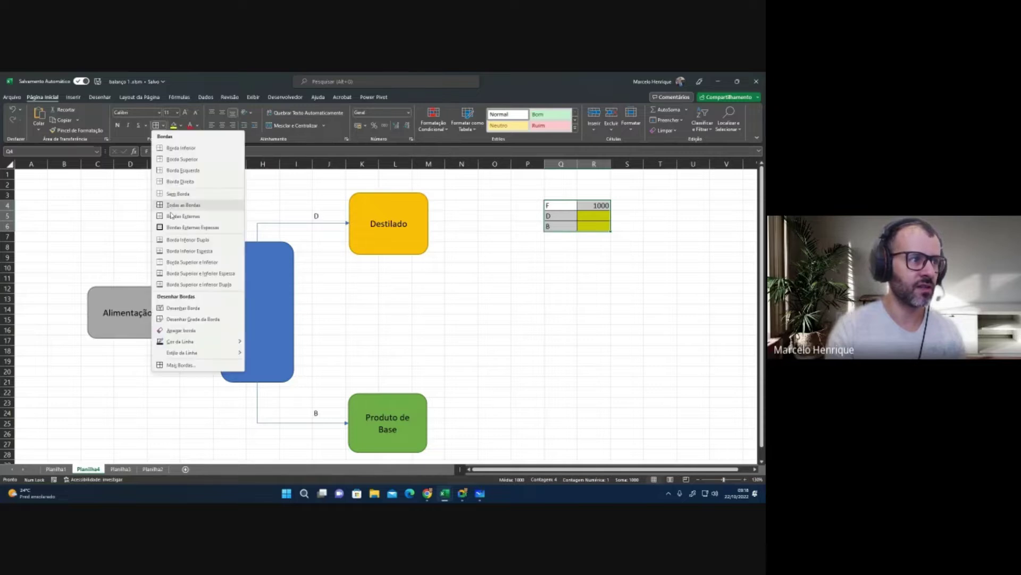
click(194, 227)
click(530, 270)
click(586, 287)
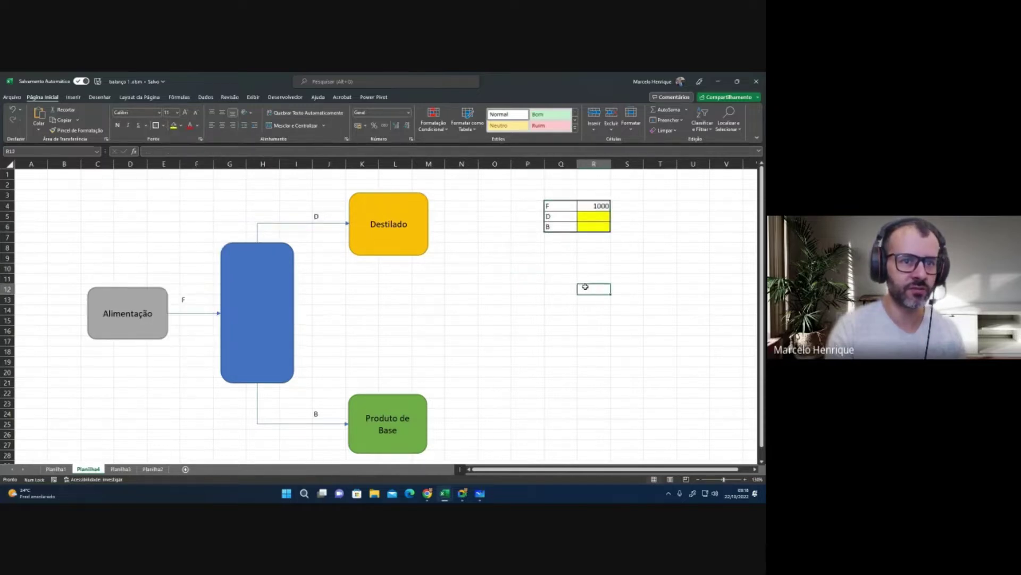
Step: Enter the feed benzene fraction label xfb in Q8 with the value 0,50 in R8
click(565, 251)
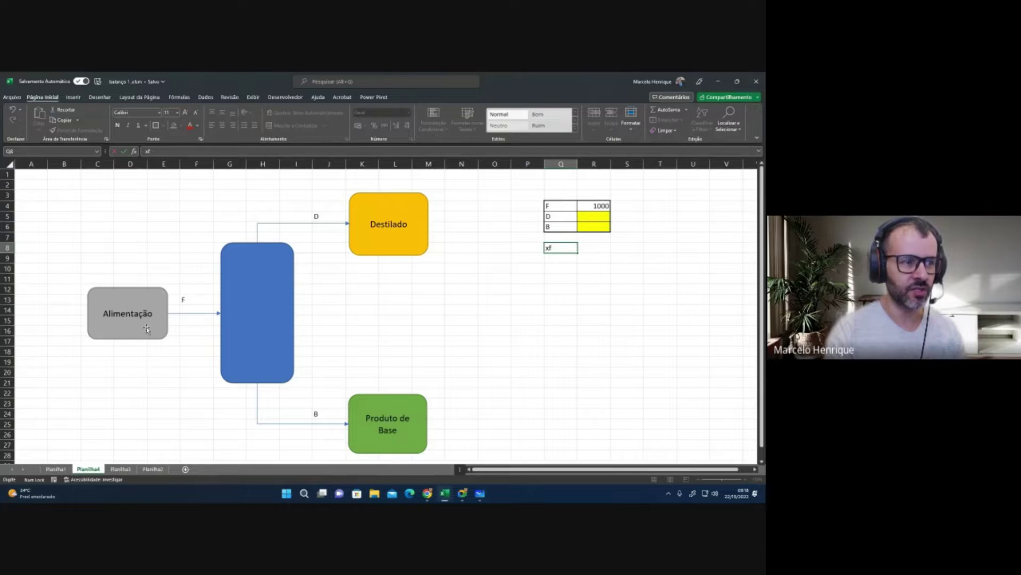
text(xft)
key(BackSpace)
text(b)
key(Tab)
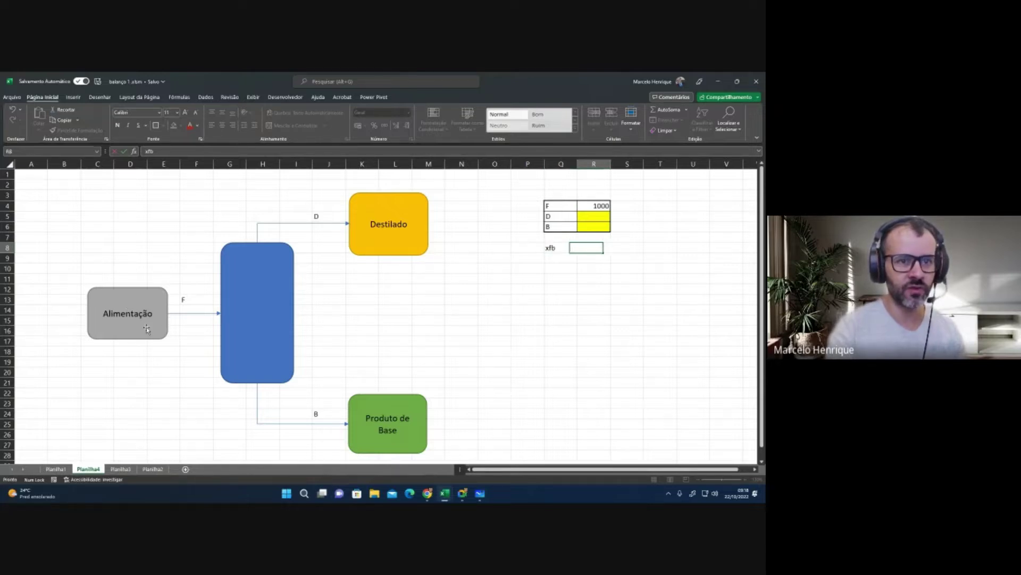
text(0,50)
key(Return)
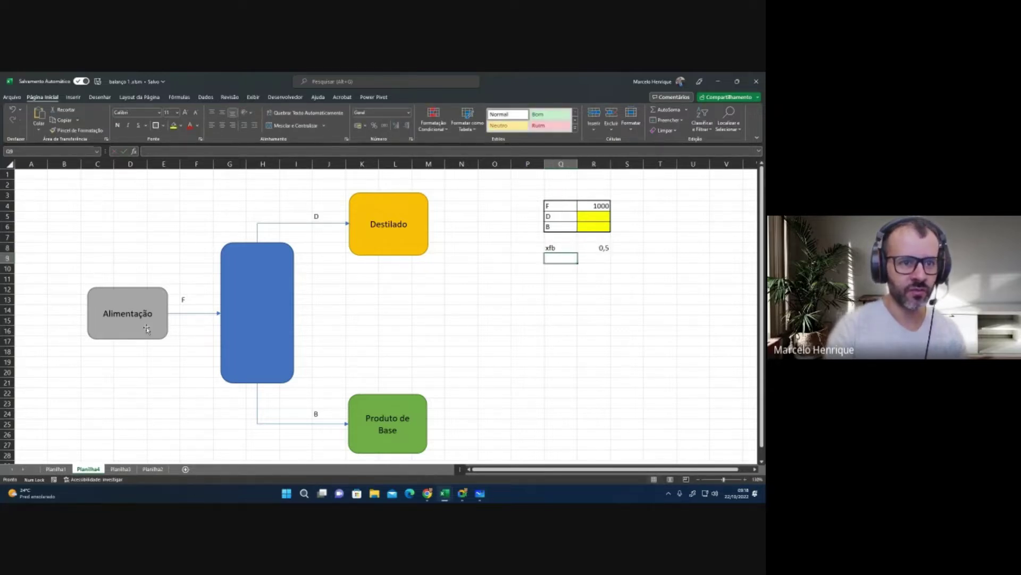
Step: Enter the feed toluene fraction label xft in Q9 with the formula =1-R8 in R9
text(xfb)
key(Tab)
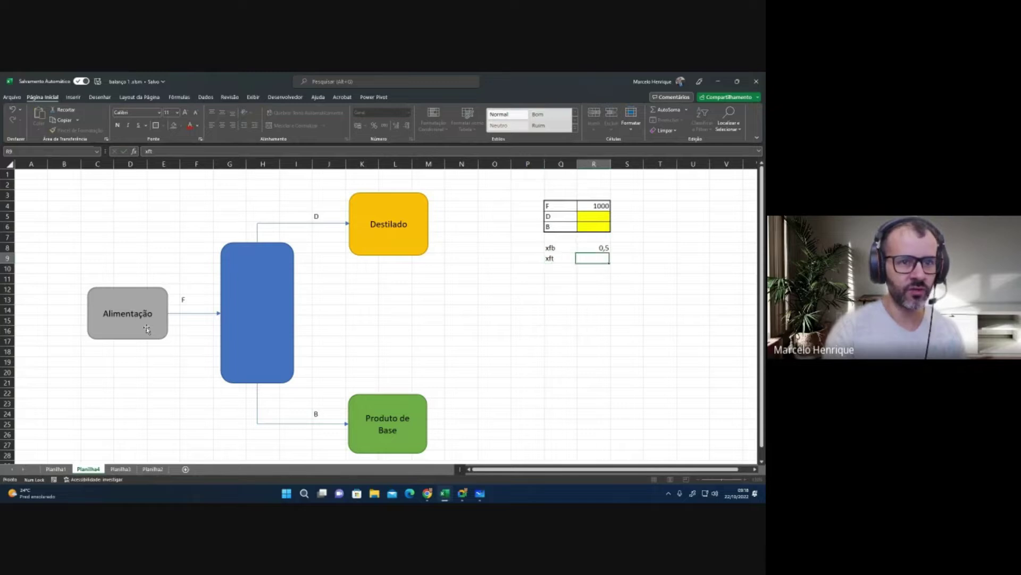
text(=1-)
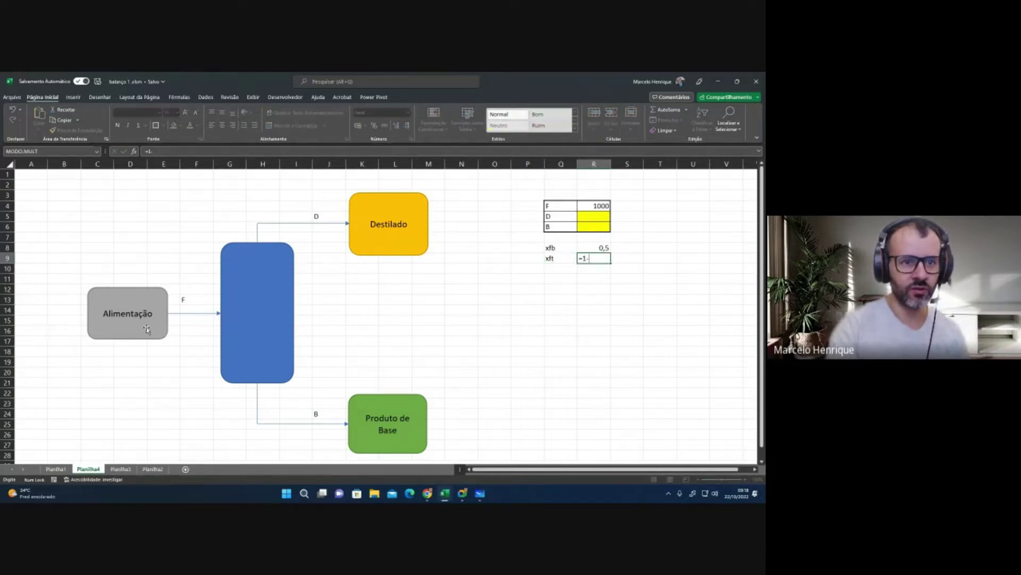
text(R8)
key(Return)
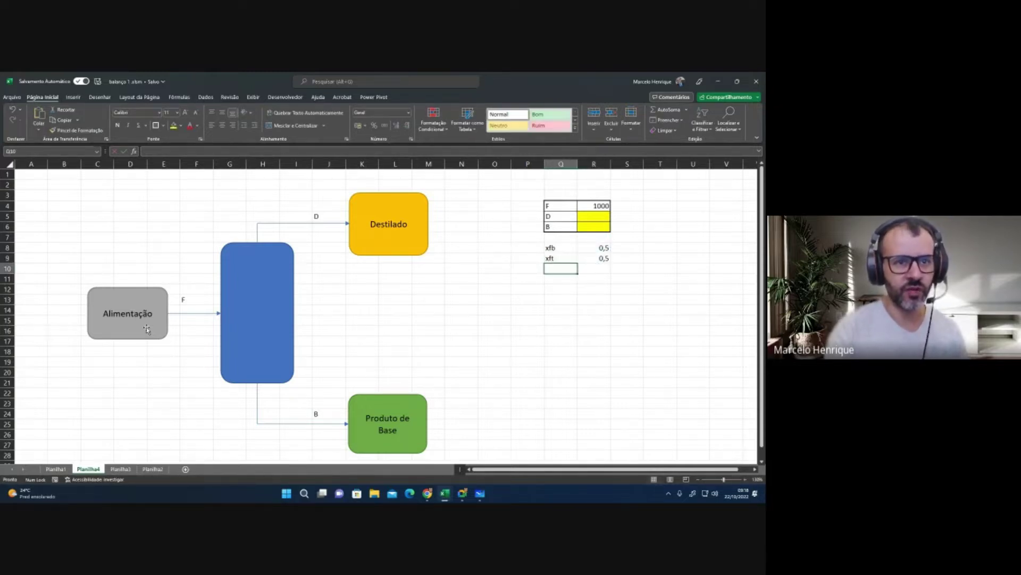
Step: Test the xft formula with xfb values of 0,2 and 0,6 in R8, and restore 0,5
click(594, 251)
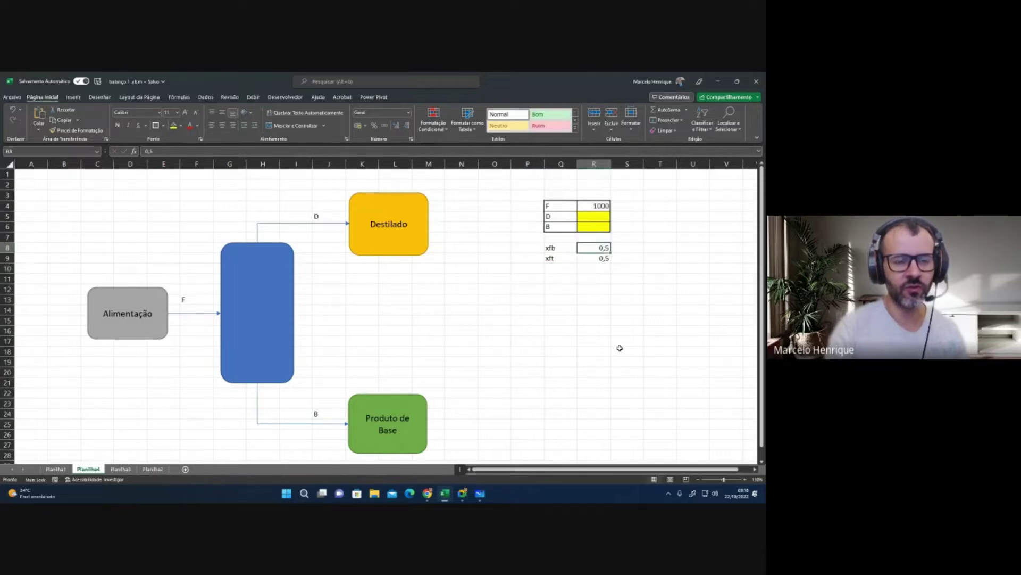
text(0,2)
key(Return)
key(Up)
text(0,6)
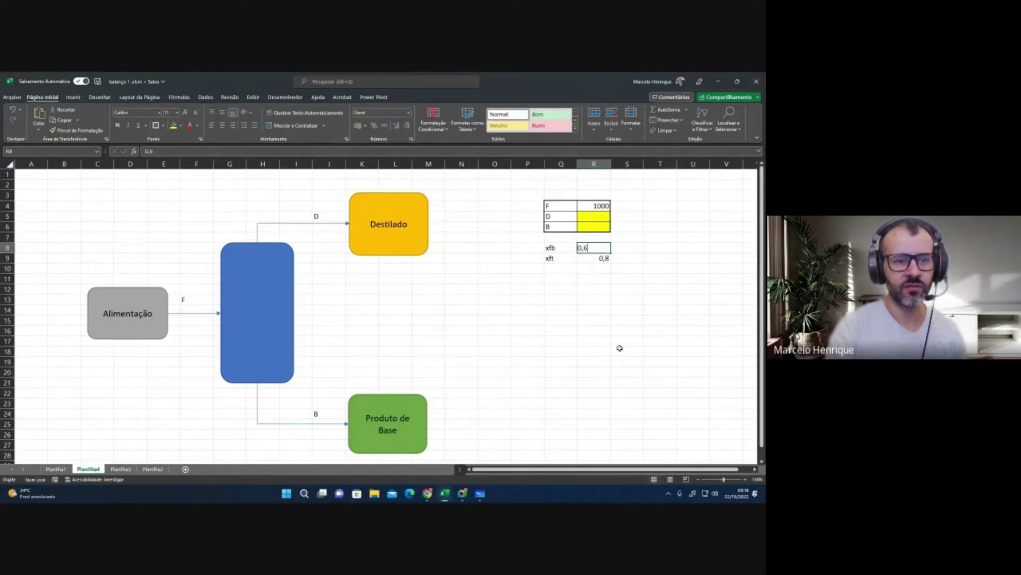
key(Return)
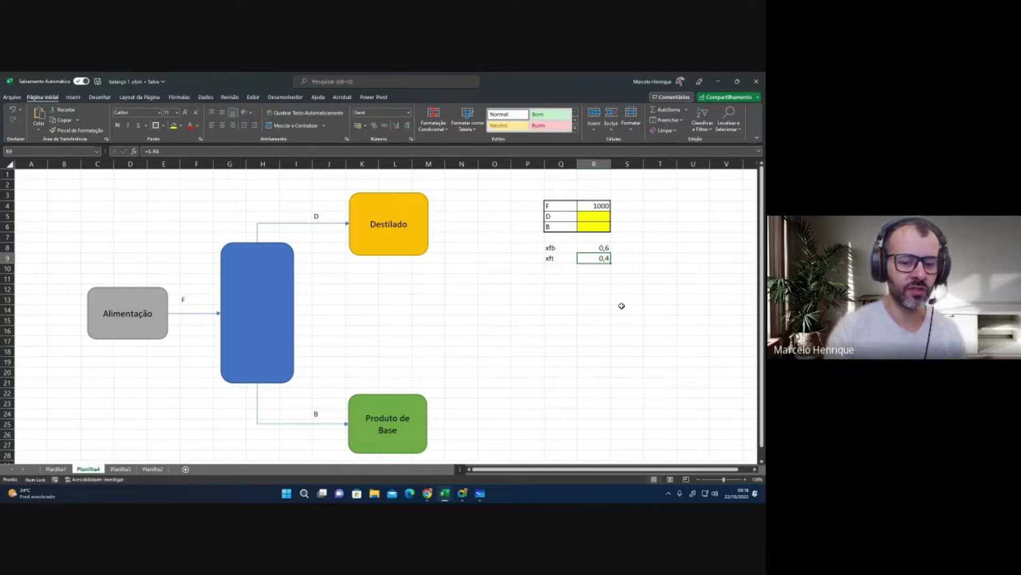
key(Up)
text(0,5)
key(Return)
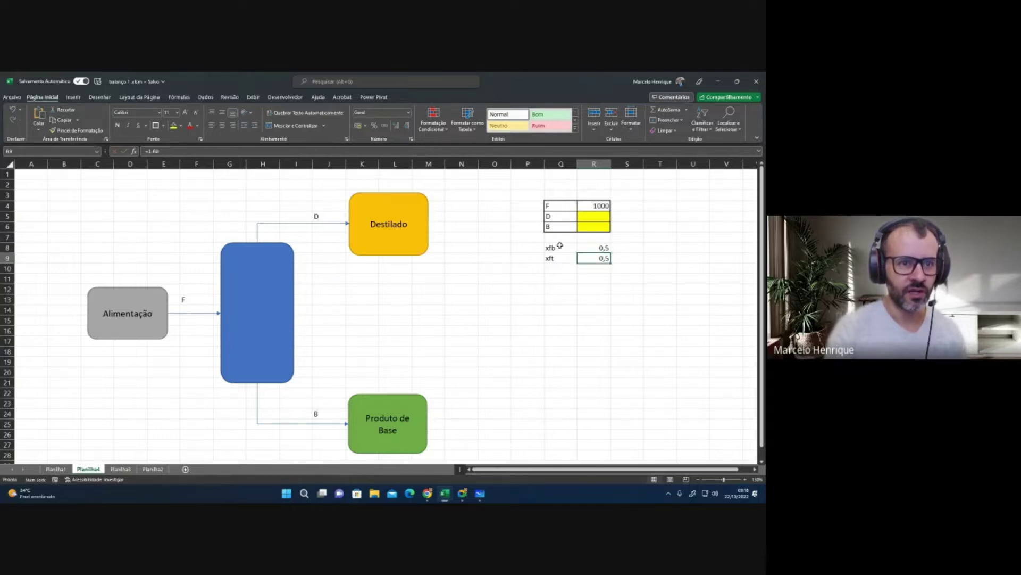
Step: Outline the feed composition block Q8:R9 with a thick outside border
drag(563, 250, 587, 258)
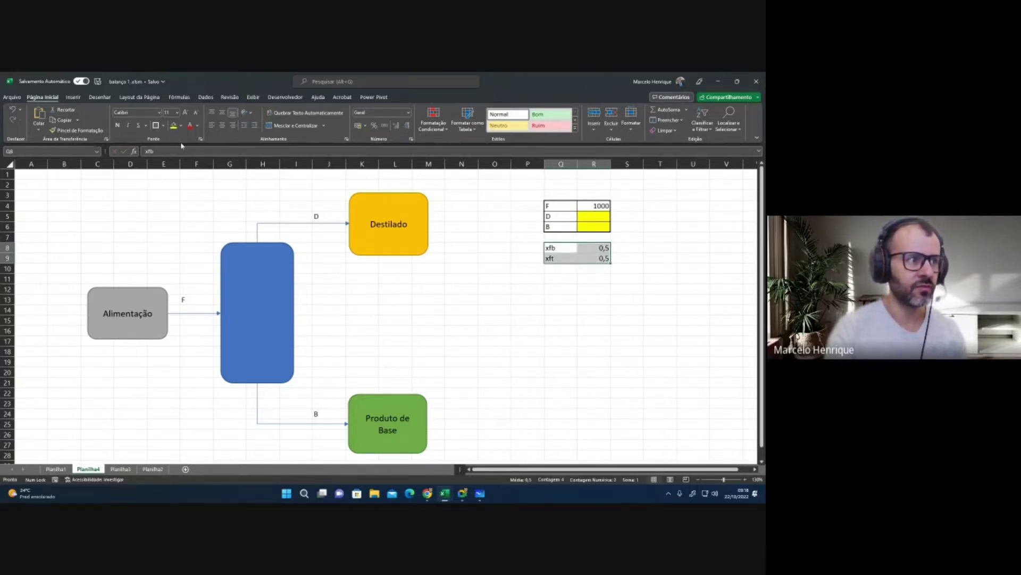
click(155, 125)
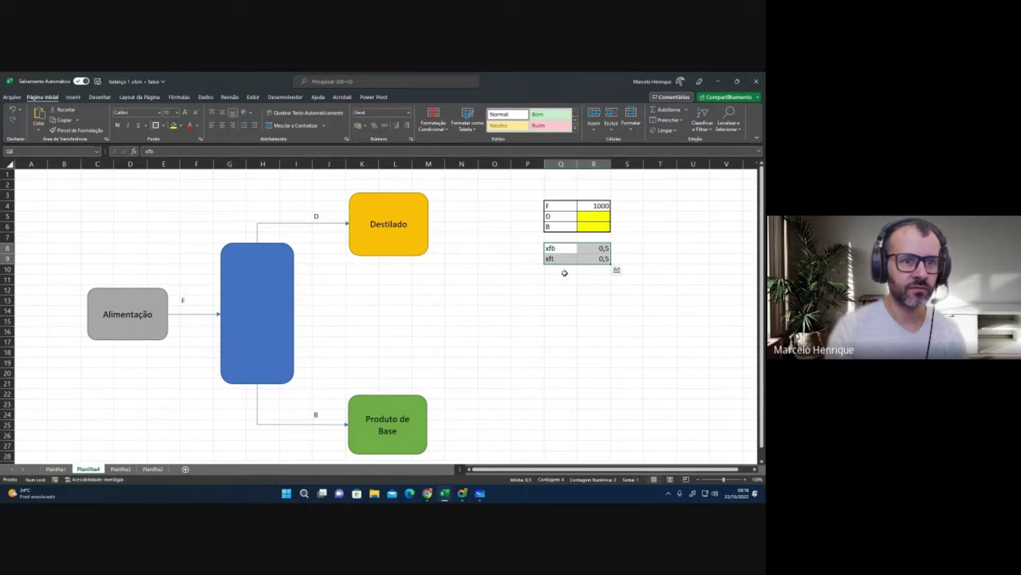
click(560, 269)
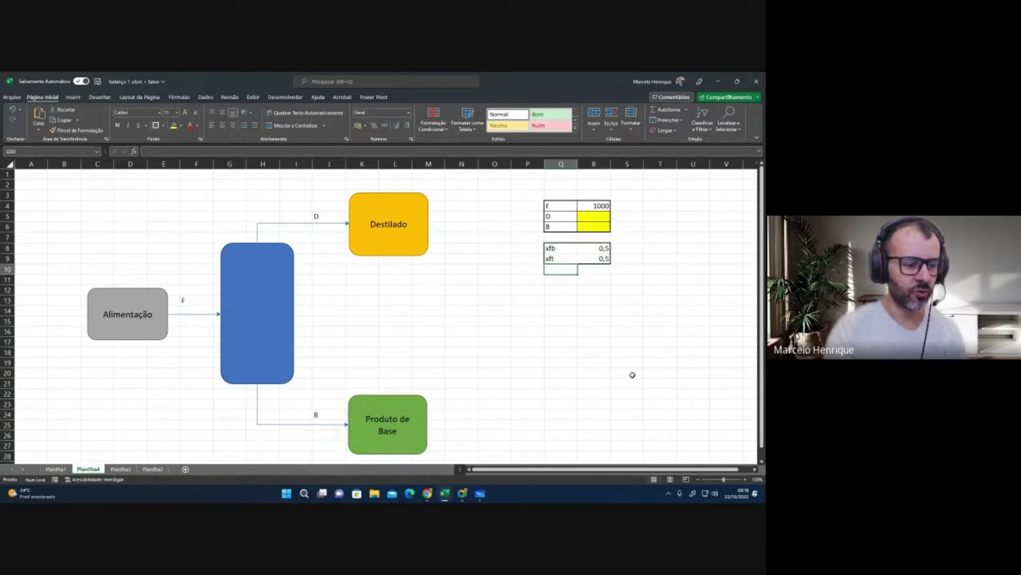
Step: Enter the distillate benzene fraction label xdb in Q10 with the value 0,95 in R10
text(xd)
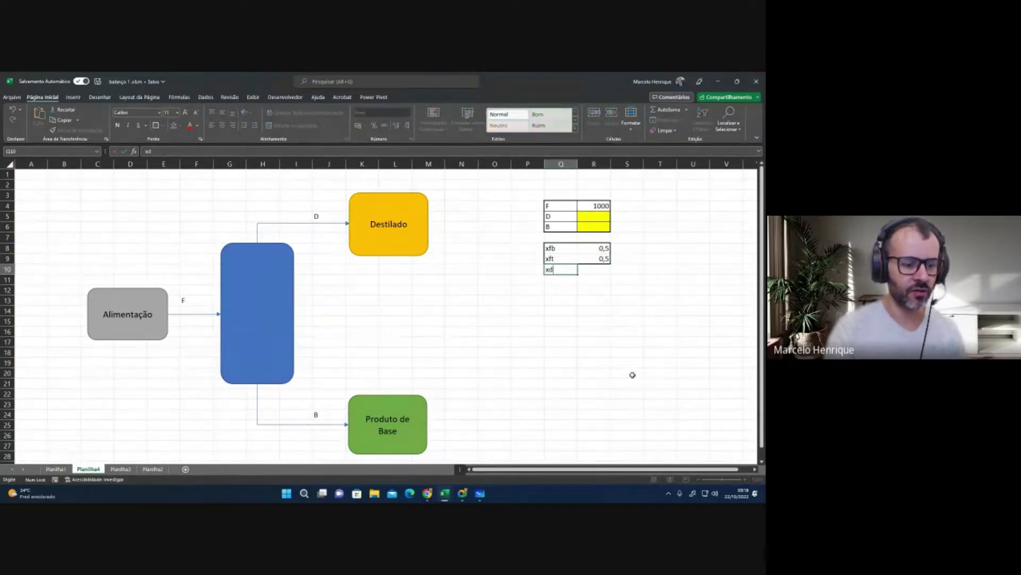
text(b)
key(Tab)
text(0,)
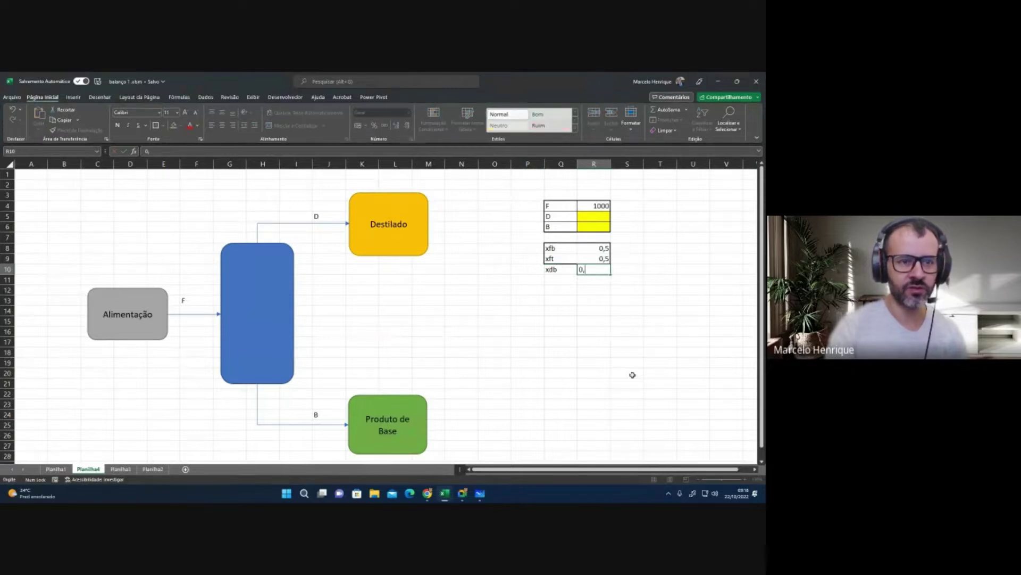
text(95)
key(Return)
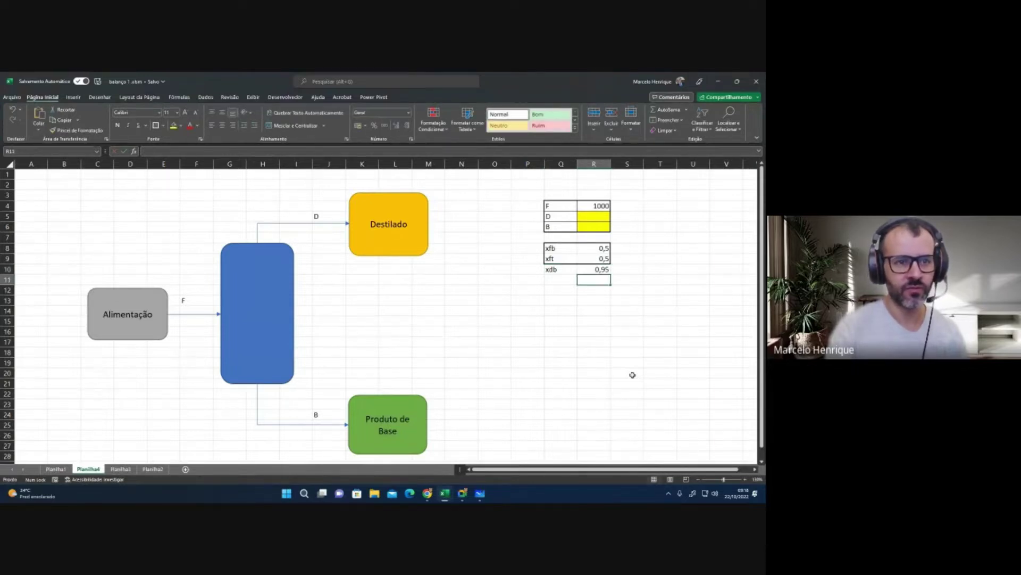
Step: Enter xdt in Q11 with the formula =1-R10 in R11, and outline Q10:R11 with a thick outside border
text(xd)
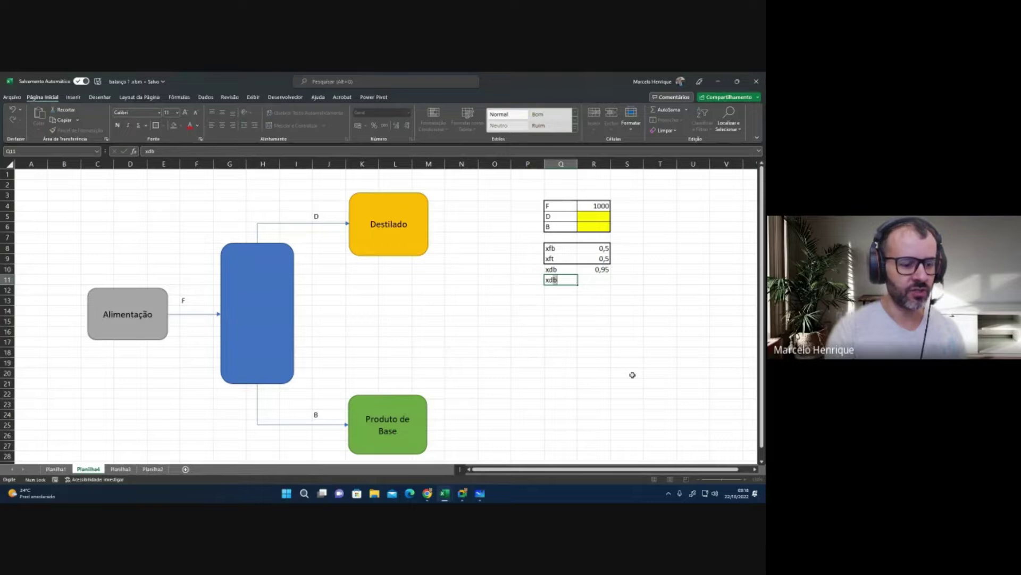
text(t)
key(Tab)
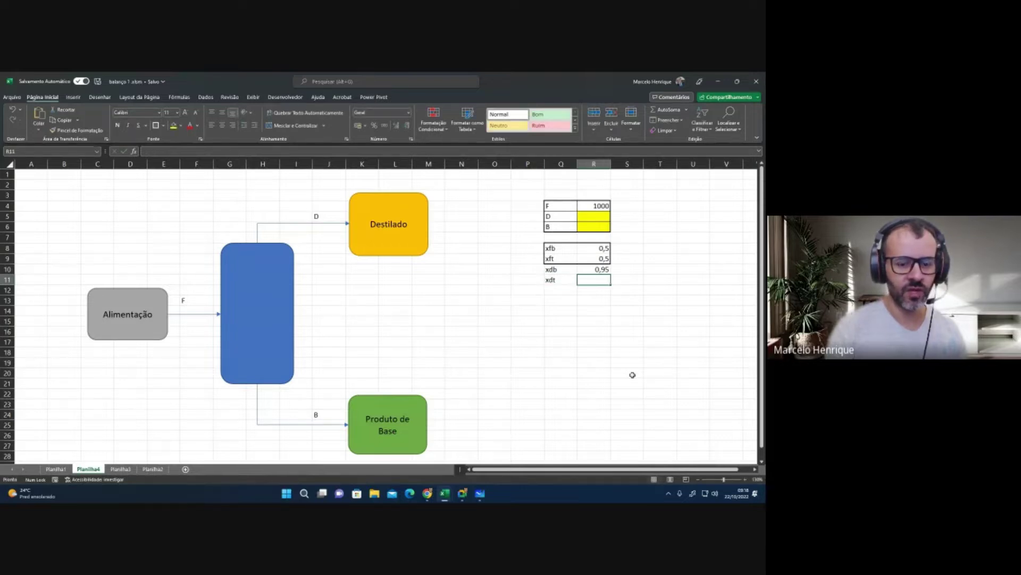
text(=1-)
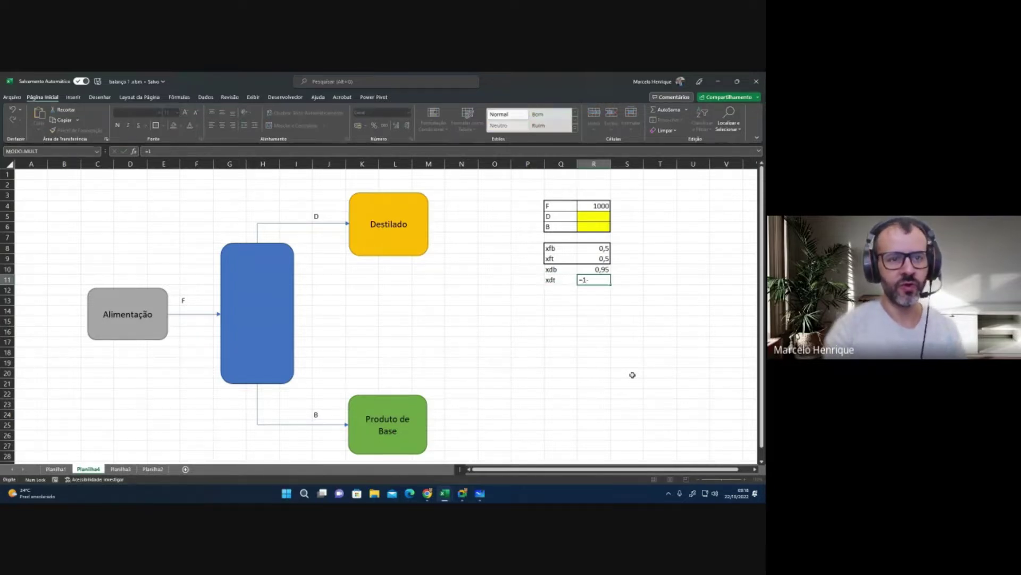
click(604, 270)
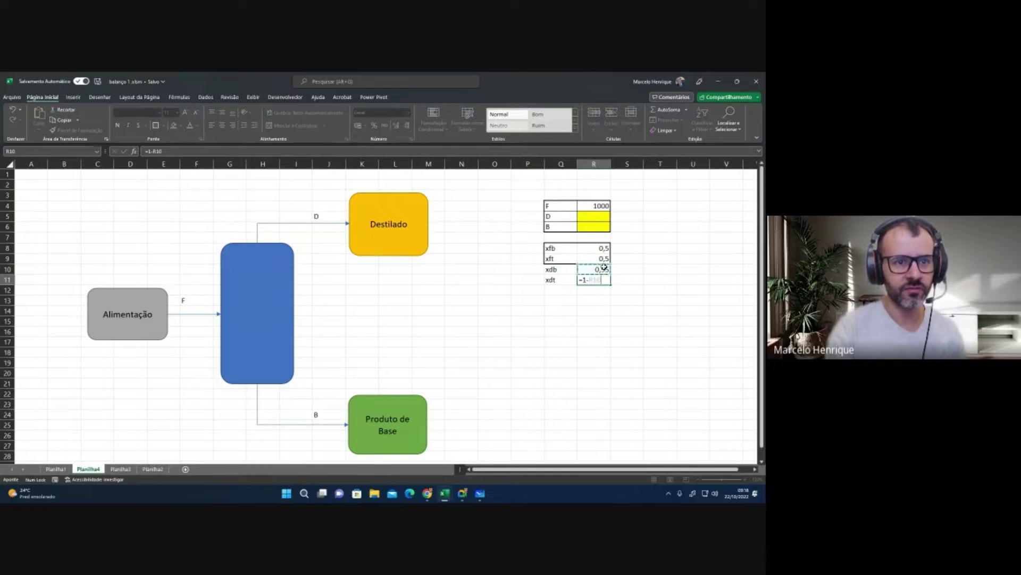
key(Return)
drag(569, 272, 606, 282)
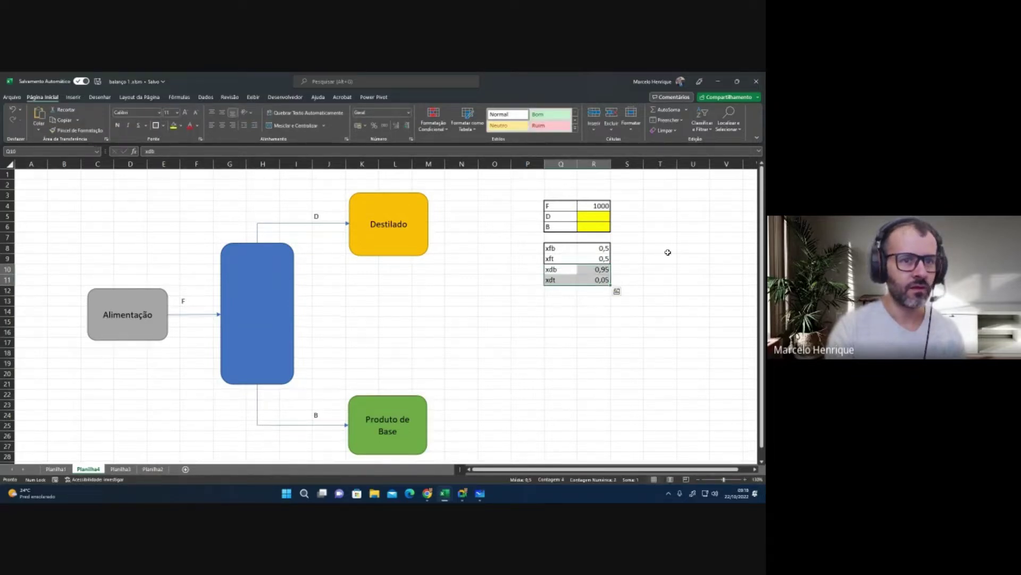
click(618, 248)
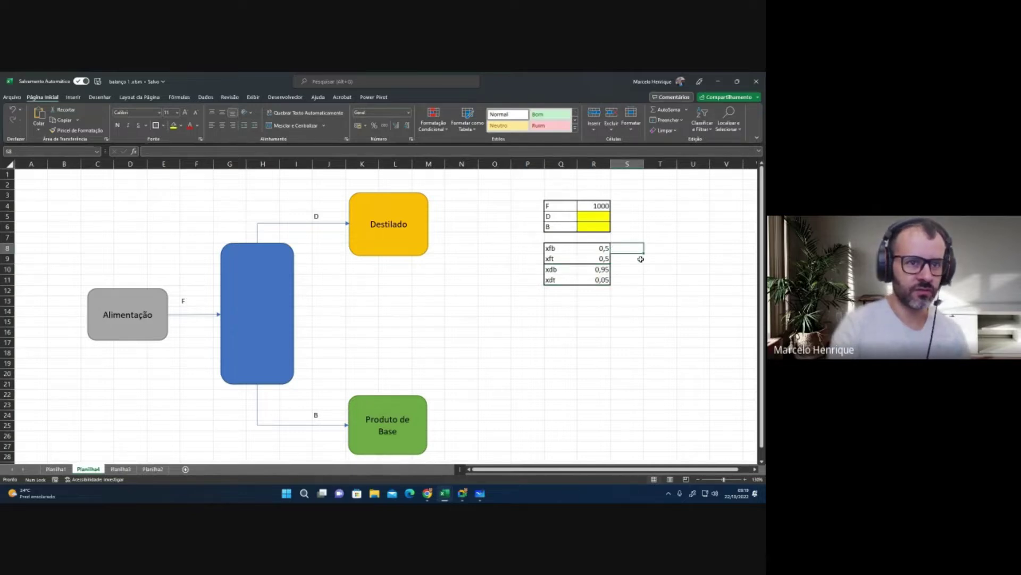
Step: Label the composition blocks Alimentação in P8 and Destilado in P10
key(Left)
key(Left)
key(Left)
key(Left)
key(Right)
text(AS)
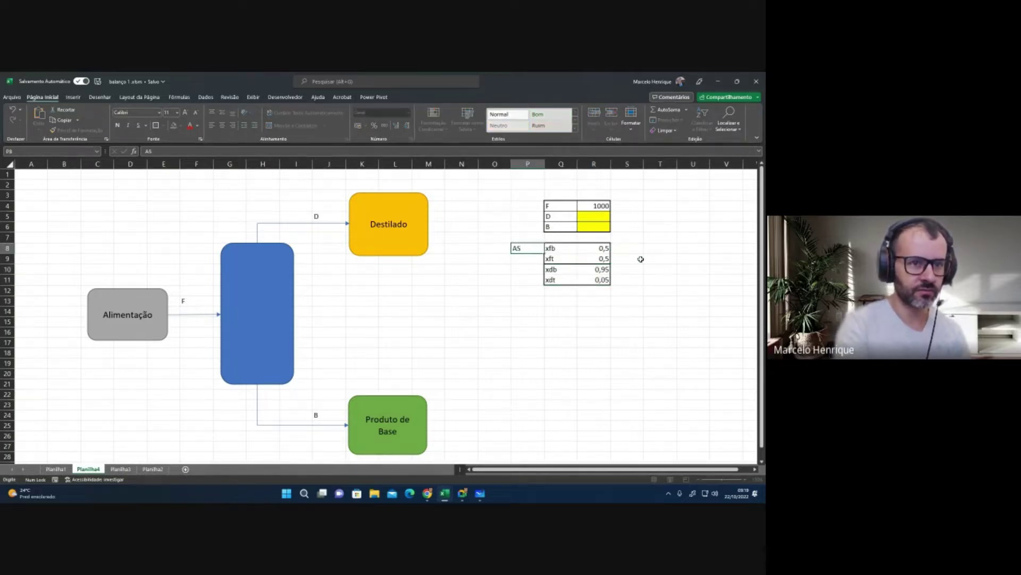
text(limentaç)
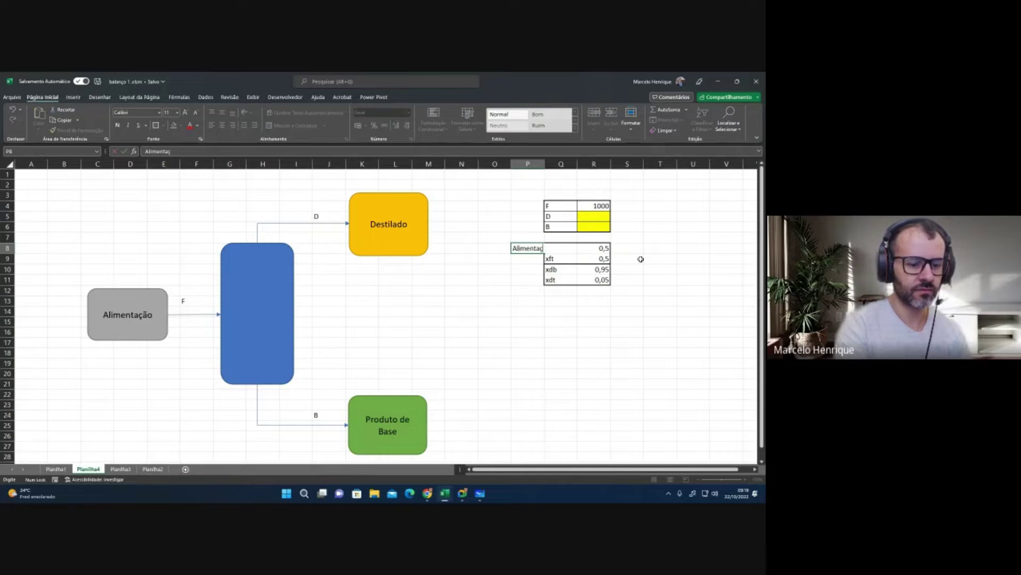
text(ão)
key(Return)
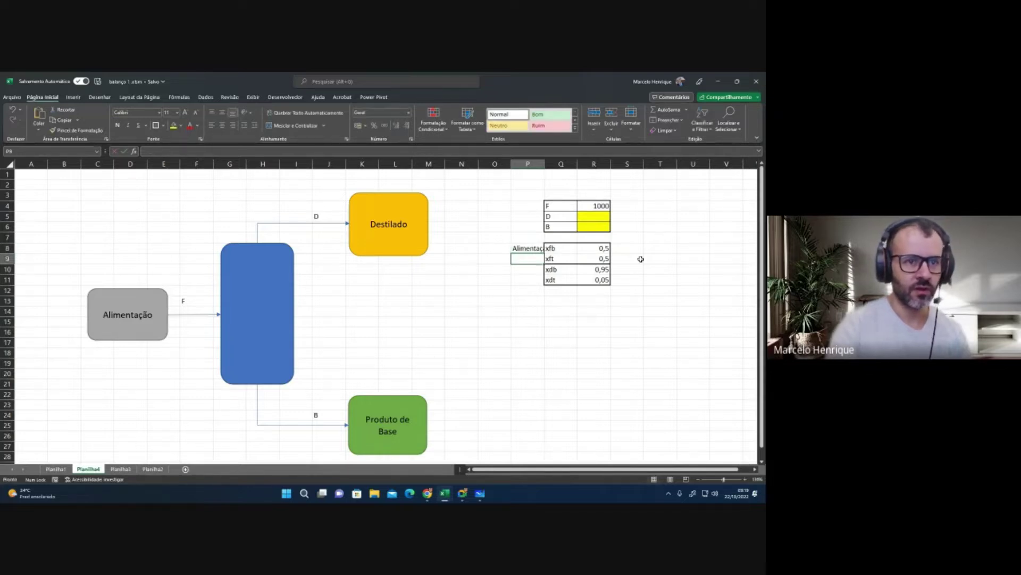
key(Down)
text(D)
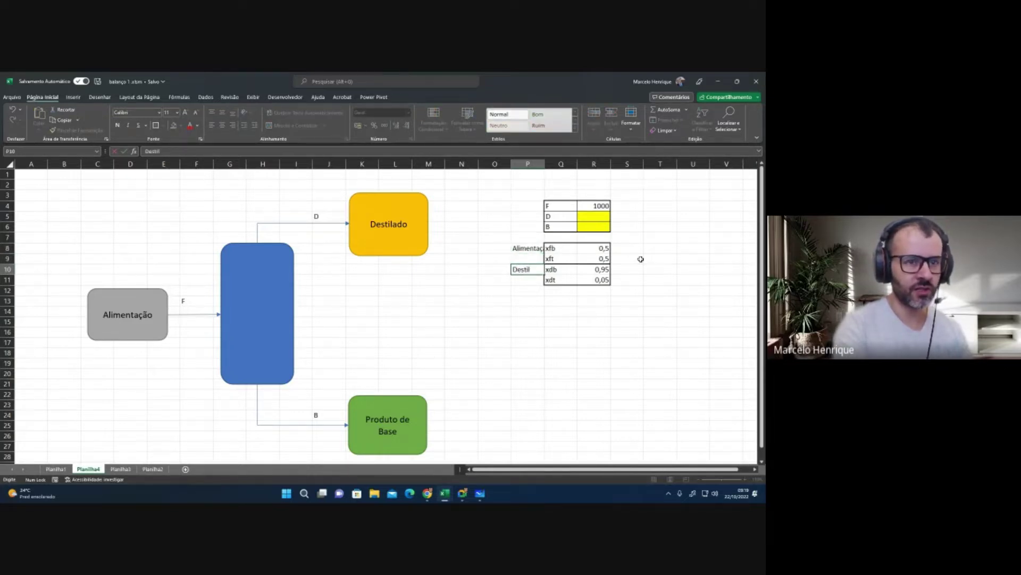
text(estilado)
key(Return)
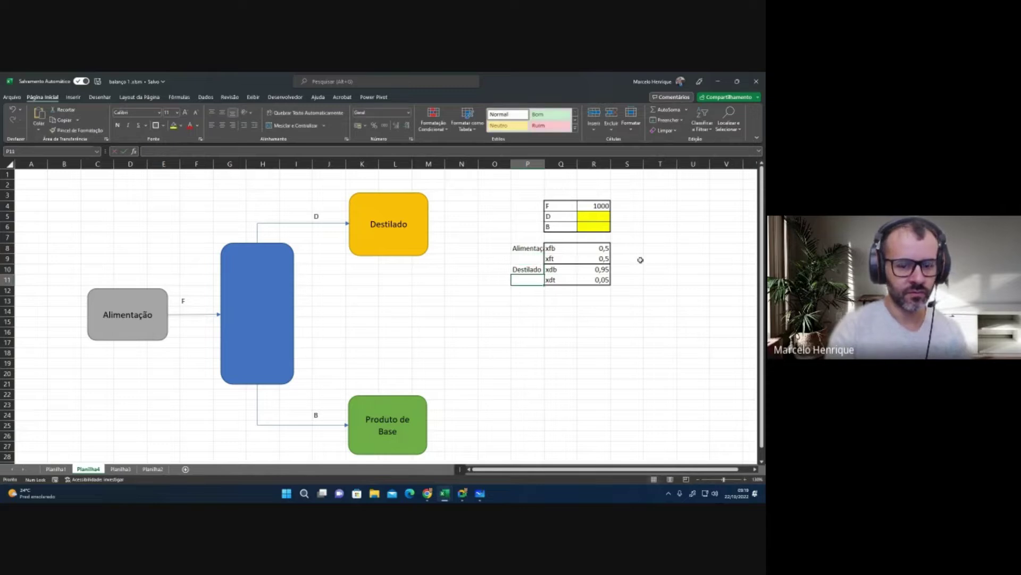
Step: Label the bottom product composition block Base in P12 and widen column P so the Alimentação label fits
key(Down)
key(Down)
text(P)
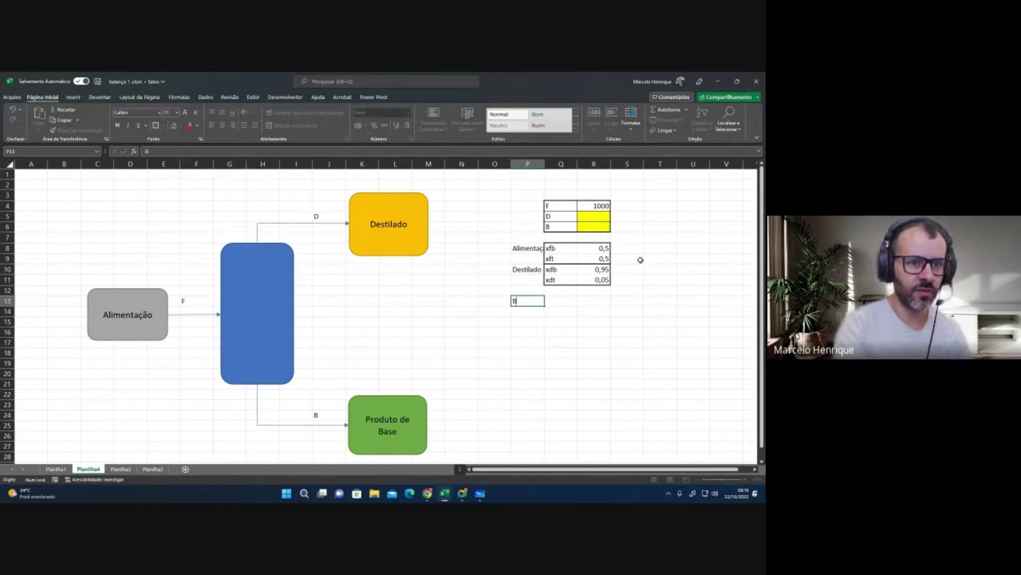
key(Escape)
key(Up)
text(Base)
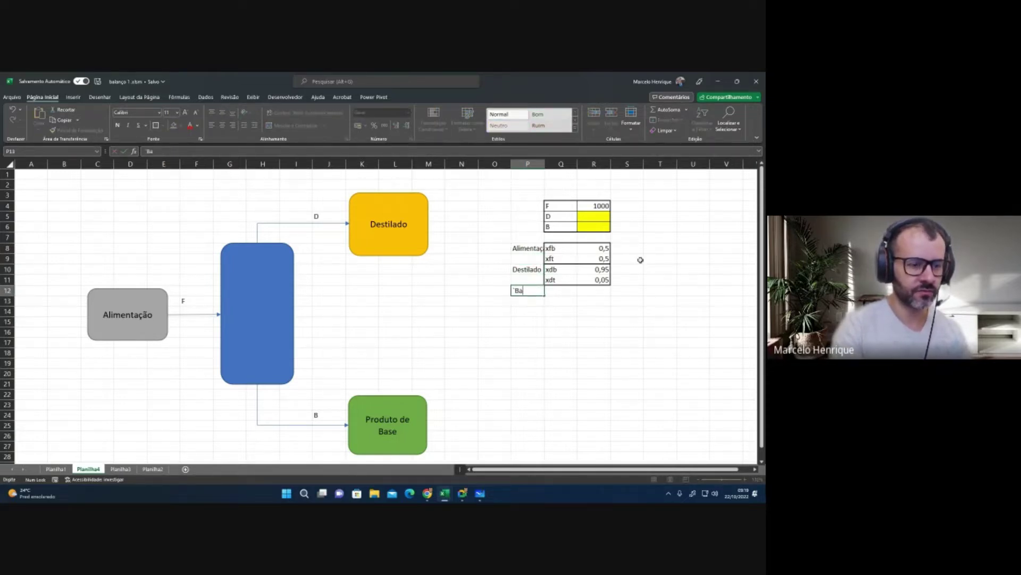
key(BackSpace)
key(BackSpace)
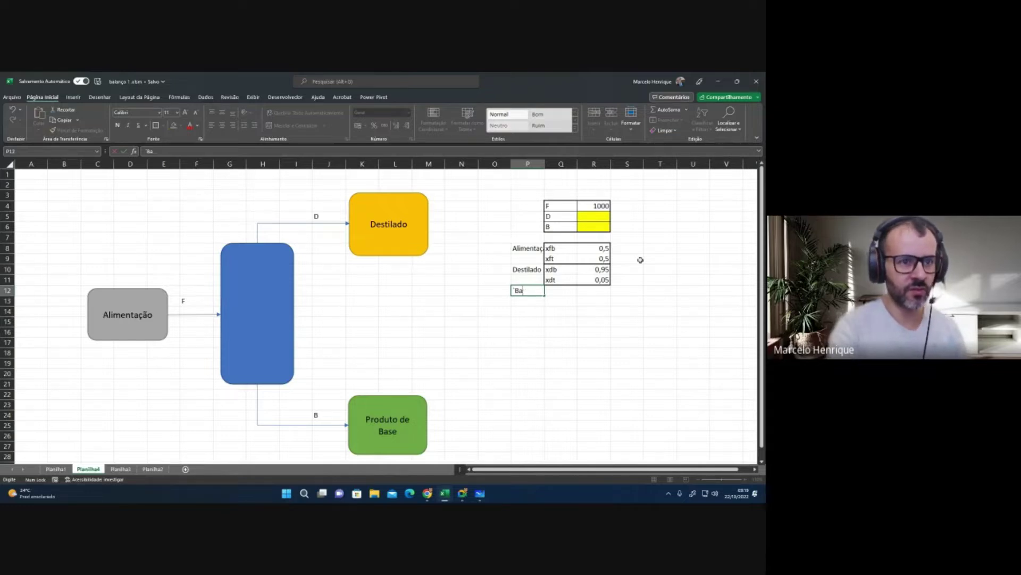
text(ase)
key(Return)
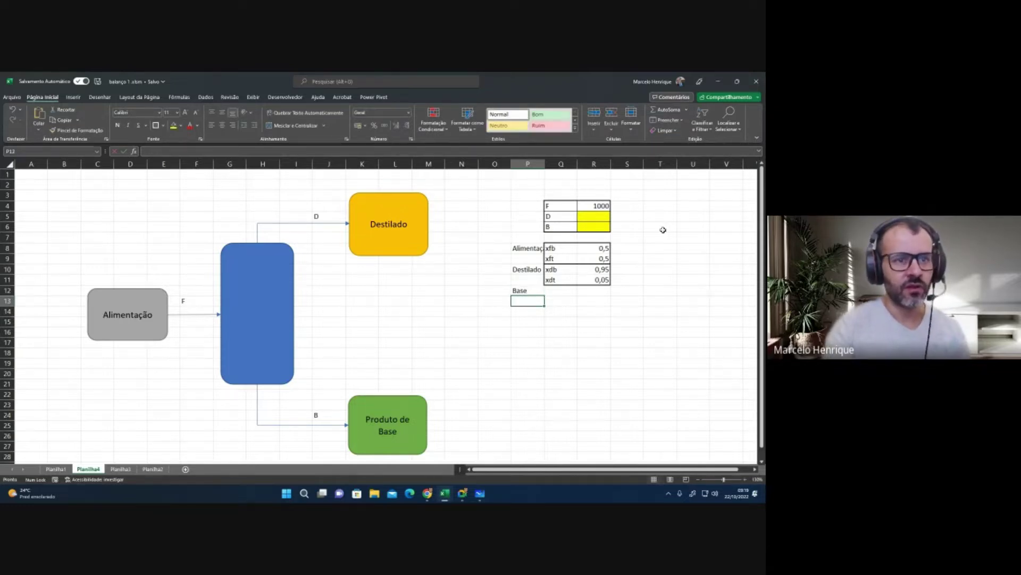
drag(545, 165, 556, 165)
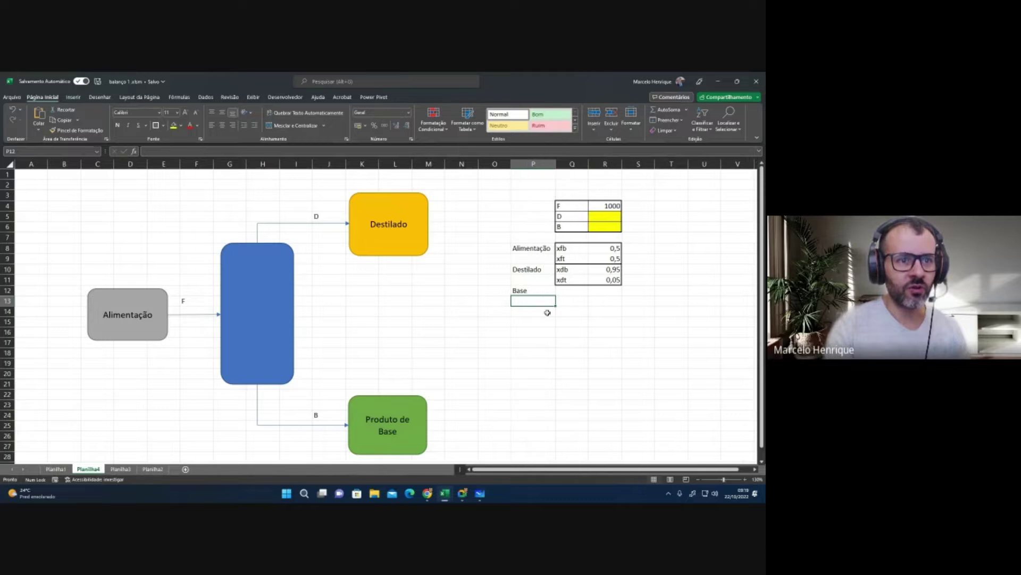
Step: Outline Q12:R13 with a thick outside border and enter the labels xbb in Q12 and xbt in Q13
drag(547, 308, 597, 300)
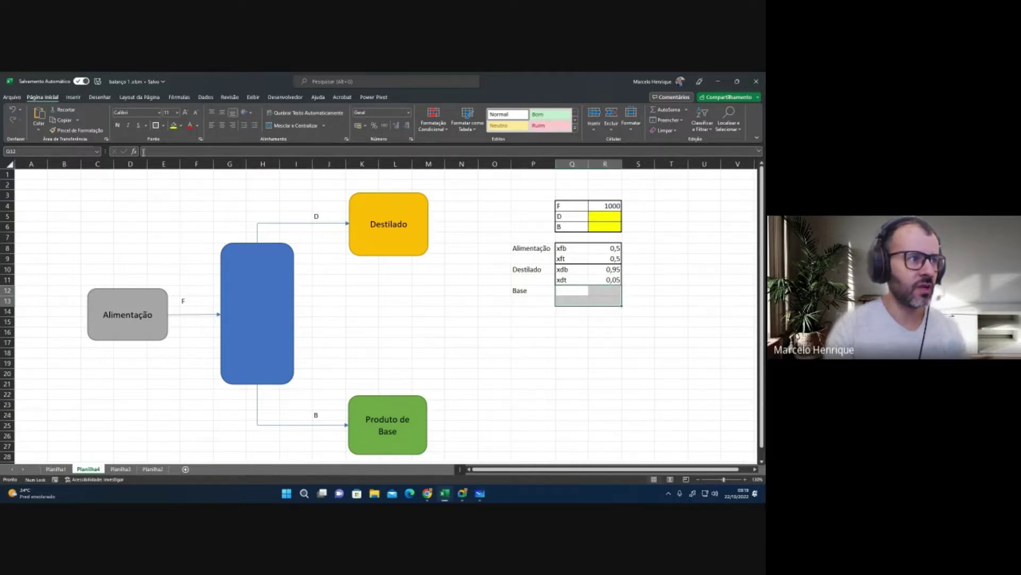
click(155, 126)
click(573, 291)
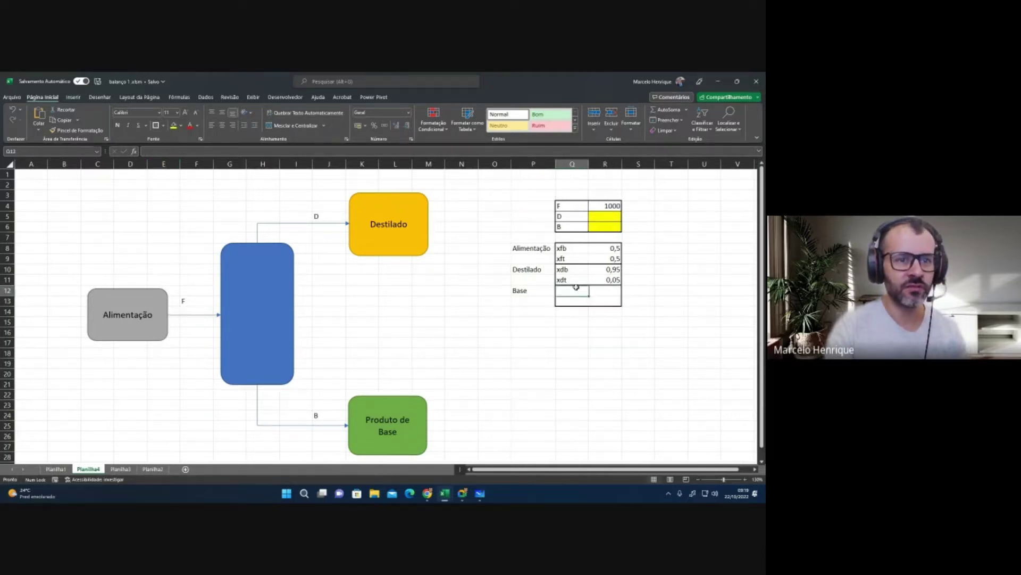
text(x)
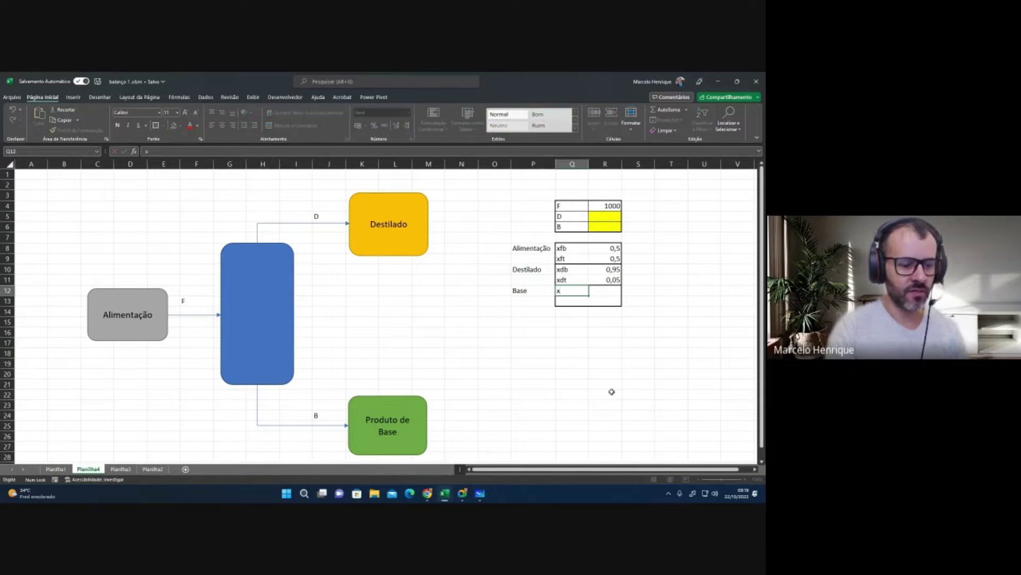
text(bb)
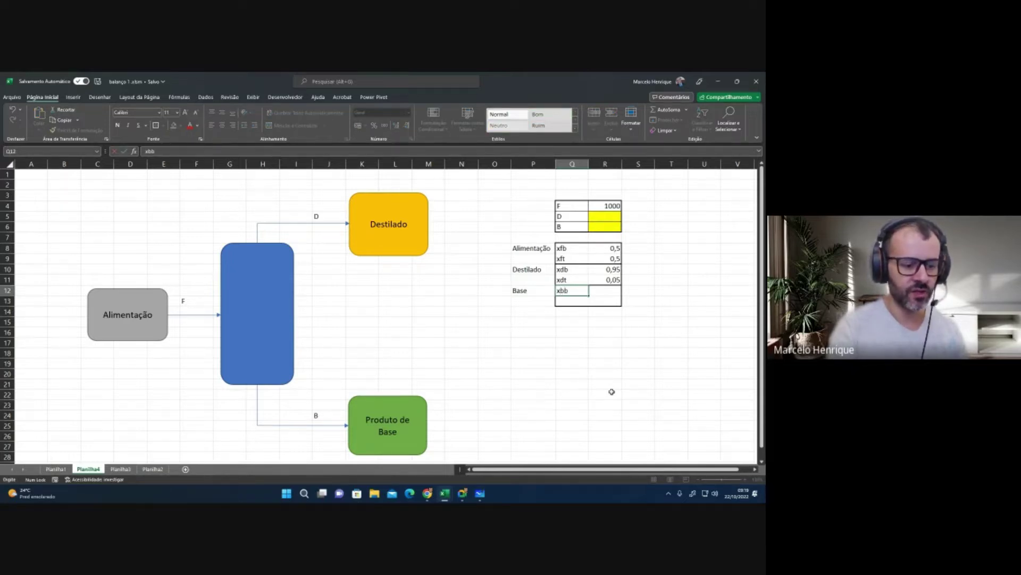
key(Return)
text(xbt)
key(Tab)
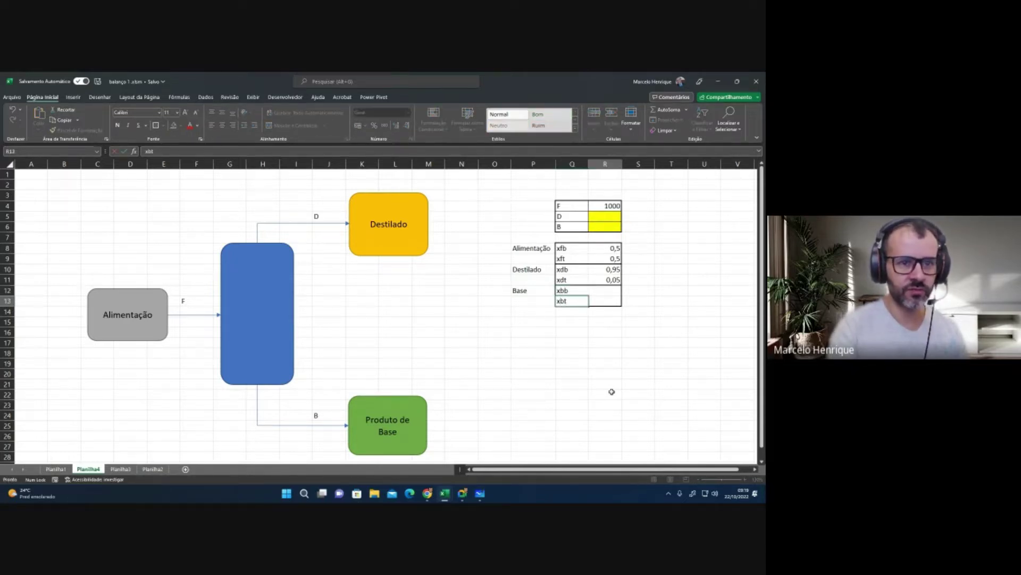
Step: Look up the base product's benzene fraction on the whiteboard, enter 0,02 in R12 of balanço 1, and enter =1-R12 in R13
key(Up)
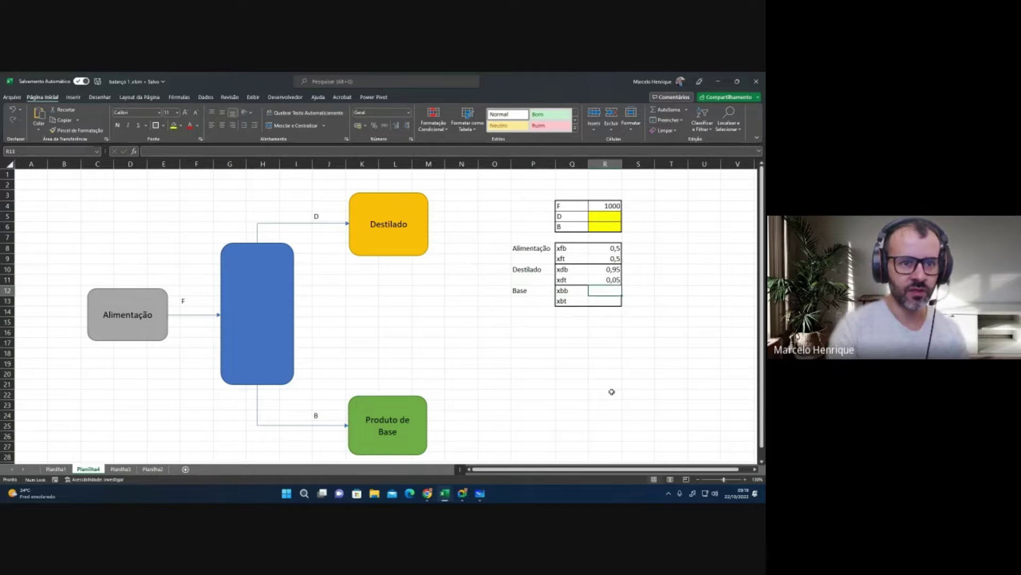
click(481, 494)
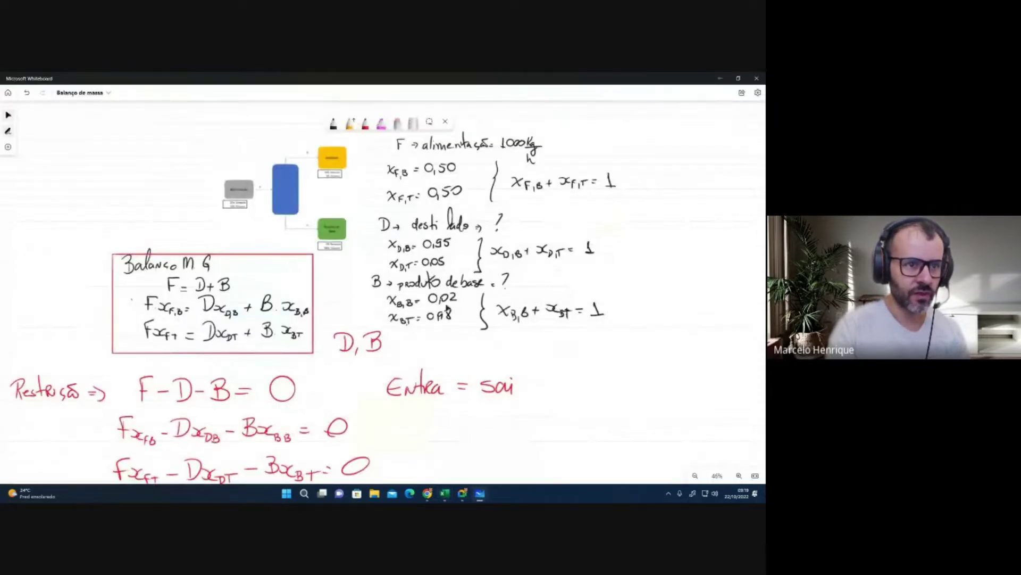
mouse_move(444, 493)
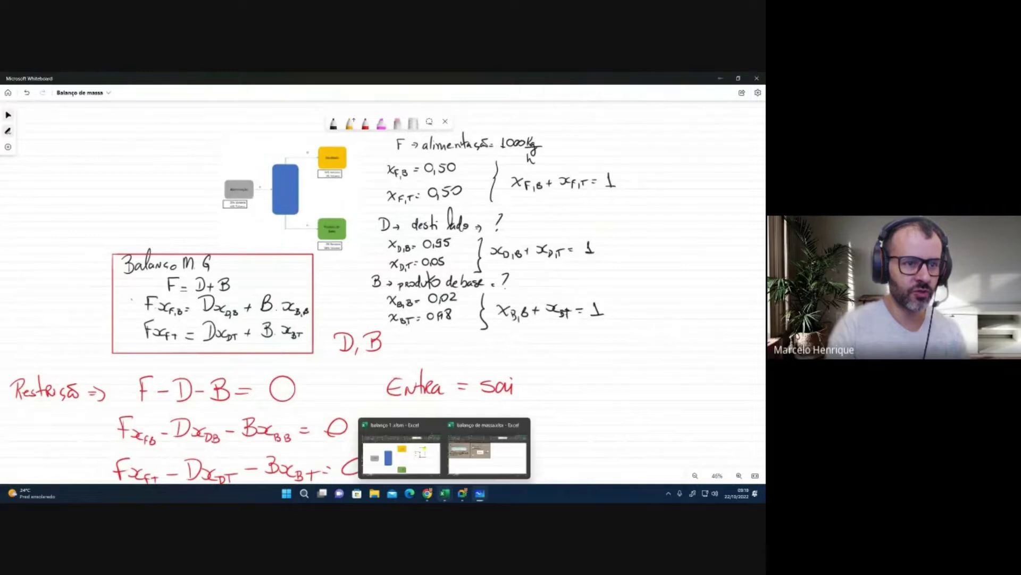
click(402, 449)
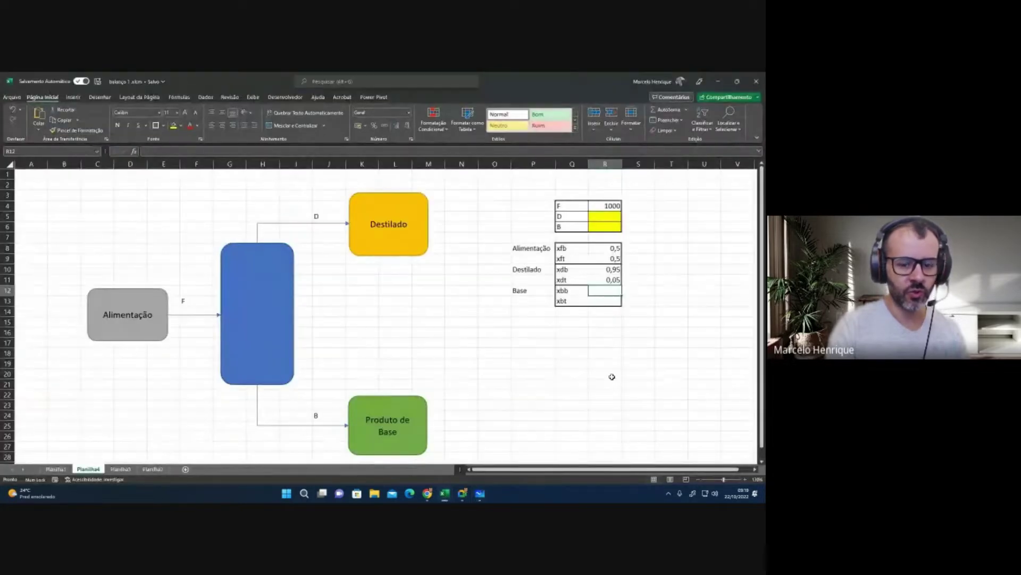
text(0,02)
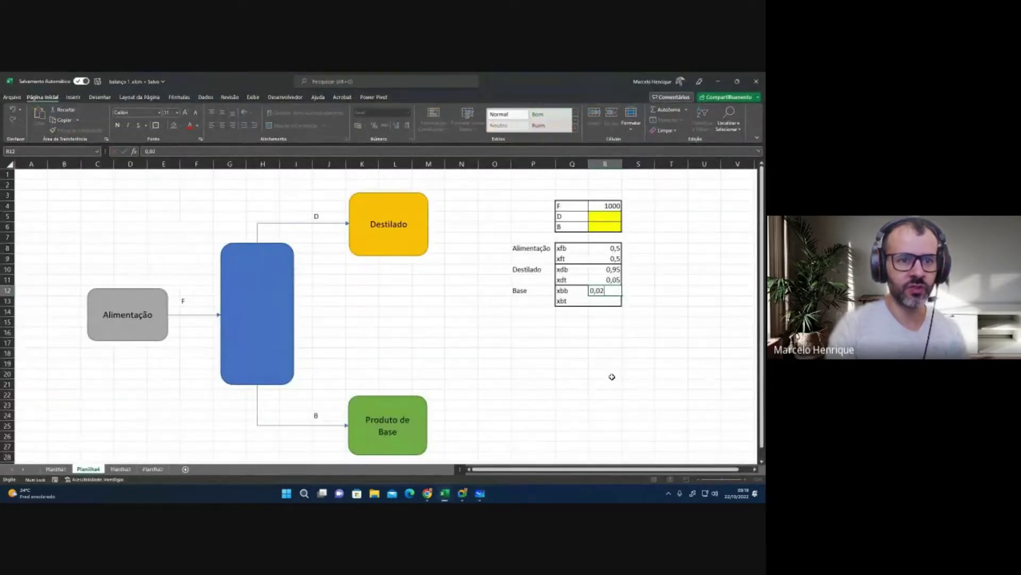
key(Return)
text(=1-)
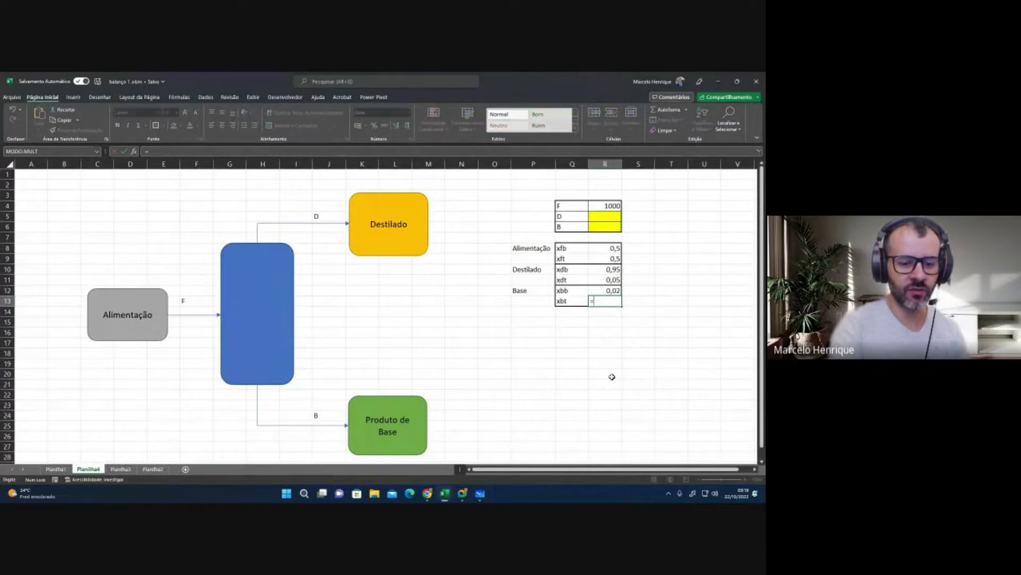
key(Up)
key(Return)
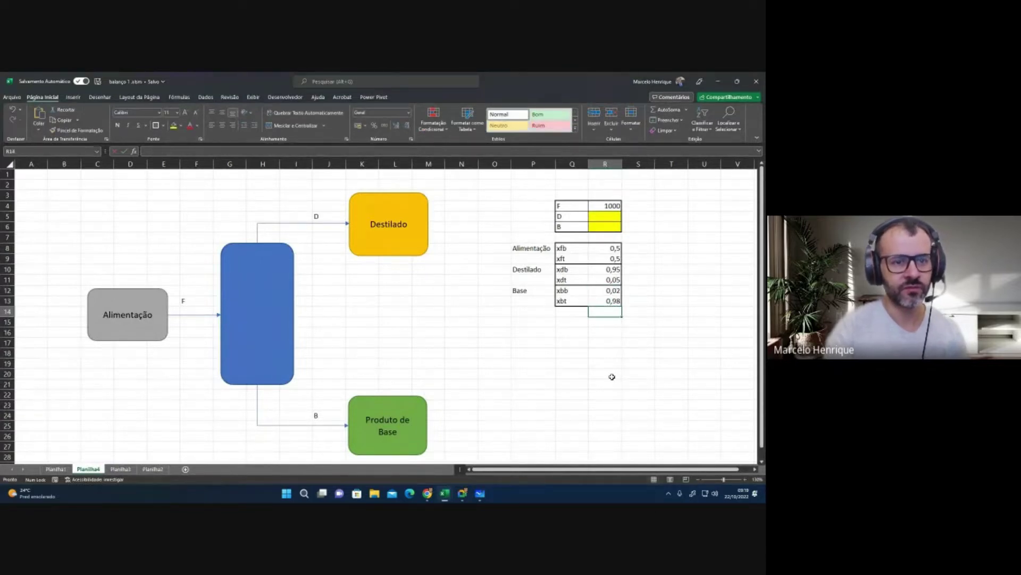
Step: Check the restriction equations on the whiteboard, return to the Excel sheet, and enter BMG in P16 and F-D-B=0 in P17
click(610, 364)
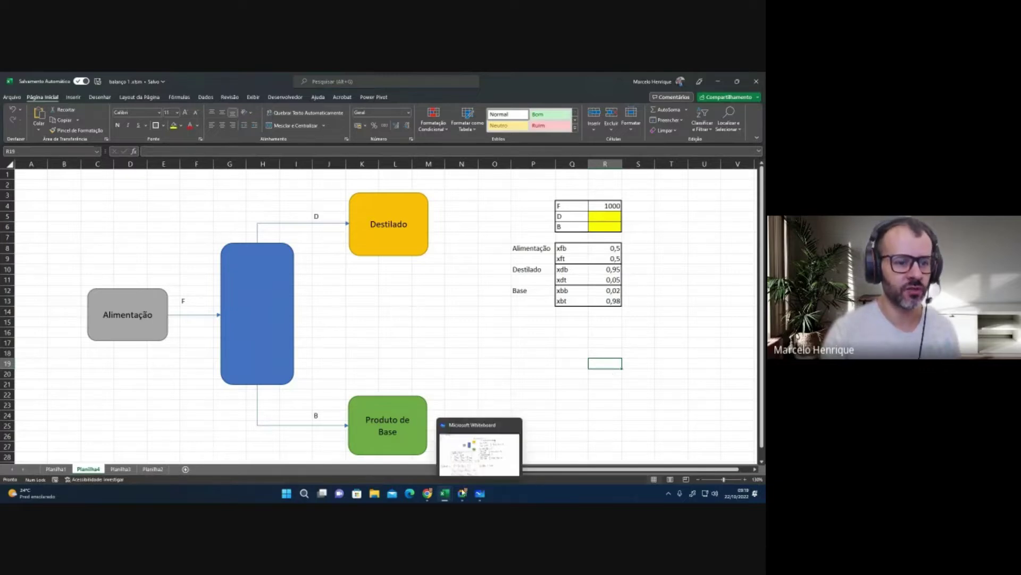
click(479, 500)
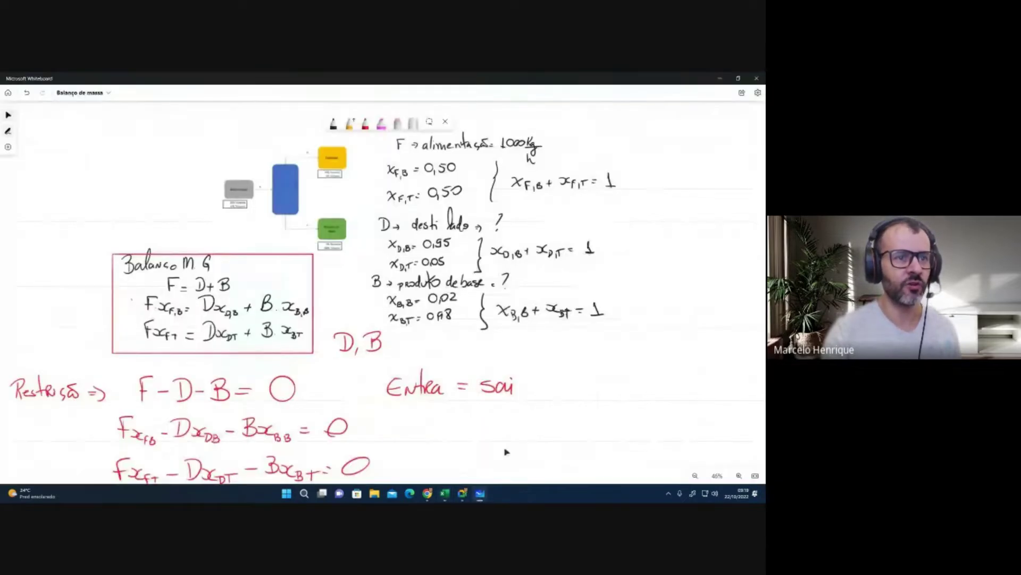
drag(595, 433, 630, 349)
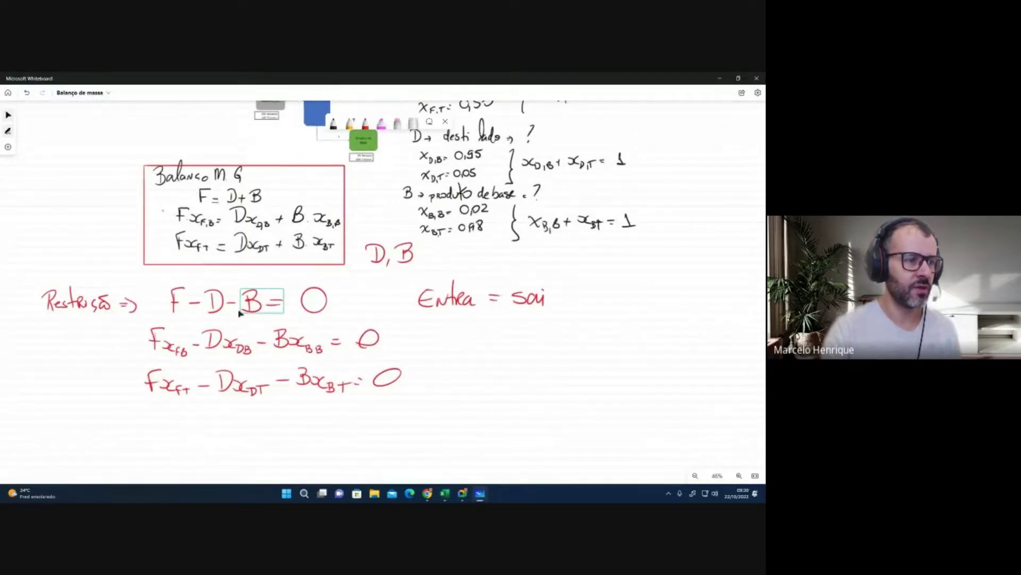
click(480, 495)
click(542, 336)
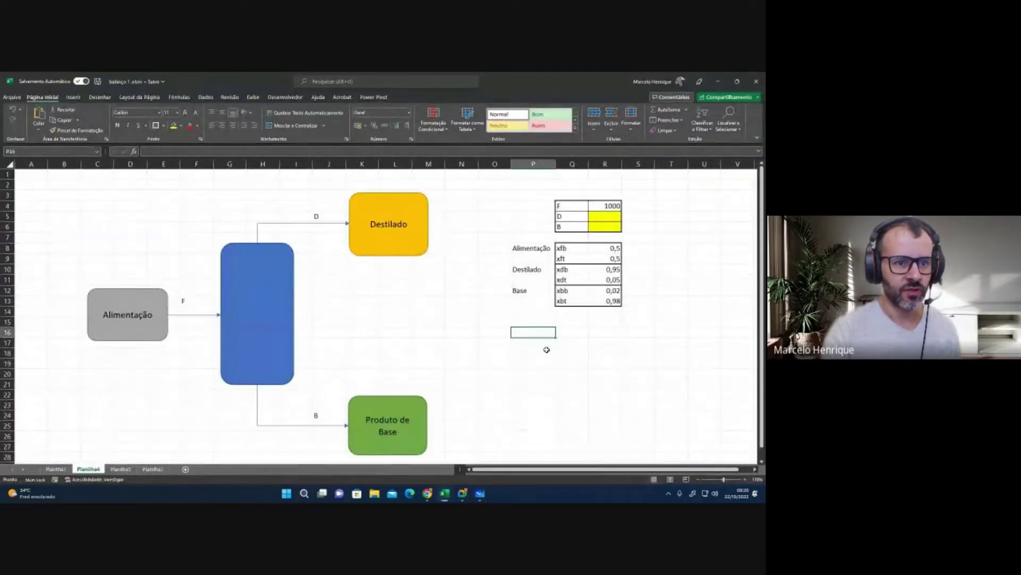
text(B)
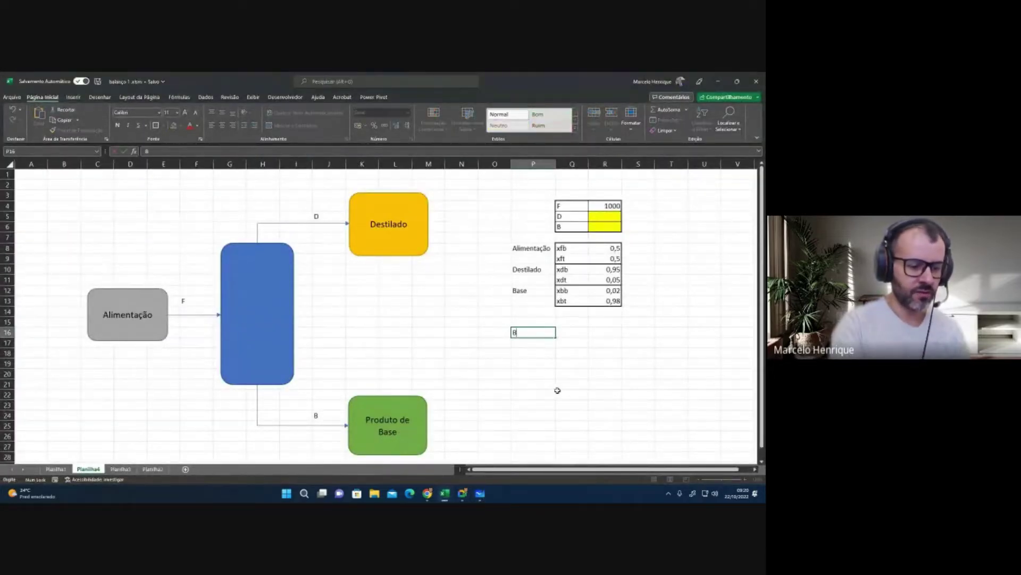
text(MG)
key(Return)
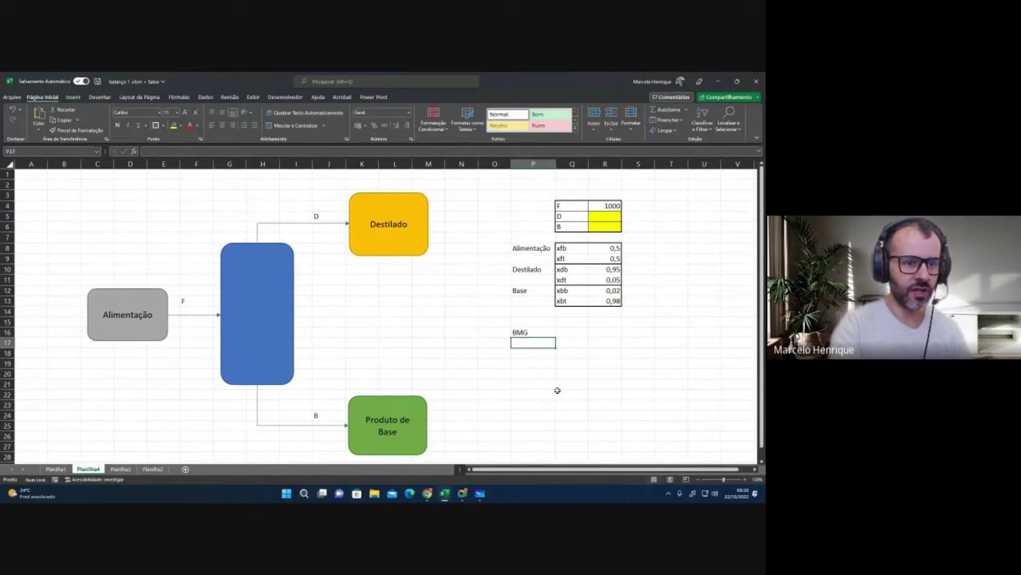
text(F-D)
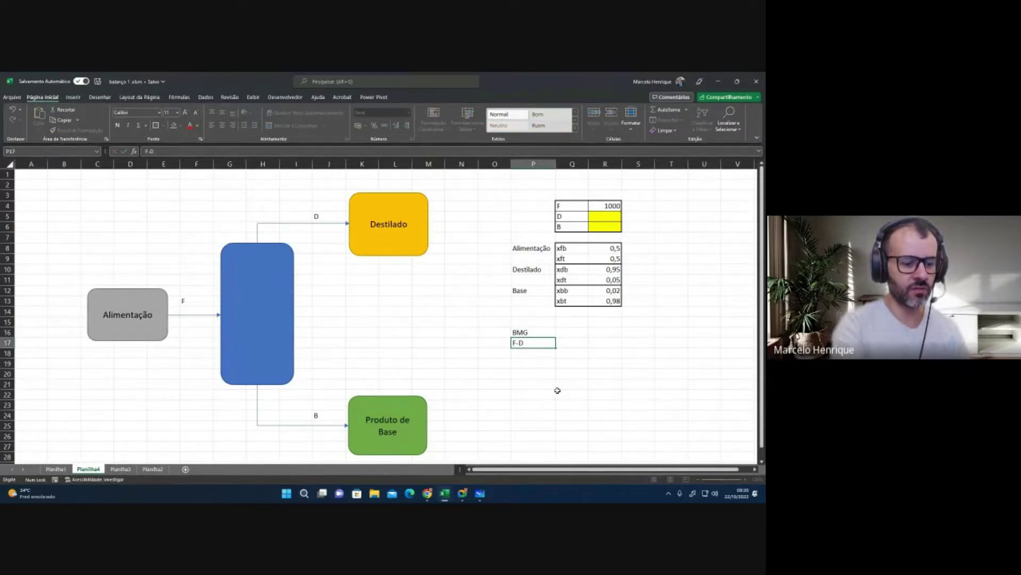
text(-B)
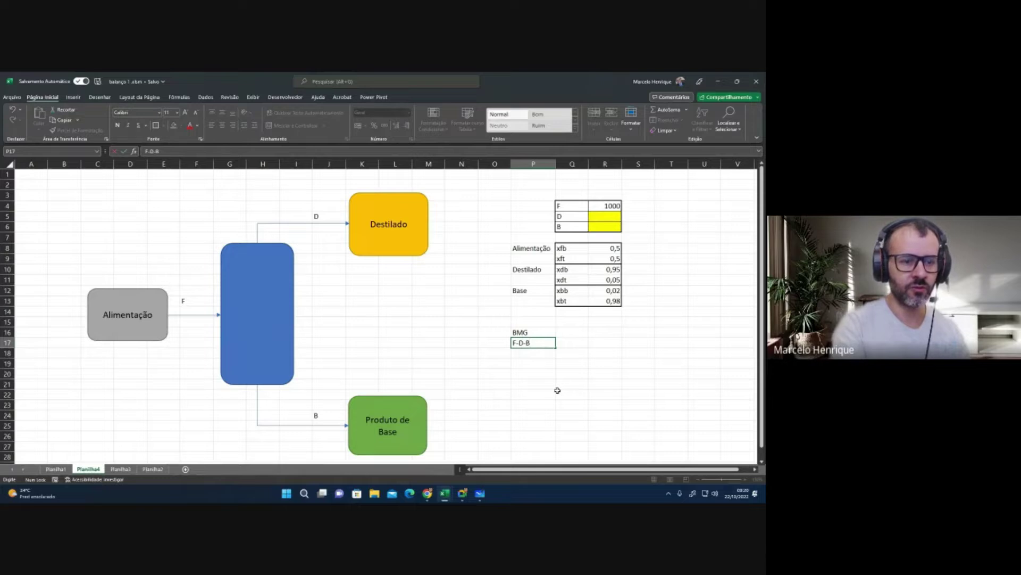
text(=0)
click(557, 390)
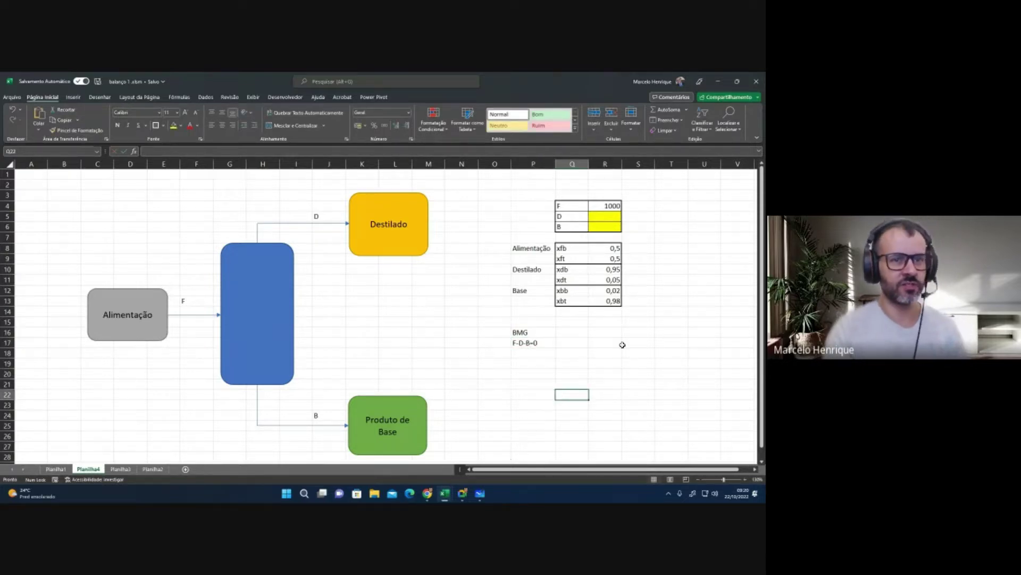
Step: Define cell names for the unknown product flows, D for R5 and B for R6
click(605, 218)
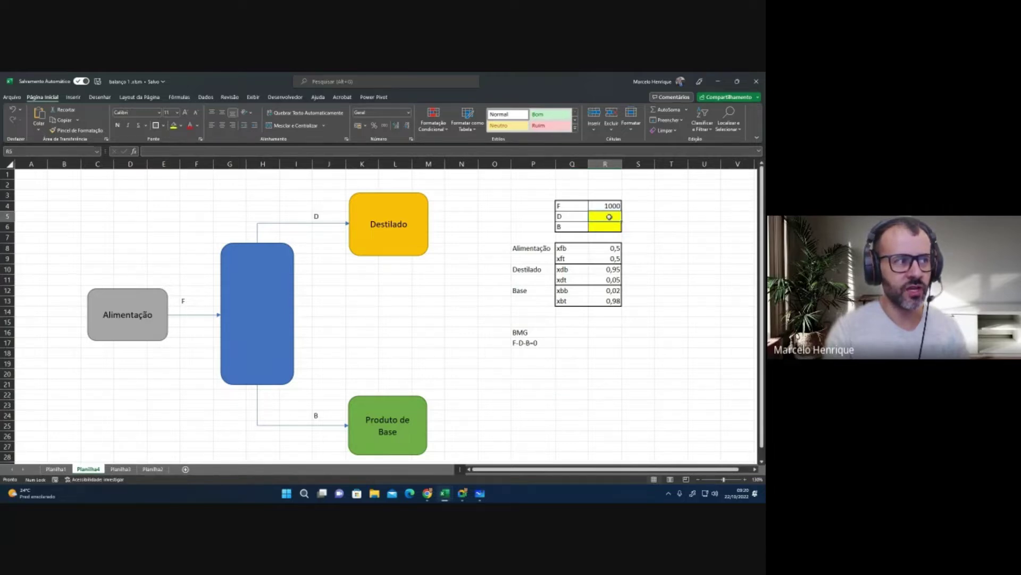
click(14, 151)
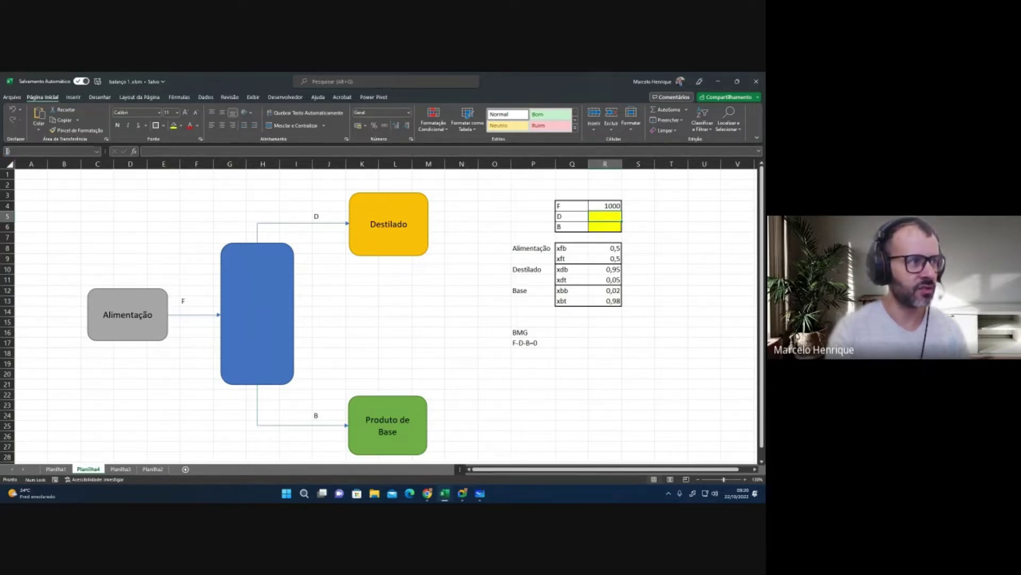
click(616, 228)
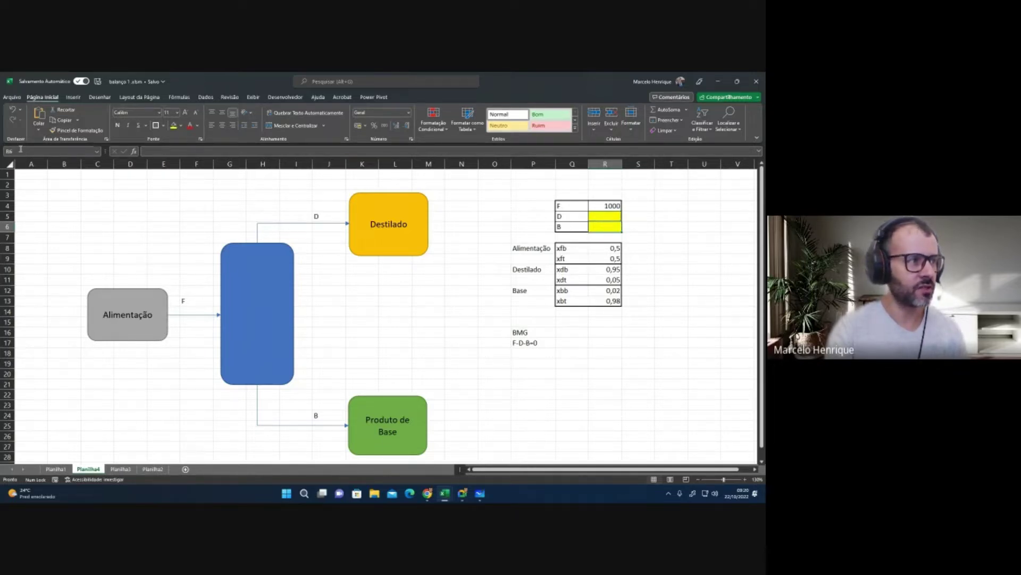
text(B)
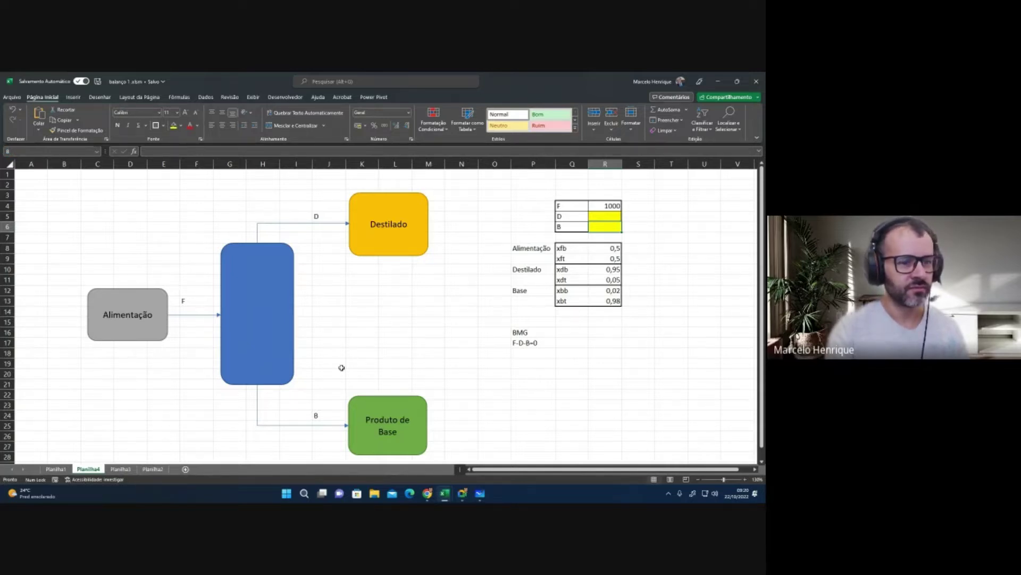
click(626, 360)
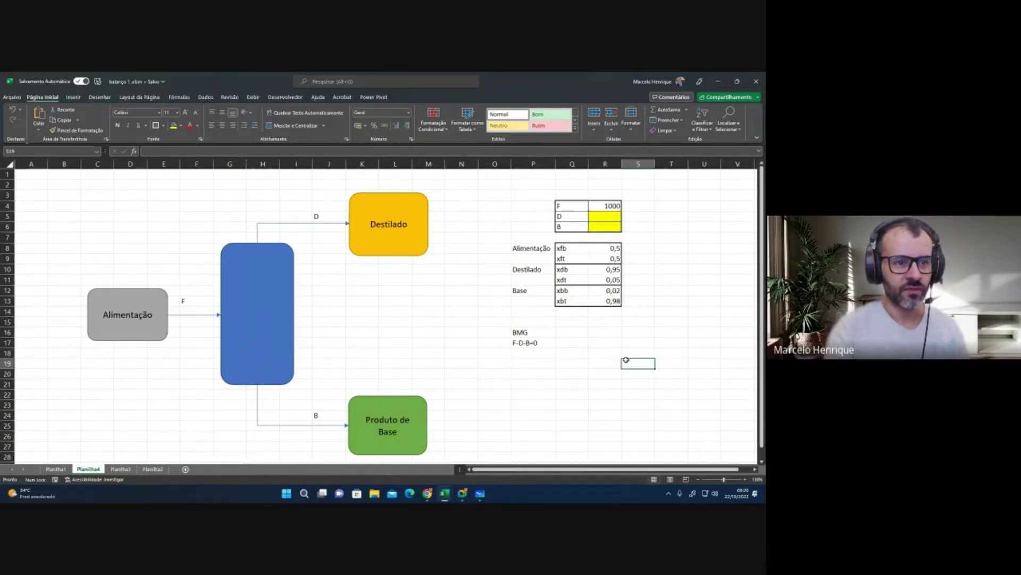
Step: Create cell names for the composition values in Q8:R13 from the labels in their left column
click(605, 274)
click(609, 248)
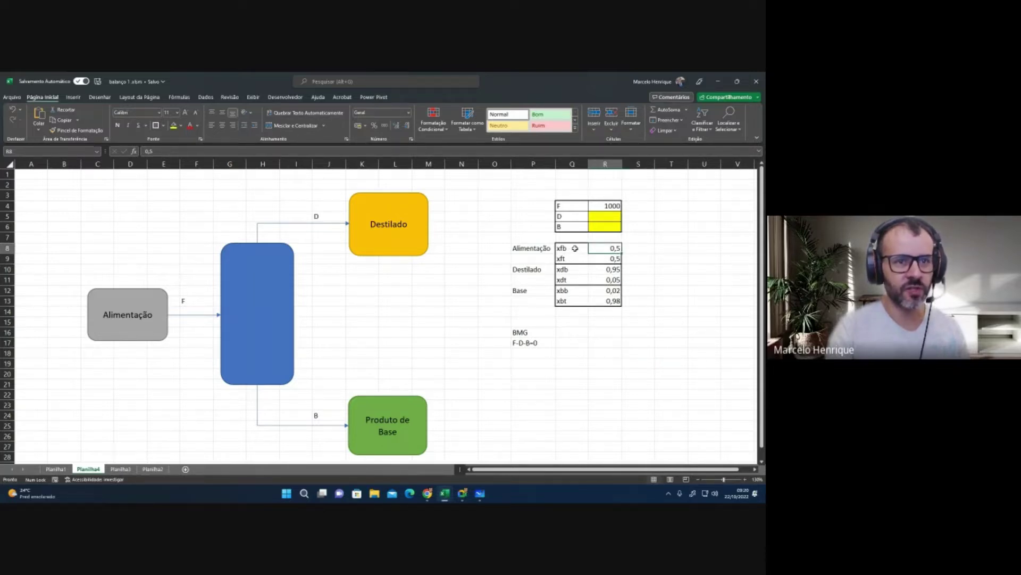
drag(575, 248, 606, 302)
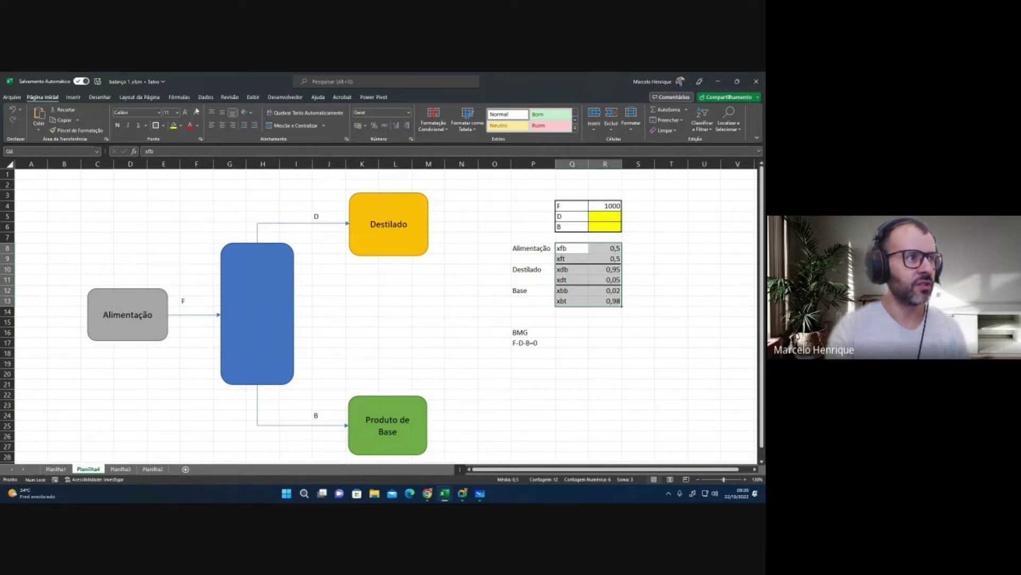
click(180, 97)
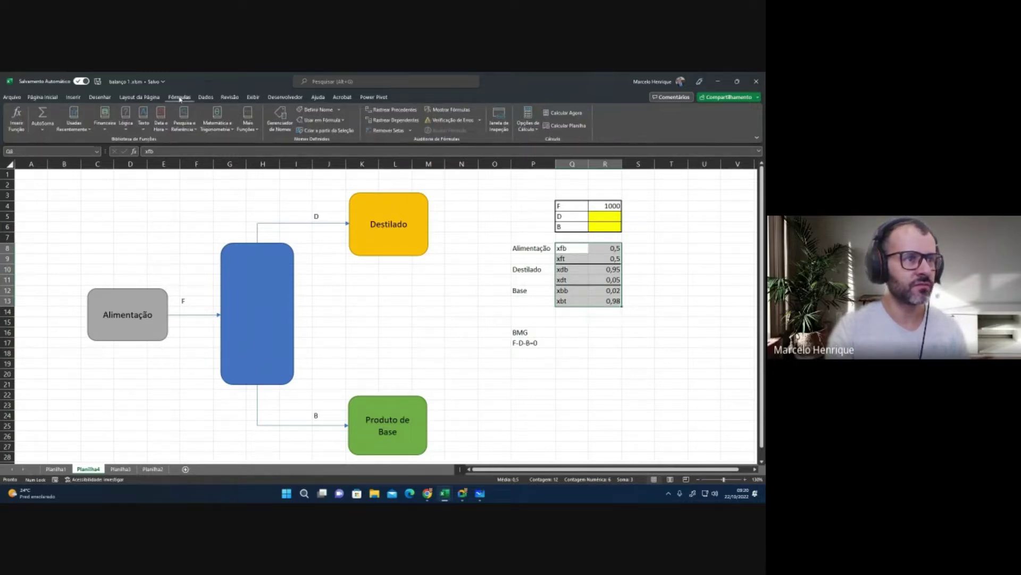
click(336, 133)
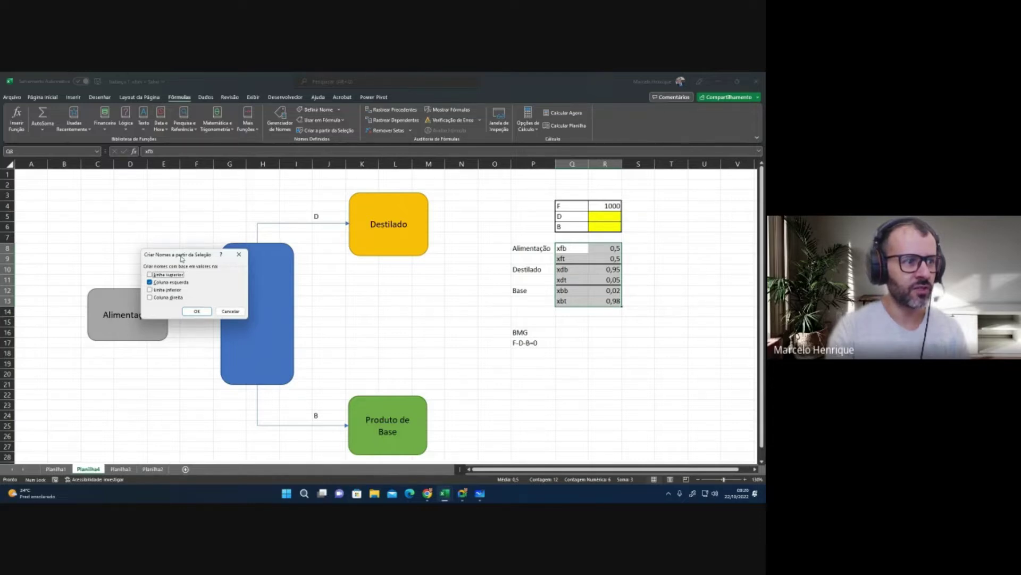
click(196, 311)
click(486, 321)
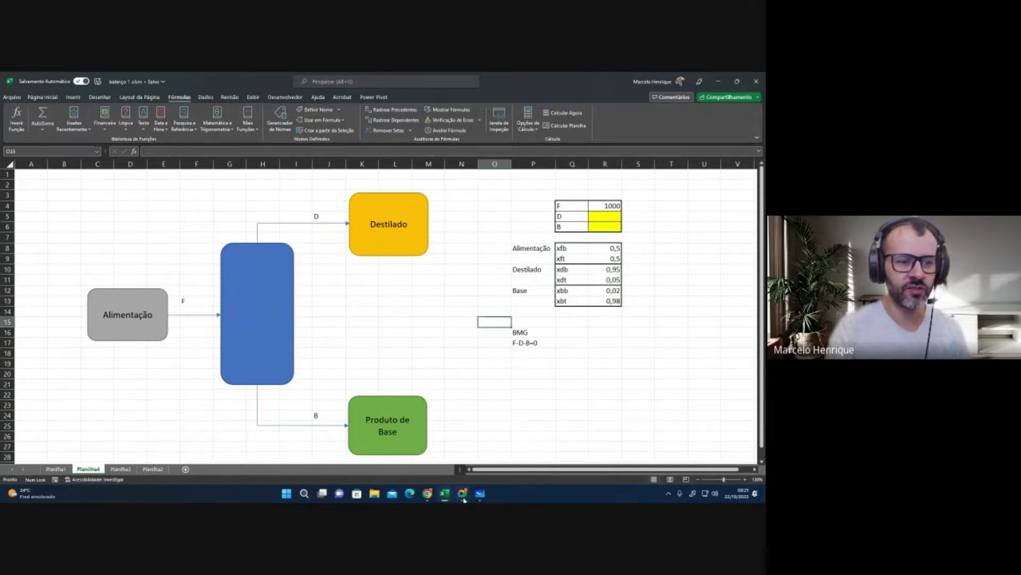
Step: Return to the Excel sheet and review the defined flow and composition names and their cell references in the Name Manager
click(485, 498)
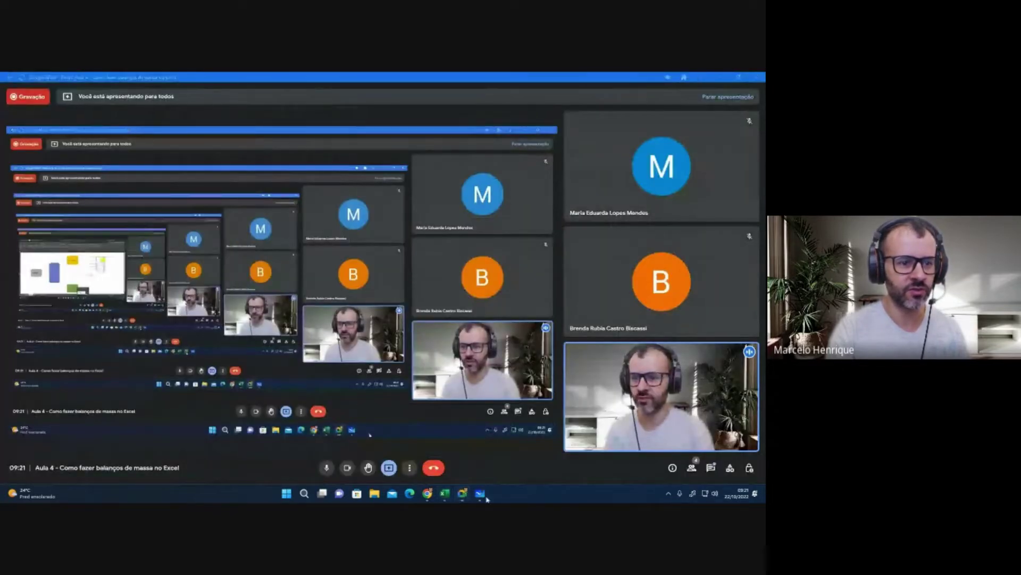
mouse_move(445, 493)
click(367, 458)
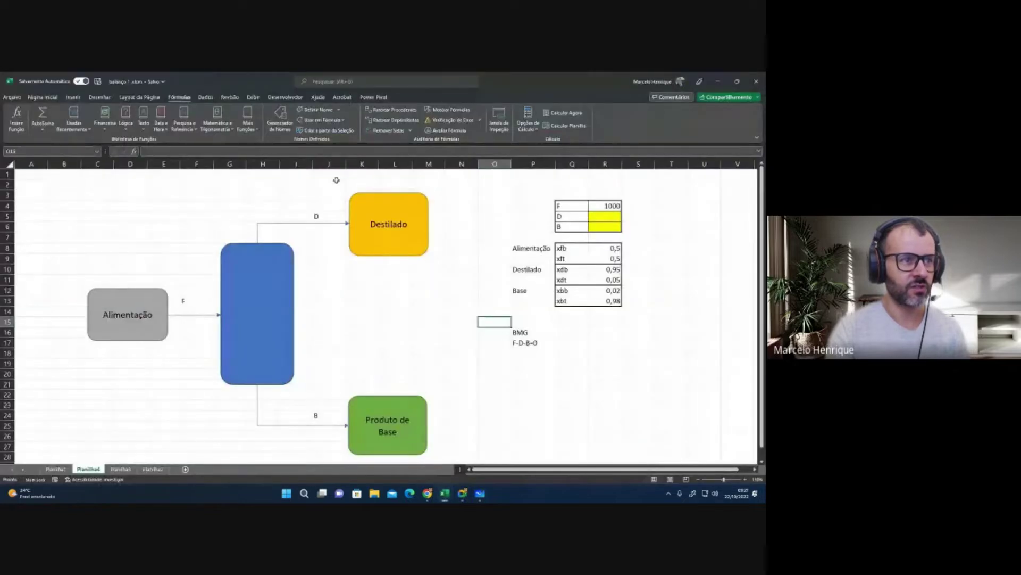
click(280, 120)
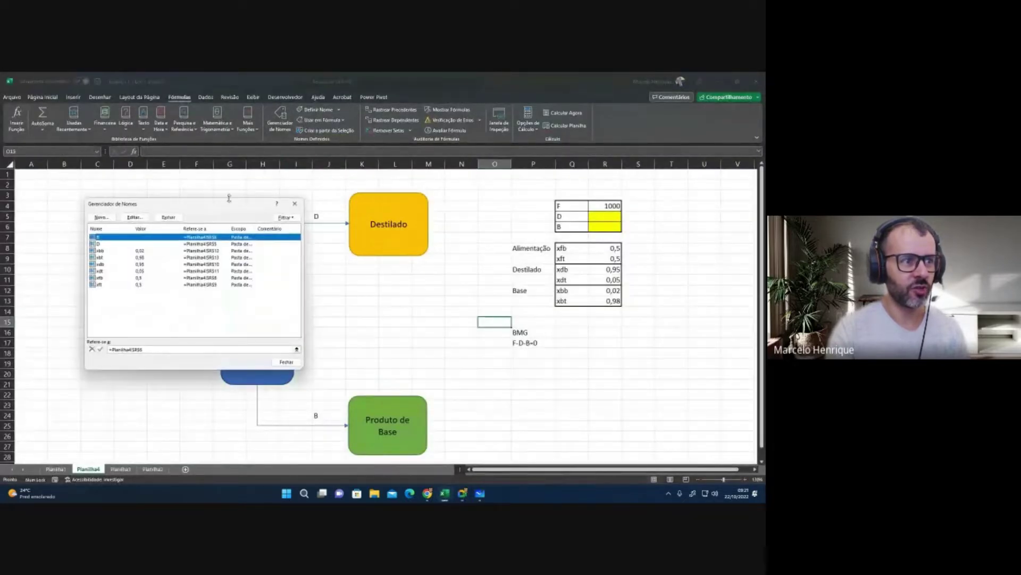
click(105, 244)
click(106, 252)
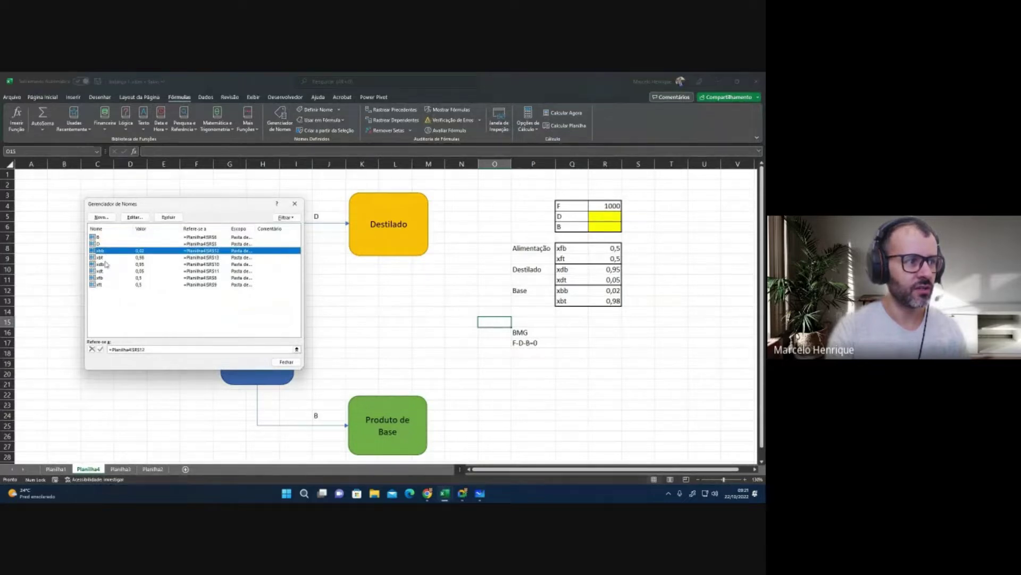
click(106, 264)
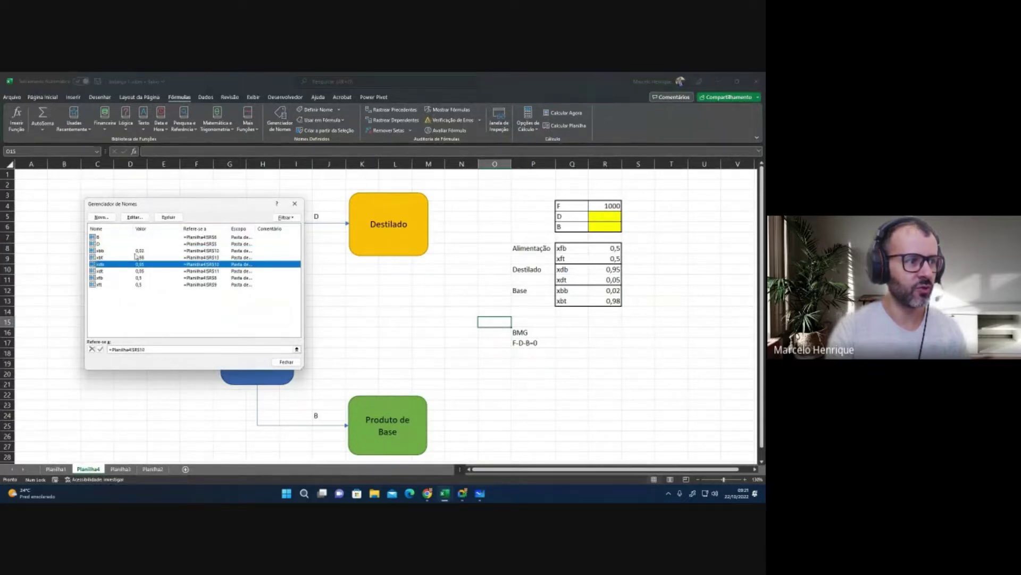
click(99, 285)
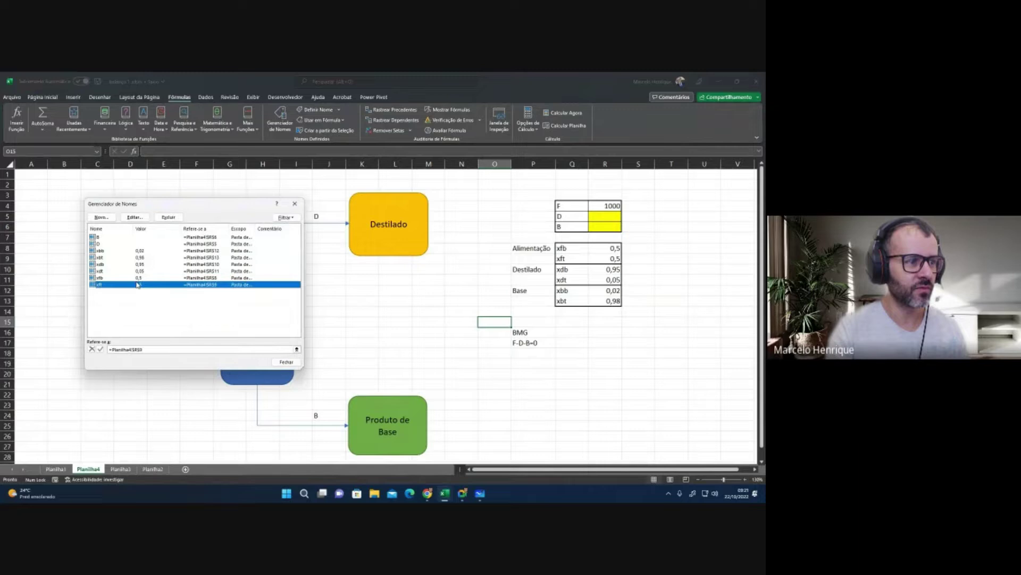
click(280, 363)
click(535, 352)
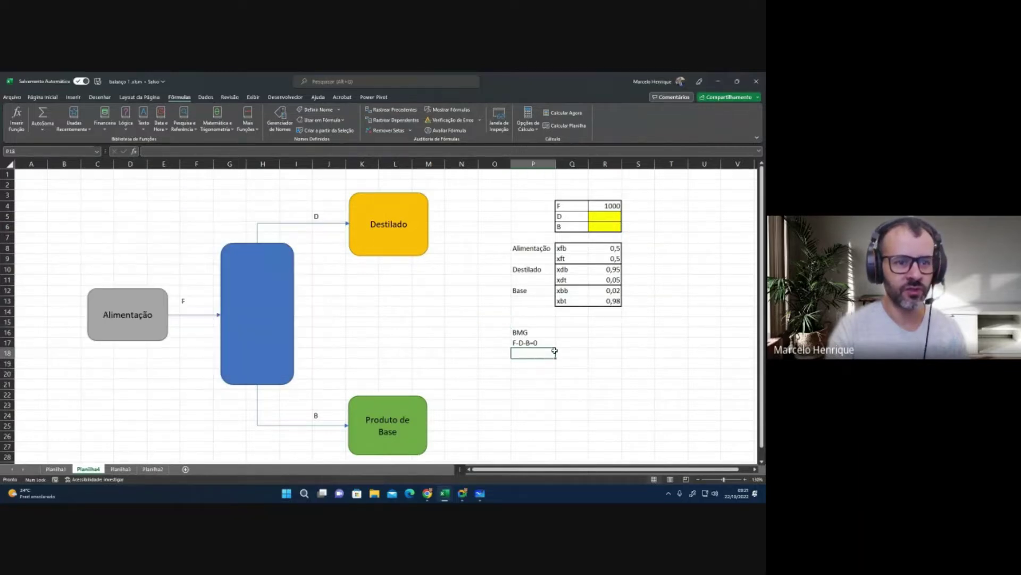
click(568, 344)
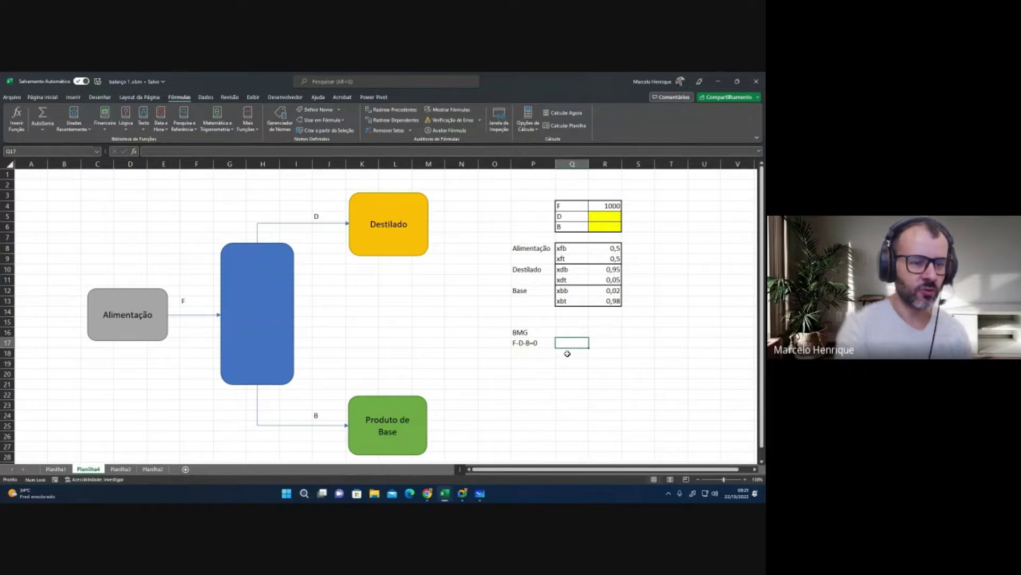
text(=)
key(Escape)
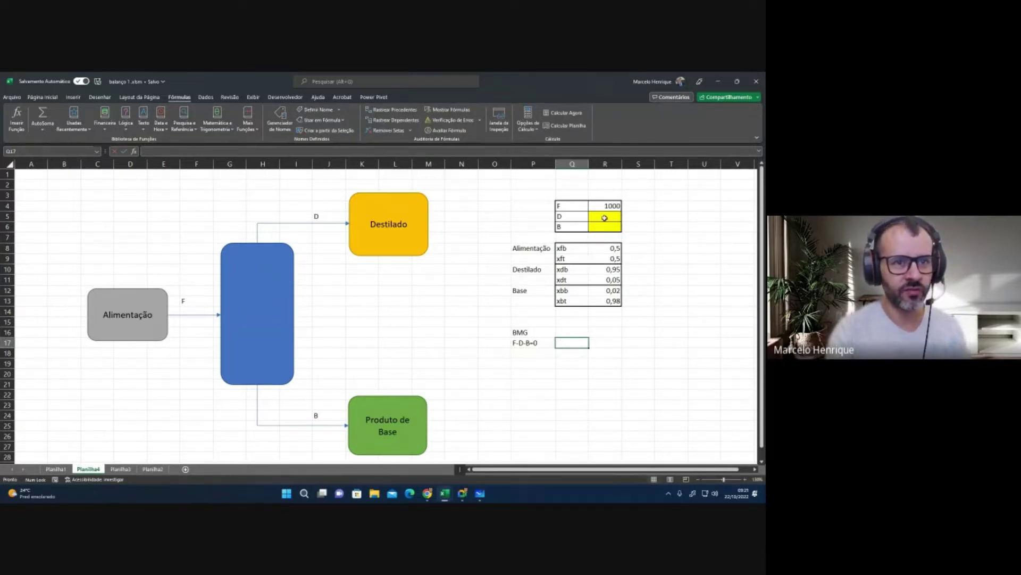
click(605, 206)
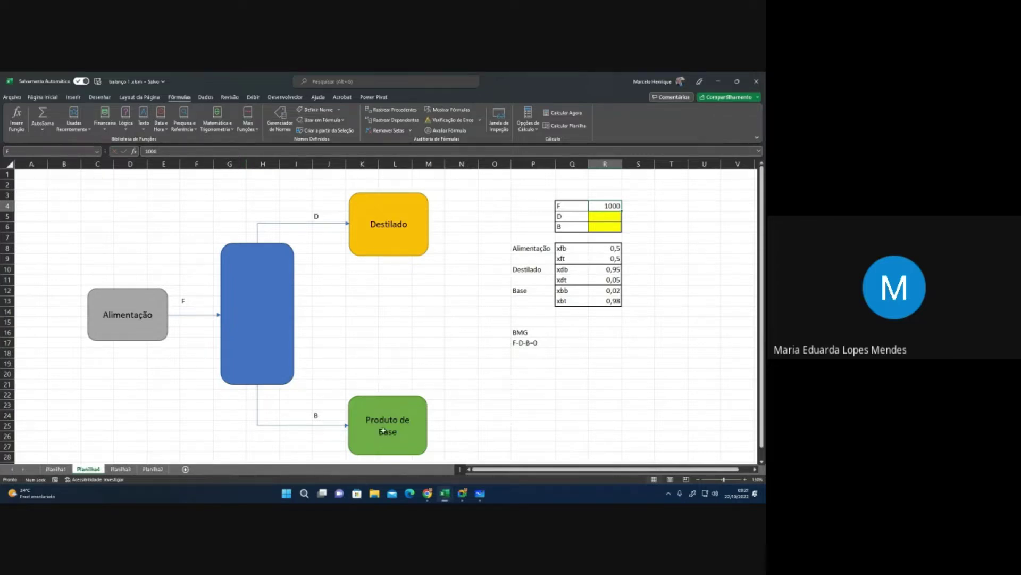
click(536, 396)
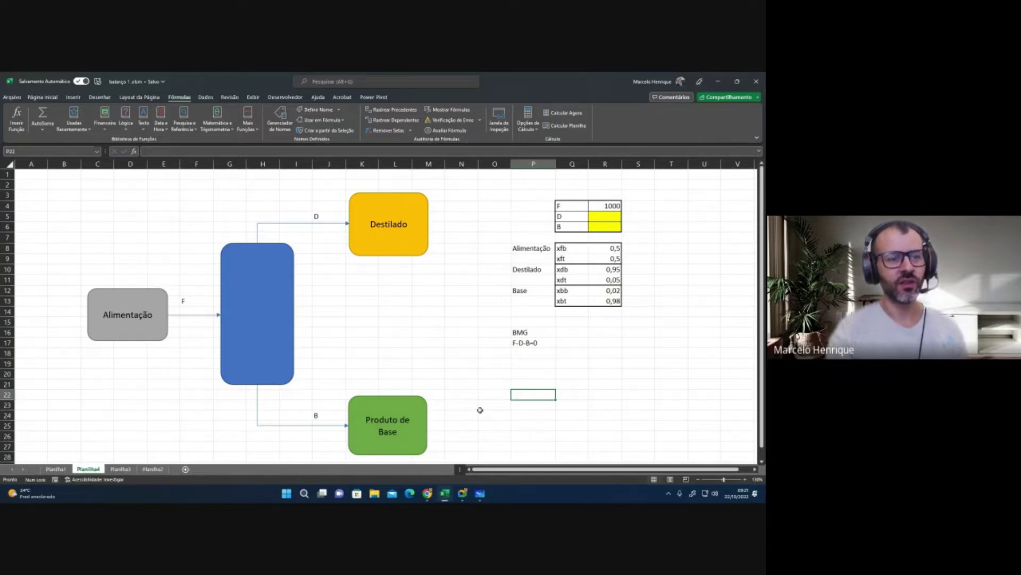
click(466, 494)
click(467, 494)
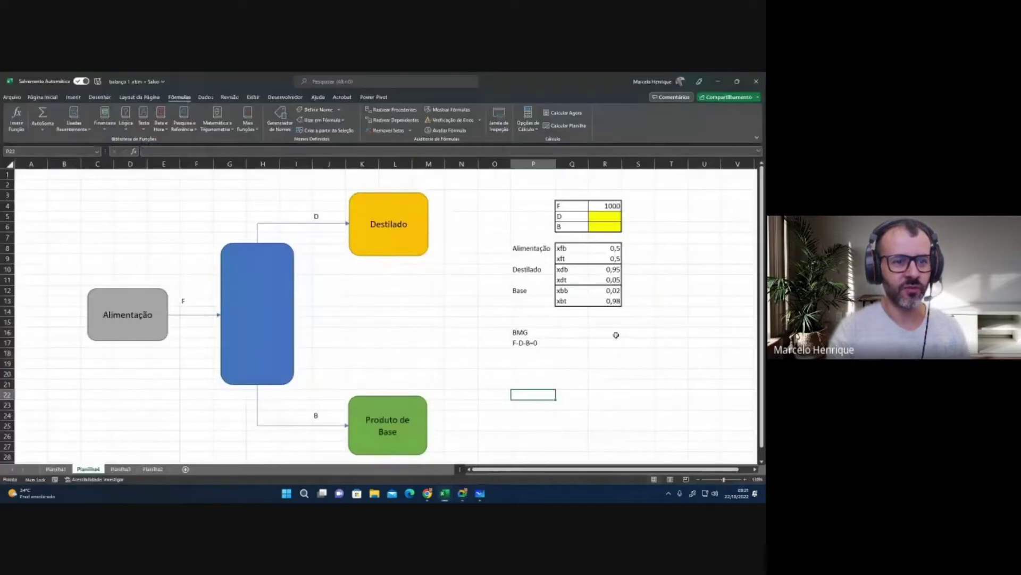
Step: Widen columns Q and R equally by a small amount
click(575, 343)
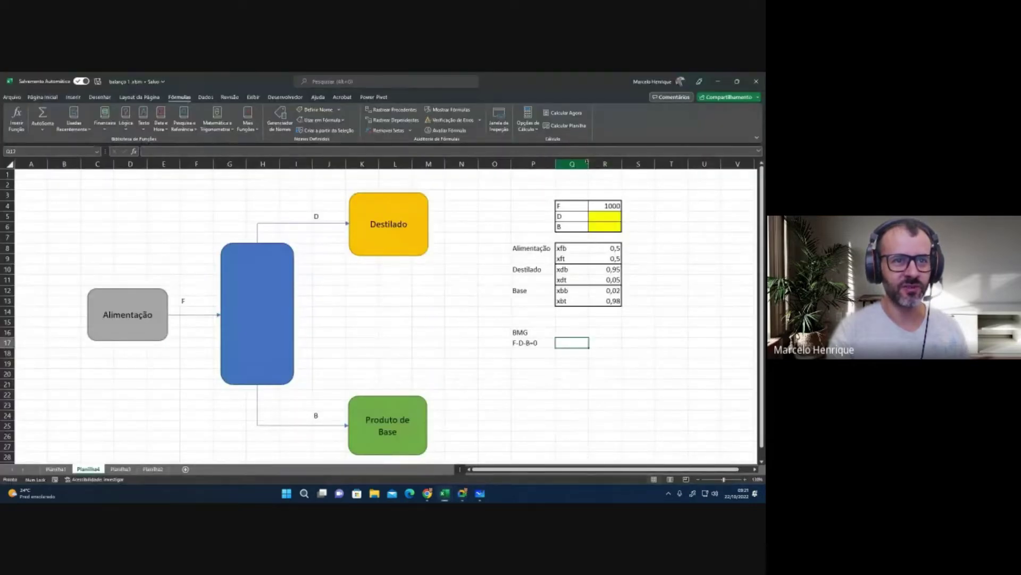
drag(571, 163, 595, 164)
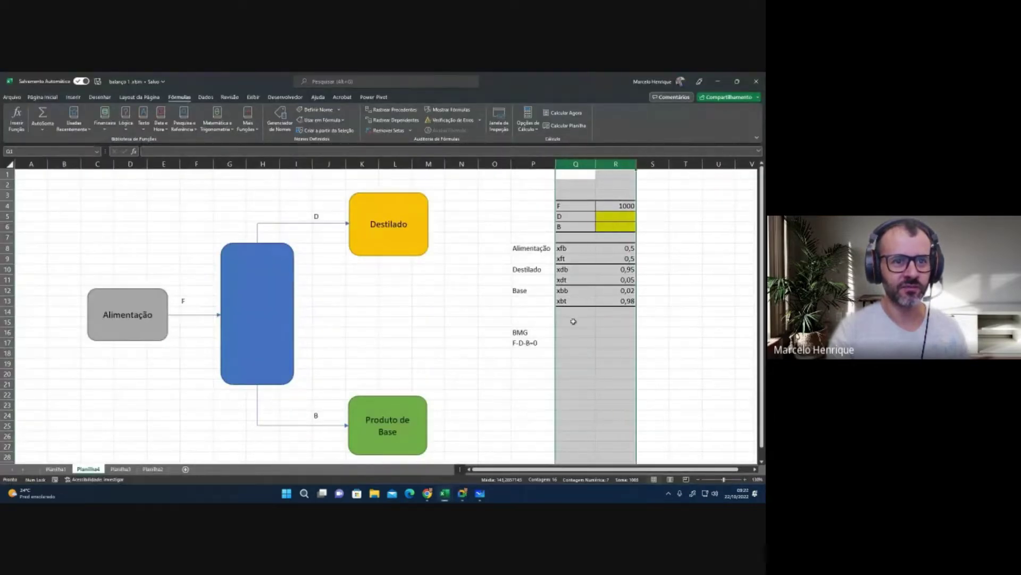
click(575, 342)
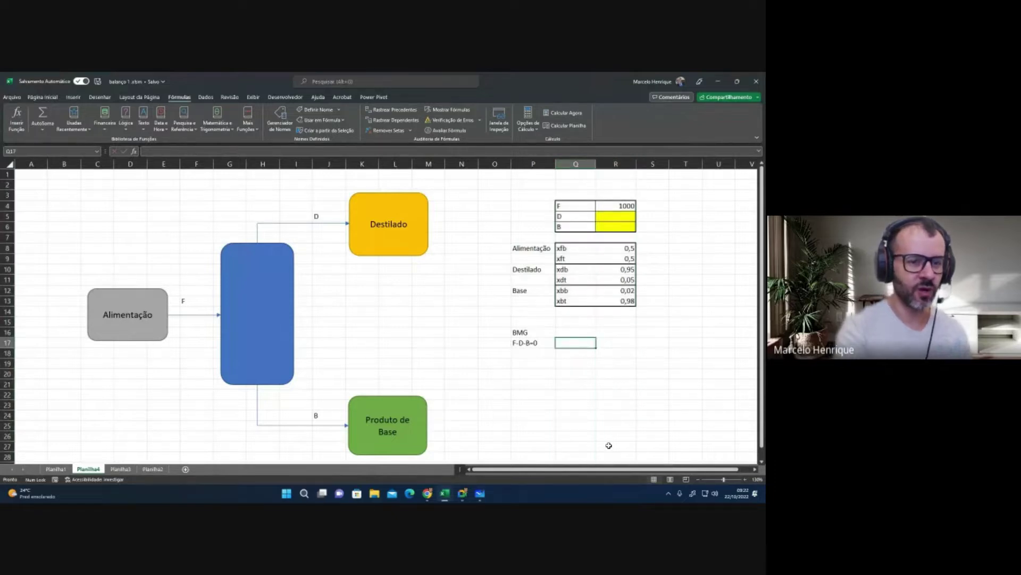
Step: Enter the global balance formula =F-D-B in Q17, using the named flow cells
text(=)
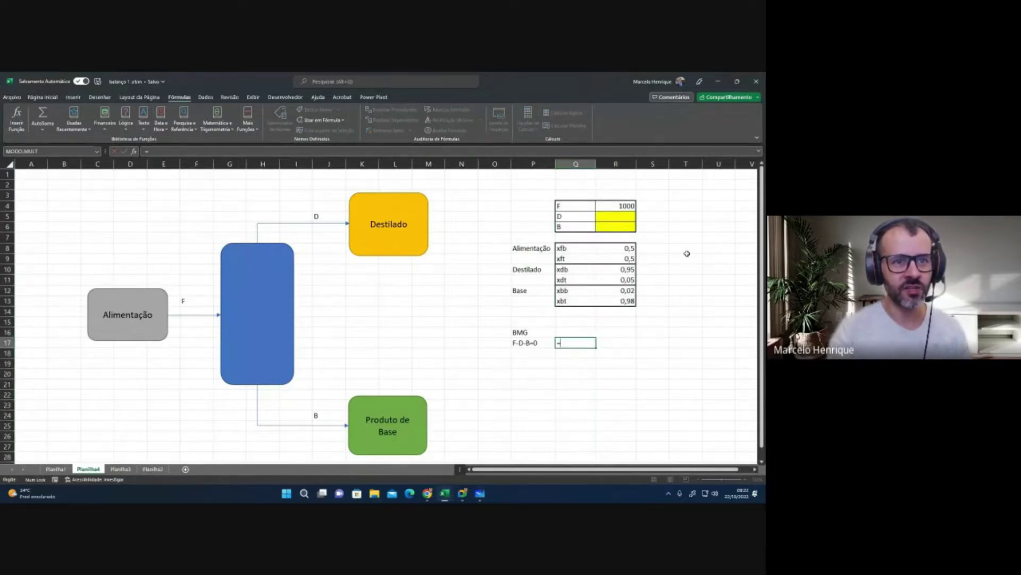
text(F)
key(Escape)
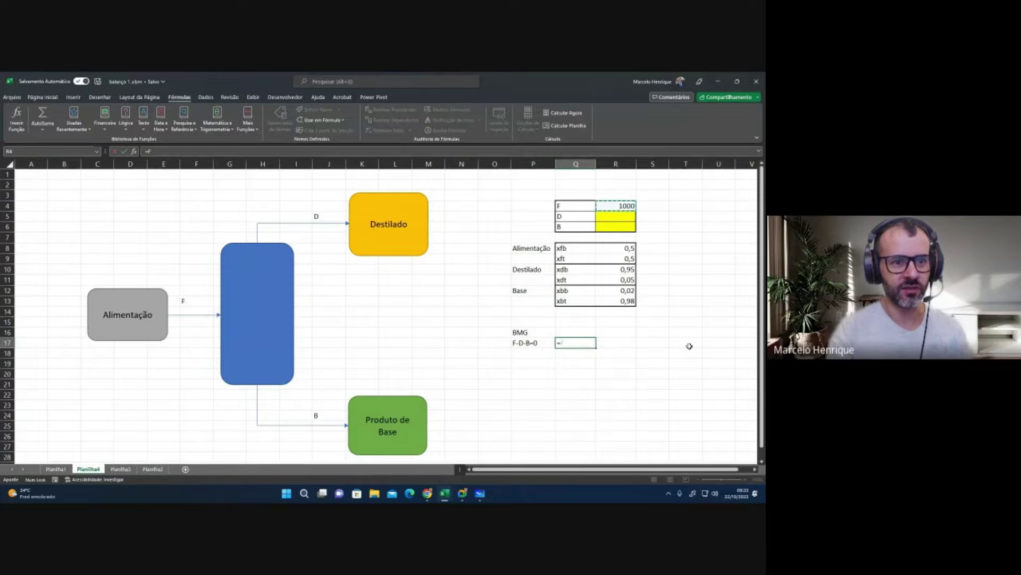
key(Escape)
text(=)
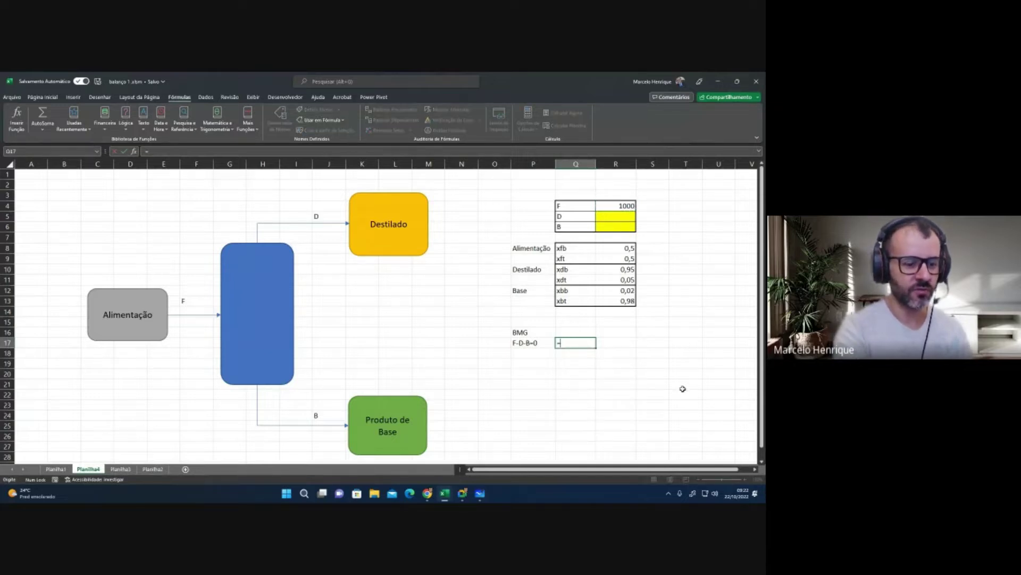
text(F-)
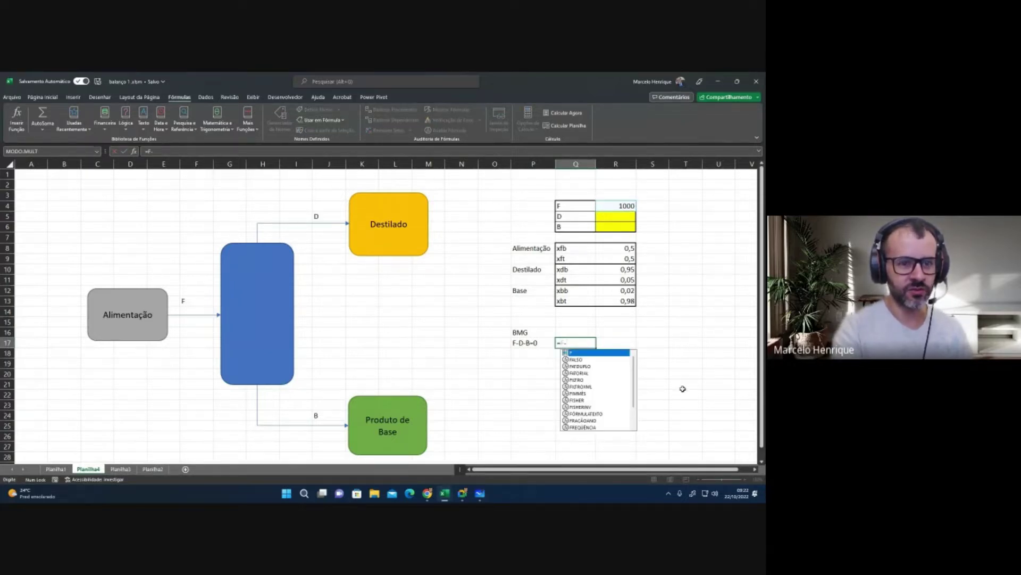
text(D)
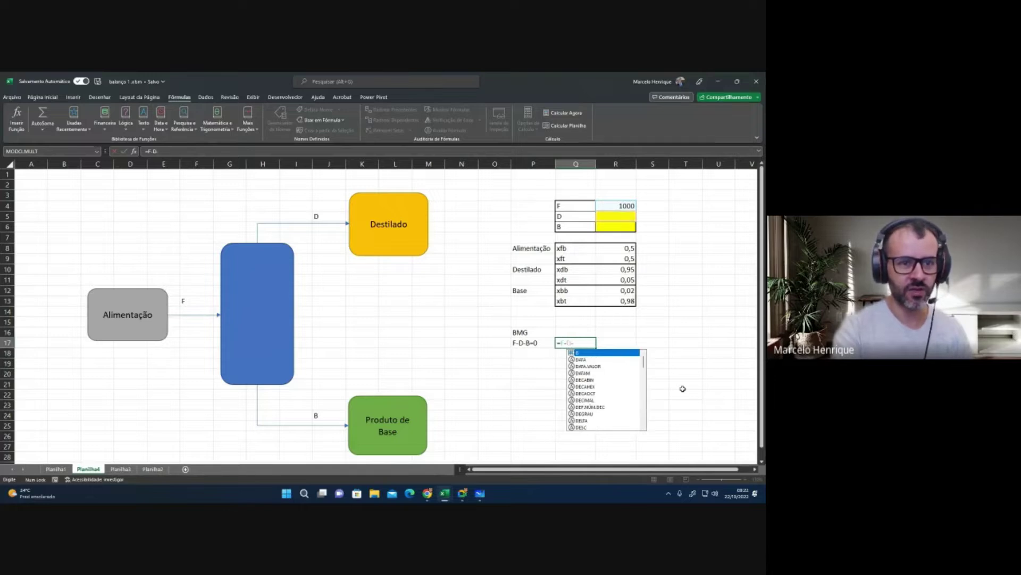
text(-B)
key(Return)
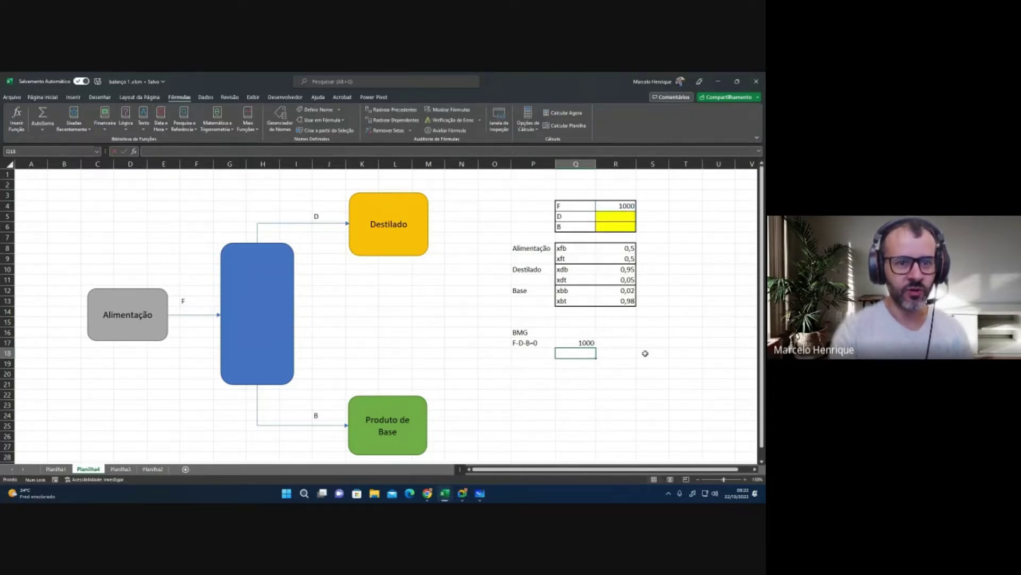
Step: Enter 0 in R17 as the target value beside the global balance formula
click(631, 343)
text(0)
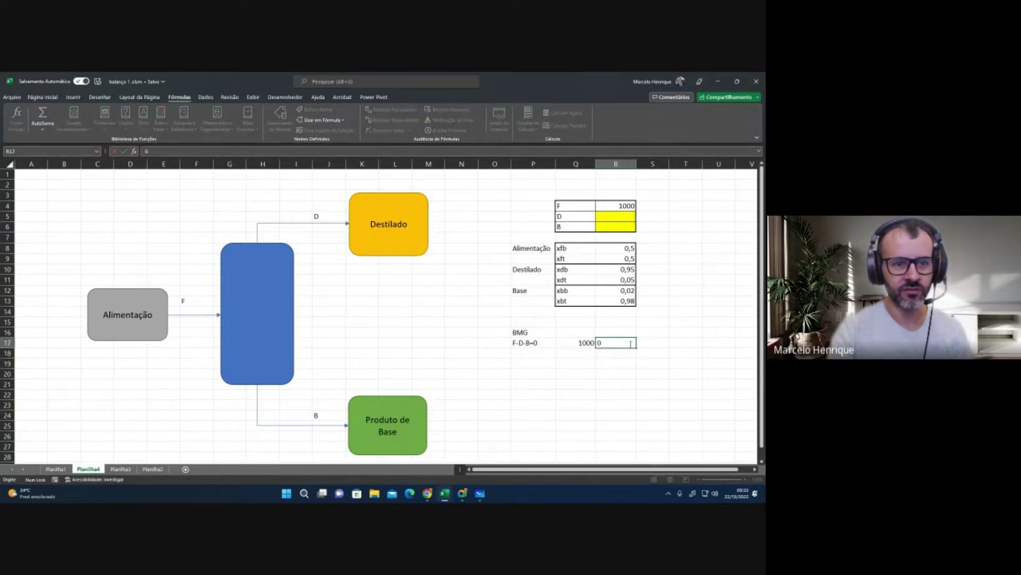
key(Return)
Step: Enter the heading BM por comp in P18, below the global balance equation
click(542, 355)
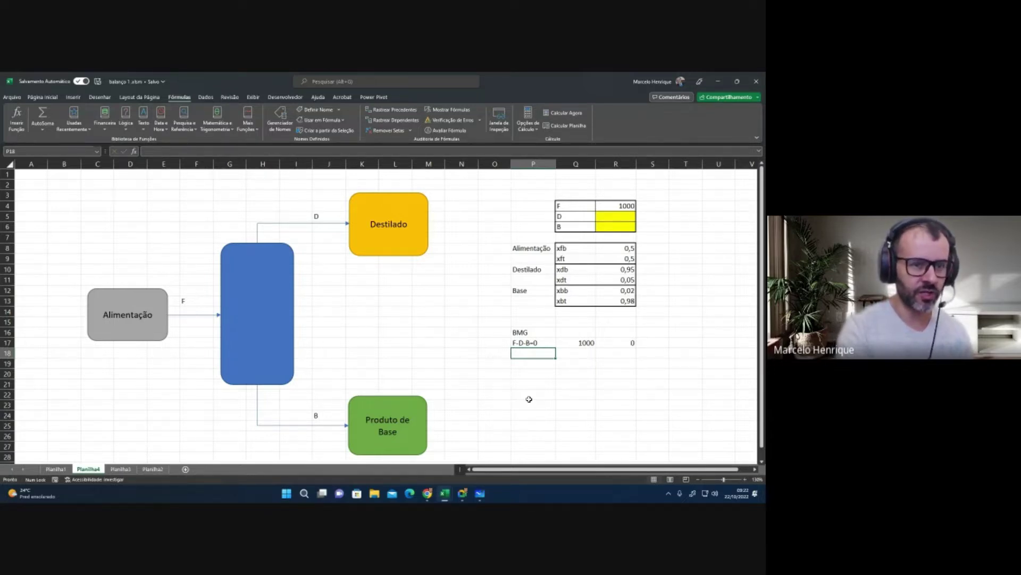
text(BMG)
key(BackSpace)
key(BackSpace)
text(mG)
key(BackSpace)
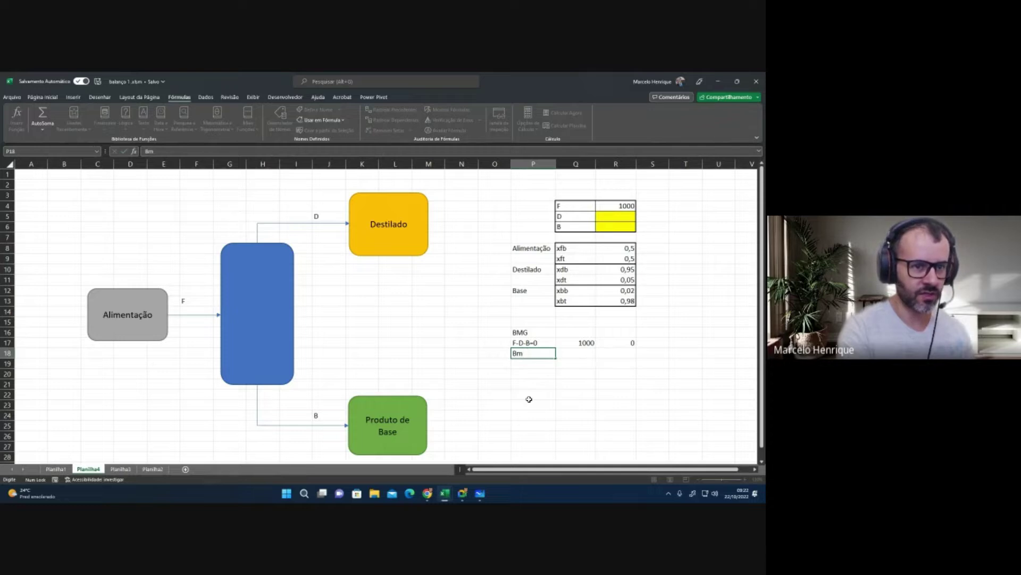
text(M por comp)
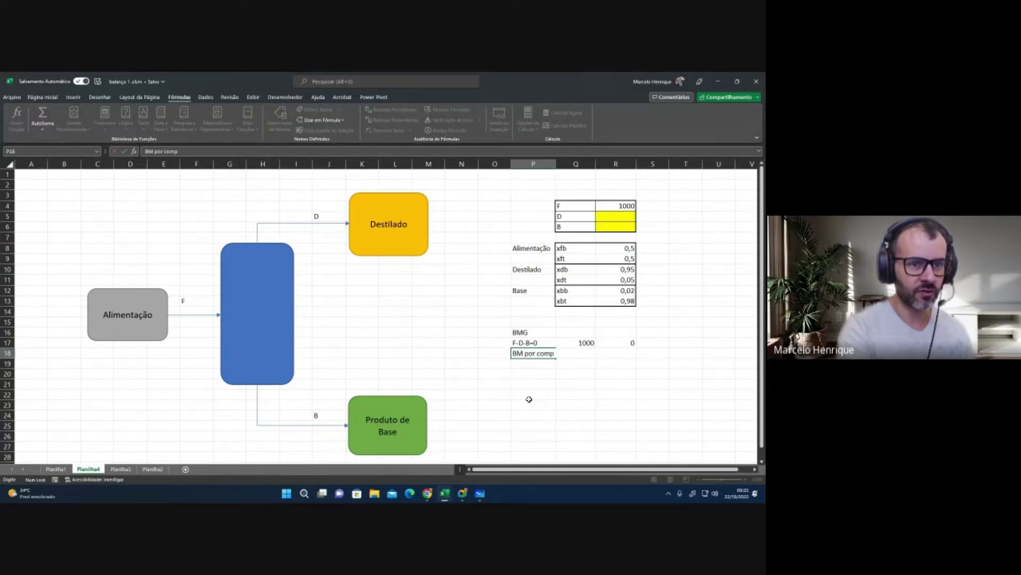
key(Return)
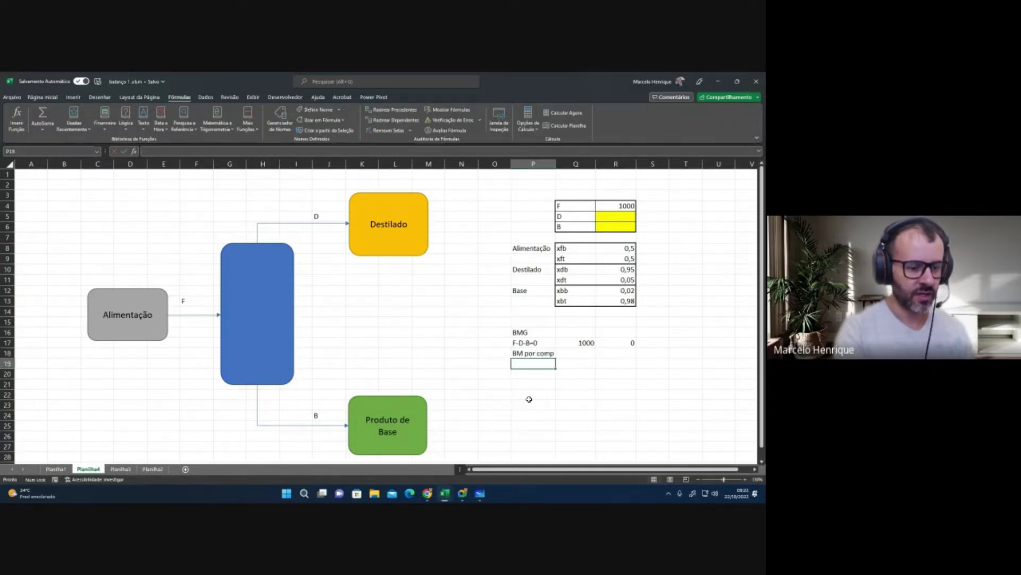
Step: Enter the component balance equation Fxf-Dxd-Bxb=0 in P19 and auto-fit column P to its text
text(Fxf)
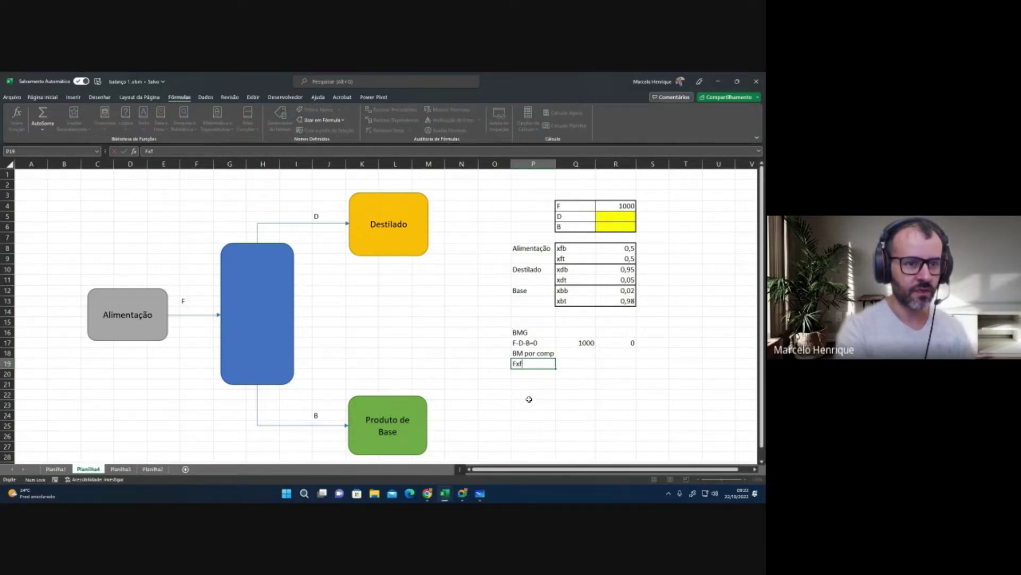
text(-Dx)
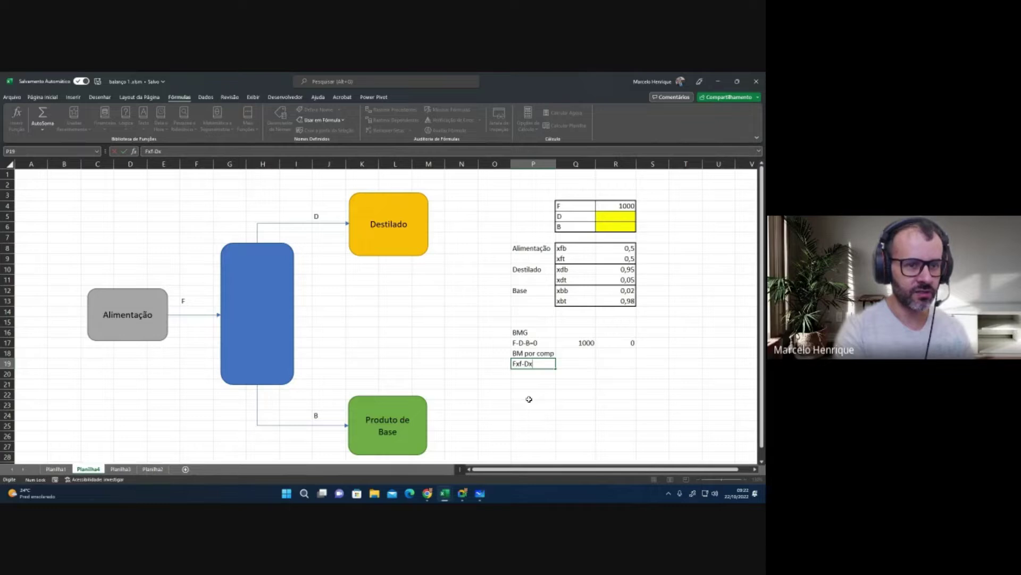
text(d-)
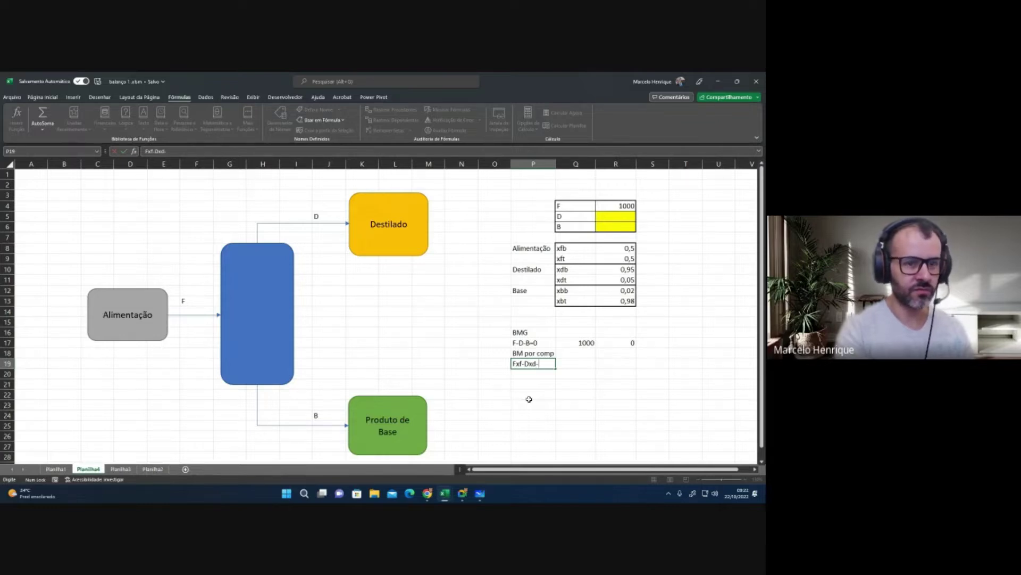
text(Bxb)
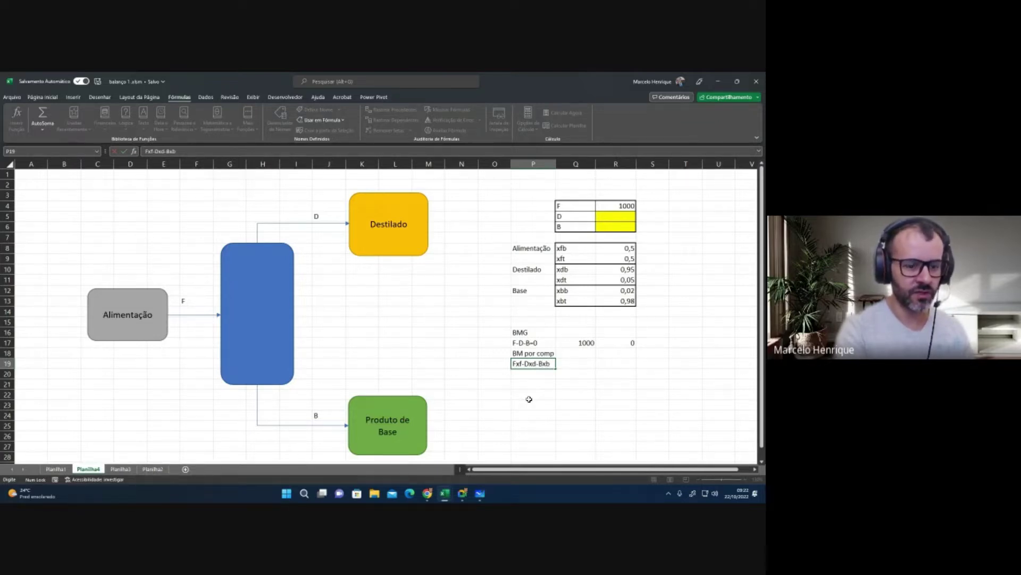
text(=0)
key(Return)
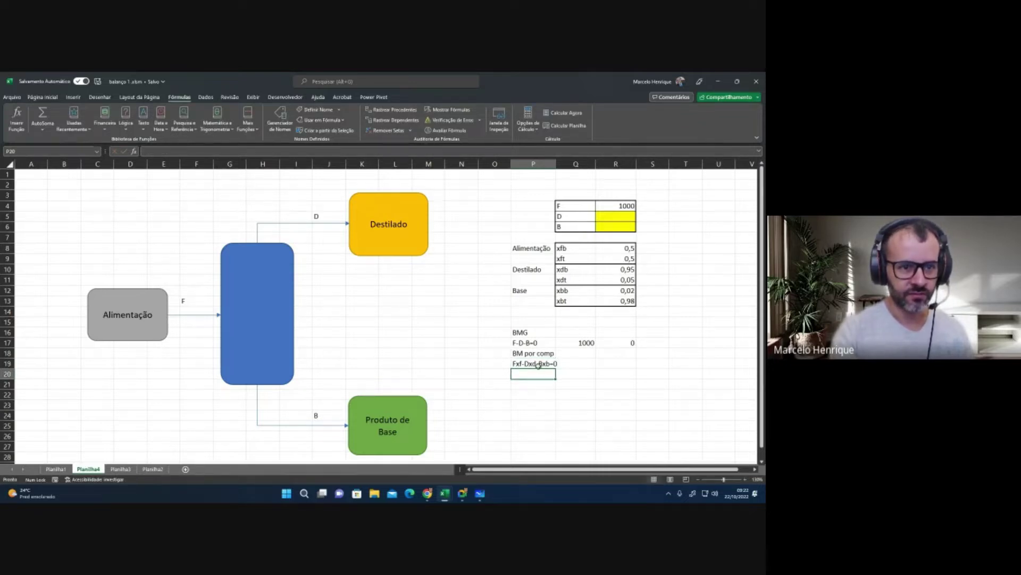
double_click(556, 164)
Step: Enter the first component balance formula =F*xfb-D*xdb-B*xdb in Q19, using the named flow and composition cells
click(583, 362)
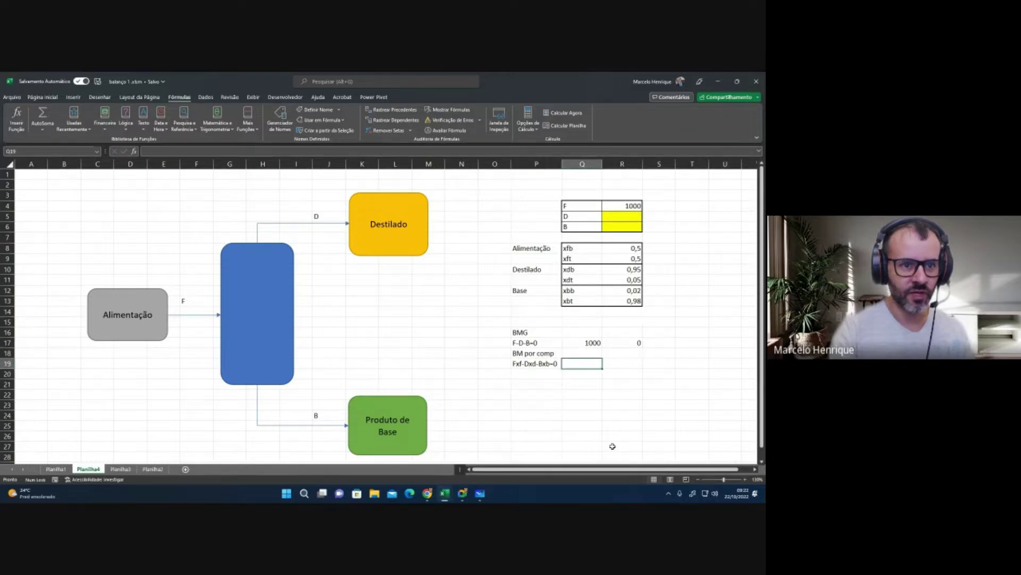
text(=)
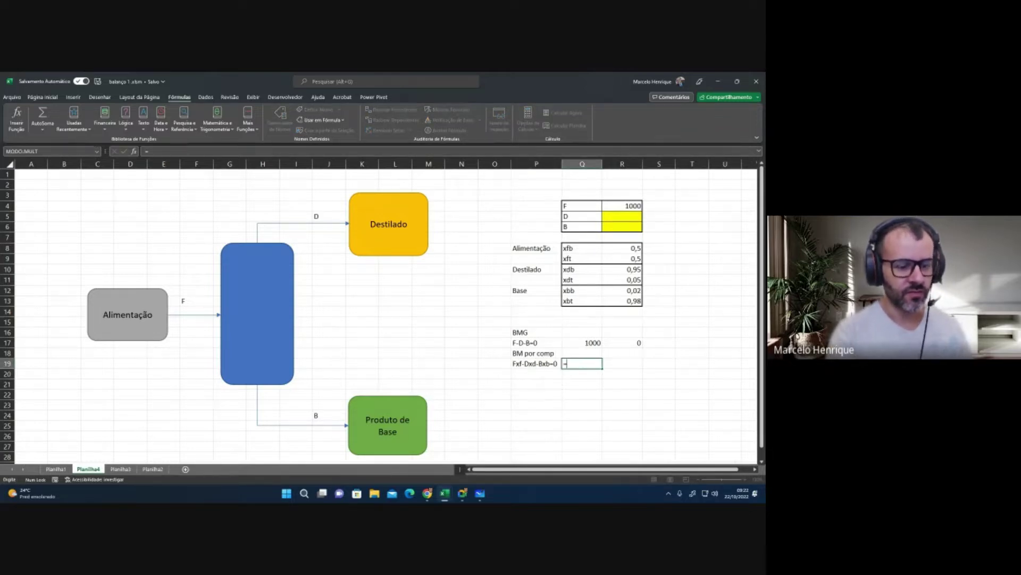
text(F*)
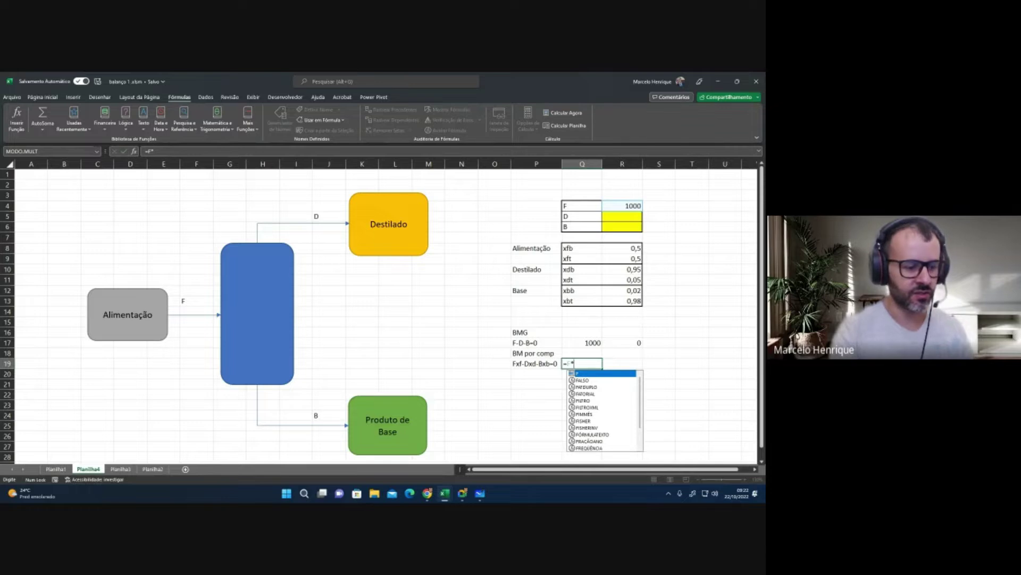
text(xfb)
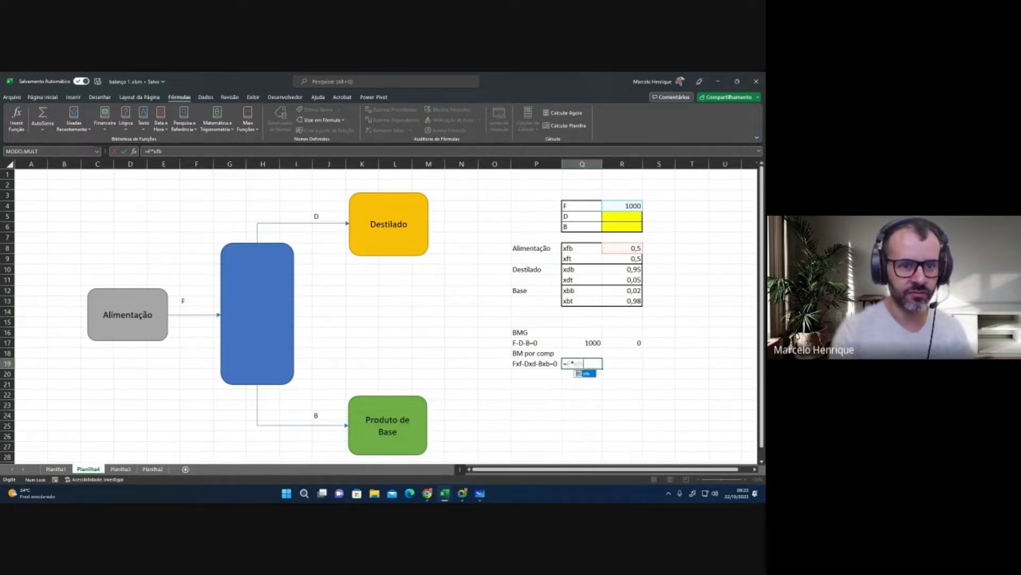
text(-)
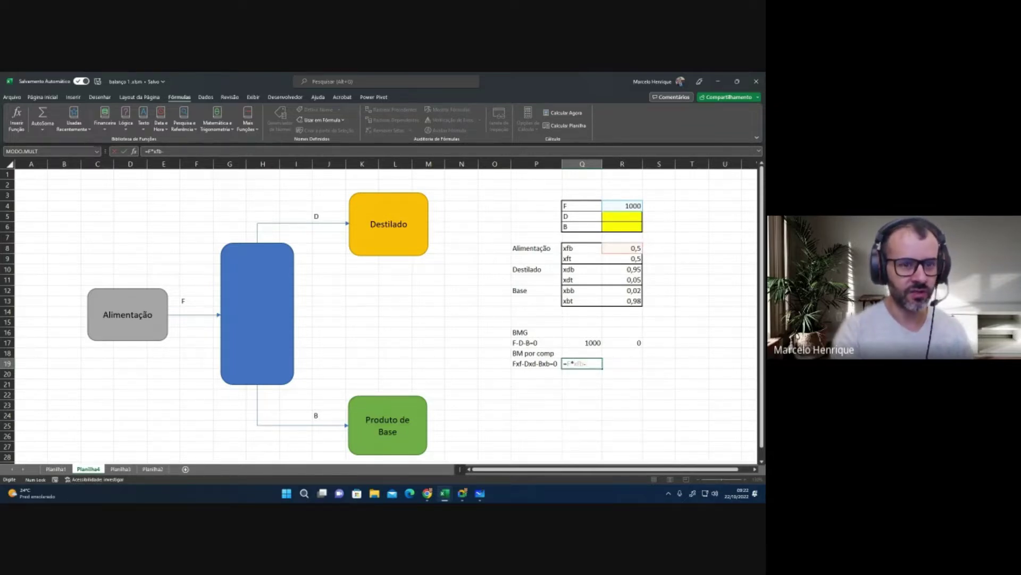
text(D*xdb)
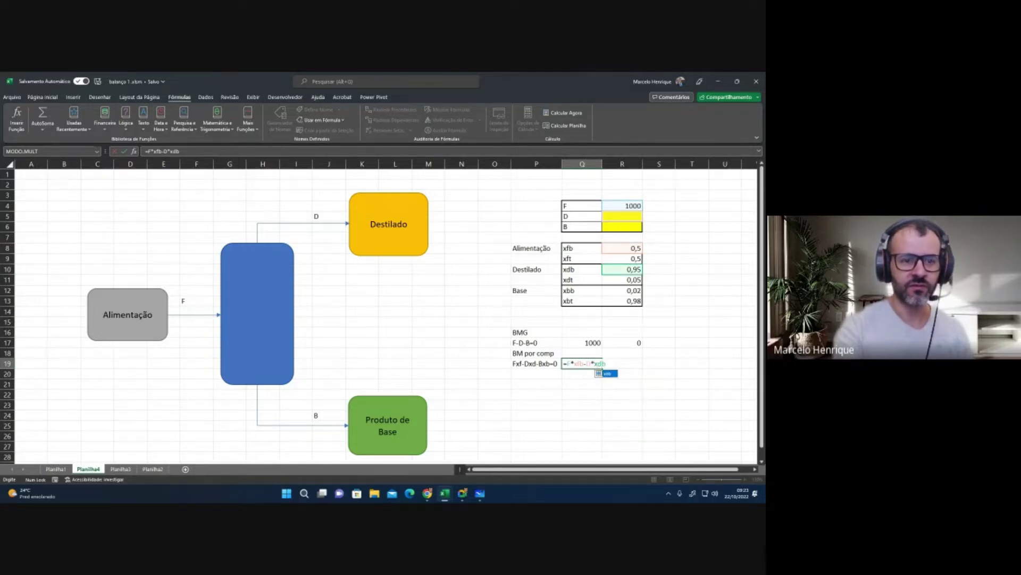
text(-)
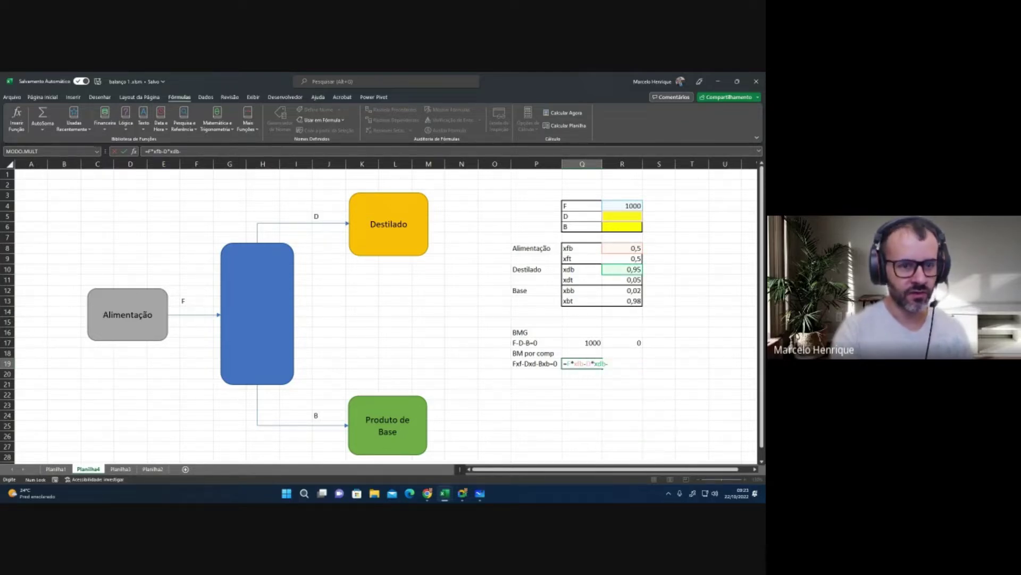
text(B)
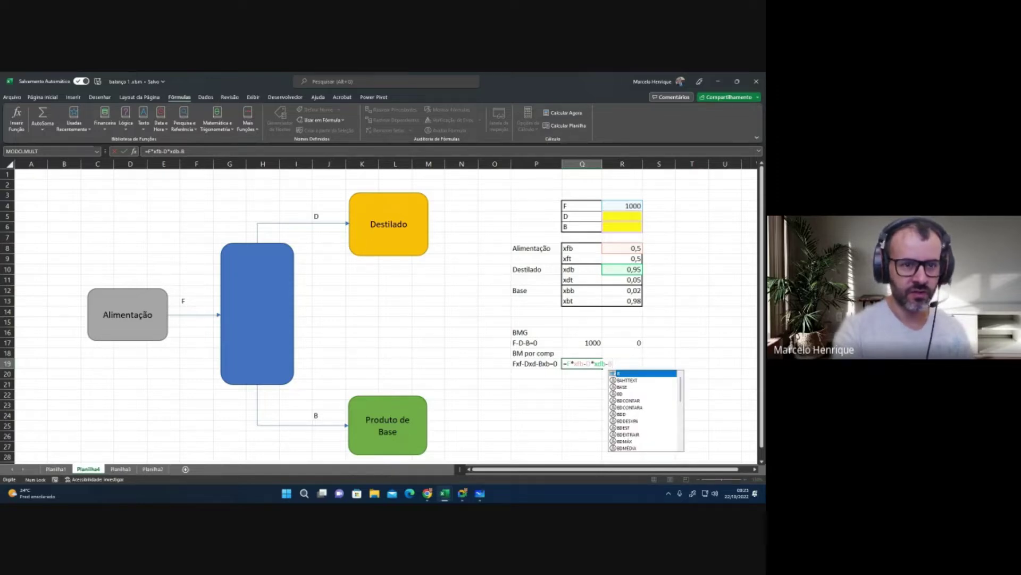
text(*xdb)
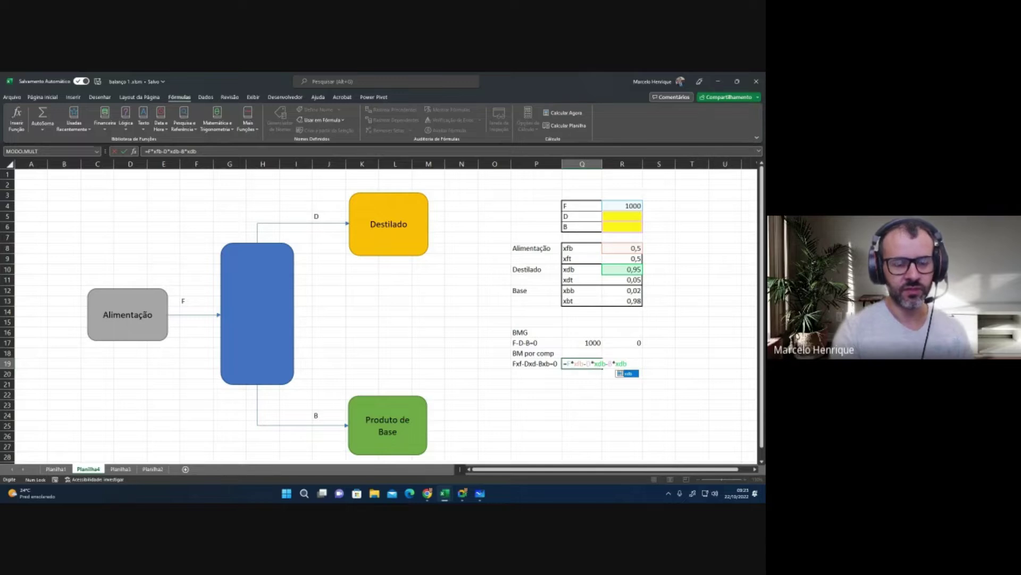
key(Return)
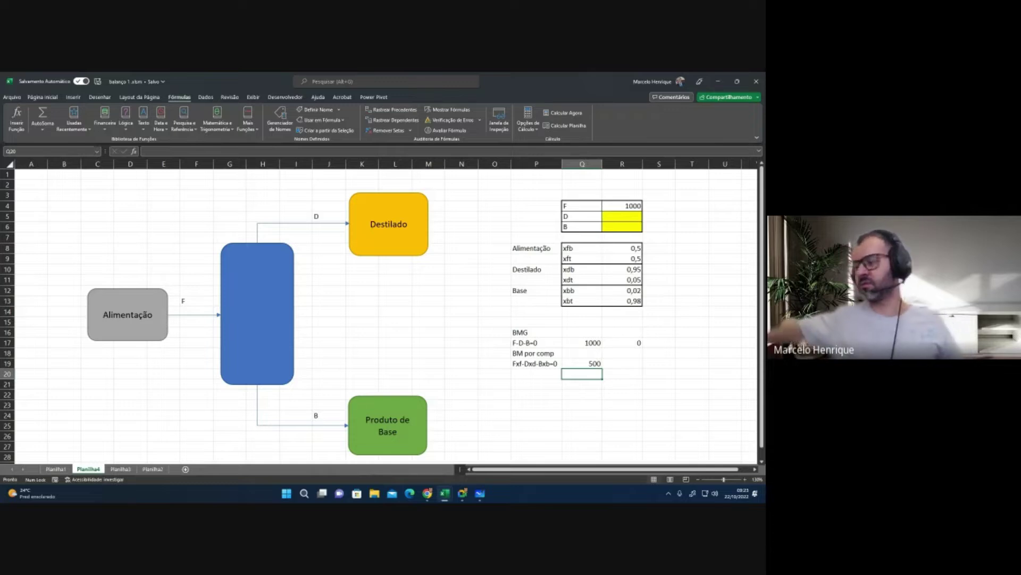
Step: Enter 0 in R19 as the target value beside the first component balance formula
key(Up)
key(Right)
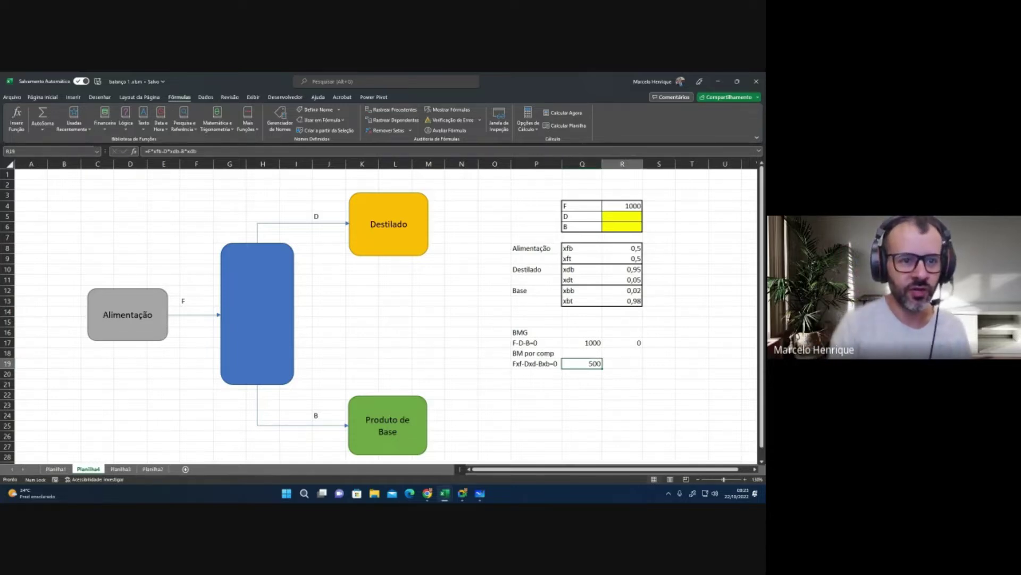
key(Return)
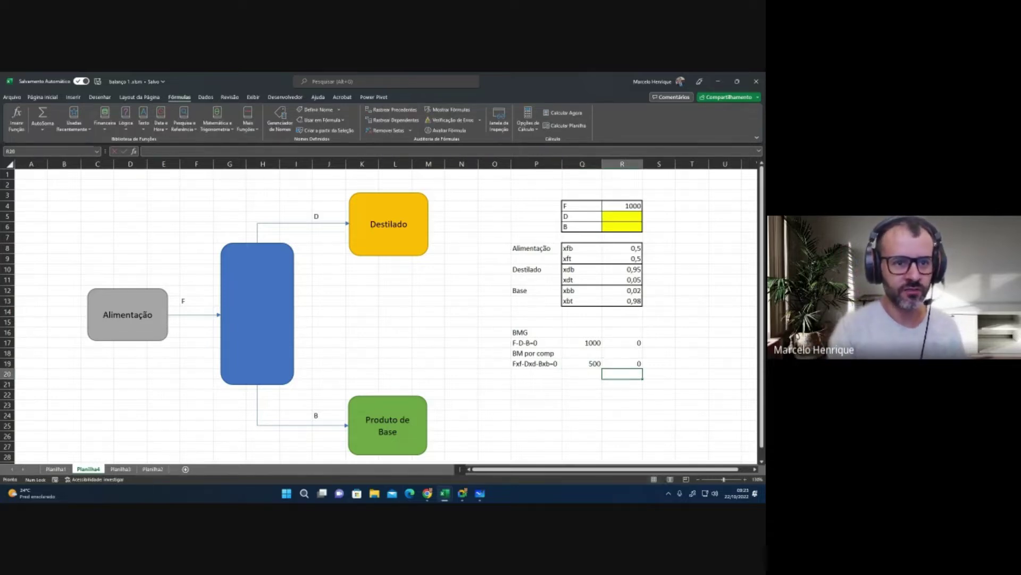
key(Left)
key(Left)
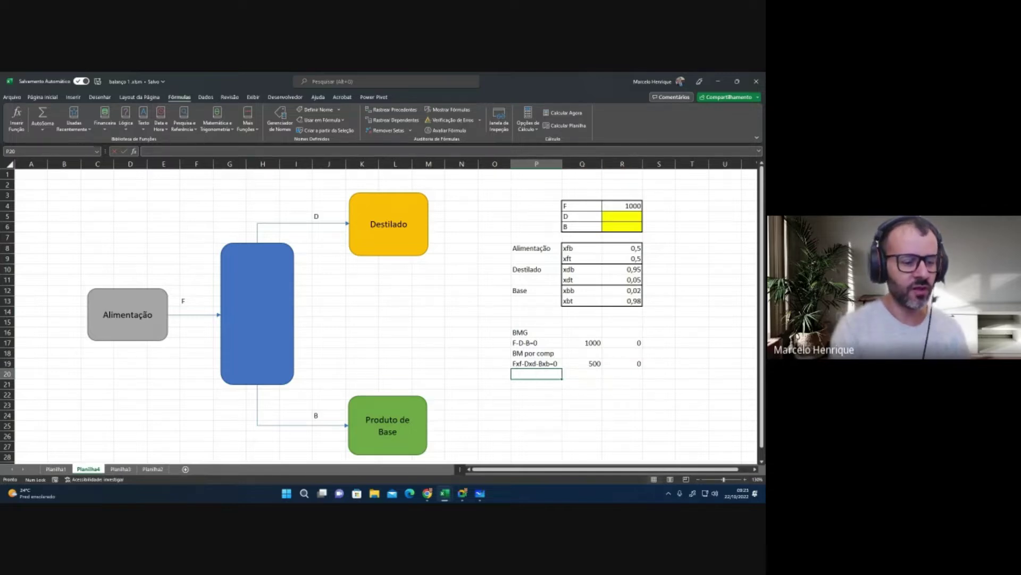
text(F)
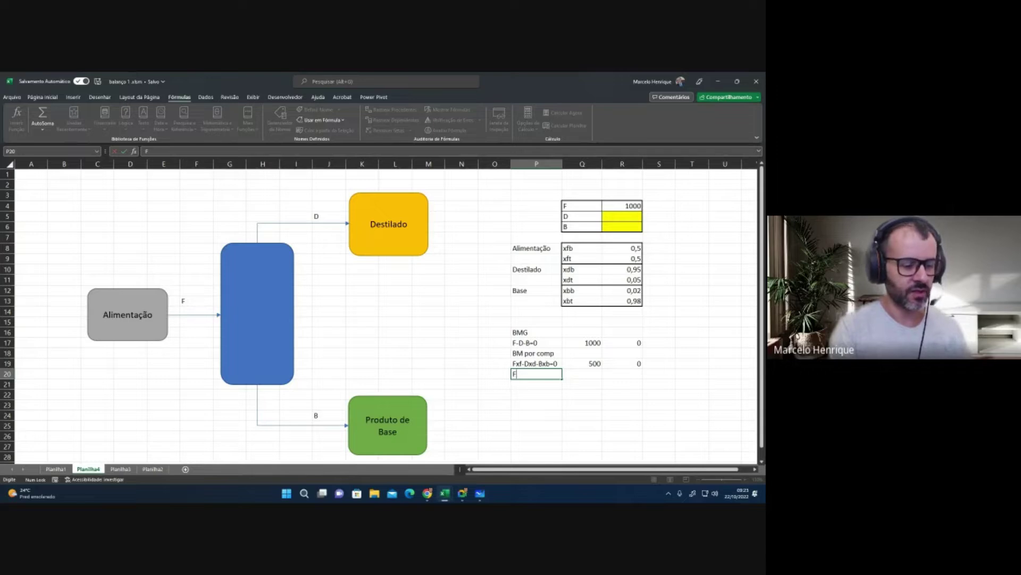
key(Escape)
Step: Enter the toluene balance formula =F*xft-D*xdt-B*xbt in Q20 and its target value 0 in R20
key(Right)
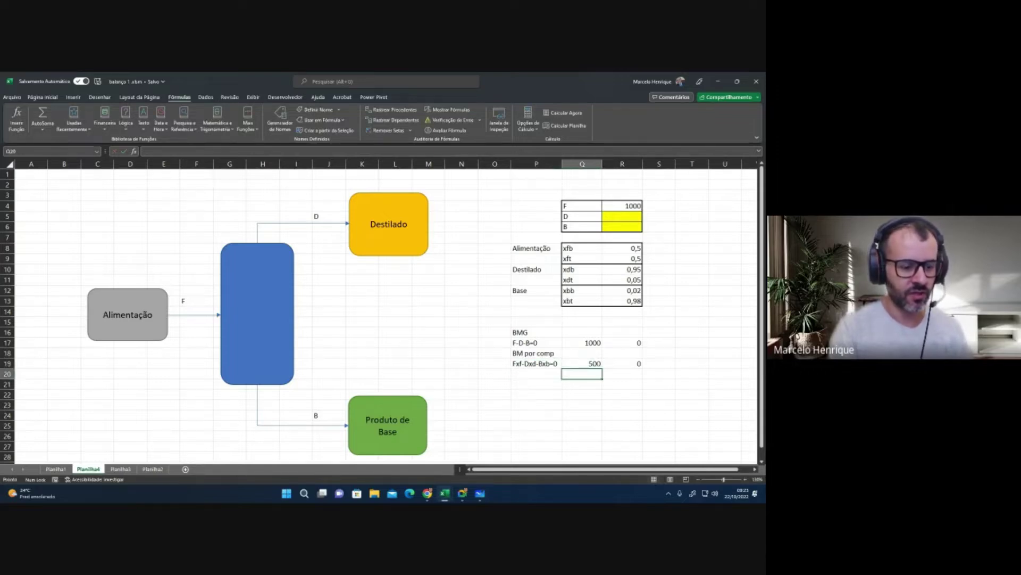
text(=)
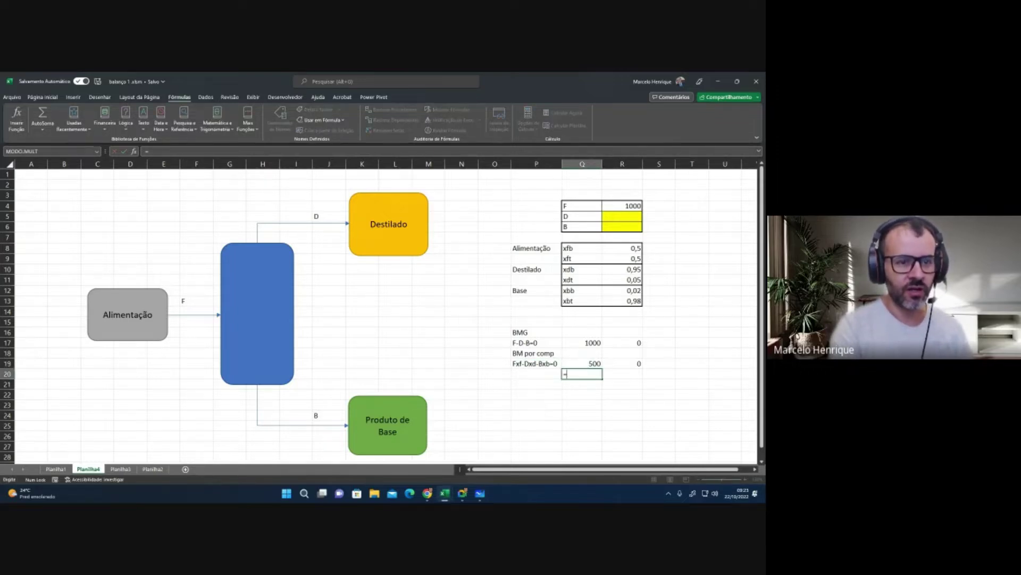
text(Fxf)
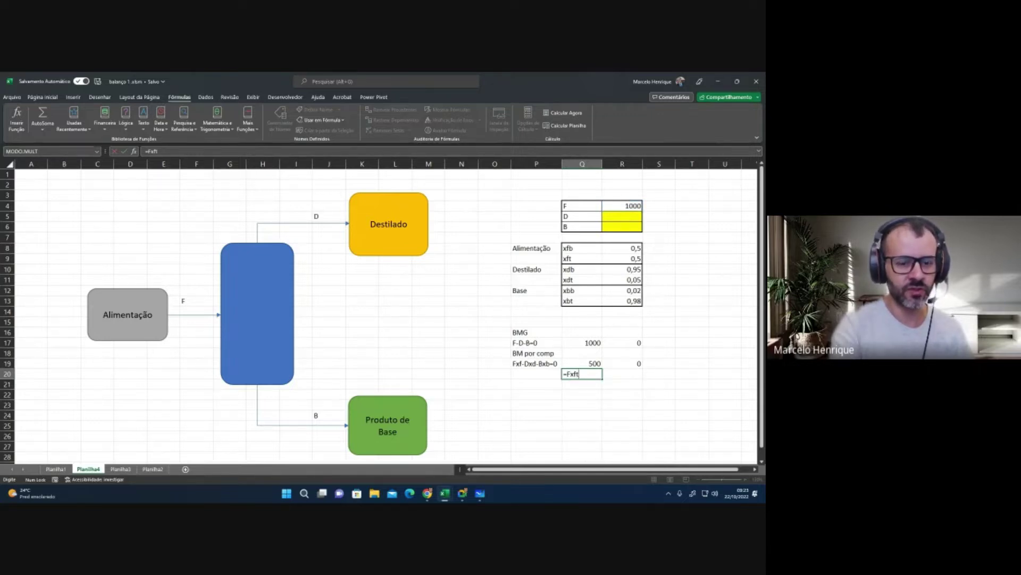
text(t)
key(BackSpace)
key(BackSpace)
key(BackSpace)
text(*)
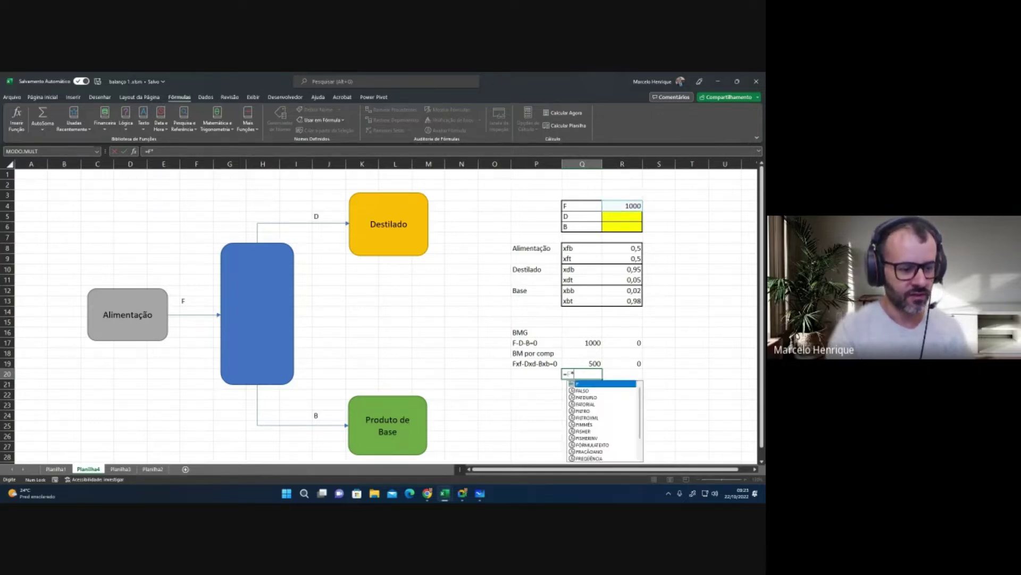
text(xft-)
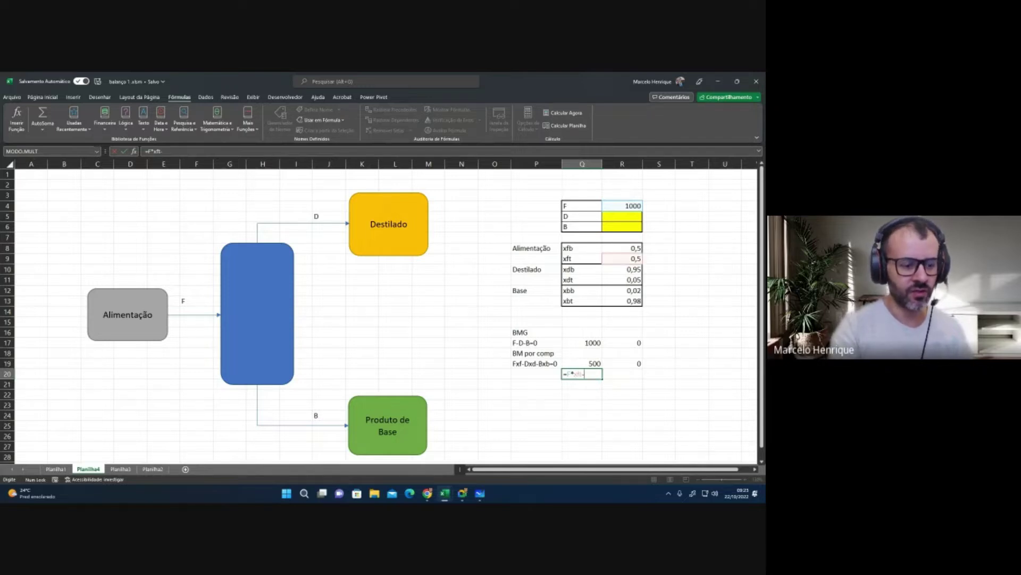
text(D*)
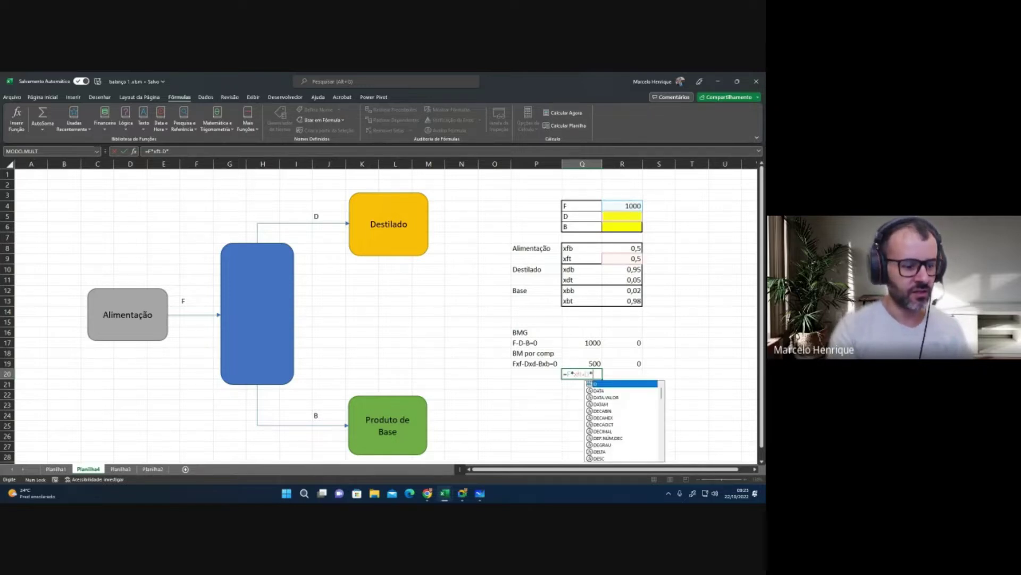
text(xdt)
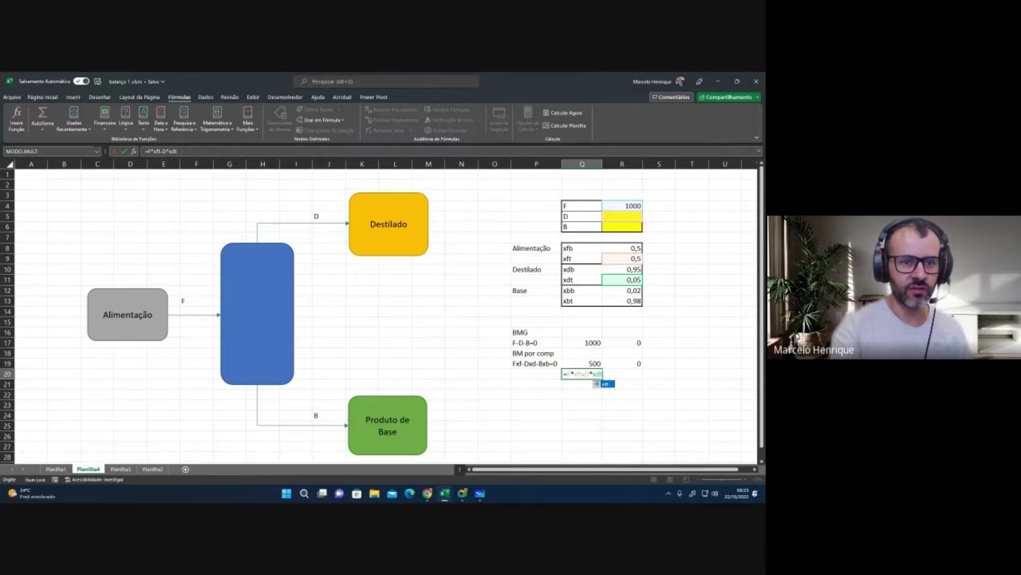
text(-B*)
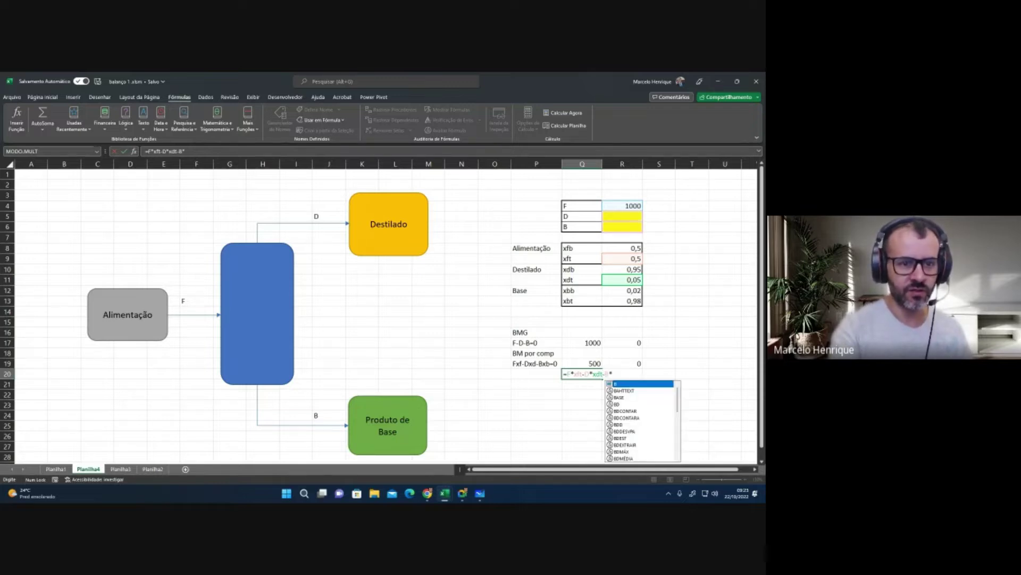
text(xd)
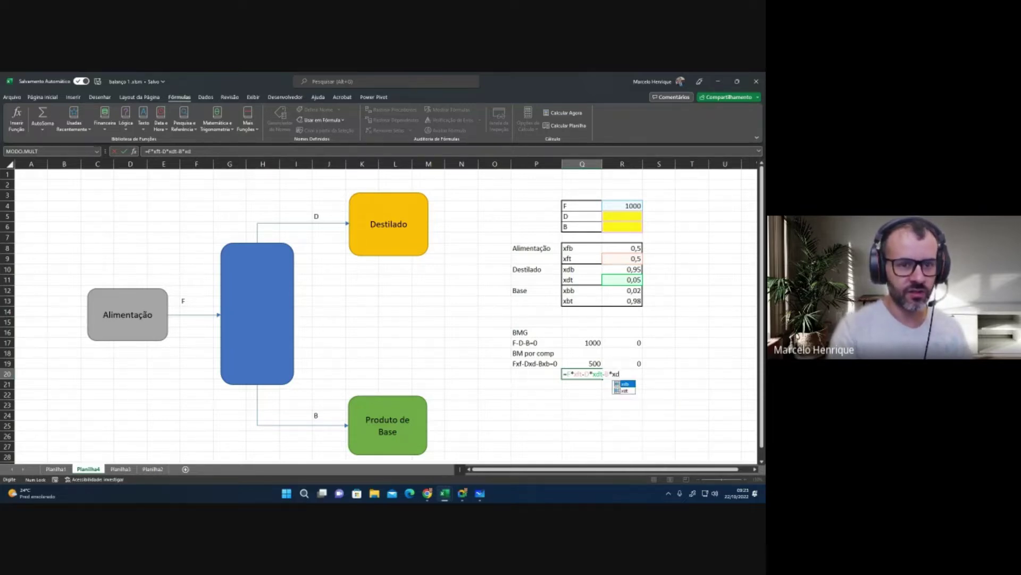
key(BackSpace)
text(bt)
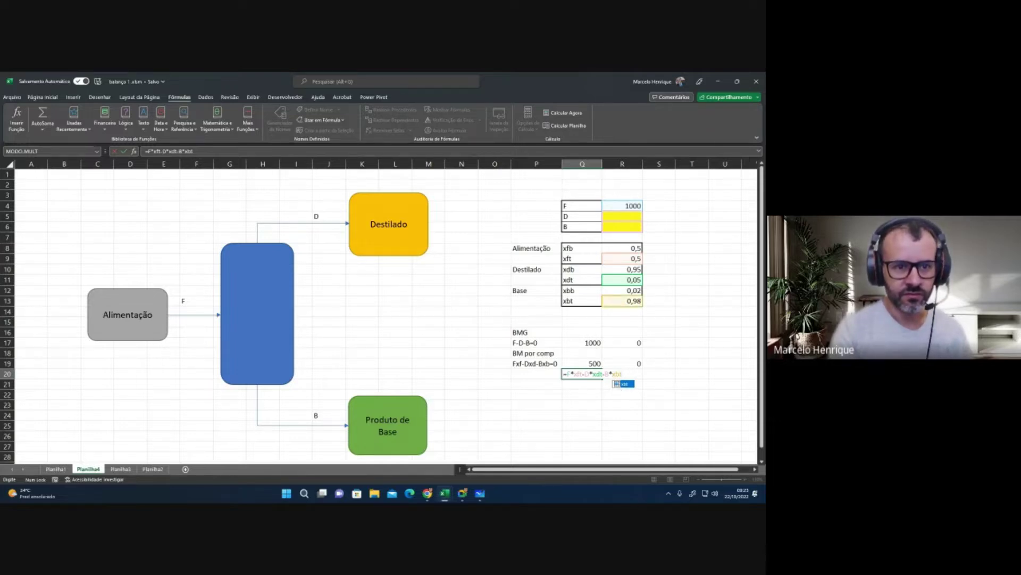
key(Tab)
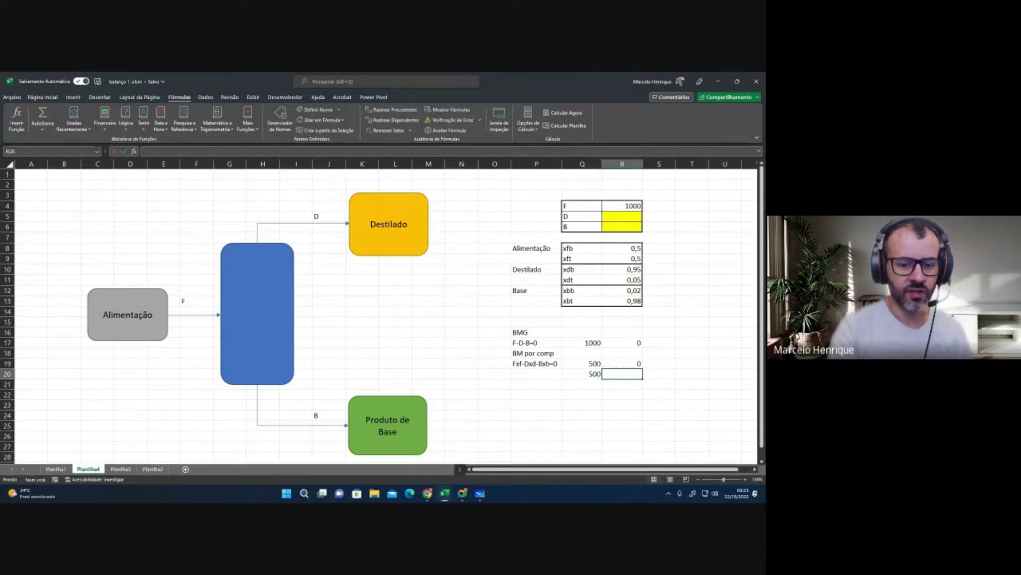
text(0)
key(Return)
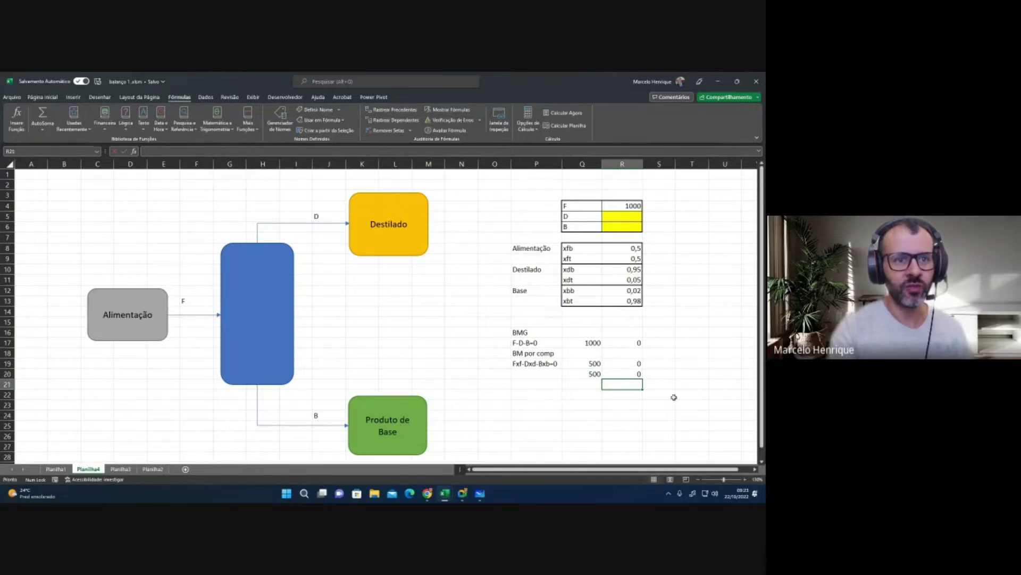
Step: Enter 1 as the starting guess for both unknown flows D and B in the yellow cells R5 and R6
click(634, 216)
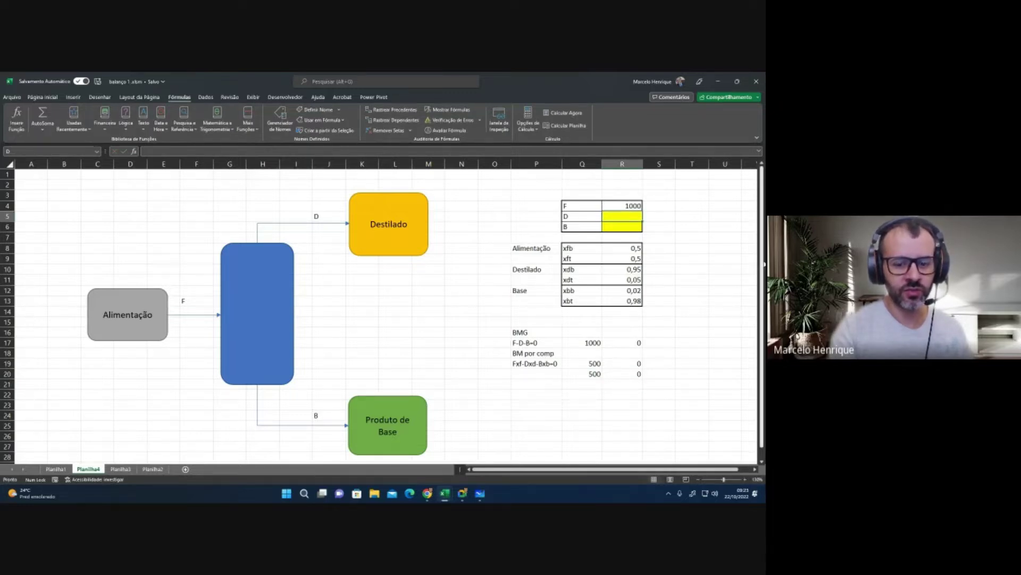
text(1)
key(Return)
text(1)
key(Return)
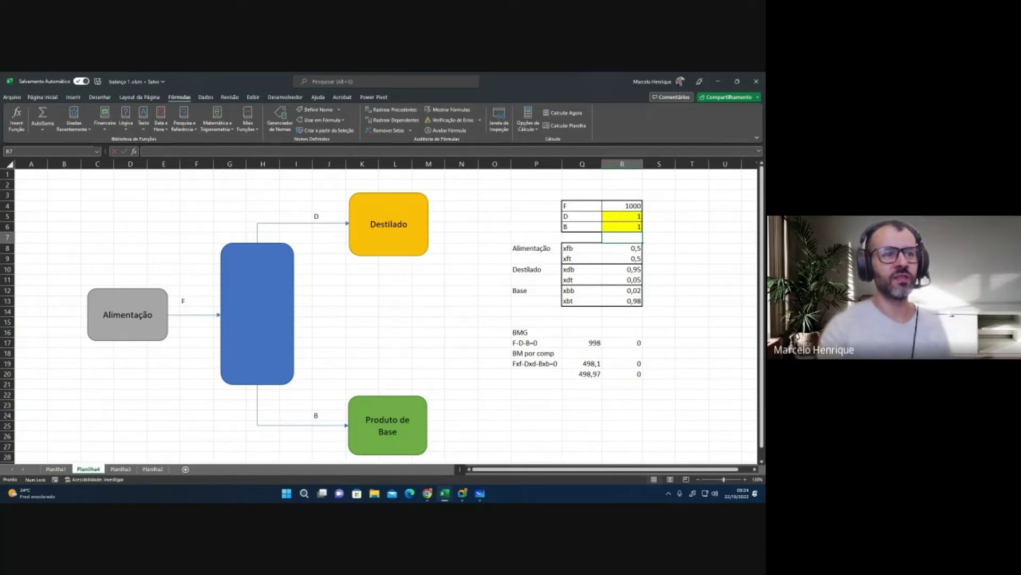
drag(633, 219, 633, 226)
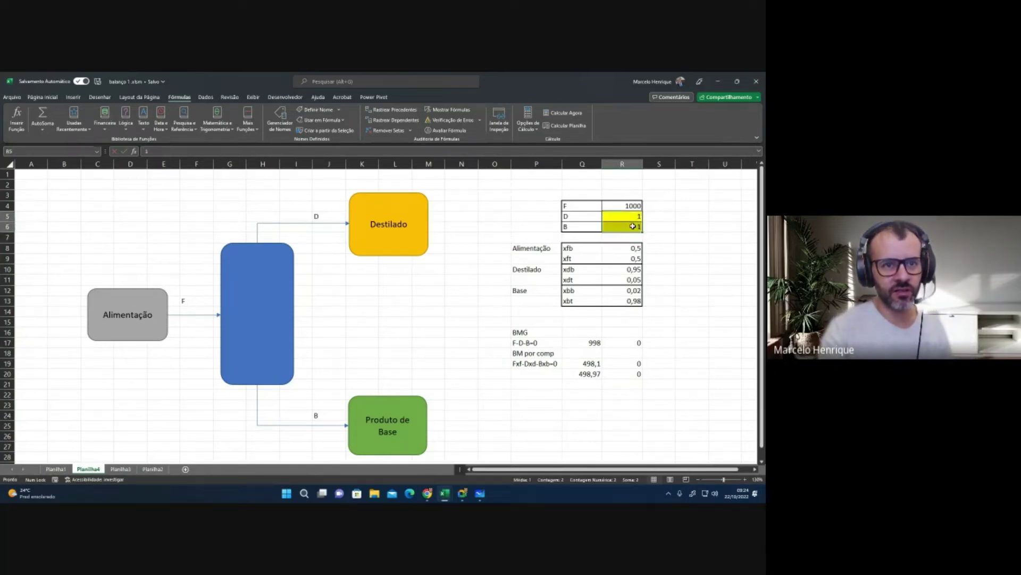
click(582, 384)
click(462, 493)
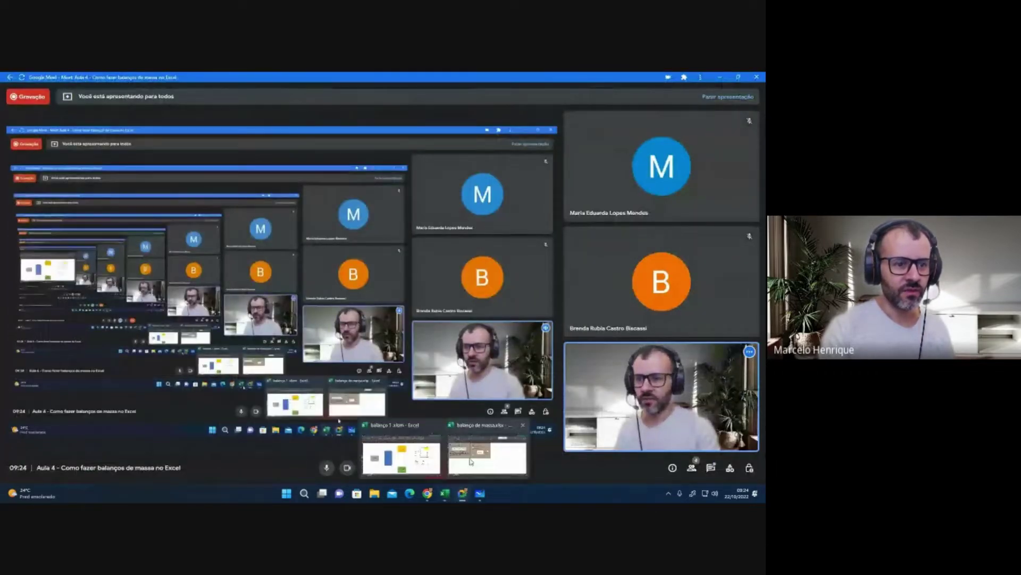
click(402, 457)
click(516, 424)
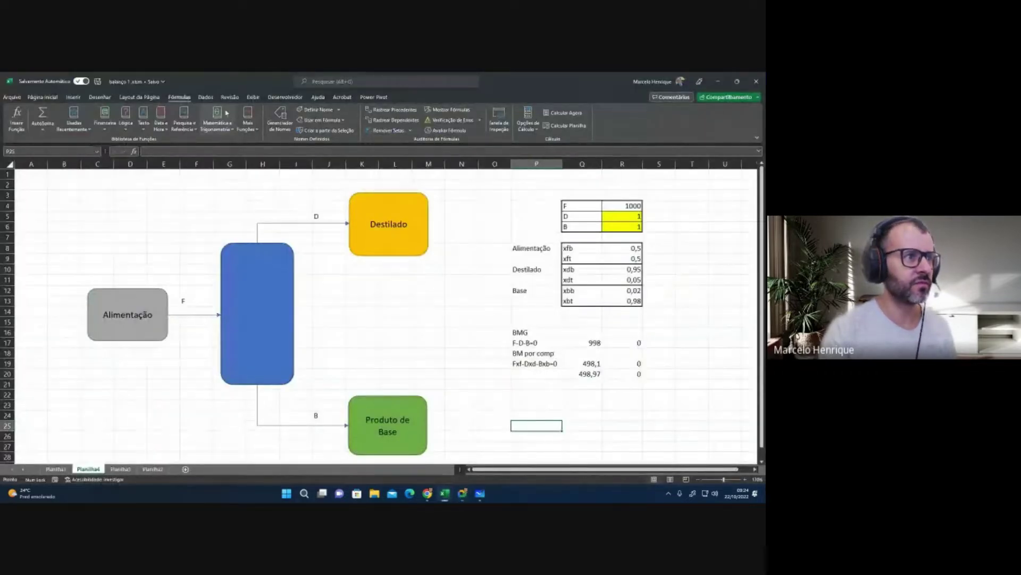
Step: Make sure the Solver add-in is enabled in Excel's list of available add-ins and confirm the selection
click(206, 97)
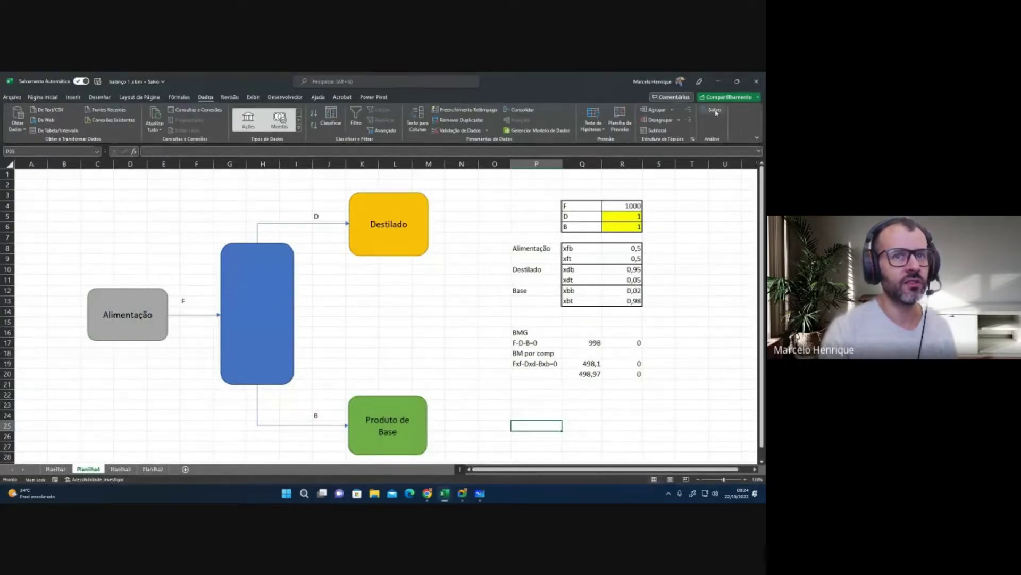
click(6, 99)
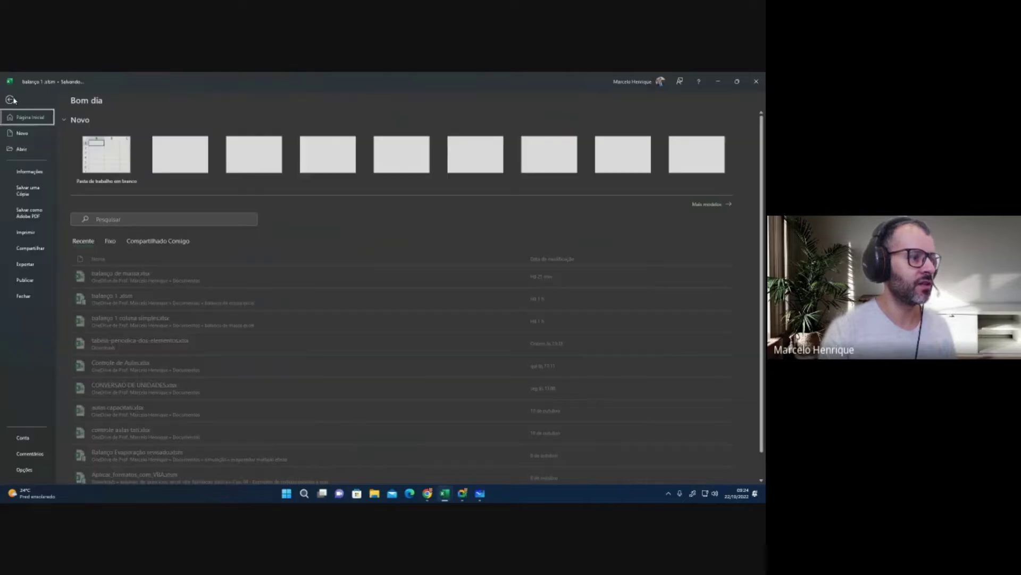
click(21, 469)
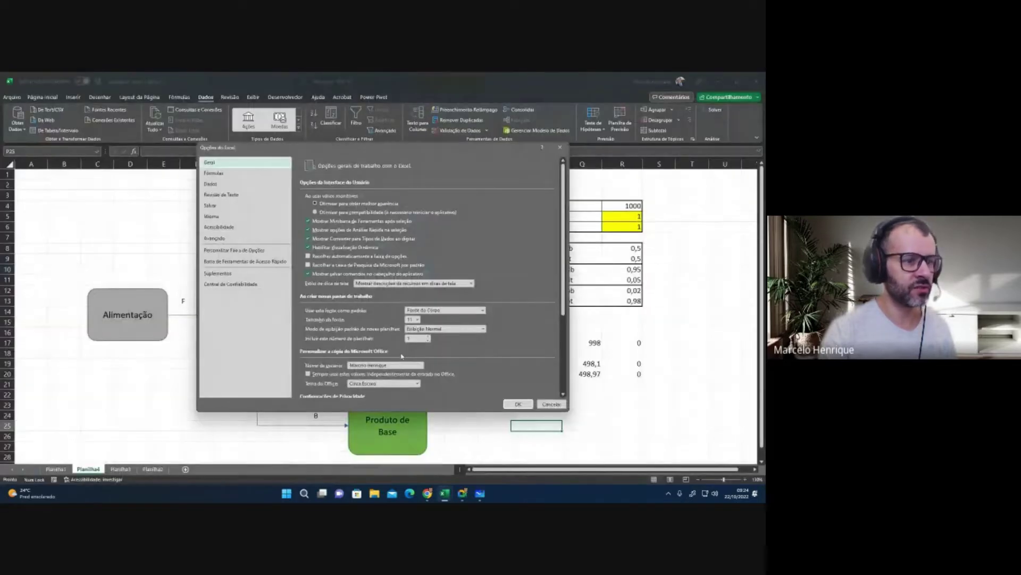
scroll(346, 348, down, 2)
scroll(346, 349, down, 1)
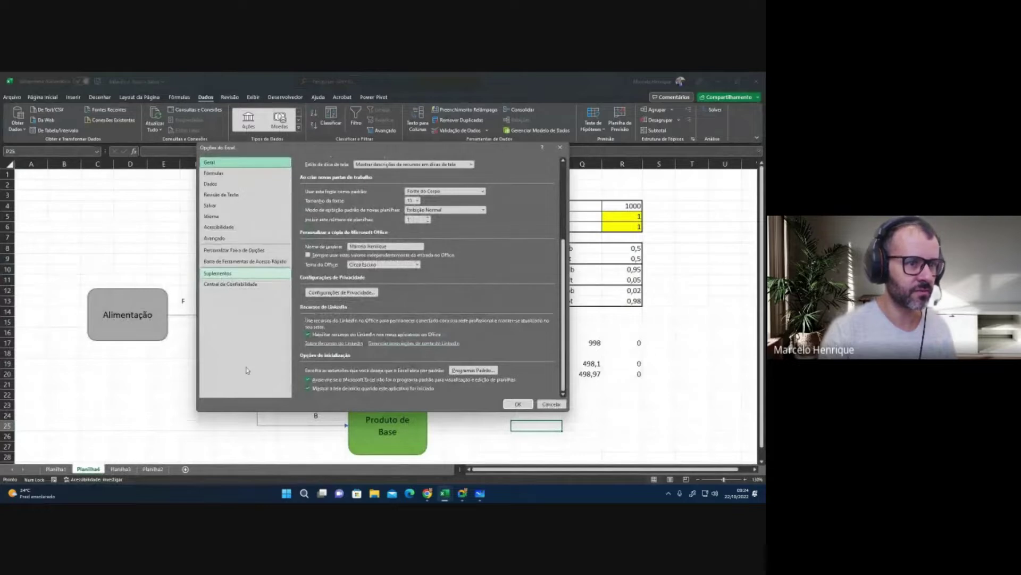
click(221, 274)
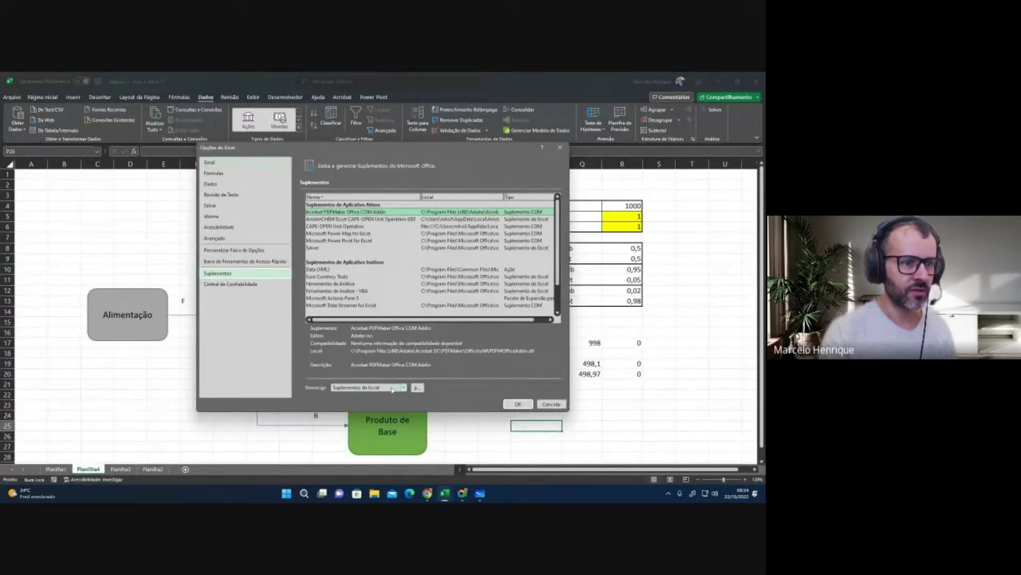
click(417, 387)
click(117, 252)
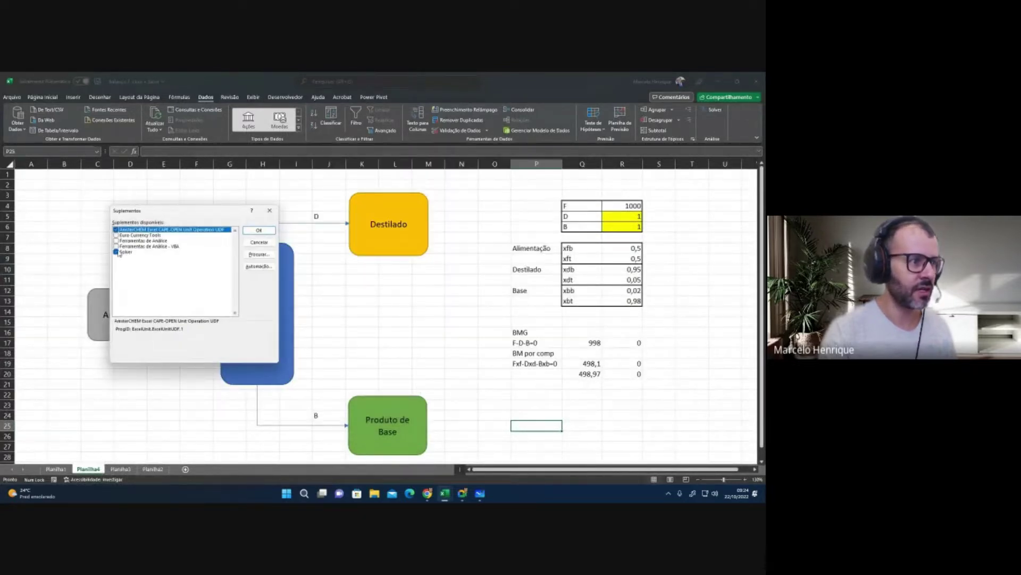
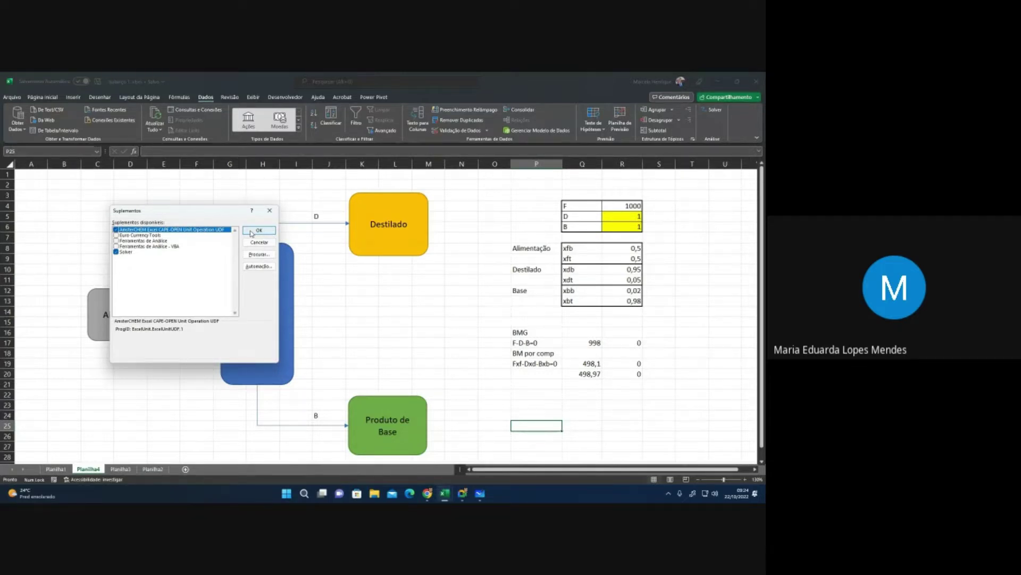
click(252, 233)
click(362, 322)
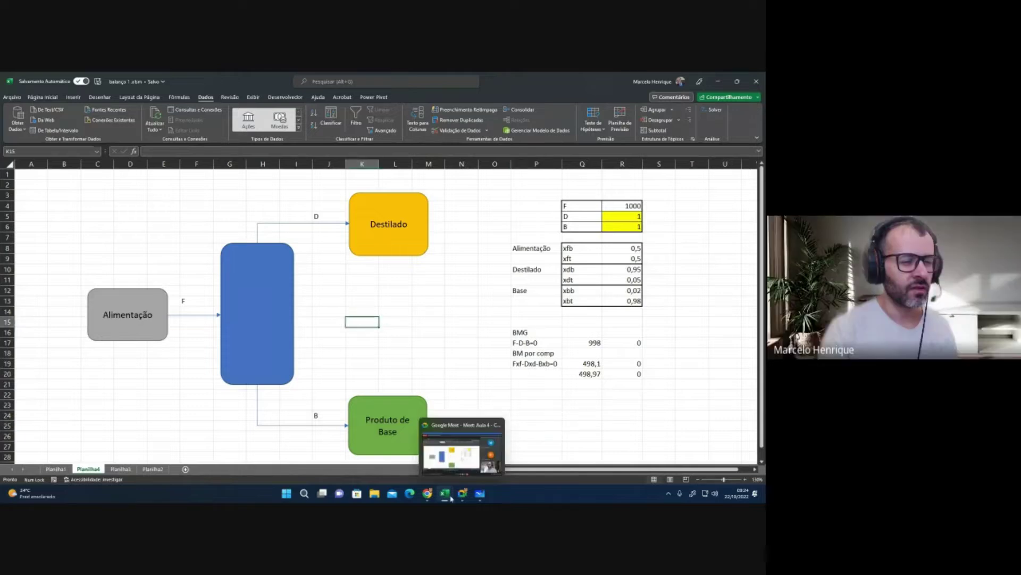
mouse_move(443, 495)
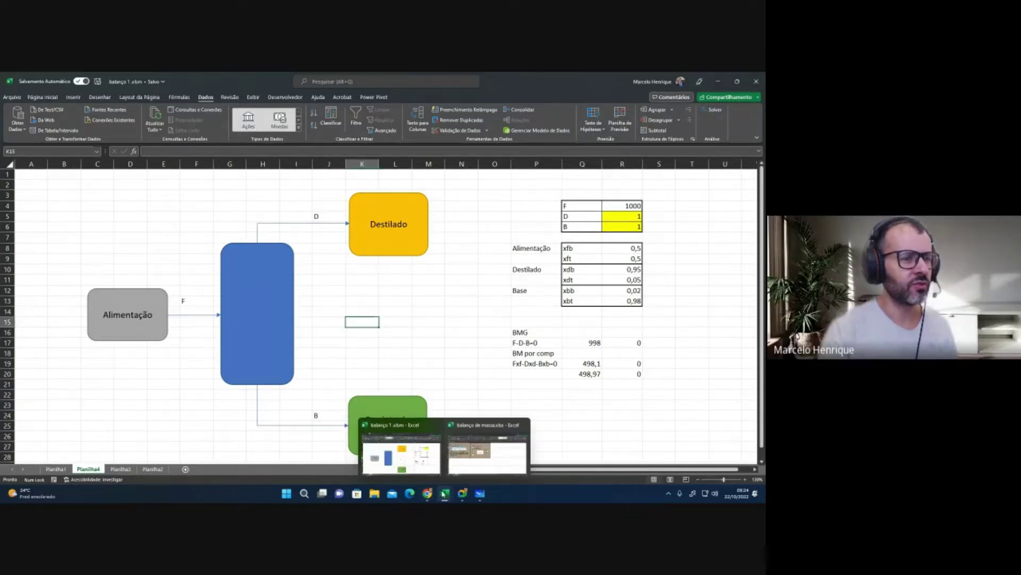
mouse_move(423, 470)
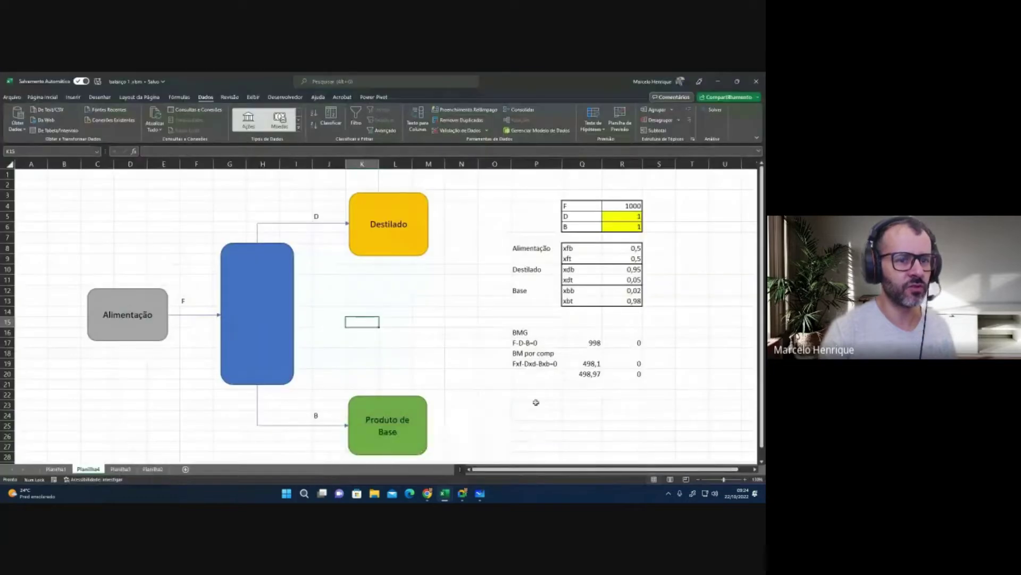
click(537, 404)
scroll(537, 409, down, 1)
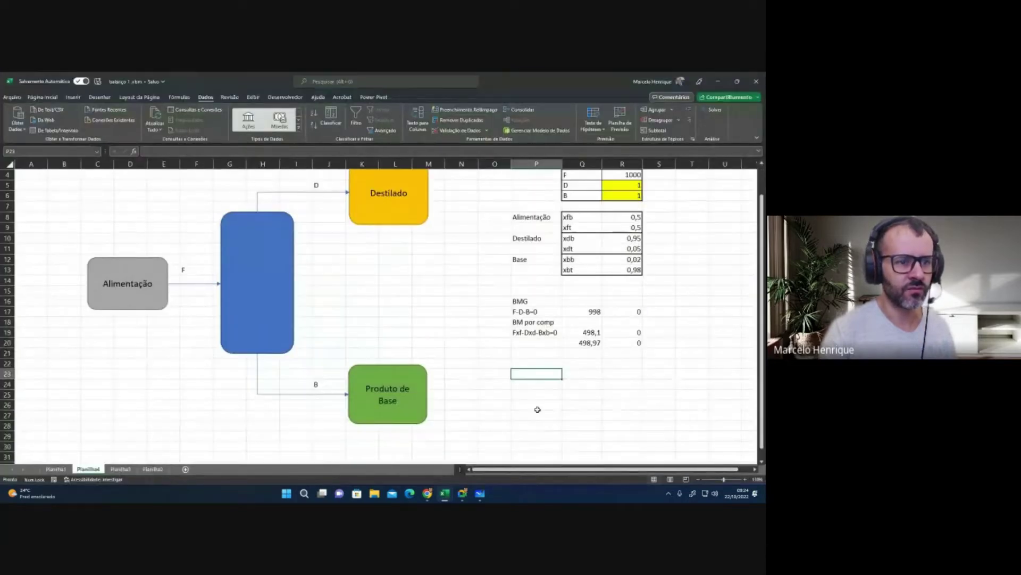
scroll(537, 409, up, 1)
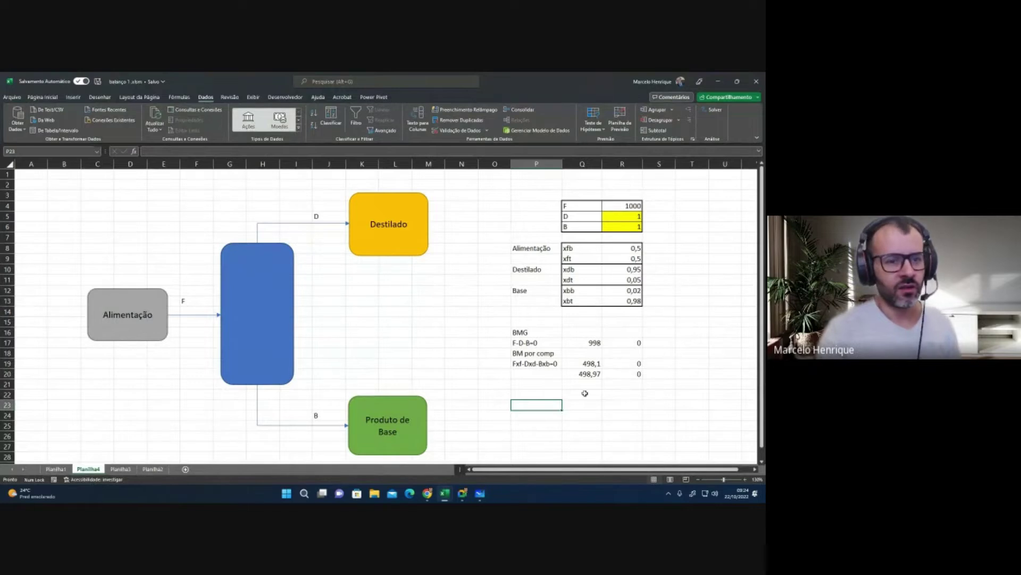
Step: Set up Solver with the global balance cell Q17 as objective at a value of 0, changing the D and B cells R5:R6
click(714, 113)
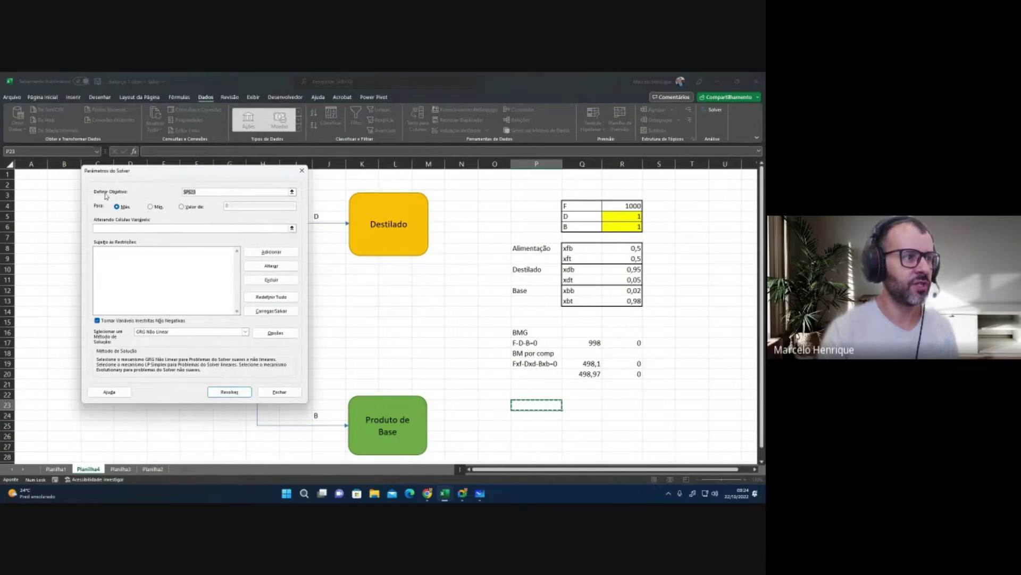
click(183, 207)
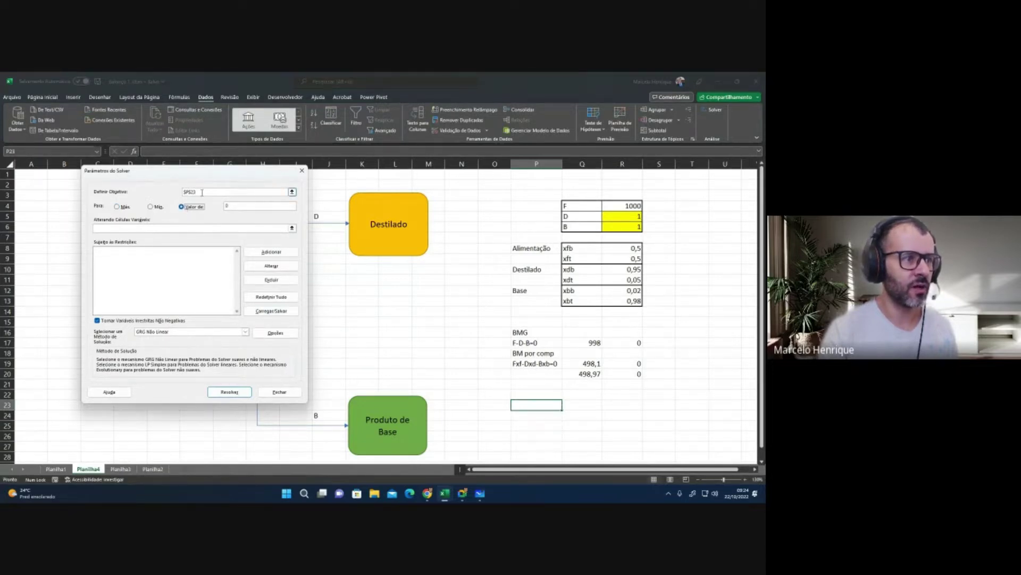
click(202, 192)
click(587, 343)
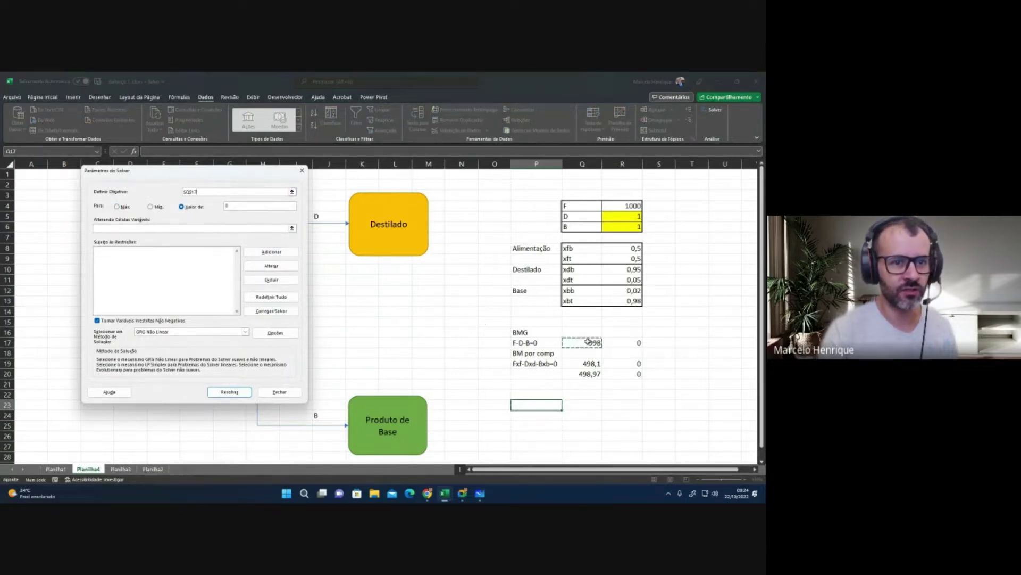
click(237, 207)
click(231, 207)
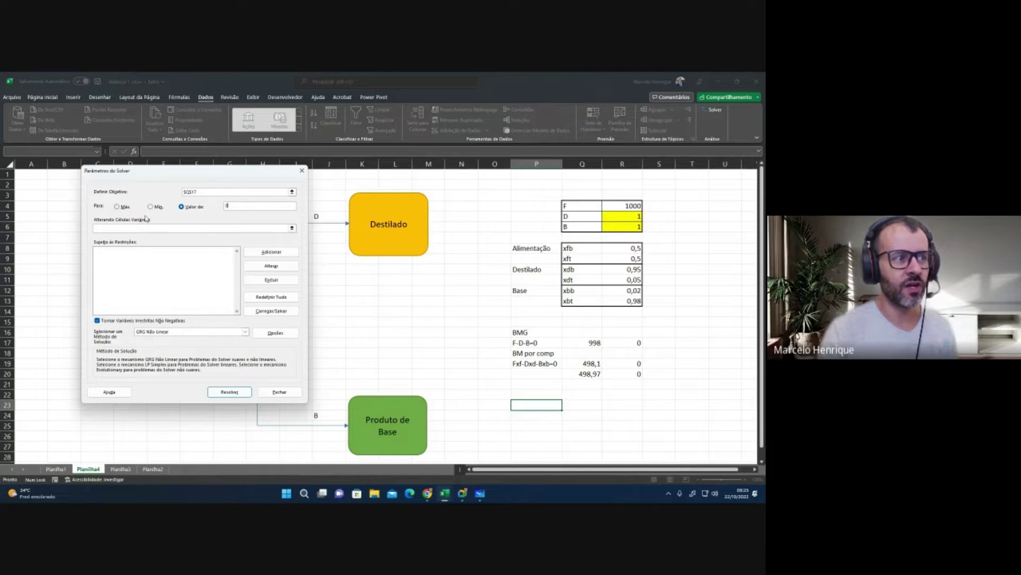
click(226, 230)
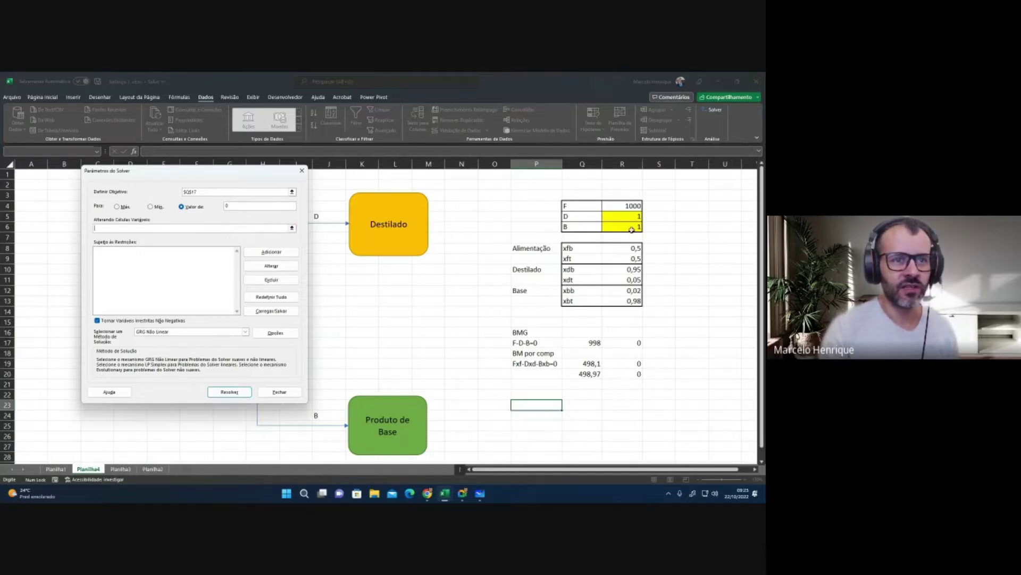
drag(638, 225, 636, 215)
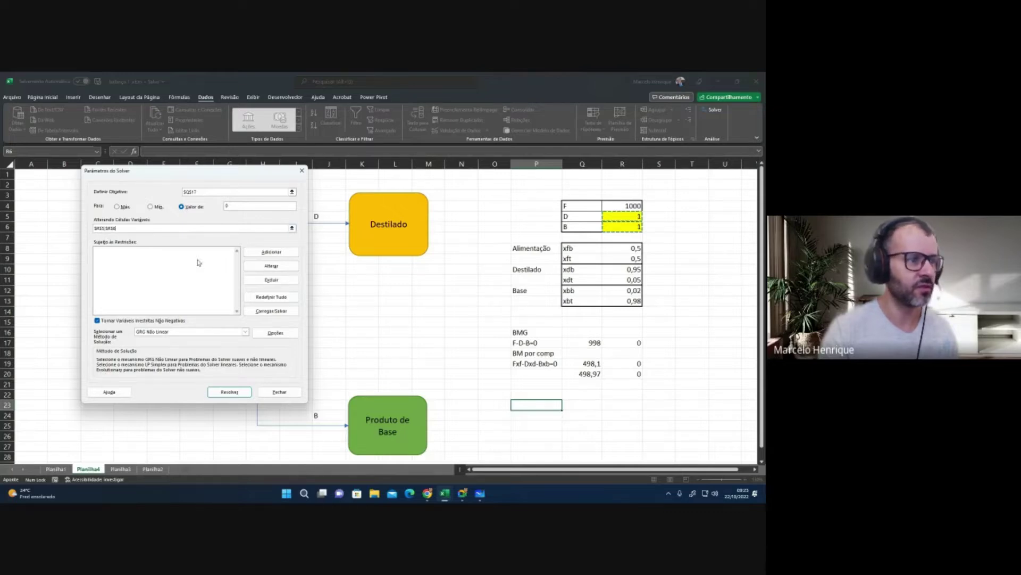
Step: Add a Solver constraint requiring the first component balance in Q19 to equal 0
click(257, 254)
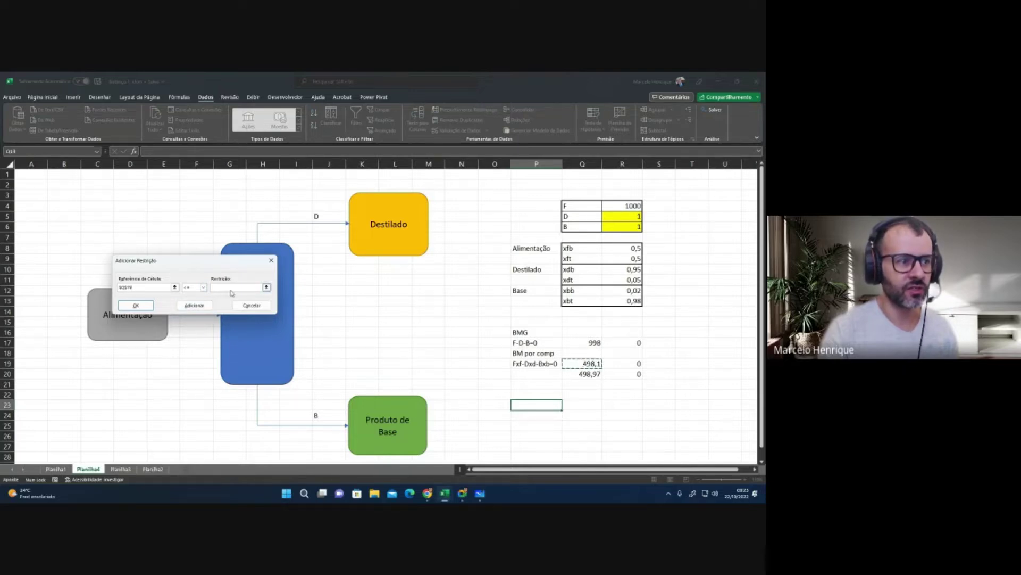
click(203, 288)
click(195, 300)
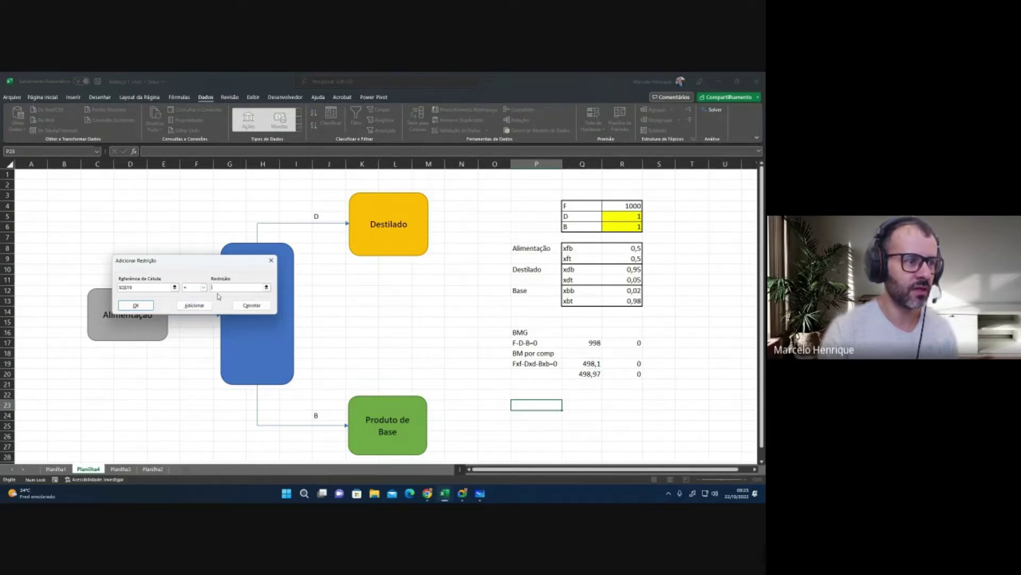
key(Tab)
text(0)
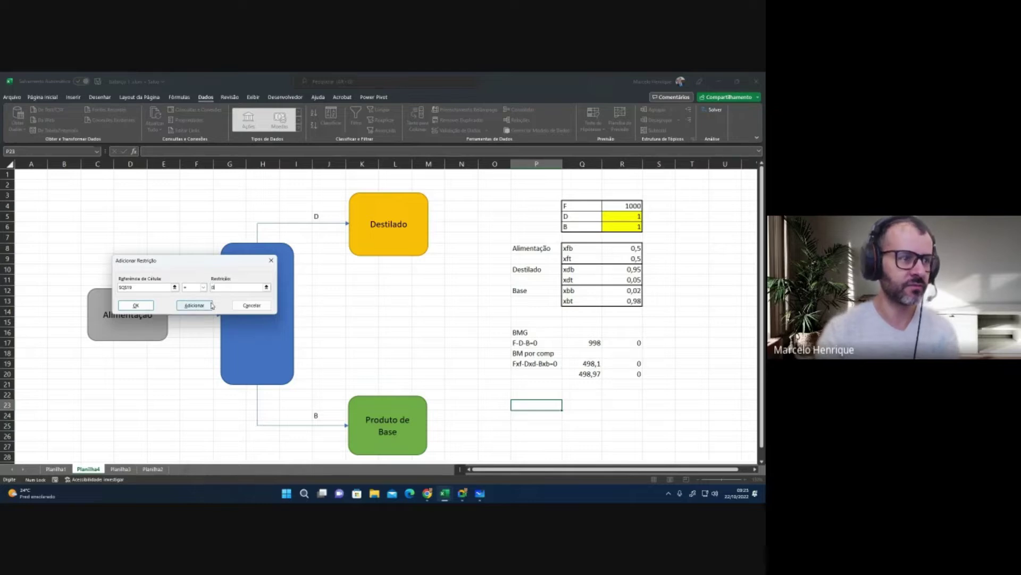
click(184, 309)
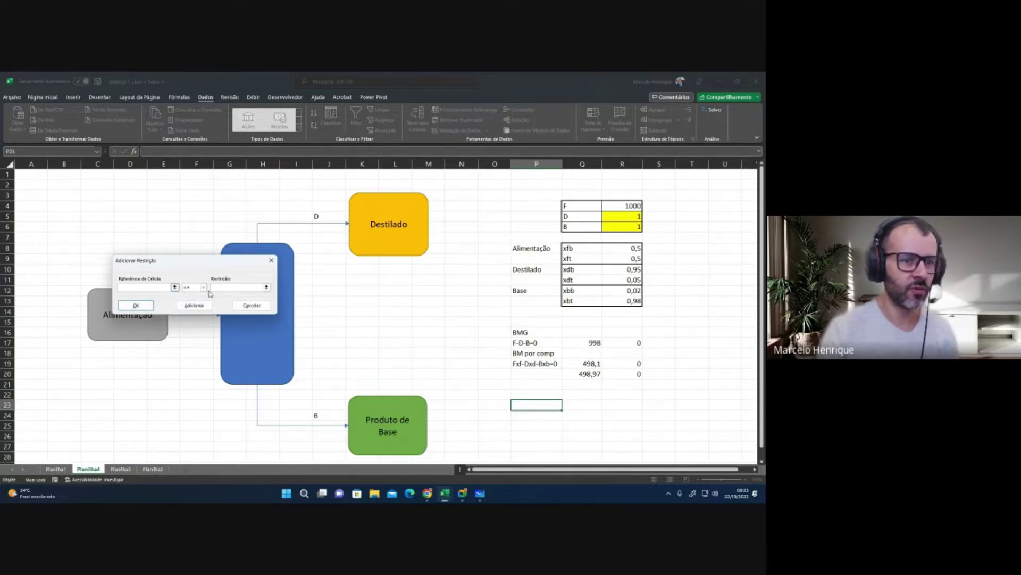
Step: Add a second Solver constraint setting the toluene balance in Q20 equal to 0 and return to the Solver parameters
click(584, 373)
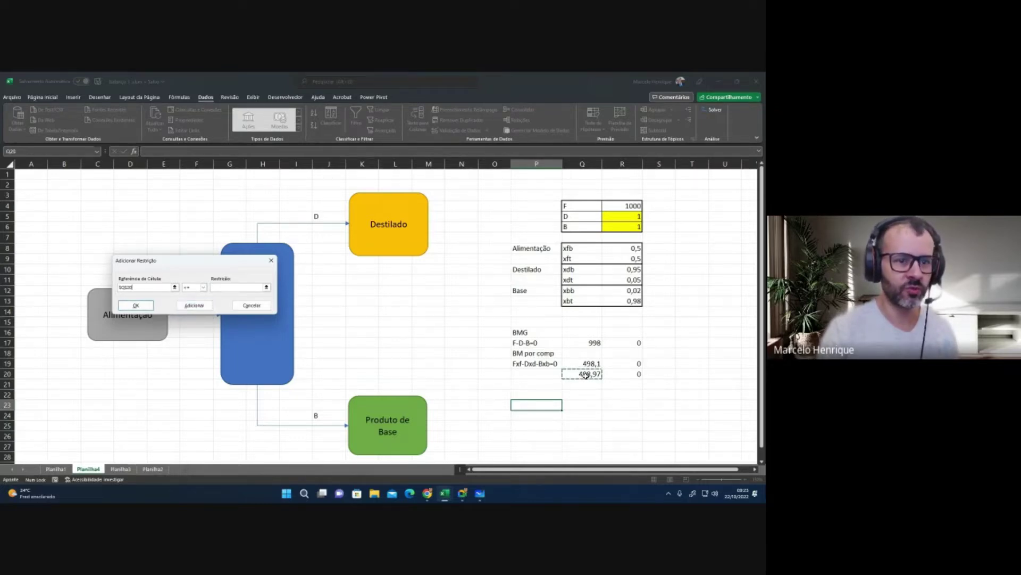
click(203, 287)
click(194, 300)
key(Tab)
text(0)
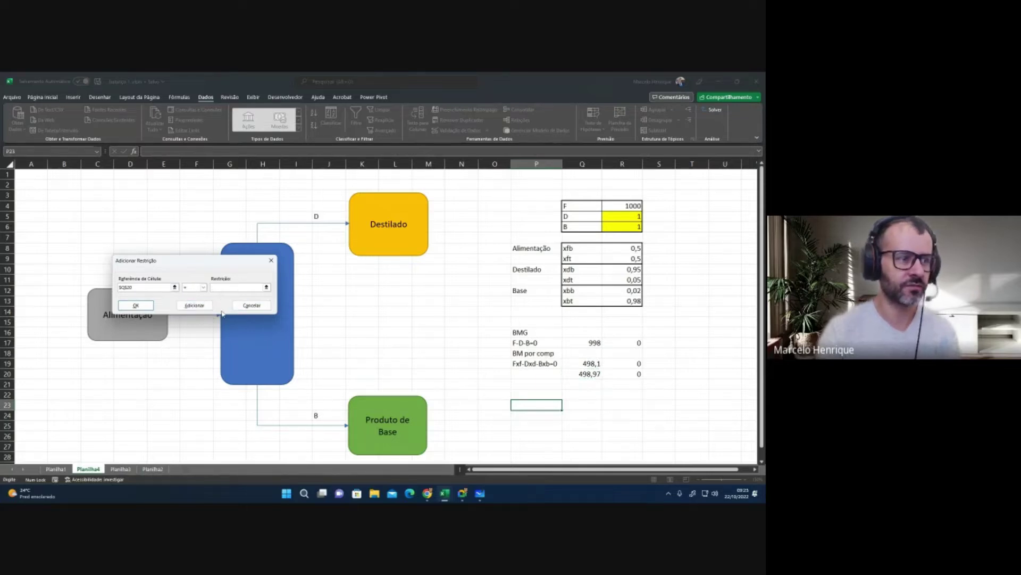
click(136, 305)
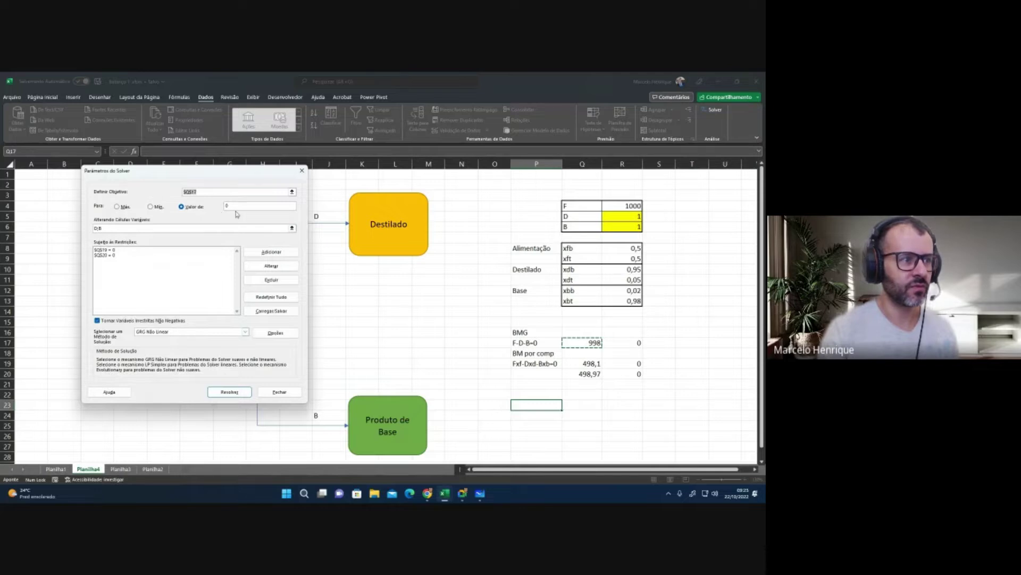
Step: Solve the model with the GRG Não Linear method, keep the Solver solution and return to the Solver parameters
click(105, 226)
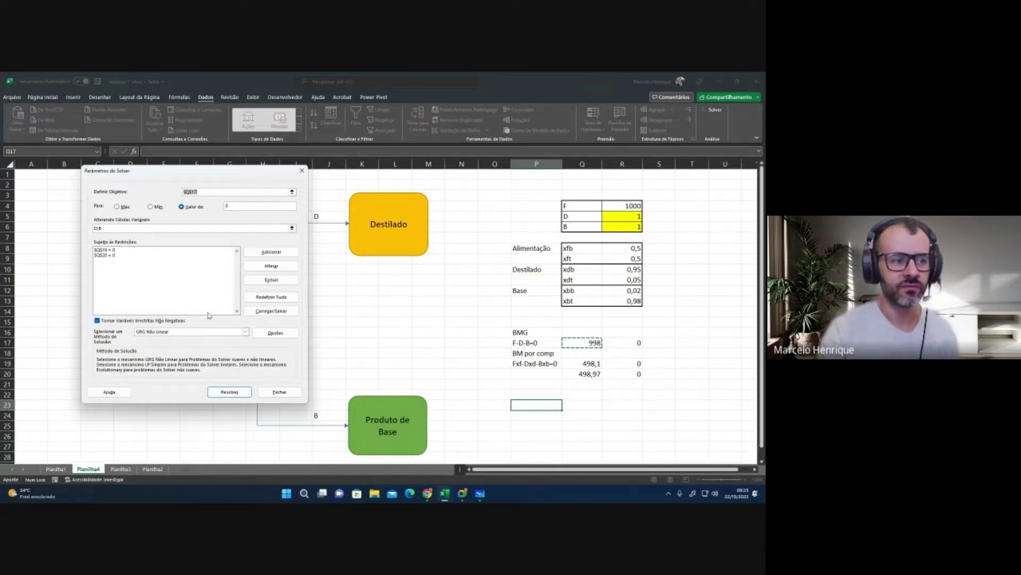
click(229, 391)
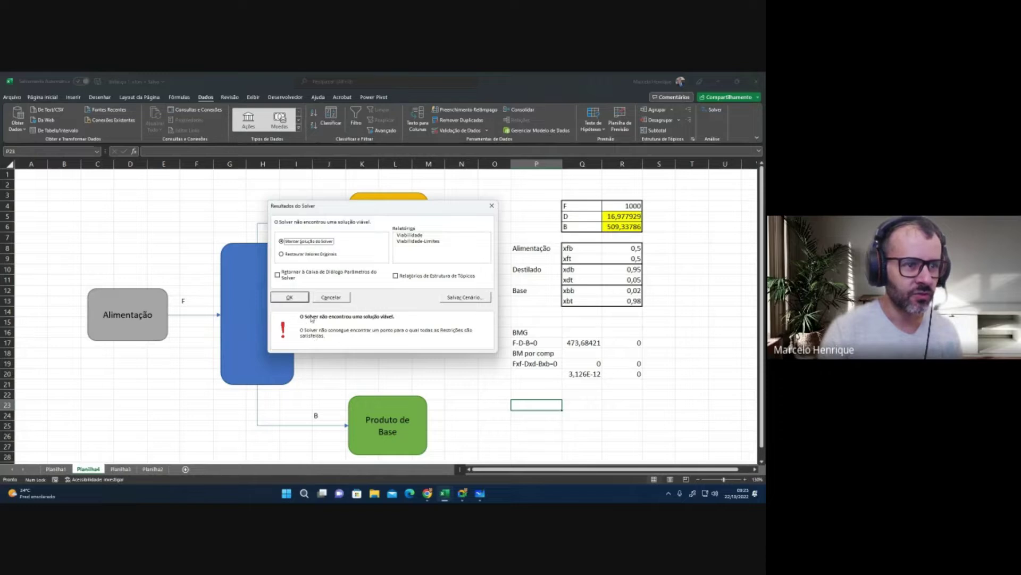
click(286, 277)
click(290, 297)
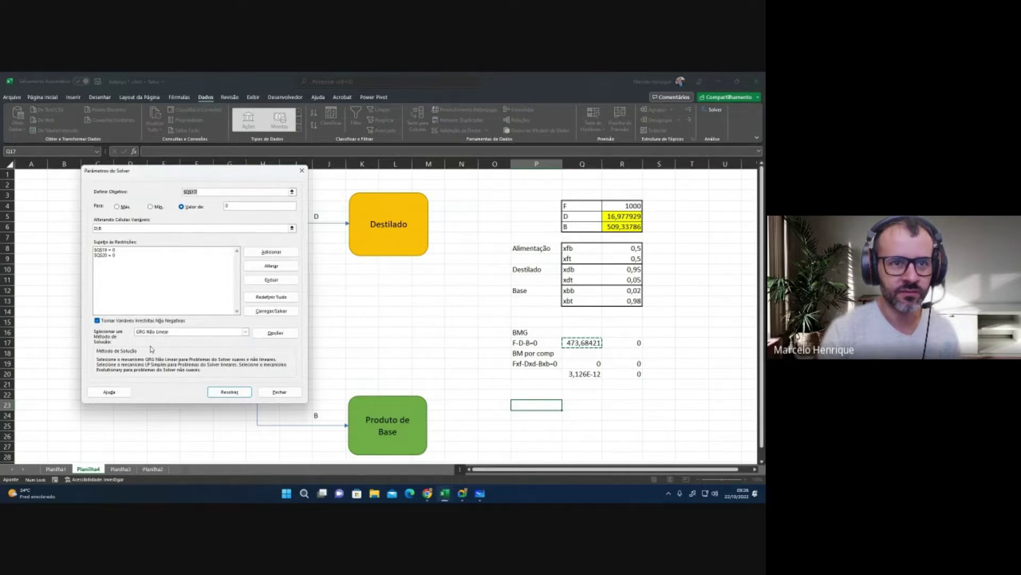
Step: Run Solver once more from the current D and B values, keep its solution and close the Solver parameters
click(230, 391)
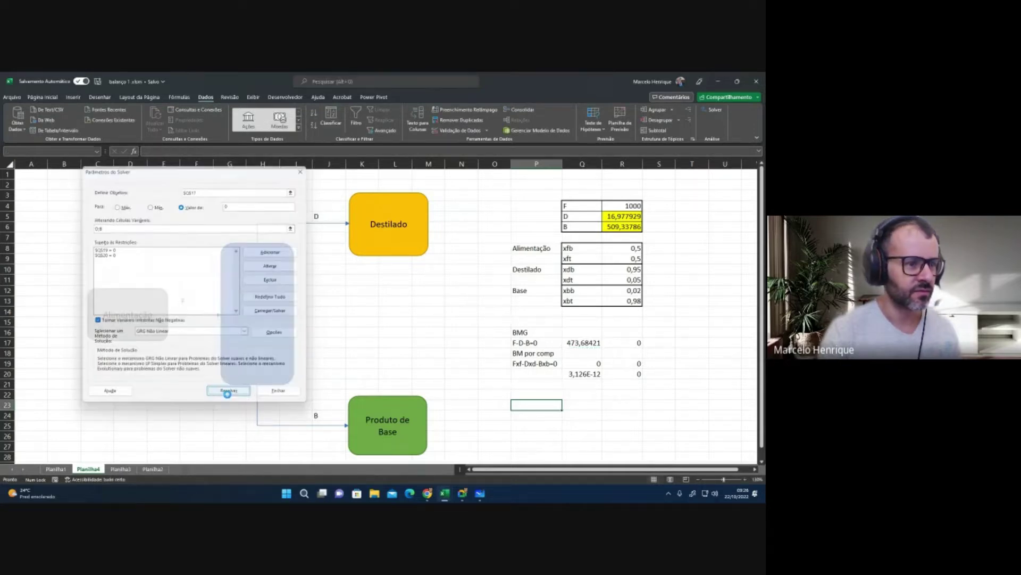
click(290, 297)
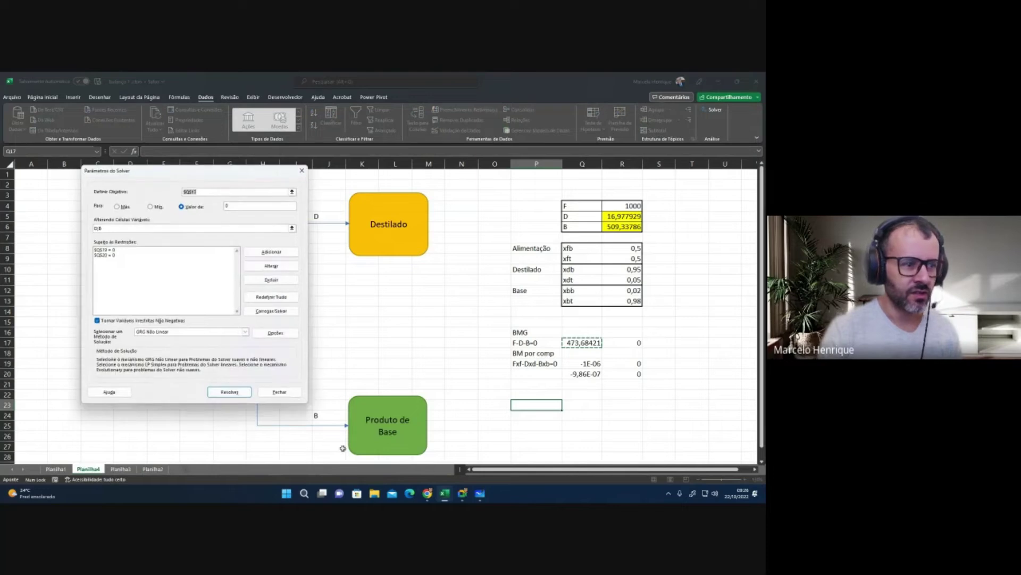
click(280, 391)
Step: Examine the finished balance on sheet Planilha1, checking the benzene balance formula in S17 against the new model
click(56, 469)
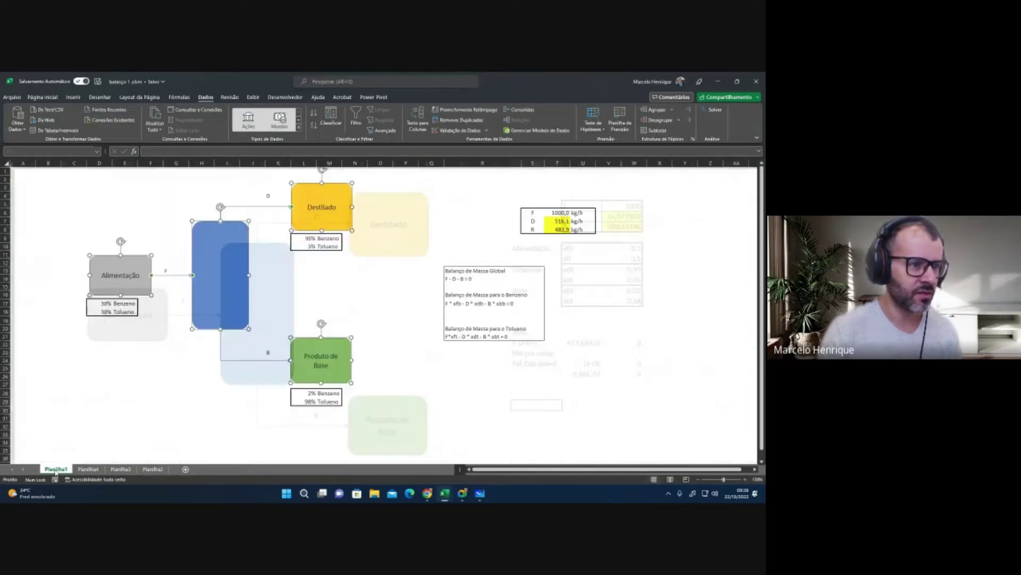
click(541, 368)
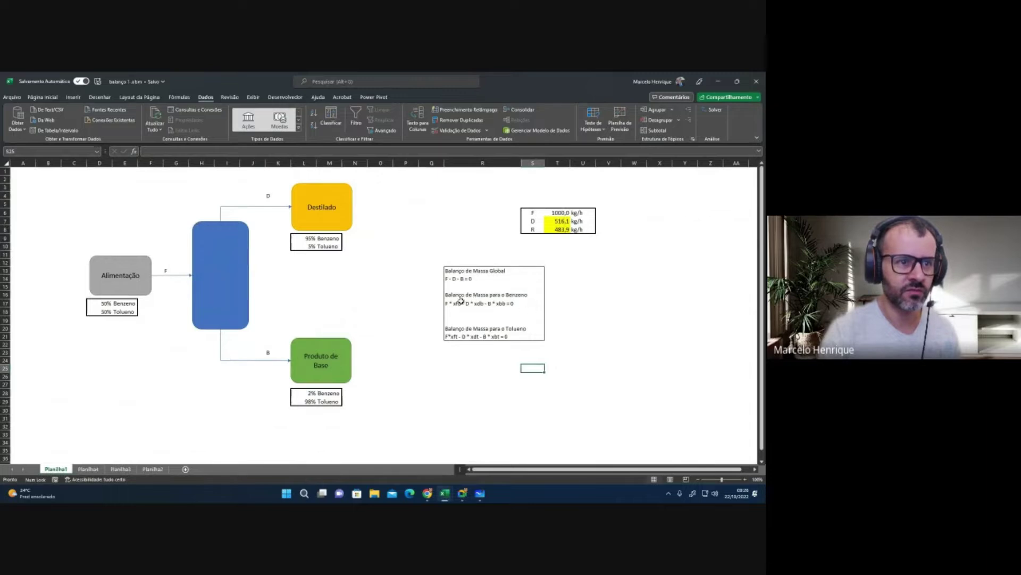
key(Up)
key(Up)
key(Up)
key(Up)
key(Up)
key(Up)
key(Up)
key(Up)
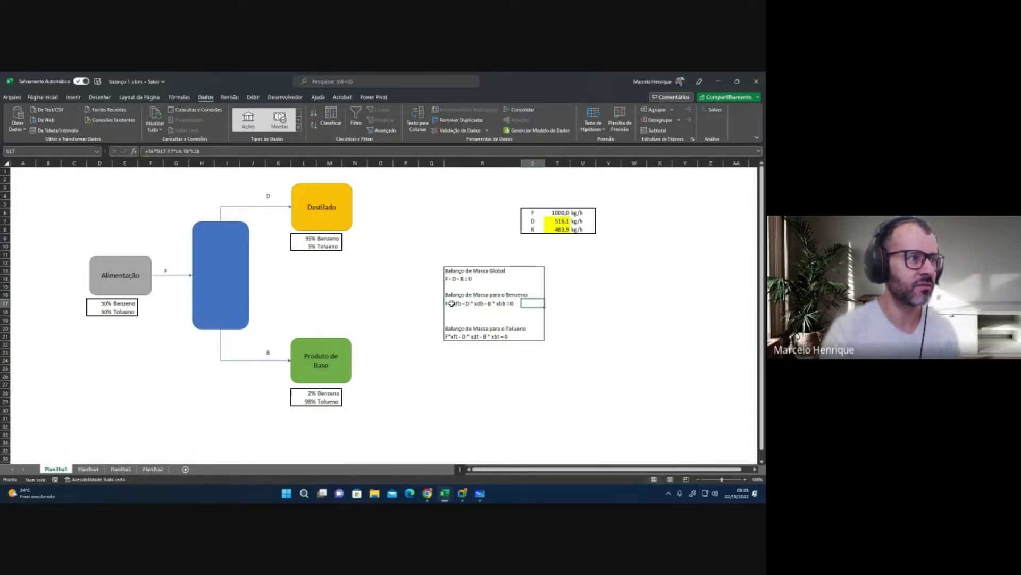
Step: Check the toluene balance formula in S21 on Planilha1 against the balance formulas in Q20 and Q17 on Planilha4
key(Down)
key(Down)
key(Down)
key(Down)
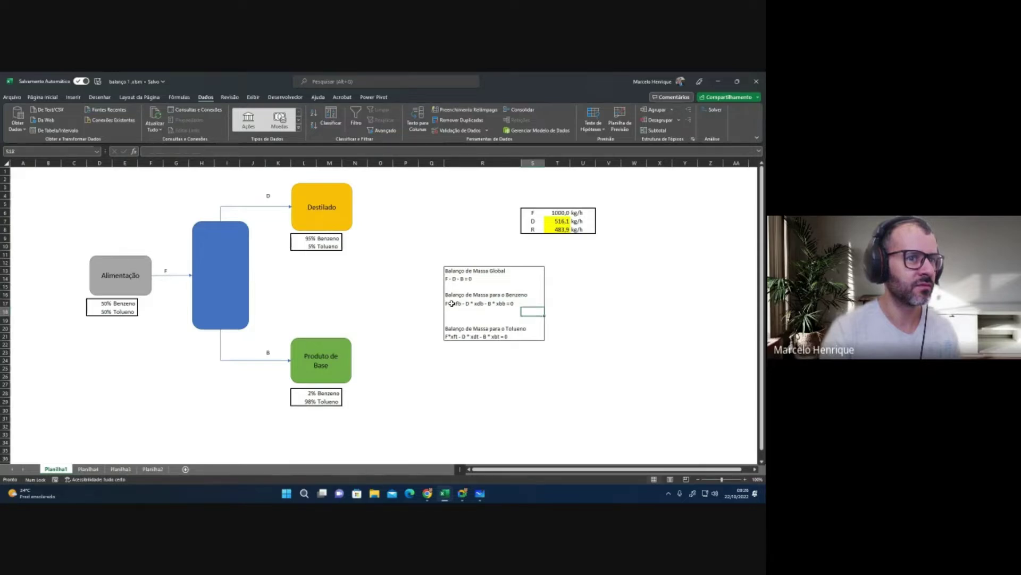
key(Right)
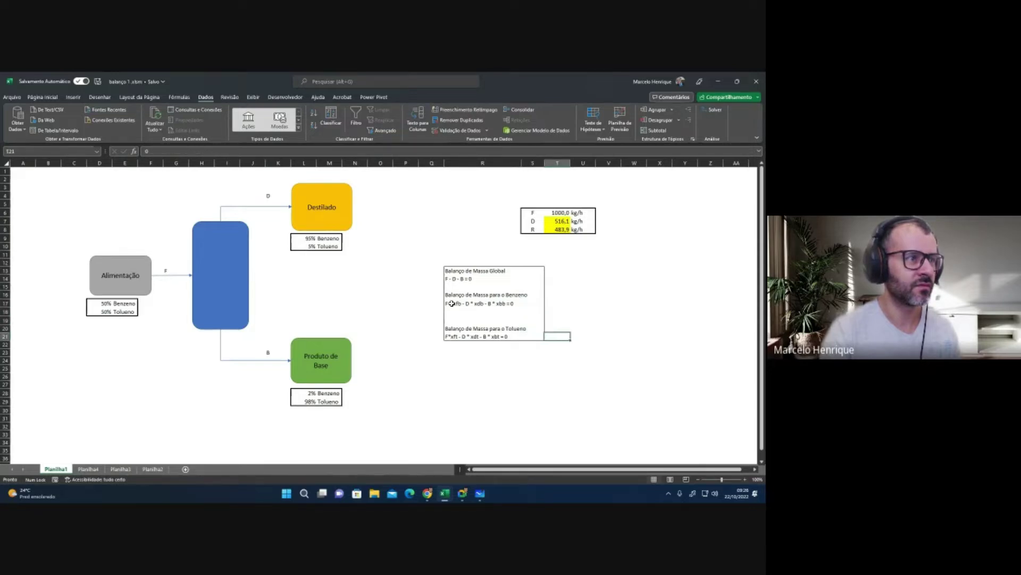
key(Left)
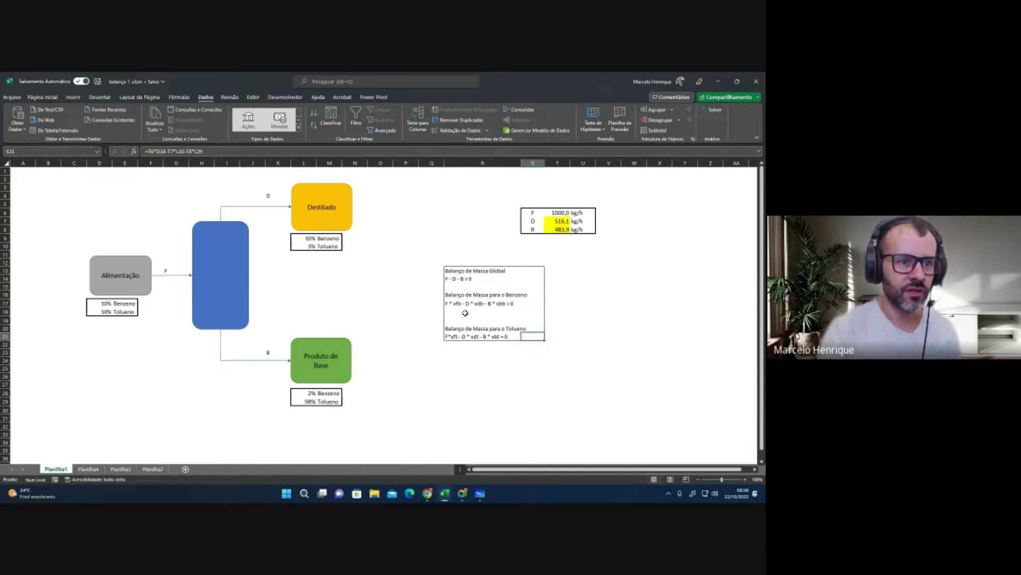
click(88, 469)
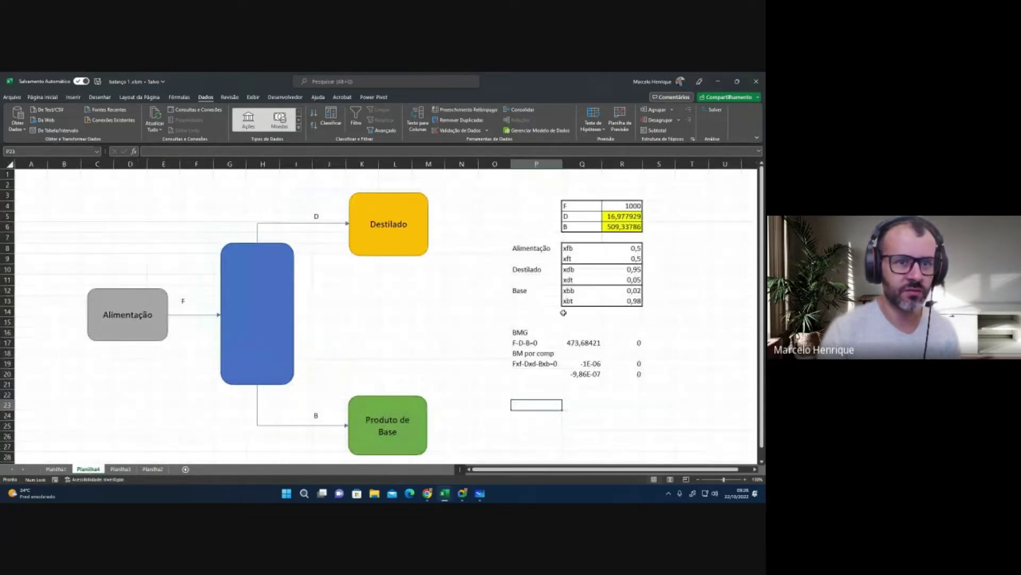
click(596, 373)
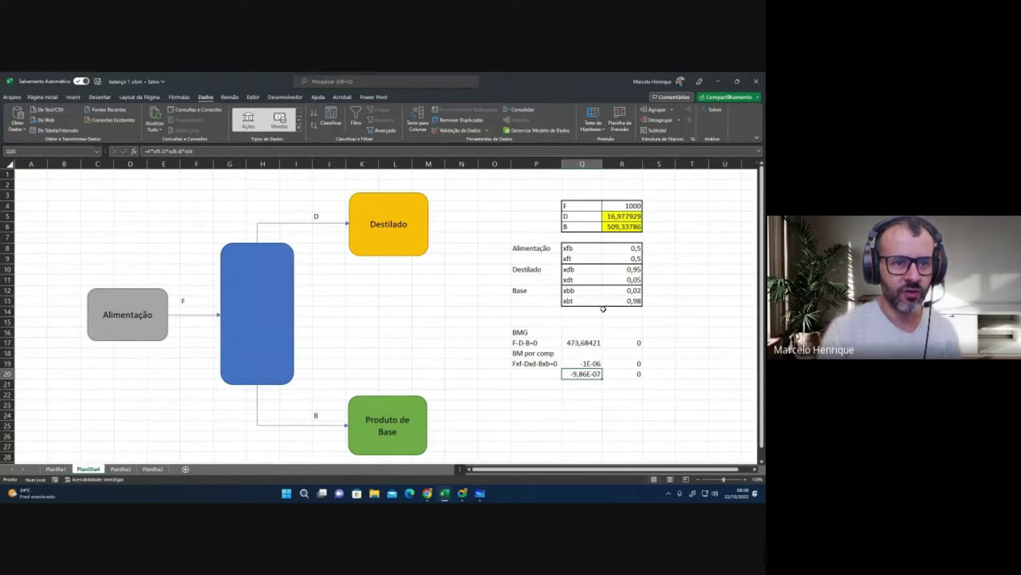
click(581, 345)
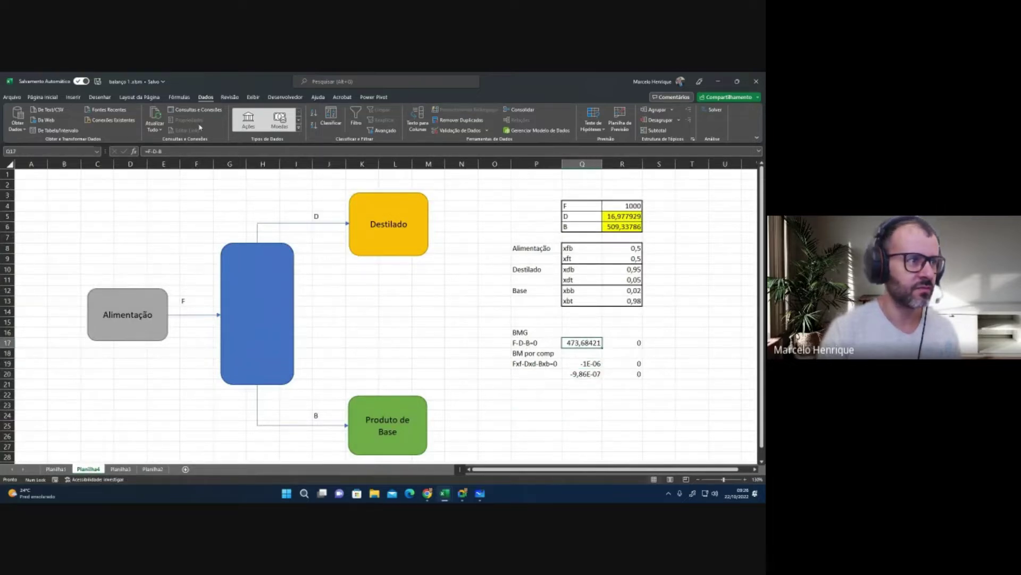
Step: Correct the benzene balance formula in Q19 so that B is multiplied by xbb: =F*xfb-D*xdb-B*xbb
click(573, 366)
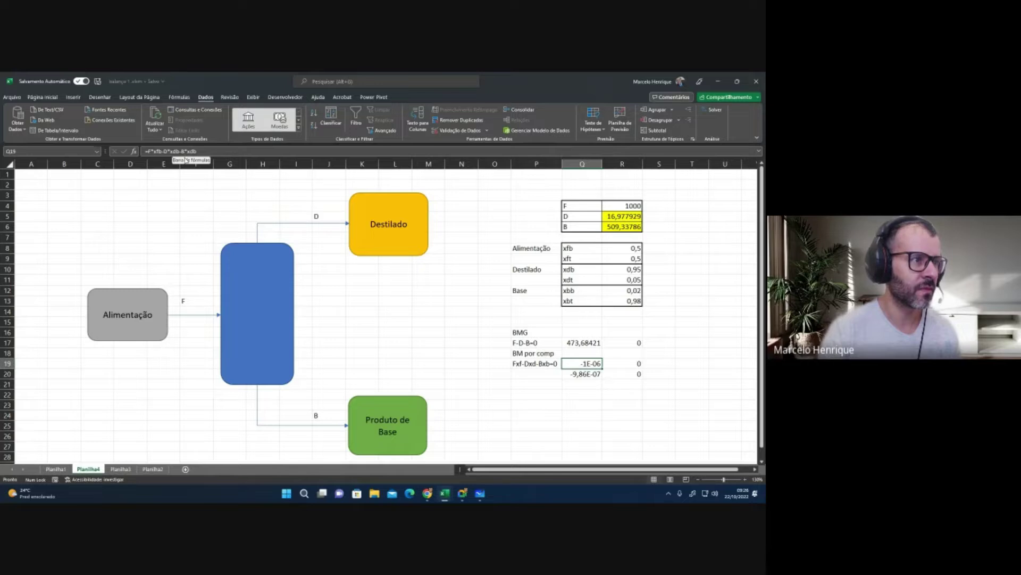
click(191, 152)
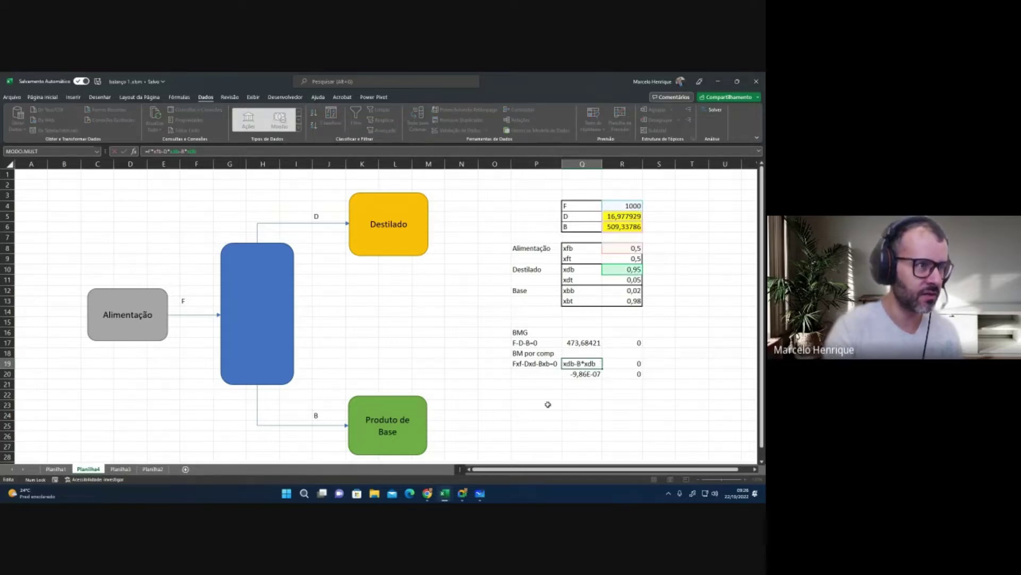
key(BackSpace)
text(b)
key(Return)
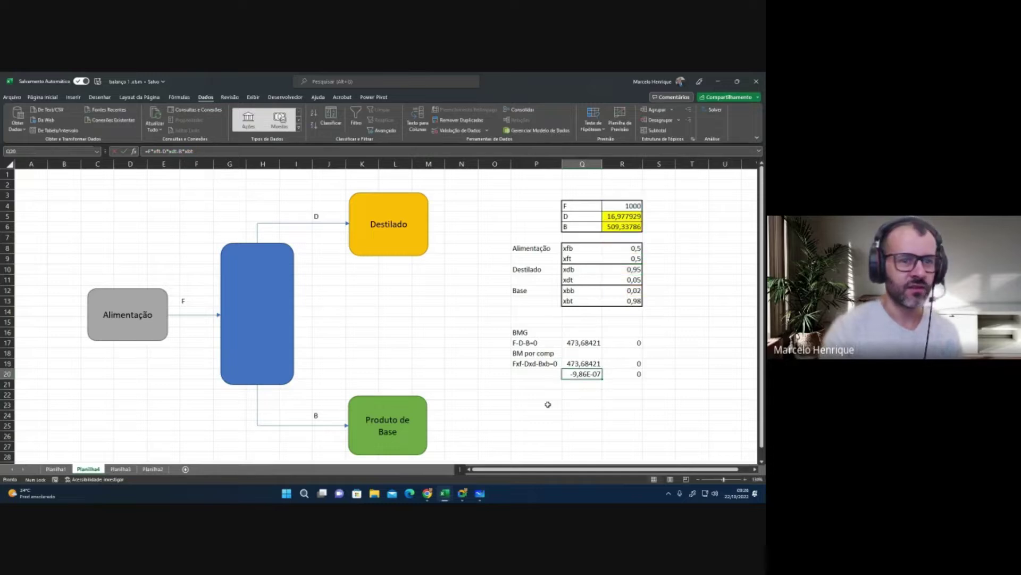
click(619, 405)
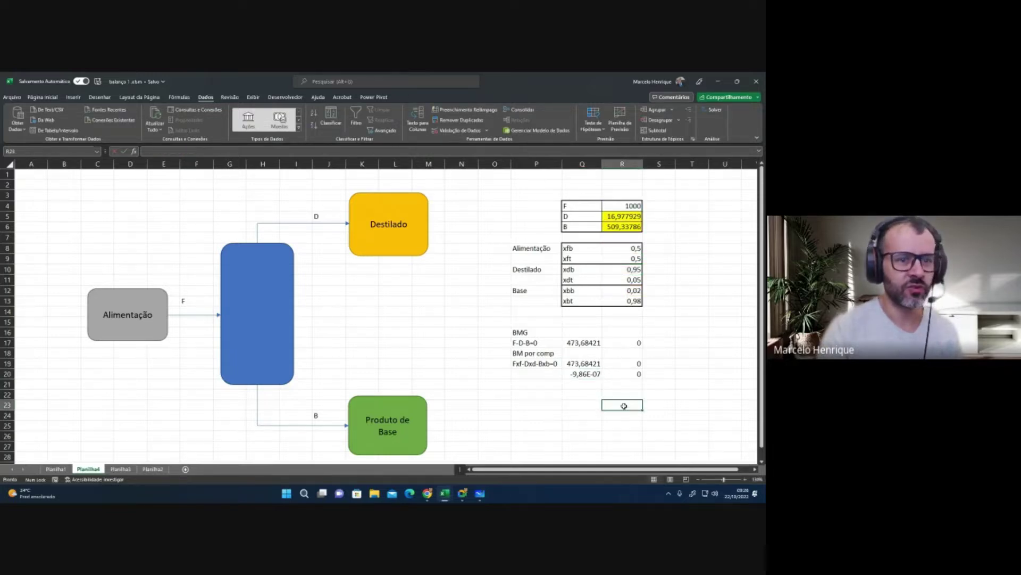
Step: Solve the corrected model with Solver, keep the solution and return to the Solver parameters
click(487, 352)
click(711, 111)
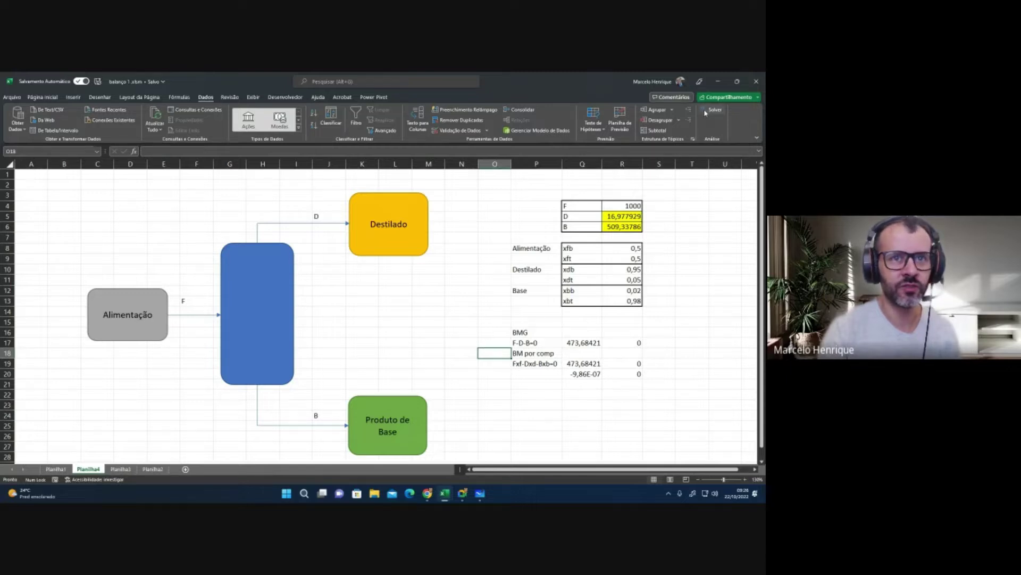
click(221, 394)
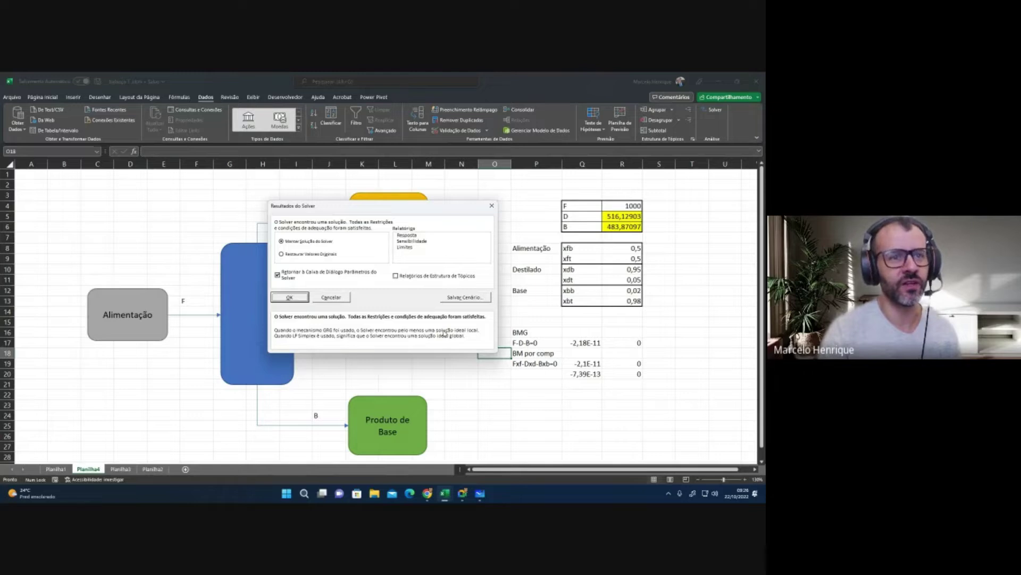
click(290, 302)
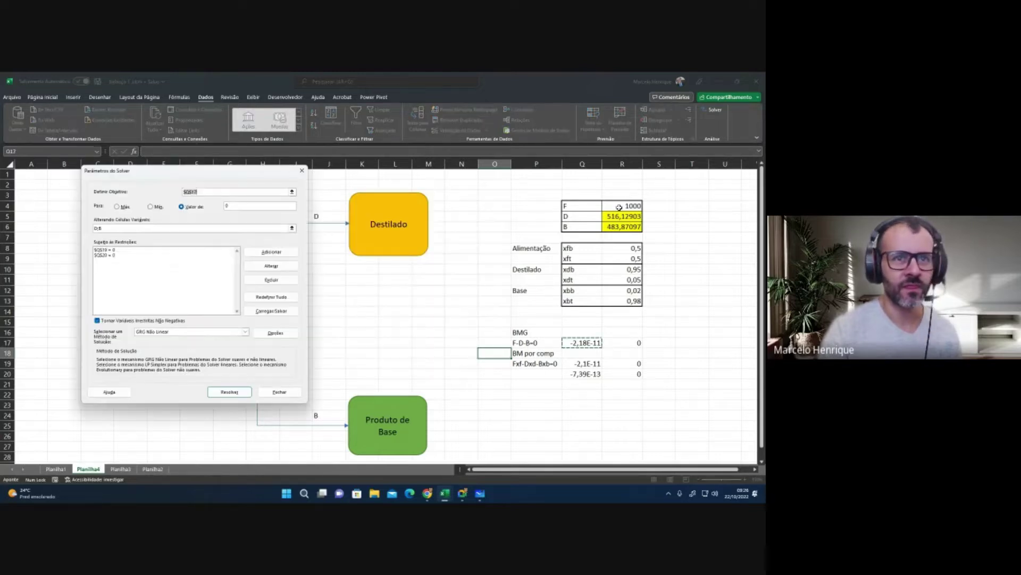
Step: Rerun Solver, turn off returning to the parameters dialog and keep the Solver solution
click(226, 392)
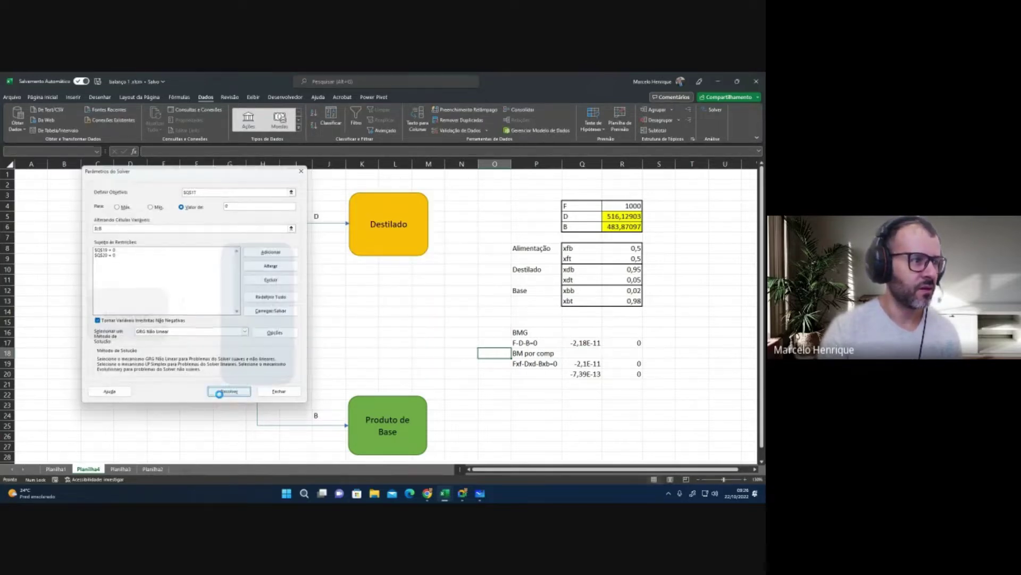
click(278, 274)
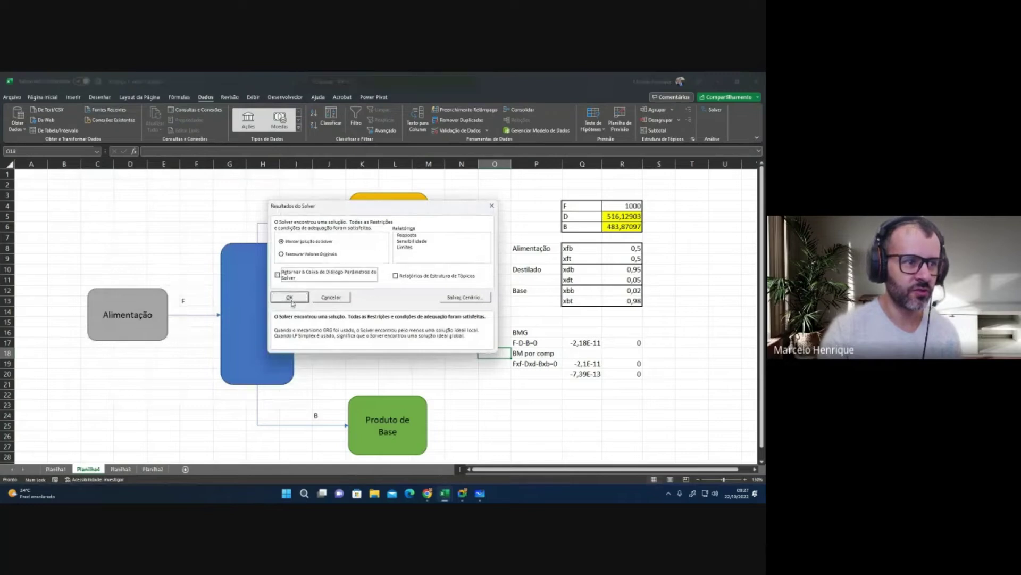
click(290, 296)
click(458, 314)
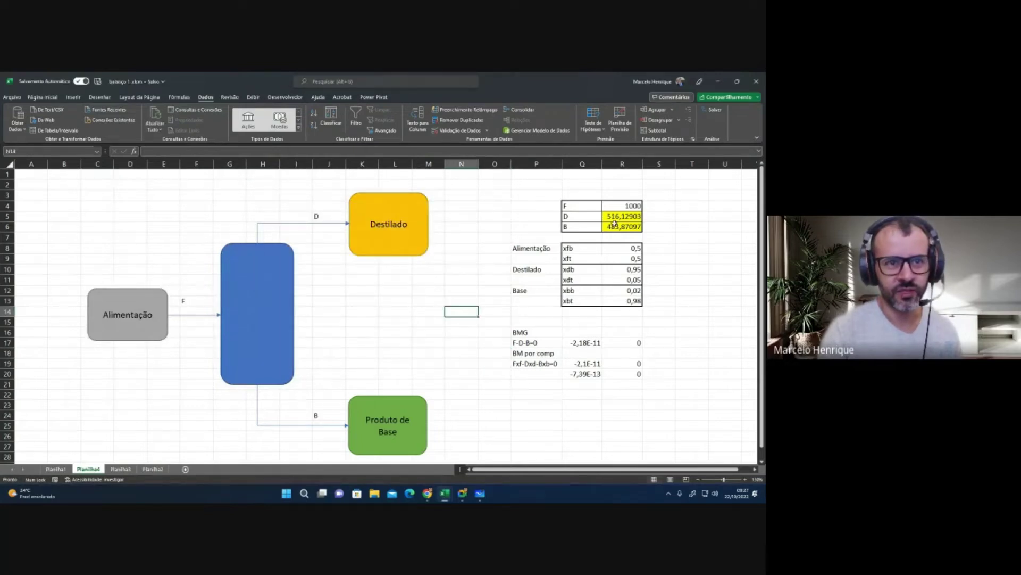
Step: Reduce the number format of the D and B results in R5:R6 to two decimal places
drag(621, 216, 622, 226)
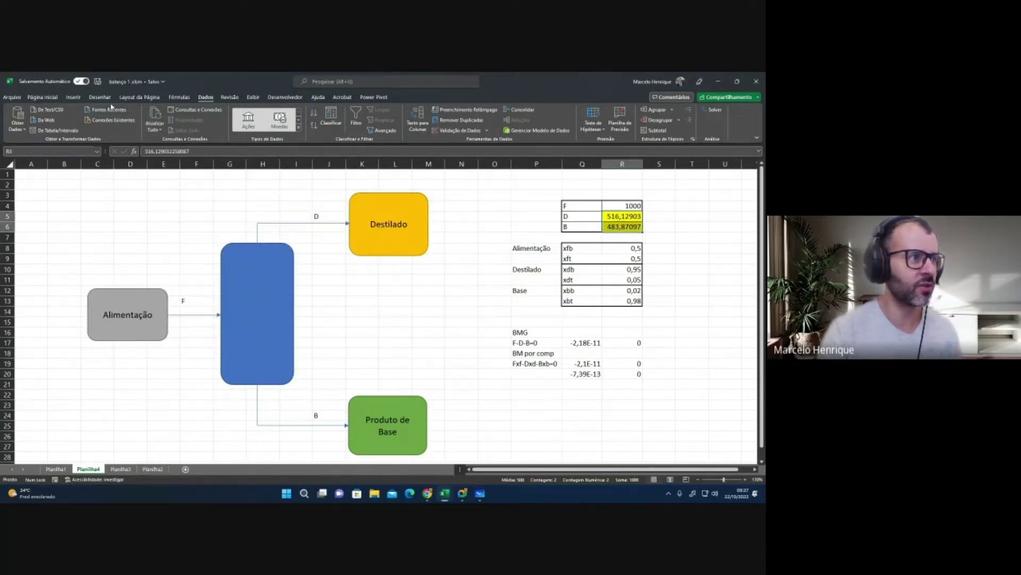
click(43, 97)
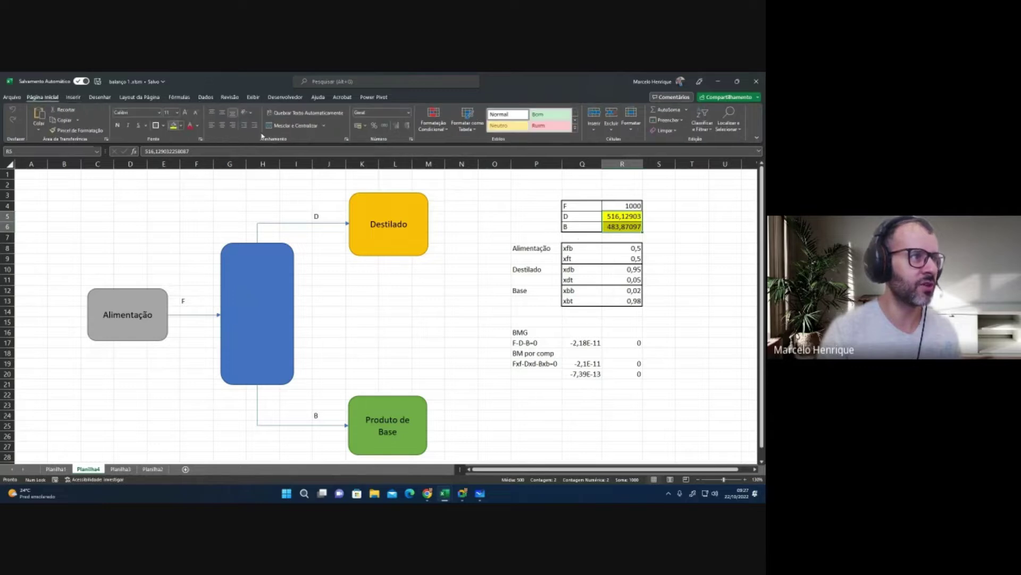
click(406, 126)
click(406, 126)
click(406, 126)
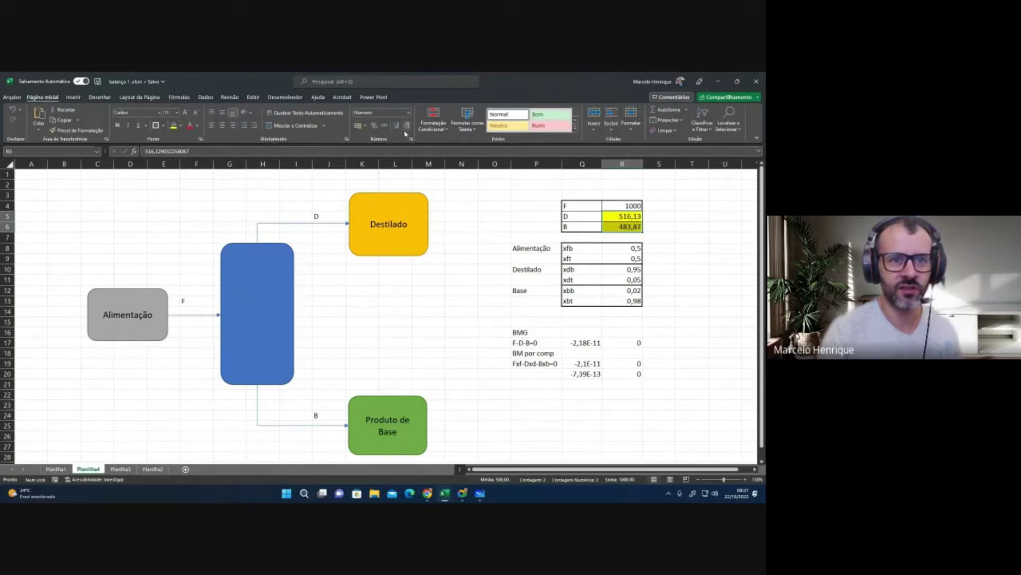
click(681, 343)
Step: Examine the balance residuals in Q17, Q19 and Q20, including their sum, and the solved D and B flows
click(598, 342)
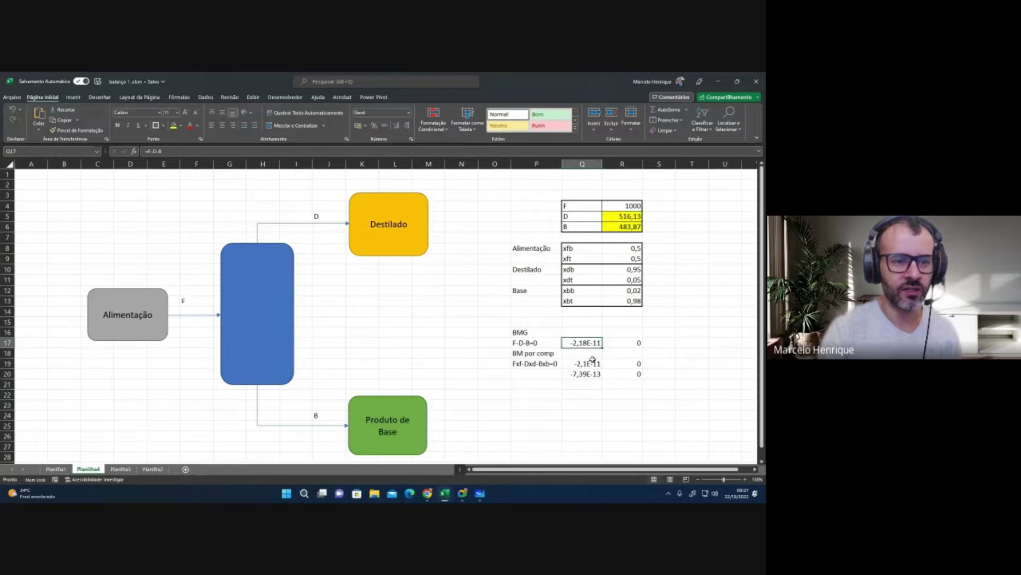
click(592, 362)
click(595, 374)
click(594, 342)
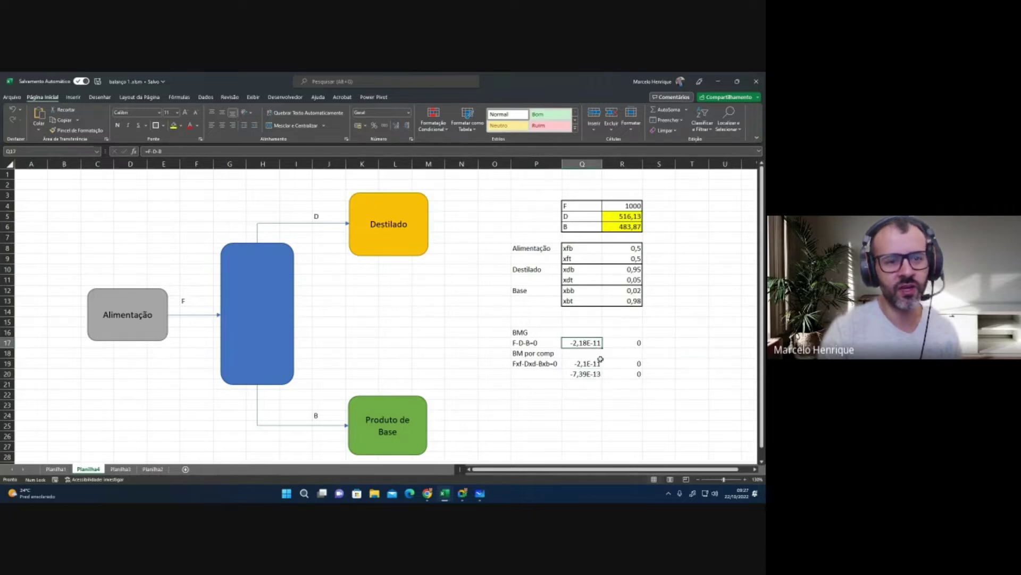
click(595, 363)
click(596, 373)
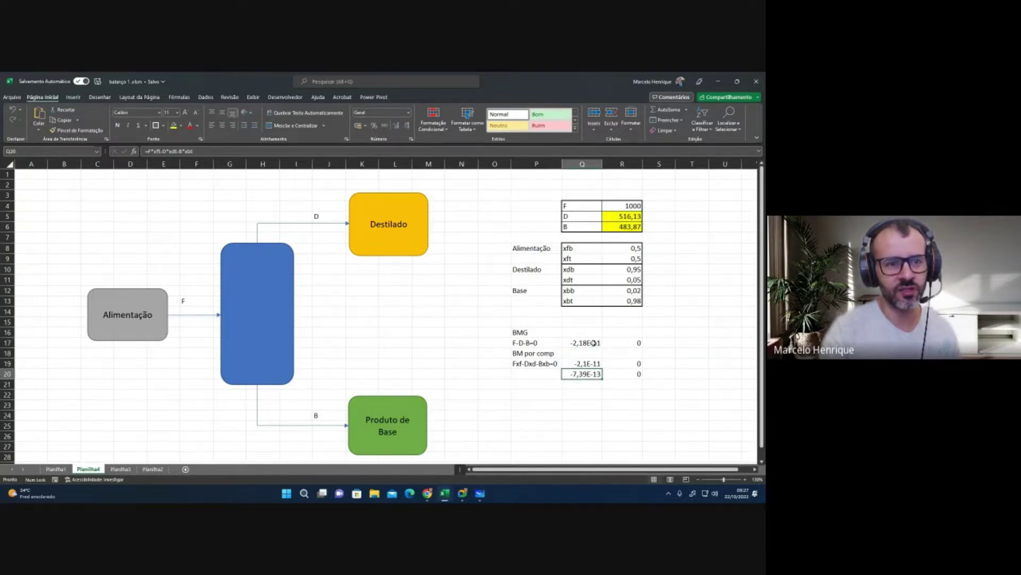
drag(594, 343, 595, 373)
click(589, 404)
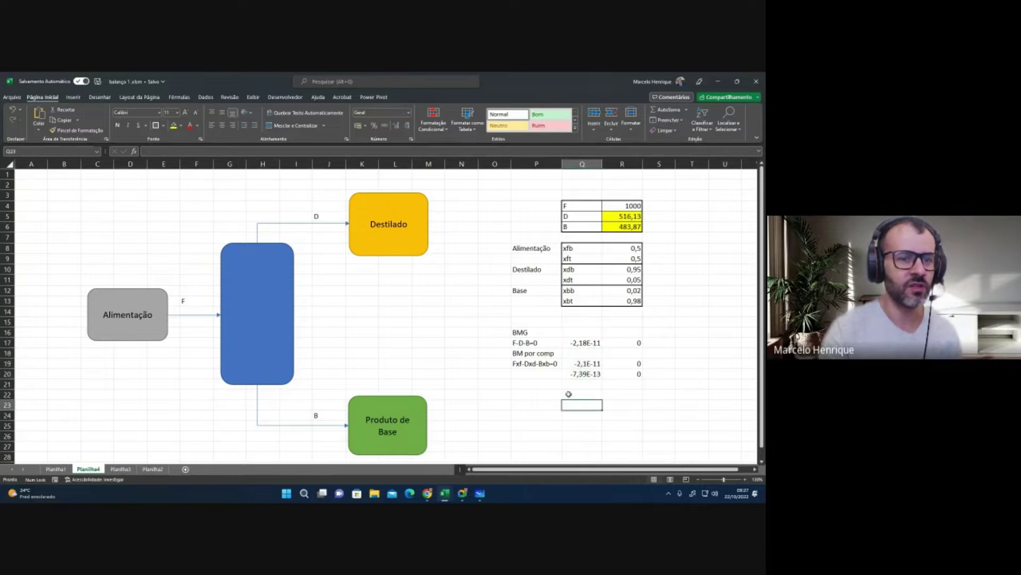
drag(586, 345, 589, 374)
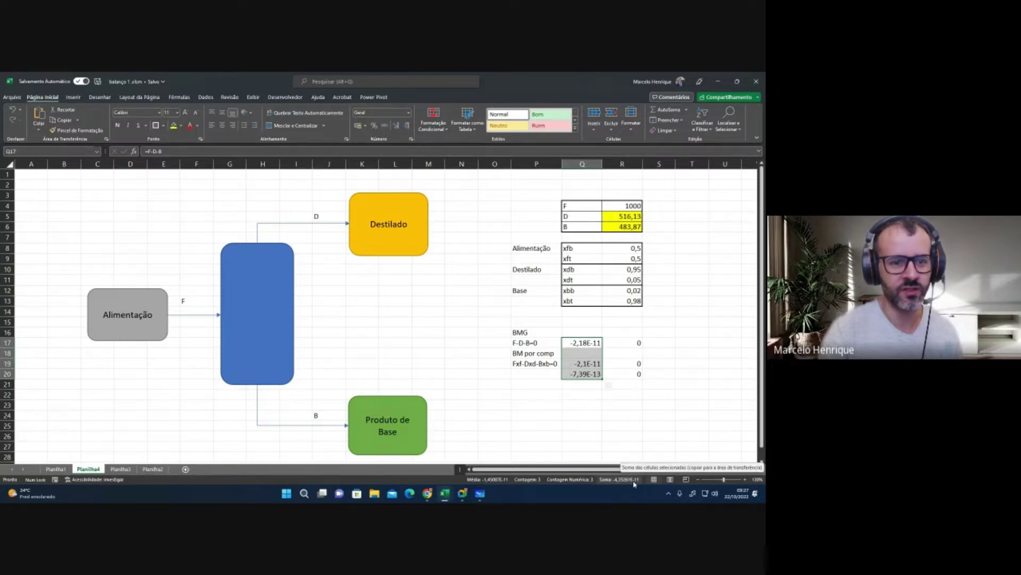
click(619, 406)
drag(596, 337, 598, 375)
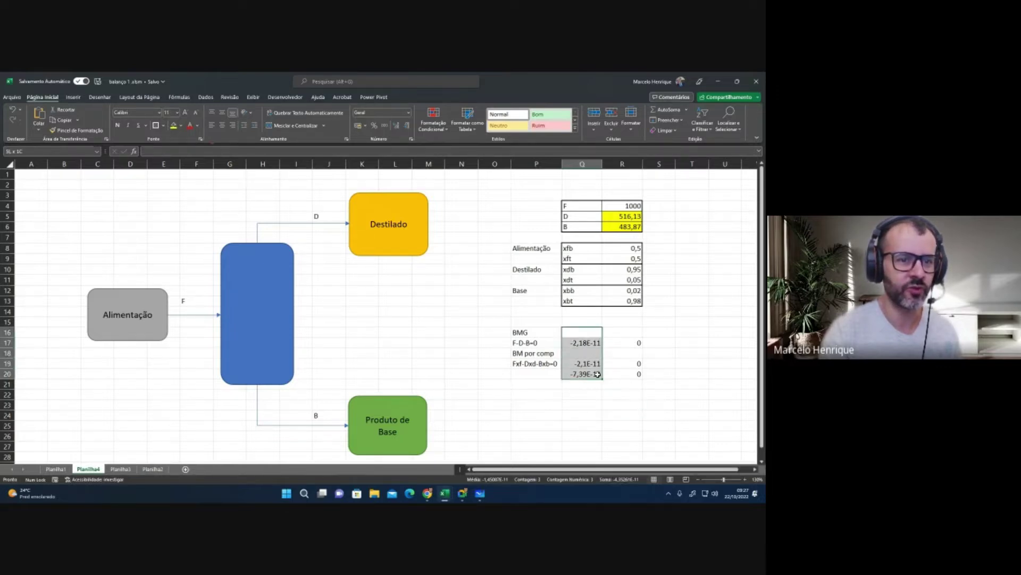
click(538, 384)
click(633, 218)
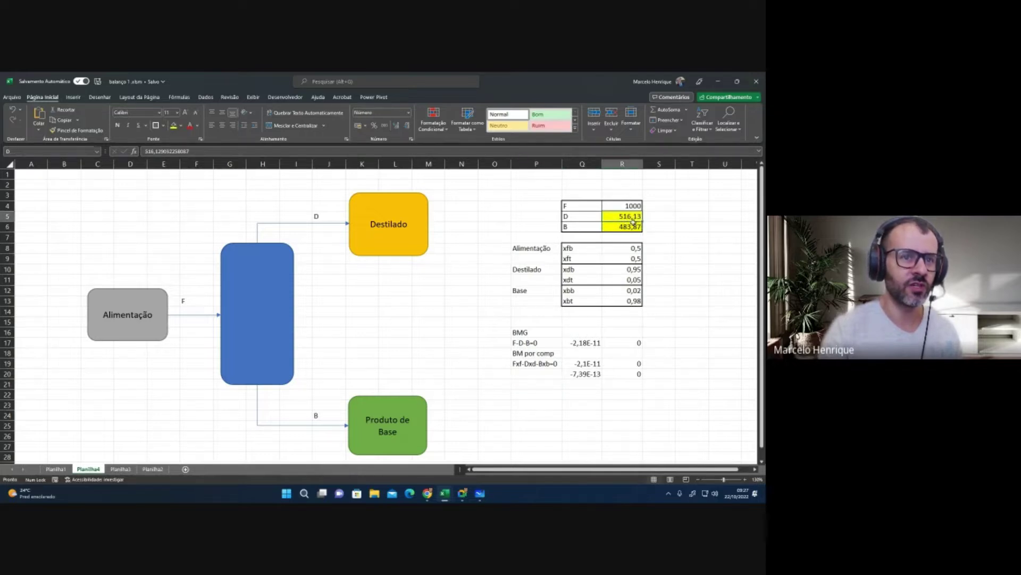
click(633, 227)
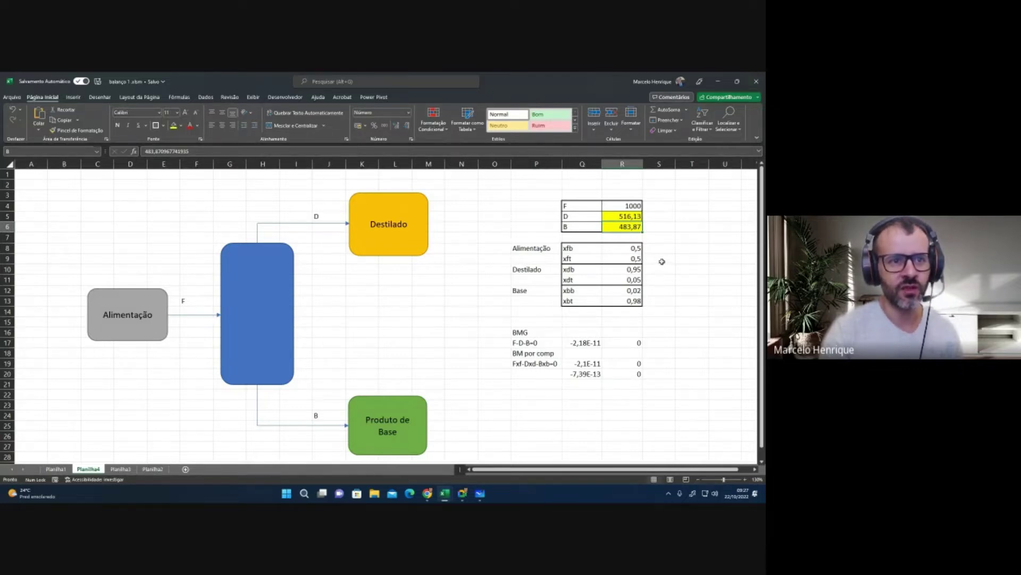
Step: Set the distillate's benzene fraction xdb in R10 to 0,98
click(633, 247)
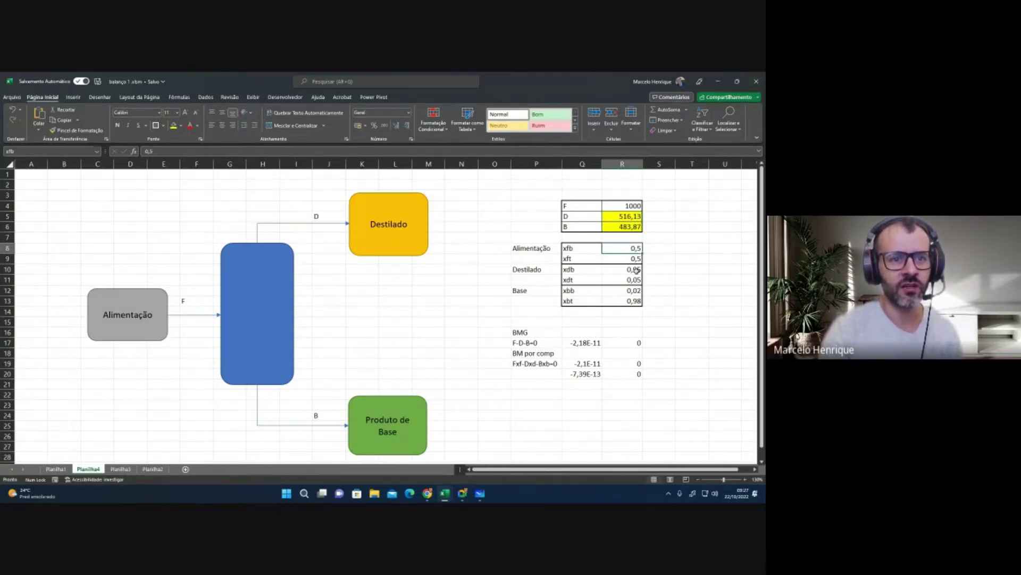
click(637, 272)
text(0,98)
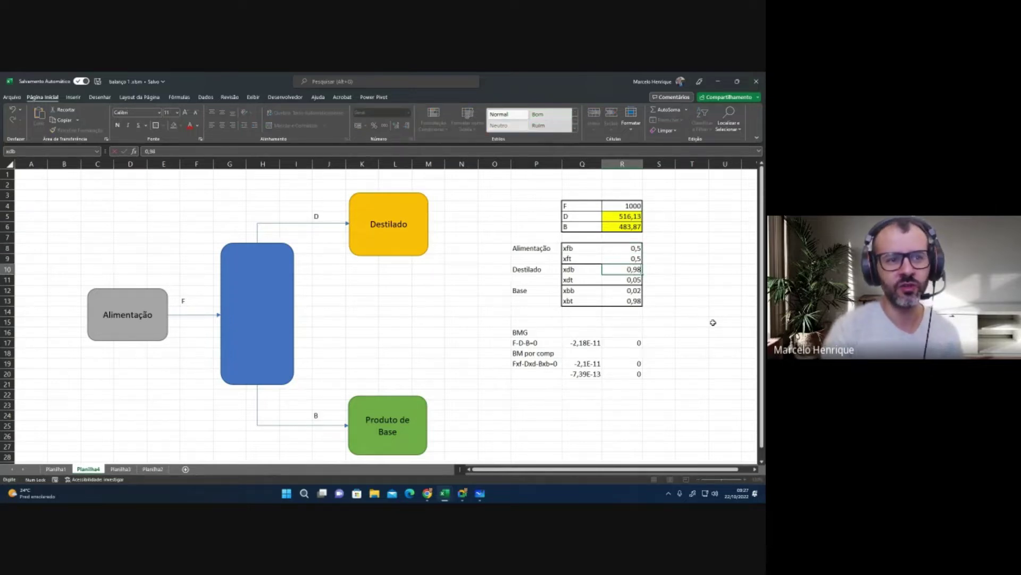
key(Return)
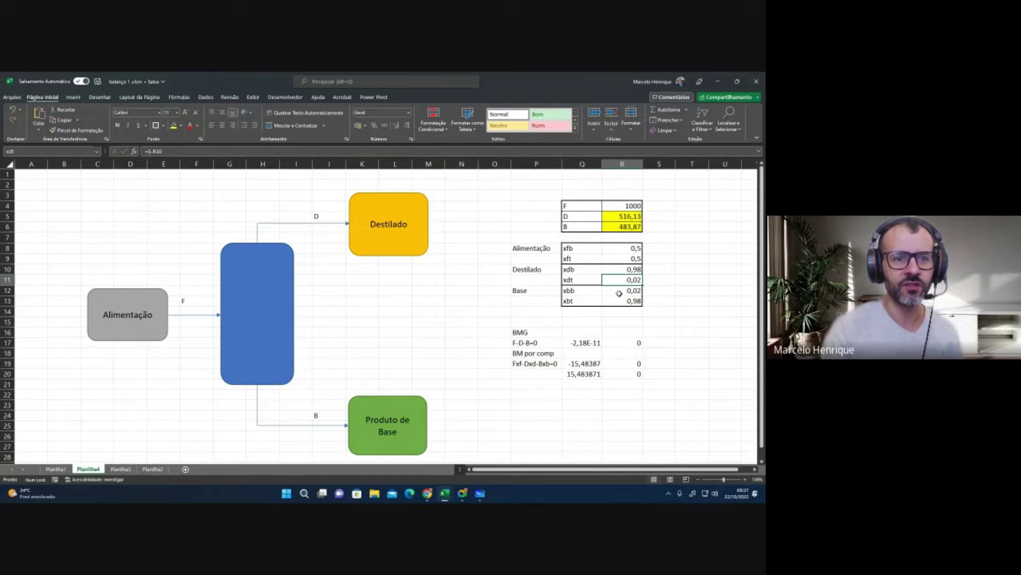
Step: Solve the balance again with Solver for the changed distillate composition and keep the solution
click(206, 97)
click(713, 110)
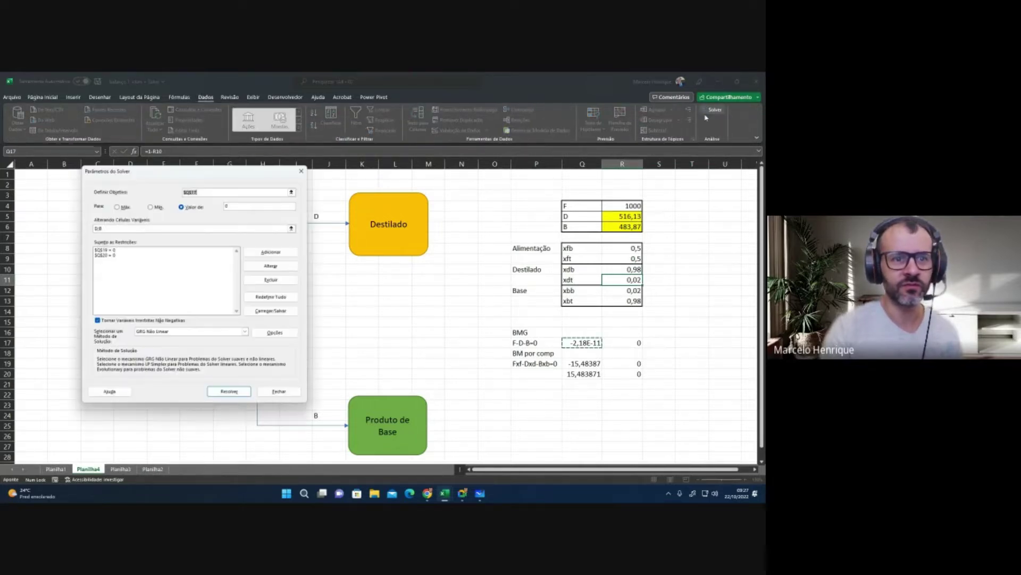
click(228, 392)
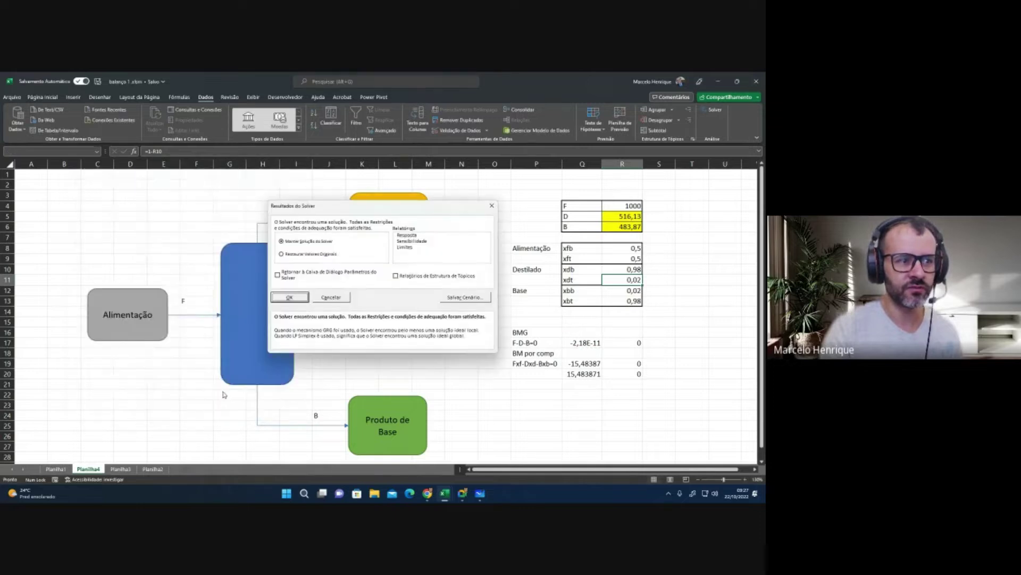
click(292, 297)
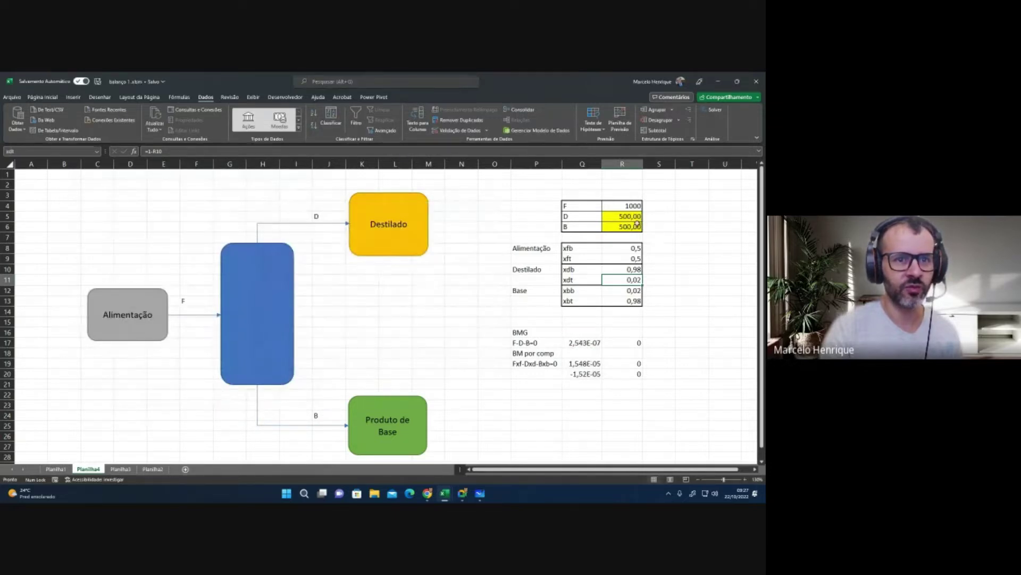
Step: Review the distillate fractions xdb and xdt and the base fractions xbb and xbt
click(641, 269)
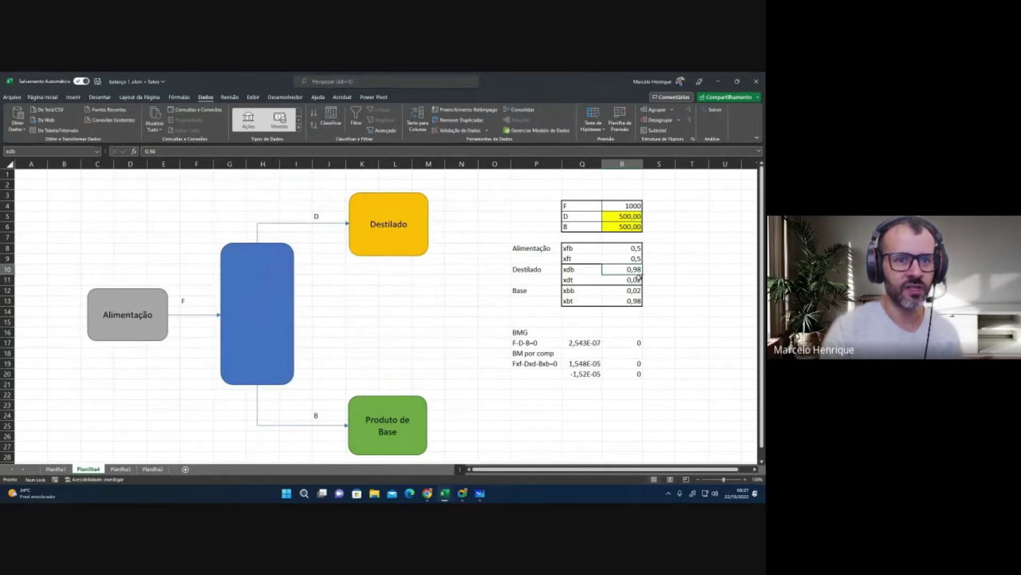
click(639, 280)
click(639, 270)
click(638, 291)
click(638, 301)
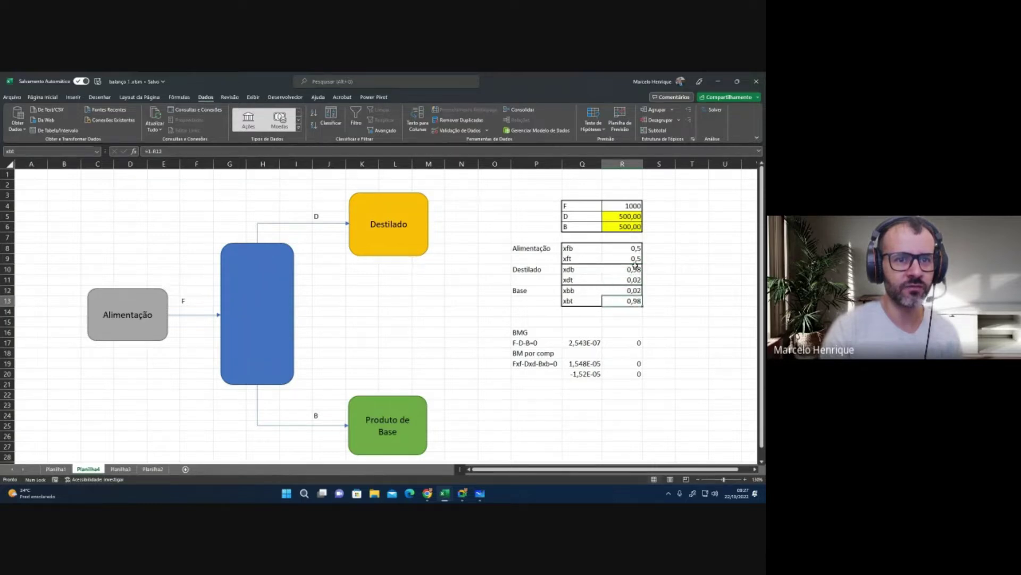
Step: Set the distillate's benzene fraction xdb in R10 to 0,99
click(636, 269)
key(F2)
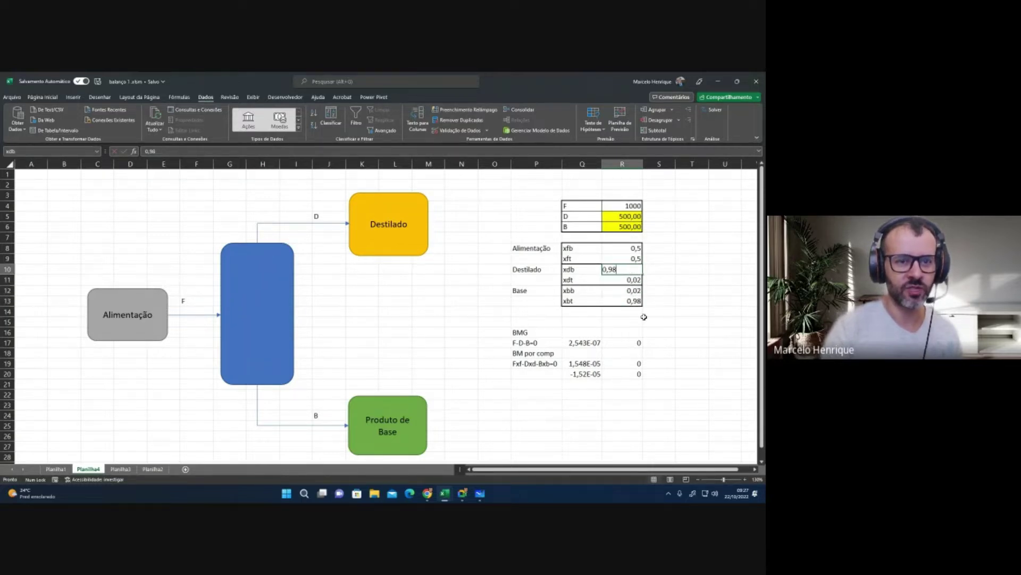
key(BackSpace)
text(9)
key(Return)
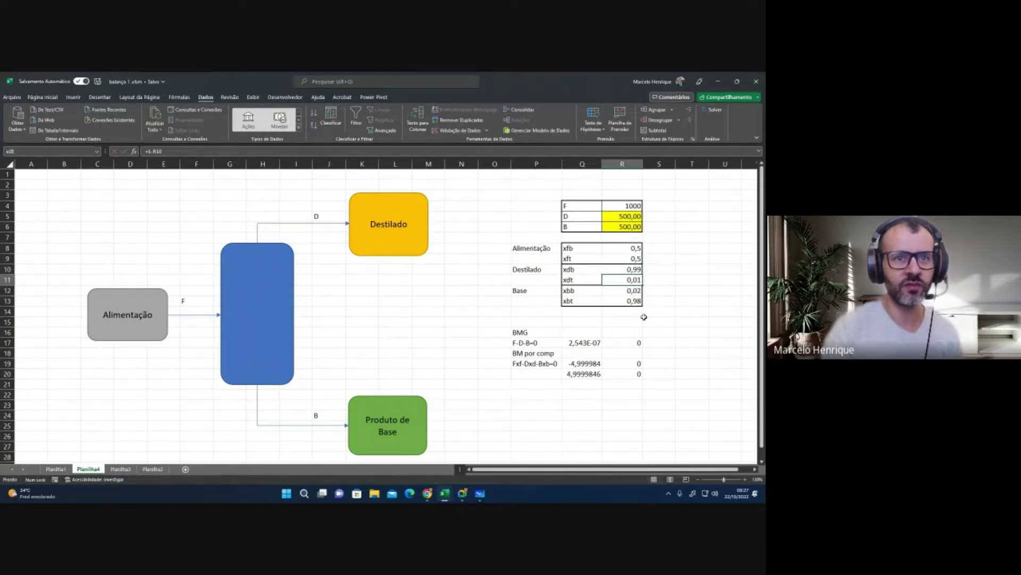
Step: Re-solve the mass balance with Solver for the 0,99 distillate fraction, keep the solution, and check the D and B flows
click(715, 112)
click(218, 397)
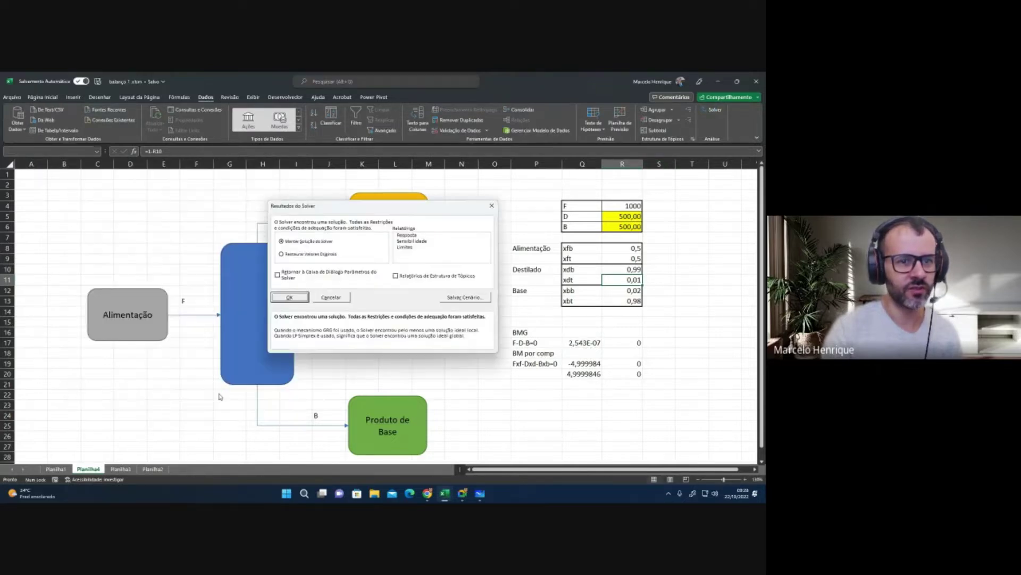
click(298, 298)
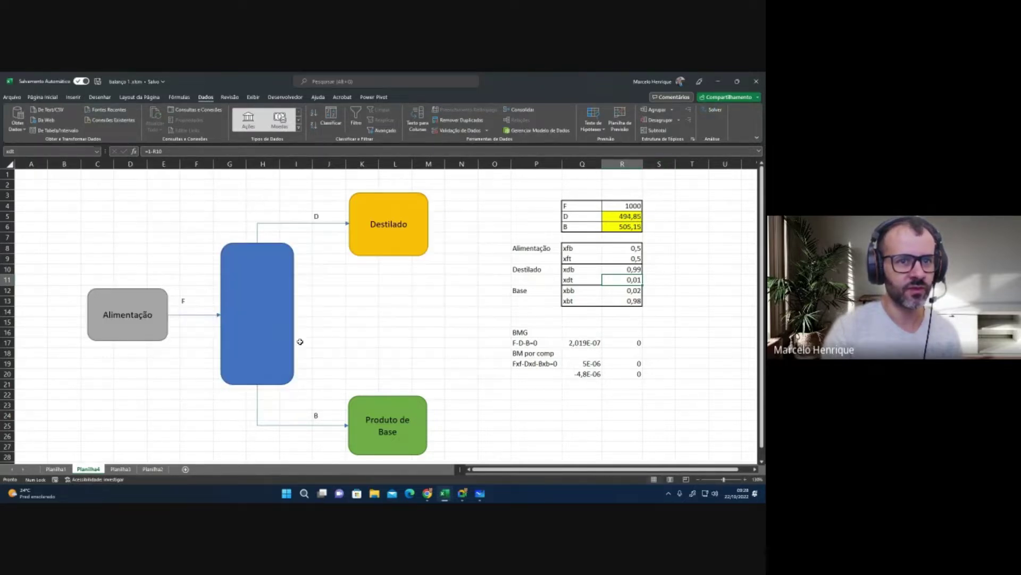
drag(621, 216, 622, 227)
click(675, 277)
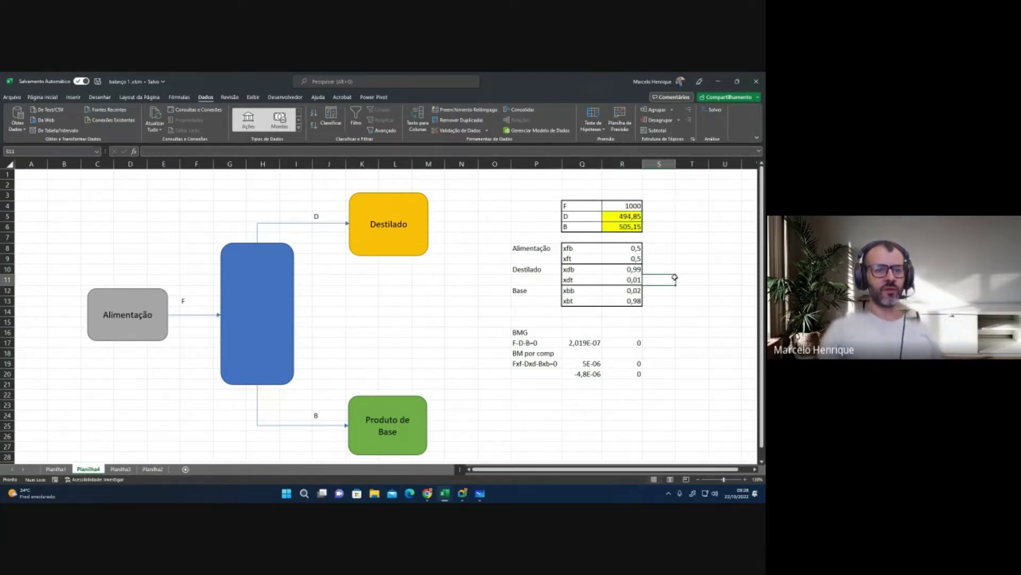
click(473, 323)
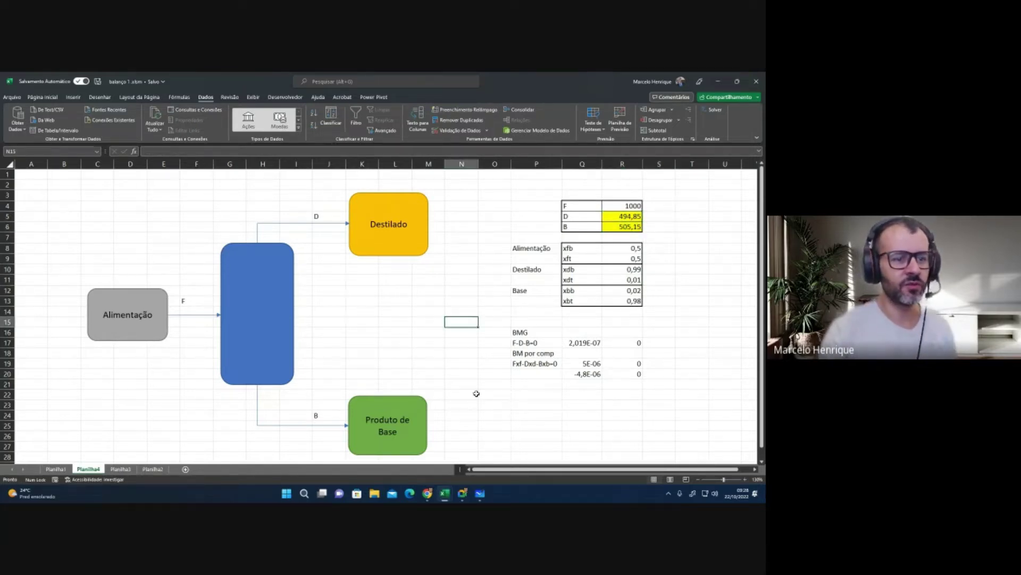
Step: Switch to the Google Meet window to check the call, and return to the Excel balance sheet
click(462, 492)
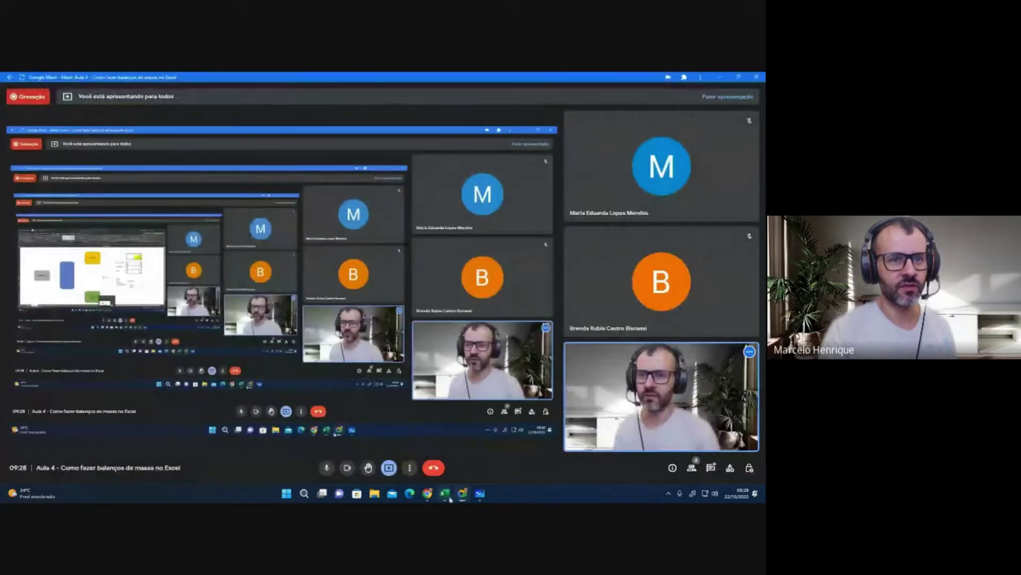
click(420, 456)
click(419, 352)
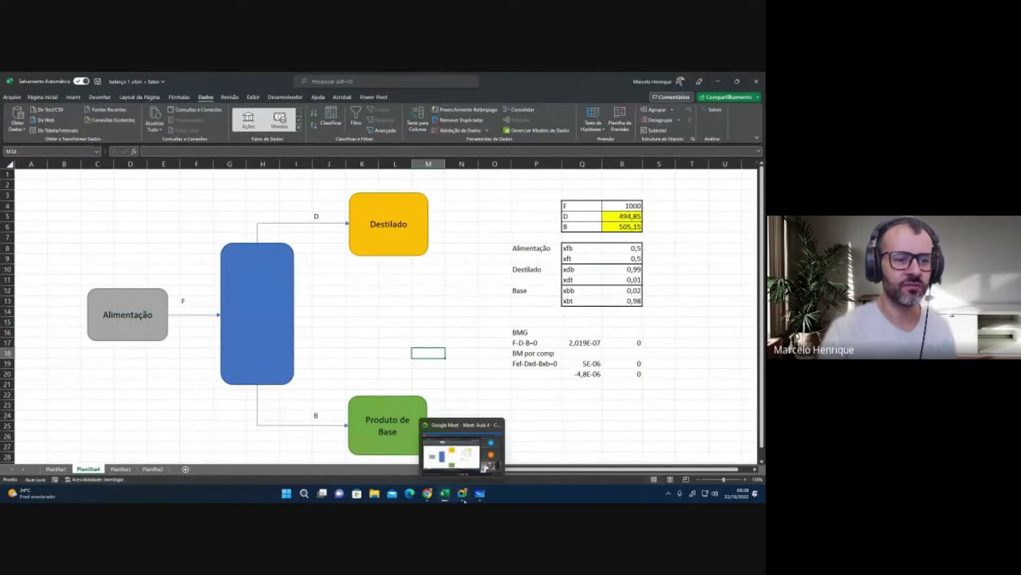
click(656, 397)
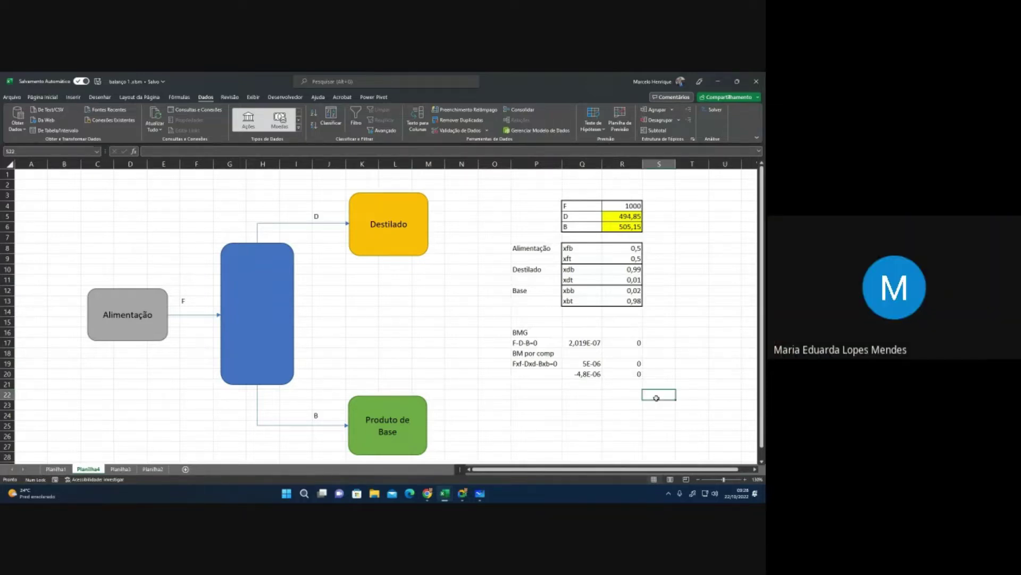
click(554, 395)
click(553, 384)
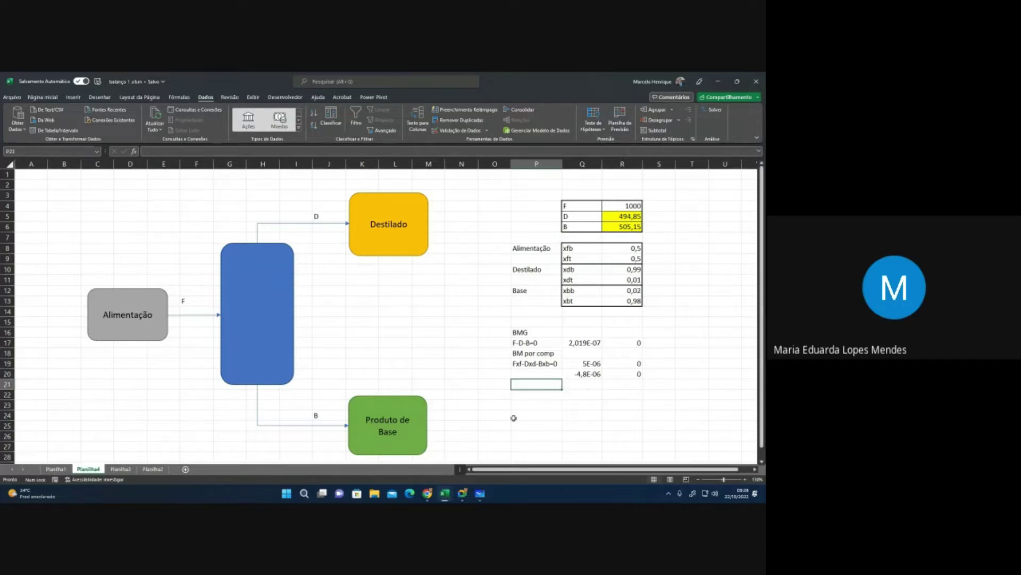
click(583, 373)
click(584, 365)
click(583, 375)
click(585, 365)
click(584, 395)
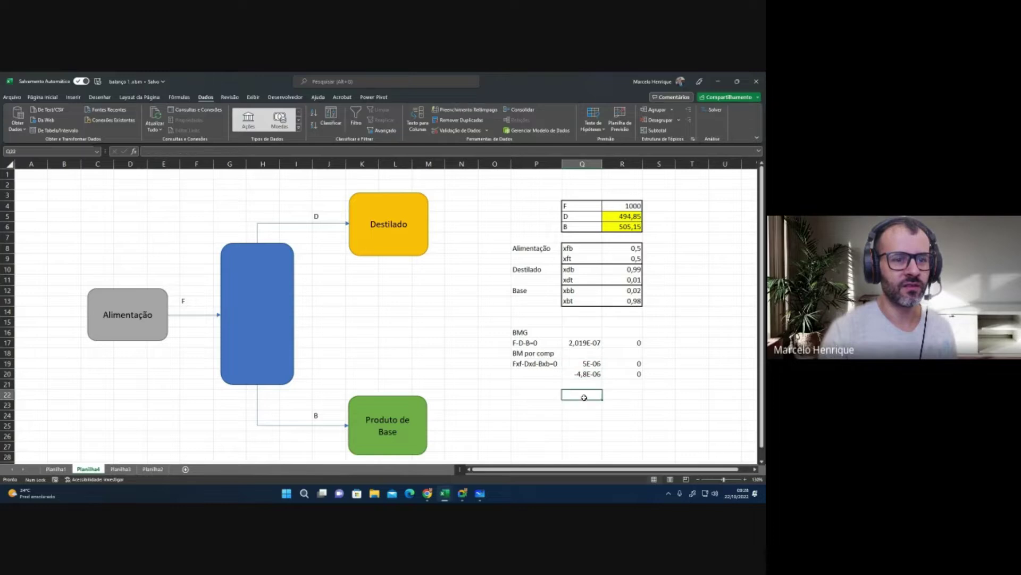
Step: Clear the two component balance formulas in cells Q19 and Q20
click(583, 373)
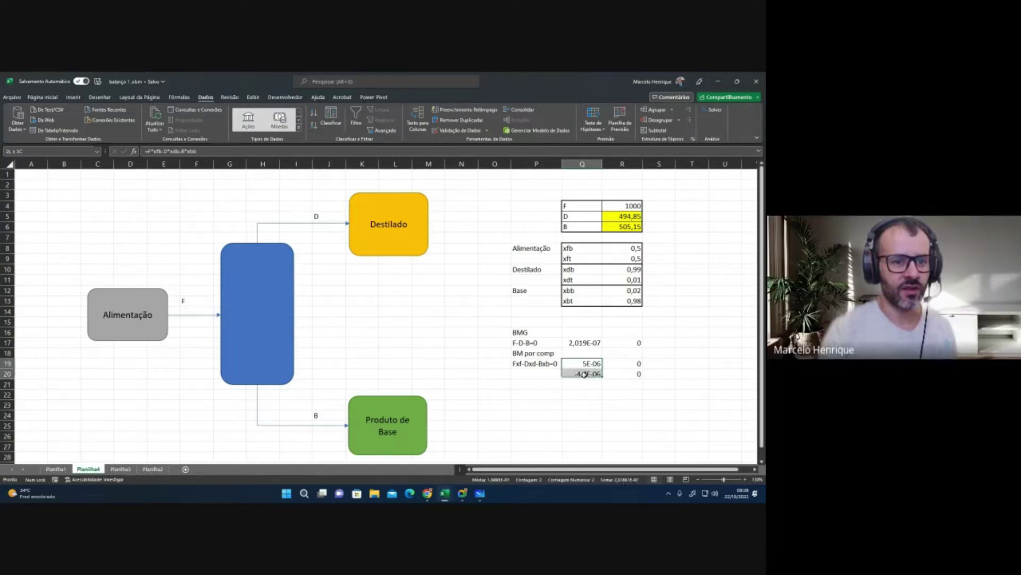
click(584, 364)
click(582, 373)
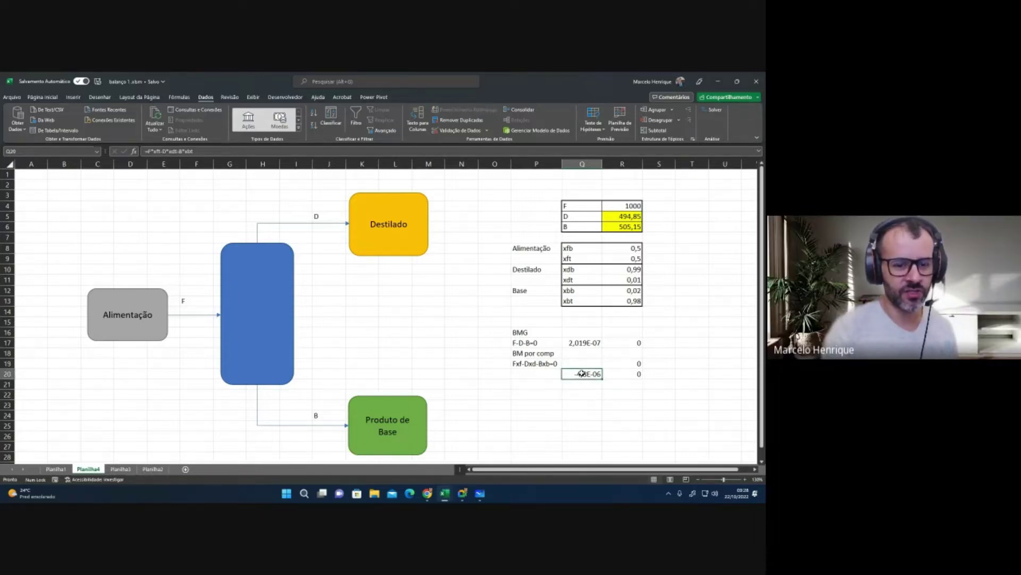
Step: Review the component balance restriction equations in Microsoft Whiteboard and return to the balanço 1 workbook in Excel
click(480, 495)
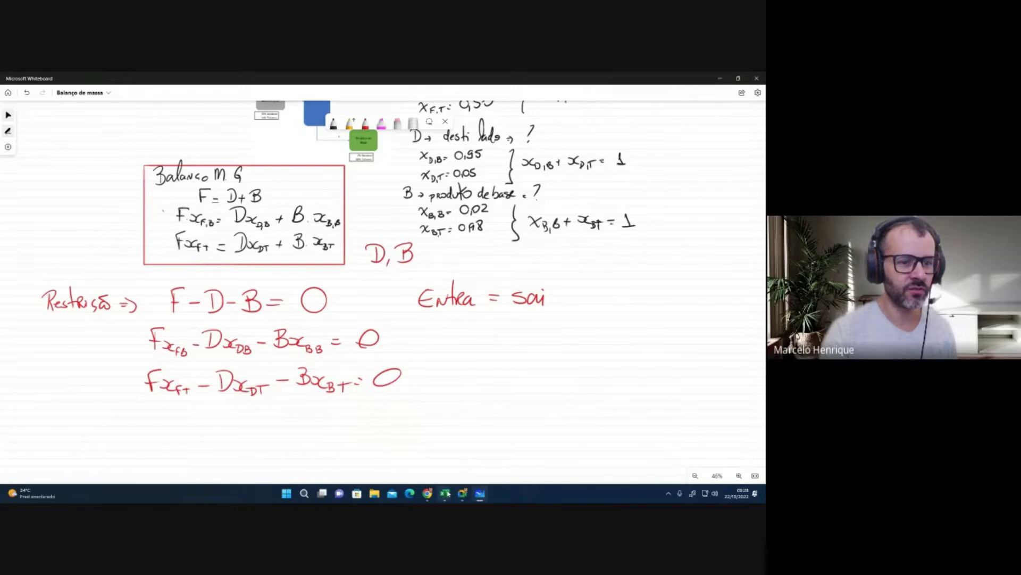
mouse_move(476, 499)
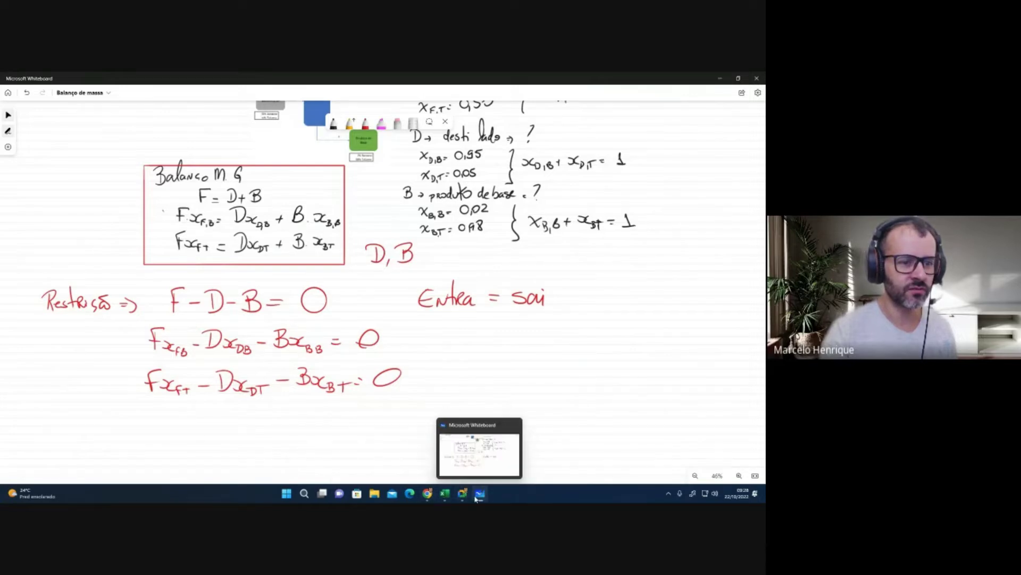
mouse_move(445, 494)
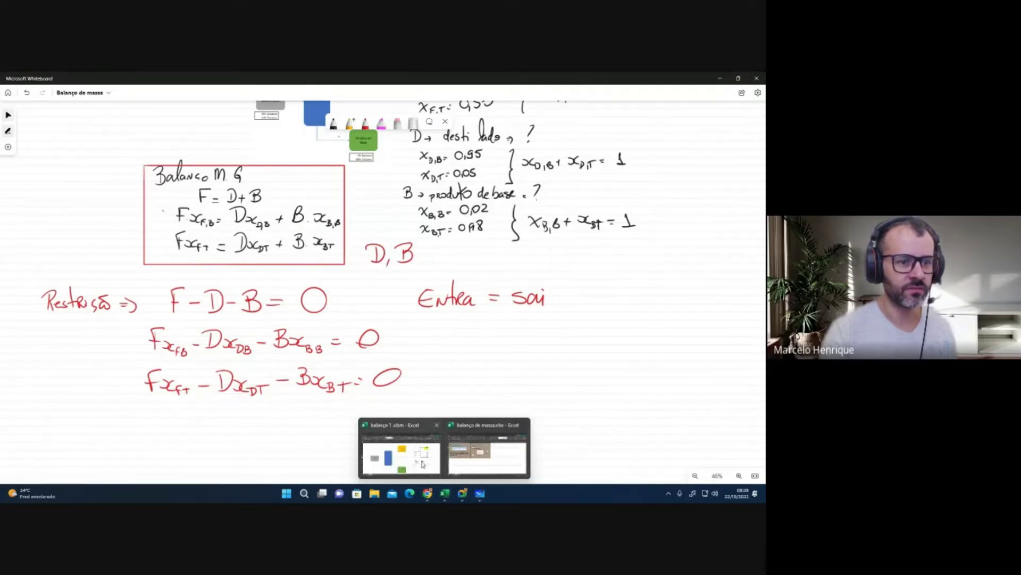
click(442, 451)
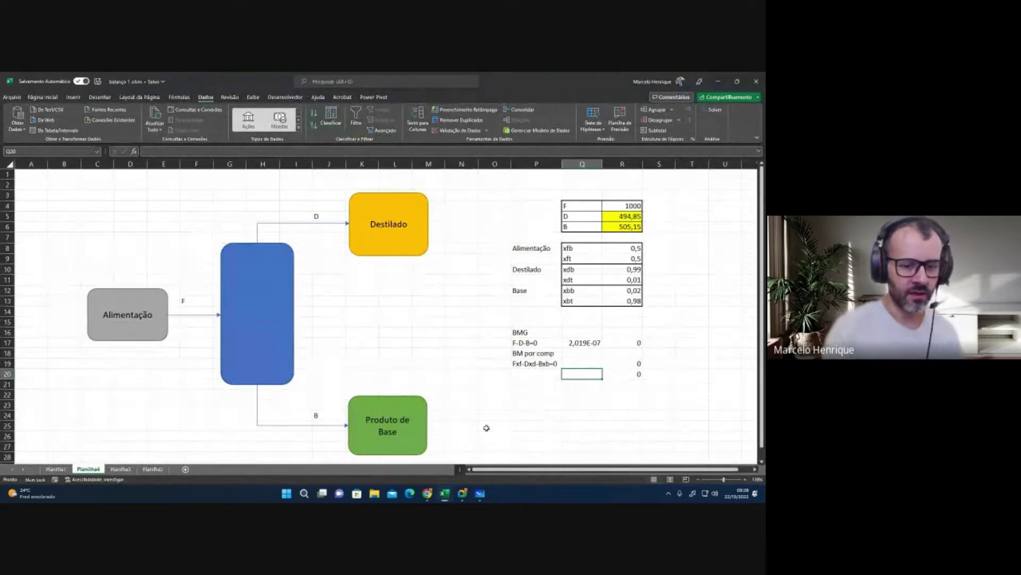
Step: Enter the benzene component balance in cell Q19 as =F*xfb-D*xdb-B*xbb
key(Up)
text(=F)
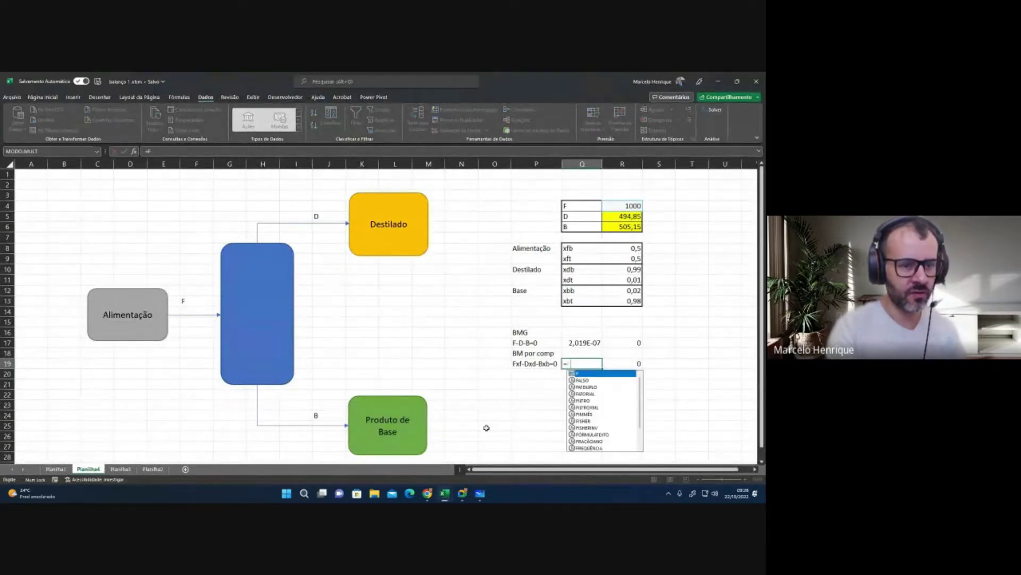
text(*xf)
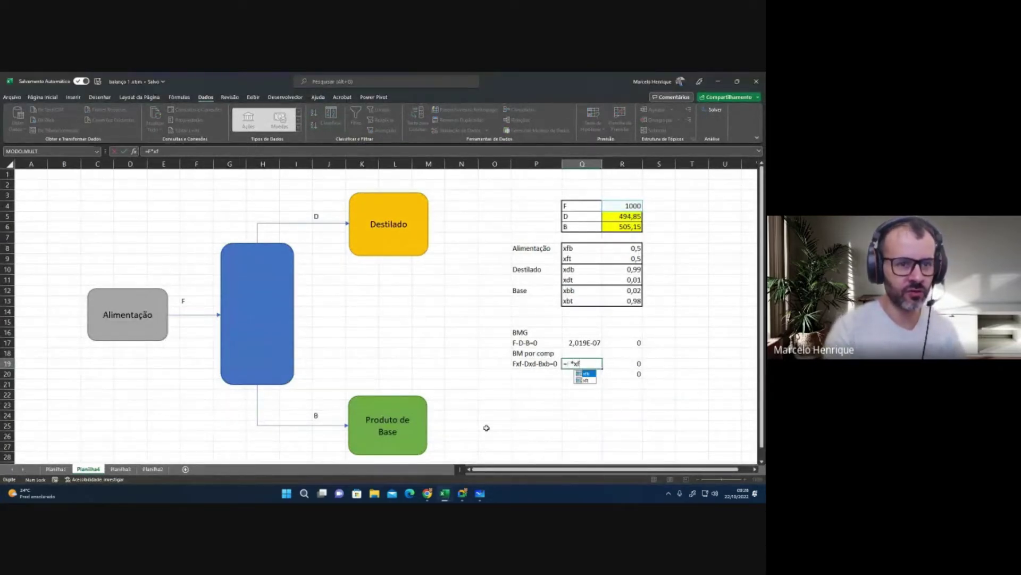
text(b)
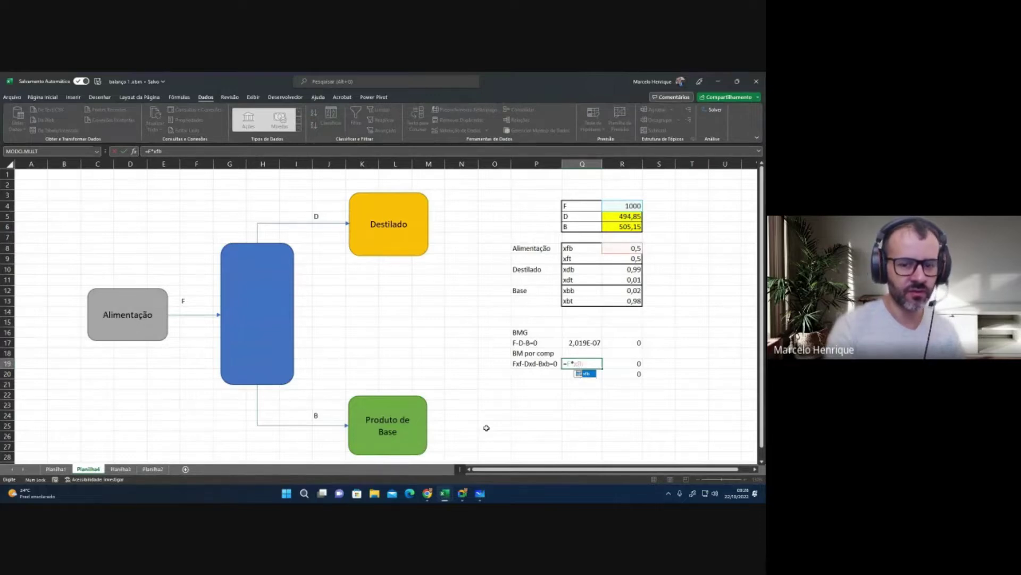
text(-D)
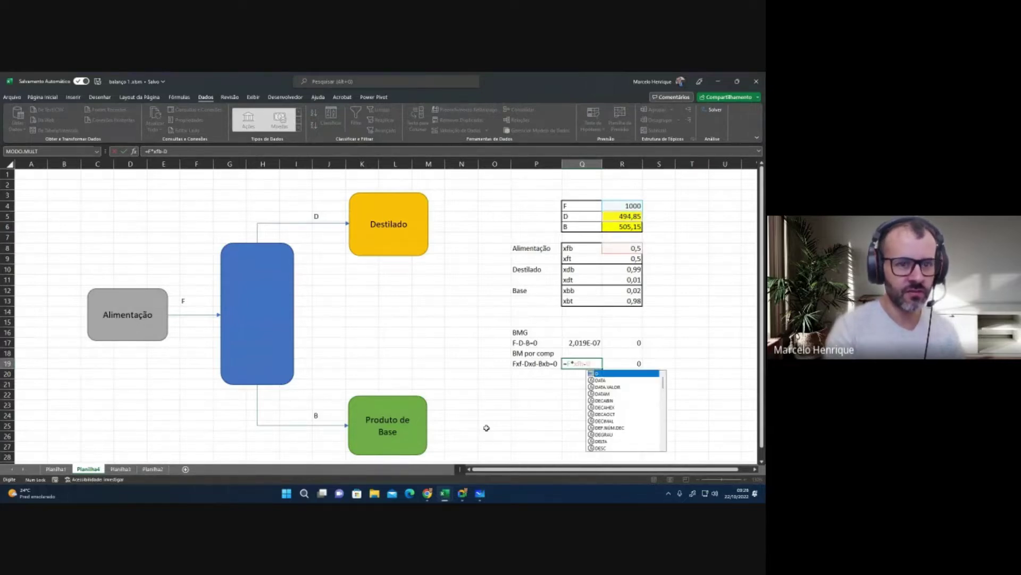
text(*xd)
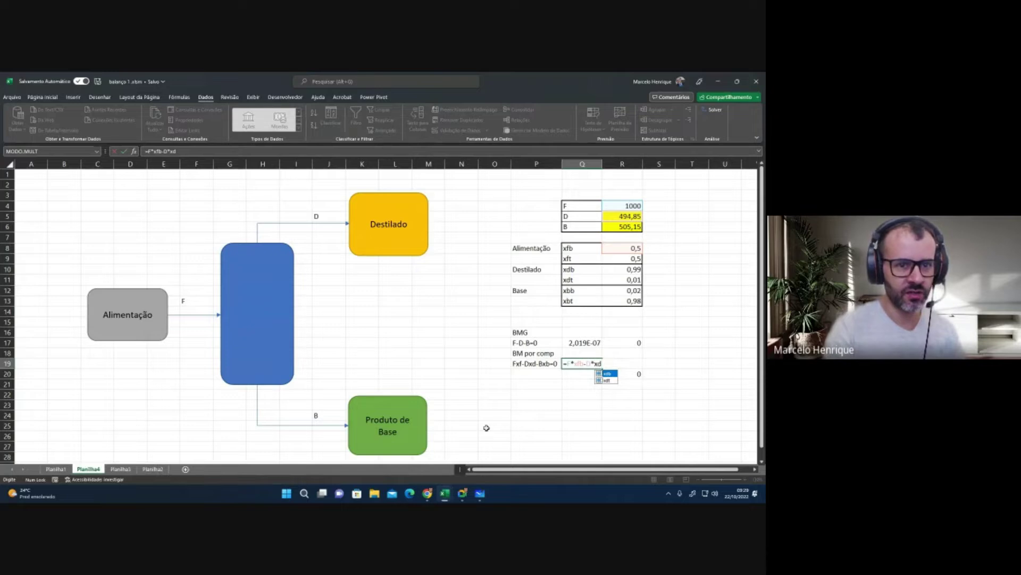
text(b)
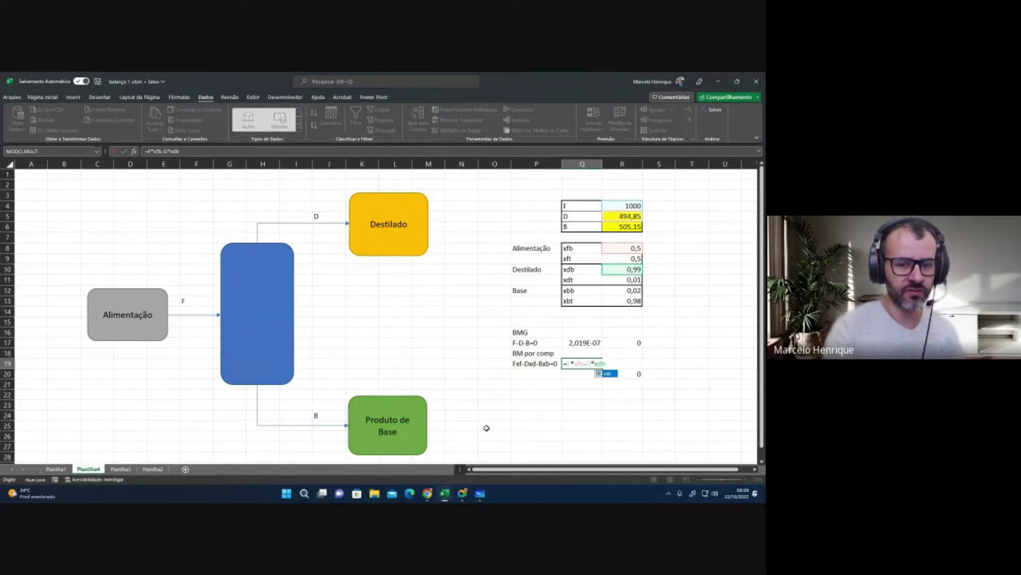
text(-B)
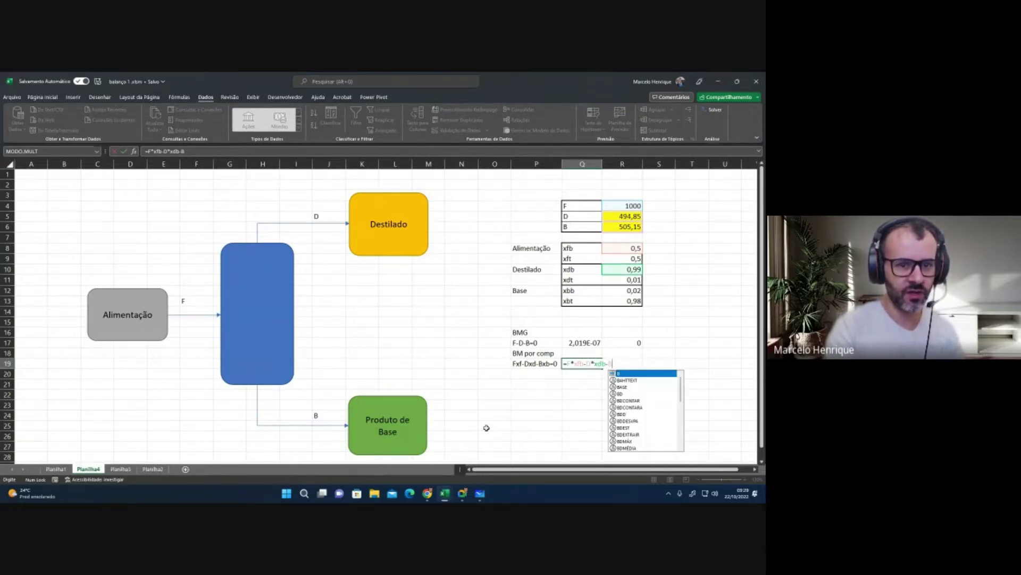
text(*xb)
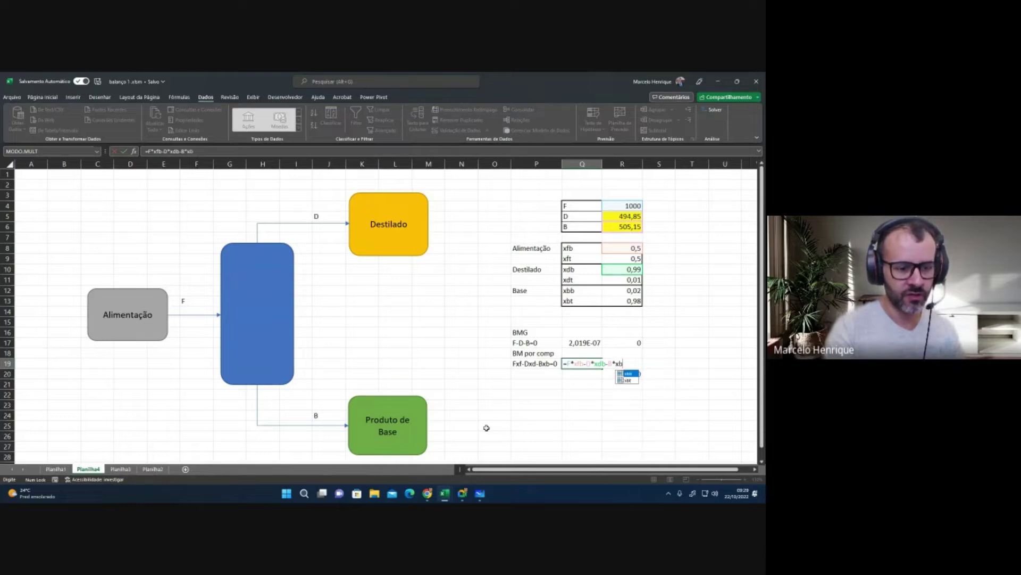
text(b)
key(Return)
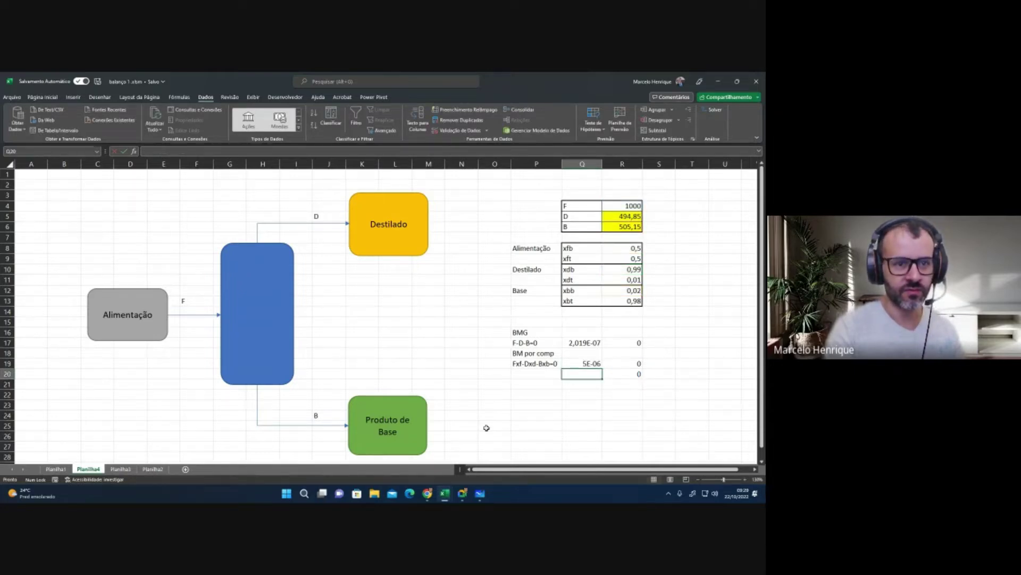
Step: Enter the toluene component balance in cell Q20 as =F*xft-D*xdt-B*xbt
text(=)
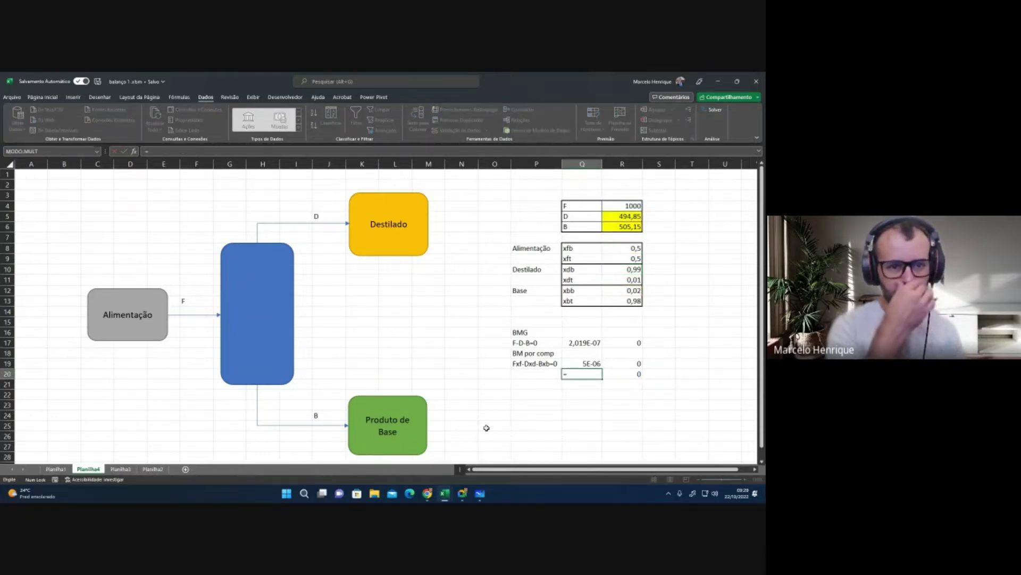
text(Fx)
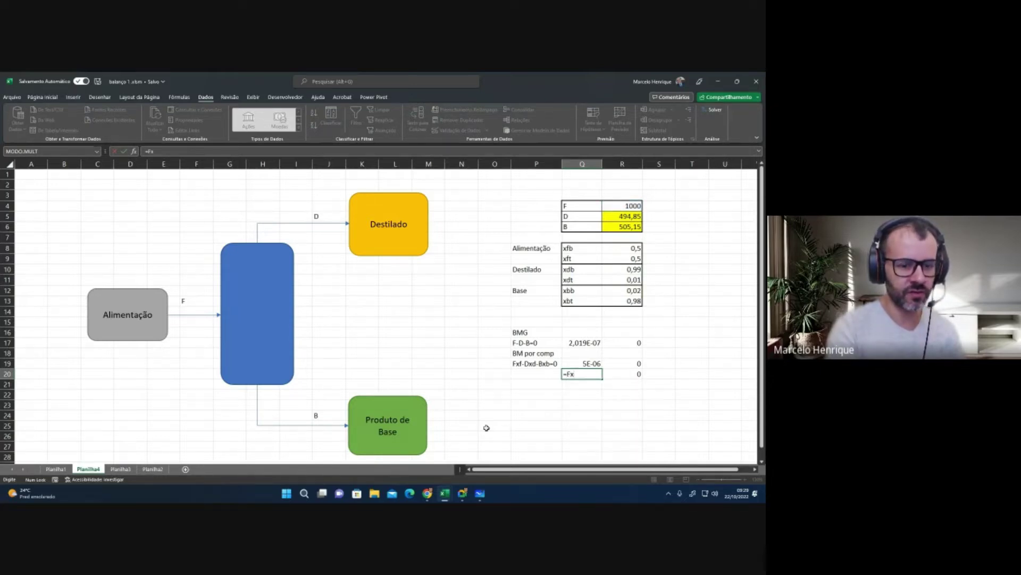
key(BackSpace)
text(*xf)
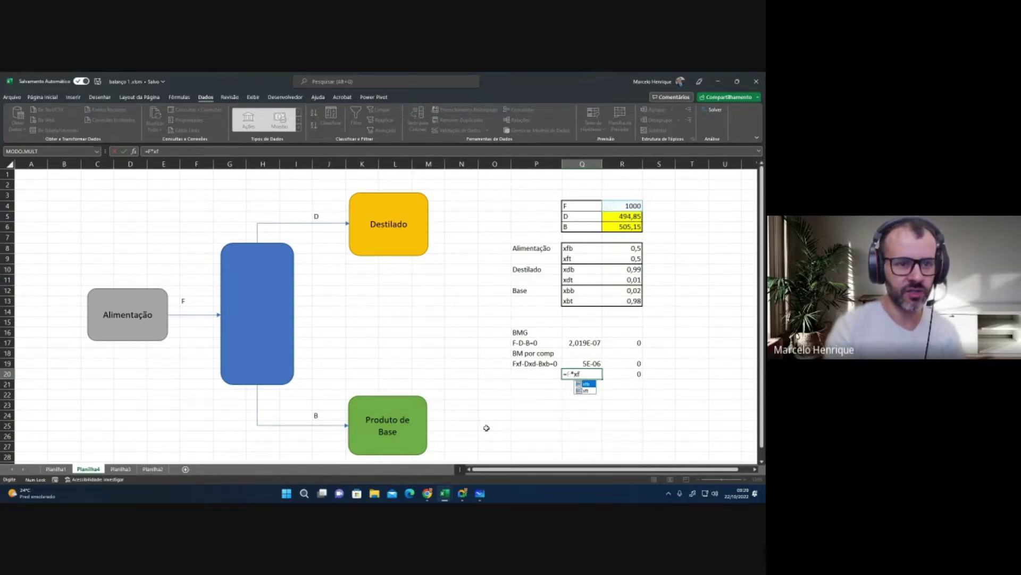
text(t)
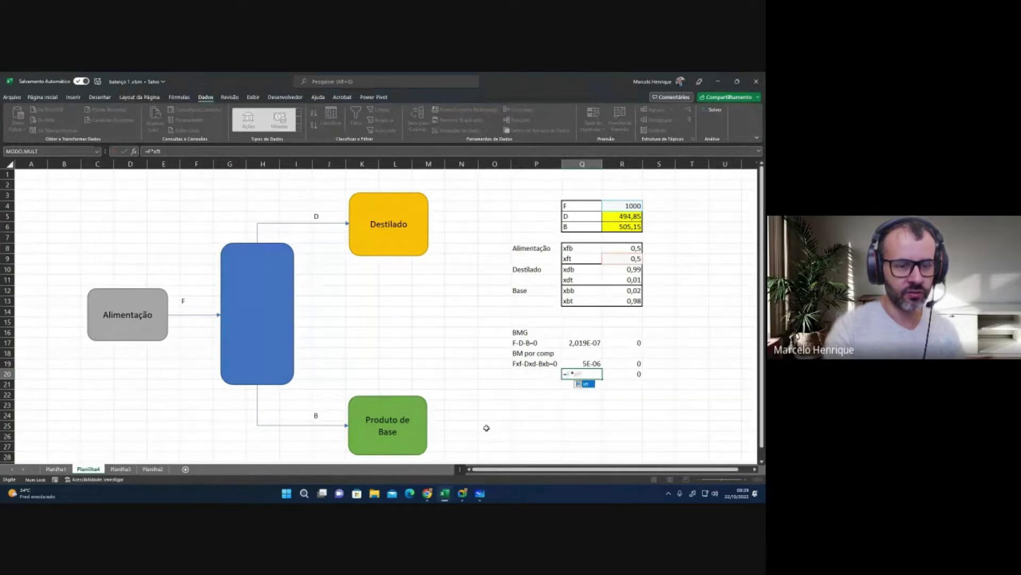
text(-D*)
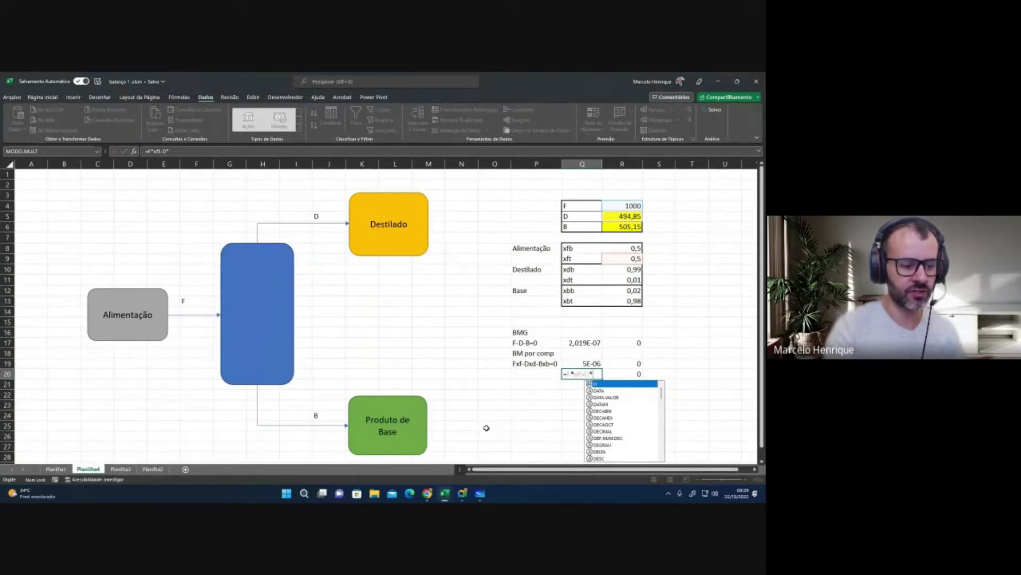
text(xdt)
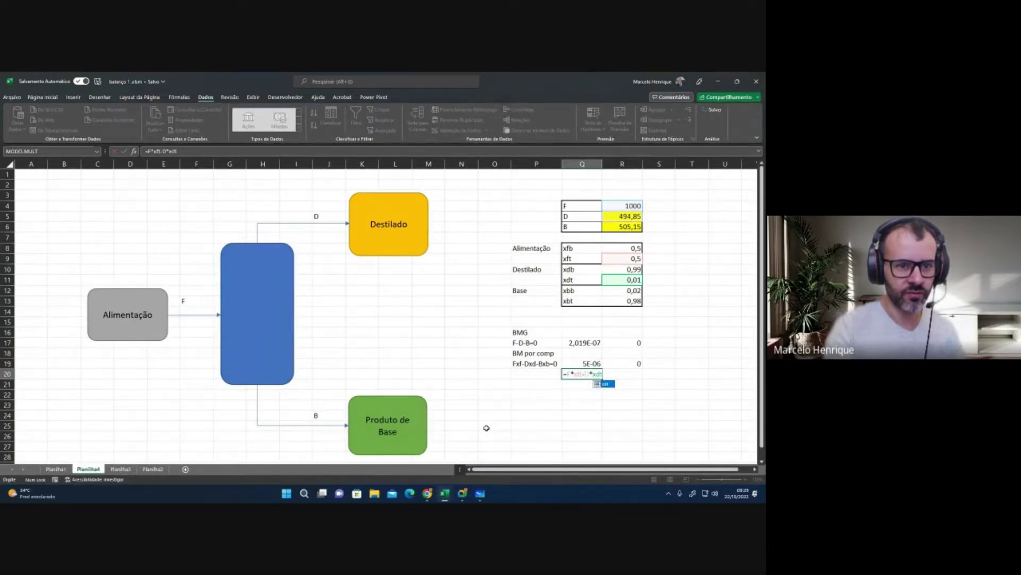
text(-B)
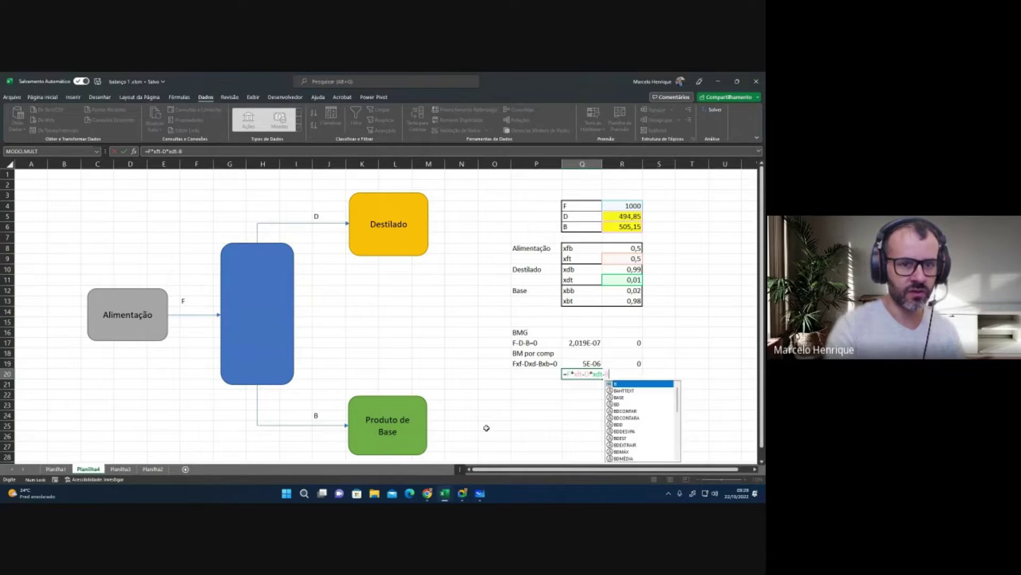
text(*xbt)
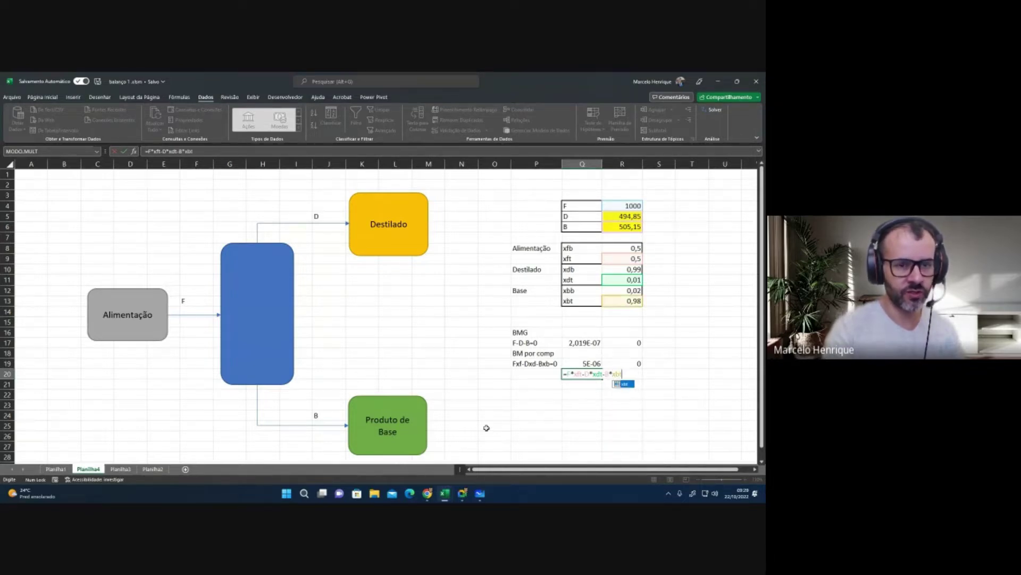
key(Return)
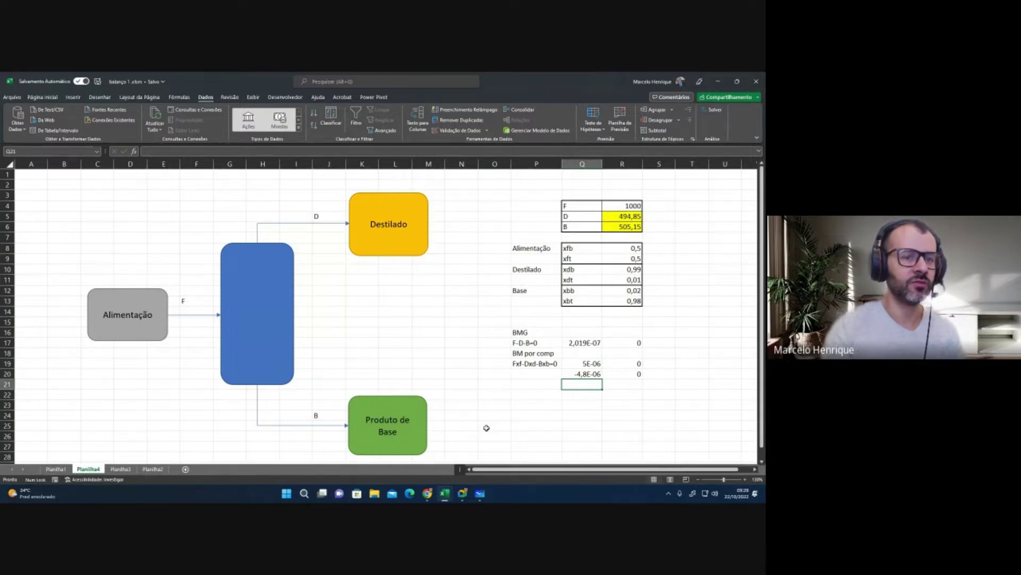
Step: Label the two component balance rows "benzeno" in P19 and "toluno" in P20
click(522, 364)
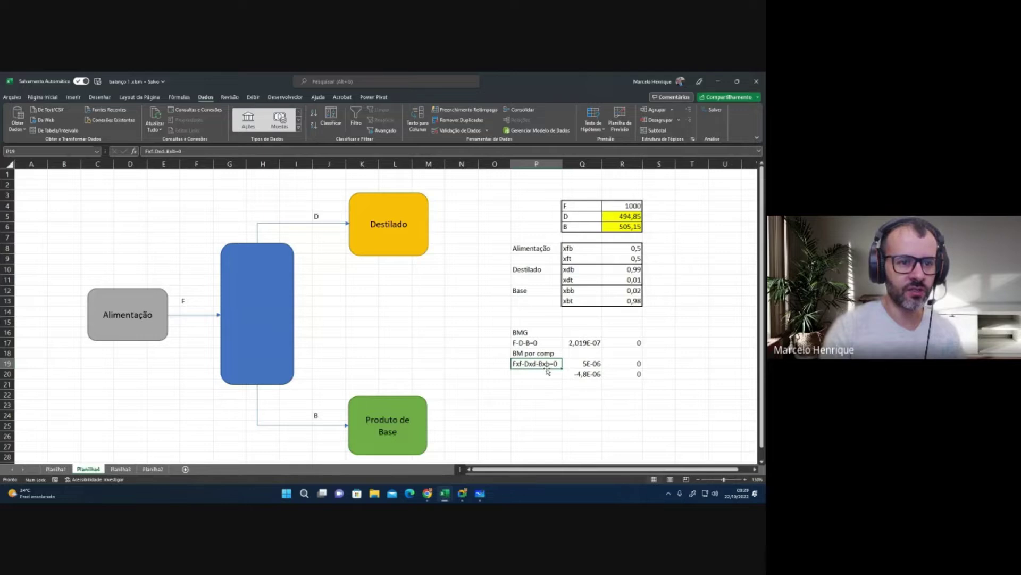
click(492, 367)
click(496, 357)
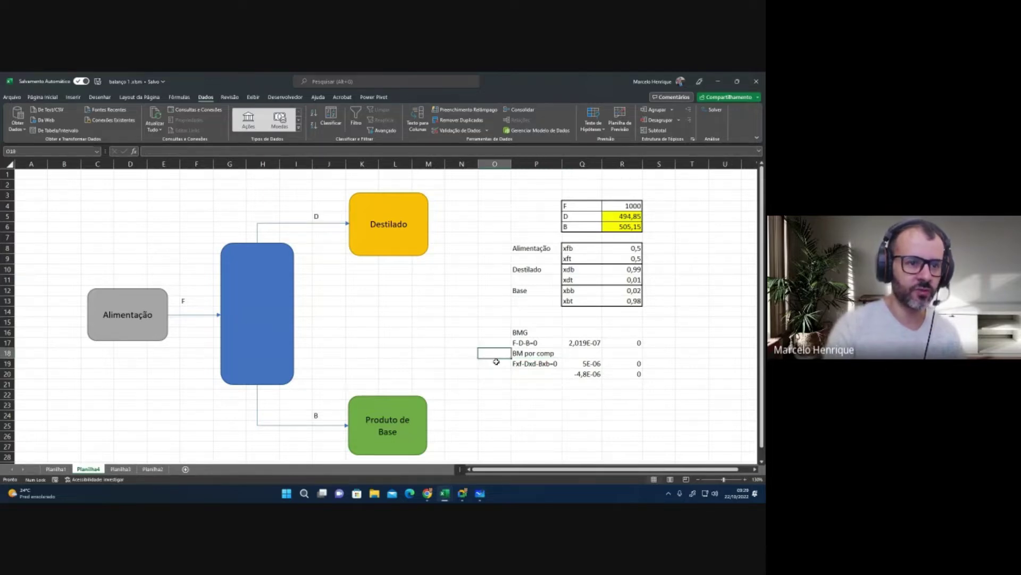
click(522, 366)
text(benze)
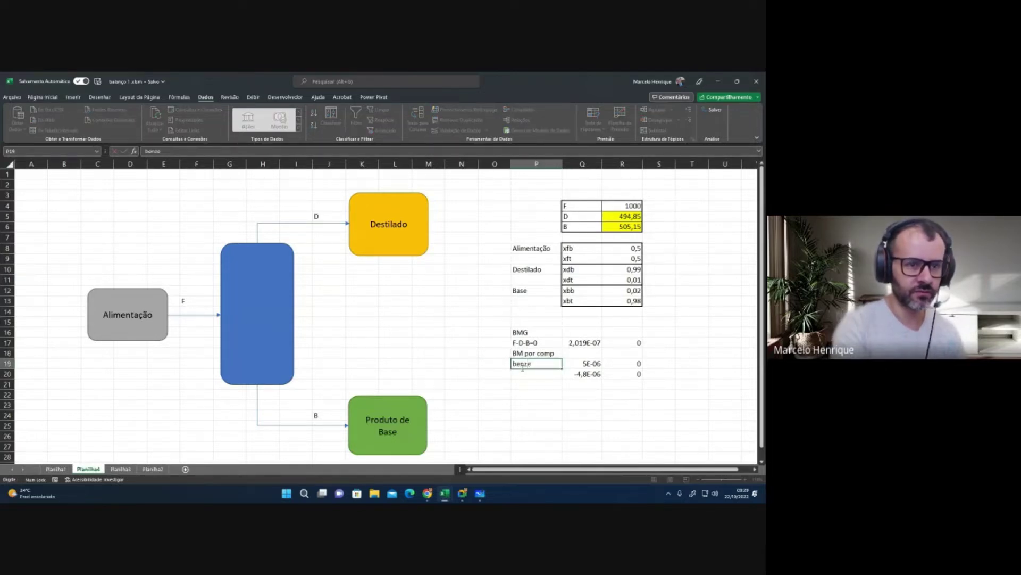
text(no)
key(Return)
text(toluno)
key(Return)
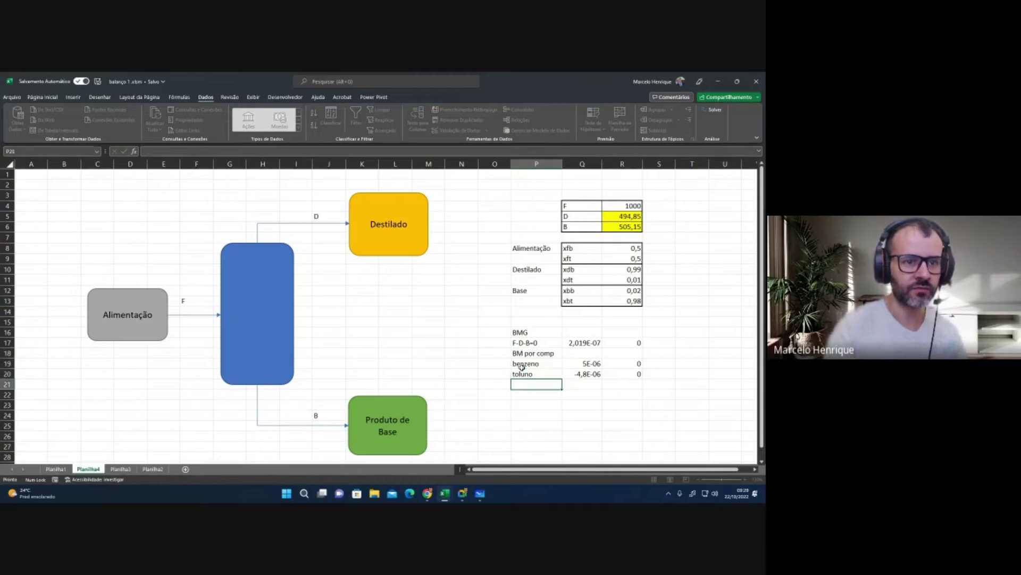
click(573, 425)
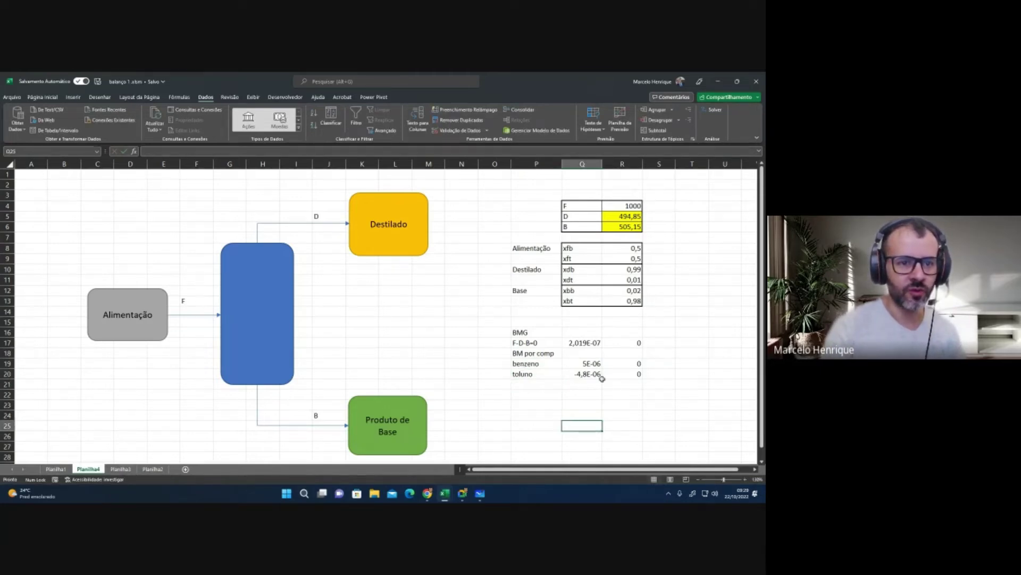
click(458, 346)
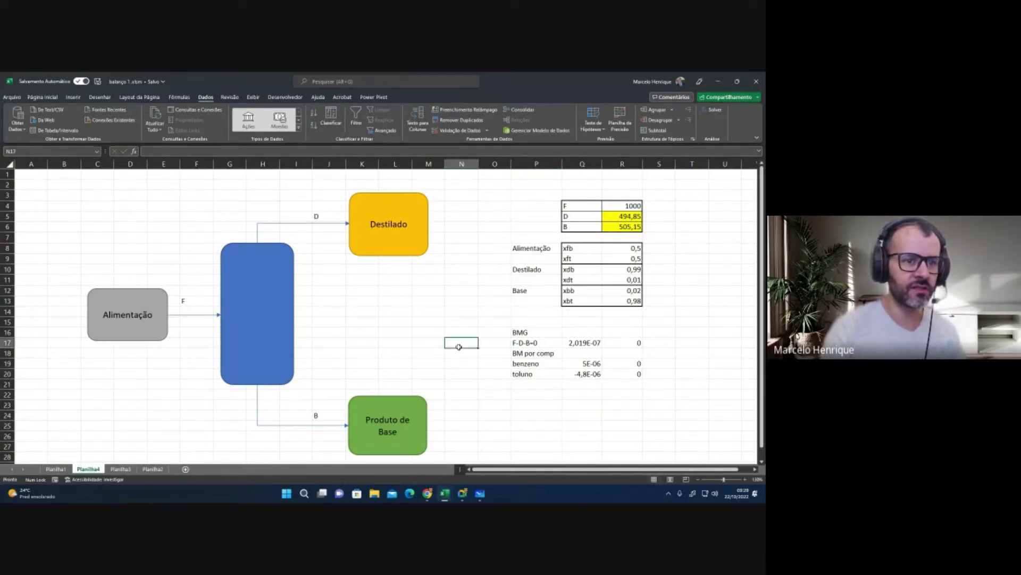
click(507, 426)
click(590, 414)
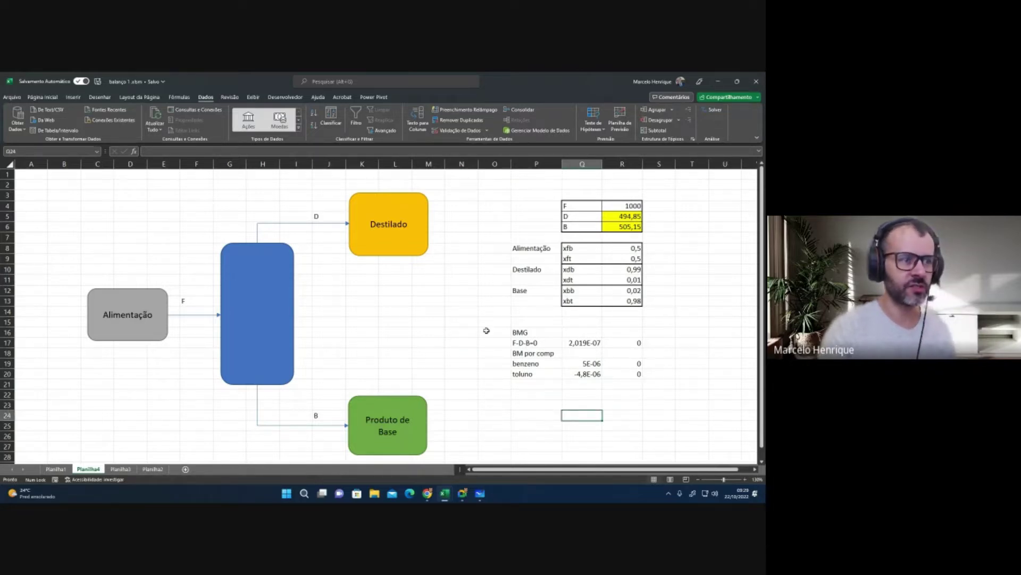
click(101, 354)
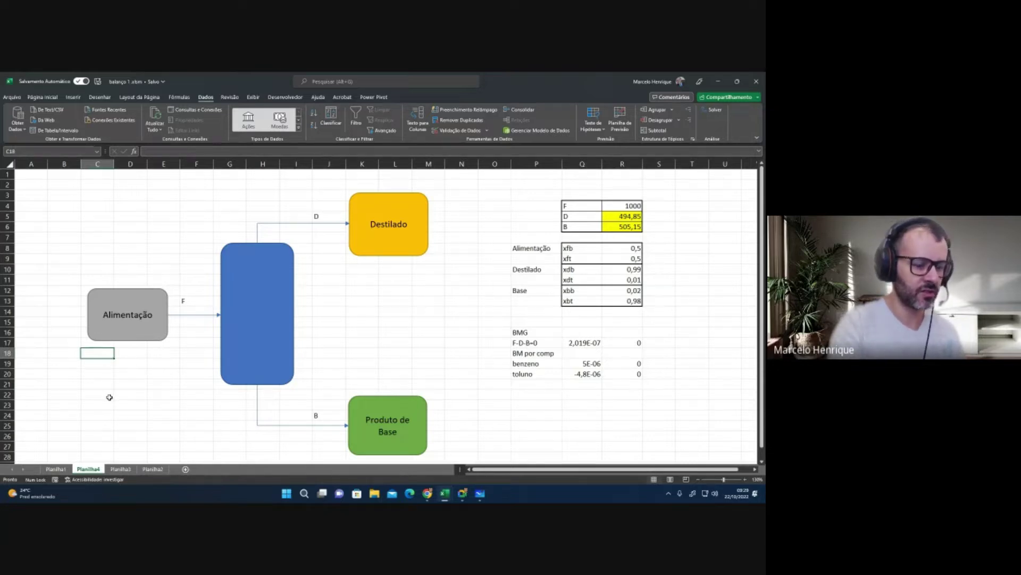
Step: Label the feed component rows under the Alimentação block "benzeno" in C18 and "tolueno" in C19
text(benzeno)
key(Return)
text(t)
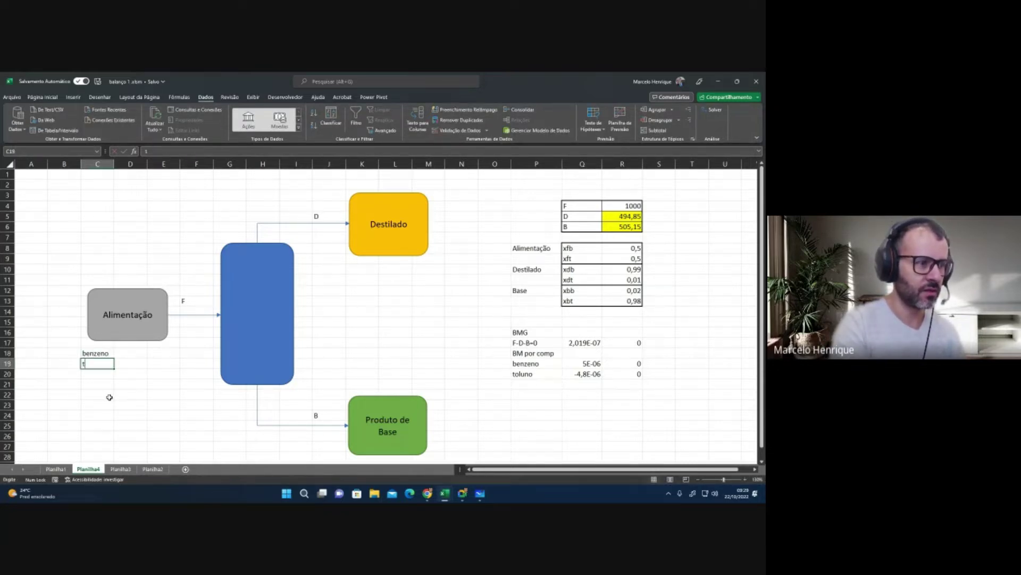
text(olueno)
key(Tab)
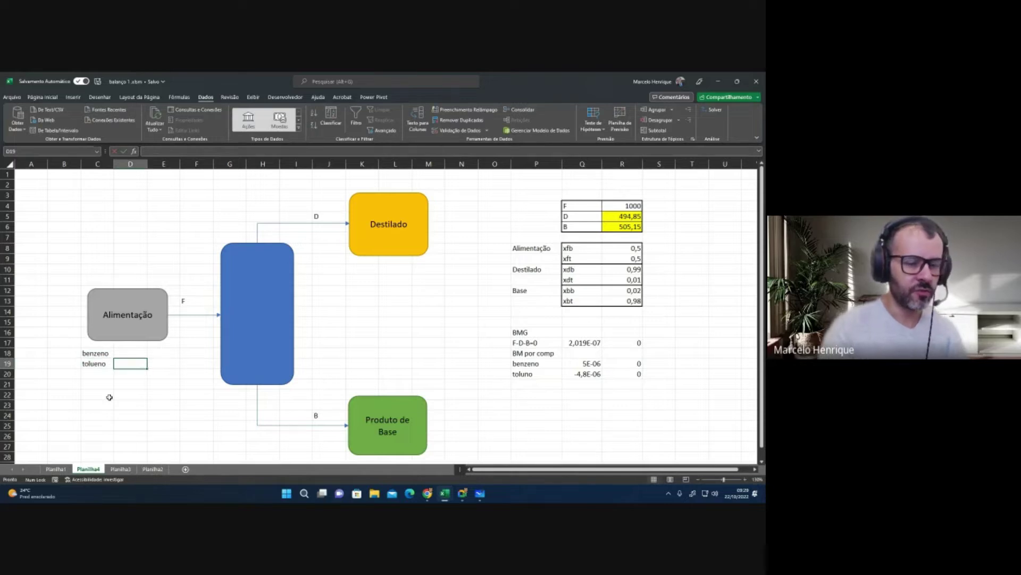
Step: Calculate the benzene flow in the feed in cell D18 with the formula =F*xfb
key(Up)
text(=)
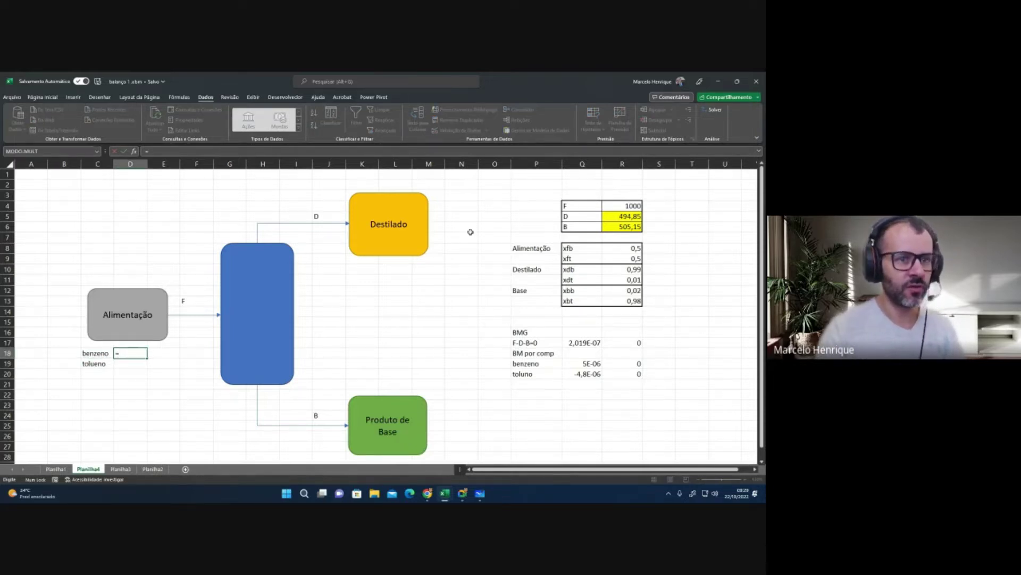
text(F)
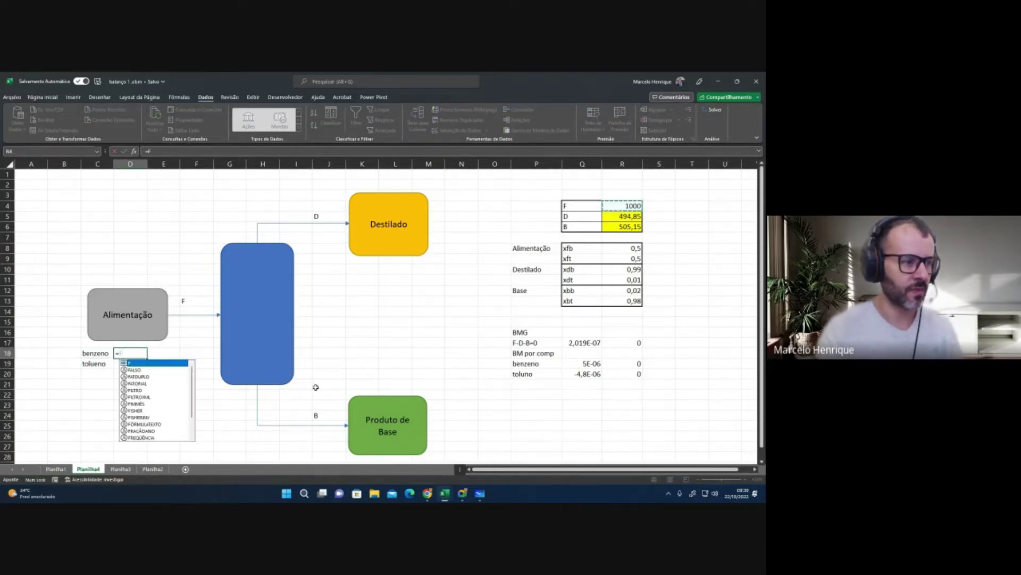
key(BackSpace)
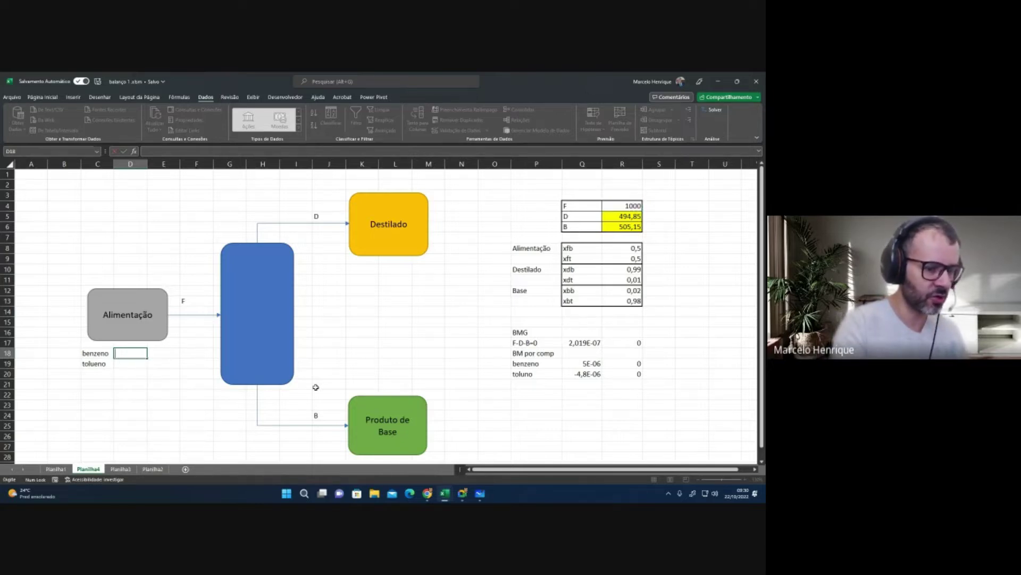
text(=F*)
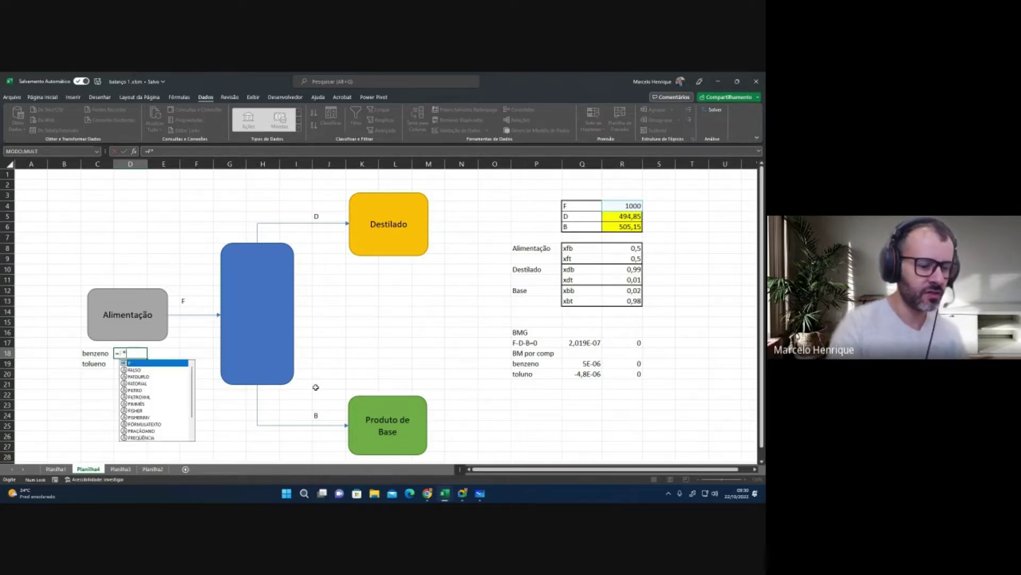
text(xfb)
key(Return)
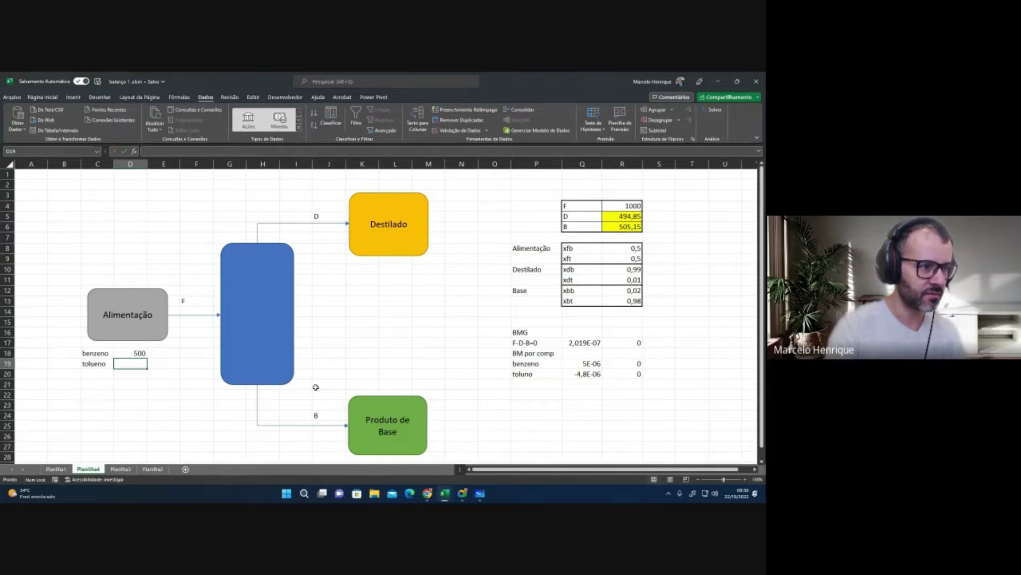
Step: Calculate the toluene flow in the feed in cell D19 with the formula =F*xft
text(=)
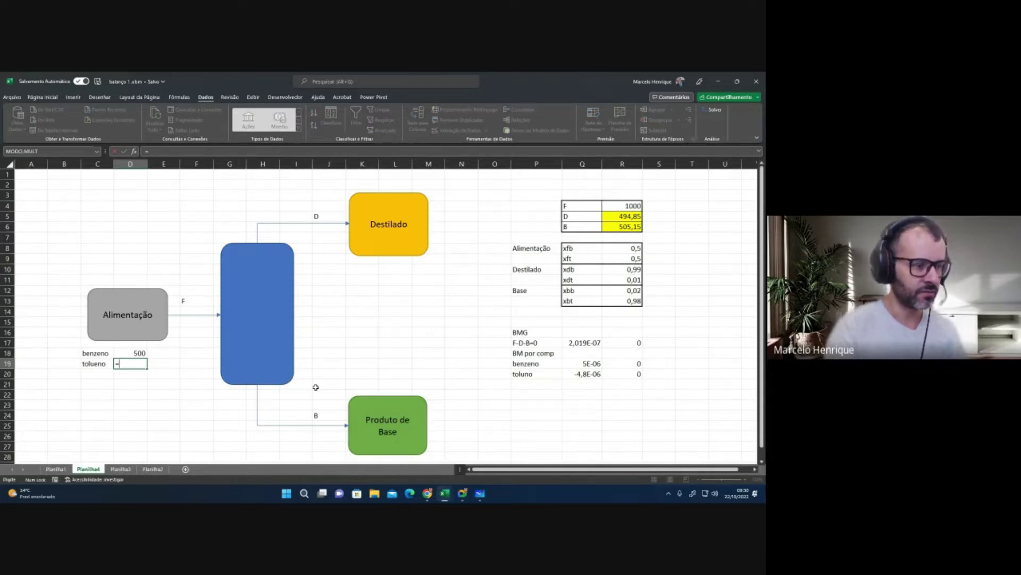
text(F)
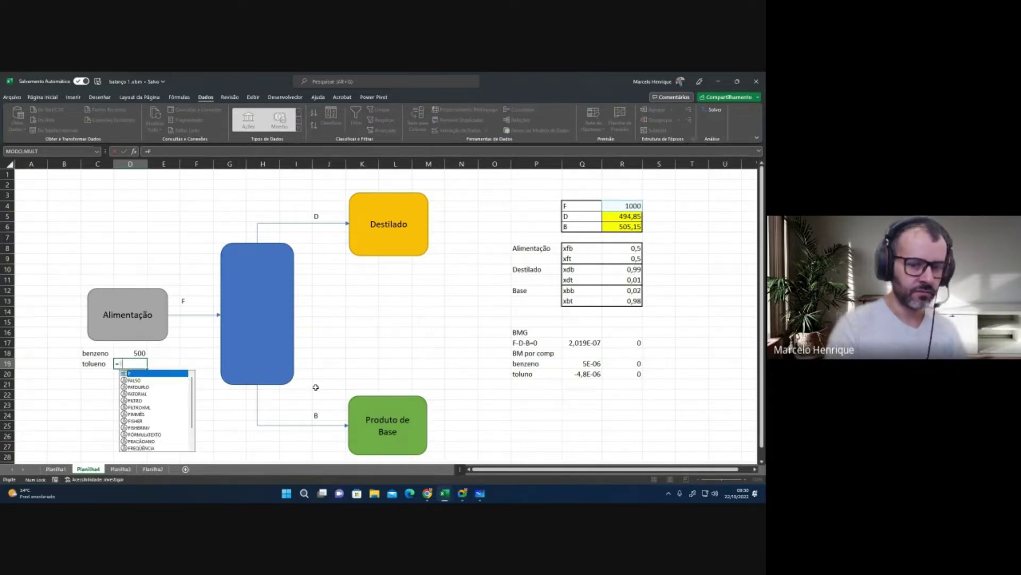
text(*xft)
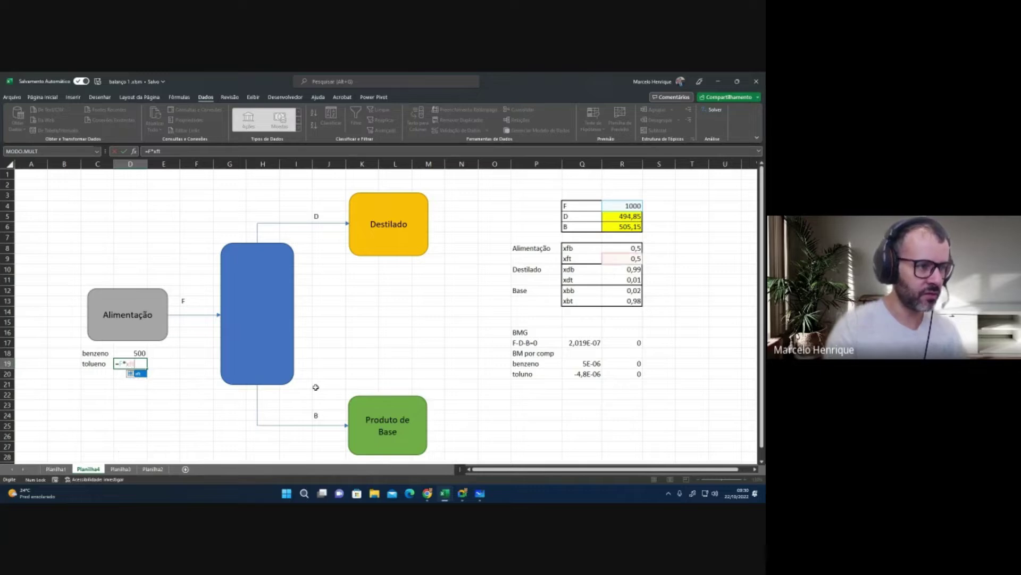
key(Return)
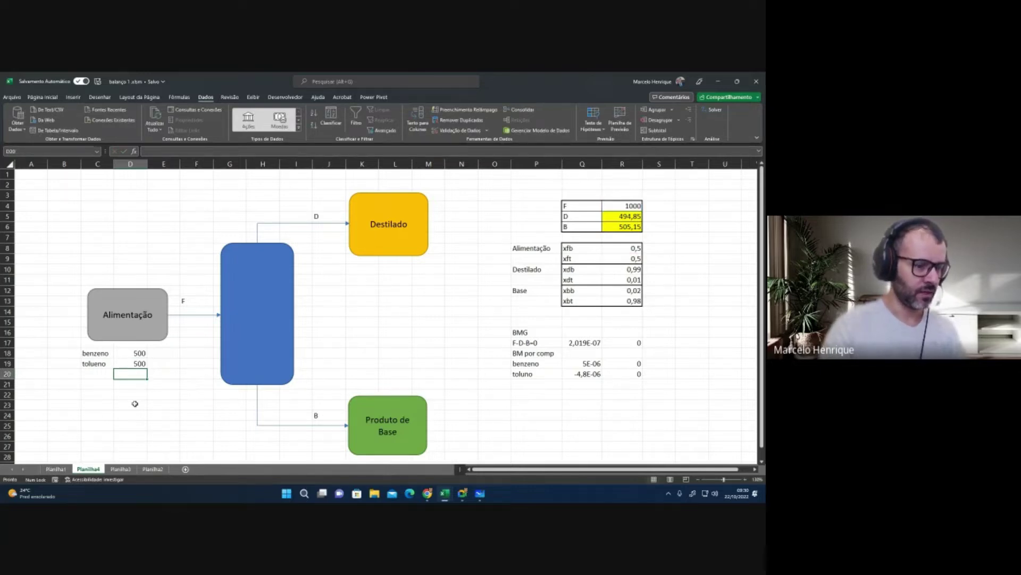
Step: Sum the two feed component flows in D20 and label that total row "F" in C20
key(alt+equal)
key(Return)
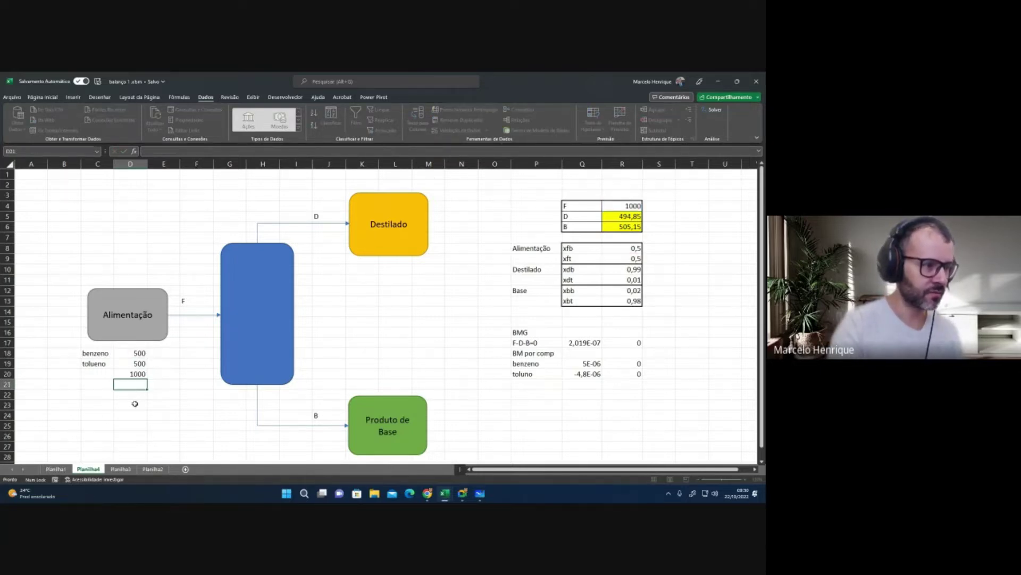
click(79, 374)
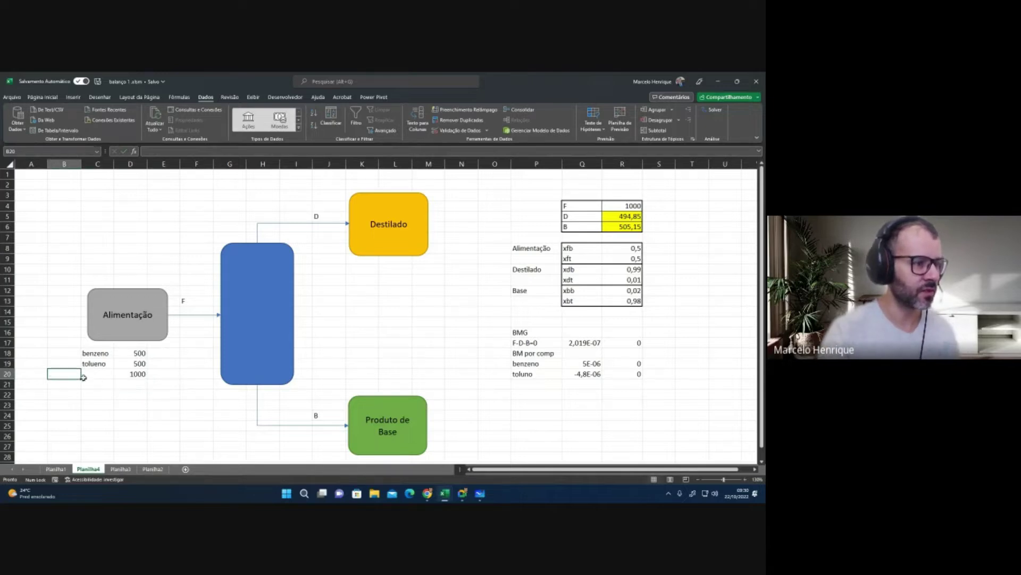
click(91, 379)
text(F)
key(Return)
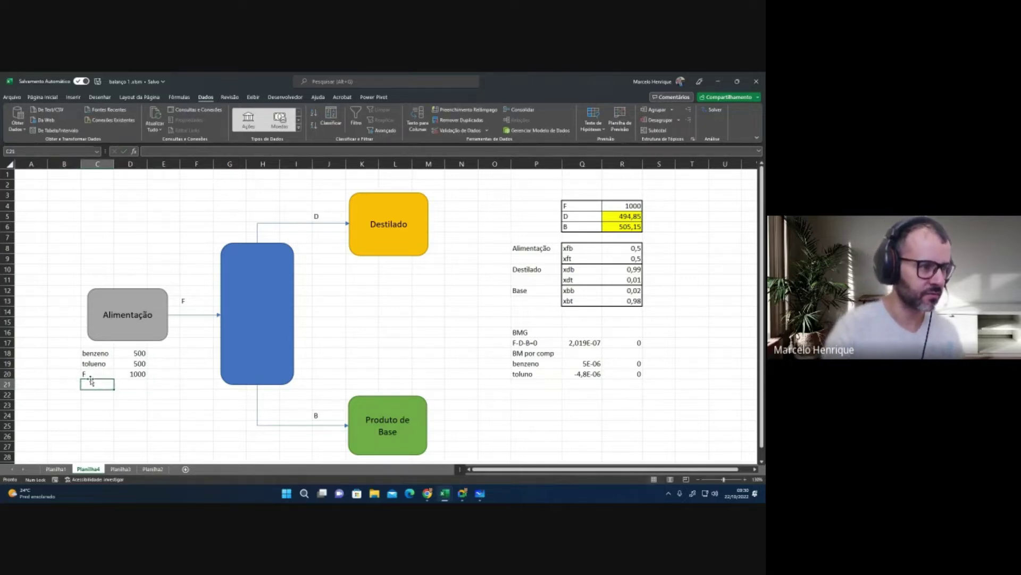
Step: Label the rows under the Destilado block "benzeno" in K10, "tolueno" in K11 and "D" in K12
click(371, 271)
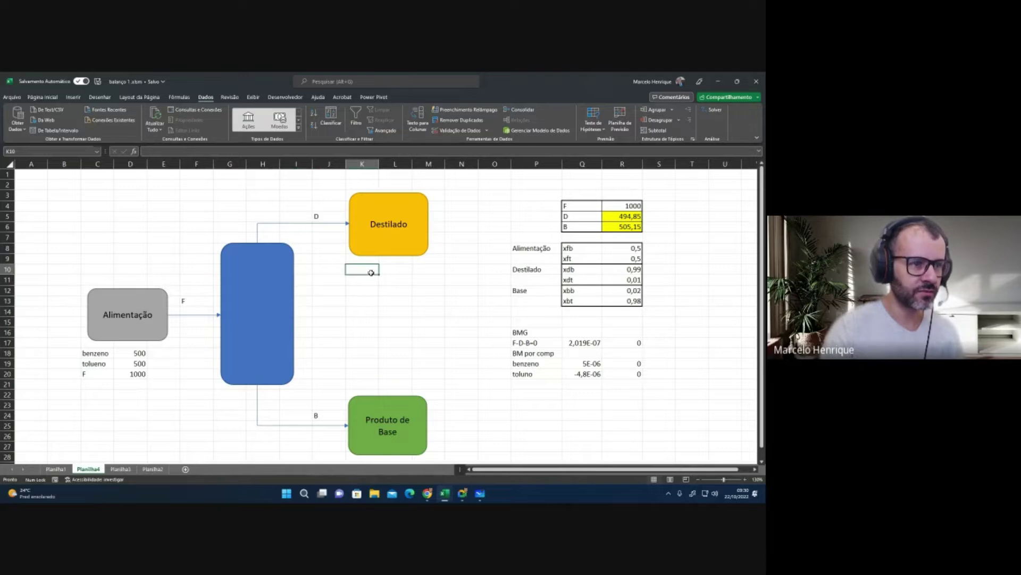
text(benzeno)
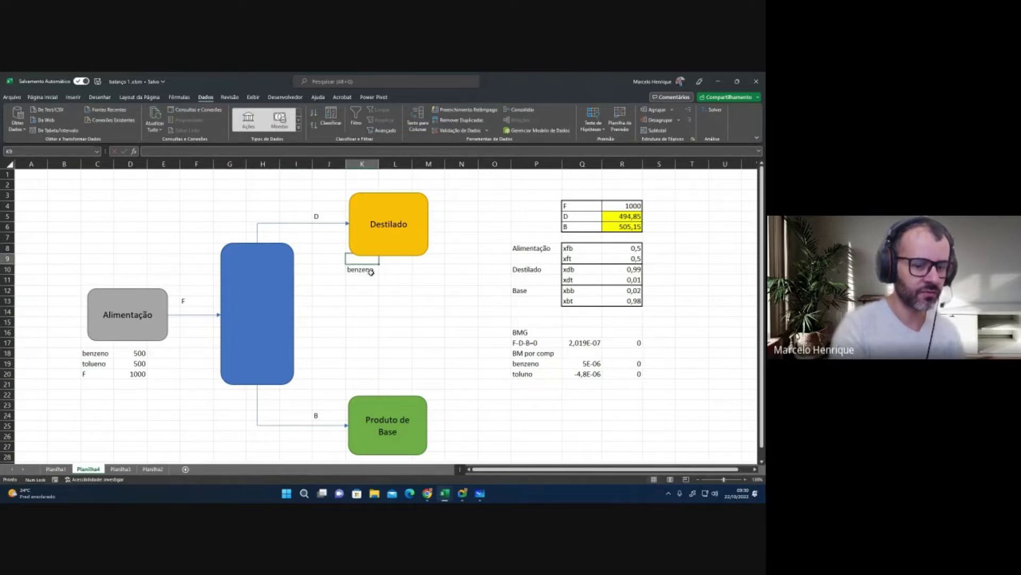
key(Return)
text(toluen)
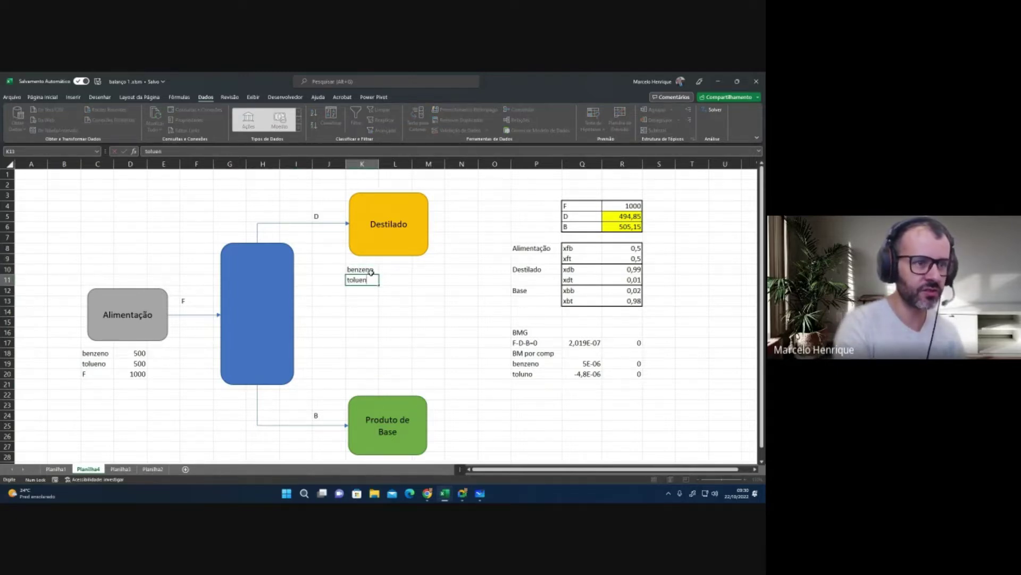
text(o)
key(Return)
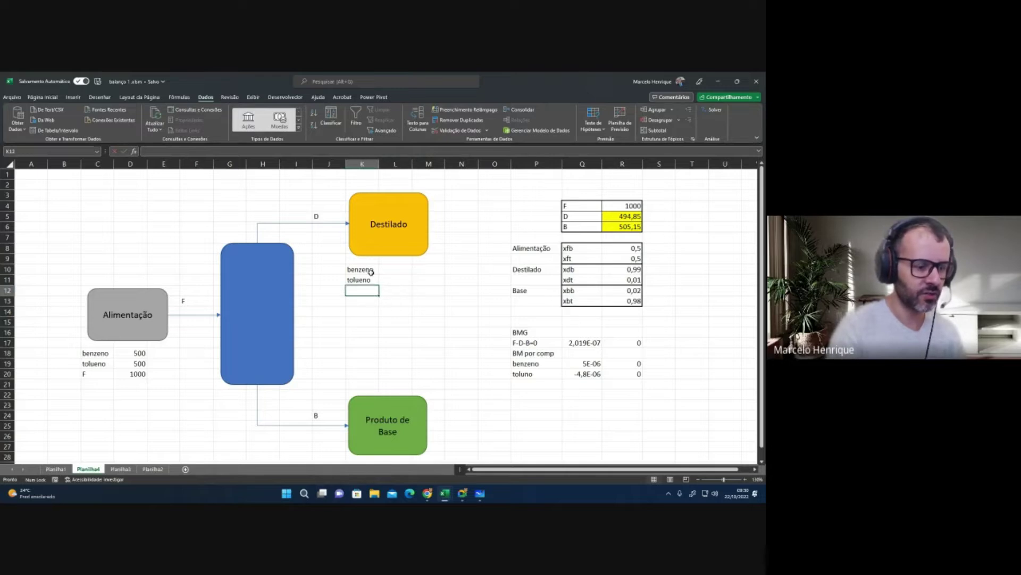
text(D)
key(Tab)
Step: Calculate the benzene flow in the distillate in cell L10 with the formula =D*xdb
key(Up)
key(Up)
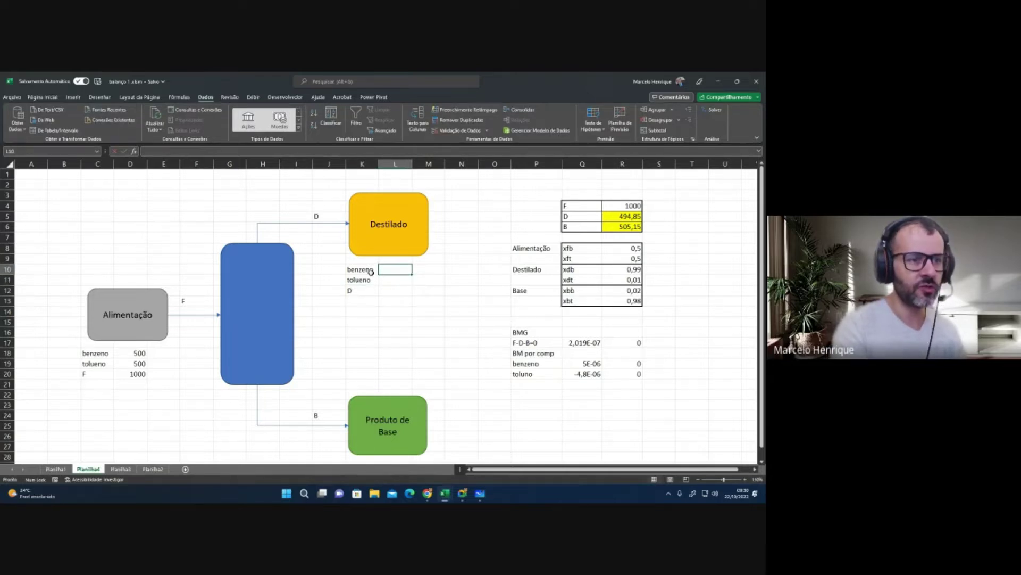
text(=D)
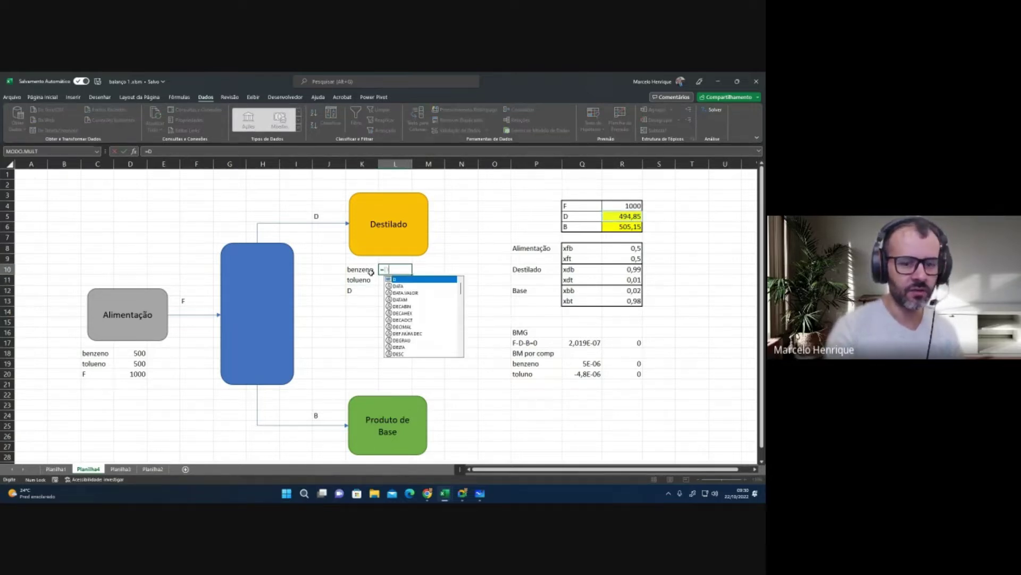
text(*xdb)
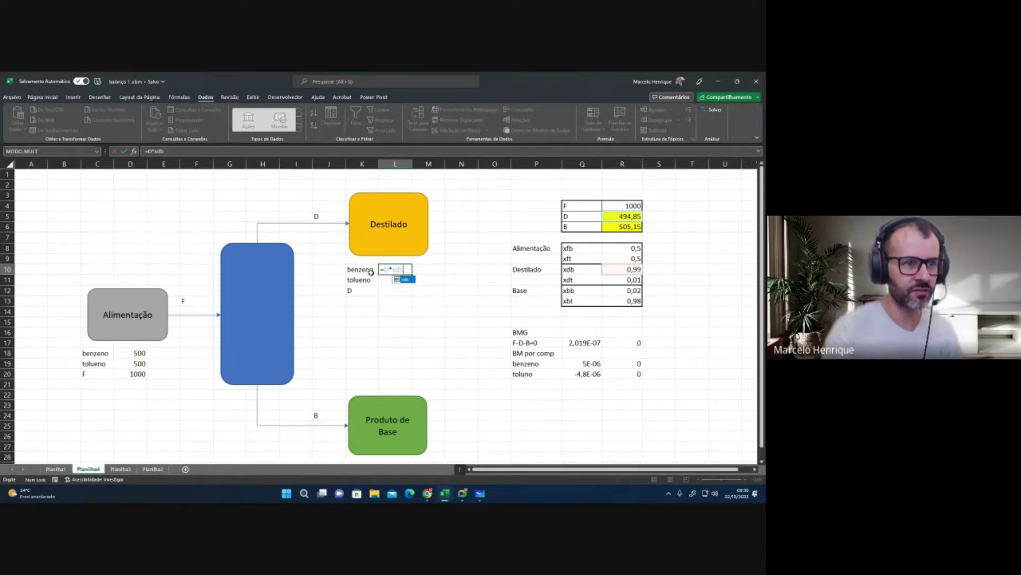
key(Return)
Step: Calculate the toluene flow in the distillate in cell L11 with the formula =D*xdt
text(=)
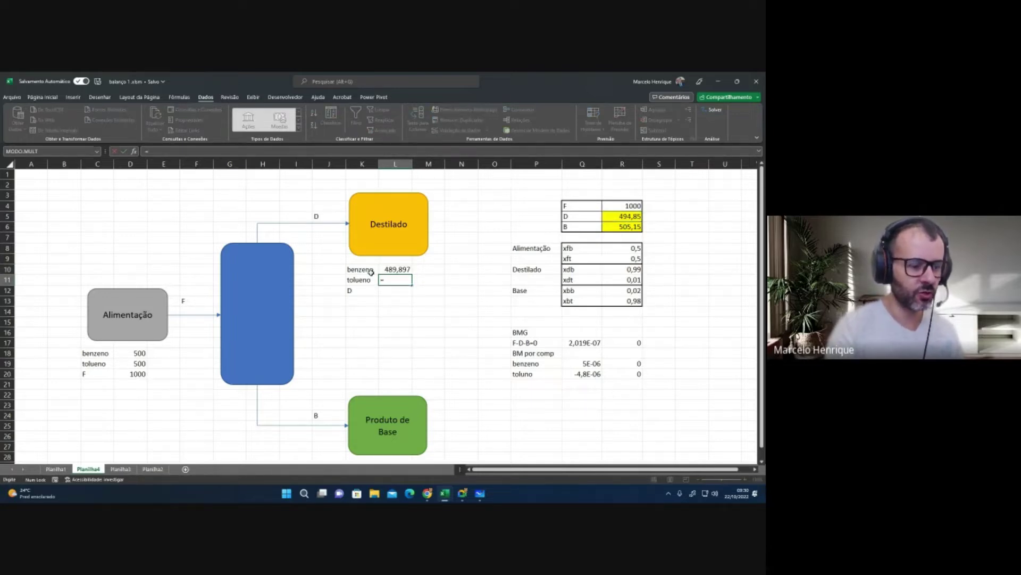
text(D)
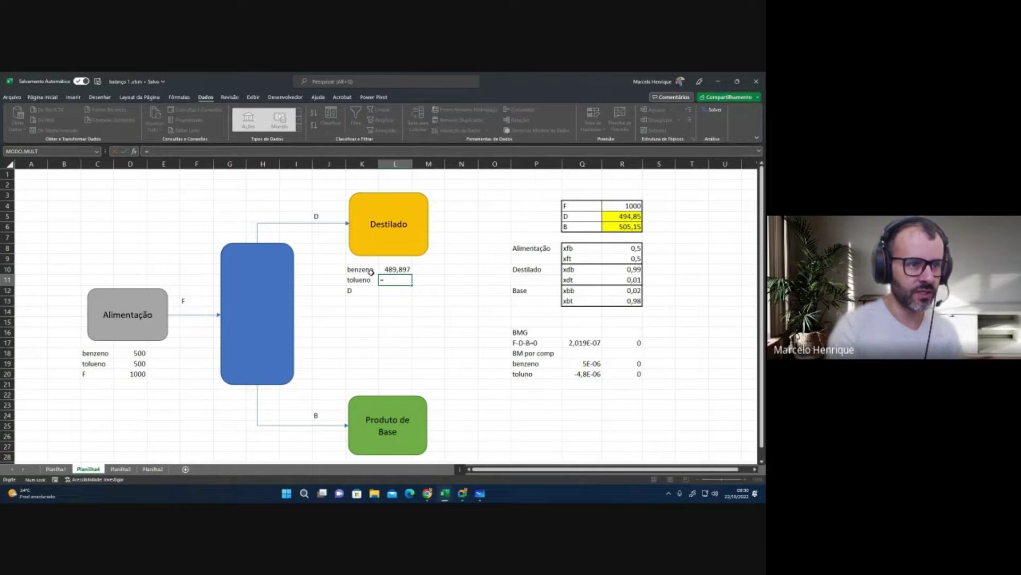
text(*xdt)
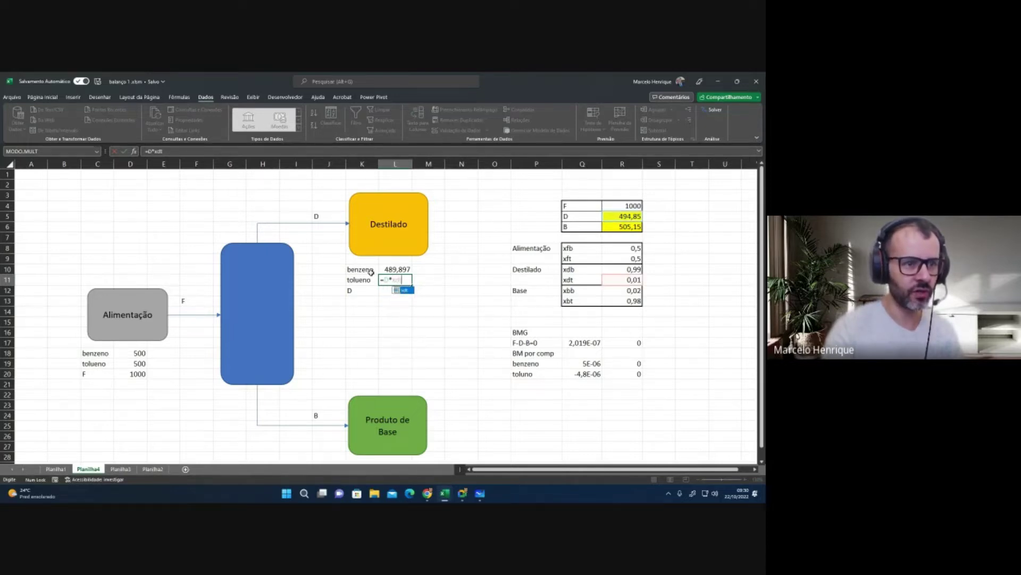
key(Return)
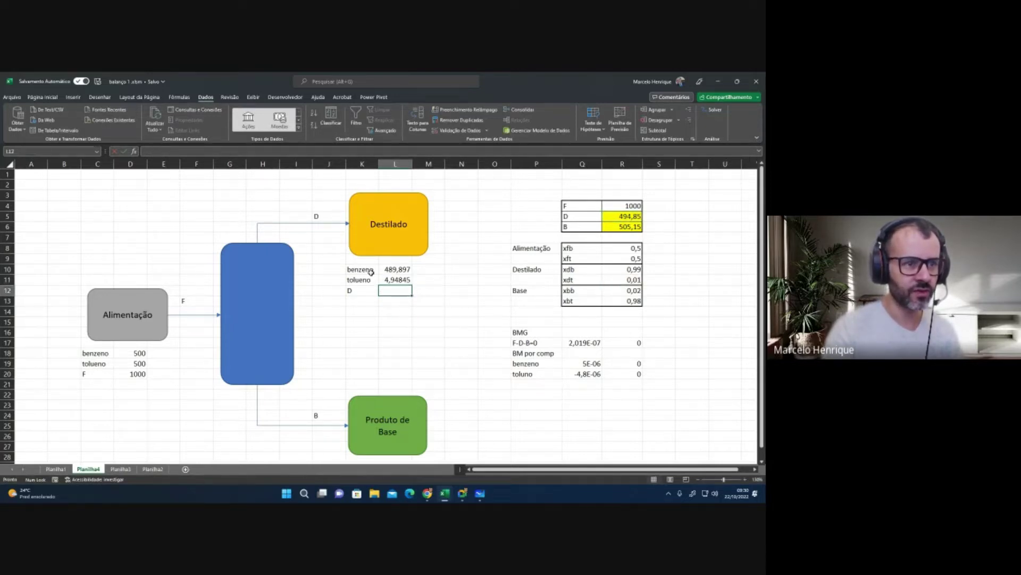
Step: Sum the distillate component flows in L12 with =SOMA(L10:L11) and compare the total with D in R5
key(alt+equal)
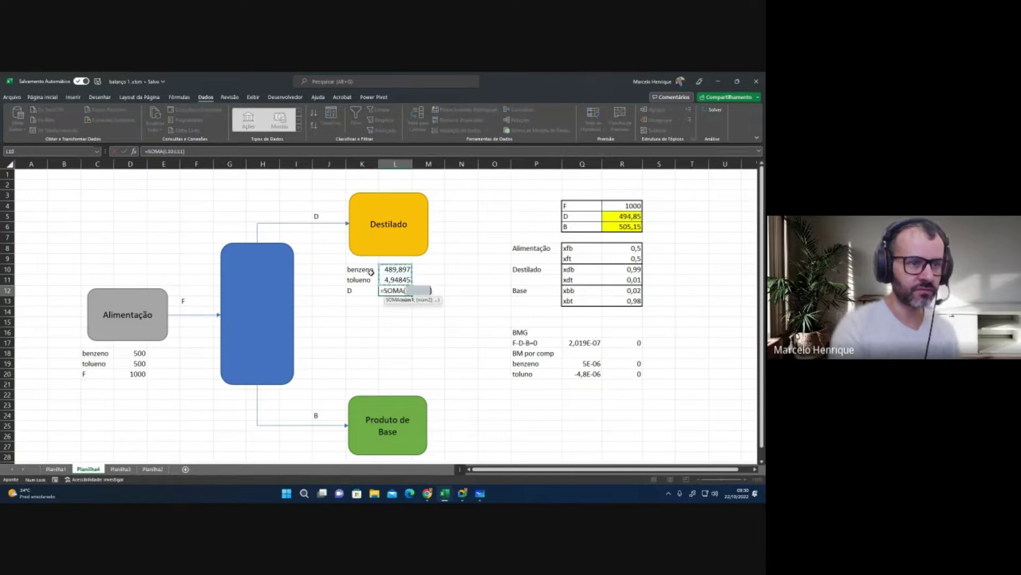
key(Return)
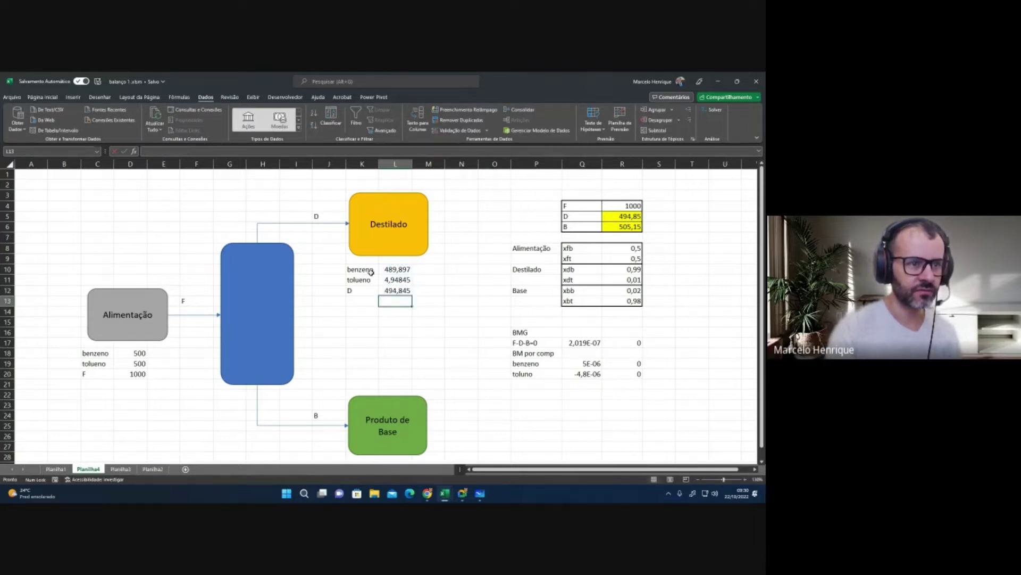
click(394, 291)
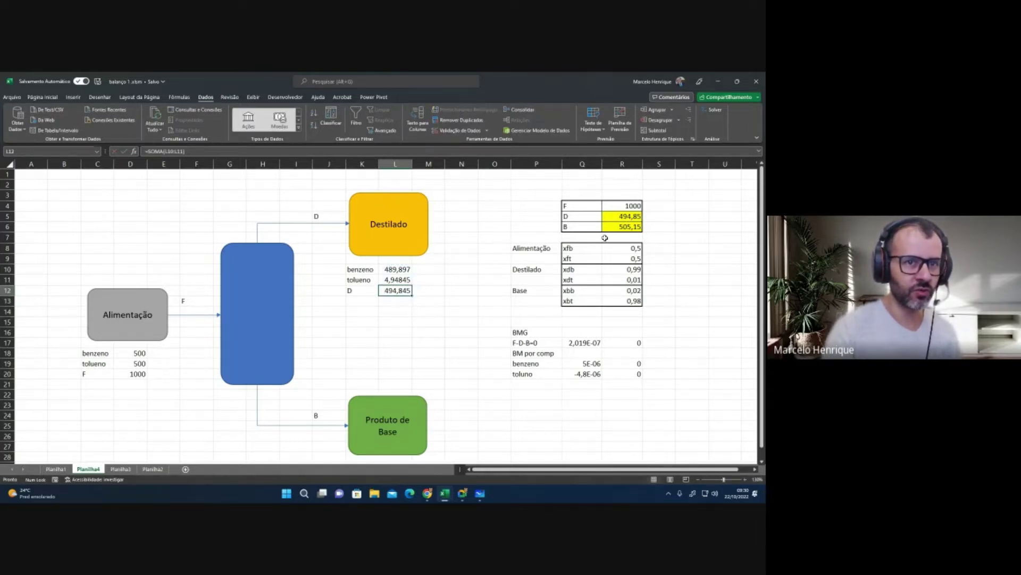
click(630, 213)
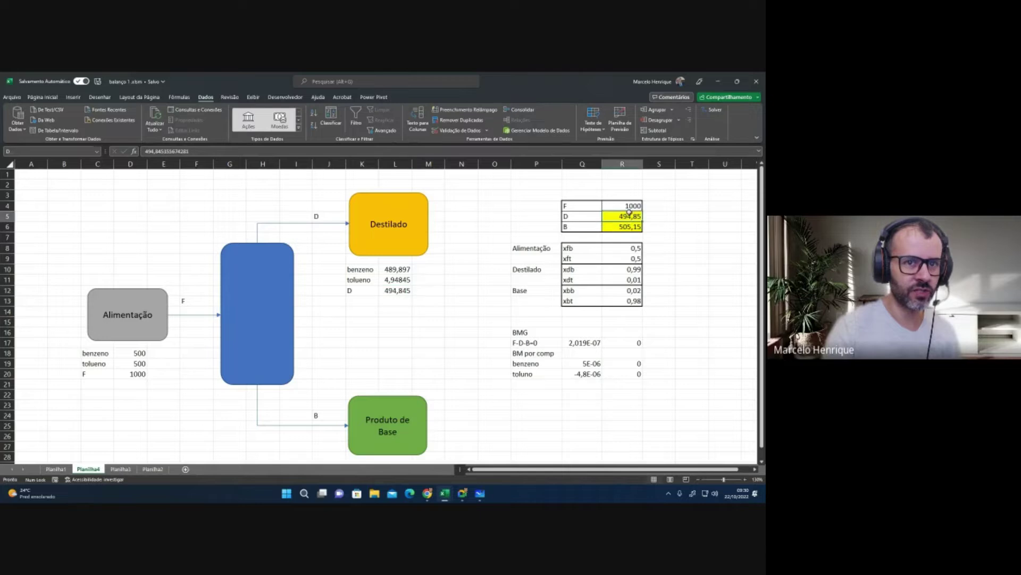
click(385, 346)
Step: Format the distillate flows in L10:L12 to show two decimal places
drag(403, 266, 405, 286)
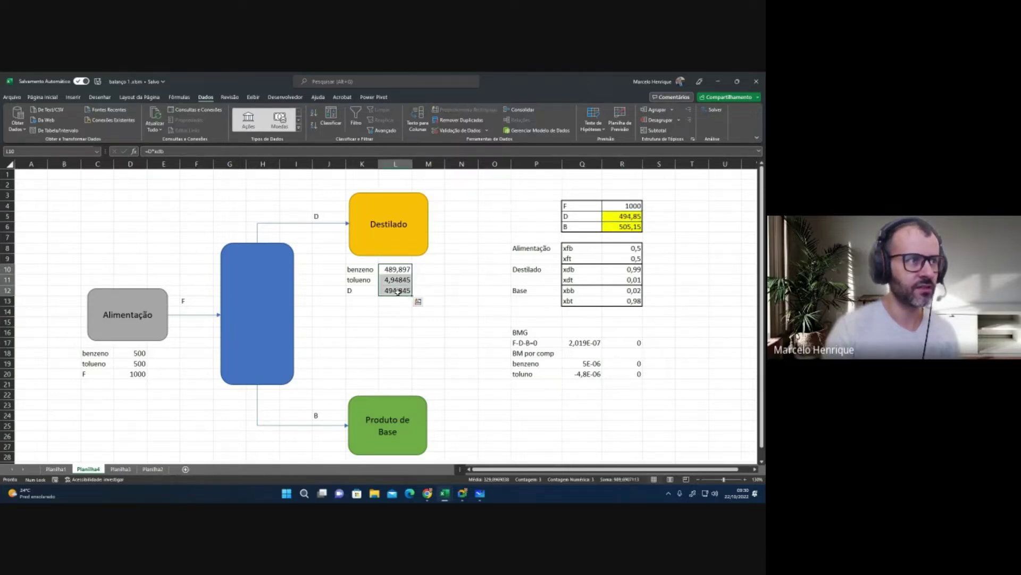
click(42, 97)
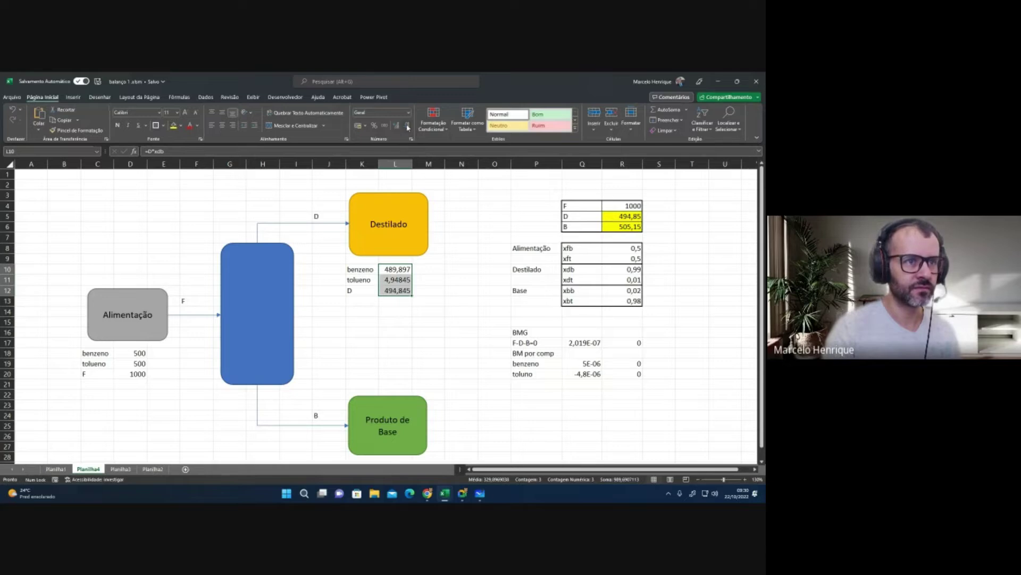
click(407, 125)
Step: Label cells K18 to K20 above the Produto de Base block as benzeno, tolueno and B
click(360, 375)
scroll(359, 375, down, 1)
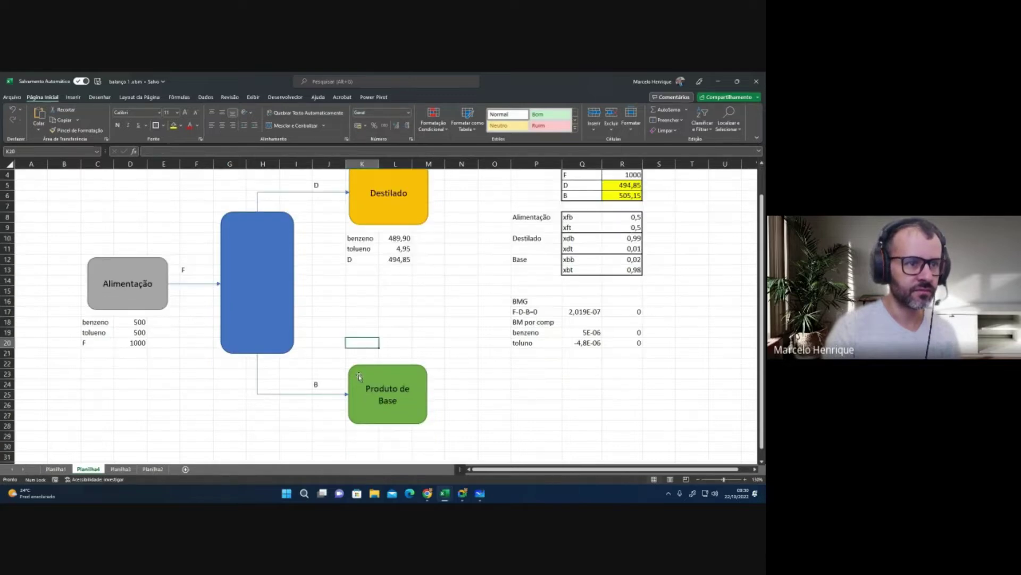
scroll(359, 375, up, 1)
click(353, 354)
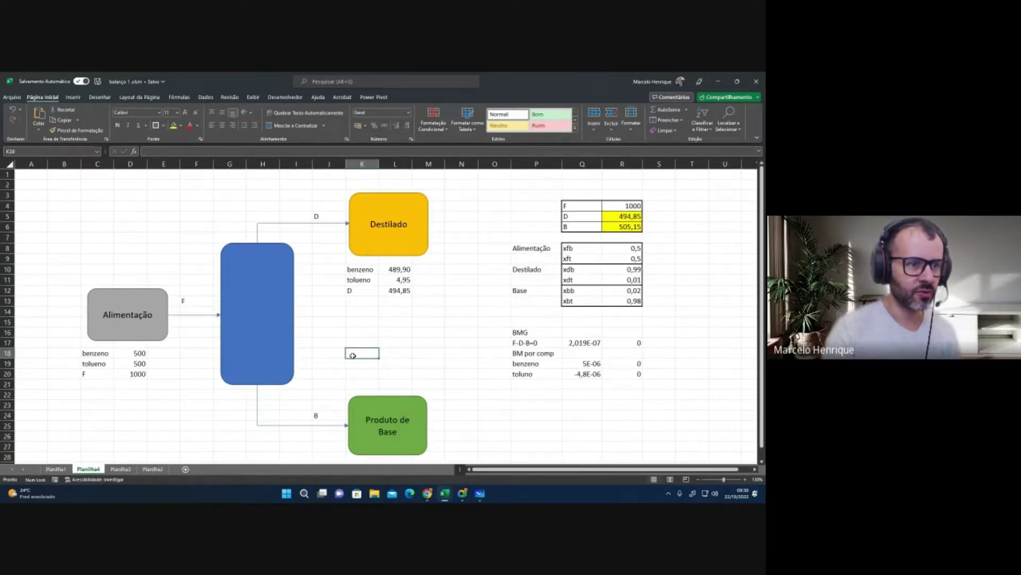
text(benze)
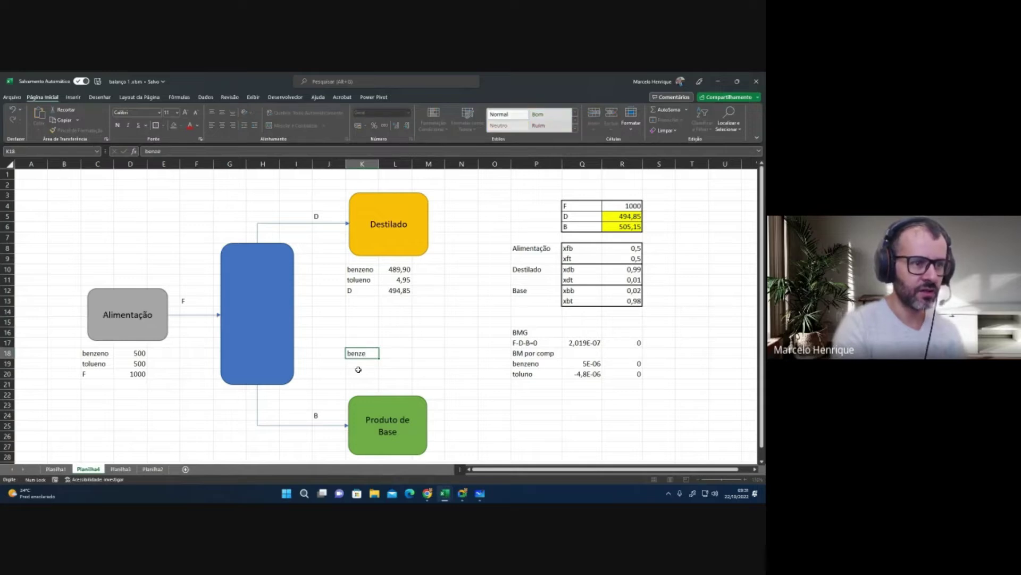
text(no)
key(Return)
text(tolu)
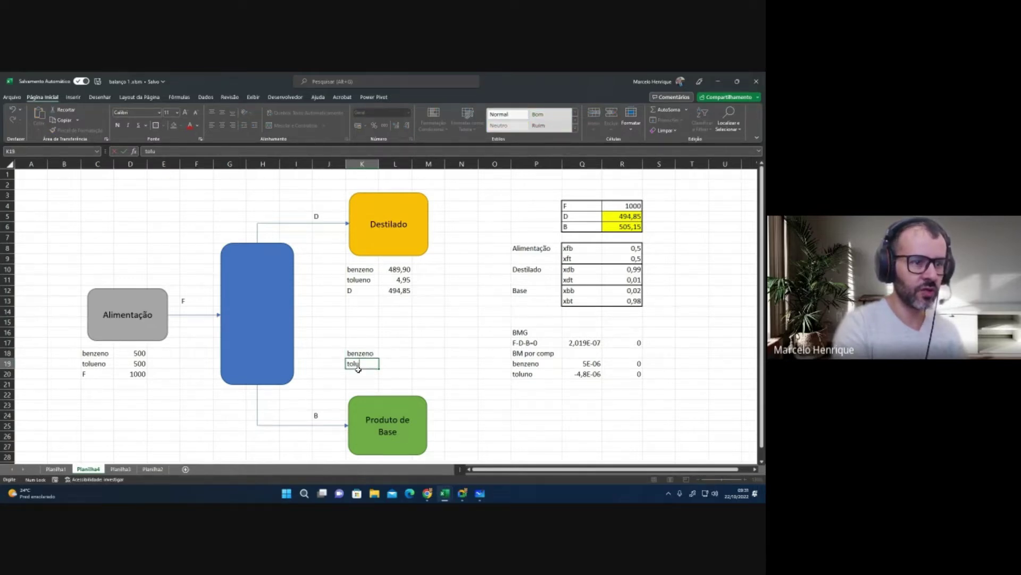
text(eno)
key(Return)
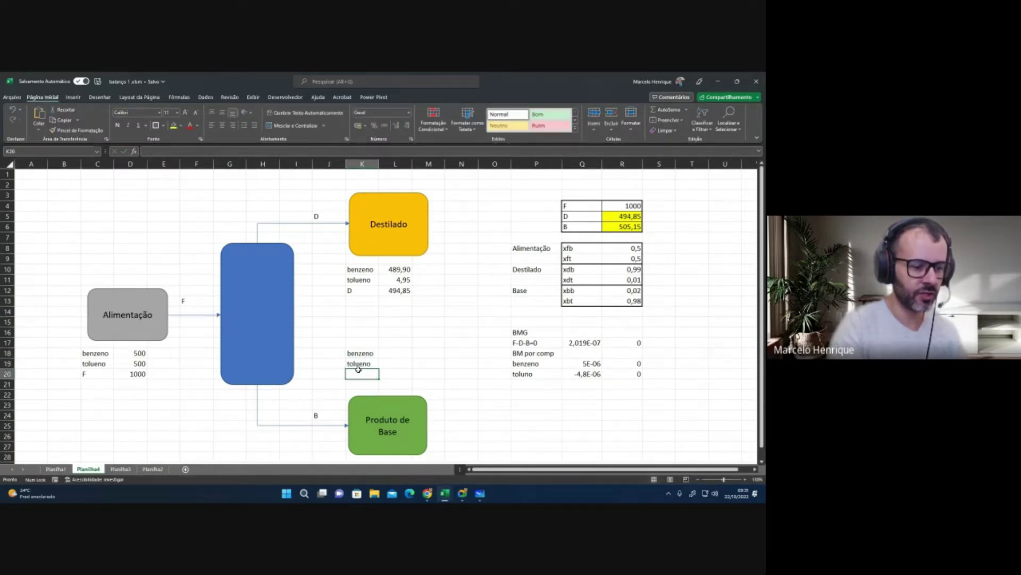
text(b)
key(Escape)
text(Benzeno)
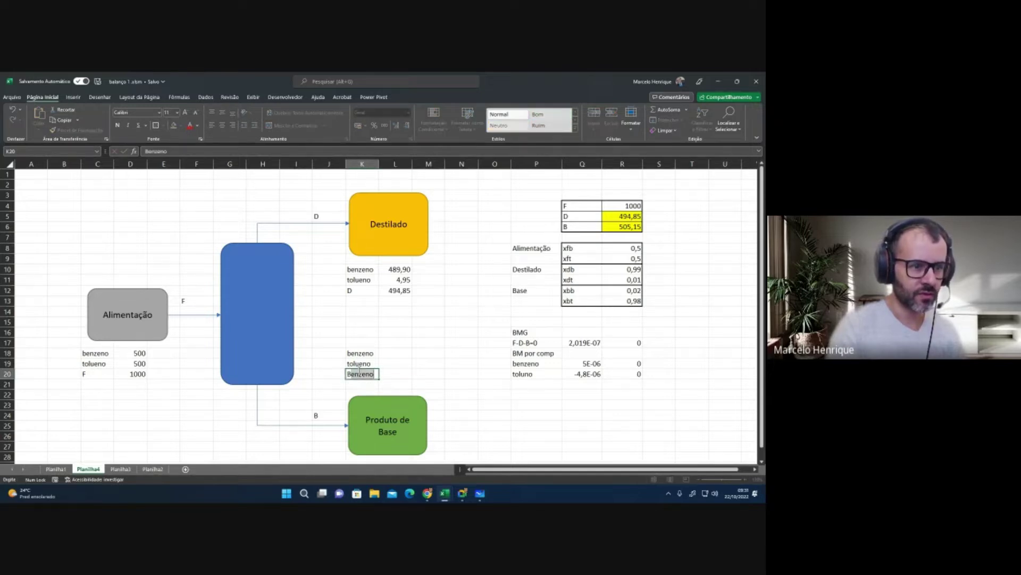
key(ctrl+Return)
text(B)
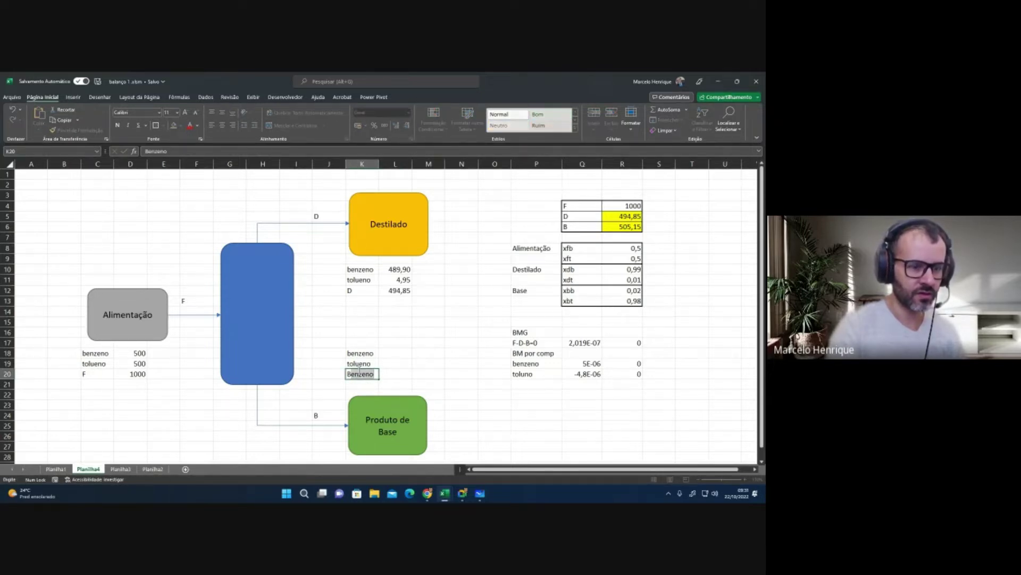
key(Delete)
Step: Calculate the benzene flow in the base product in cell L18 with the formula =B*xbb
key(Right)
key(Up)
key(Up)
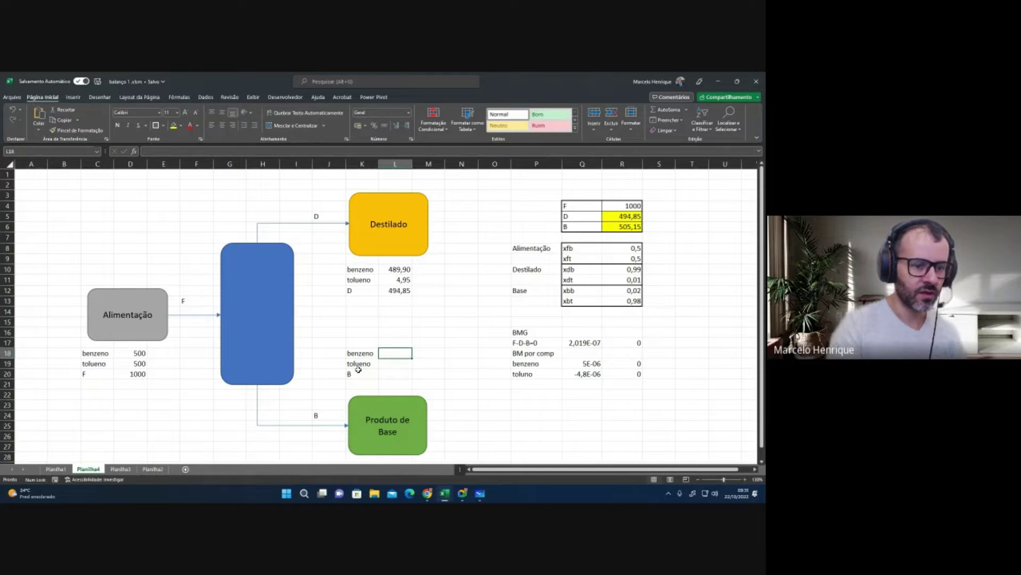
text(=B)
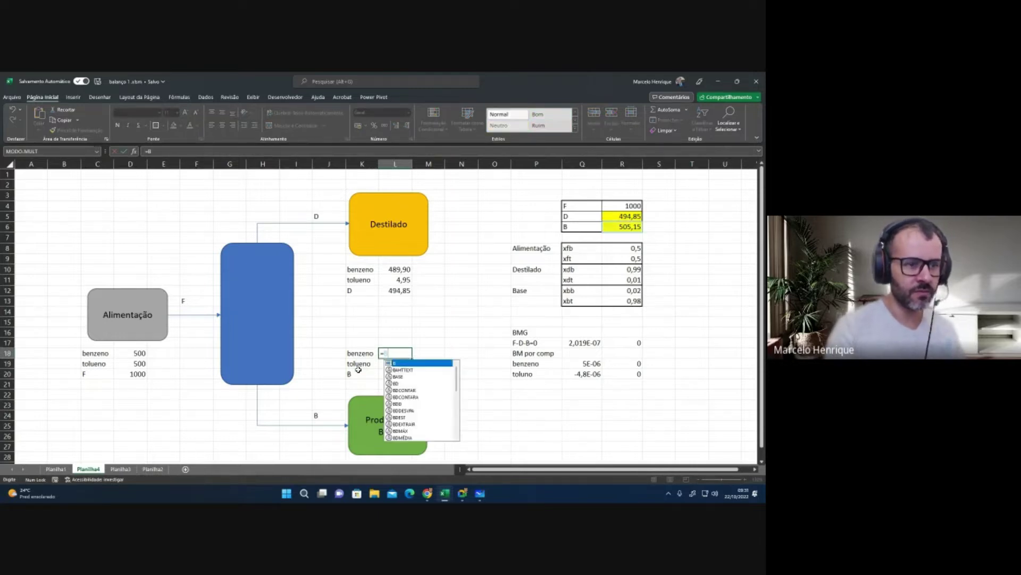
text(*xbb)
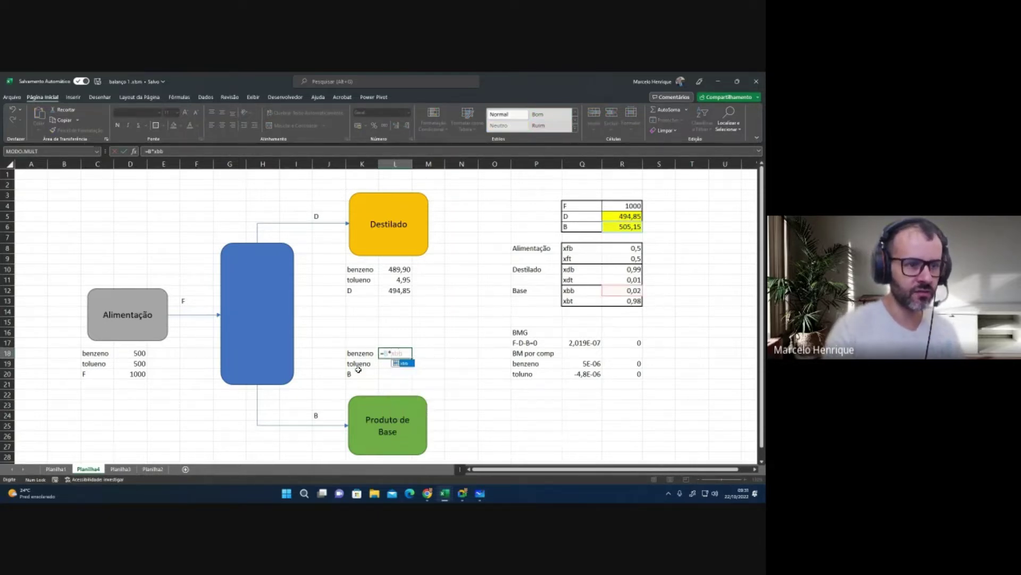
key(Return)
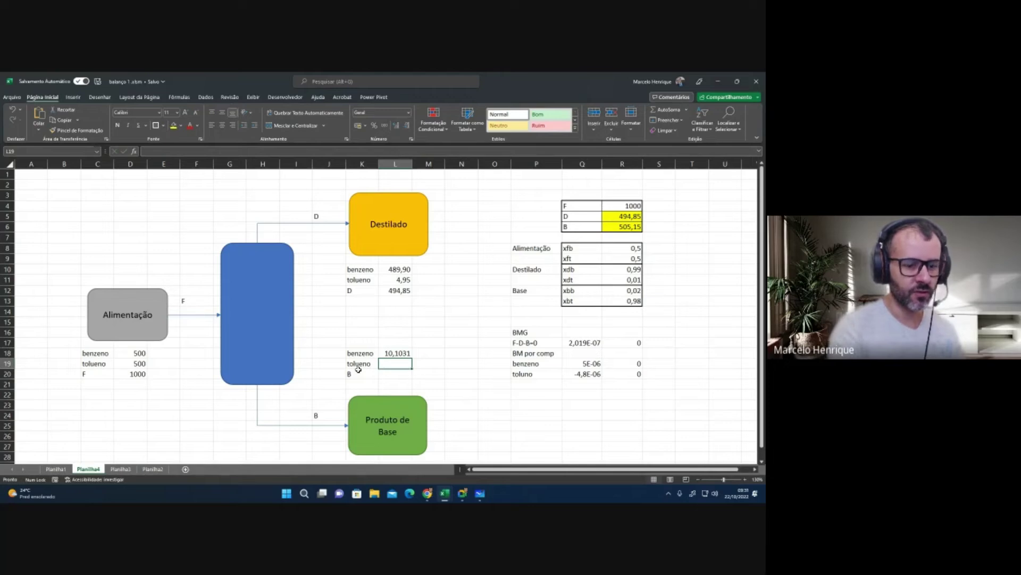
Step: Calculate the base product's toluene flow in L19 with =B*xbt and sum both components in L20 with =SOMA(L18:L19)
text(=B)
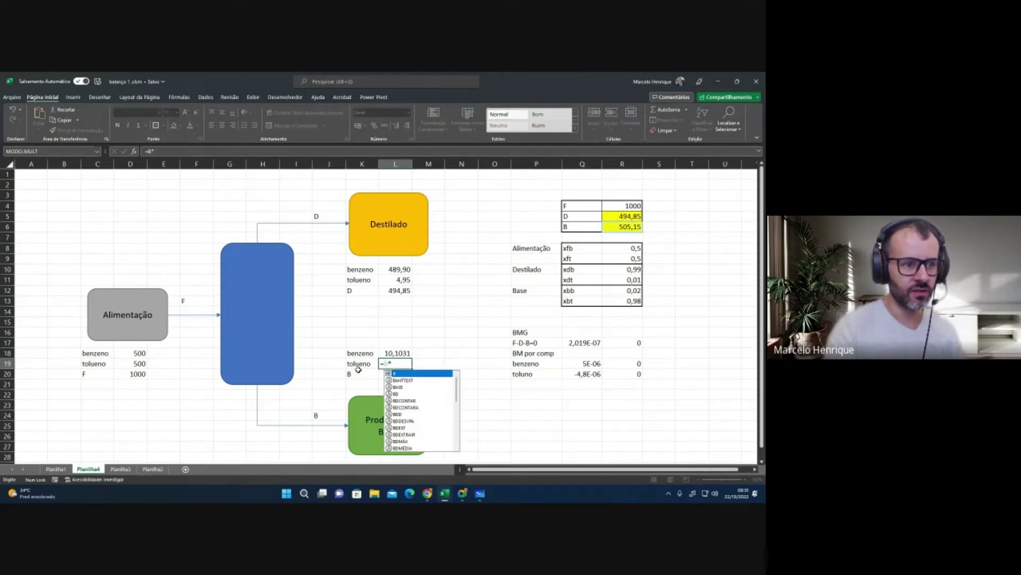
text(*xbt)
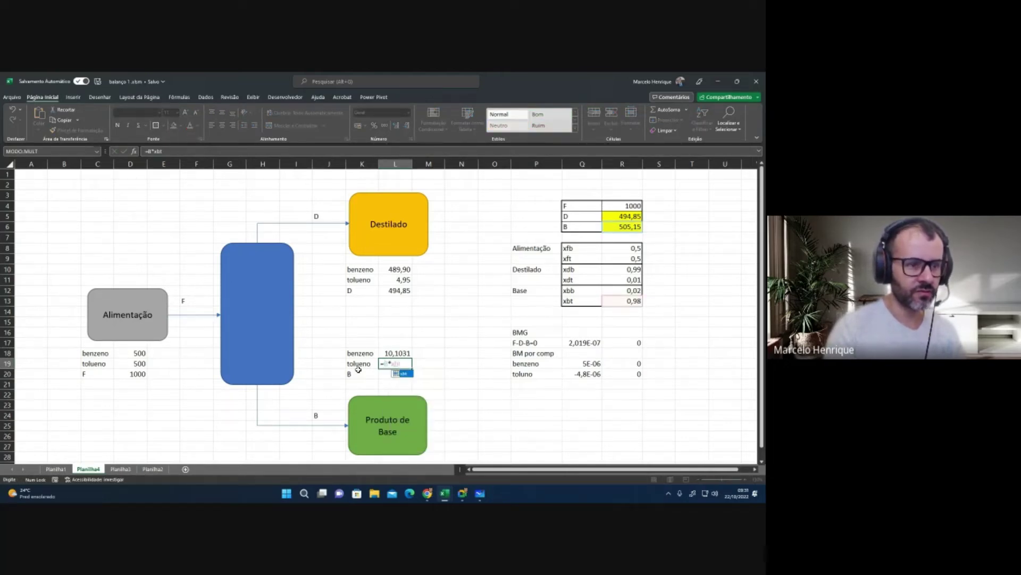
key(Return)
key(alt+equal)
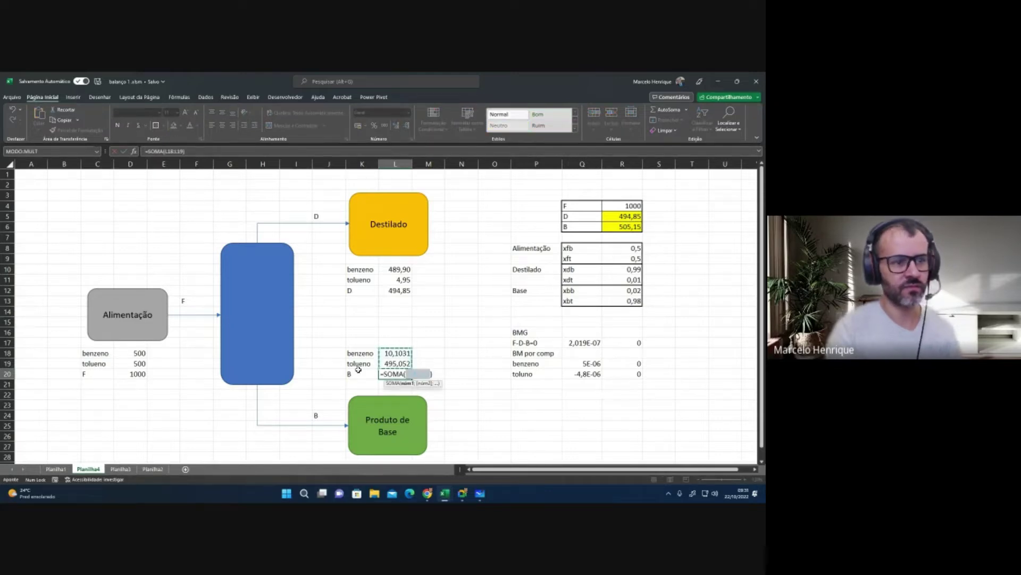
key(Return)
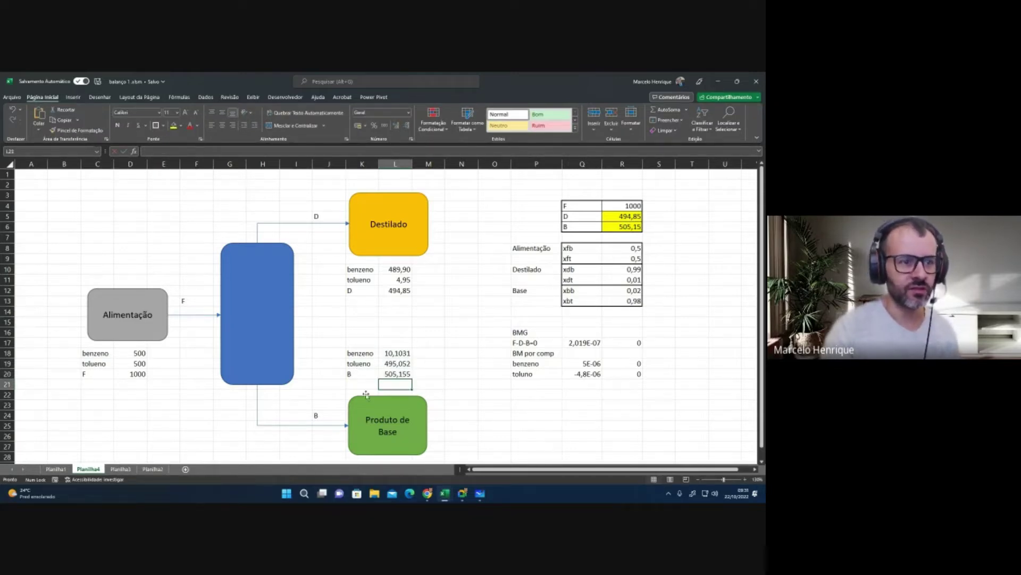
Step: Format the base product flows in L18:L20 to show two decimal places
drag(396, 353, 395, 374)
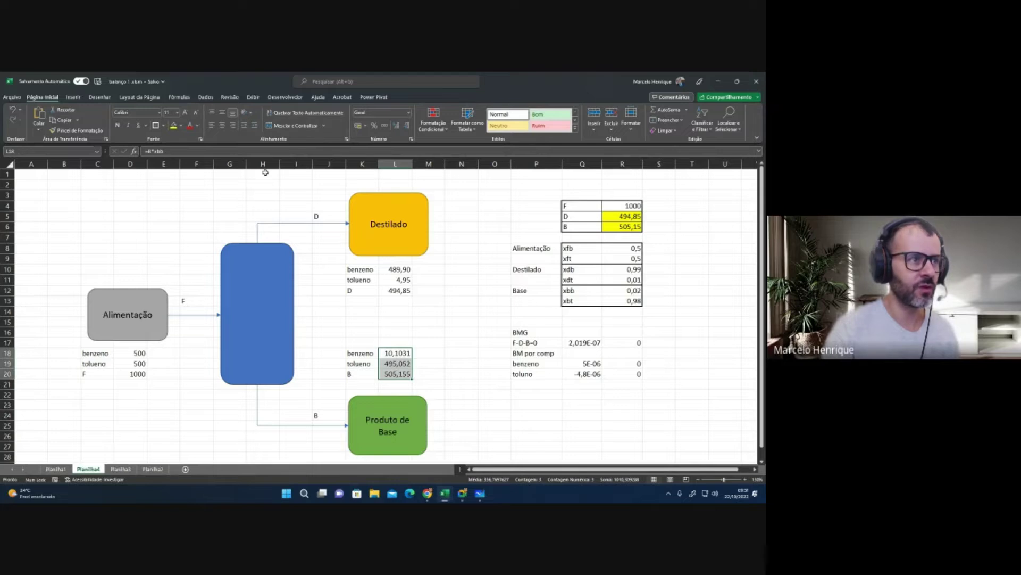
click(409, 126)
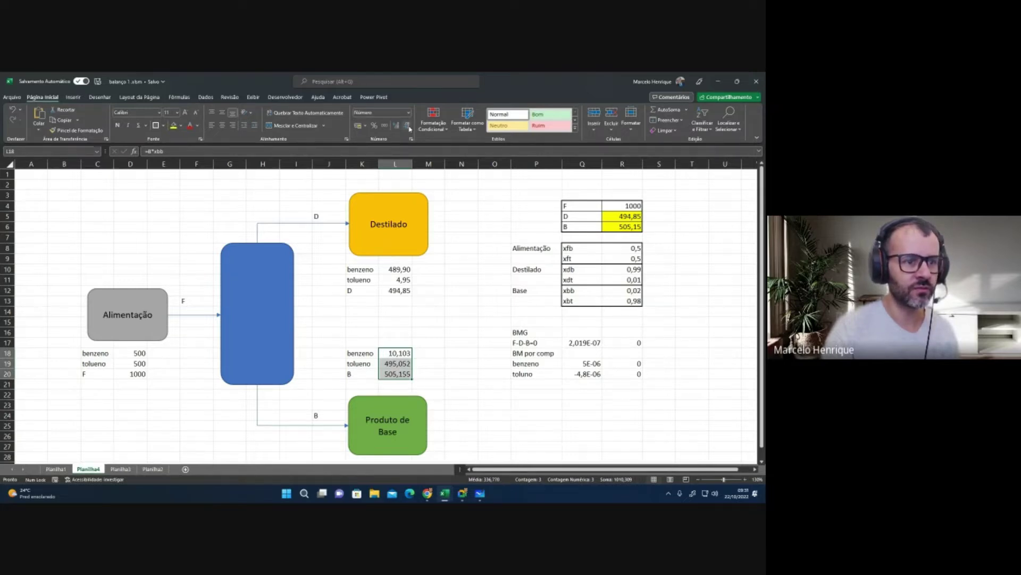
click(410, 126)
click(425, 364)
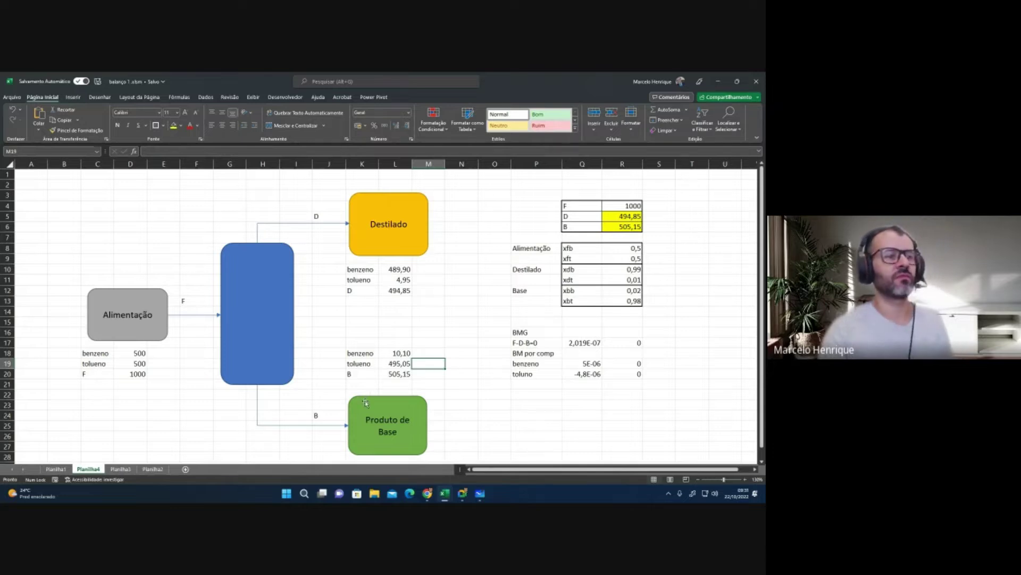
Step: Compare the benzene and toluene flows in the base product and distillate with the feed flows in D18 and D19
click(401, 353)
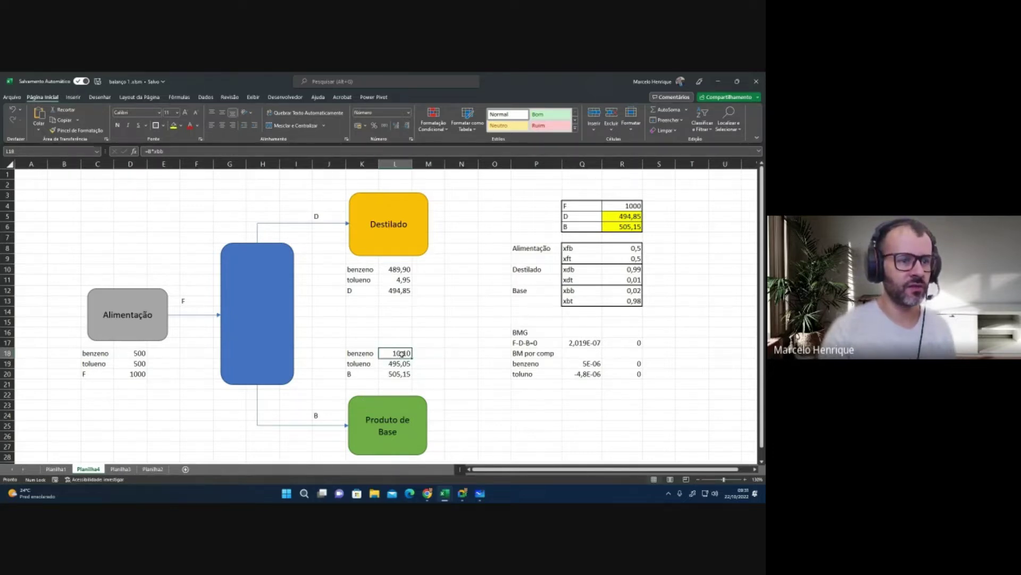
click(400, 269)
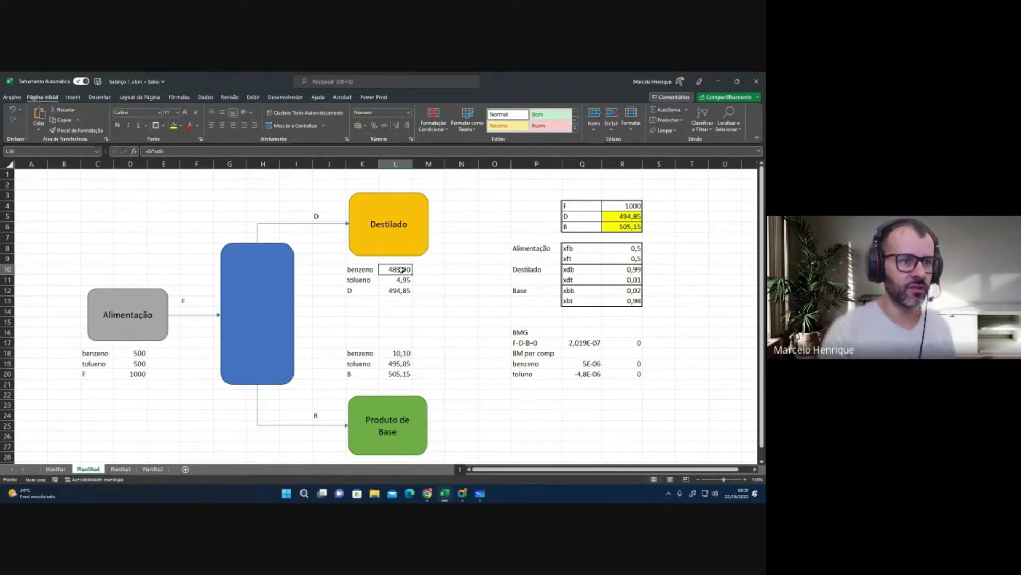
click(142, 355)
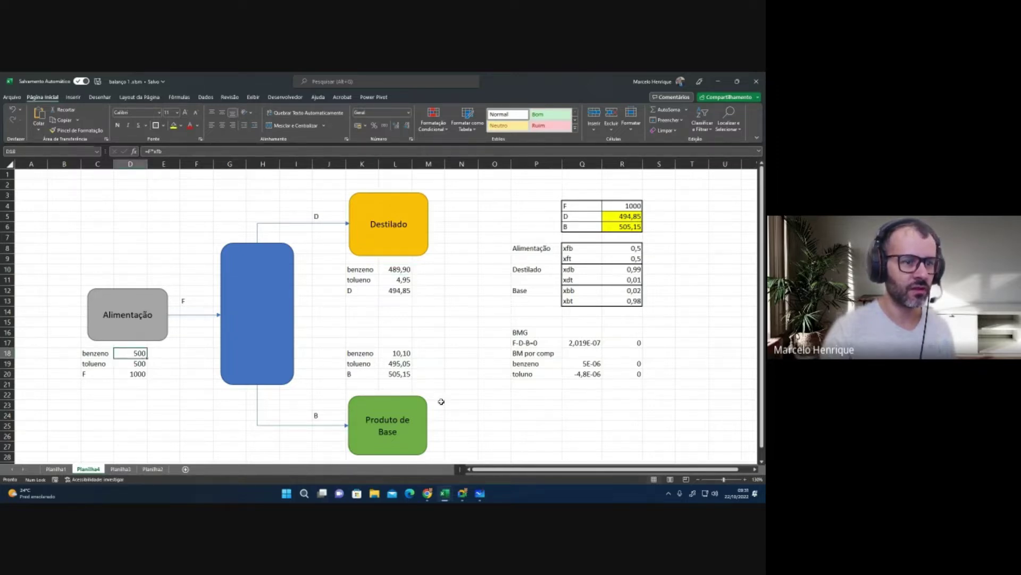
click(391, 367)
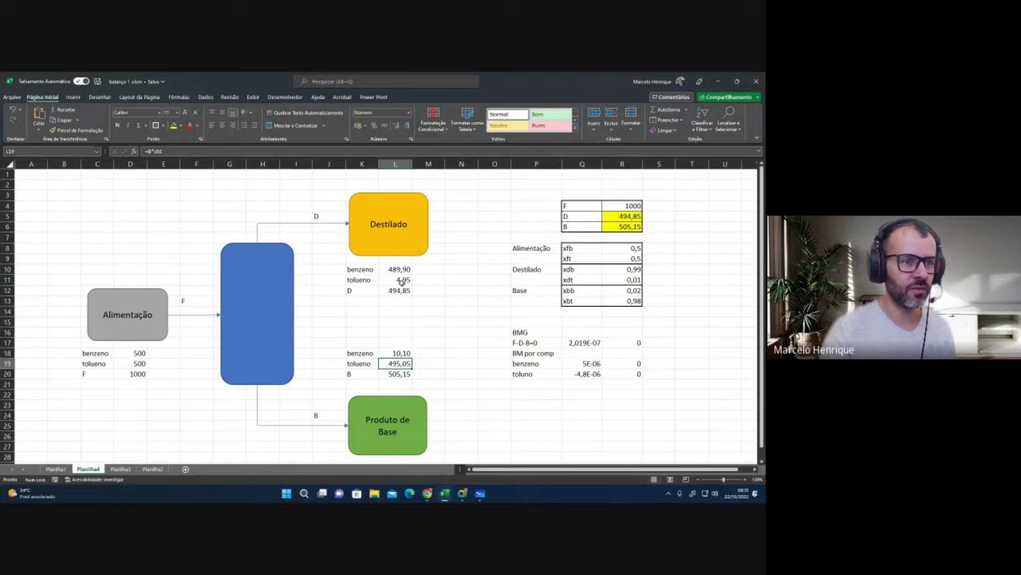
click(137, 363)
mouse_move(462, 494)
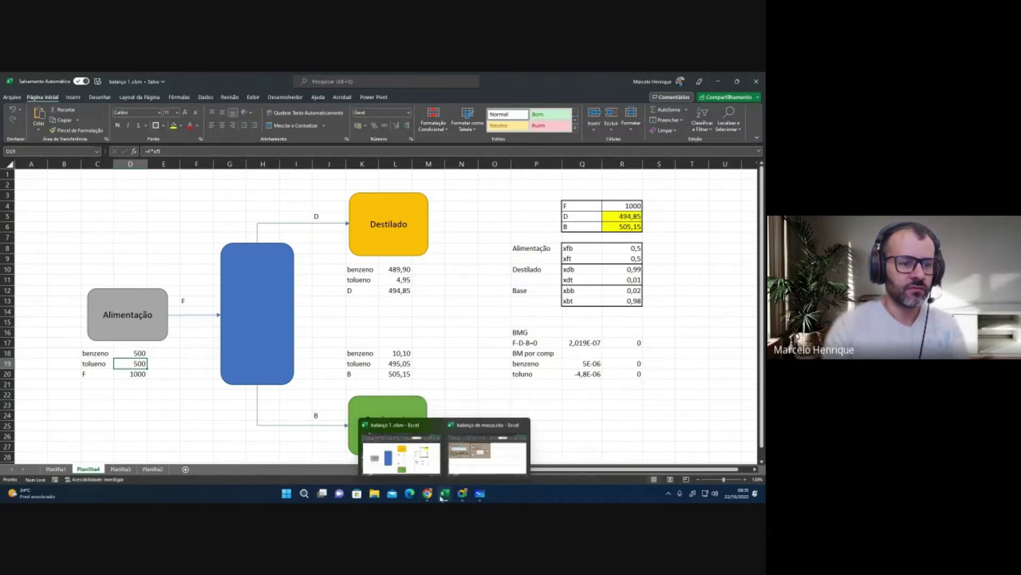
click(468, 343)
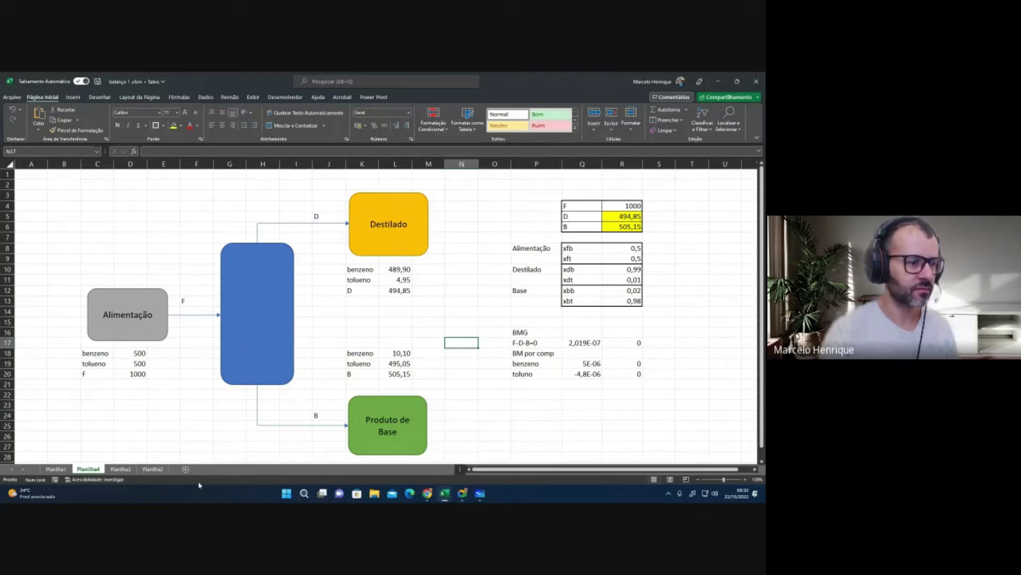
Step: Look through the sheets Planilha1, Planilha3 and Planilha2 for the next mass balance example
click(56, 469)
click(120, 468)
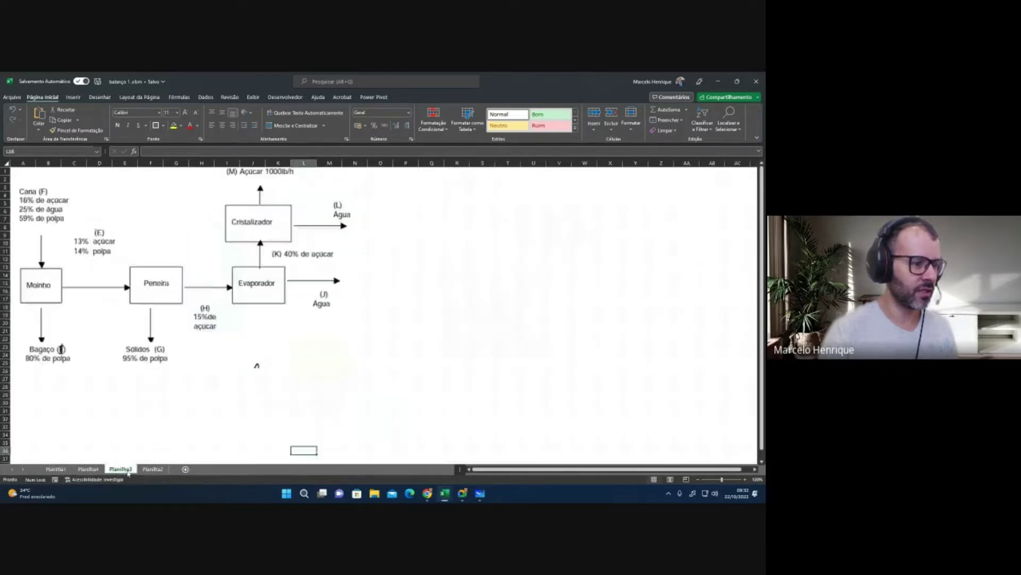
click(155, 469)
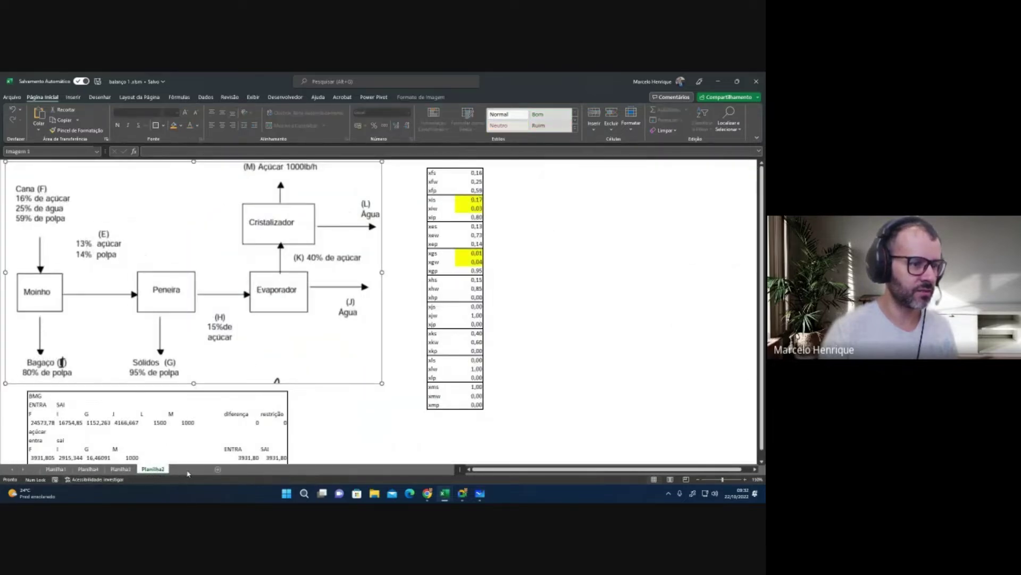
click(185, 469)
Step: Switch to the balanço de massa workbook and copy the slide picture containing the molasses dilution problem statement
mouse_move(444, 493)
click(486, 448)
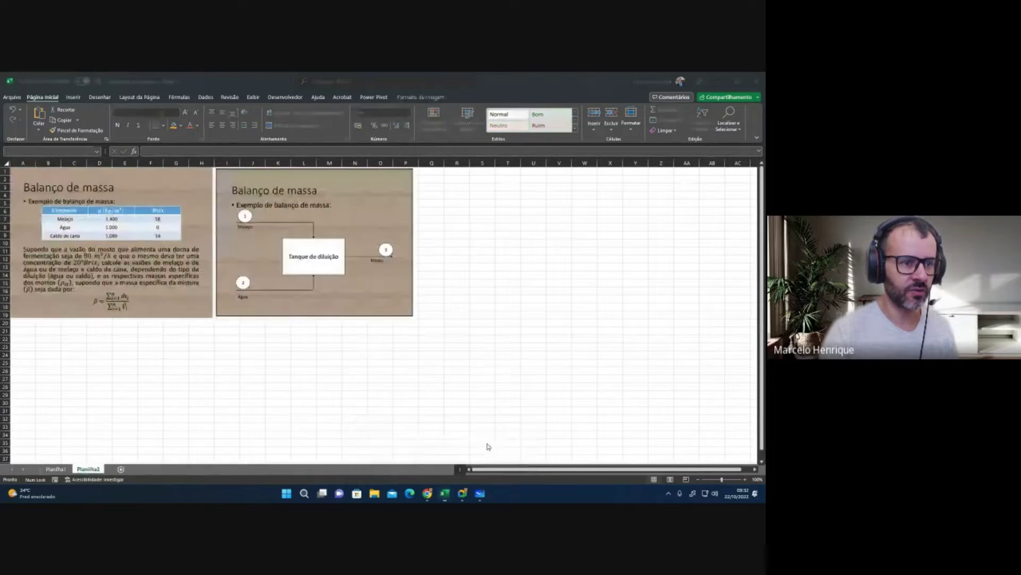
click(129, 346)
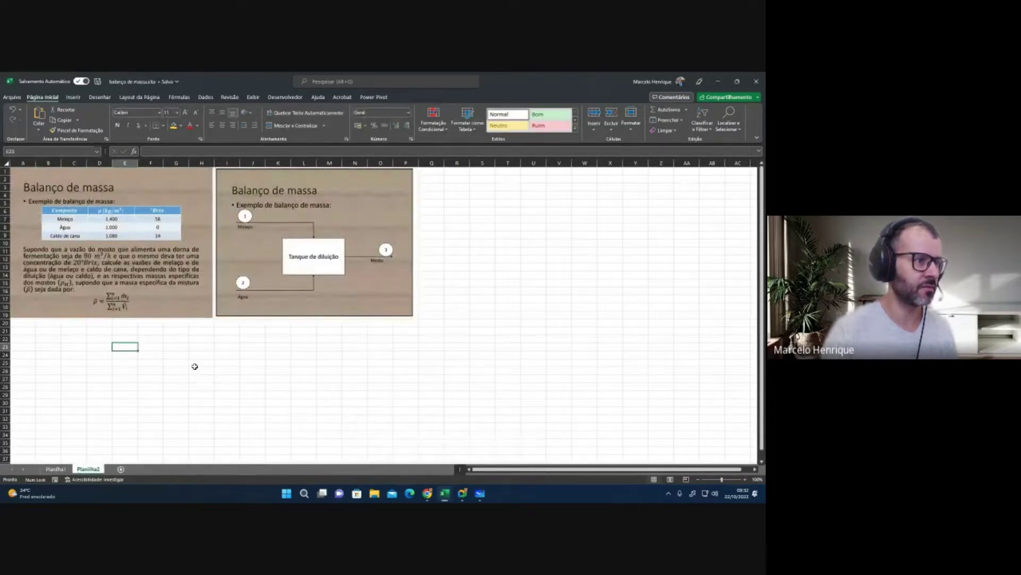
click(150, 291)
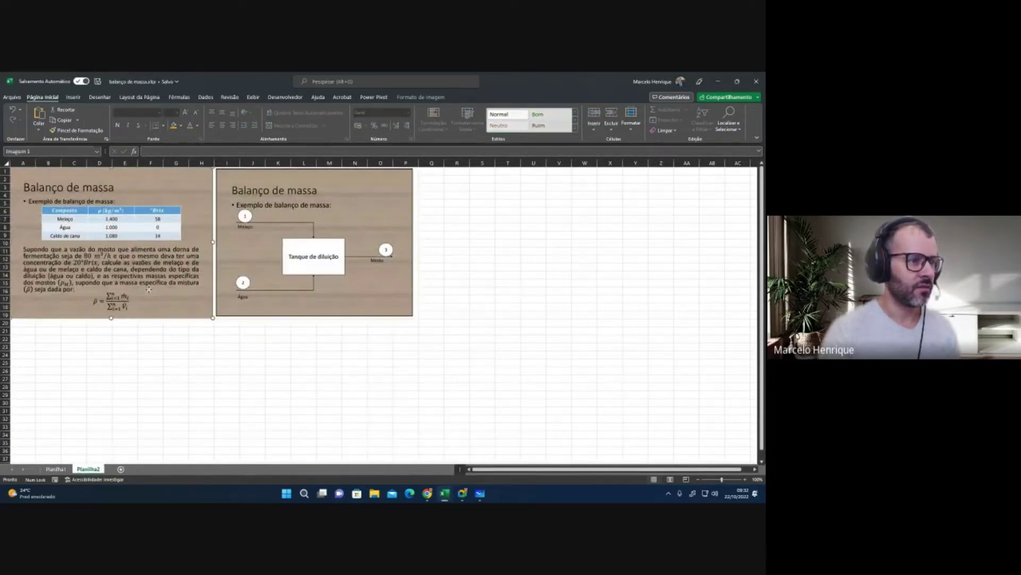
right_click(149, 290)
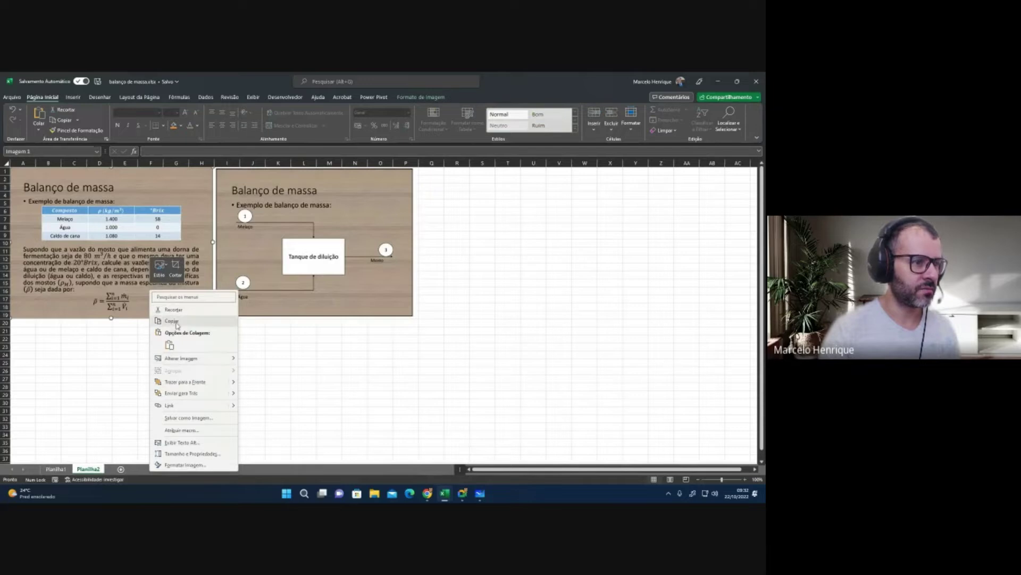
click(177, 323)
Step: Switch to Microsoft Whiteboard and place the problem statement slide above the dilution tank slide, with blank writing space beside them
click(480, 494)
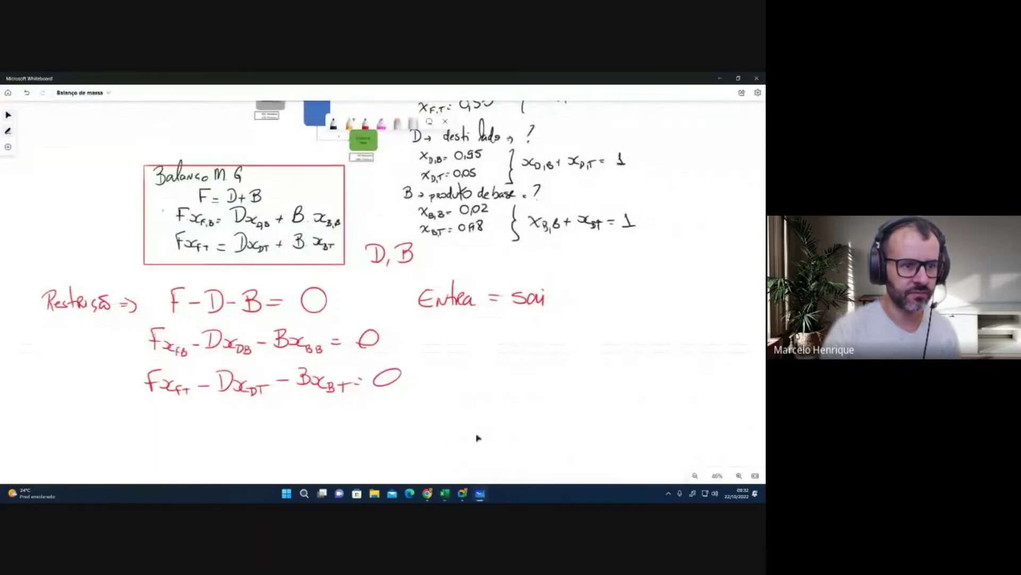
scroll(481, 372, down, 5)
scroll(327, 338, down, 3)
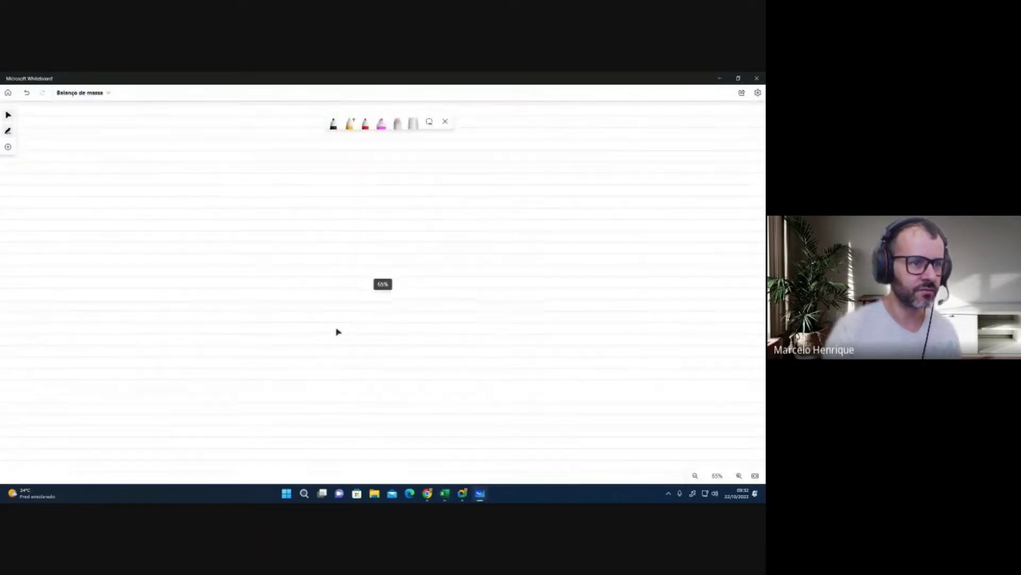
scroll(372, 351, left, 5)
scroll(319, 297, up, 3)
scroll(270, 236, down, 6)
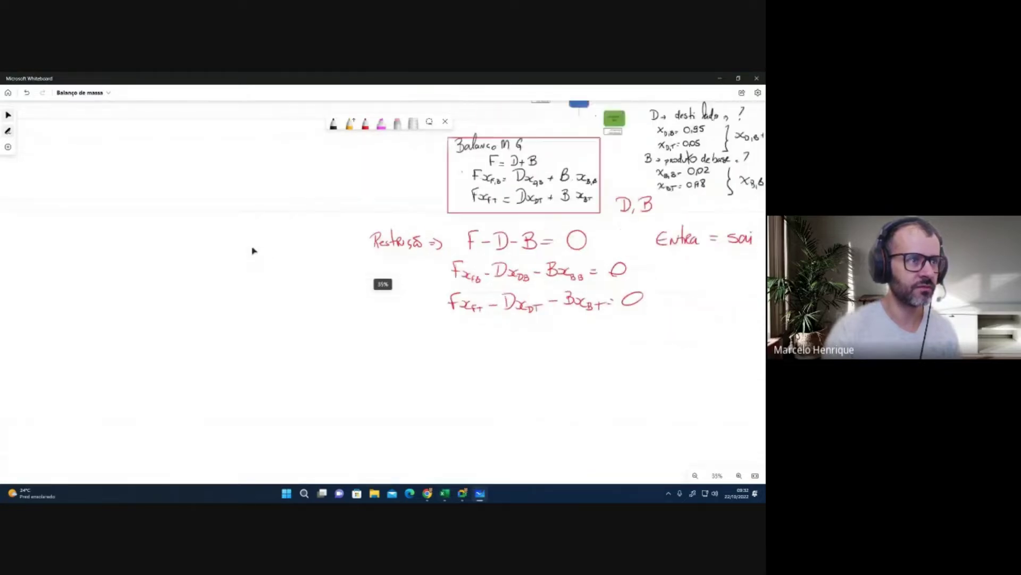
drag(253, 248, 385, 367)
scroll(292, 378, up, 6)
scroll(383, 368, up, 4)
drag(305, 318, 399, 410)
scroll(400, 410, up, 2)
drag(422, 378, 490, 377)
scroll(458, 381, up, 1)
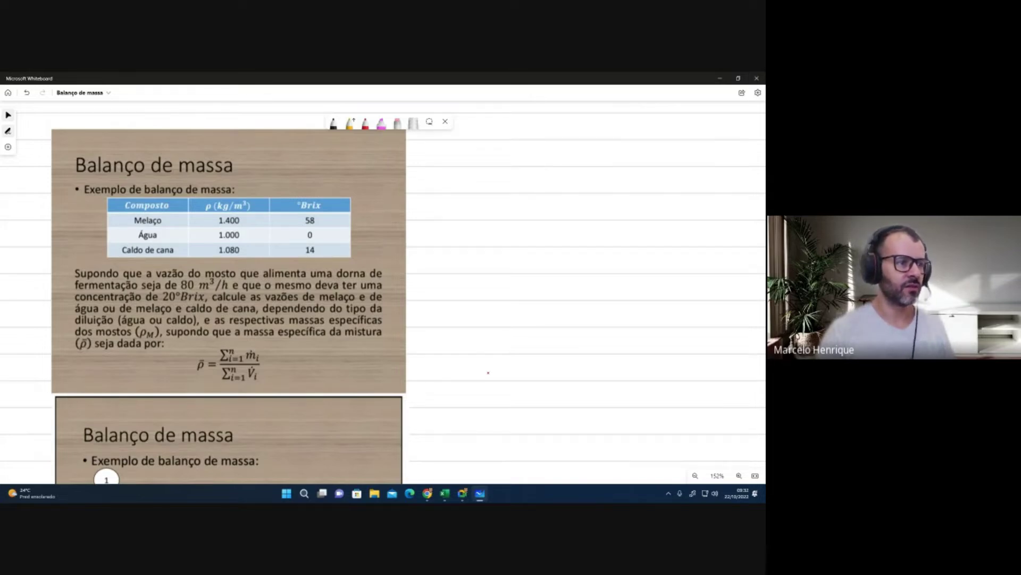
Step: Handwrite the must flow in red beside the problem statement slide as "mosto — 20 m³/h"
mouse_move(432, 168)
mouse_down()
mouse_move(437, 155)
mouse_move(452, 168)
mouse_up()
drag(462, 155, 471, 167)
mouse_move(495, 132)
mouse_down()
mouse_move(497, 166)
mouse_move(504, 153)
mouse_up()
drag(510, 146, 604, 167)
mouse_move(618, 155)
mouse_down()
mouse_move(651, 169)
mouse_move(656, 154)
mouse_move(672, 171)
mouse_move(649, 200)
mouse_move(667, 201)
mouse_up()
Step: Handwrite the must concentration in red below the flow note as "Brix = 20°"
drag(541, 225, 542, 245)
mouse_move(535, 224)
mouse_down()
mouse_move(554, 235)
mouse_move(544, 246)
mouse_up()
mouse_move(556, 223)
mouse_down()
mouse_move(561, 246)
mouse_move(569, 232)
mouse_move(577, 247)
mouse_up()
mouse_move(585, 234)
mouse_down()
mouse_move(593, 250)
mouse_move(581, 250)
mouse_move(611, 240)
mouse_up()
mouse_move(600, 245)
mouse_down()
mouse_move(657, 246)
mouse_move(676, 229)
mouse_up()
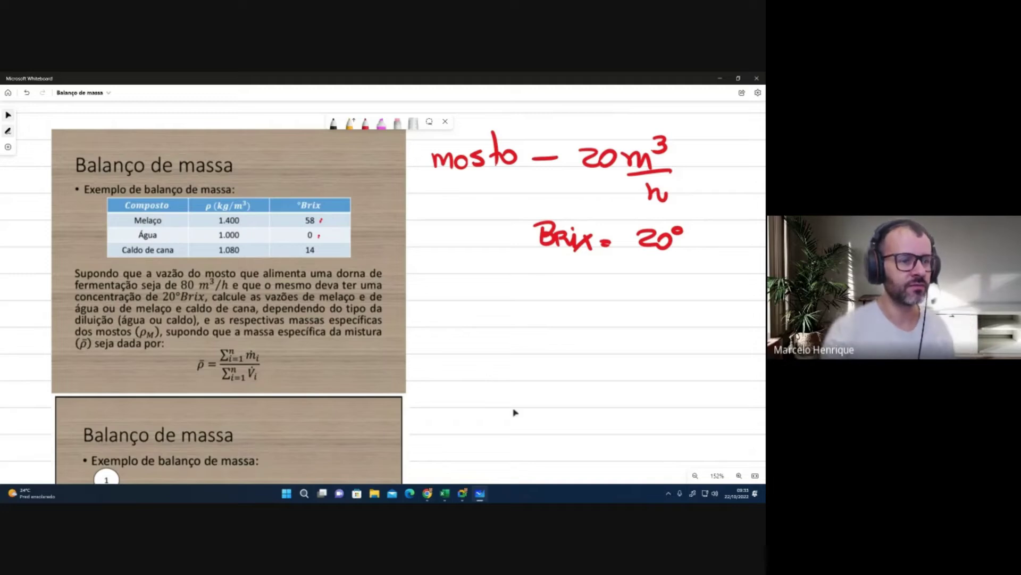
Step: Correct the handwritten must flow beside the problem statement slide to 80 m³/h by changing its first digit
scroll(488, 404, down, 5)
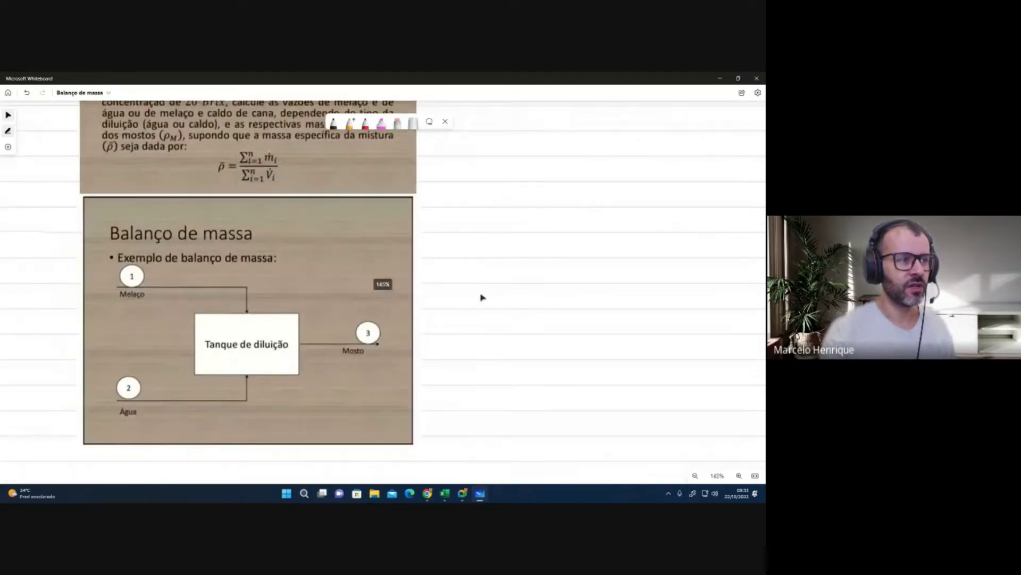
scroll(481, 290, down, 2)
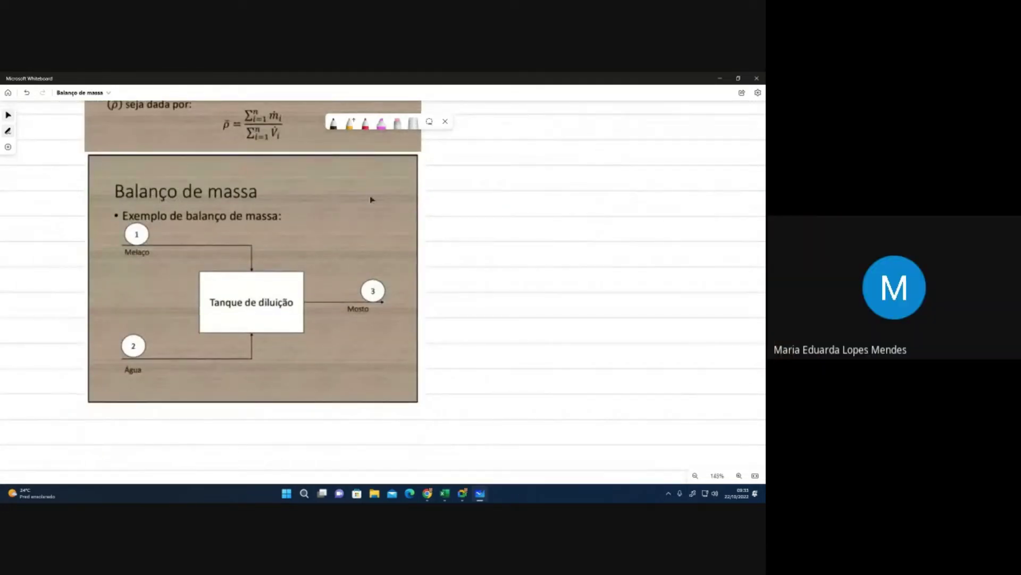
scroll(479, 221, up, 5)
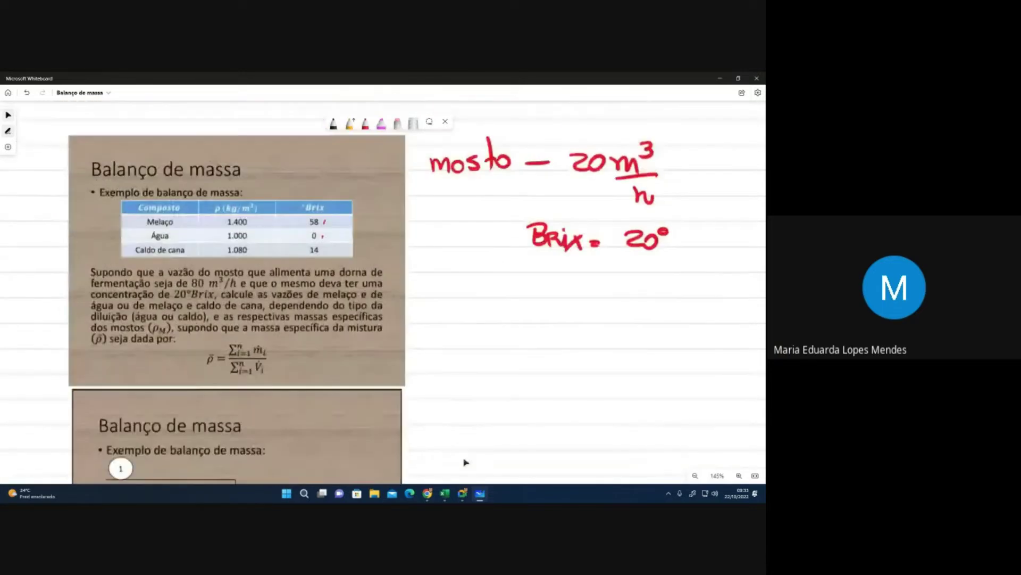
scroll(466, 461, up, 1)
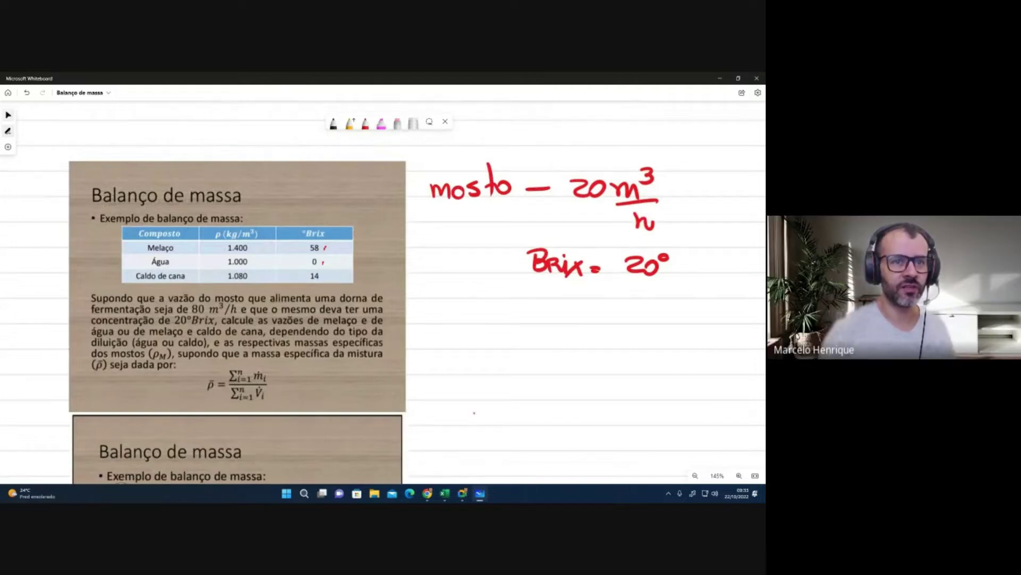
drag(573, 182, 588, 195)
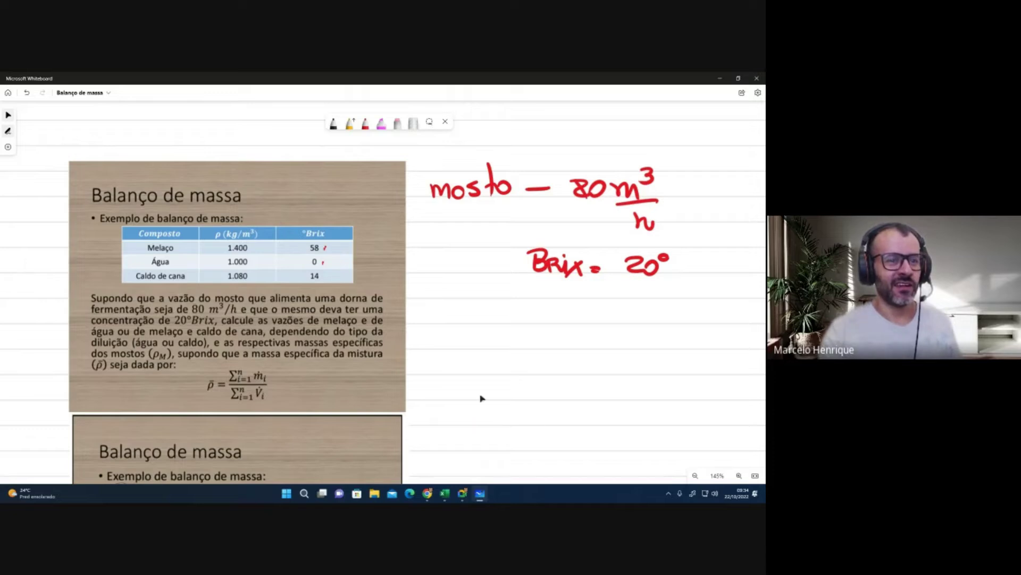
Step: Strike out "Água" at stream 2 of the dilution tank diagram and handwrite "Caldo" in red beneath it
scroll(536, 401, down, 3)
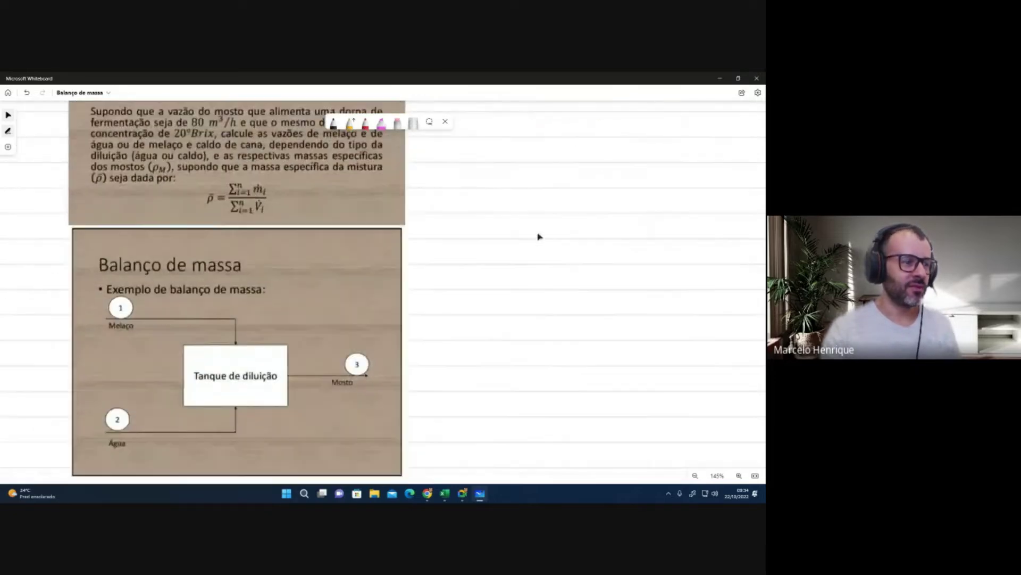
scroll(559, 329, down, 1)
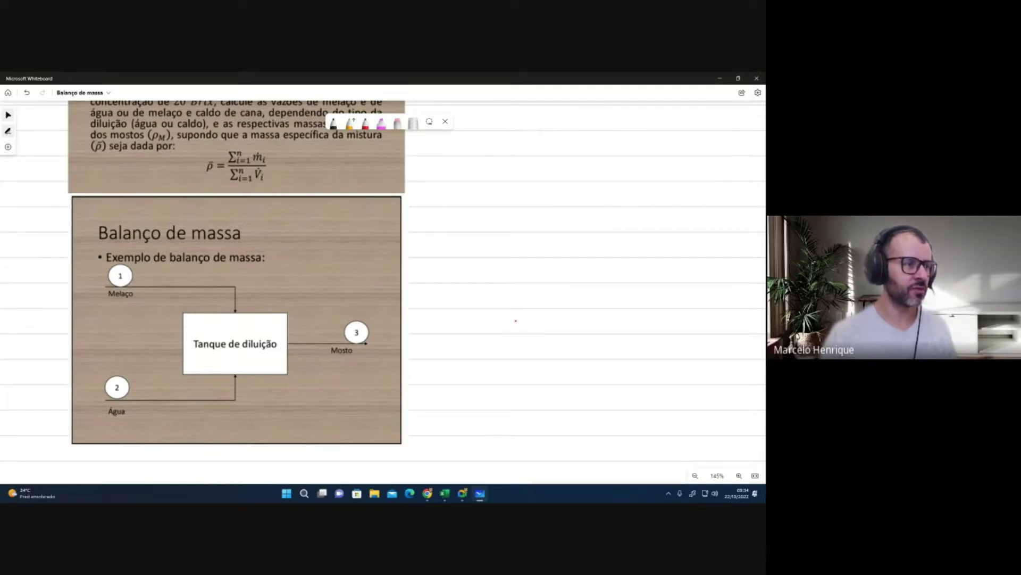
mouse_move(116, 421)
mouse_down()
mouse_move(124, 437)
mouse_move(163, 432)
mouse_move(130, 410)
mouse_up()
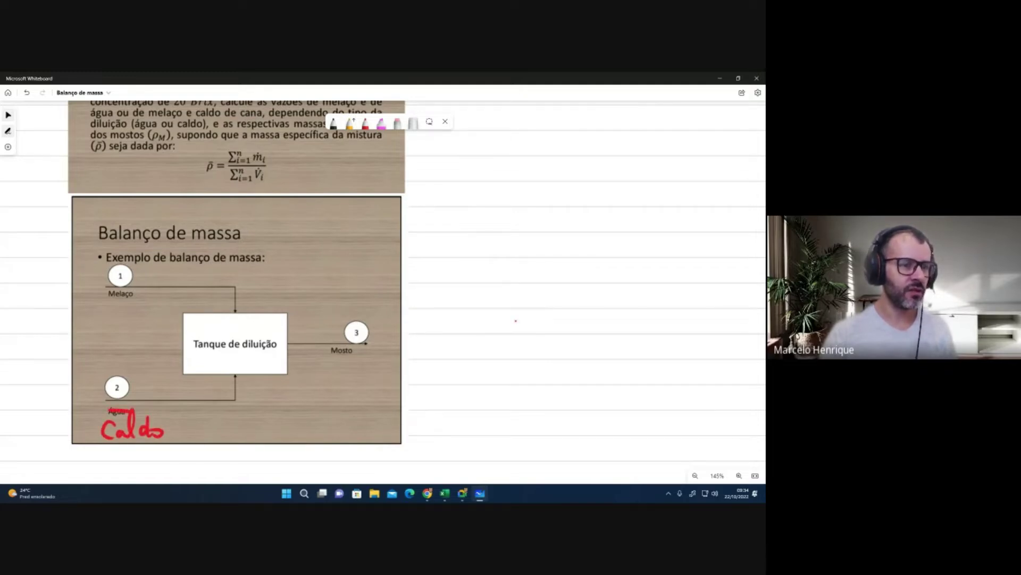
Step: Handwrite the overall mass balance in red beside the dilution tank slide, with the heading "BMG" and the equation "C1 + C2 = C3"
scroll(505, 240, up, 3)
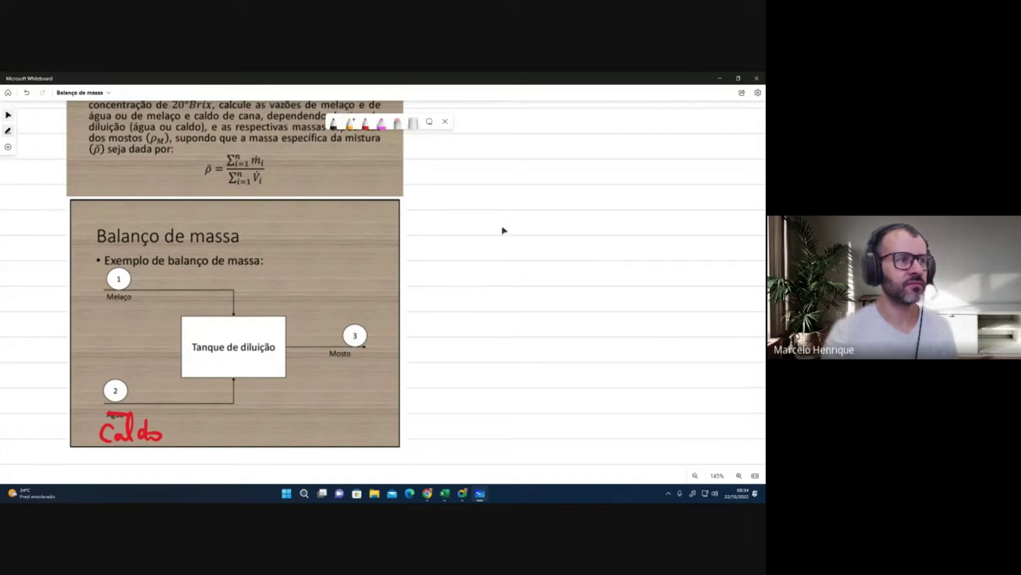
scroll(516, 318, up, 1)
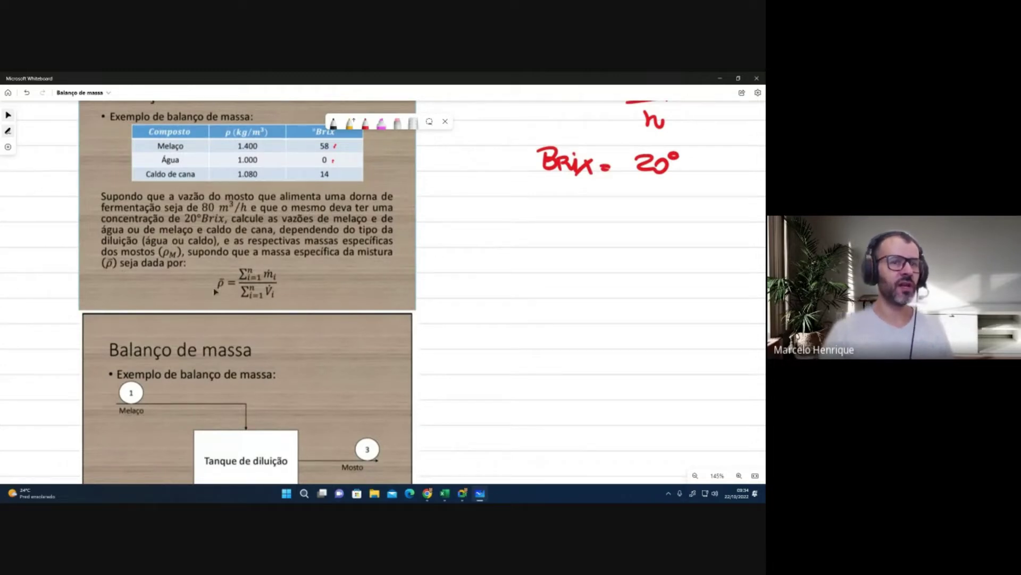
scroll(537, 294, up, 3)
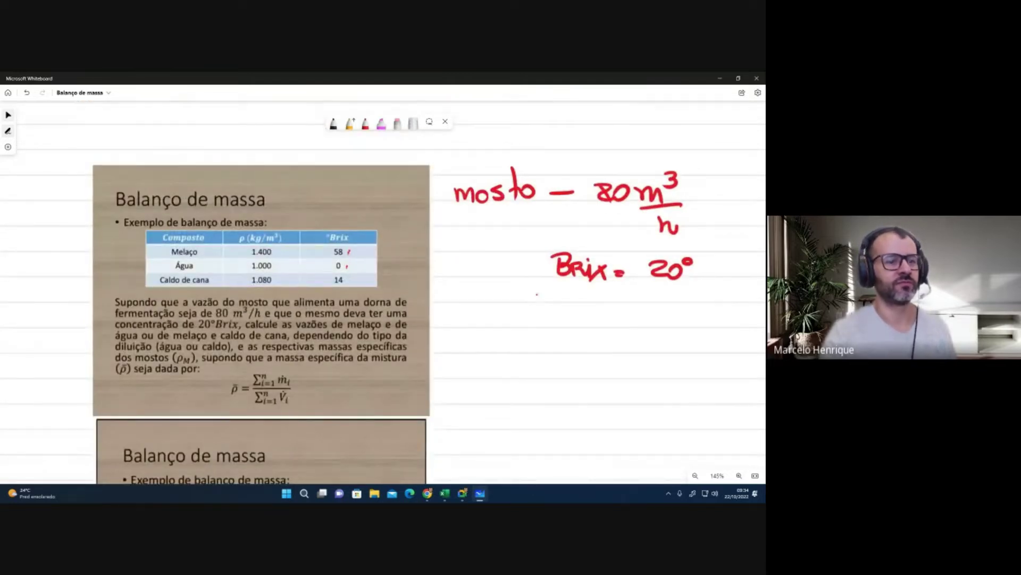
mouse_move(558, 394)
mouse_down()
mouse_move(497, 362)
mouse_move(473, 330)
mouse_up()
scroll(474, 330, down, 2)
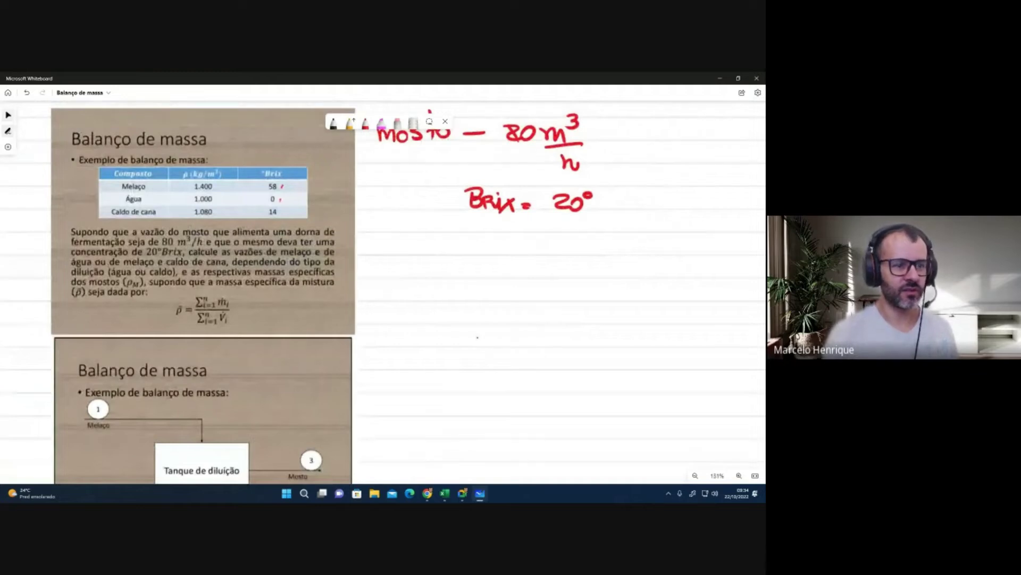
drag(465, 345, 507, 275)
scroll(508, 275, up, 2)
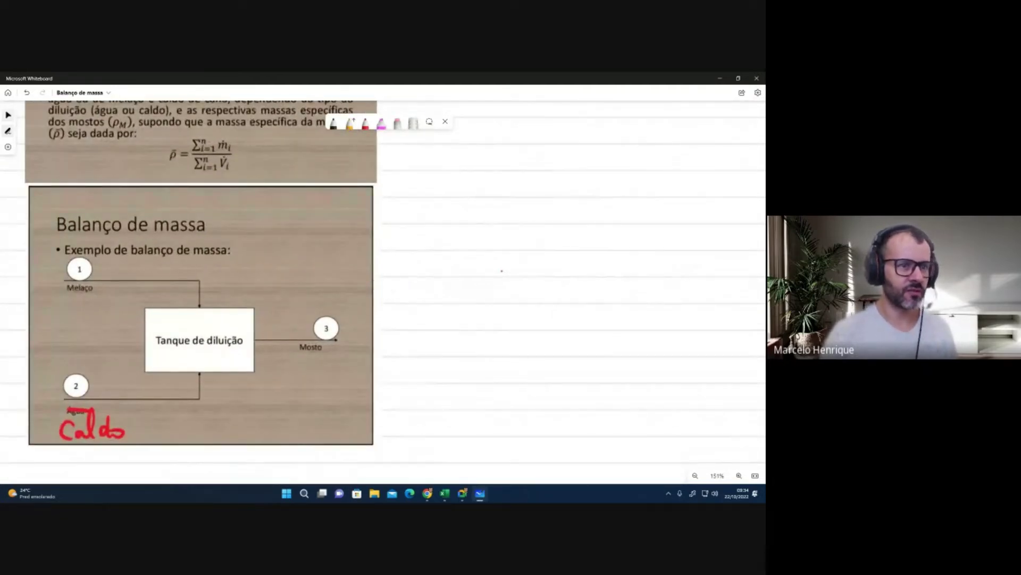
mouse_move(431, 201)
mouse_down()
mouse_move(426, 224)
mouse_move(485, 222)
mouse_up()
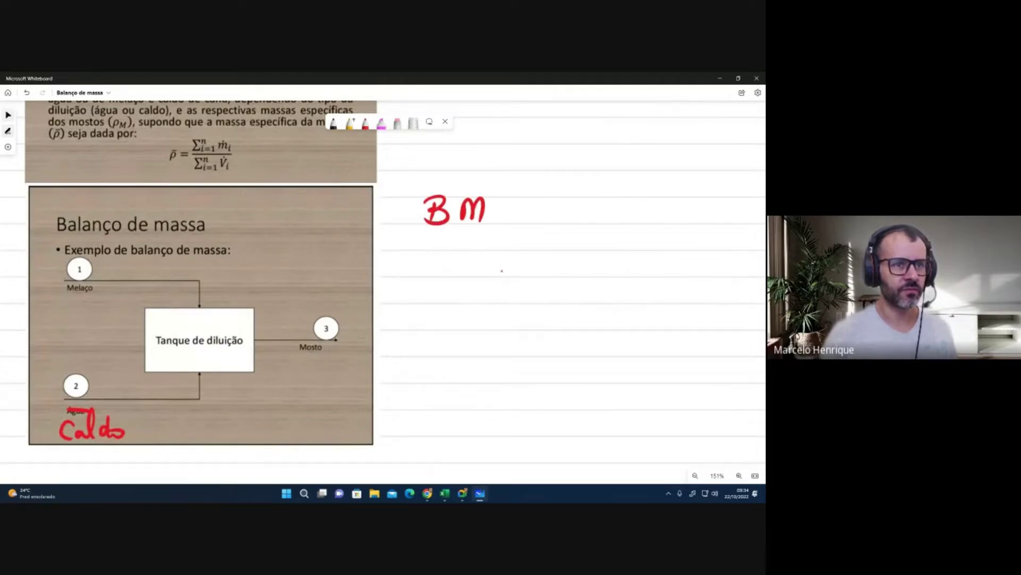
drag(526, 196, 528, 223)
mouse_move(427, 252)
mouse_down()
mouse_move(413, 254)
mouse_move(425, 273)
mouse_up()
mouse_move(432, 252)
mouse_down()
mouse_move(437, 274)
mouse_move(479, 263)
mouse_up()
mouse_move(472, 255)
mouse_down()
mouse_move(470, 277)
mouse_move(543, 276)
mouse_move(569, 264)
mouse_up()
drag(554, 272, 622, 273)
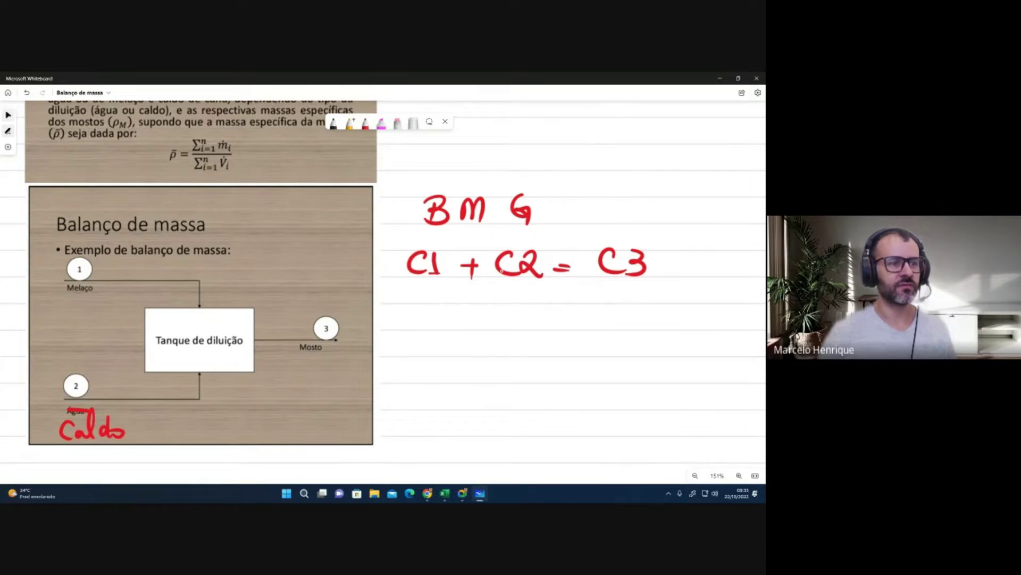
Step: Handwrite the rearranged balance "C1 + C2 − C3 = 0" below the first equation and frame it with a red rectangle
mouse_move(423, 305)
mouse_down()
mouse_move(400, 313)
mouse_move(420, 333)
mouse_up()
mouse_move(431, 304)
mouse_down()
mouse_move(441, 330)
mouse_move(462, 317)
mouse_up()
mouse_move(454, 309)
mouse_down()
mouse_move(454, 330)
mouse_move(495, 329)
mouse_up()
drag(504, 310, 524, 329)
mouse_move(526, 316)
mouse_down()
mouse_move(565, 330)
mouse_move(619, 313)
mouse_up()
drag(602, 322, 648, 304)
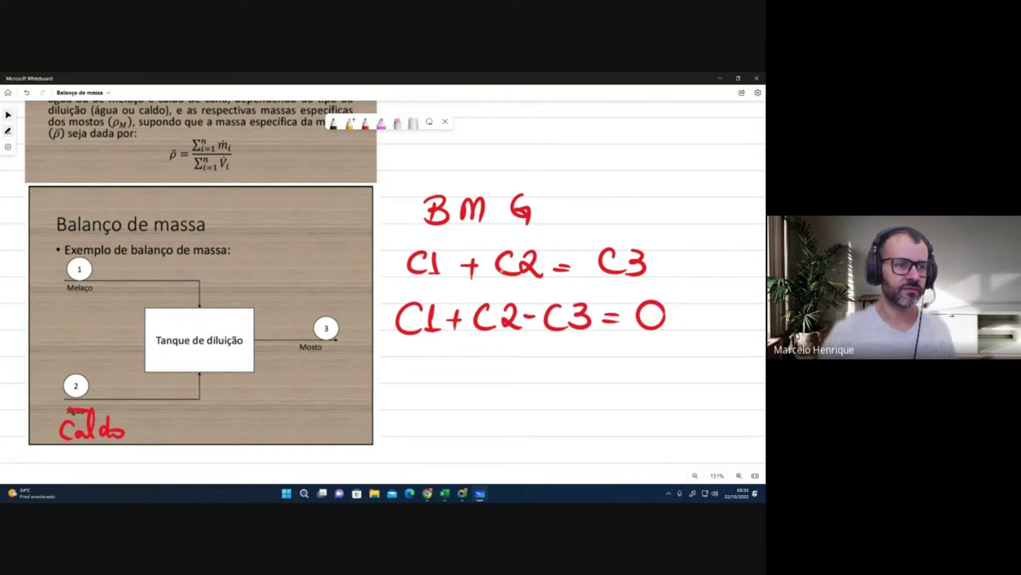
mouse_move(390, 296)
mouse_down()
mouse_move(386, 338)
mouse_move(529, 350)
mouse_move(657, 345)
mouse_move(678, 288)
mouse_move(388, 290)
mouse_up()
Step: Draw a red rectangle around the mixture density formula on the problem statement slide
scroll(522, 388, down, 3)
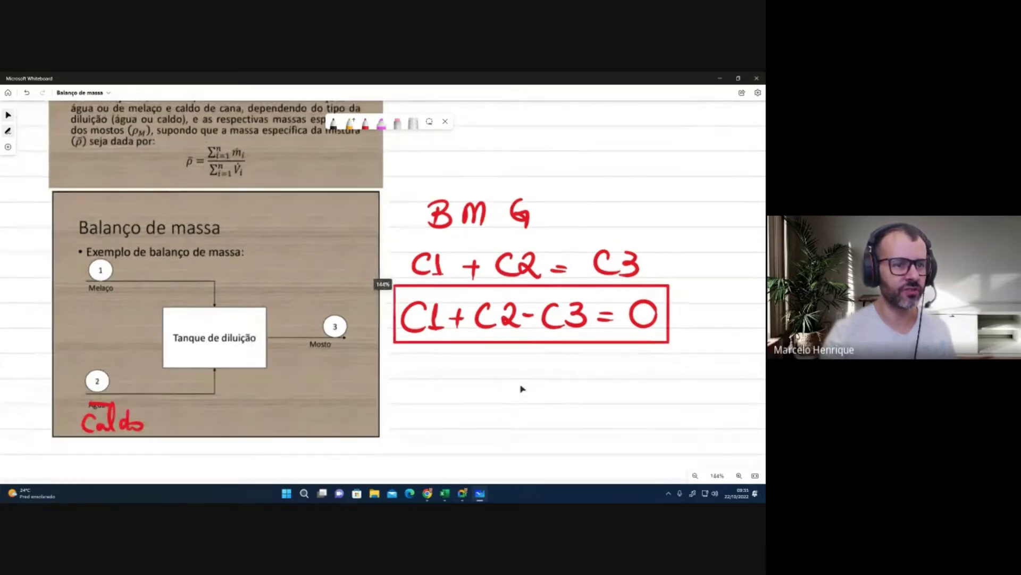
scroll(531, 331, down, 2)
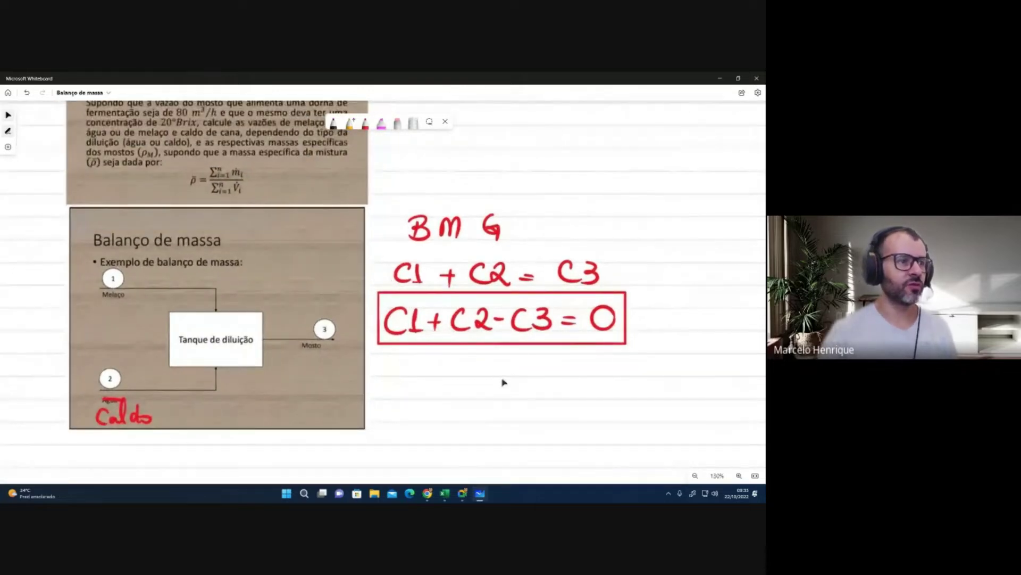
mouse_move(183, 164)
mouse_down()
mouse_move(181, 173)
mouse_move(230, 204)
mouse_move(250, 175)
mouse_up()
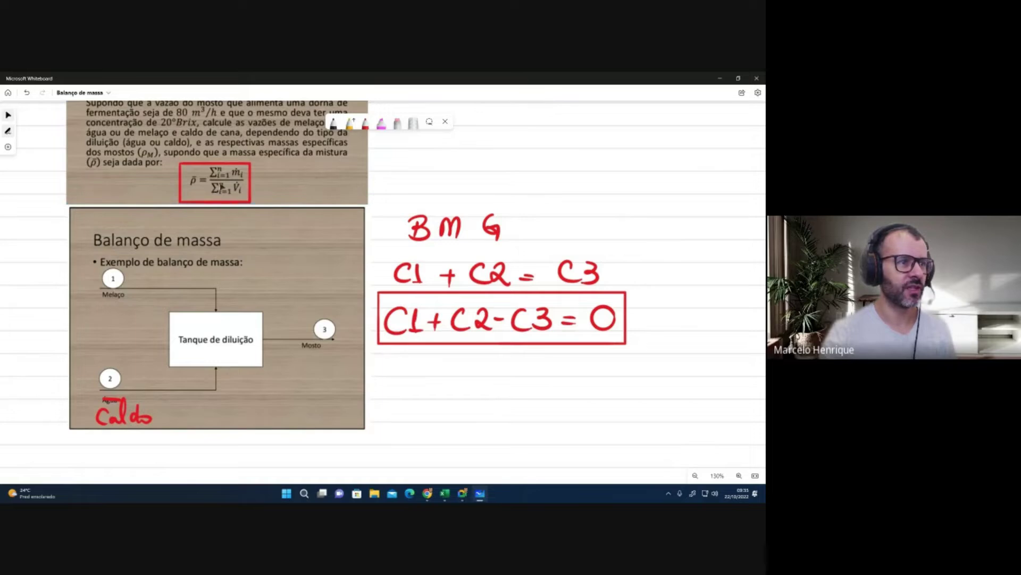
Step: Handwrite the density definition "ρ = m/V ⇒" in red in the blank area on the other side of the slides
drag(481, 394, 597, 404)
drag(121, 365, 303, 390)
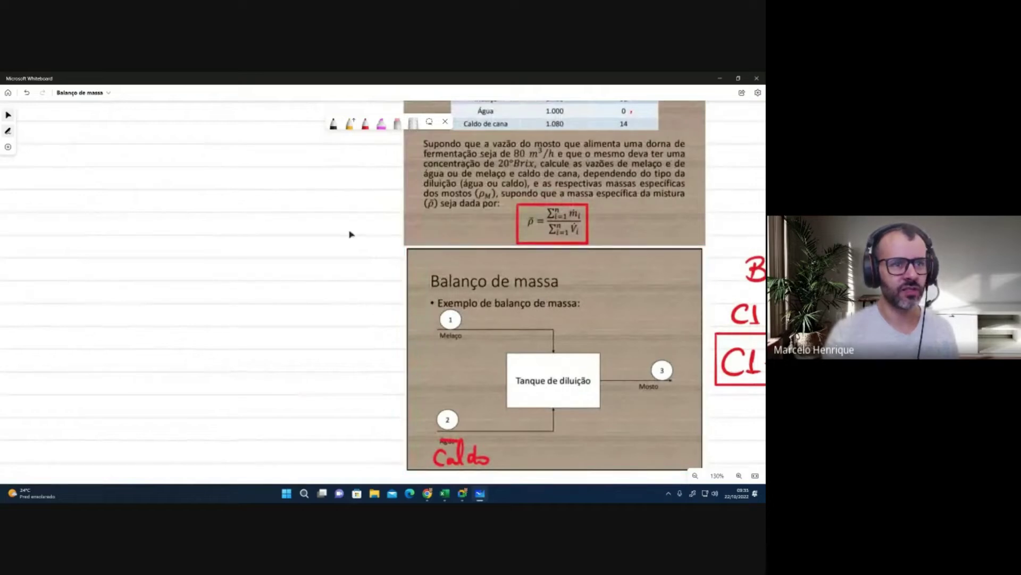
drag(351, 233, 356, 287)
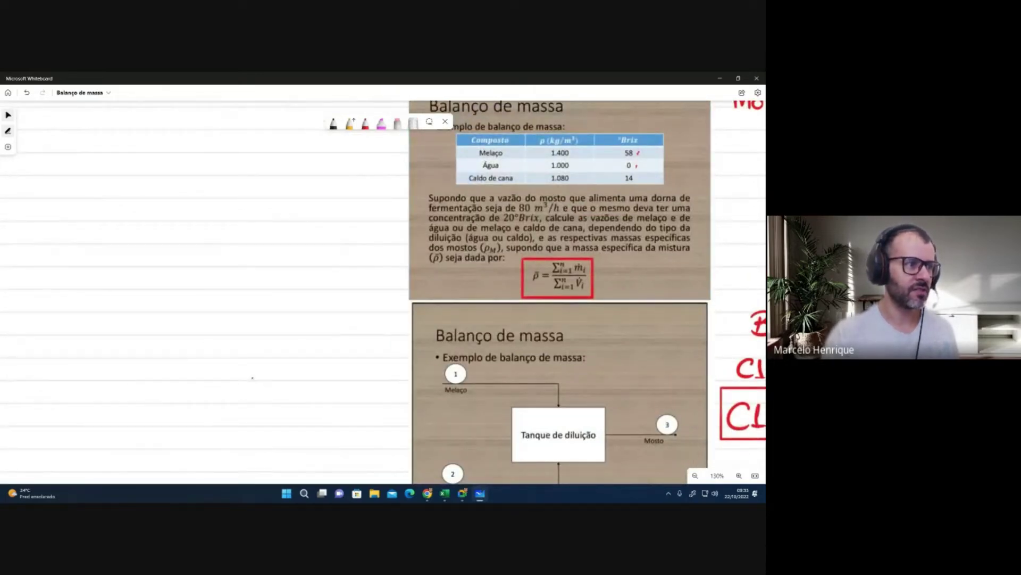
mouse_move(60, 237)
mouse_down()
mouse_move(111, 209)
mouse_move(126, 222)
mouse_up()
drag(106, 229, 119, 230)
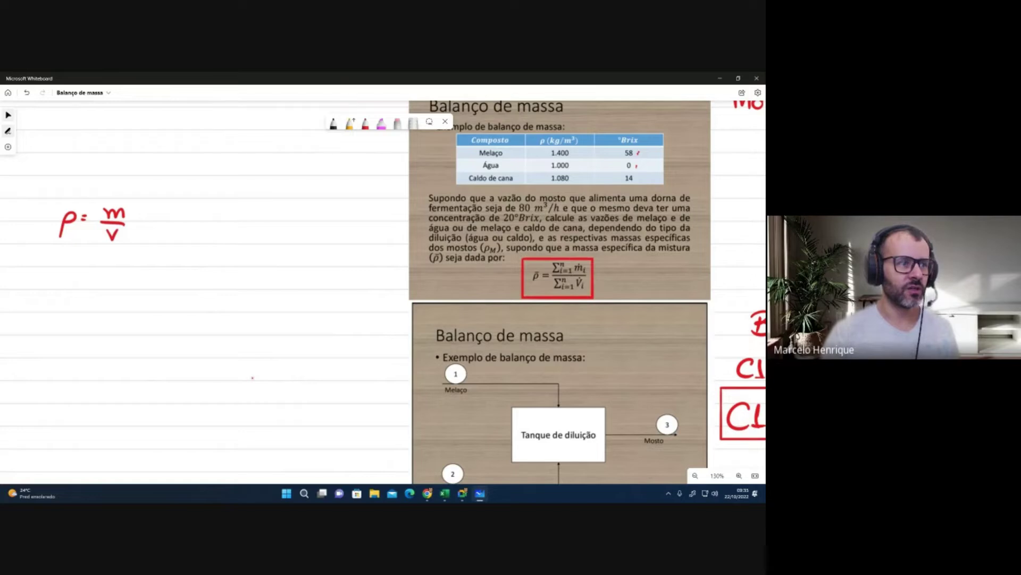
drag(150, 216, 160, 222)
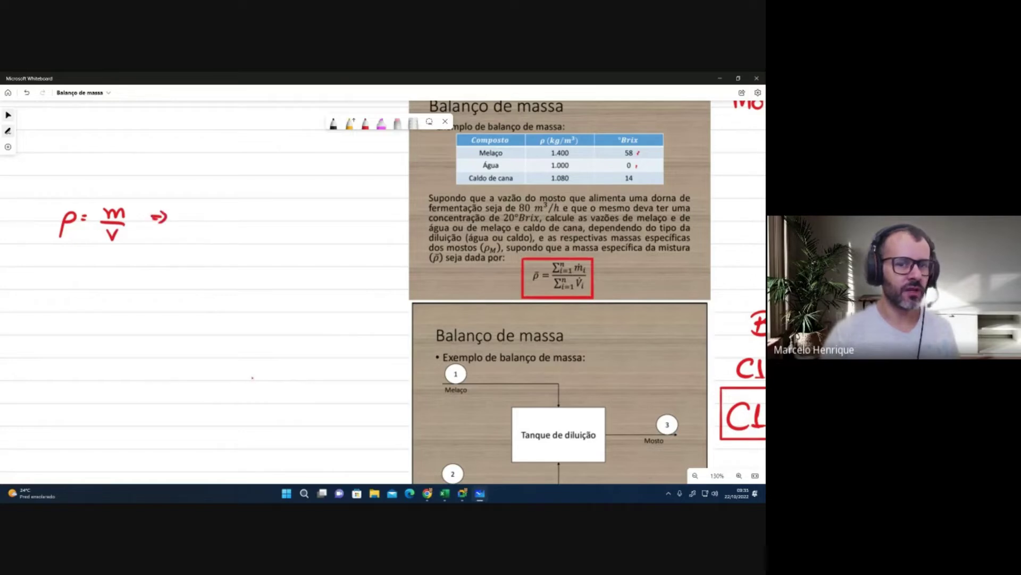
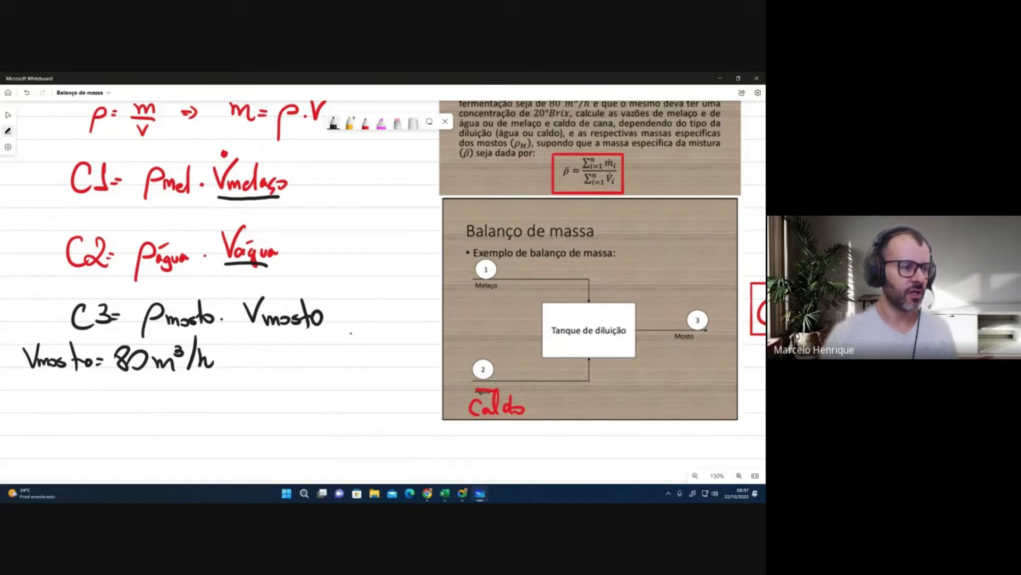
Step: Handwrite "ρmosto = ρmel · V̇mel + ρágua · V̇água" in black below the must flow value
mouse_move(41, 453)
mouse_down()
mouse_move(68, 418)
mouse_move(60, 432)
mouse_move(95, 435)
mouse_up()
mouse_move(101, 410)
mouse_down()
mouse_move(100, 435)
mouse_move(108, 423)
mouse_up()
drag(109, 426, 125, 426)
drag(116, 432, 125, 432)
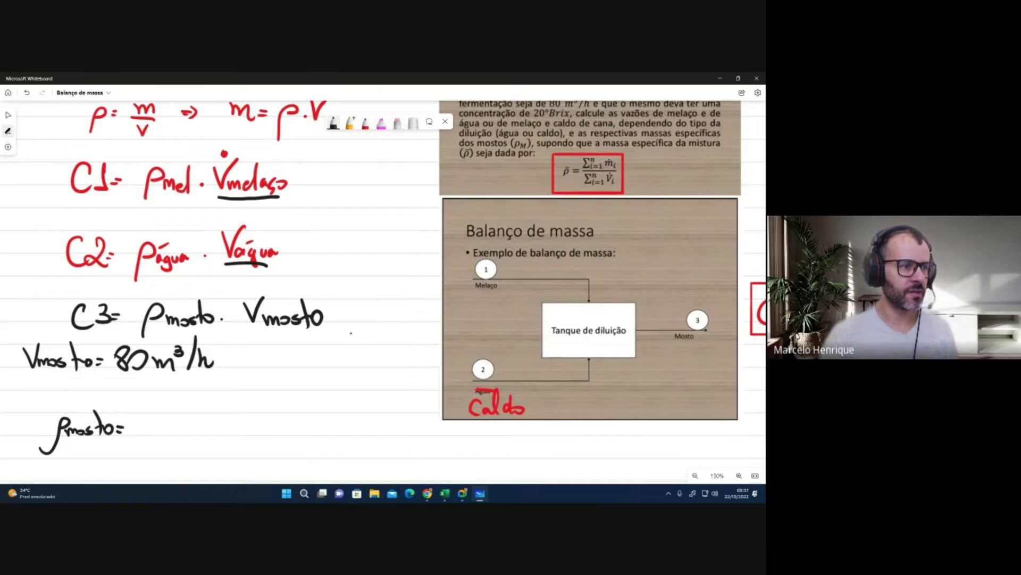
mouse_move(142, 450)
mouse_down()
mouse_move(147, 423)
mouse_move(149, 434)
mouse_move(191, 432)
mouse_move(209, 409)
mouse_move(216, 436)
mouse_move(273, 424)
mouse_move(264, 437)
mouse_up()
click(194, 429)
mouse_move(279, 427)
mouse_down()
mouse_move(266, 452)
mouse_move(287, 441)
mouse_move(298, 454)
mouse_move(311, 439)
mouse_move(293, 425)
mouse_move(332, 437)
mouse_move(340, 409)
mouse_move(362, 447)
mouse_move(373, 436)
mouse_move(355, 417)
mouse_up()
click(319, 436)
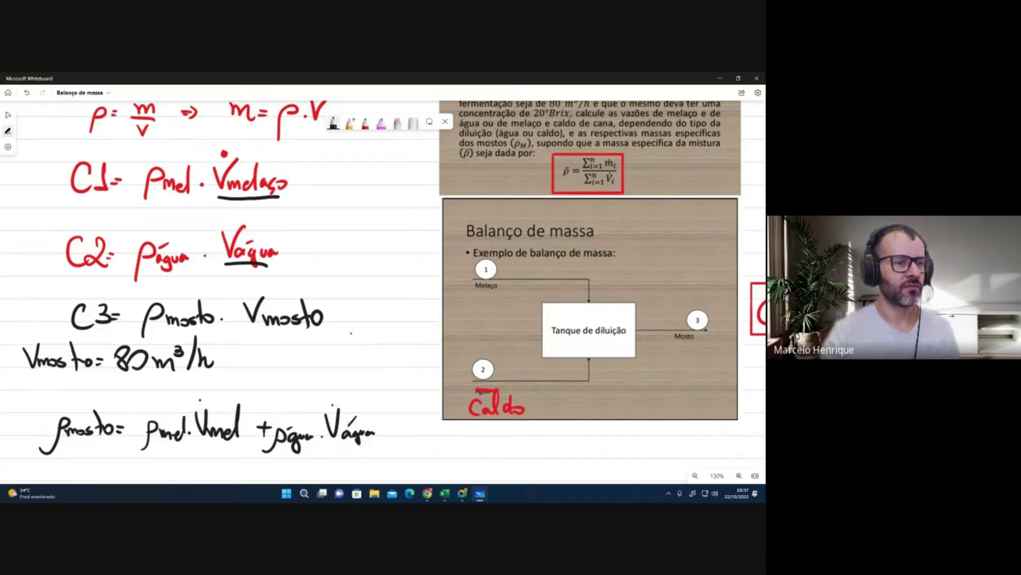
Step: Put "V̇mosto" under a fraction bar to complete the must density formula, and dot the V in the C3 equation
scroll(340, 391, down, 1)
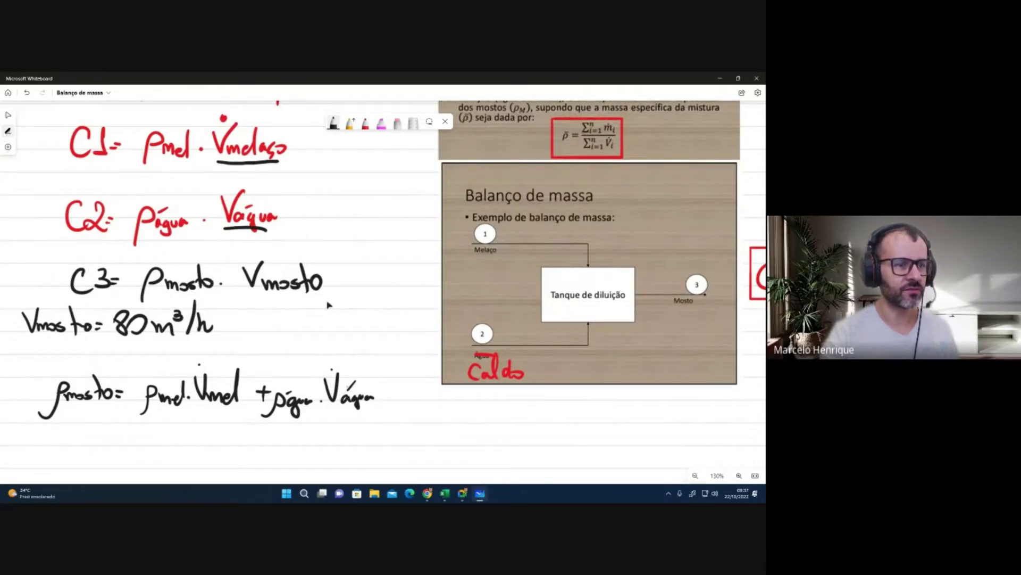
drag(151, 424, 375, 415)
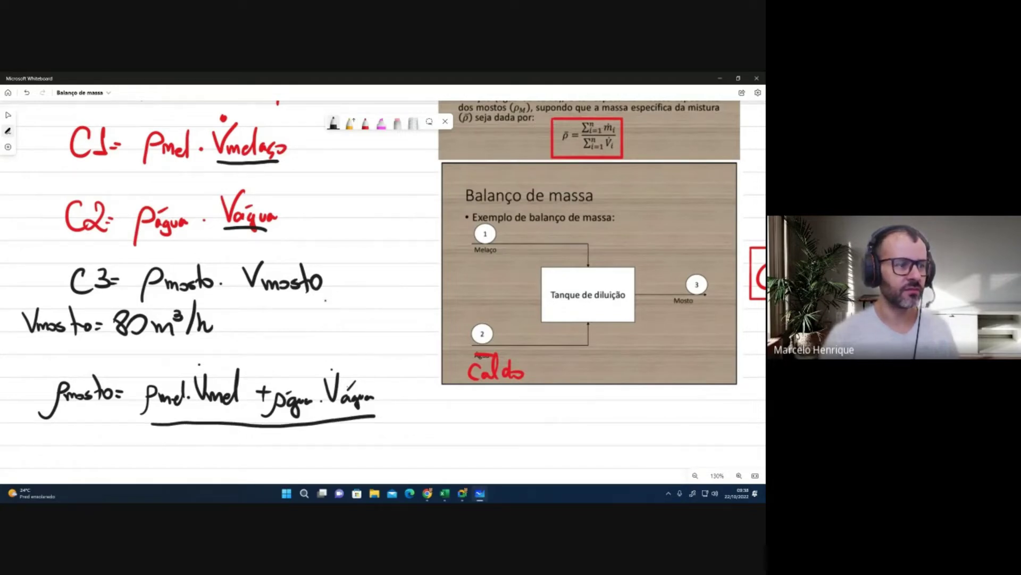
click(248, 451)
drag(237, 438, 277, 456)
drag(279, 450, 290, 452)
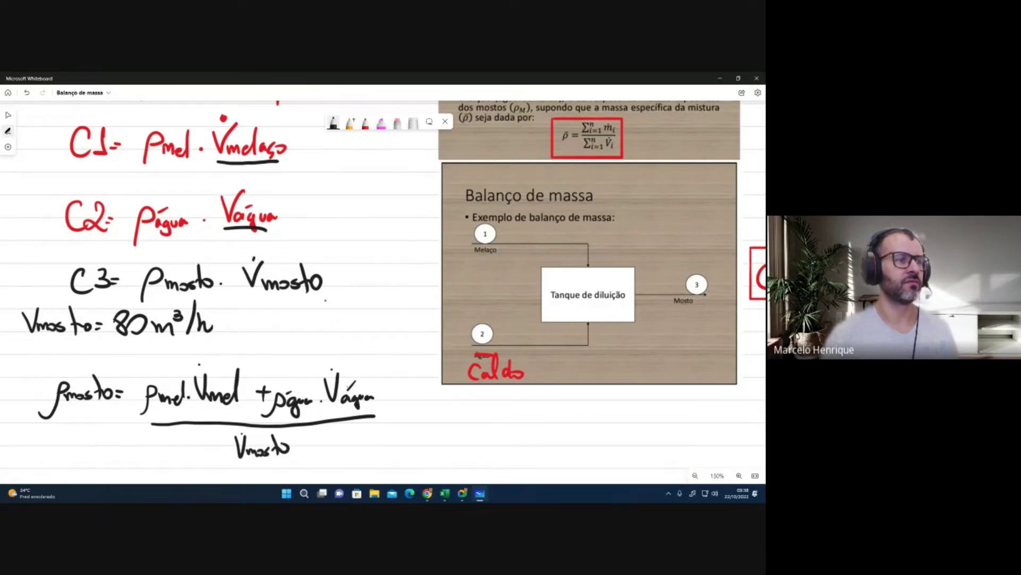
Step: Review the handwritten stream equations and must density formula against the problem statement and dilution tank slides
scroll(330, 311, down, 2)
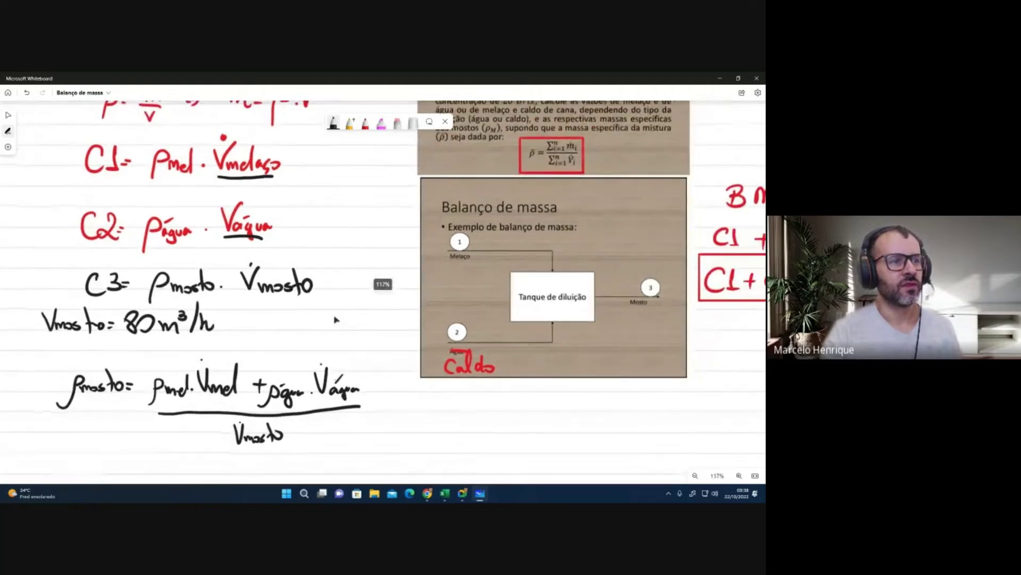
scroll(335, 319, up, 2)
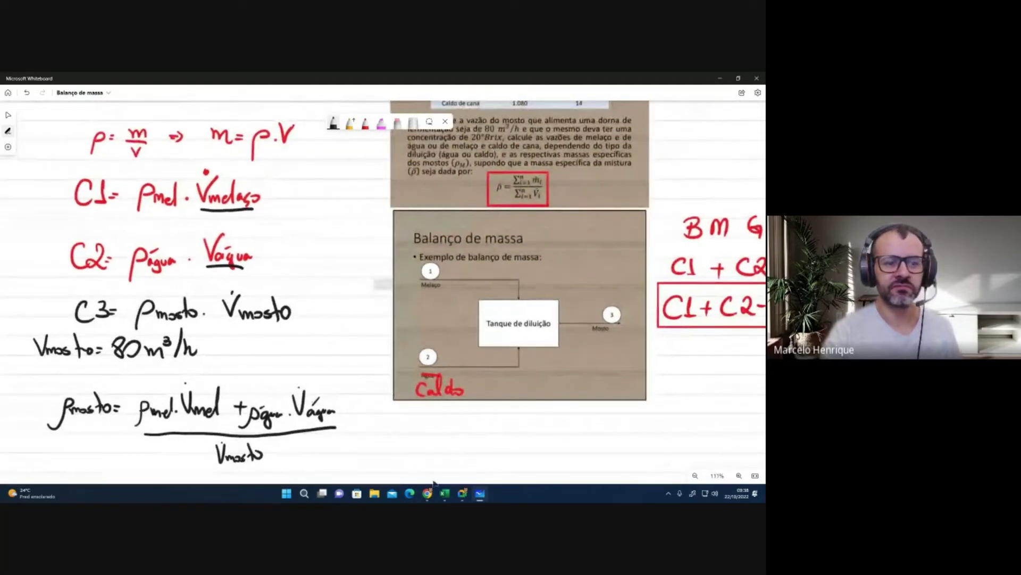
click(462, 495)
click(480, 495)
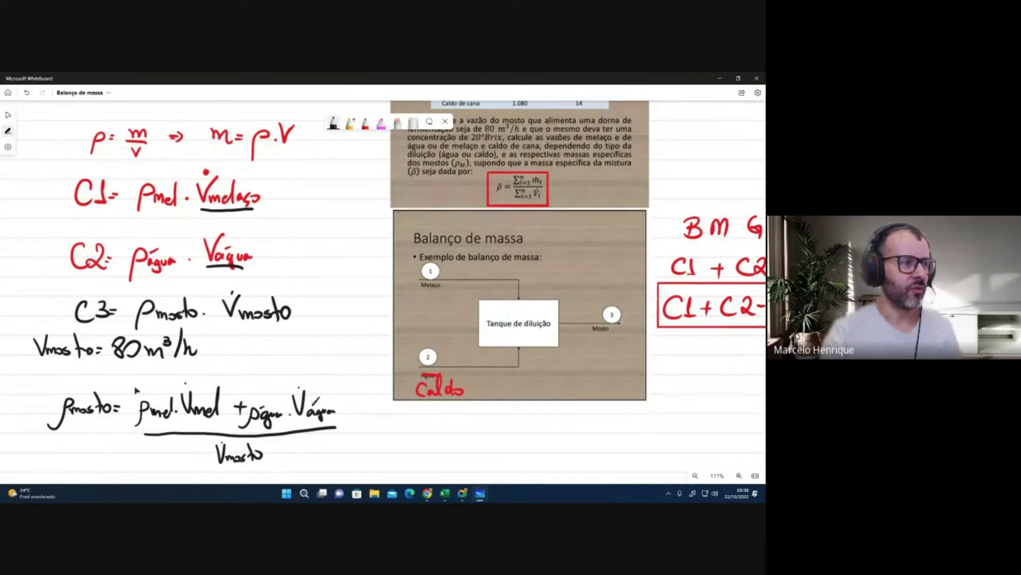
scroll(334, 252, up, 1)
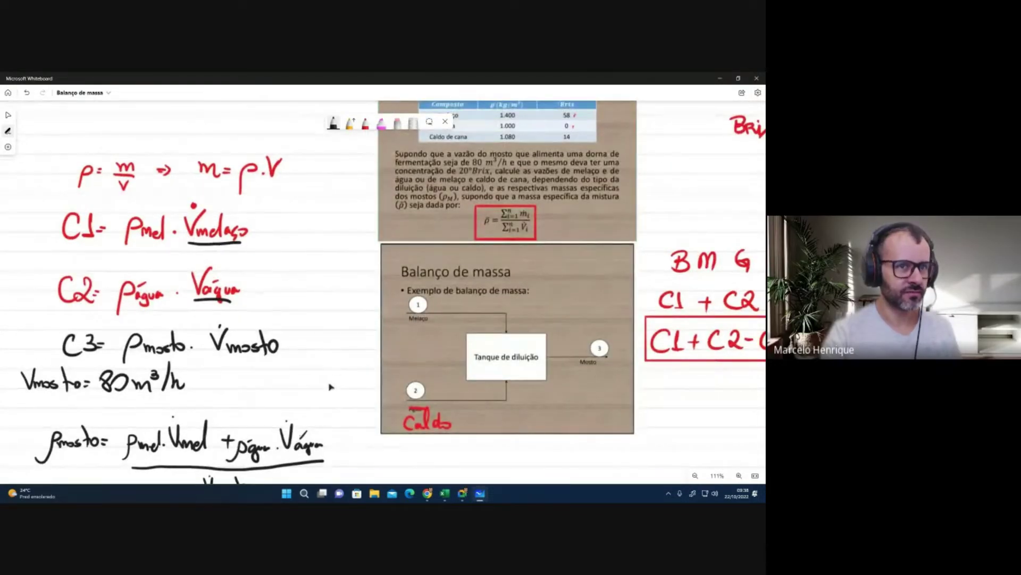
drag(329, 389, 329, 387)
scroll(327, 376, down, 1)
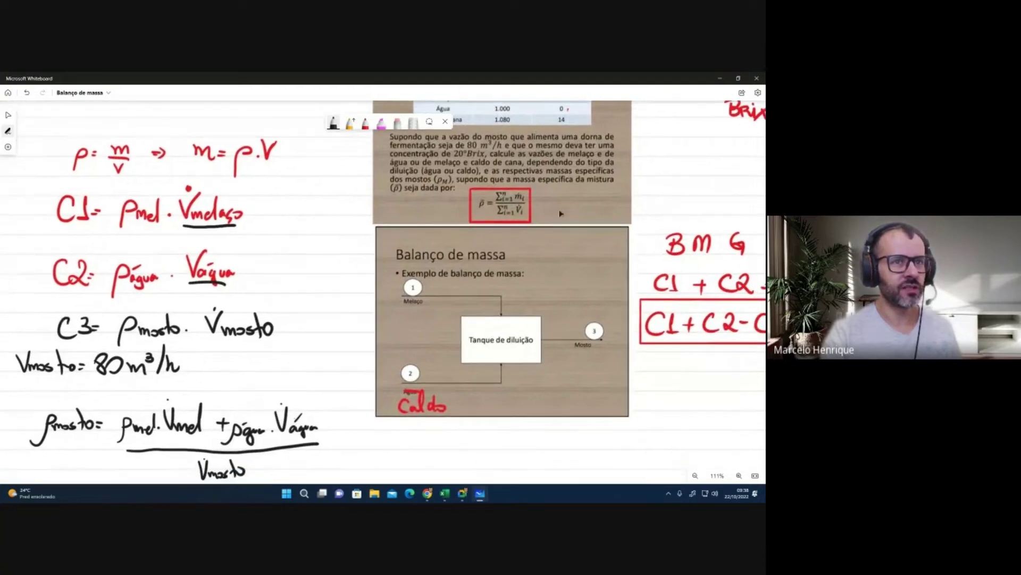
scroll(321, 296, down, 3)
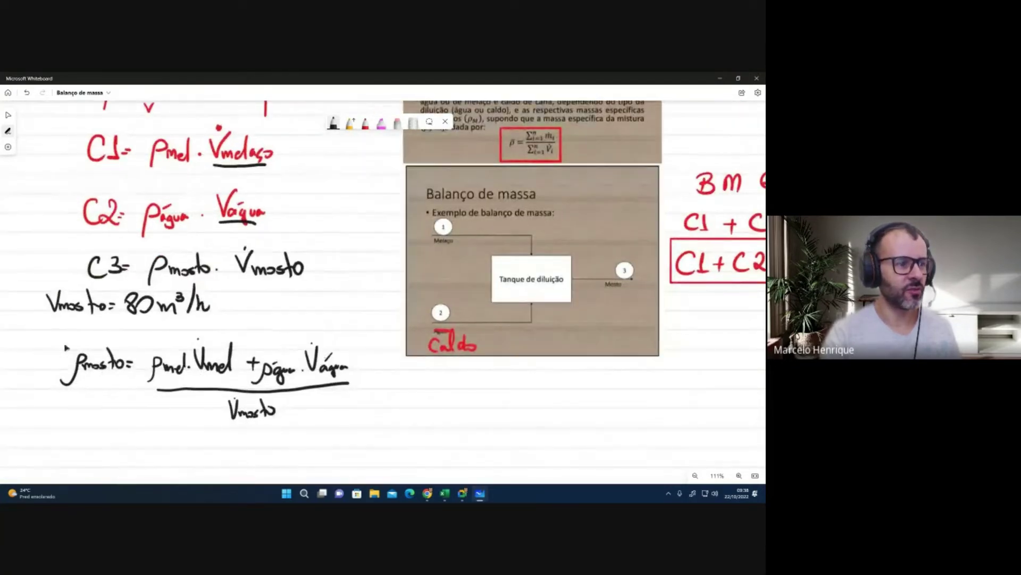
Step: Handwrite the heading "B.M.C" in black in the blank area below the dilution tank slide
scroll(361, 301, down, 5)
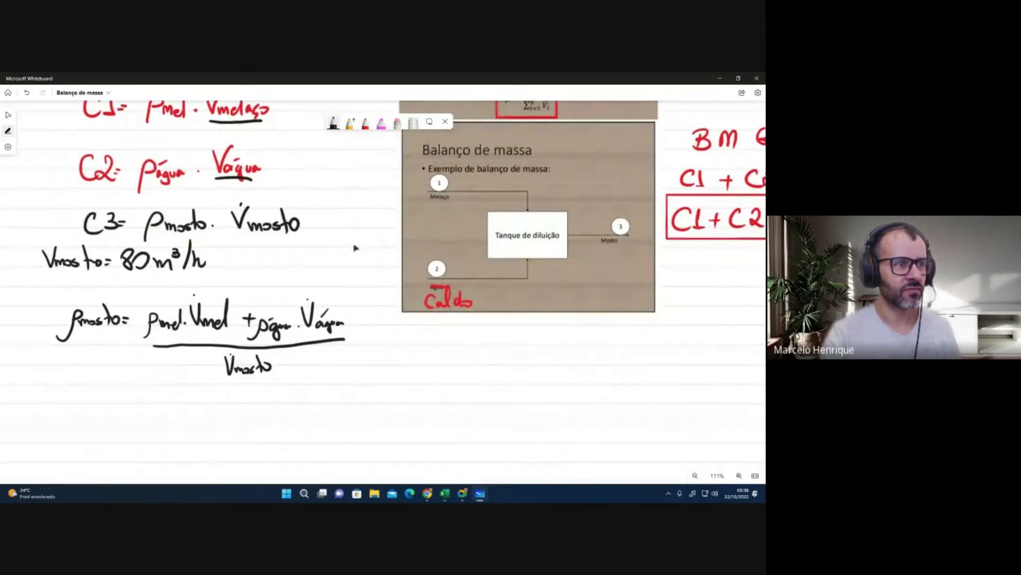
scroll(328, 239, up, 5)
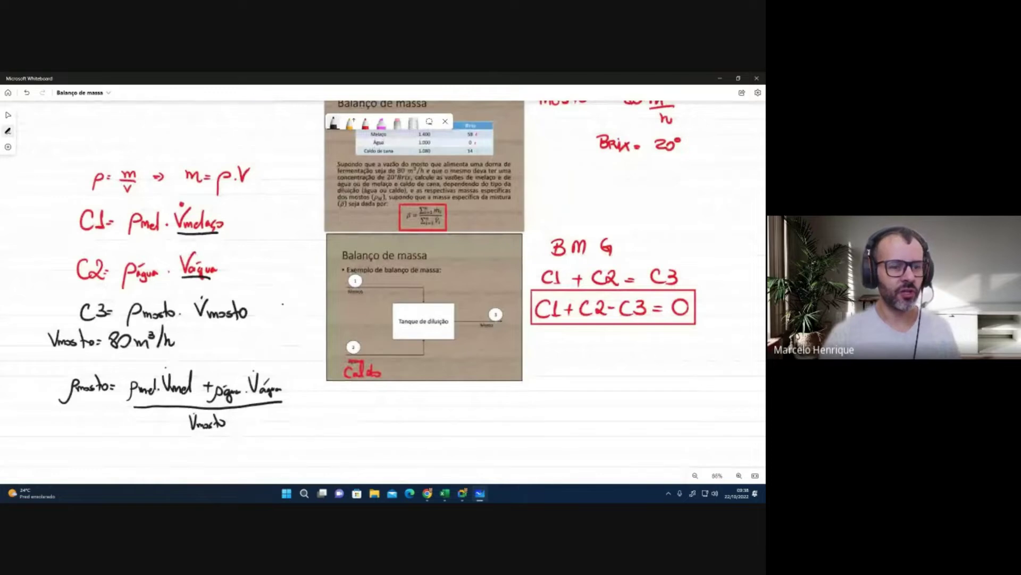
mouse_move(444, 399)
mouse_down()
mouse_move(446, 417)
mouse_move(496, 413)
mouse_up()
click(481, 408)
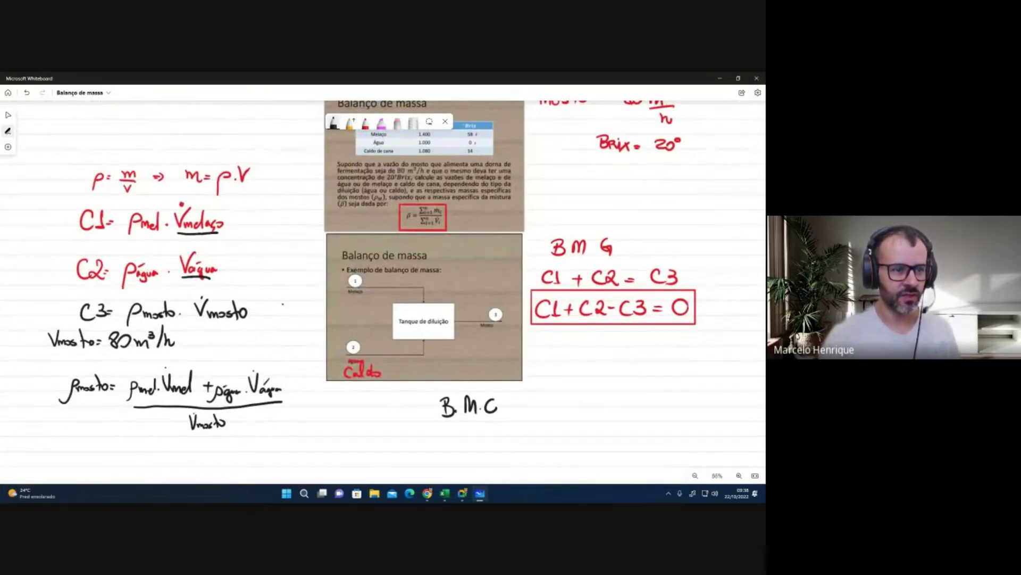
Step: Handwrite the component balance "C1·0,58 + C2·0 = C3·0,20" in black below the B.M.C heading
mouse_move(380, 434)
mouse_down()
mouse_move(379, 453)
mouse_move(392, 452)
mouse_up()
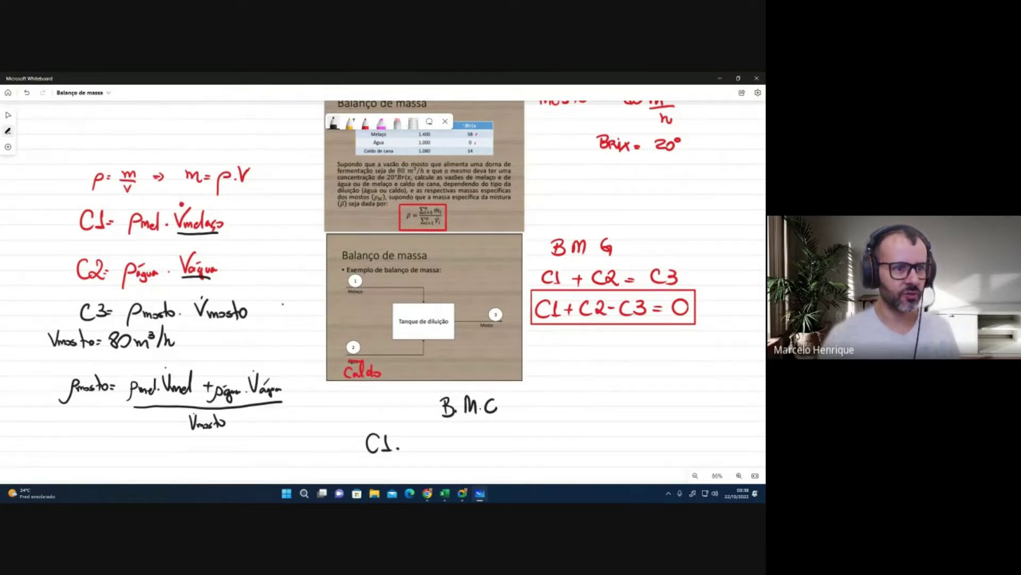
drag(410, 437, 409, 439)
mouse_move(419, 446)
mouse_down()
mouse_move(418, 455)
mouse_move(439, 437)
mouse_move(453, 446)
mouse_up()
mouse_move(449, 440)
mouse_down()
mouse_move(448, 453)
mouse_move(494, 438)
mouse_up()
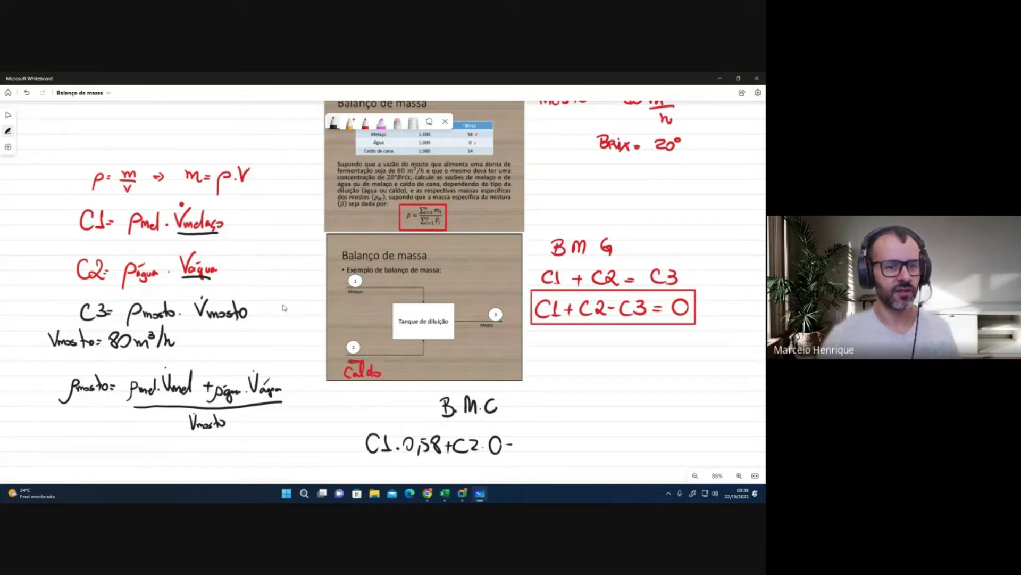
drag(537, 437, 539, 451)
drag(543, 436, 572, 435)
mouse_move(586, 446)
mouse_down()
mouse_move(602, 450)
mouse_move(603, 437)
mouse_up()
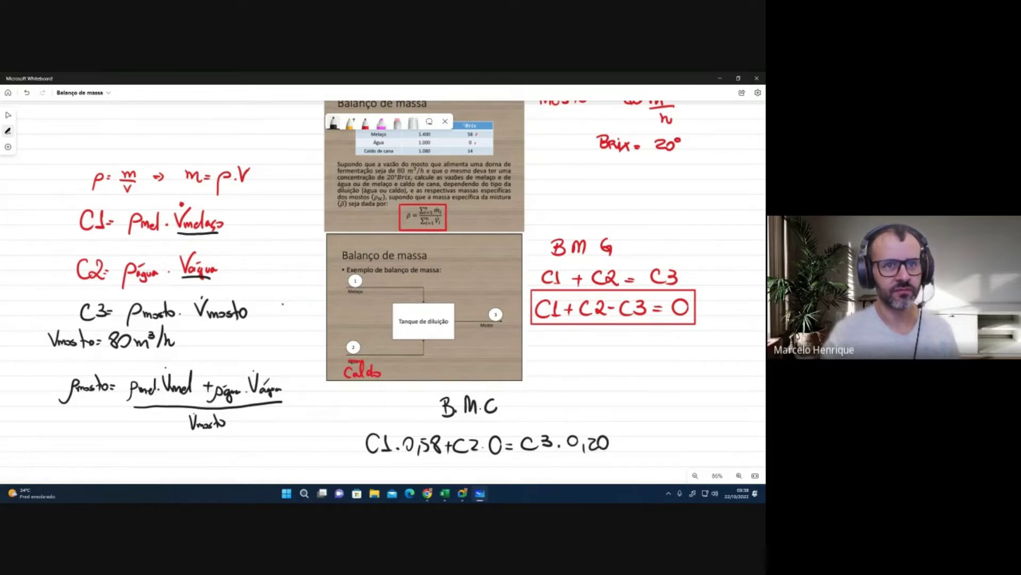
Step: Label the first component balance equation with "água →" in front of it
scroll(589, 407, down, 4)
scroll(589, 407, right, 2)
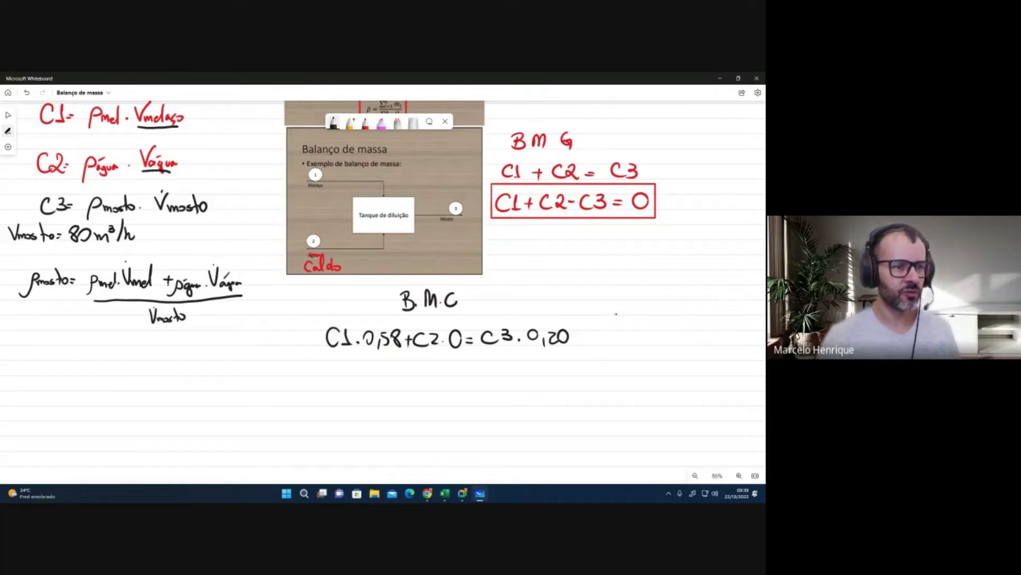
drag(250, 341, 257, 341)
mouse_move(285, 345)
mouse_down()
mouse_move(301, 345)
mouse_move(261, 354)
mouse_up()
drag(266, 338, 270, 325)
Step: Handwrite "caldo → C1·0,58 + C2·0,14 = C3·0,20" below the water balance, taking the cane juice Brix from the slide's table
mouse_move(246, 399)
mouse_down()
mouse_move(247, 412)
mouse_move(264, 410)
mouse_up()
mouse_move(273, 400)
mouse_down()
mouse_move(282, 410)
mouse_move(324, 395)
mouse_move(337, 406)
mouse_up()
mouse_move(345, 388)
mouse_down()
mouse_move(338, 406)
mouse_move(367, 390)
mouse_move(376, 410)
mouse_up()
click(358, 403)
mouse_move(393, 394)
mouse_down()
mouse_move(384, 404)
mouse_move(400, 393)
mouse_move(409, 402)
mouse_up()
mouse_move(428, 393)
mouse_down()
mouse_move(422, 405)
mouse_move(447, 403)
mouse_up()
click(453, 402)
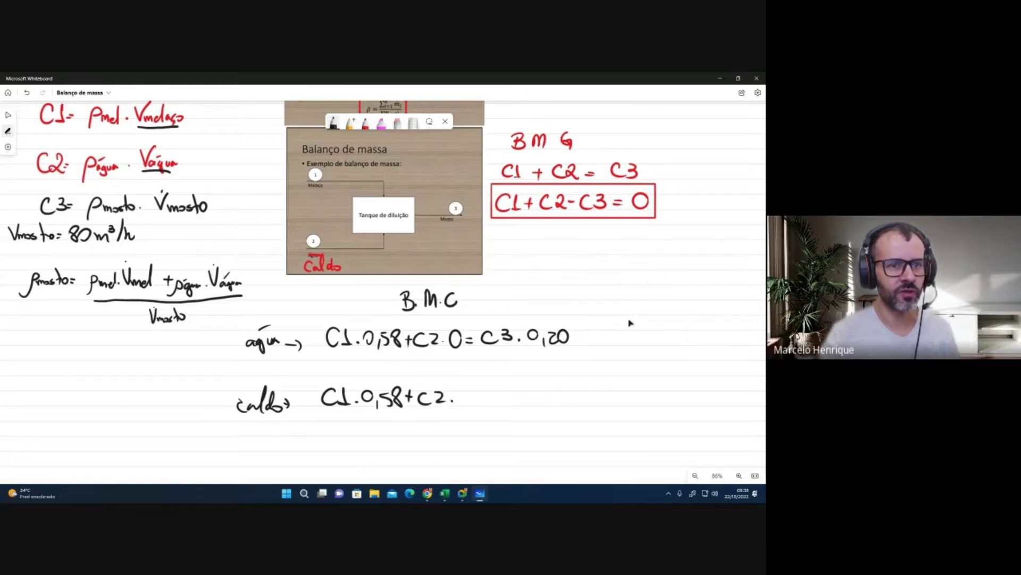
scroll(630, 323, up, 5)
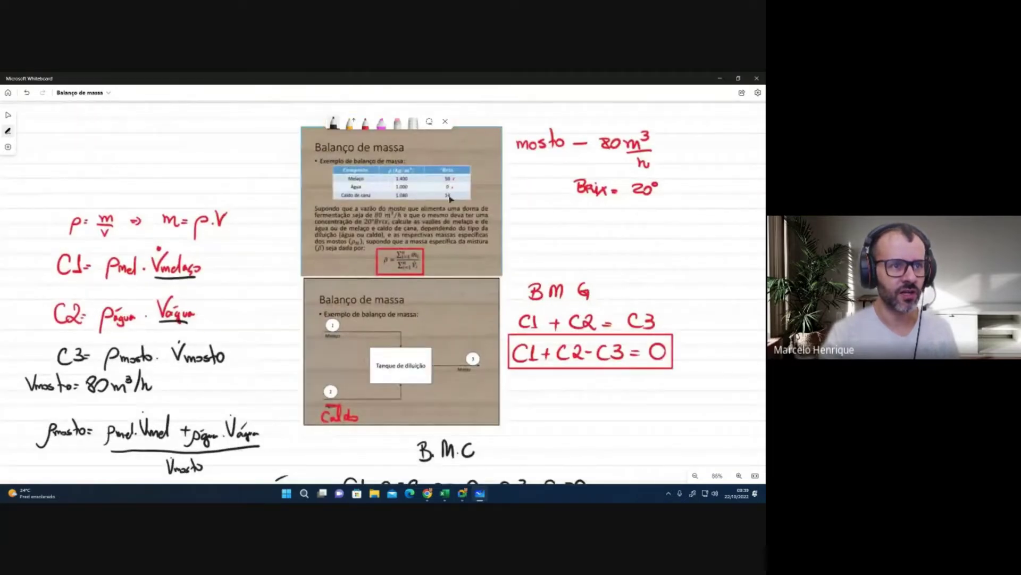
scroll(670, 240, down, 4)
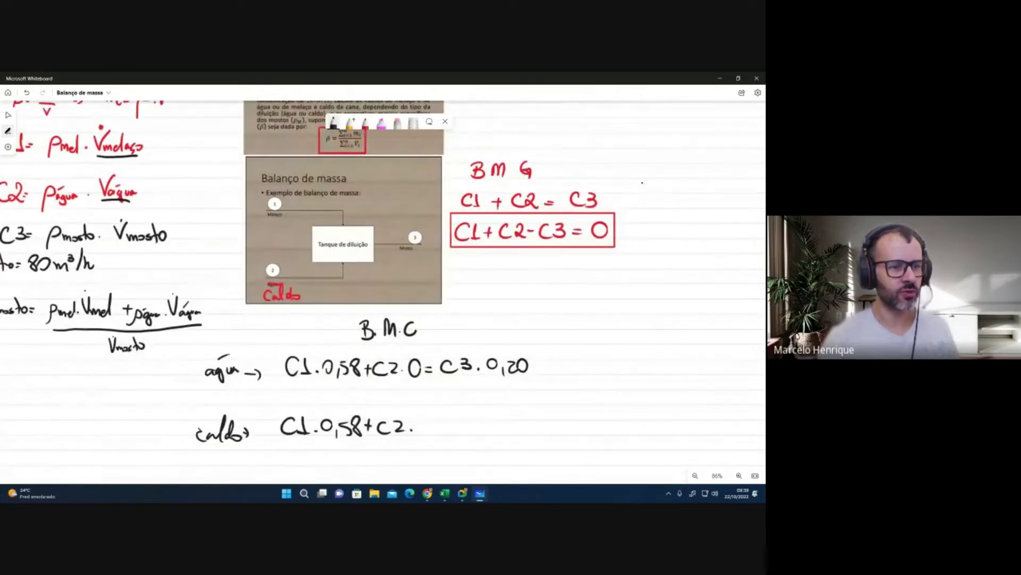
drag(426, 421, 428, 436)
mouse_move(434, 421)
mouse_down()
mouse_move(442, 434)
mouse_move(512, 422)
mouse_move(524, 435)
mouse_up()
mouse_move(529, 421)
mouse_down()
mouse_move(535, 432)
mouse_move(541, 420)
mouse_up()
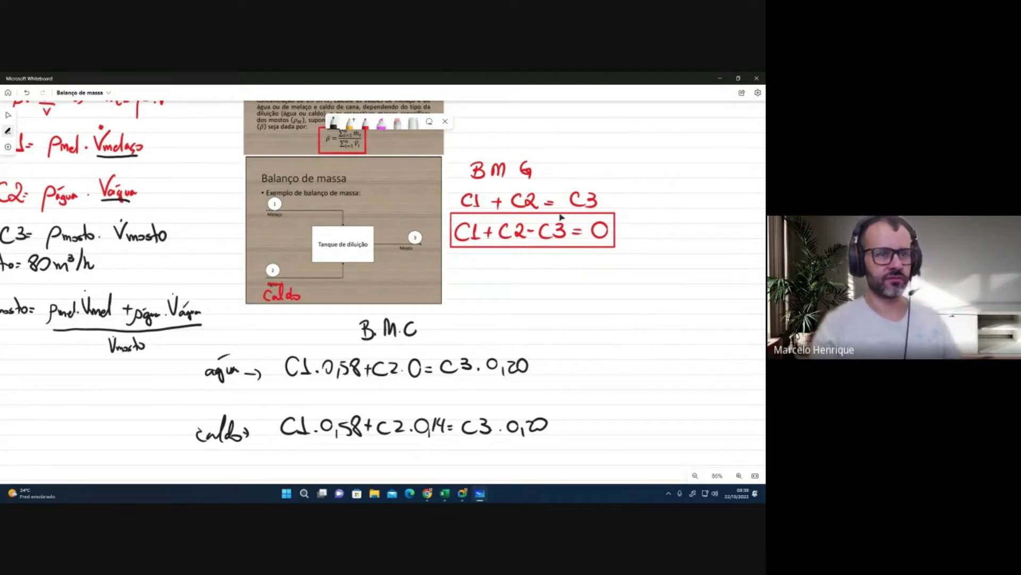
Step: Underline C3 and ρmosto in red in the handwritten stream and density equations
scroll(498, 235, up, 1)
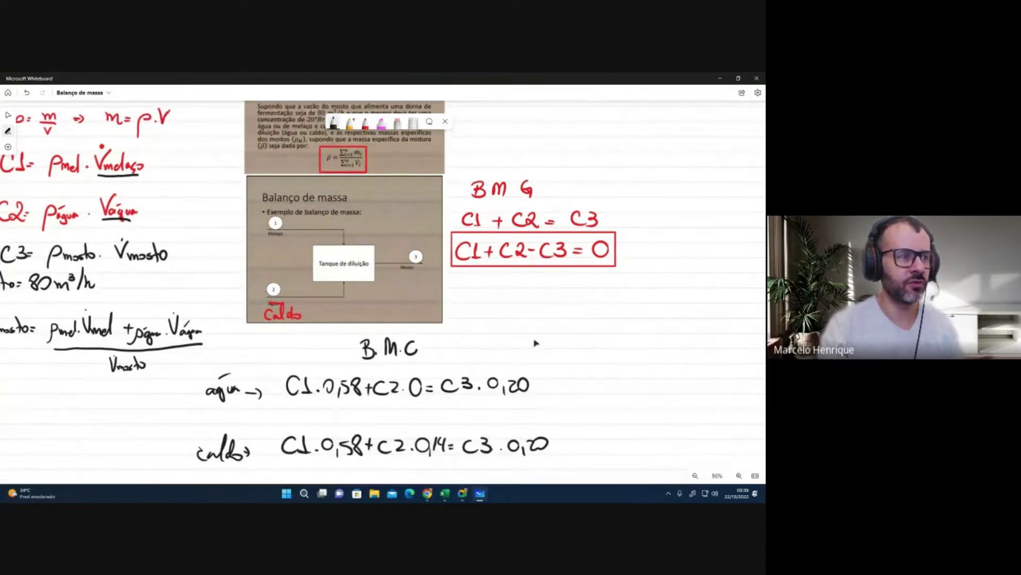
drag(588, 346, 606, 311)
ctrl+scroll(598, 330, down, 2)
scroll(638, 365, up, 1)
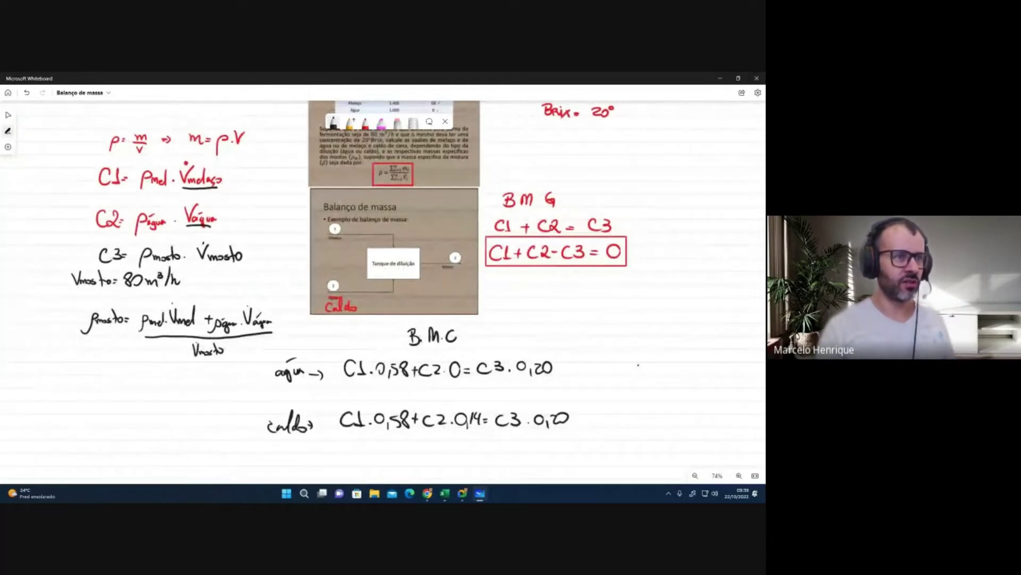
click(333, 124)
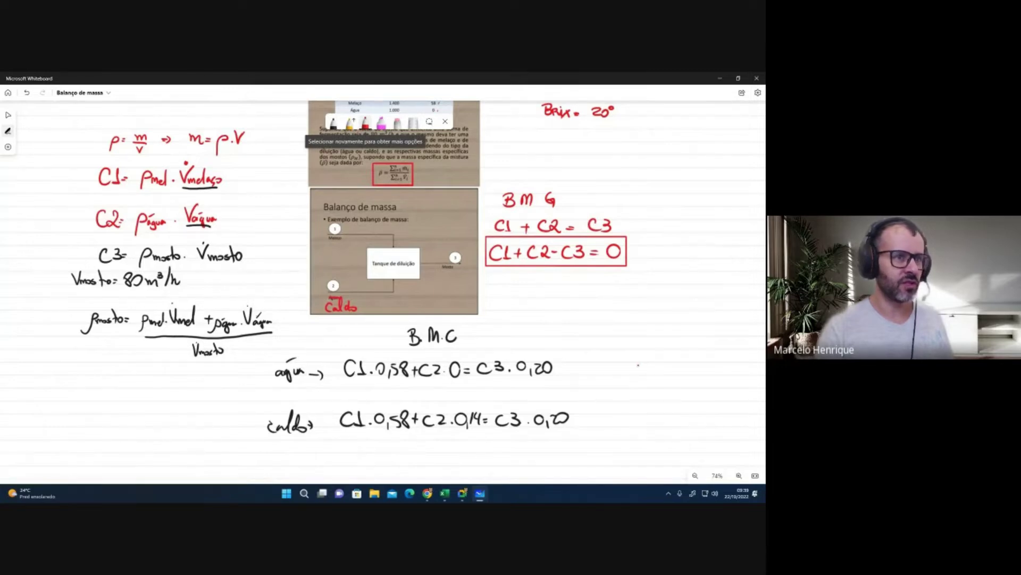
drag(92, 332, 113, 334)
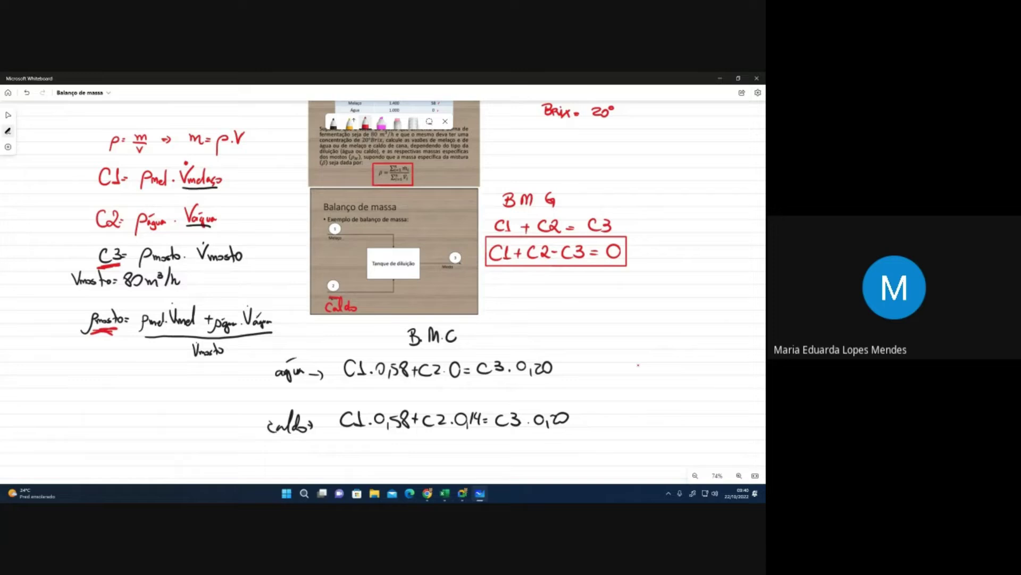
Step: Switch to the mass balance workbook in Excel, look over the solved dilution tables on Planilha1, and select cell A21 on Planilha2
mouse_move(445, 493)
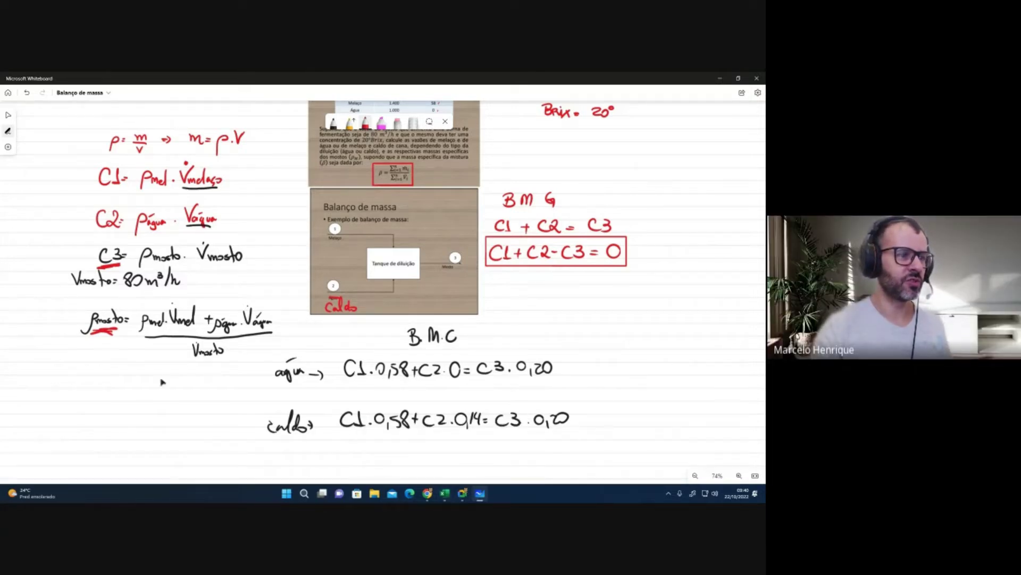
mouse_move(584, 424)
mouse_down()
mouse_move(483, 415)
mouse_move(503, 440)
mouse_move(576, 426)
mouse_up()
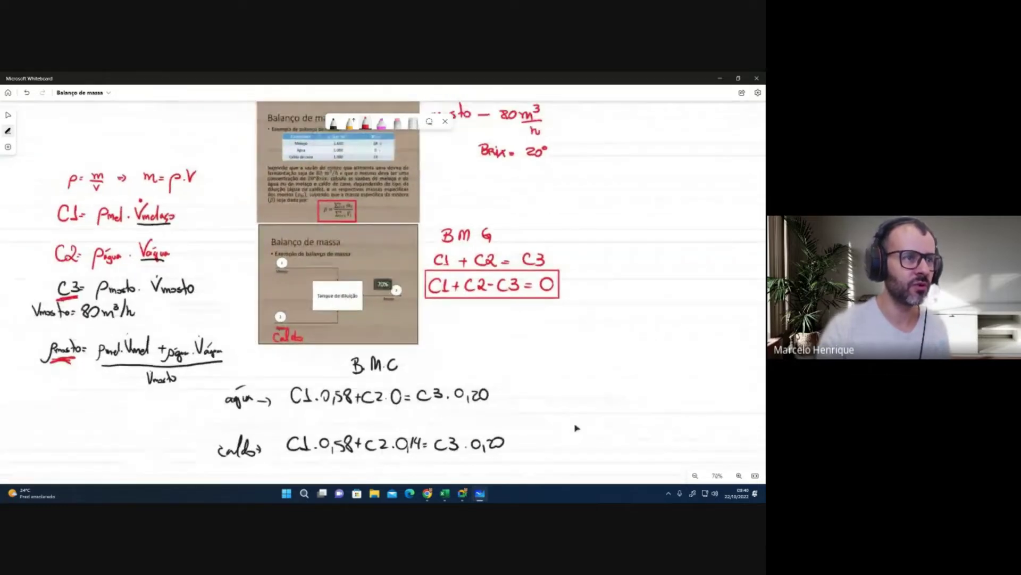
mouse_move(445, 492)
click(418, 462)
click(202, 353)
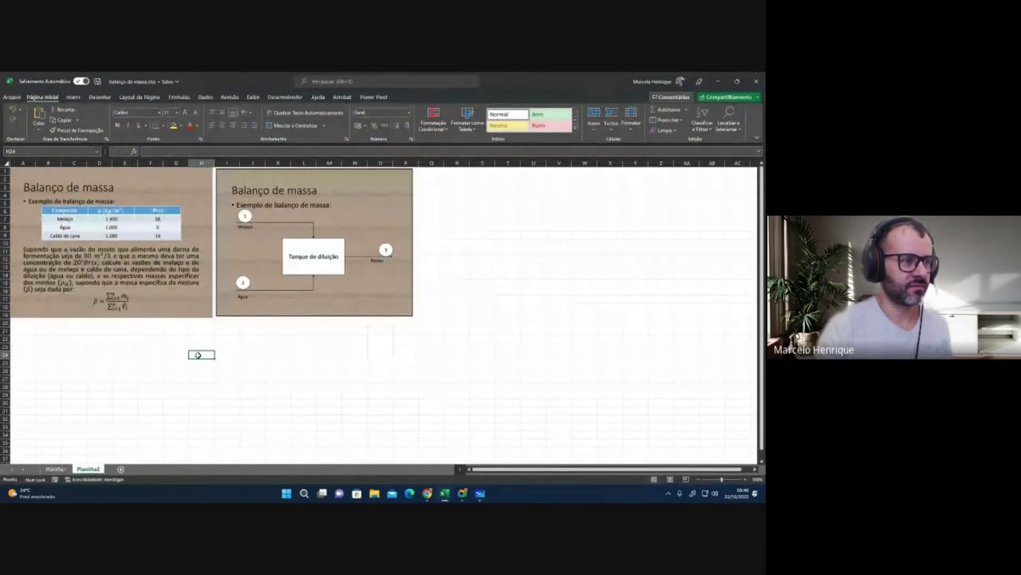
click(57, 469)
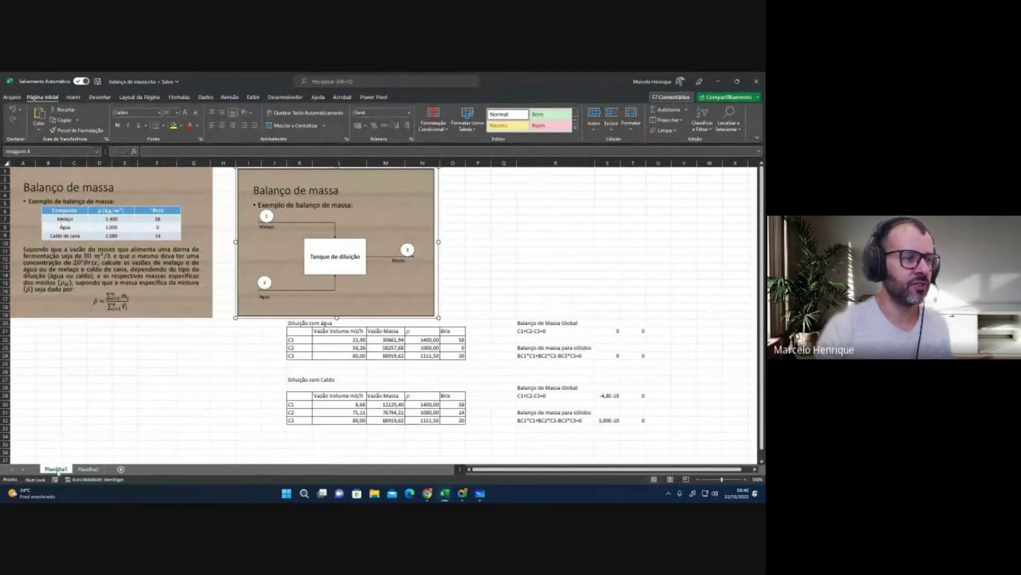
click(87, 469)
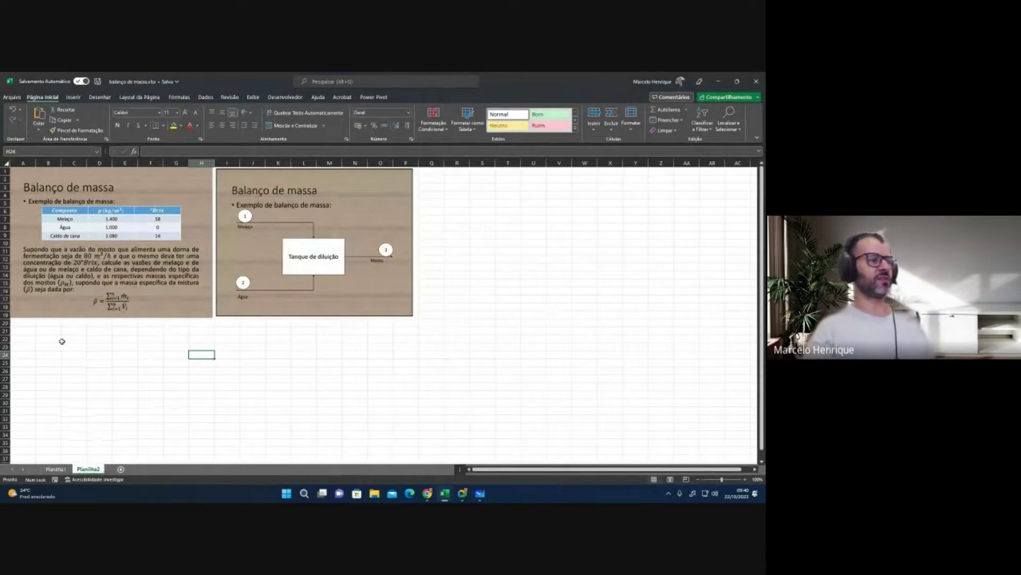
click(26, 334)
scroll(32, 320, up, 3)
scroll(100, 375, down, 4)
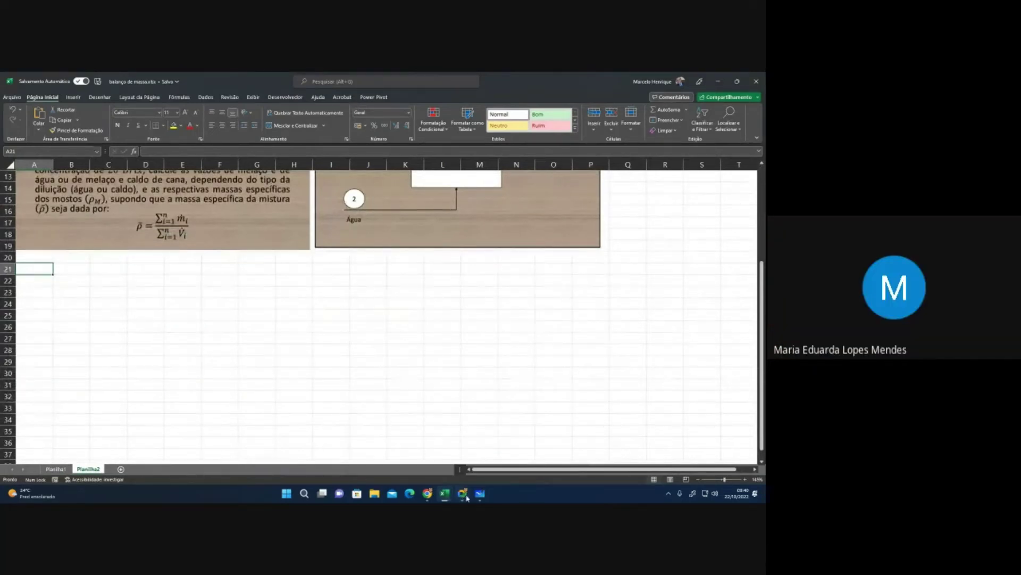
Step: Switch to Google Meet to read the in-call chat messages, and close the chat
click(462, 494)
click(710, 470)
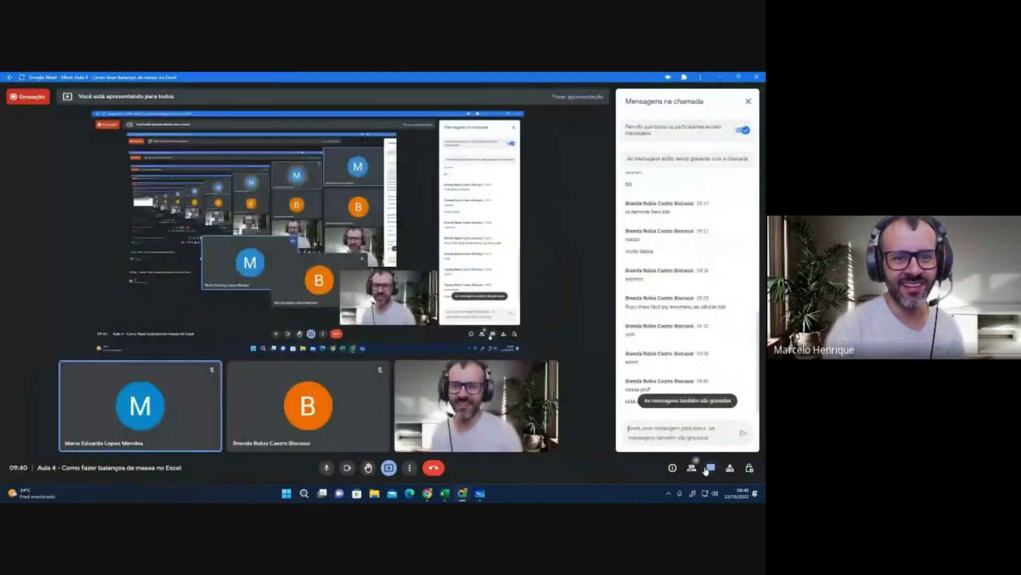
click(749, 101)
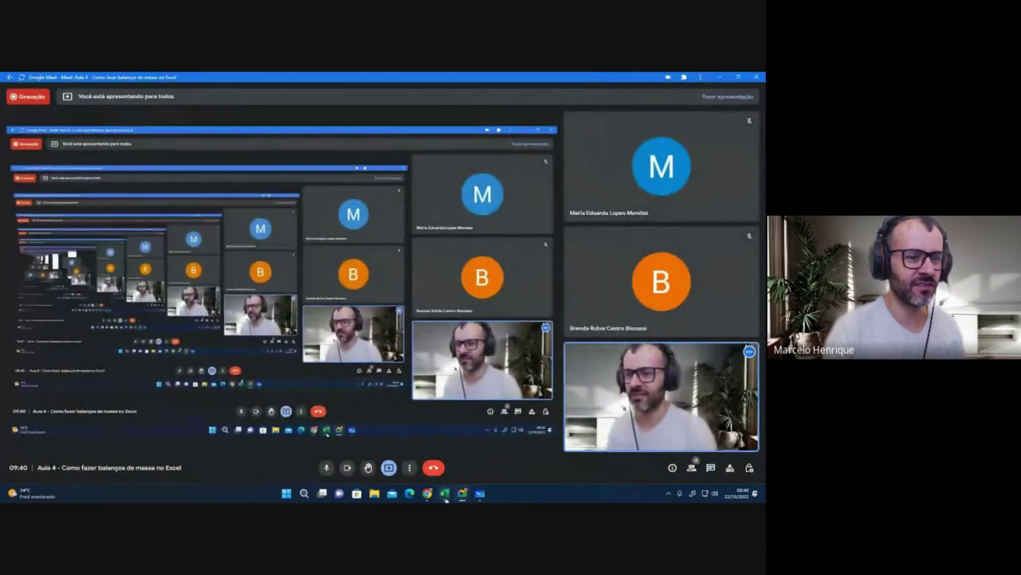
Step: Return to the Excel workbook and enter the title "Diluição com água" in cell A21 of Planilha2
mouse_move(445, 491)
click(483, 460)
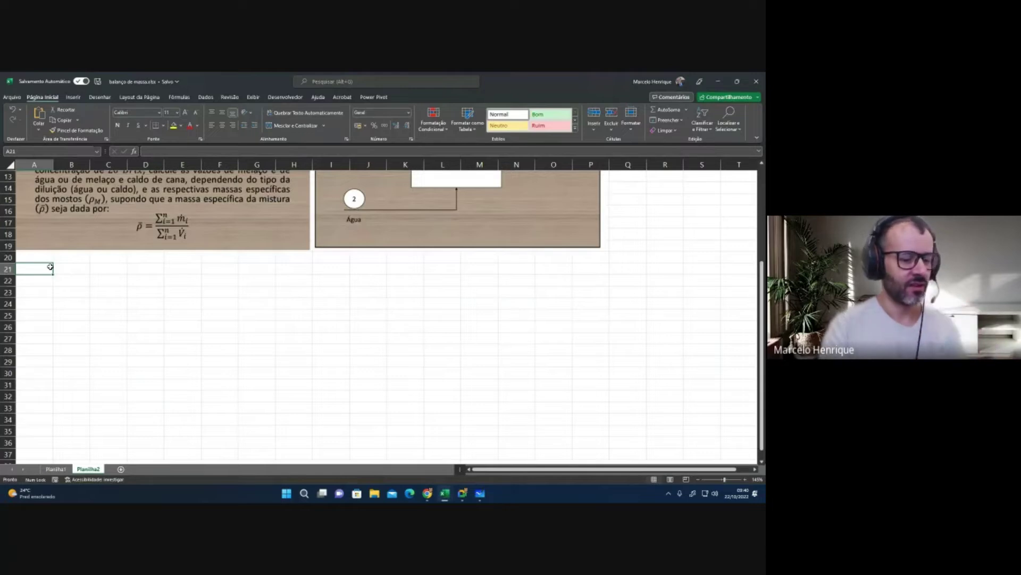
text(Dilui)
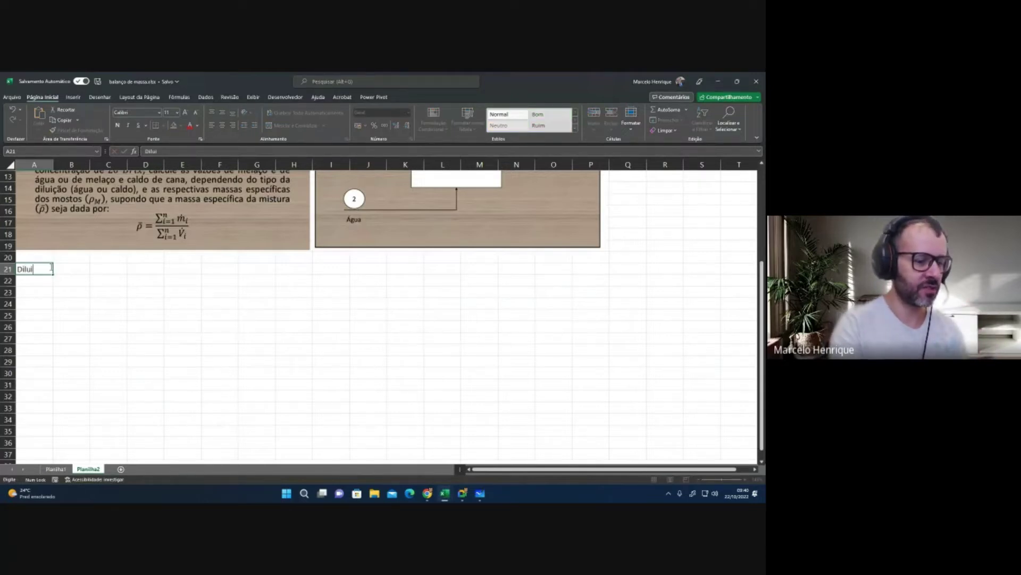
text(ção com água)
key(Return)
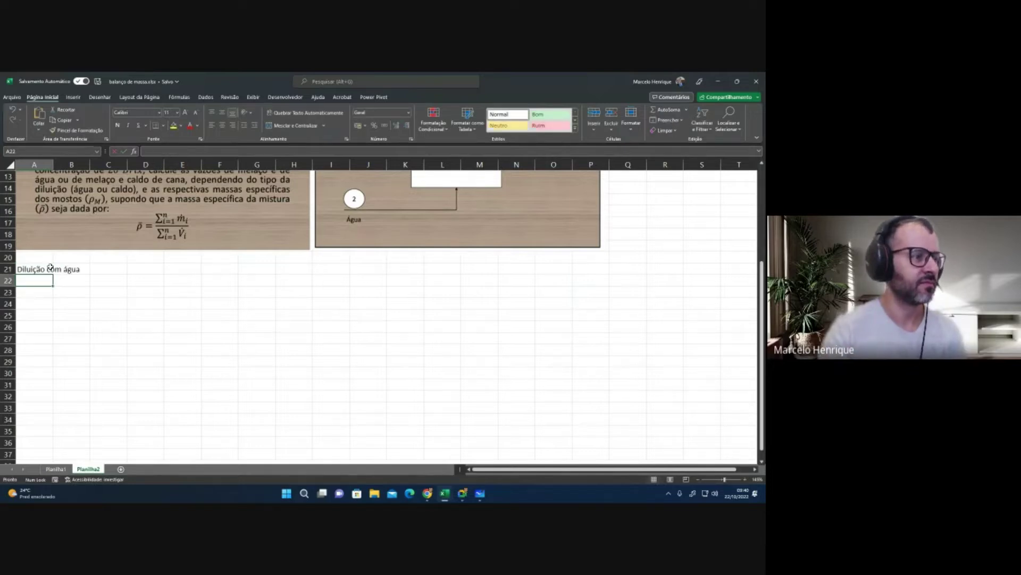
Step: Enter the stream labels C1, C2 and C3 in cells A22 to A24 and fit column A's width to its text
click(55, 469)
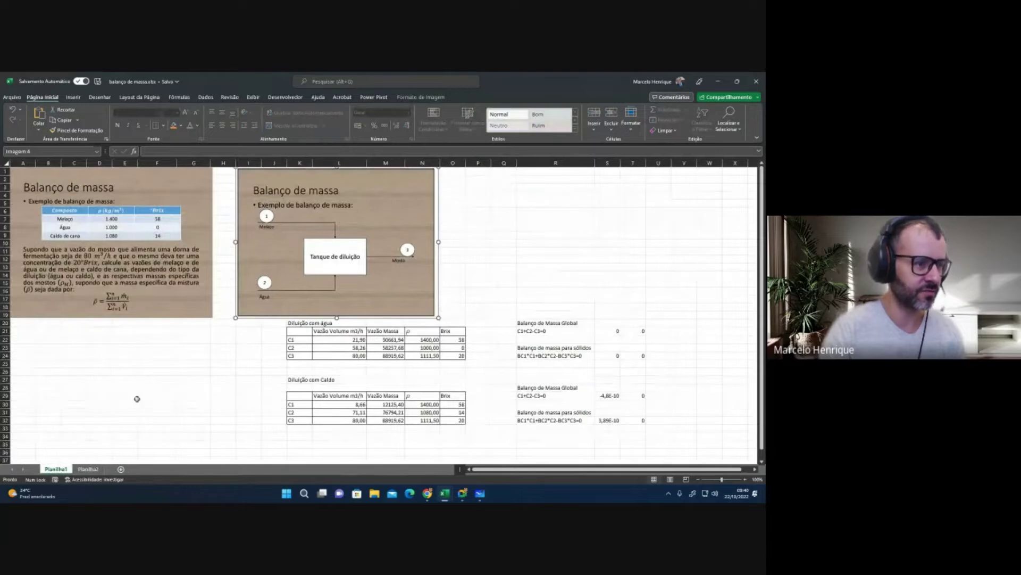
click(88, 469)
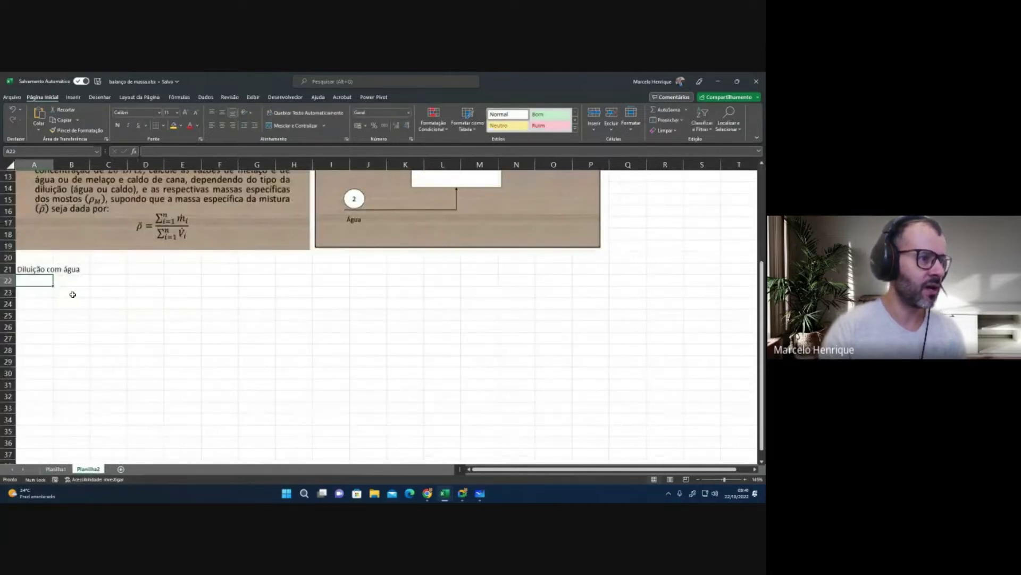
scroll(73, 295, up, 3)
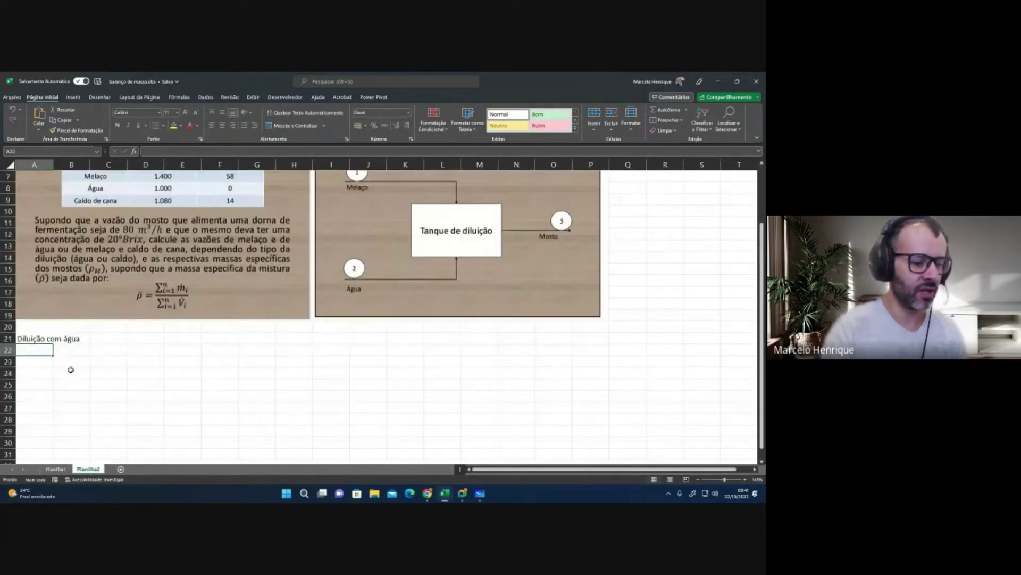
text(C1)
key(Return)
text(C2)
key(Return)
text(C3)
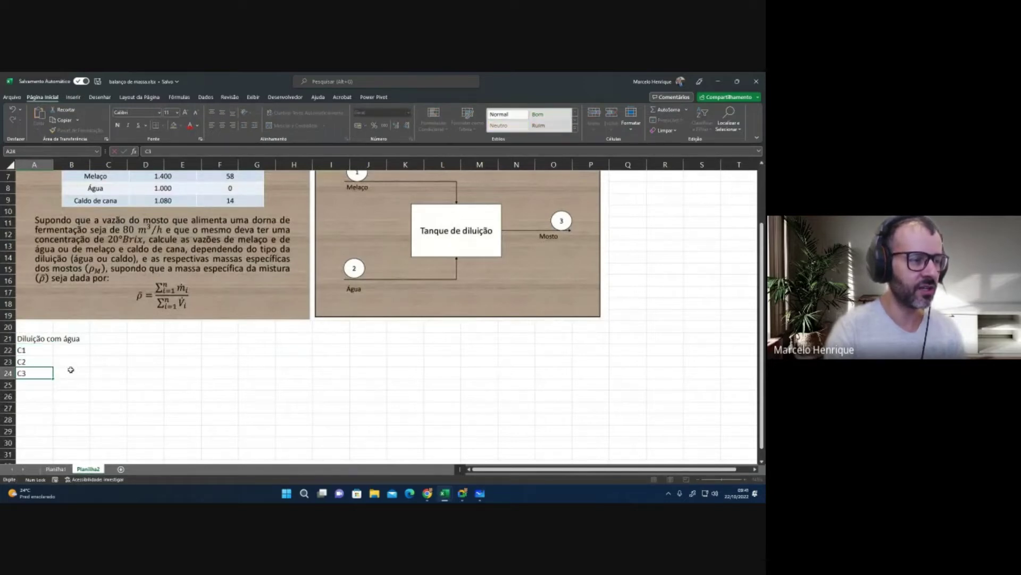
key(Return)
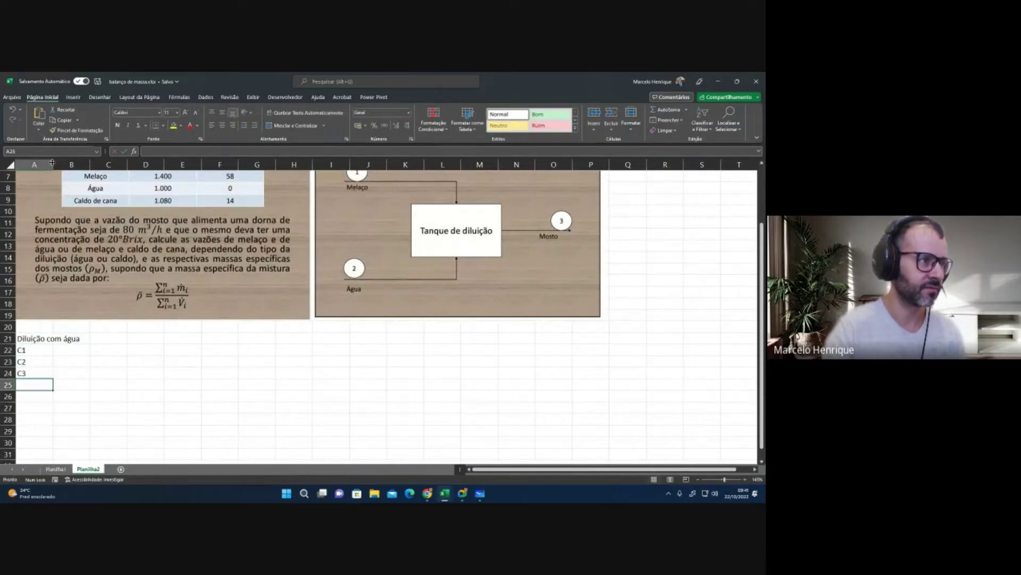
double_click(53, 165)
Step: Insert the Greek letter ρ from the GreekC font as the density heading in cell B21
click(103, 338)
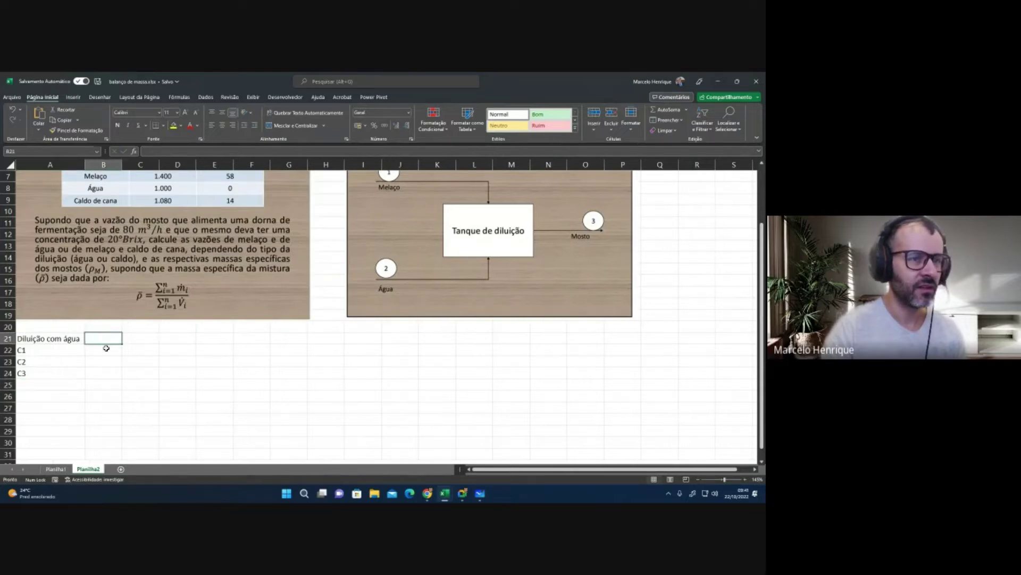
scroll(107, 348, up, 1)
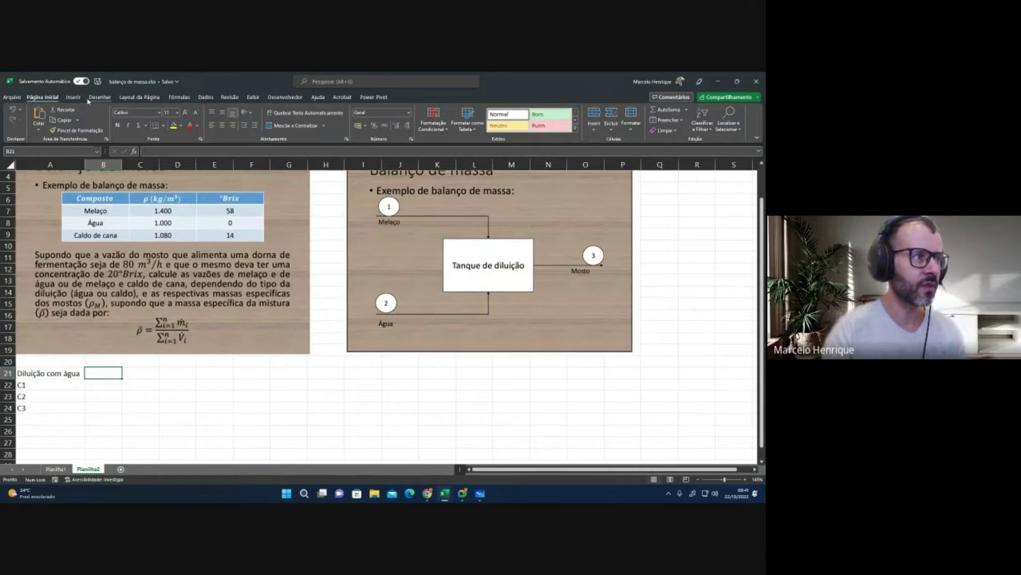
click(73, 97)
click(711, 120)
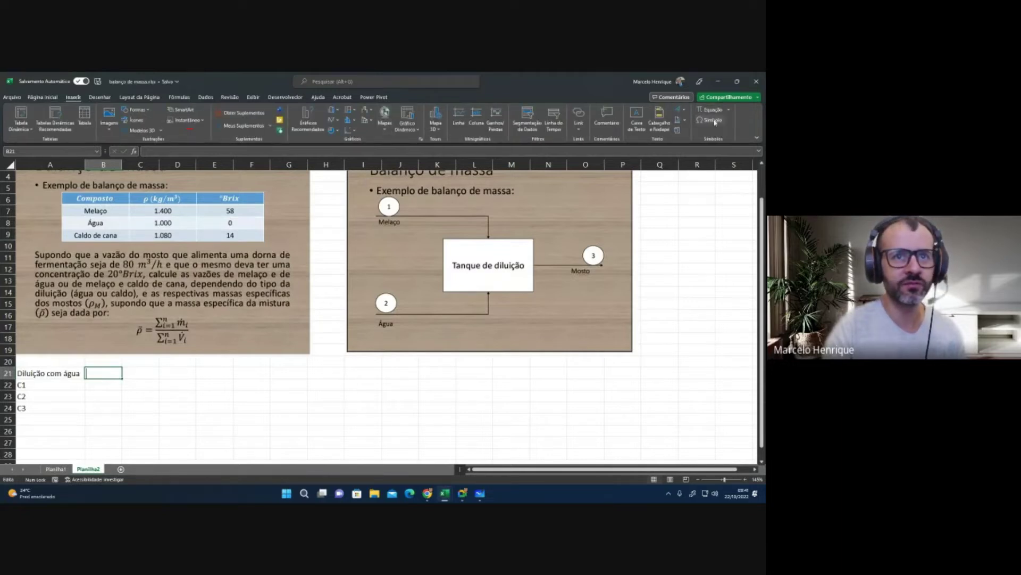
click(279, 407)
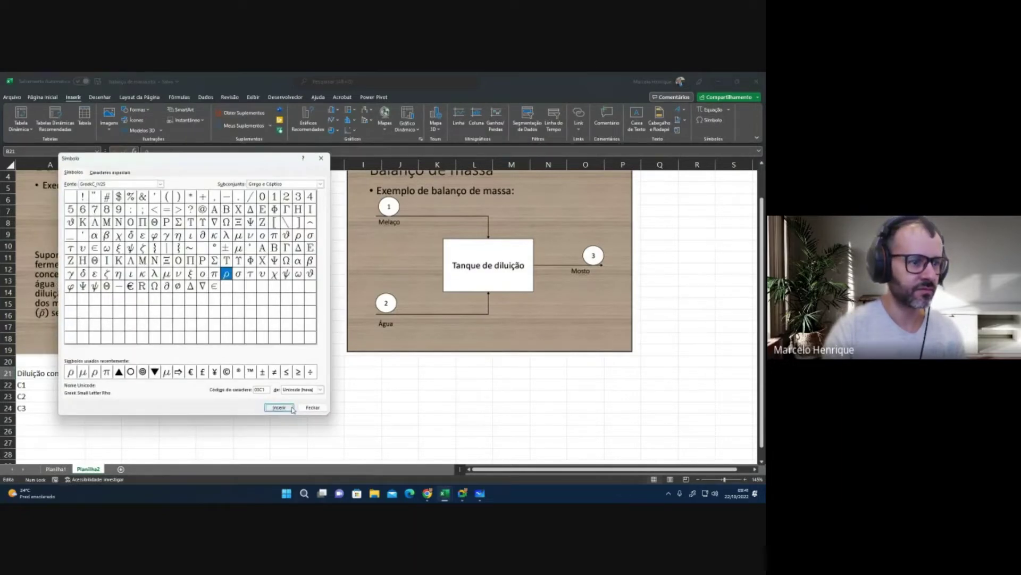
click(312, 407)
key(Return)
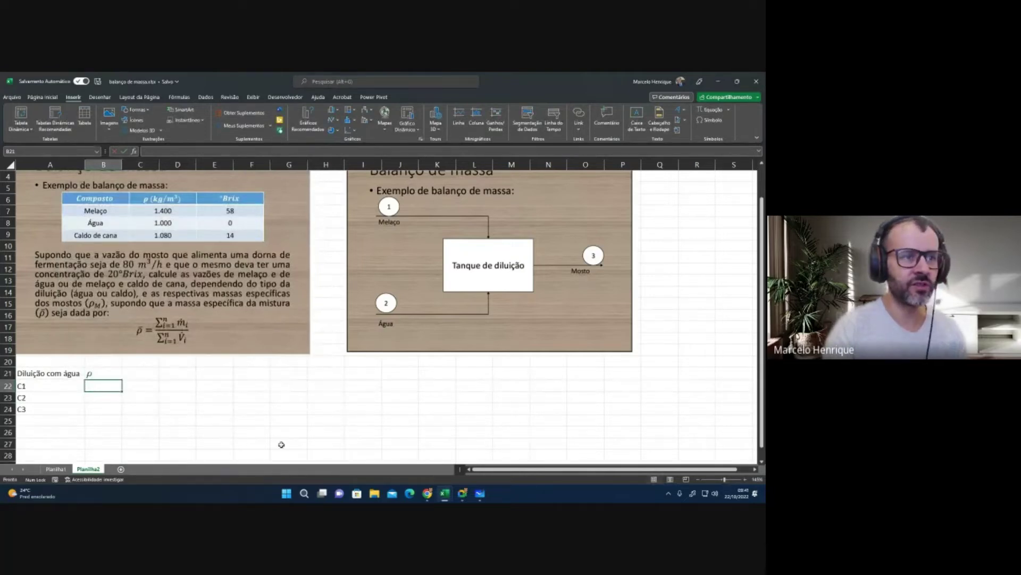
Step: Enter the densities 1400 for C1 and 1000 for C2 in cells B22 and B23
text(1400)
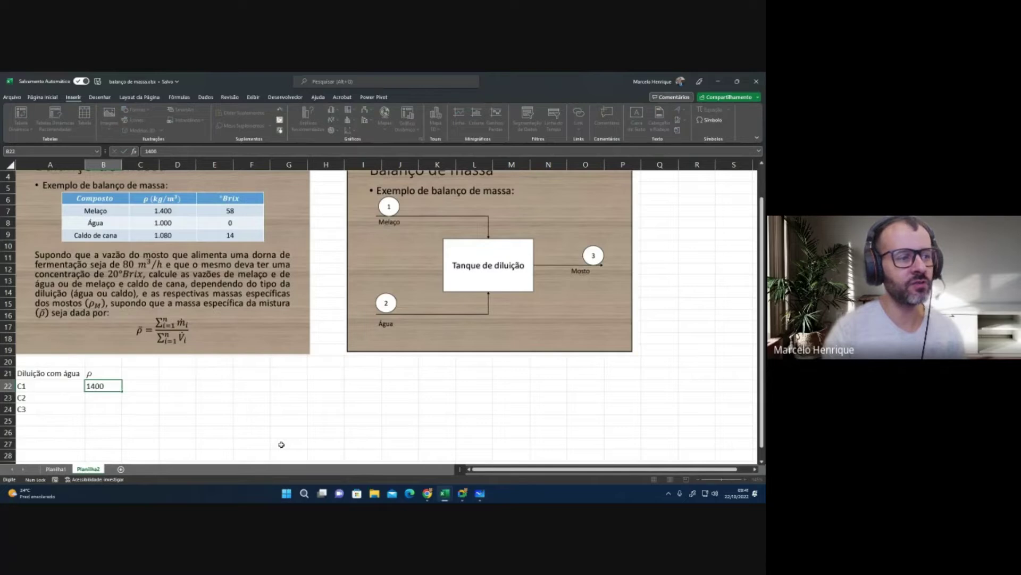
key(Return)
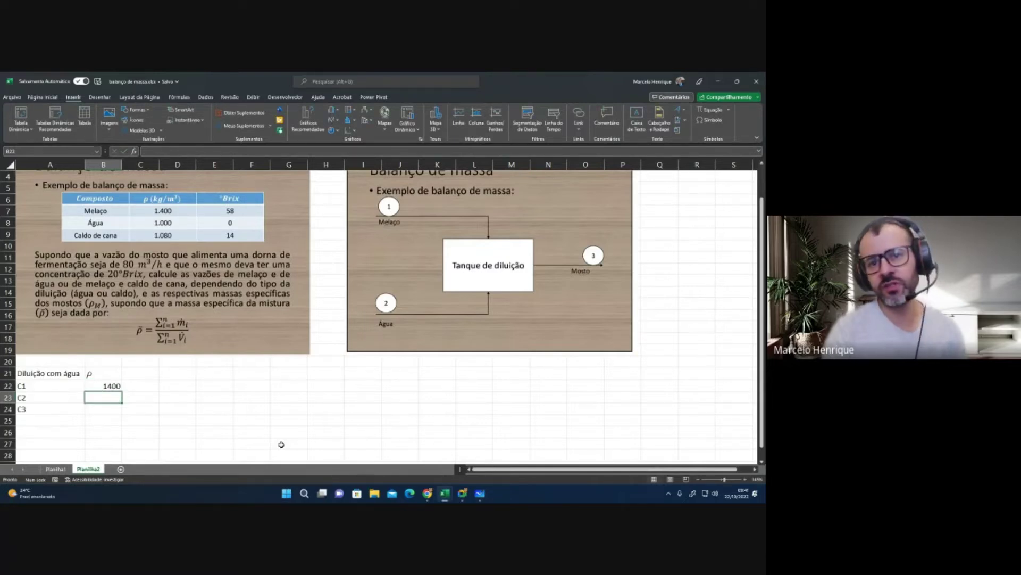
text(1000)
key(ctrl+Return)
Step: Enter the column heading "Brix" in cell C21, beside the density heading
key(Up)
key(Up)
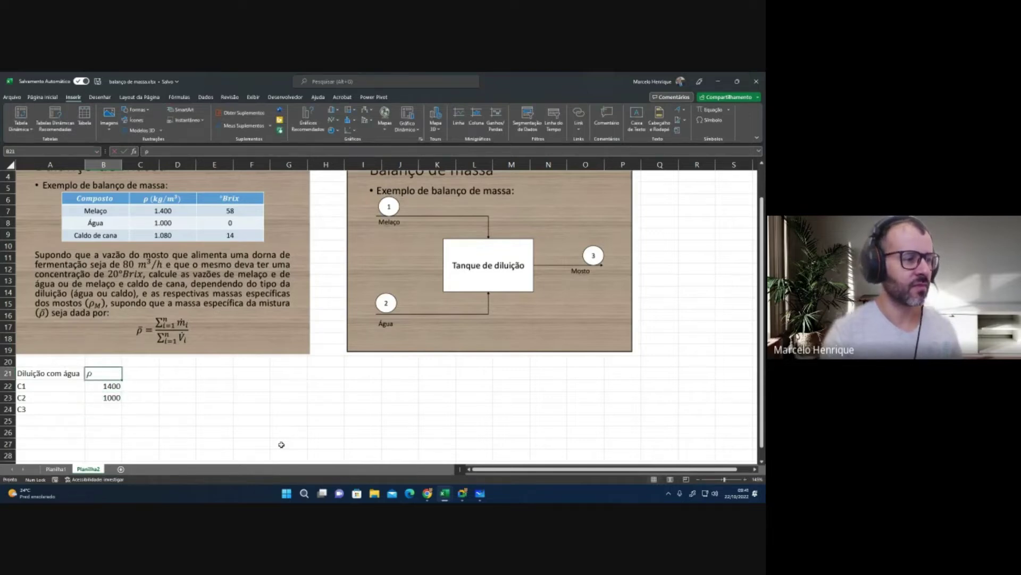
key(Right)
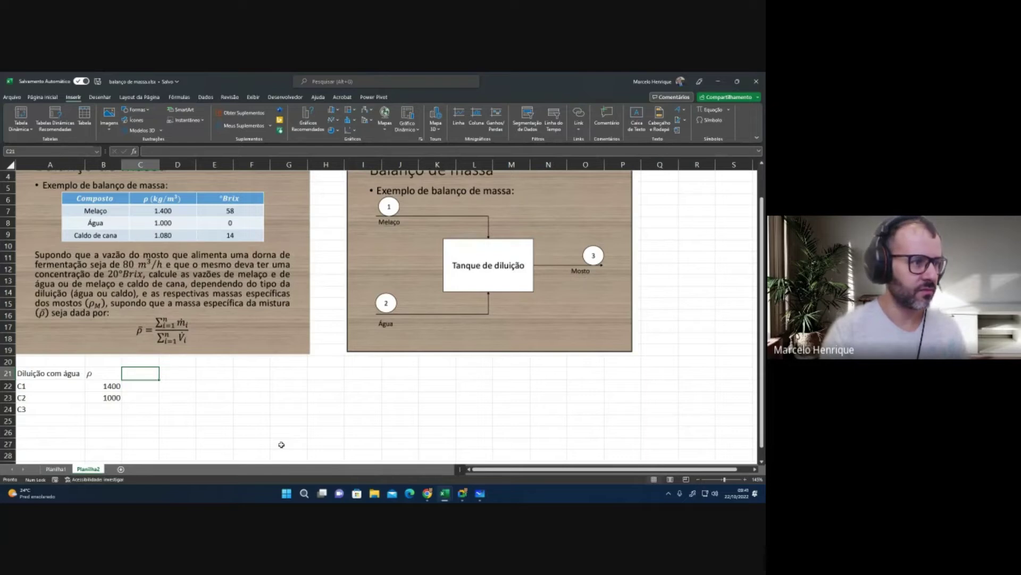
text(Brix)
key(Return)
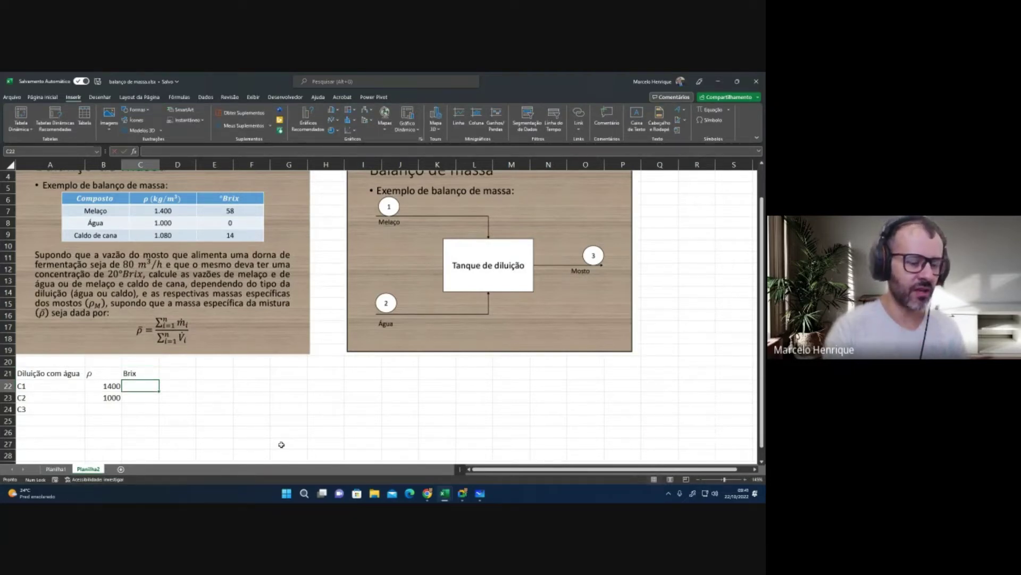
Step: Enter the Brix values 58, 0 and 20 for streams C1, C2 and C3 in cells C22 to C24
key(Down)
key(Down)
key(Left)
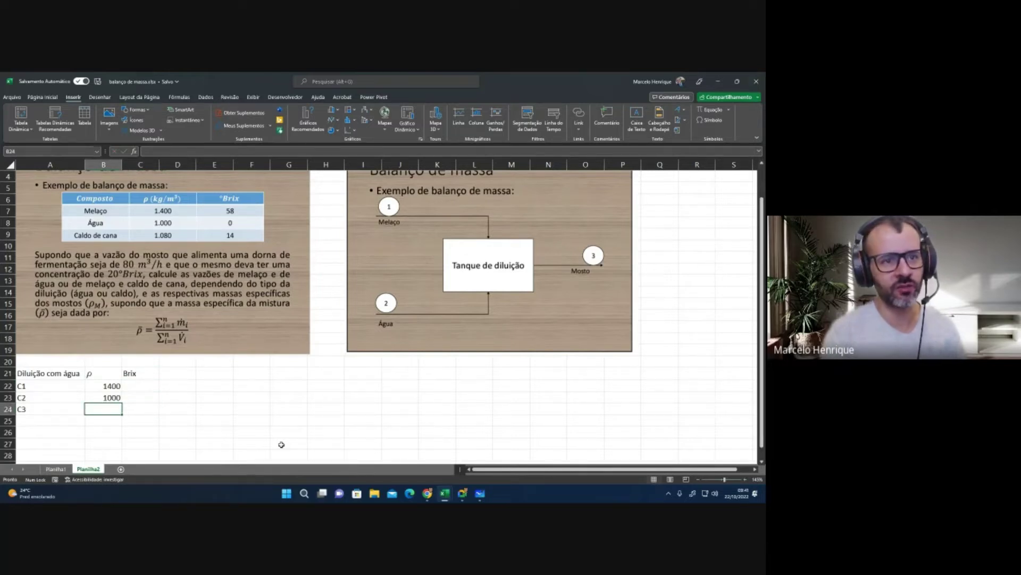
key(Up)
key(Right)
key(Up)
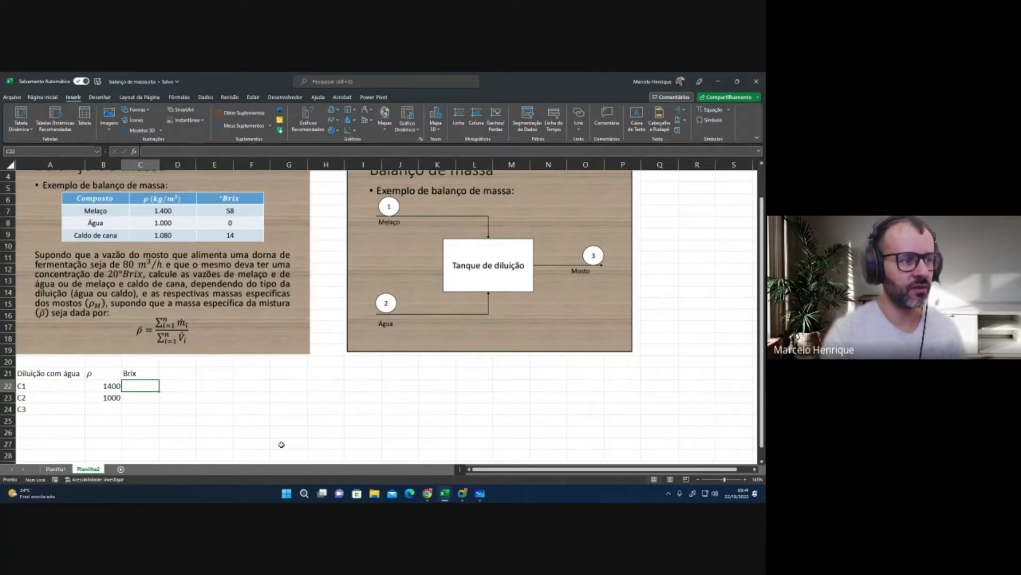
text(58)
key(Return)
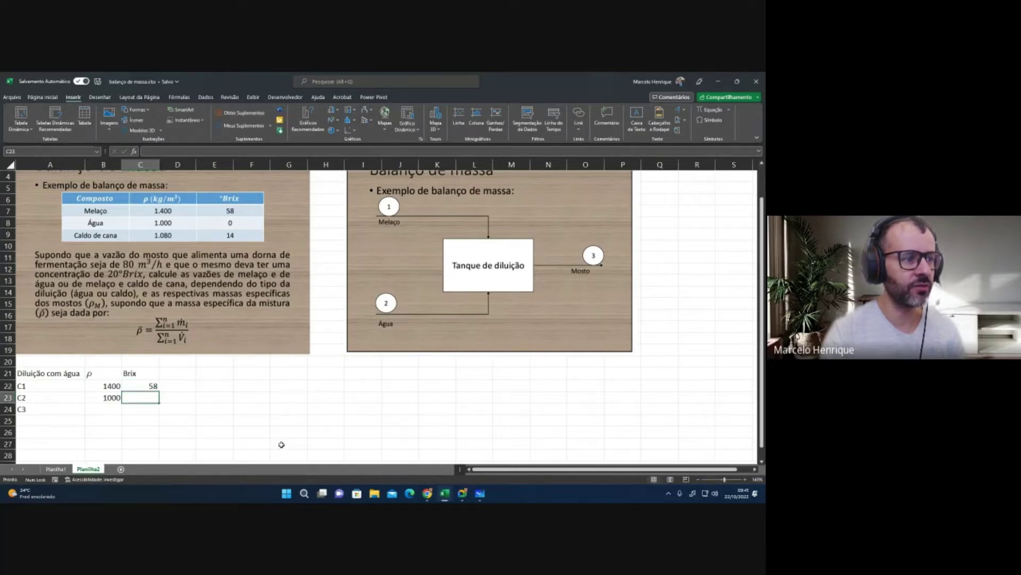
text(0)
key(Return)
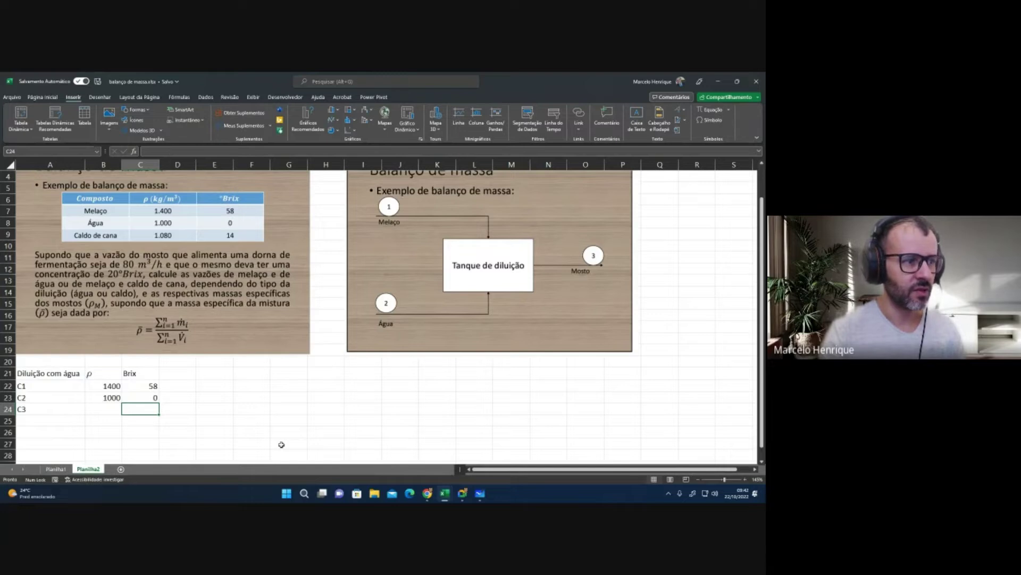
text(20)
key(Return)
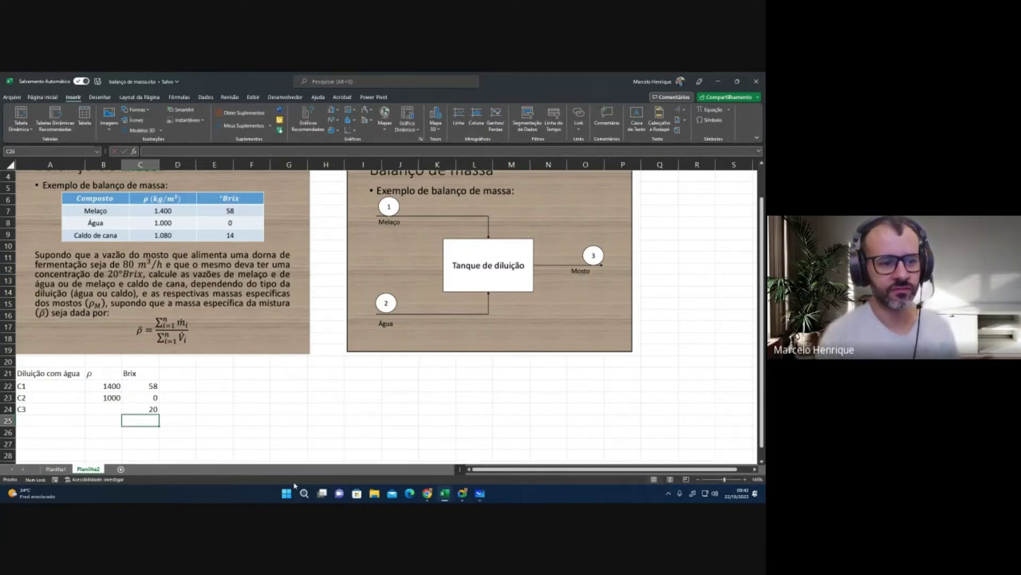
Step: Switch to Google Meet to check the call, and return to the mass balance workbook in Excel
click(427, 494)
mouse_move(445, 493)
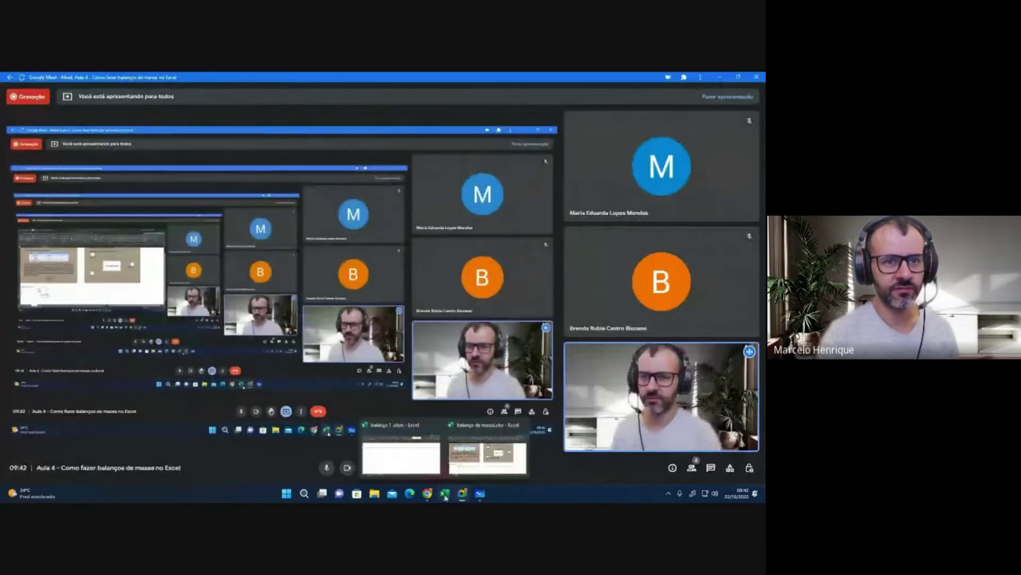
click(485, 434)
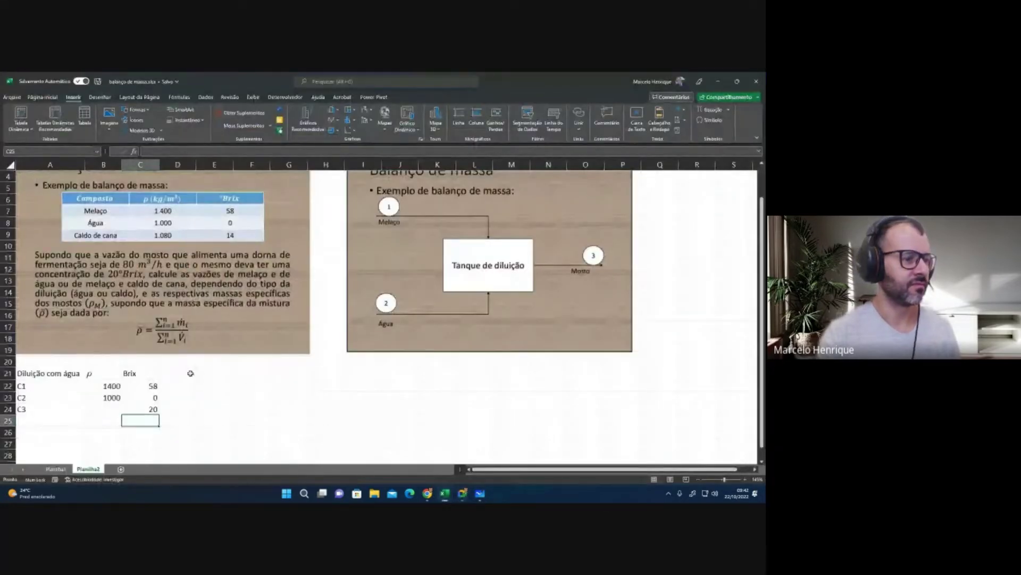
Step: Enter the headings "Vazão Volume" in D21 and "Vazão em Massa" in E21, and fit both columns' widths to their text
click(184, 375)
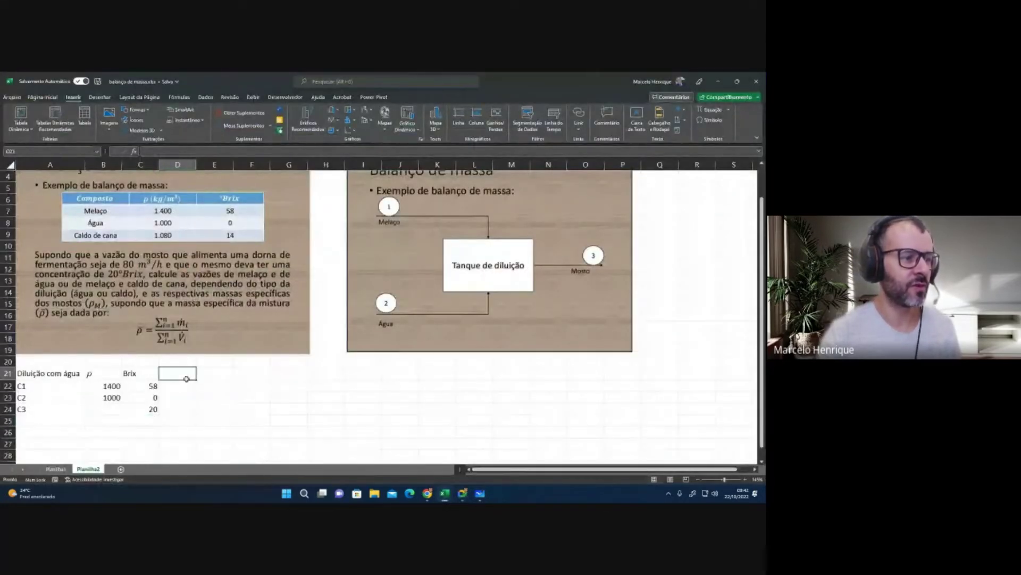
text(Vazão Volume)
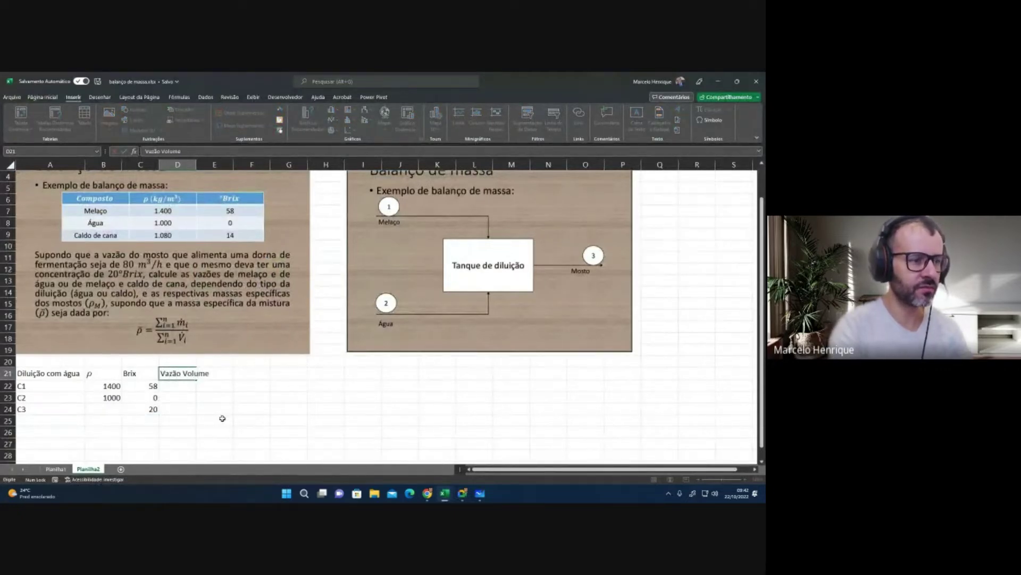
key(Return)
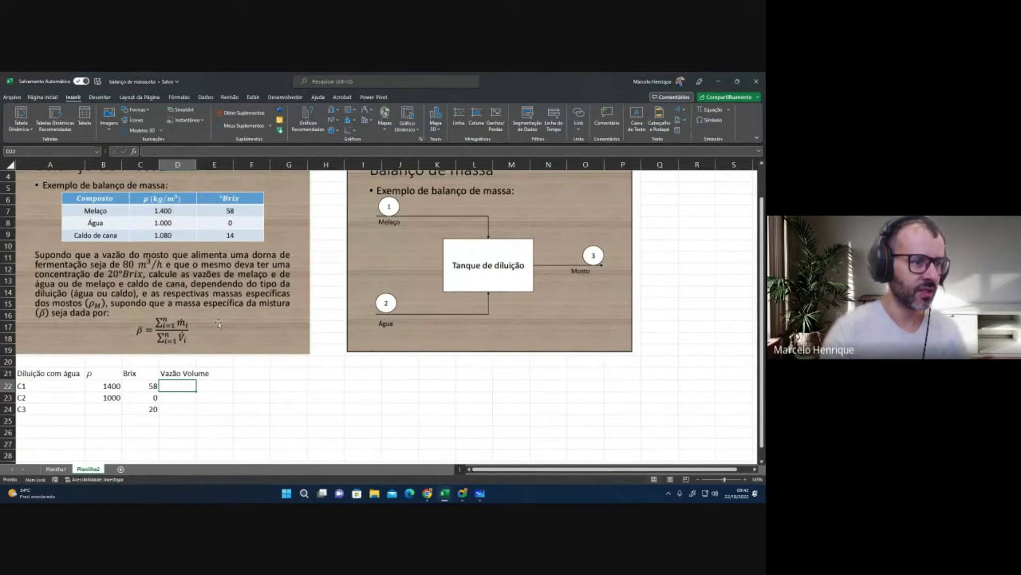
key(Up)
key(Right)
text(Vazão em Massa)
key(Return)
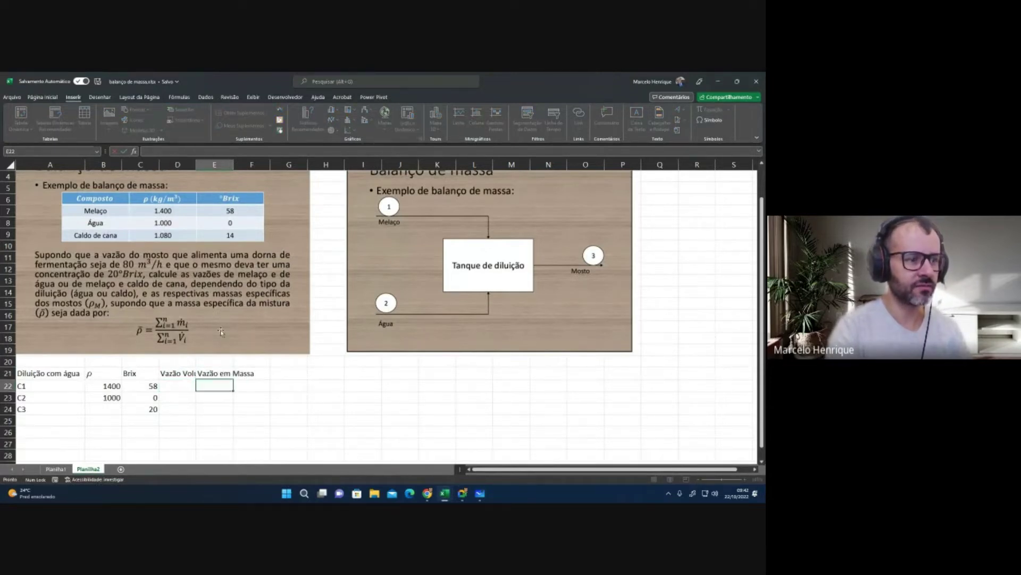
drag(178, 164, 233, 164)
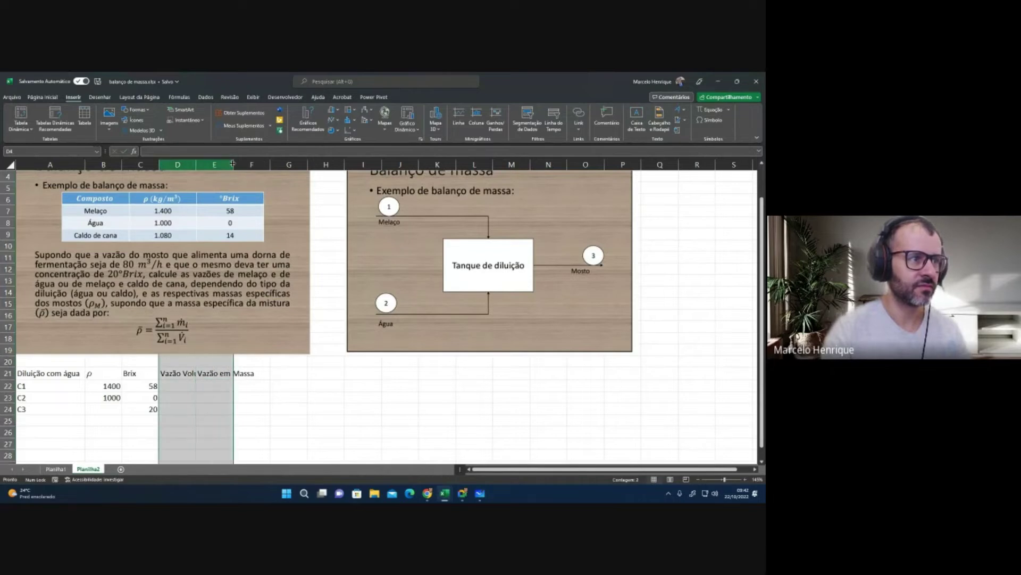
double_click(233, 164)
Step: Set the volume flow of stream C3 to 80 in cell D24
click(187, 386)
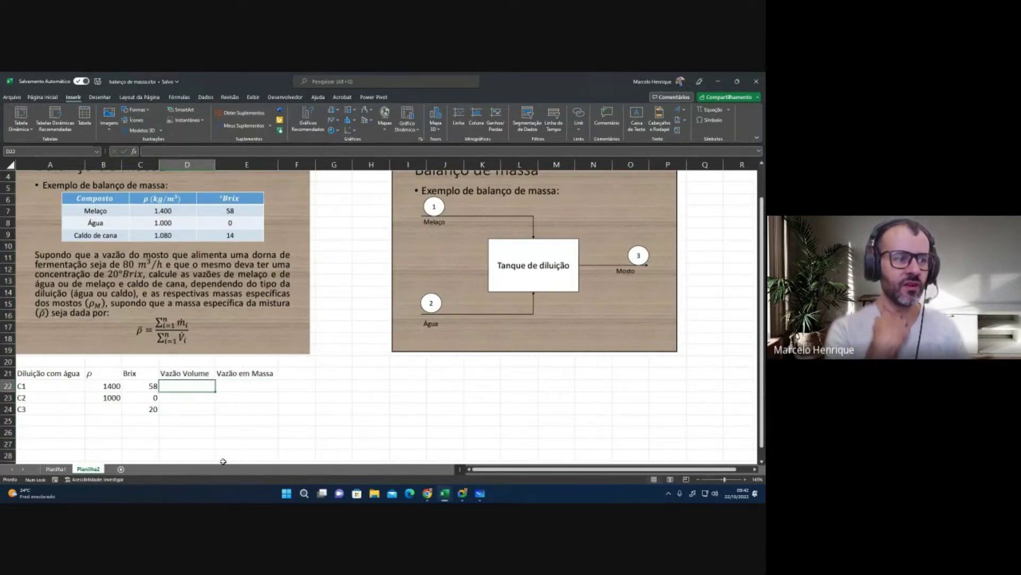
key(Down)
key(Down)
text(8)
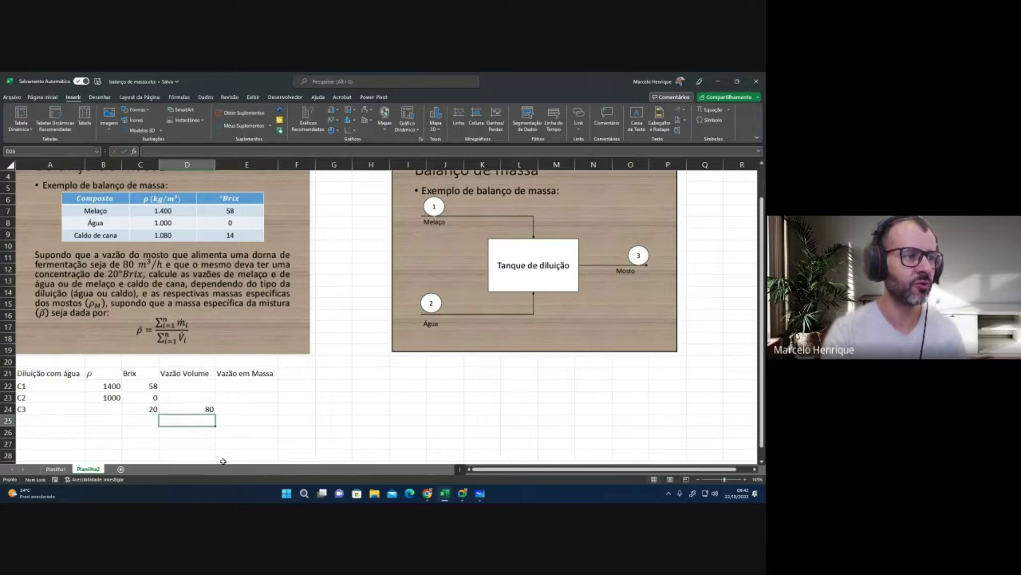
Step: Select cell E22, switch to Microsoft Whiteboard to review the stream mass flow equations, and return to the Excel workbook
key(Tab)
key(Up)
key(Up)
key(Up)
key(Down)
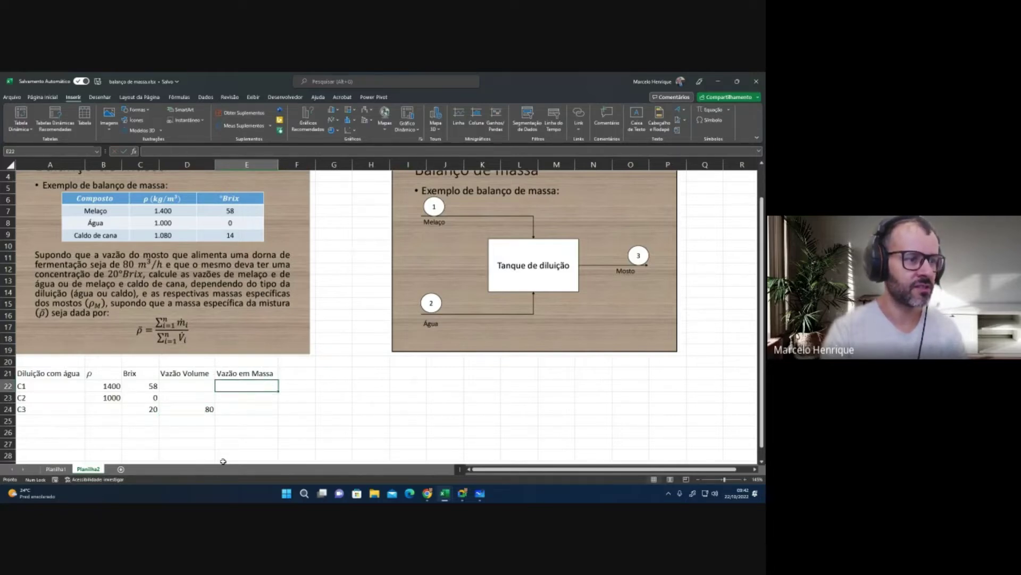
click(479, 493)
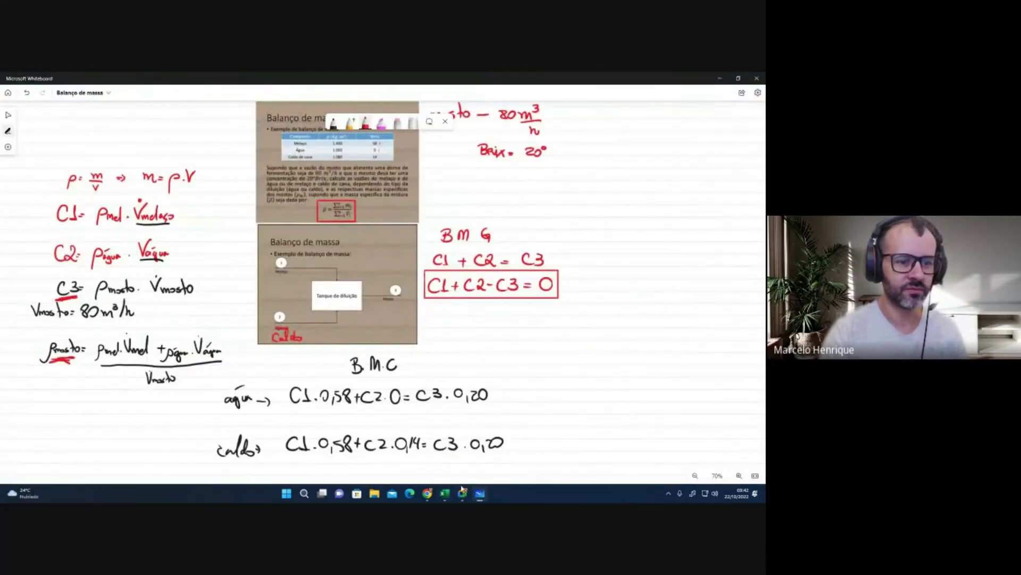
click(466, 467)
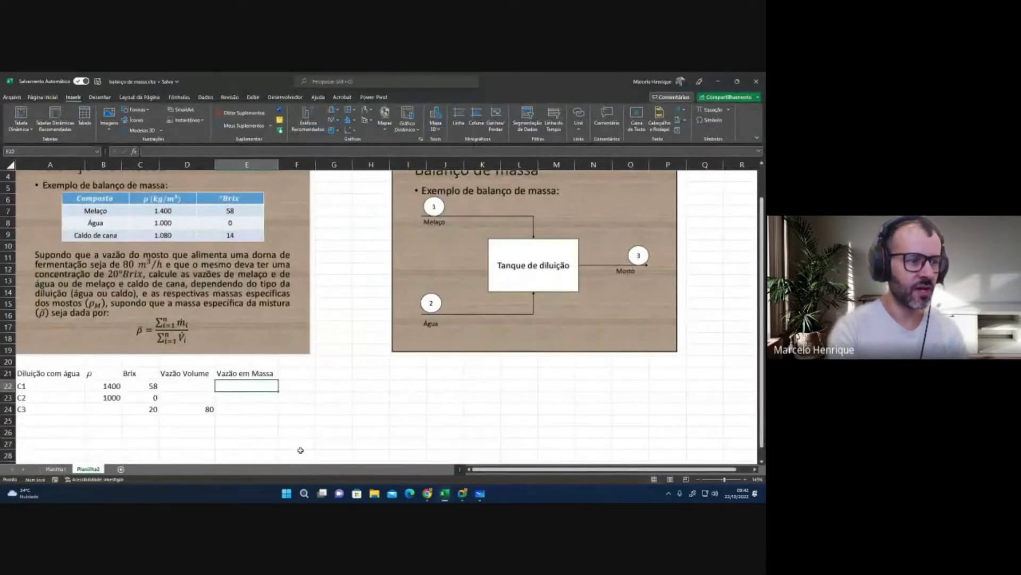
Step: Calculate the mass flow of stream C1 in E22 as density times volume flow, =B22*D22
text(=)
key(Left)
key(Left)
key(Left)
text(*)
key(Left)
key(Return)
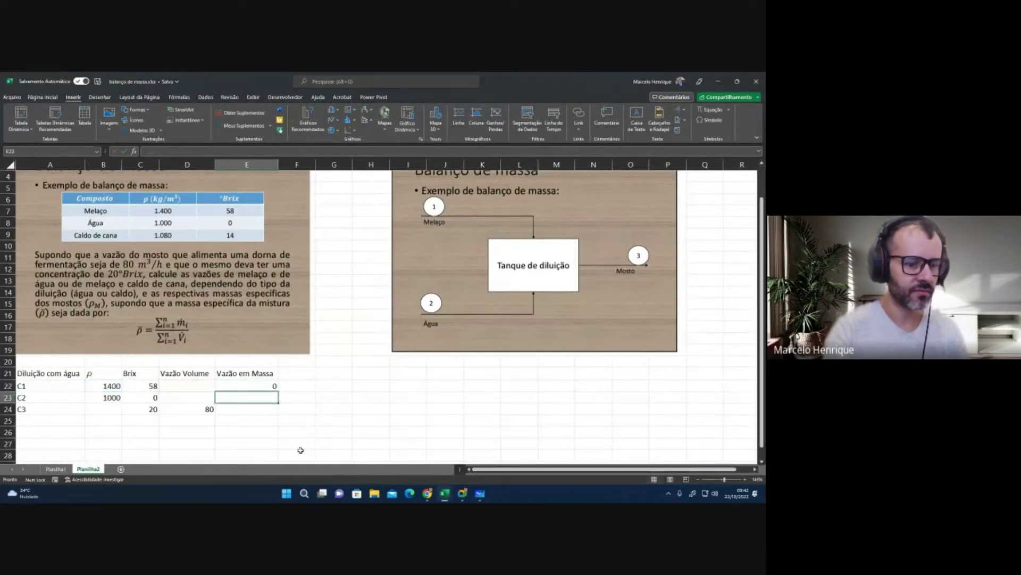
Step: Calculate the mass flow of stream C2 in E23 with the formula =B23*D23
text(=)
key(Left)
key(Left)
key(Left)
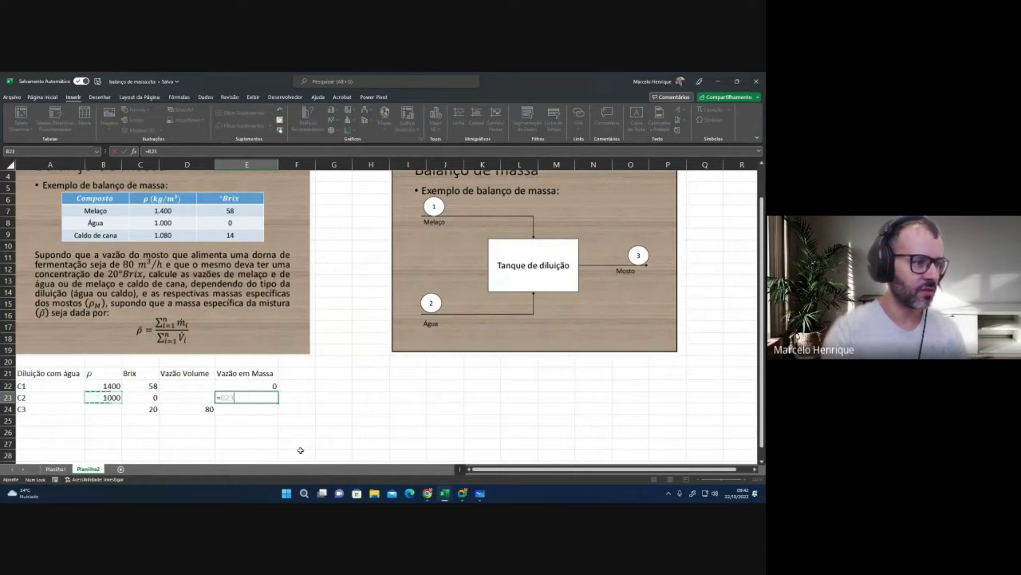
text(*)
key(Left)
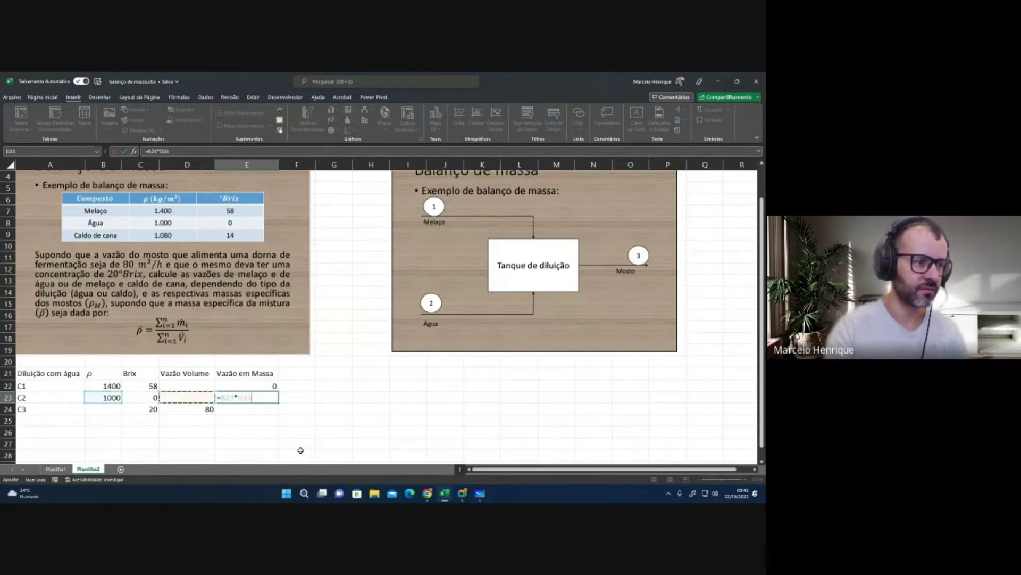
key(Return)
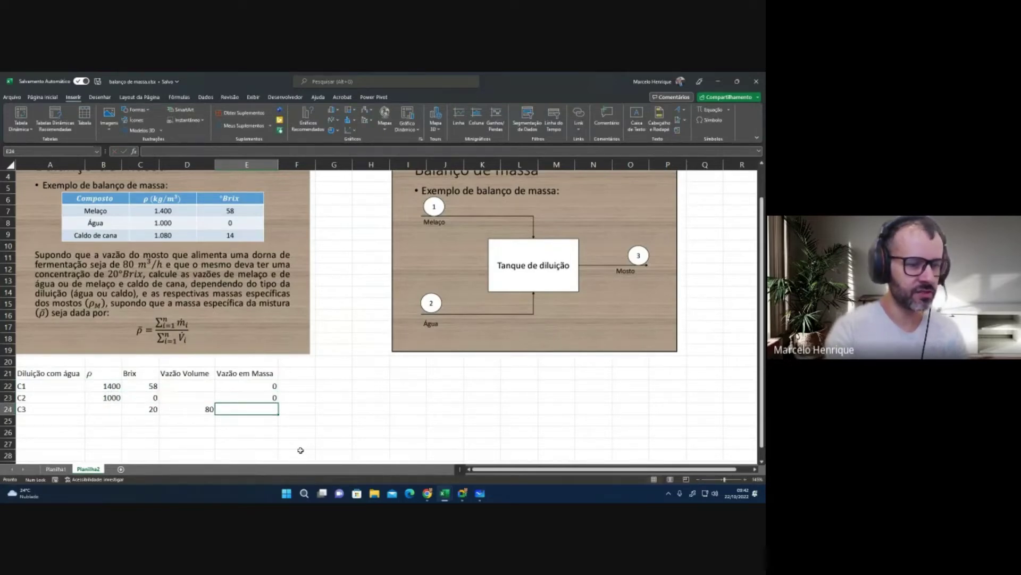
Step: Calculate the mass flow of stream C3 in E24 with the formula =B24*D24
text(=)
key(Left)
key(Left)
key(Left)
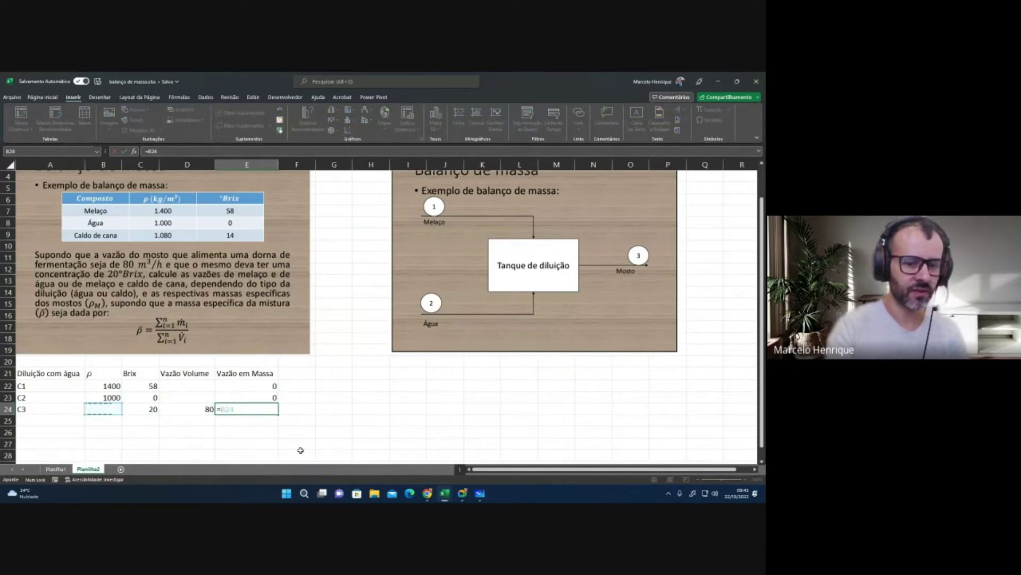
text(*)
key(Left)
key(Return)
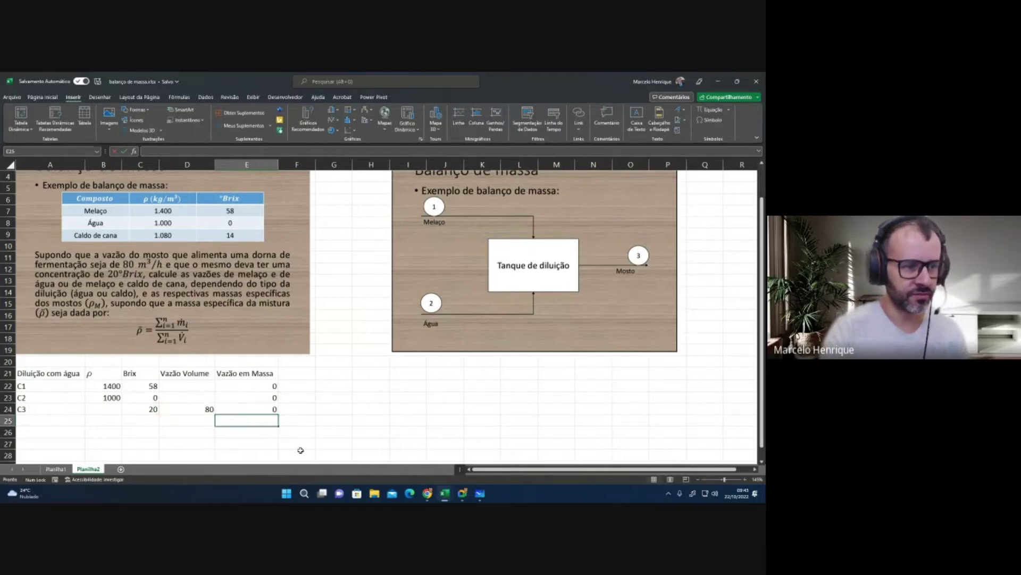
Step: Select cell F21 and open Planilha1 to review the layout of the solved dilution tables and balance equations
click(297, 376)
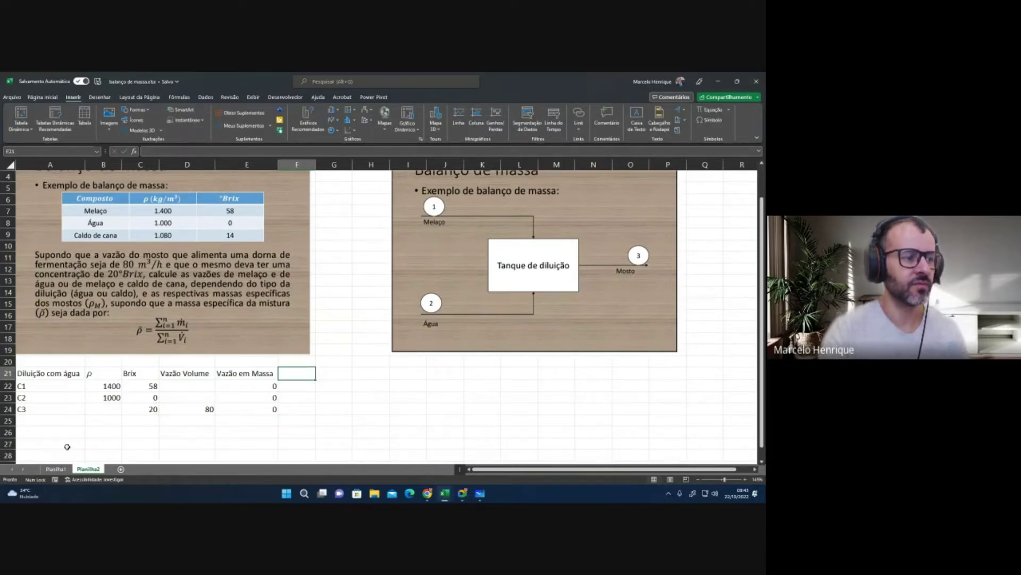
click(55, 469)
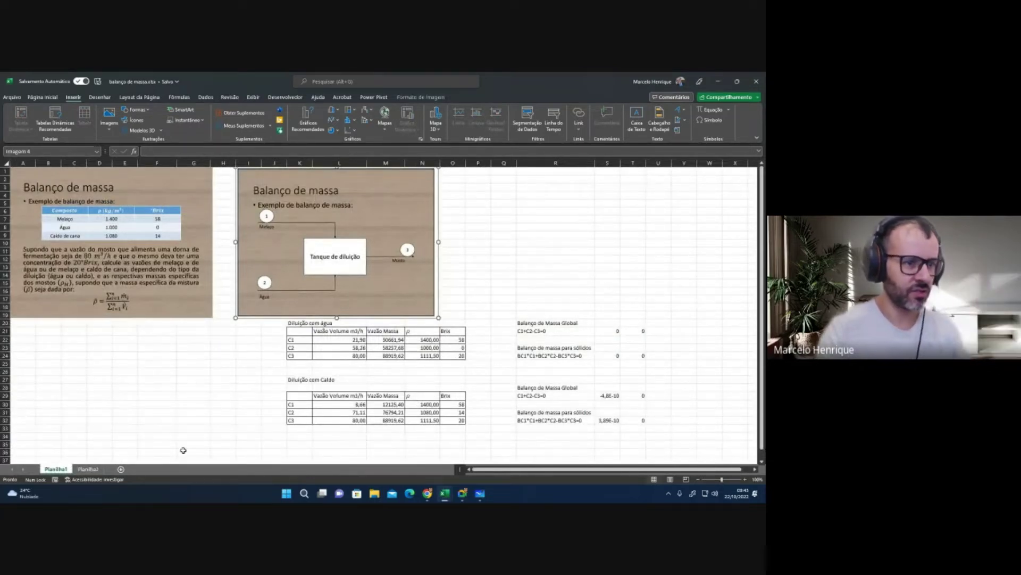
Step: Check the solved C3 density formula in cell N24 of Planilha1 and the handwritten must density equation on the whiteboard
click(433, 356)
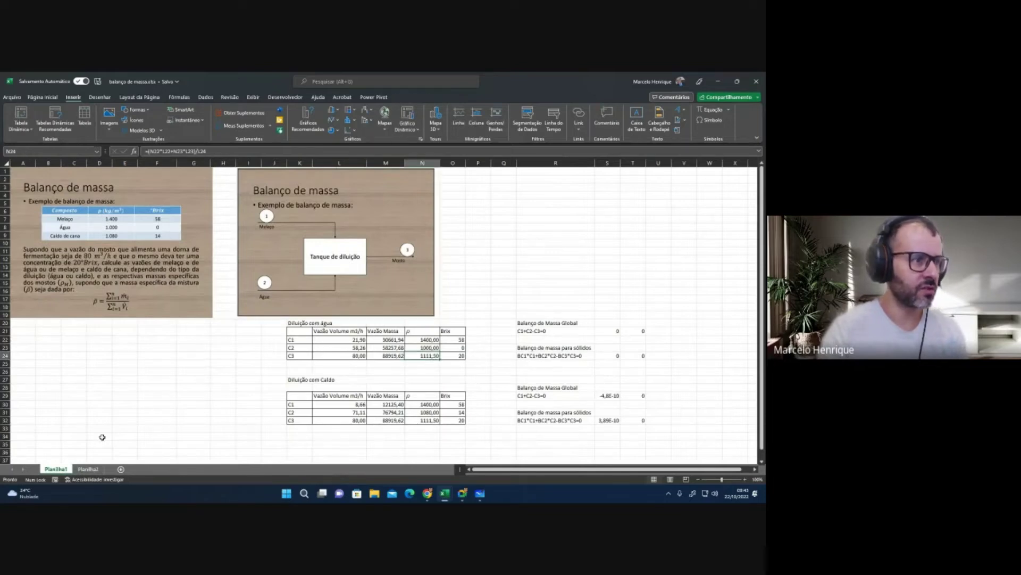
click(88, 469)
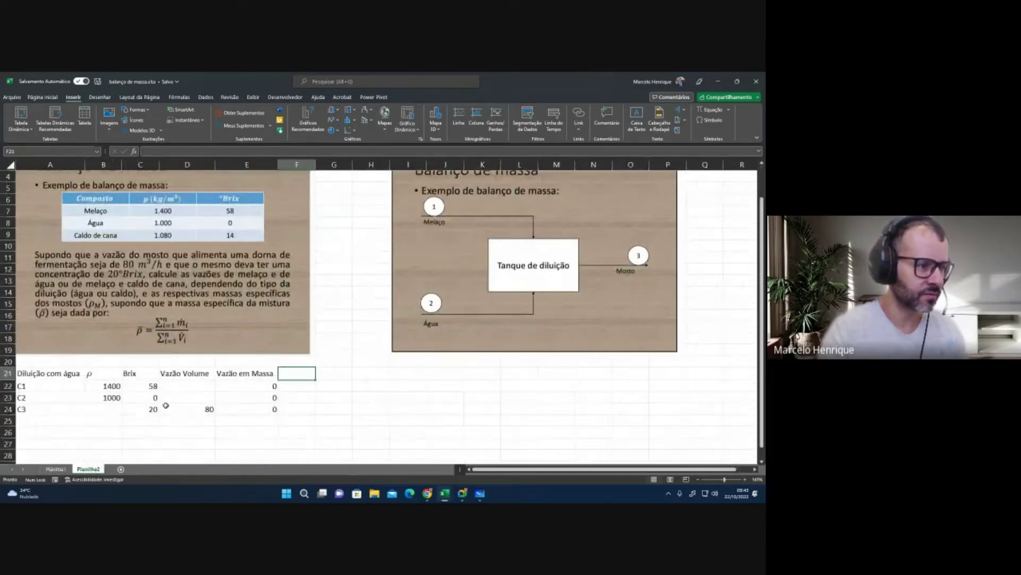
click(121, 407)
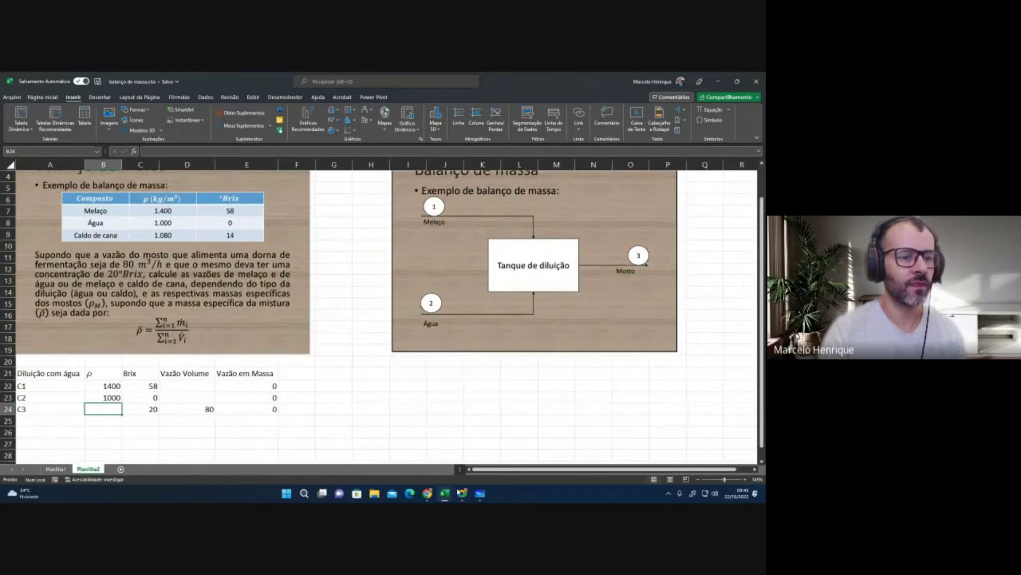
click(480, 493)
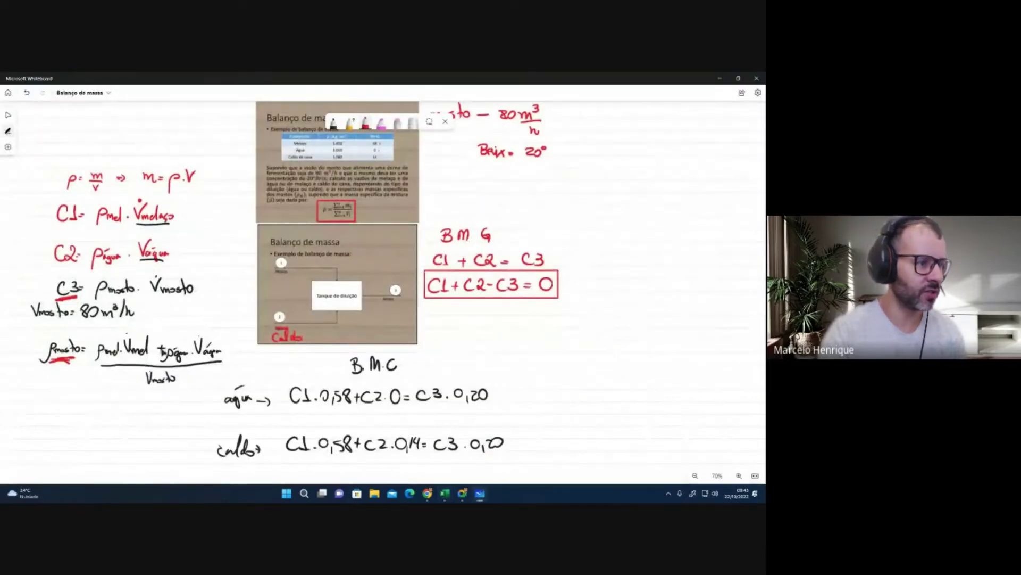
scroll(269, 348, up, 5)
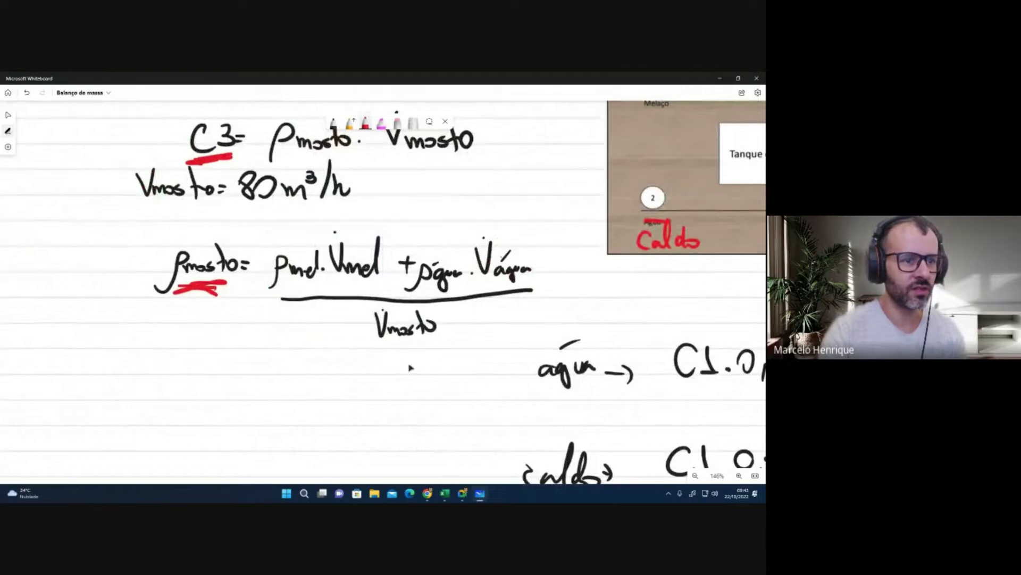
mouse_move(453, 499)
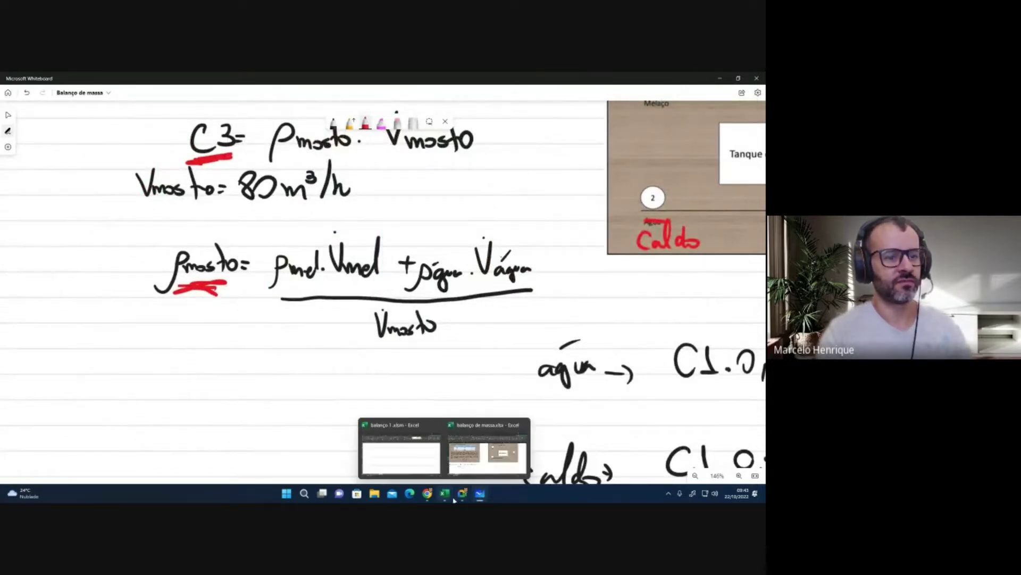
click(486, 452)
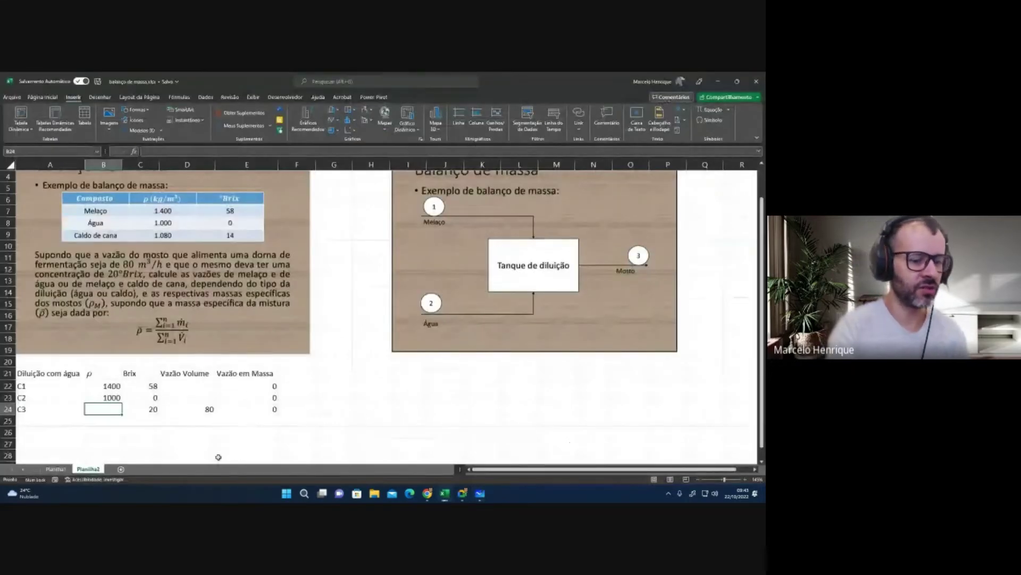
Step: Calculate the must density of stream C3 in B24 of Planilha2 with the formula =(E22+E23)/D24
text(=)
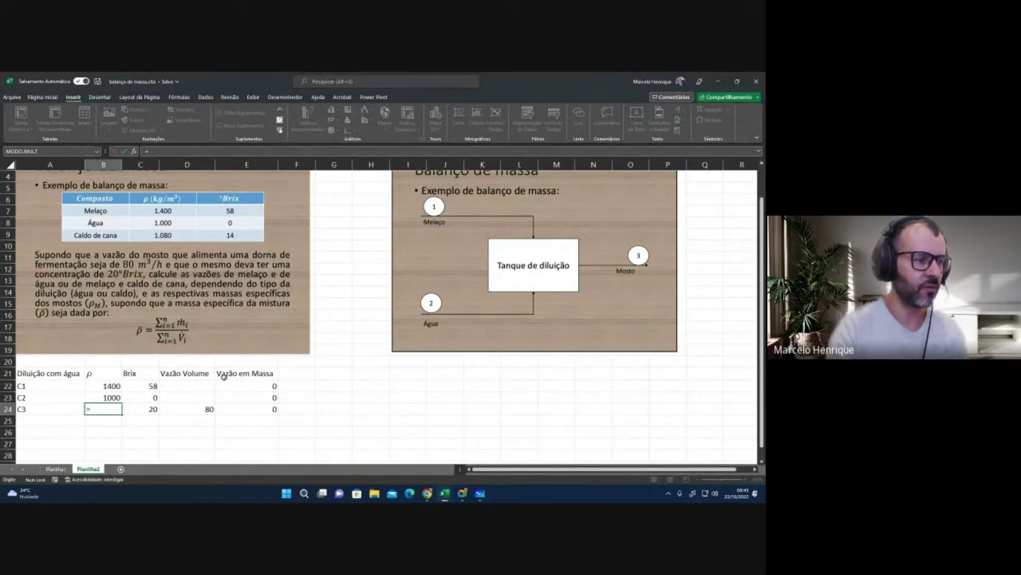
text(()
click(250, 388)
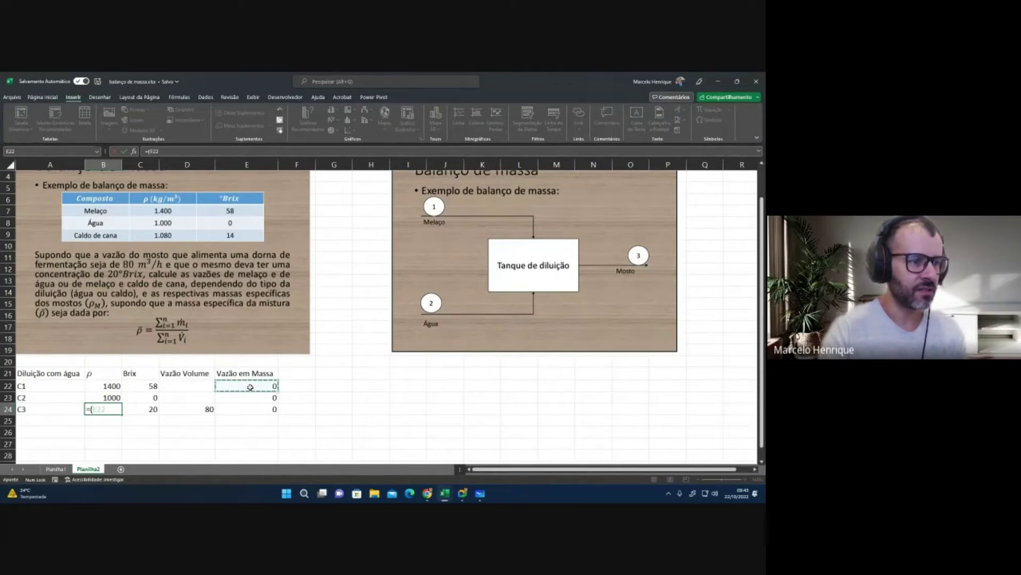
text(+)
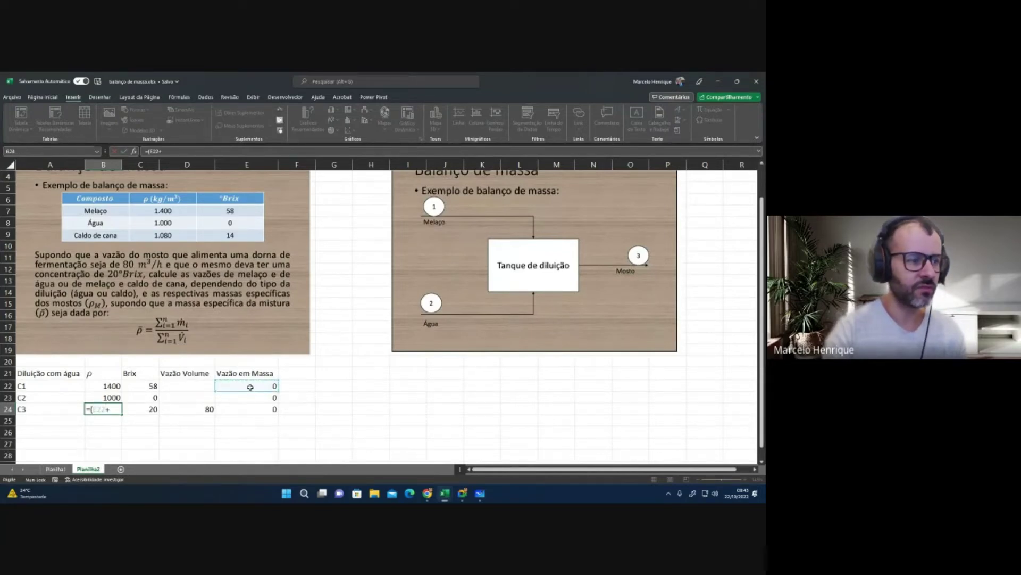
click(259, 397)
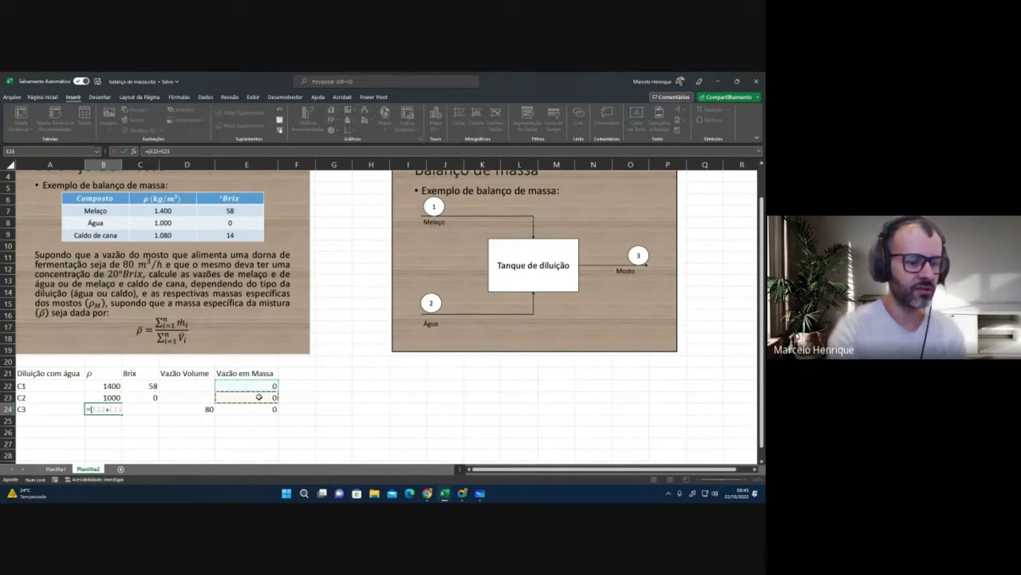
text()/)
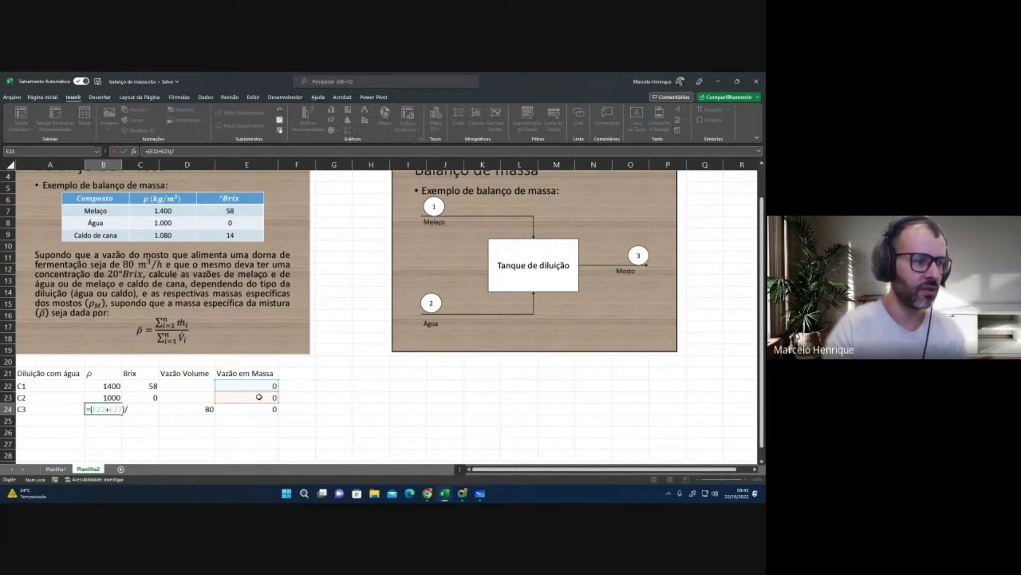
click(197, 411)
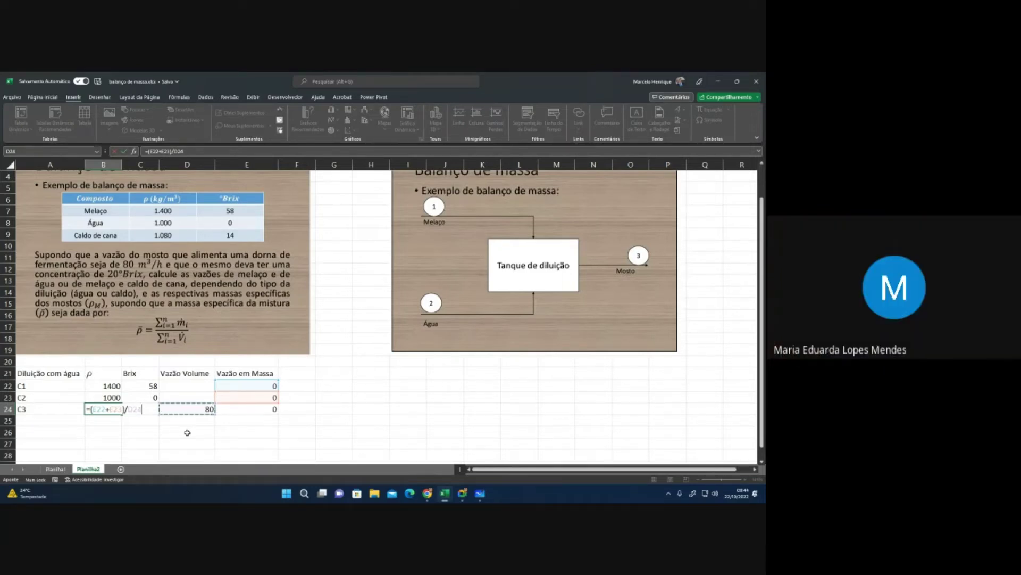
key(Return)
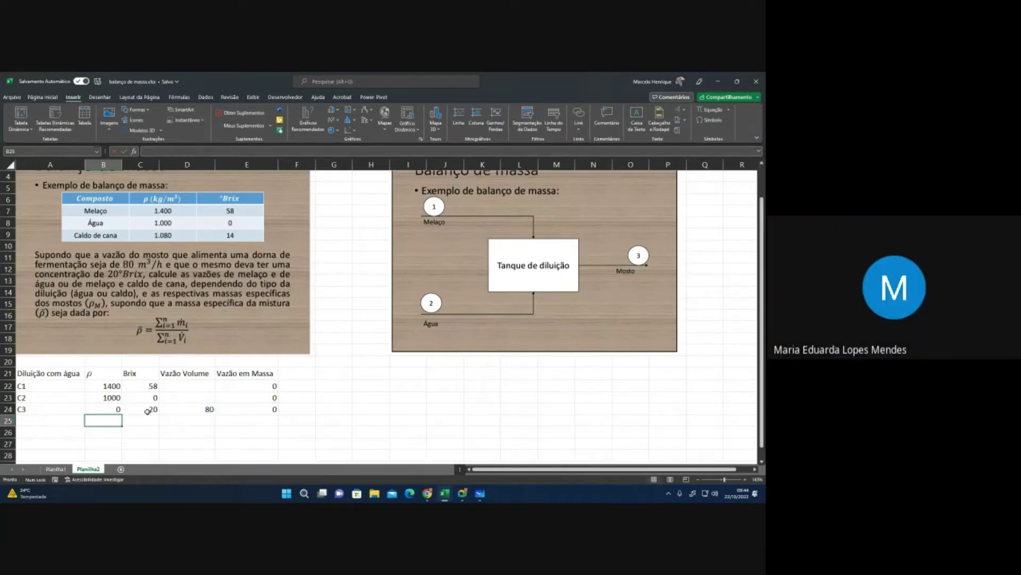
Step: Switch to Microsoft Whiteboard and handwrite the rearranged equation ρm · Vm = ρmel · Vm + ρagua · Vagua in red below the must density equation
click(114, 408)
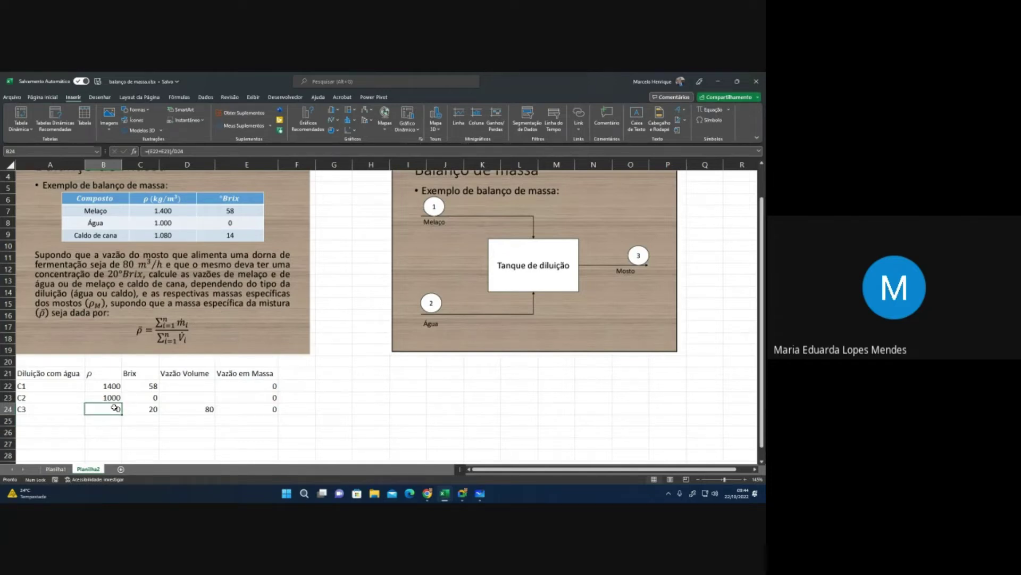
click(480, 493)
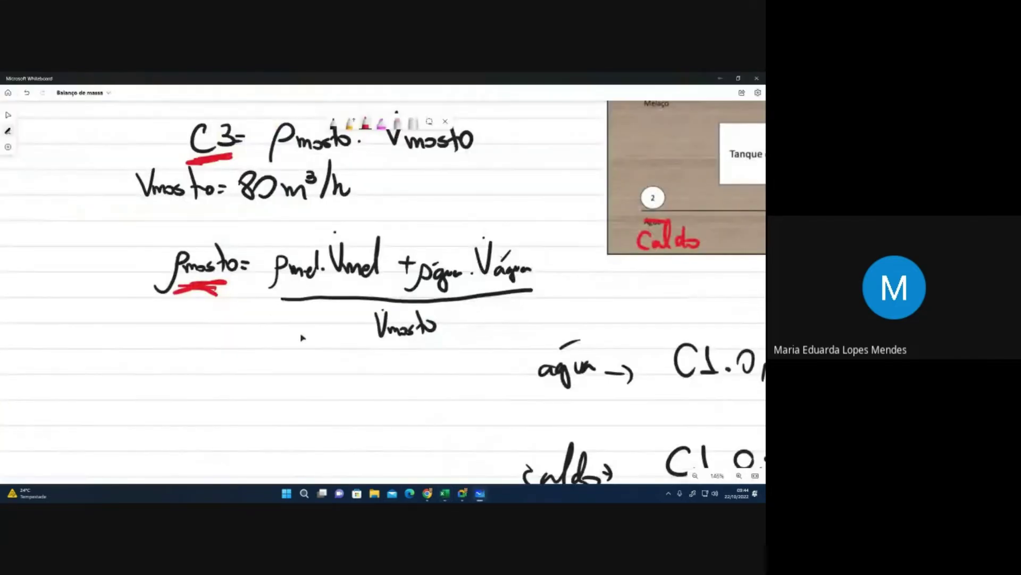
scroll(285, 363, up, 2)
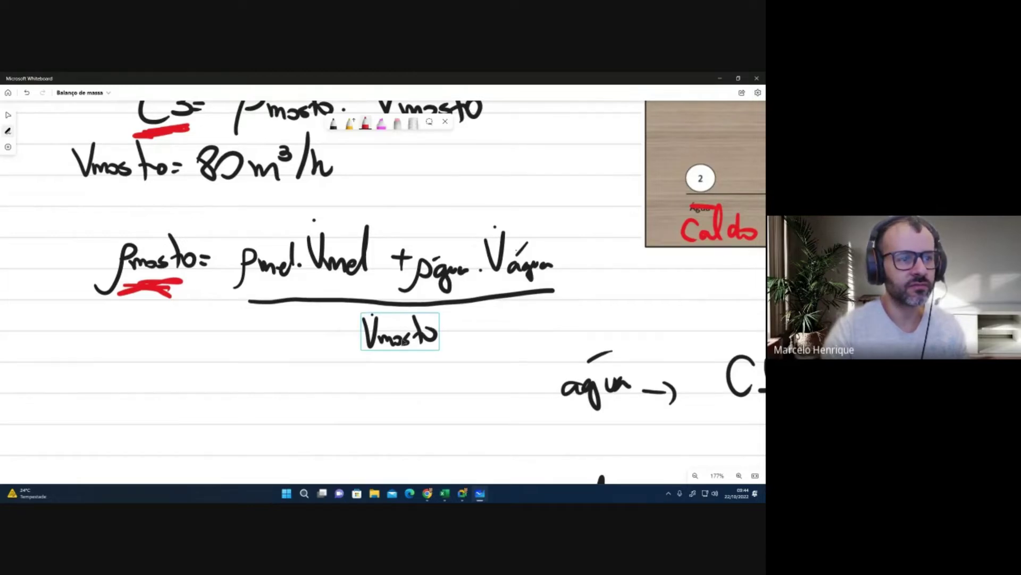
mouse_move(441, 492)
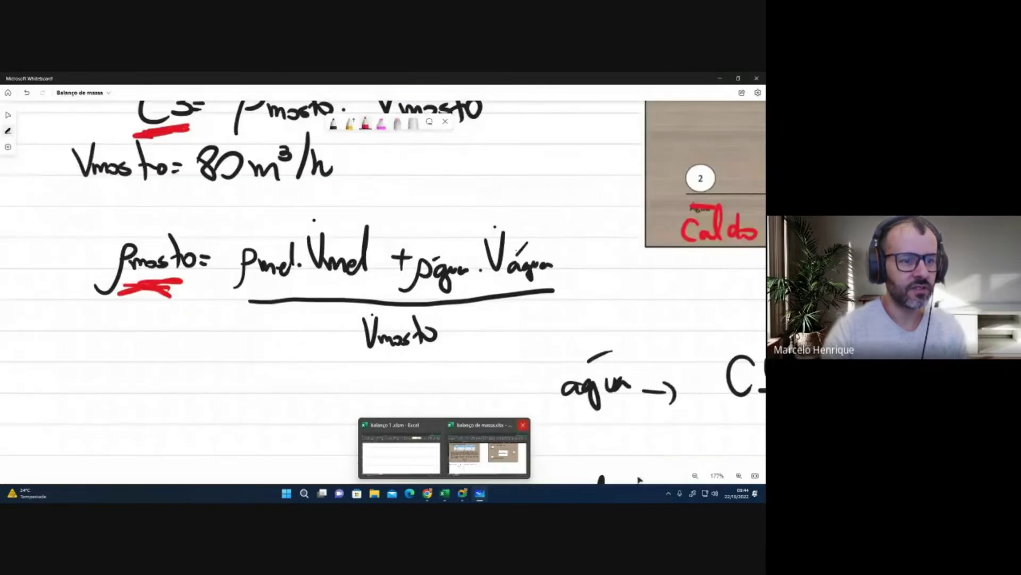
scroll(341, 383, down, 2)
scroll(341, 383, left, 2)
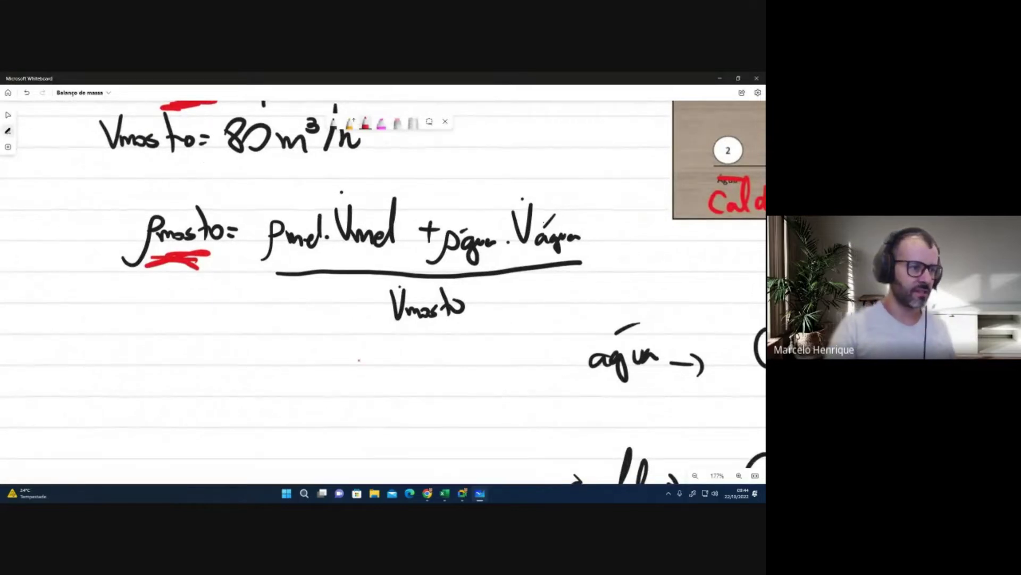
drag(41, 414, 54, 398)
drag(70, 395, 85, 403)
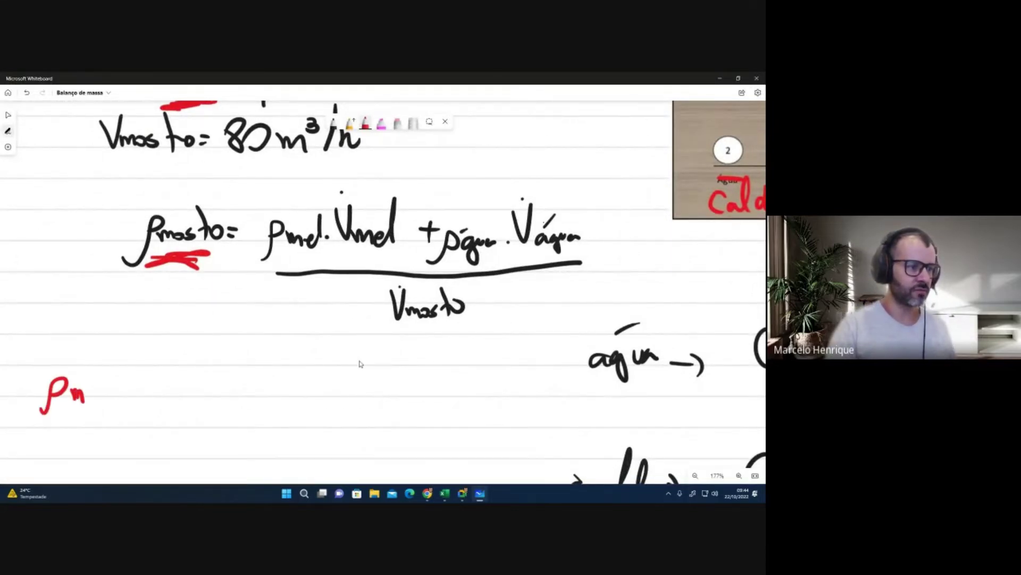
mouse_move(108, 367)
mouse_down()
mouse_move(115, 395)
mouse_move(123, 363)
mouse_up()
mouse_move(126, 382)
mouse_down()
mouse_move(142, 394)
mouse_move(166, 382)
mouse_move(211, 395)
mouse_move(241, 358)
mouse_move(248, 395)
mouse_up()
drag(267, 356, 281, 350)
mouse_move(280, 387)
mouse_down()
mouse_move(299, 403)
mouse_move(332, 386)
mouse_move(325, 396)
mouse_up()
mouse_move(344, 419)
mouse_down()
mouse_move(353, 382)
mouse_move(382, 404)
mouse_move(396, 396)
mouse_up()
click(407, 392)
mouse_move(422, 363)
mouse_down()
mouse_move(443, 353)
mouse_move(465, 393)
mouse_move(500, 384)
mouse_up()
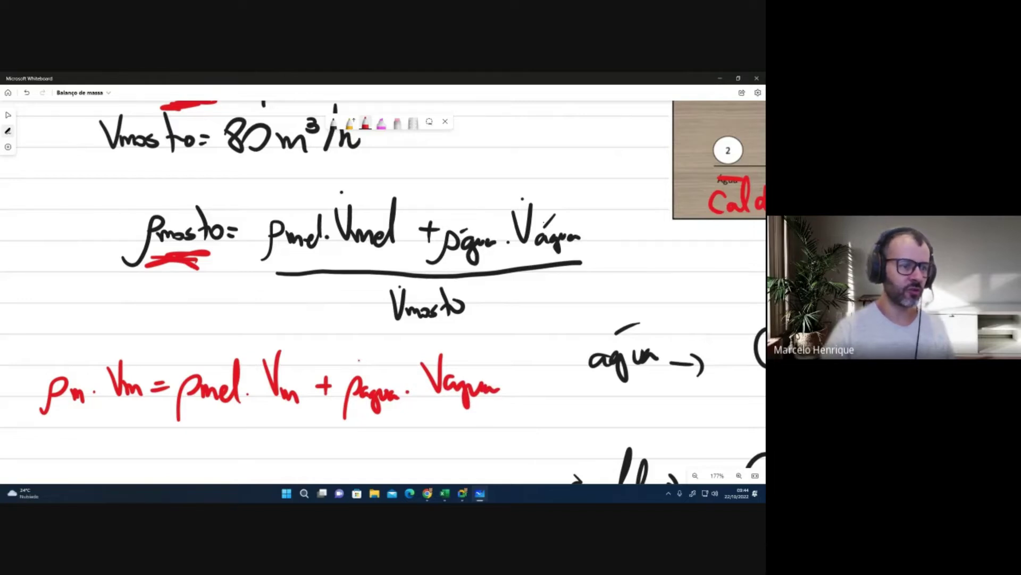
scroll(362, 281, down, 1)
scroll(362, 280, down, 3)
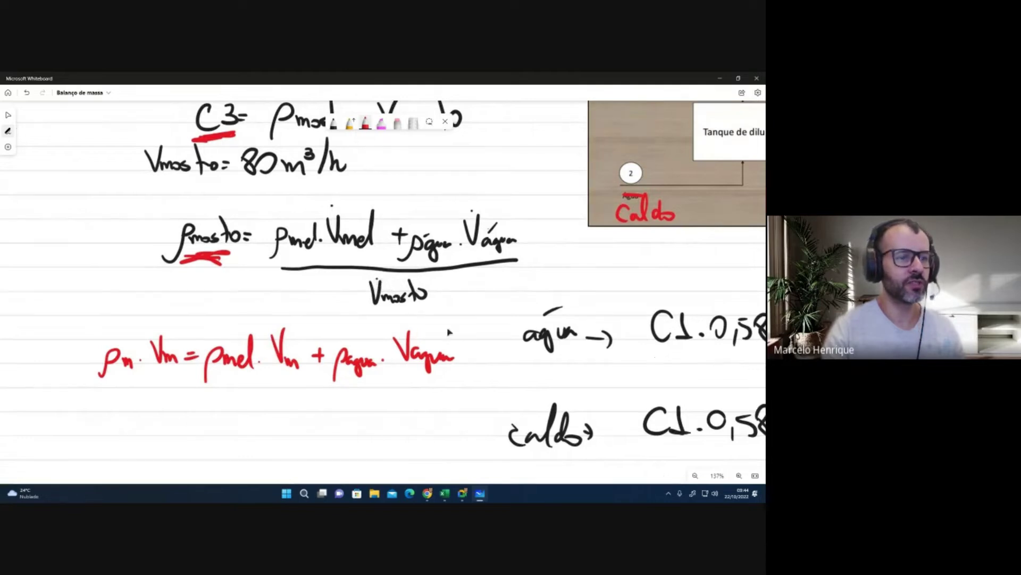
drag(472, 416, 603, 339)
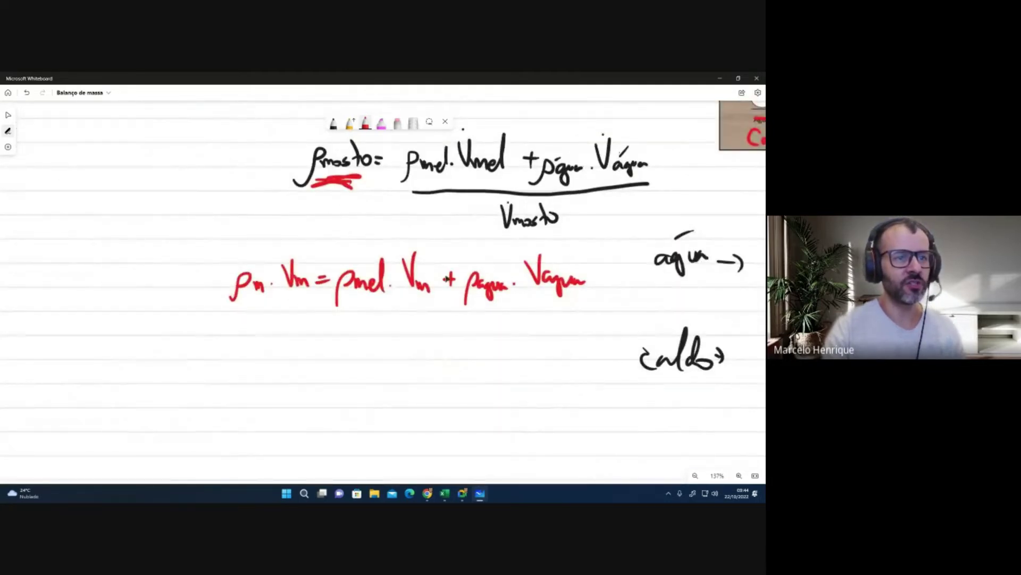
scroll(580, 323, up, 1)
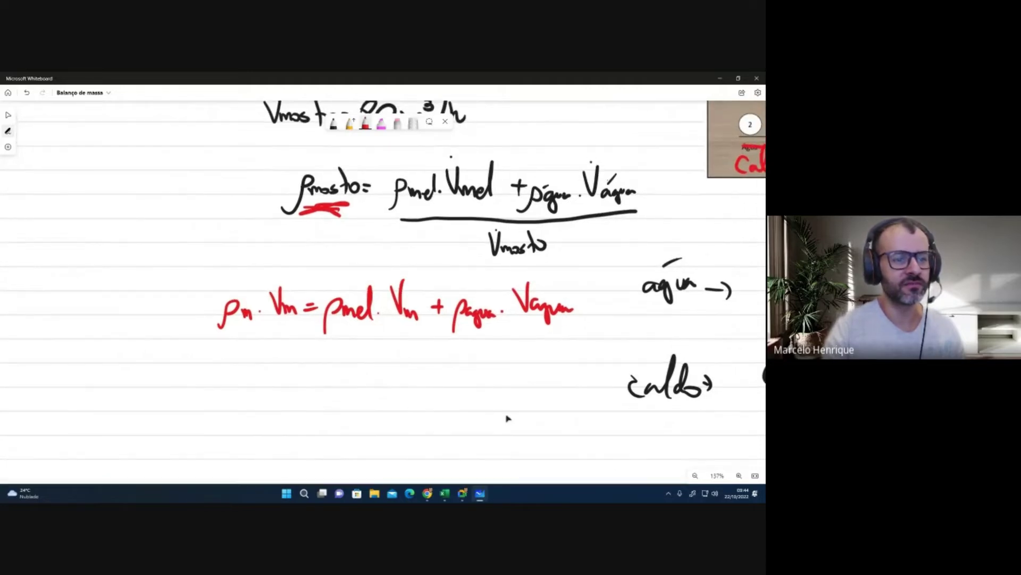
ctrl+scroll(505, 417, up, 2)
ctrl+scroll(447, 415, up, 1)
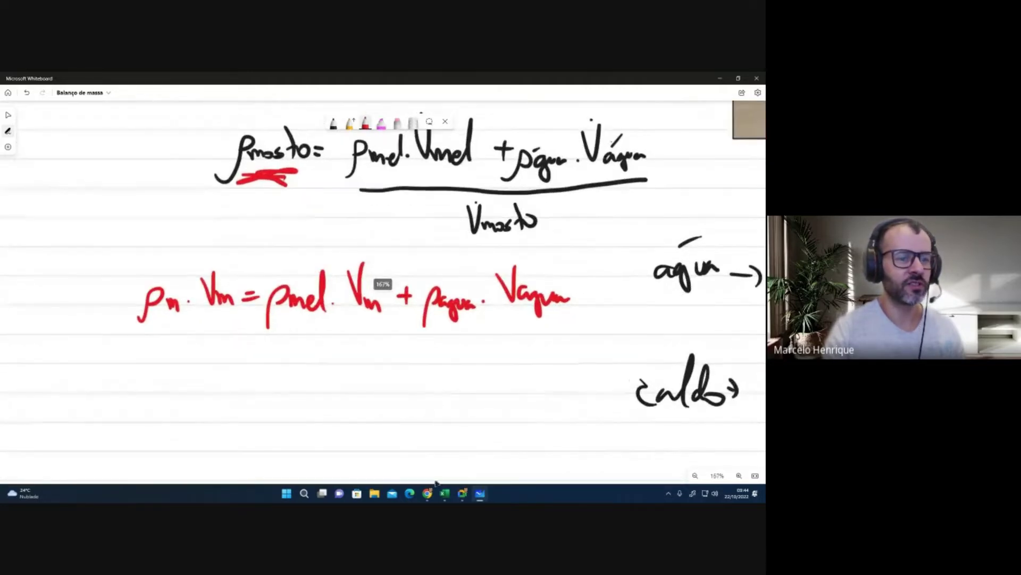
Step: Switch back to the Excel mass balance workbook and enter a volume flow of 1 for streams C1 and C2 in D22 and D23
click(463, 496)
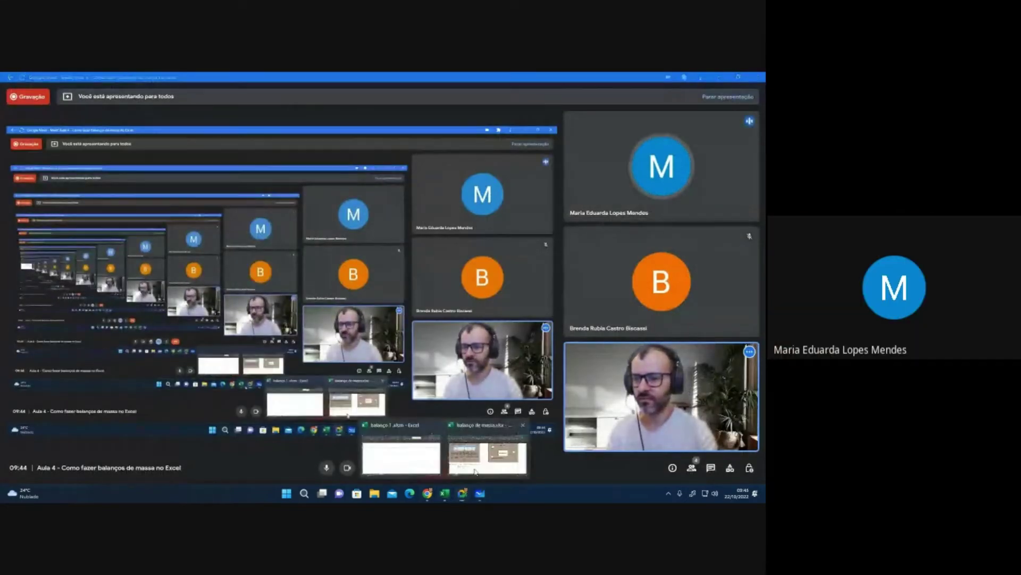
click(484, 457)
scroll(186, 417, down, 1)
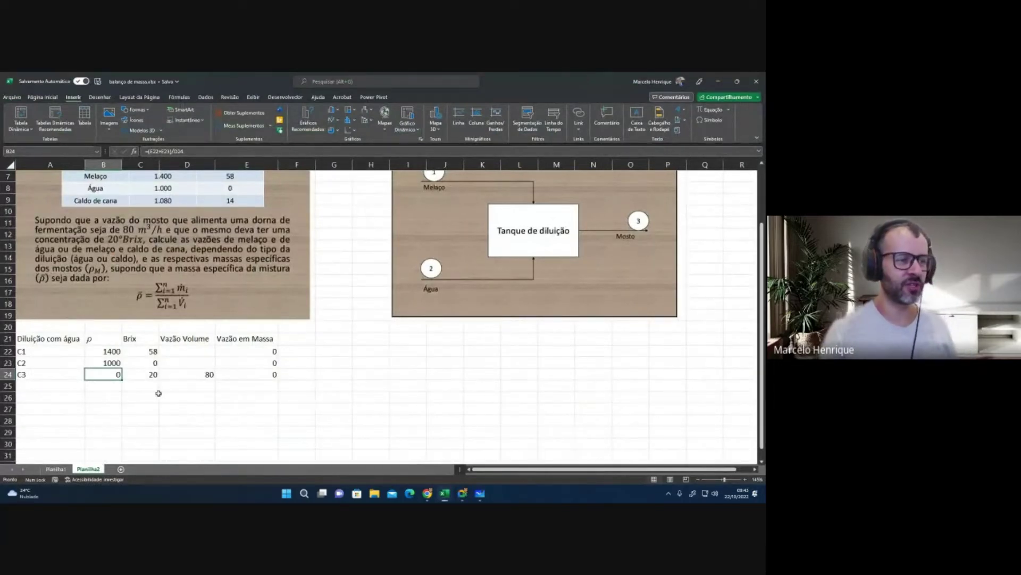
click(202, 350)
text(1)
key(Return)
text(1)
key(Return)
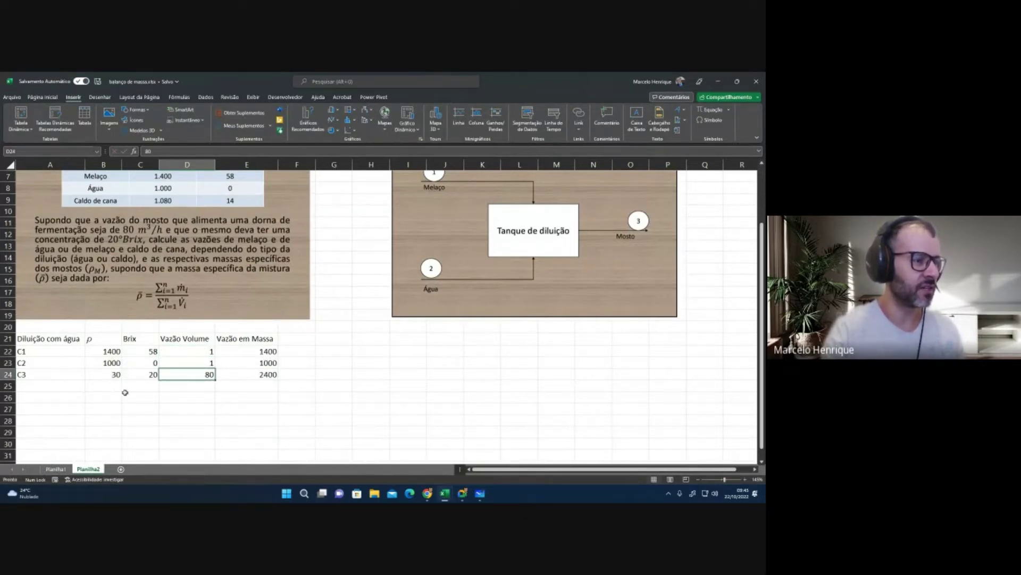
click(108, 373)
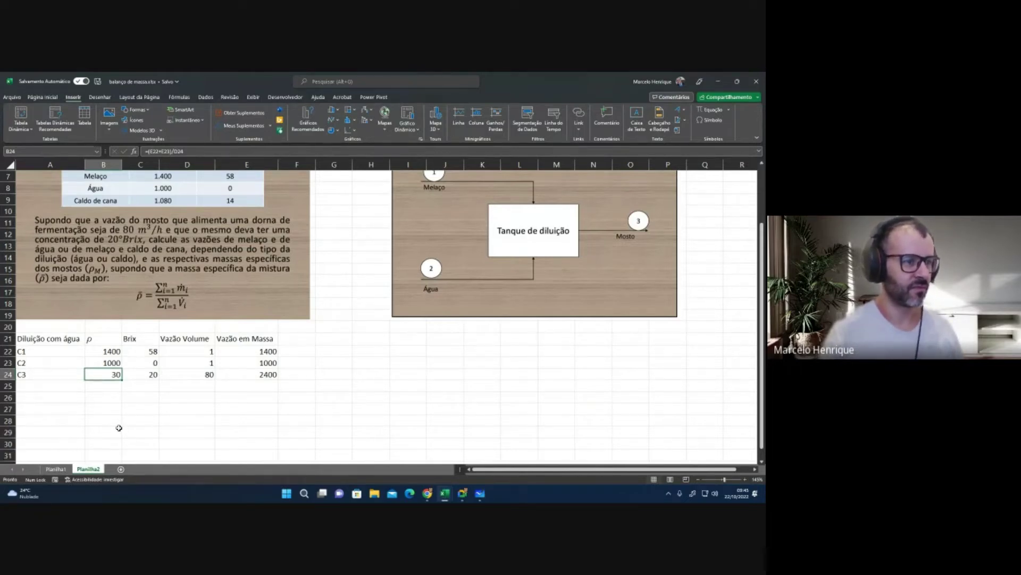
scroll(132, 403, up, 1)
scroll(132, 403, down, 1)
click(104, 407)
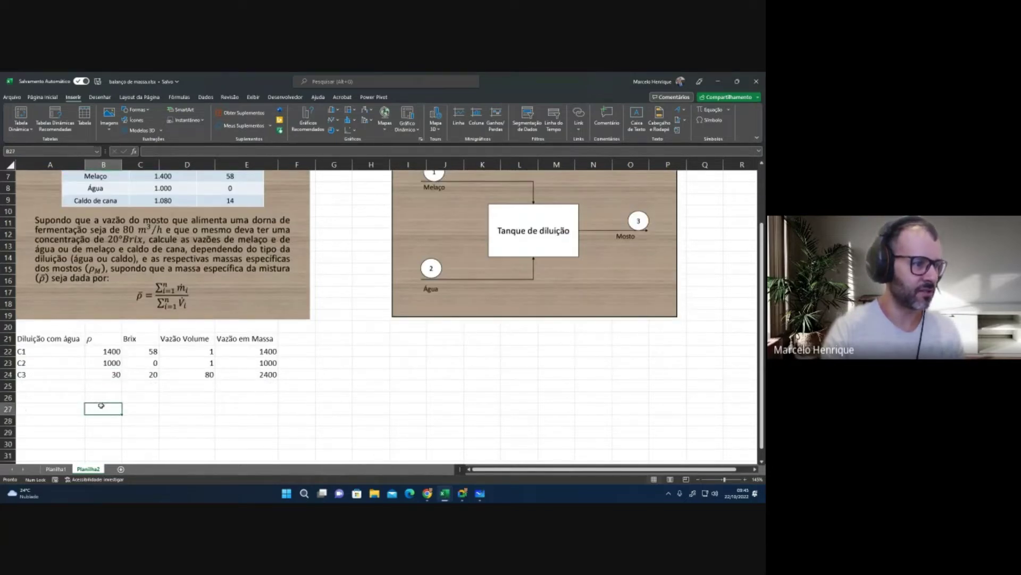
click(101, 400)
text(BM)
key(Escape)
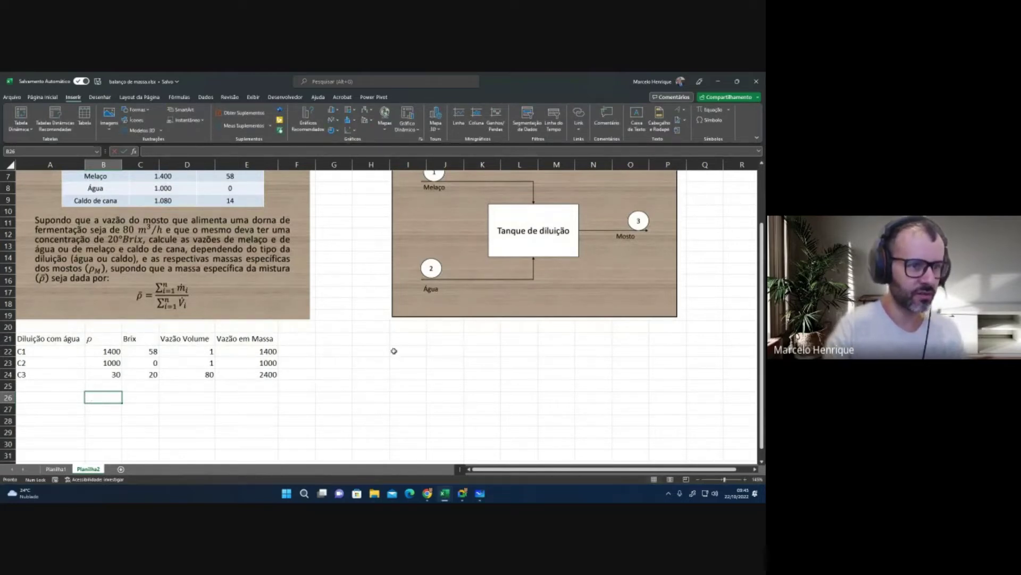
Step: Add the heading BMG in I21 with the equation text C1+C2-C3=0 in I22, and fit column I to its contents
click(394, 349)
text(BMG)
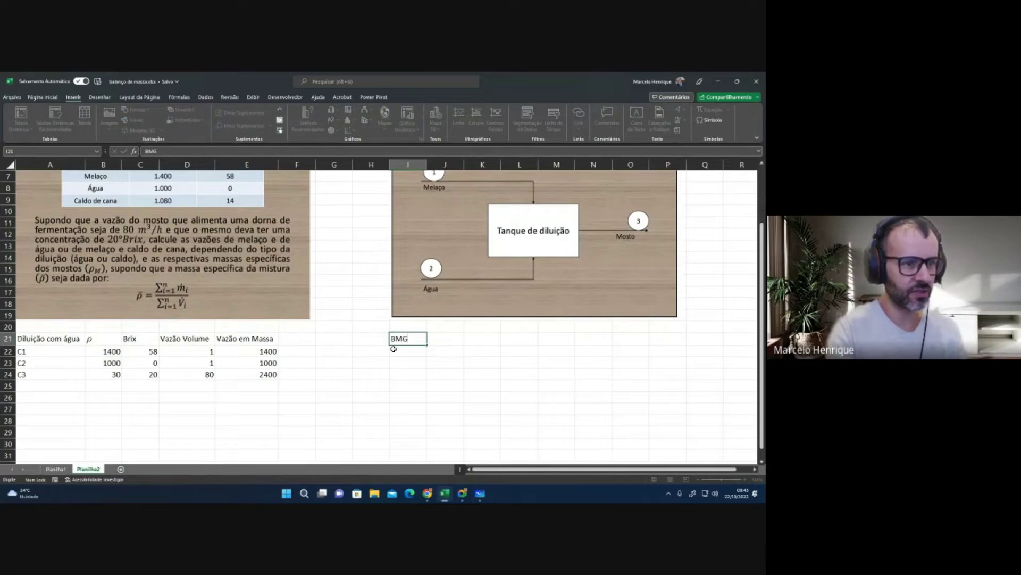
key(Return)
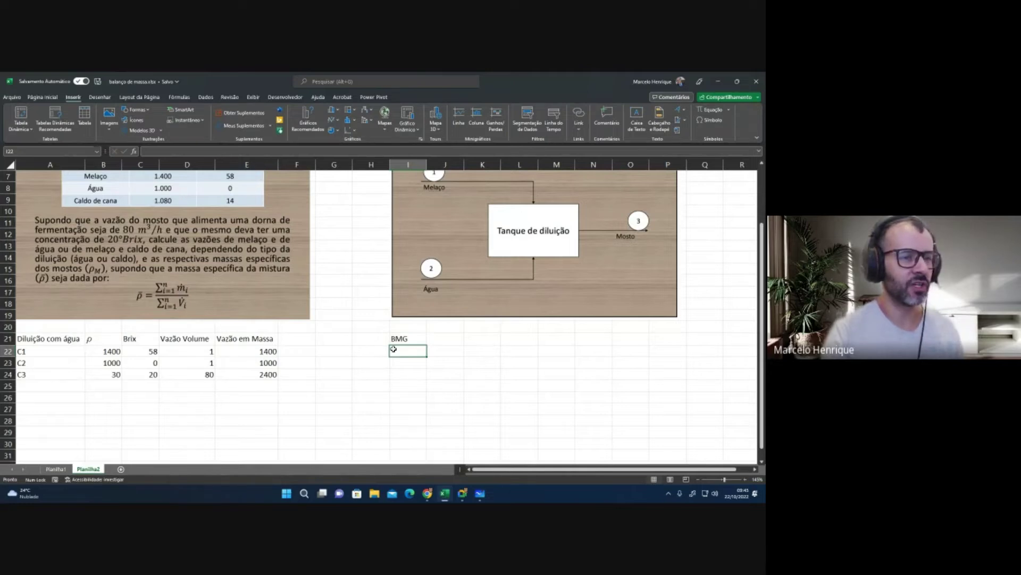
text(=C1)
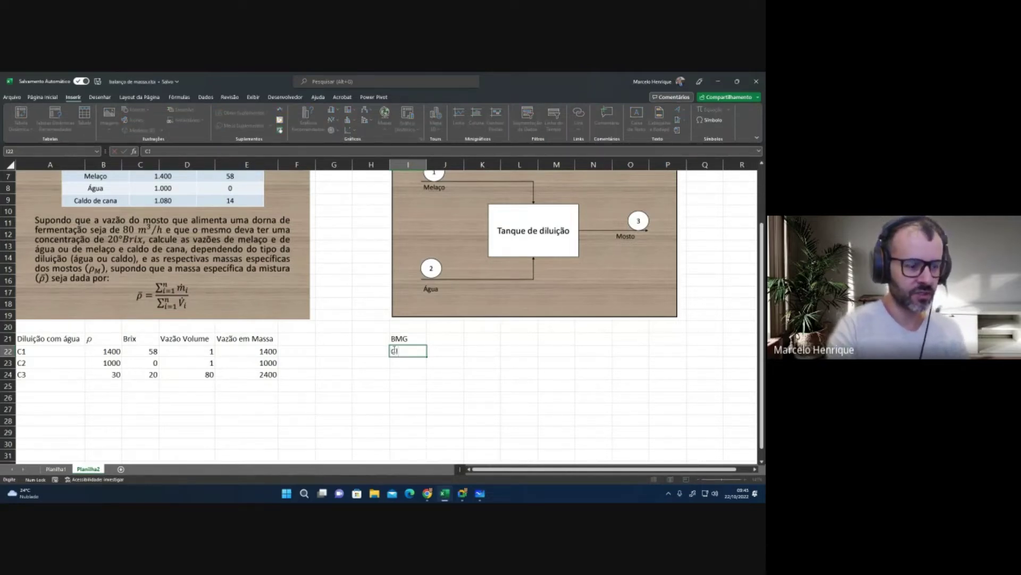
text(+C2-C3=0)
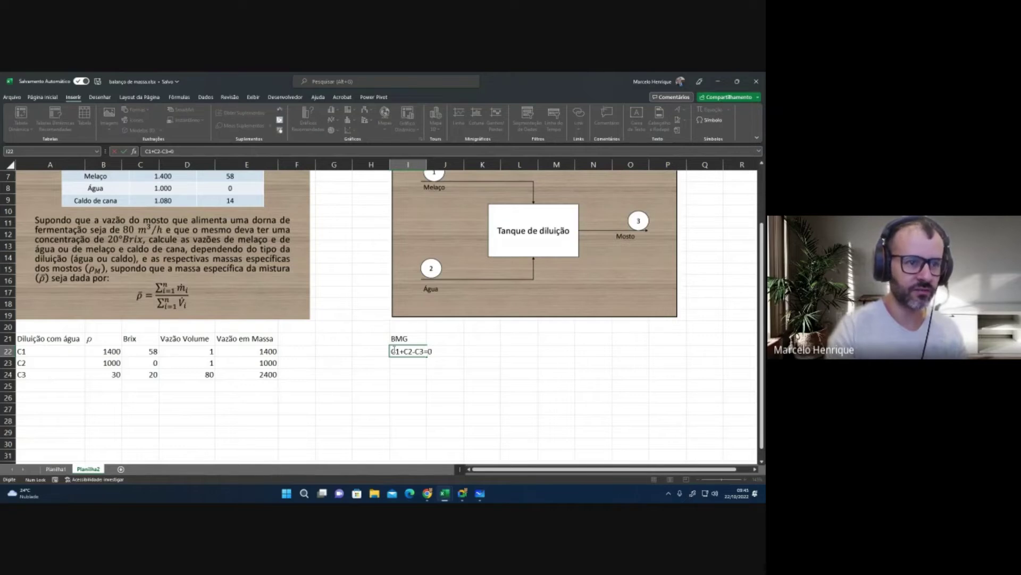
key(ctrl+Return)
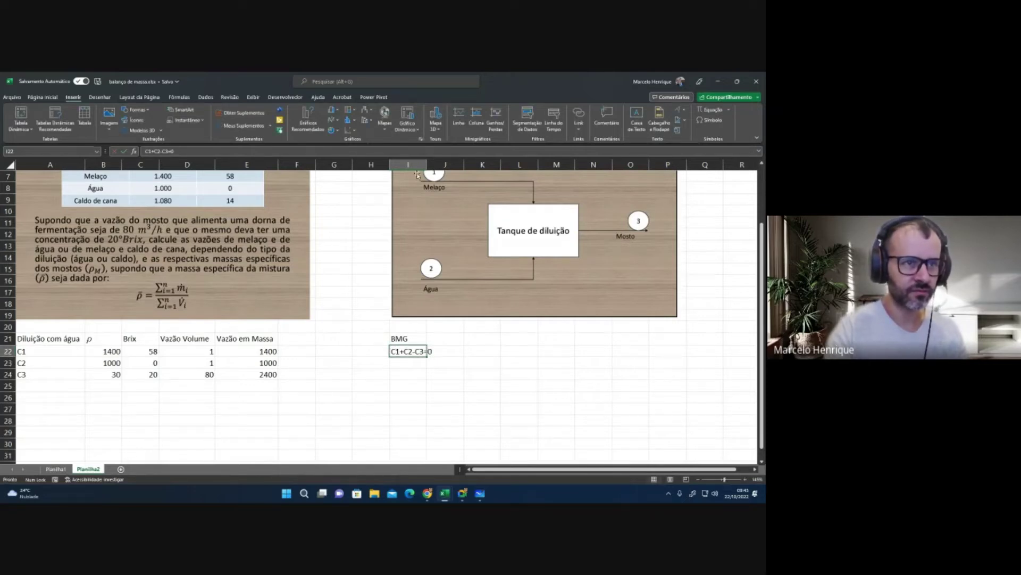
double_click(427, 164)
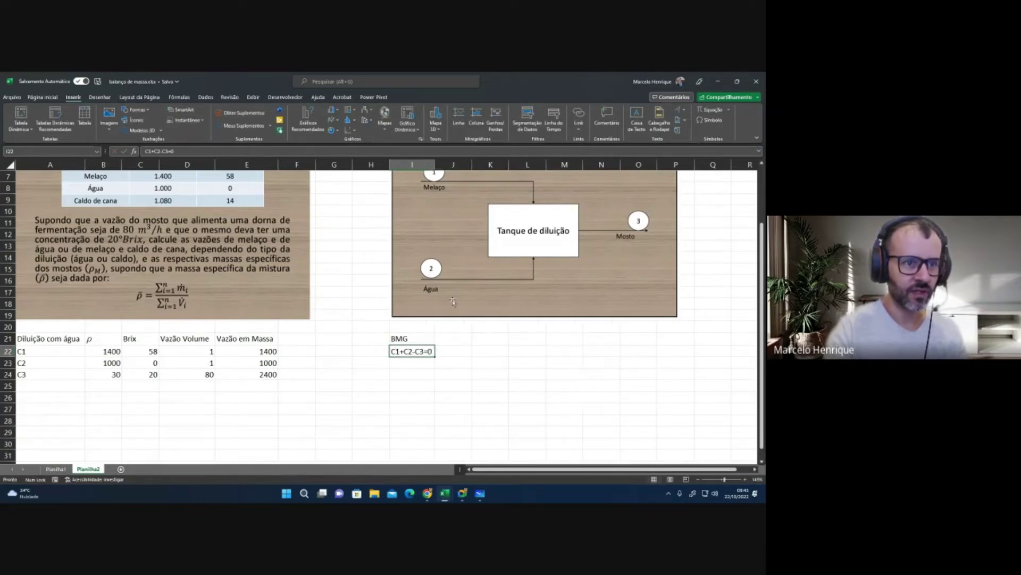
Step: Calculate the global mass balance in J22 with the formula =E22+E23-E24
click(464, 355)
text(=)
click(259, 350)
text(+)
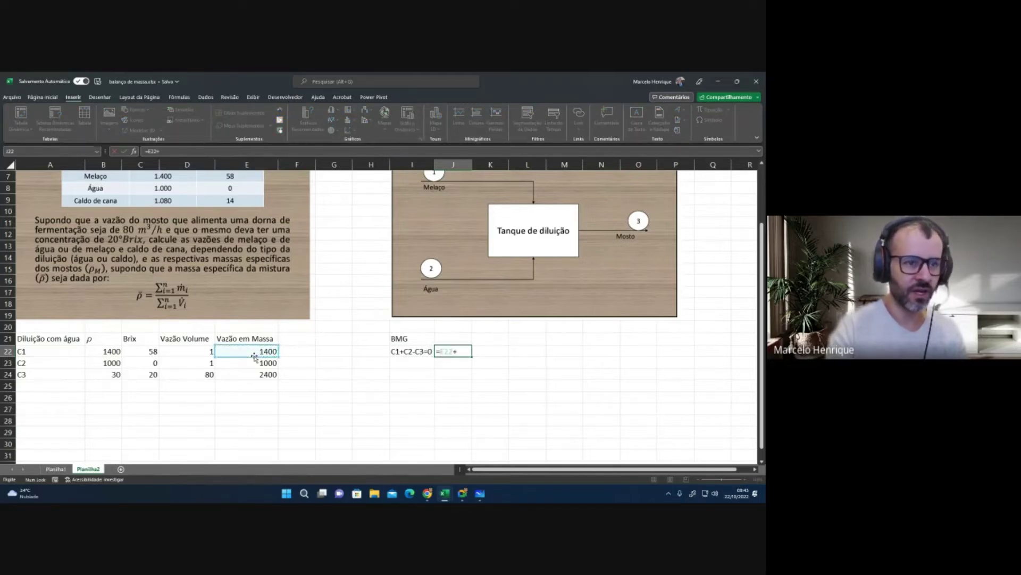
click(243, 365)
text(-)
click(256, 375)
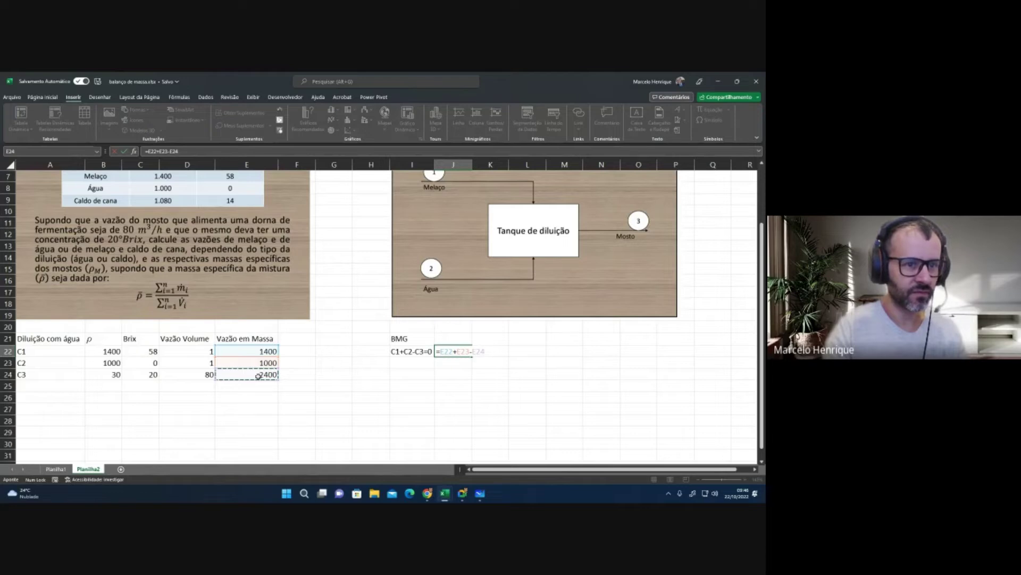
key(Return)
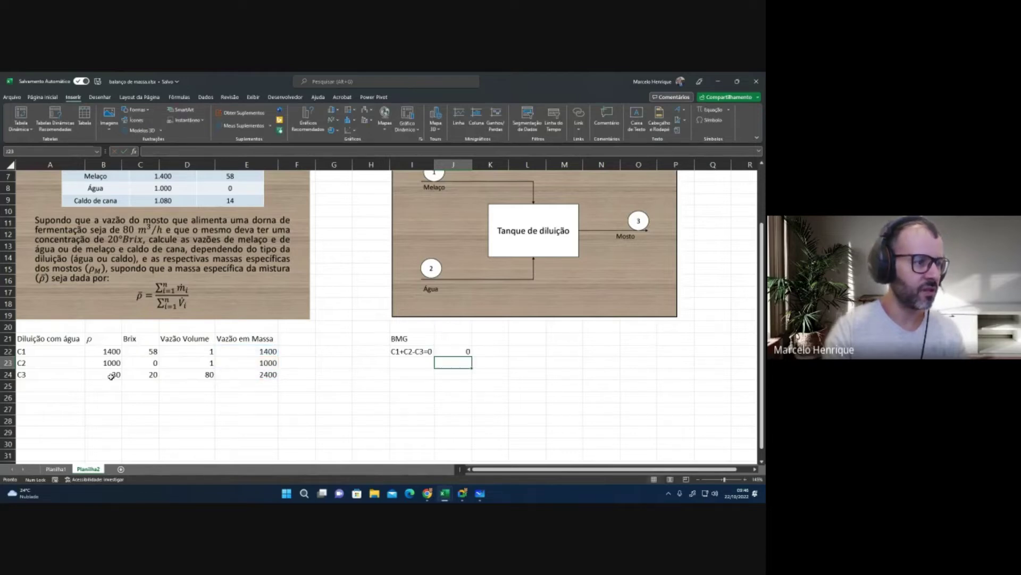
Step: Set the volume flow of stream C2 in D23 to 2 and check the mass flow formula of C3 in E24
click(142, 375)
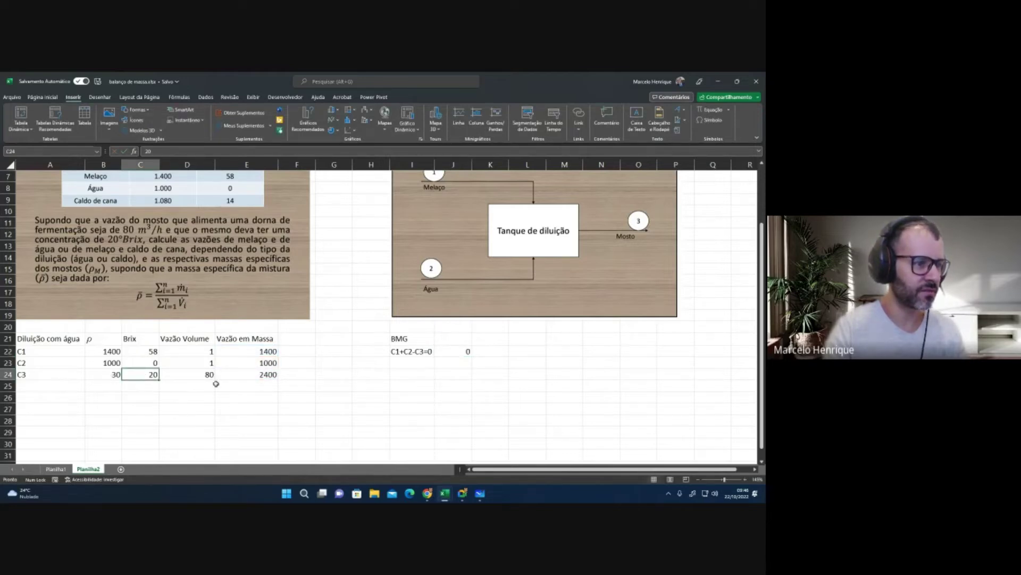
click(208, 364)
text(2)
key(Return)
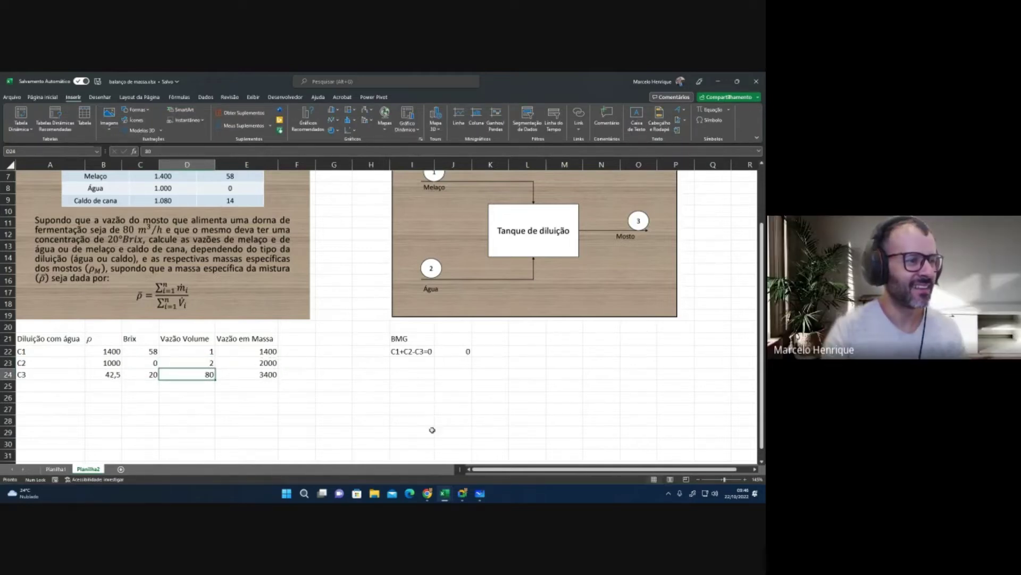
click(252, 376)
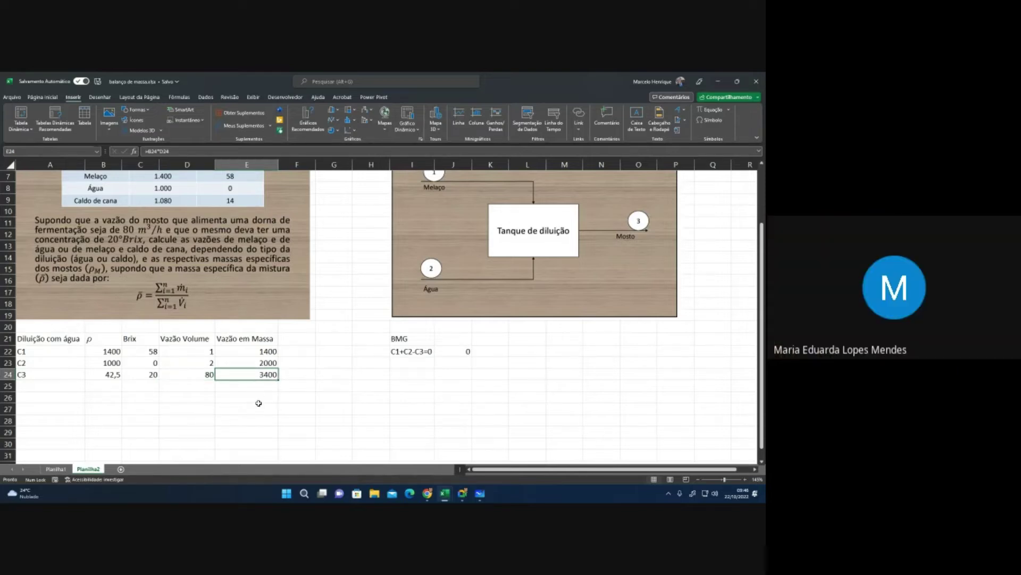
Step: Examine the flow, density and Brix cells of streams C2 and C3 in the solved water dilution table on Planilha1
click(53, 470)
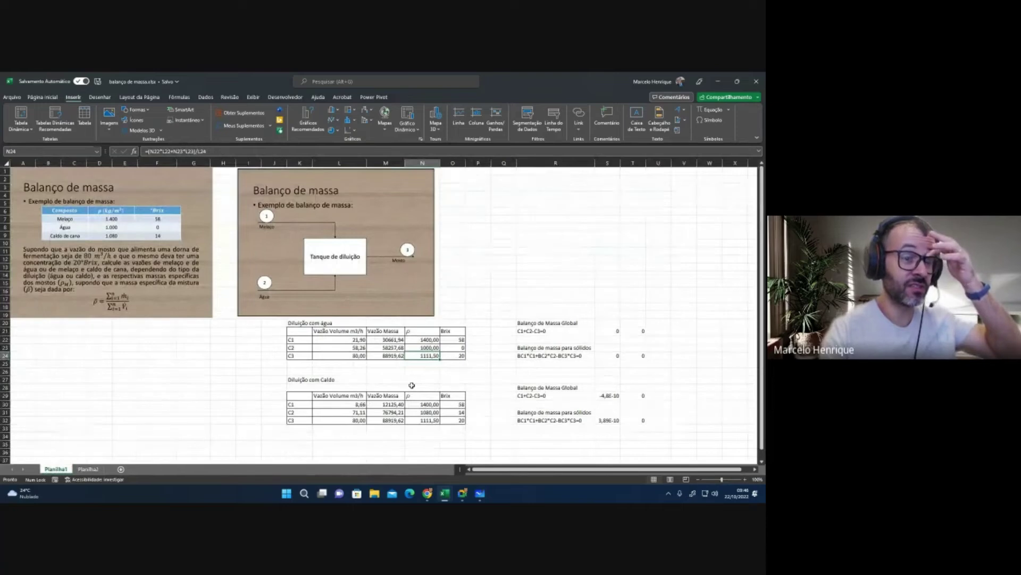
click(358, 356)
click(377, 357)
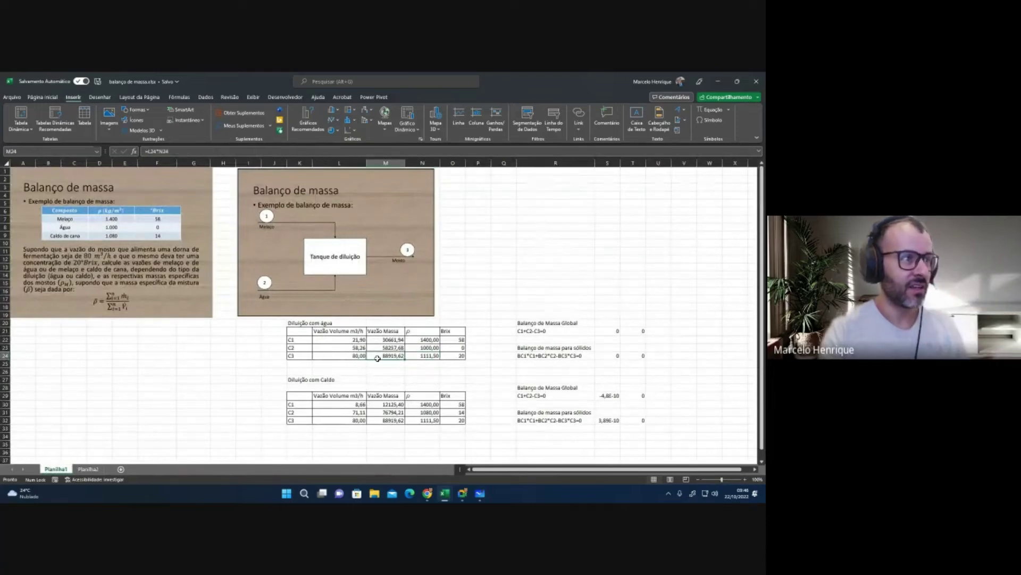
click(436, 357)
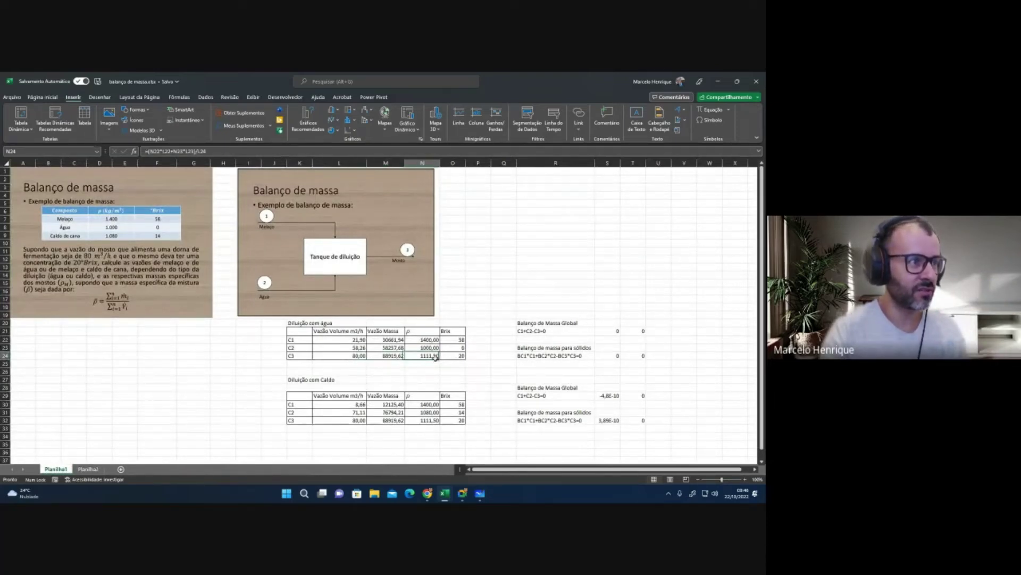
click(456, 356)
click(455, 350)
click(408, 350)
click(390, 350)
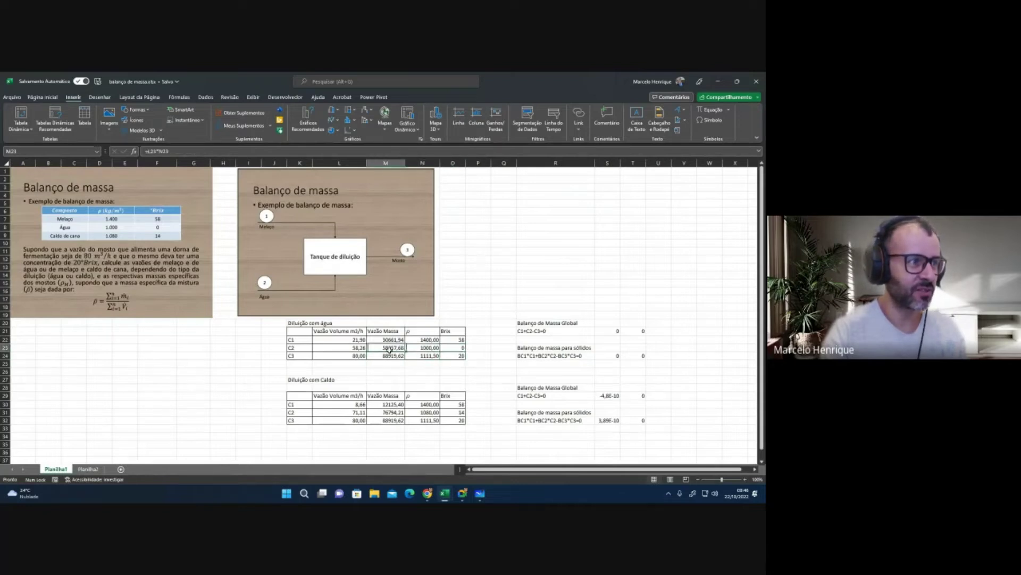
click(356, 349)
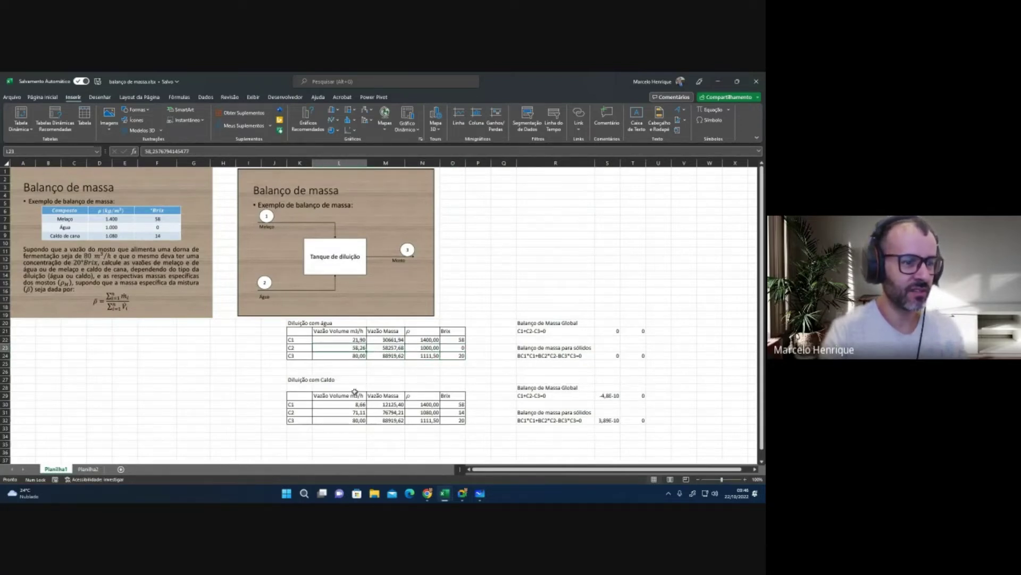
Step: Return to Planilha2 and enter the heading Balanço de massa açúcares in I23
click(88, 468)
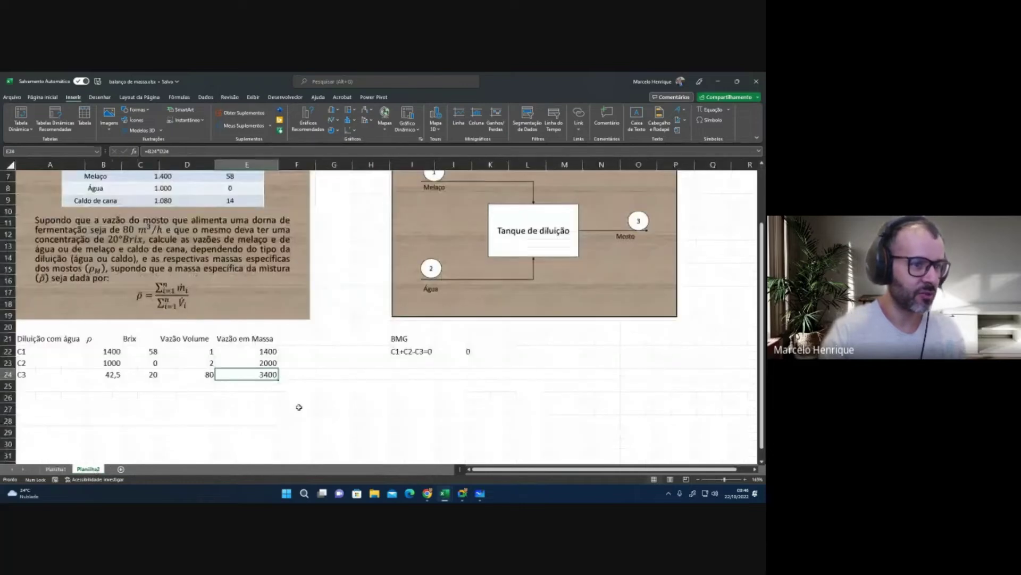
click(403, 361)
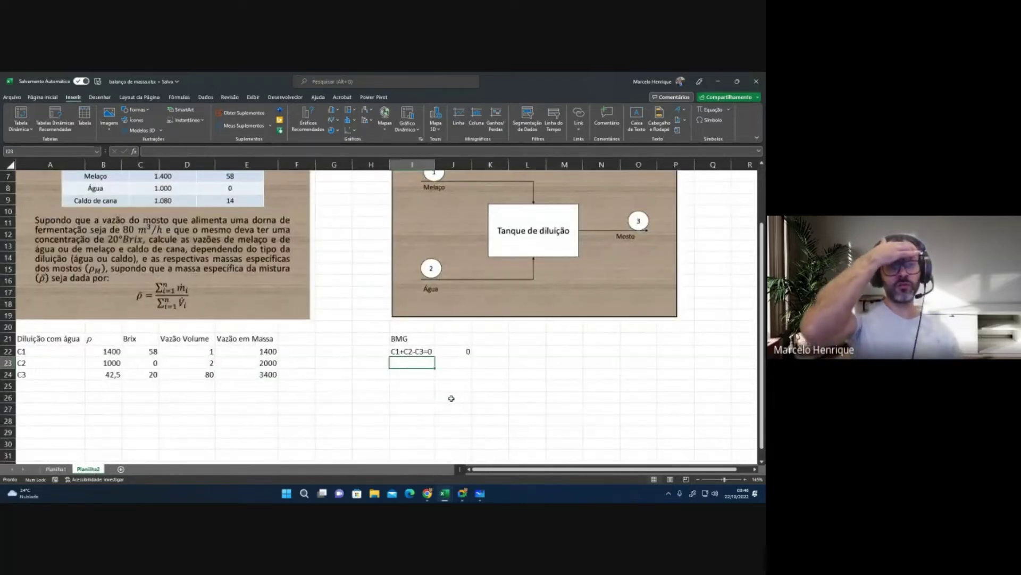
text(bMG)
key(BackSpace)
key(BackSpace)
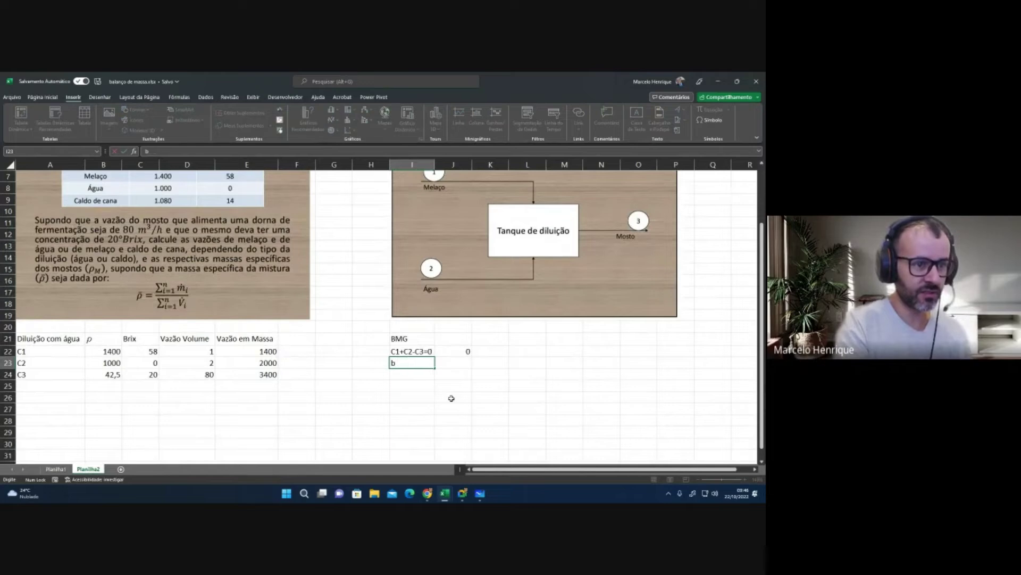
text(b)
key(BackSpace)
key(BackSpace)
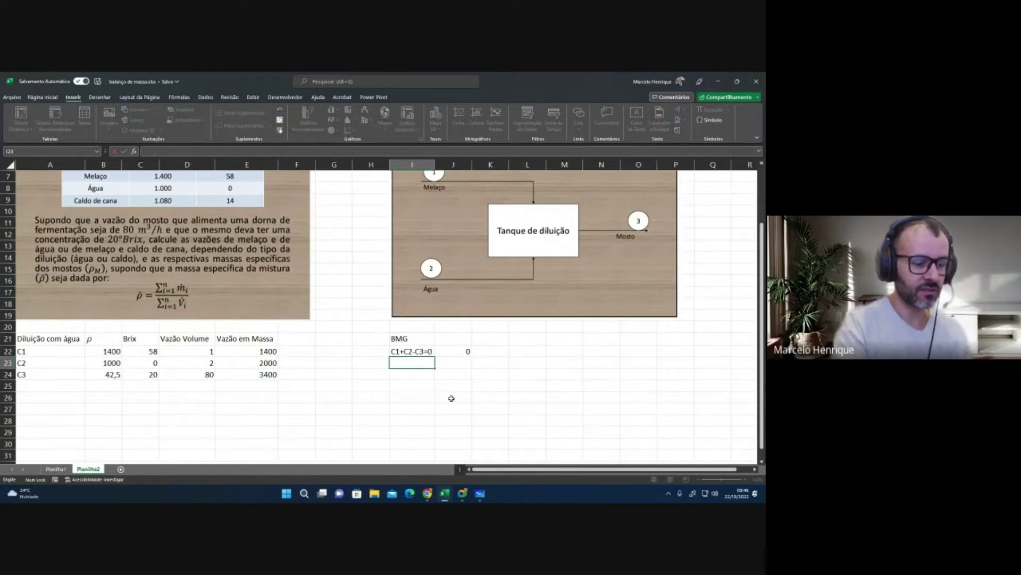
text(Balan';c)
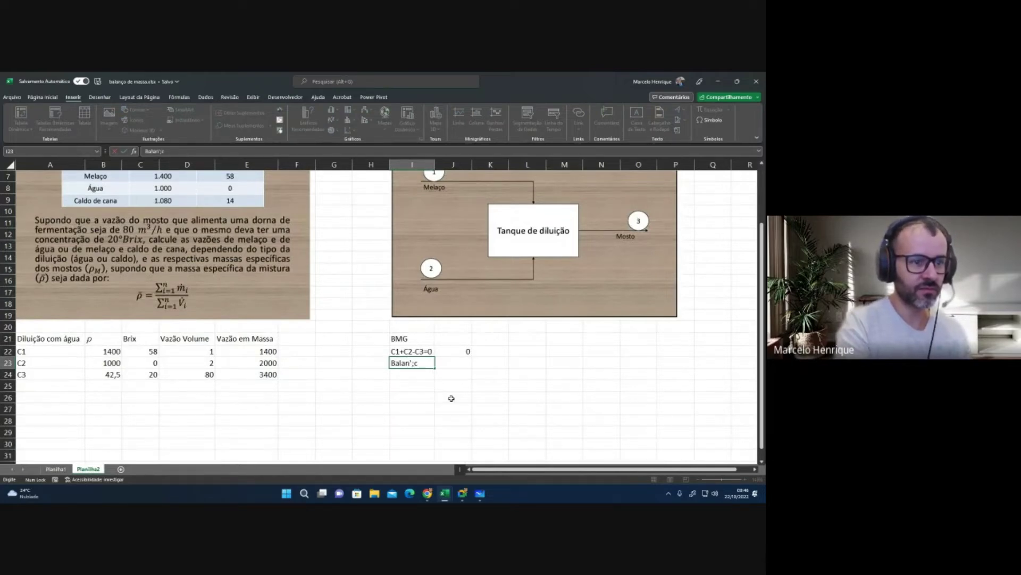
text(oço de massa a)
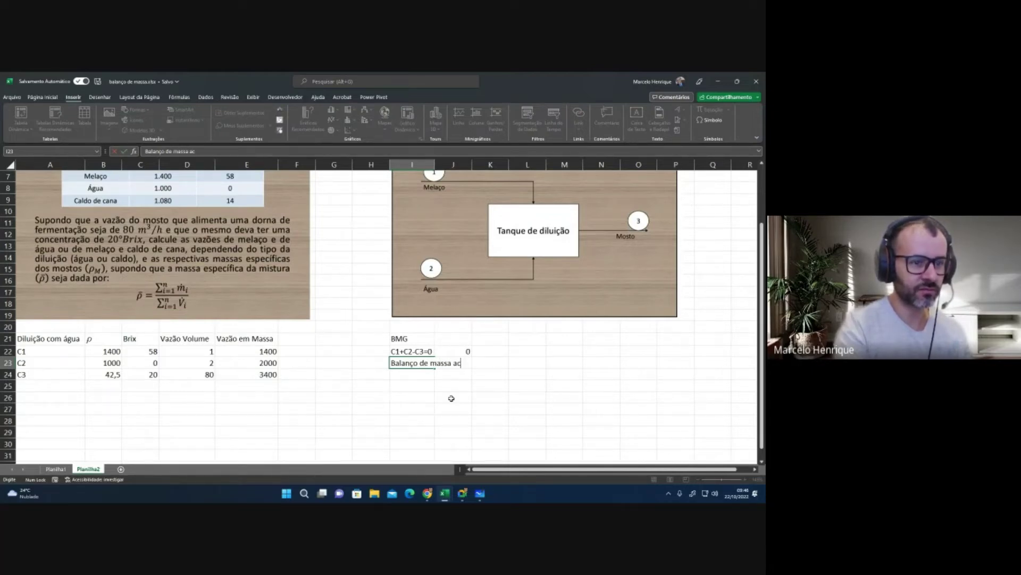
text(çúcares)
key(Return)
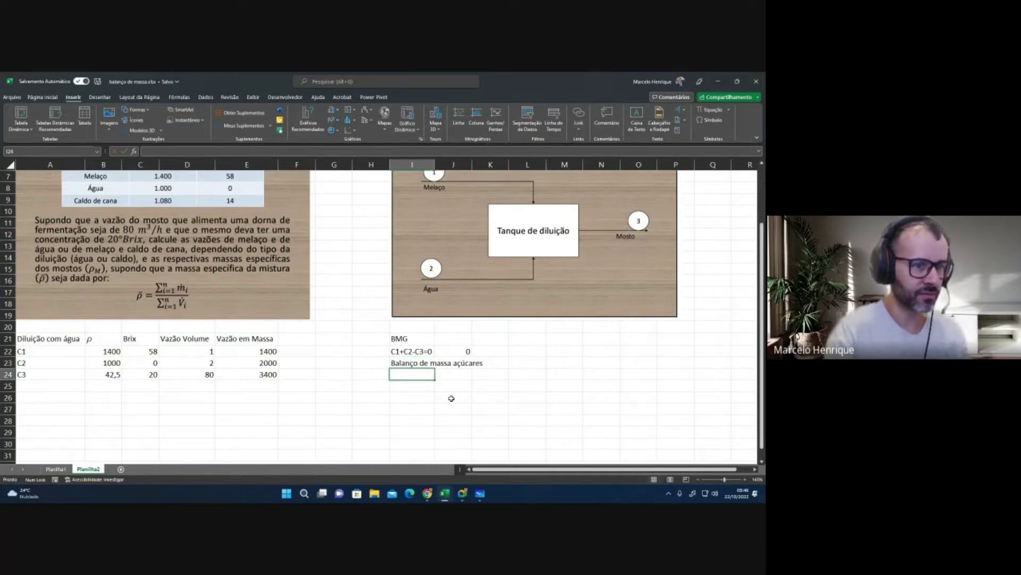
Step: Write the sugar balance equation C1*brix1+C2*brix2-C3*Brix3=0 as text in I24
text(C1*)
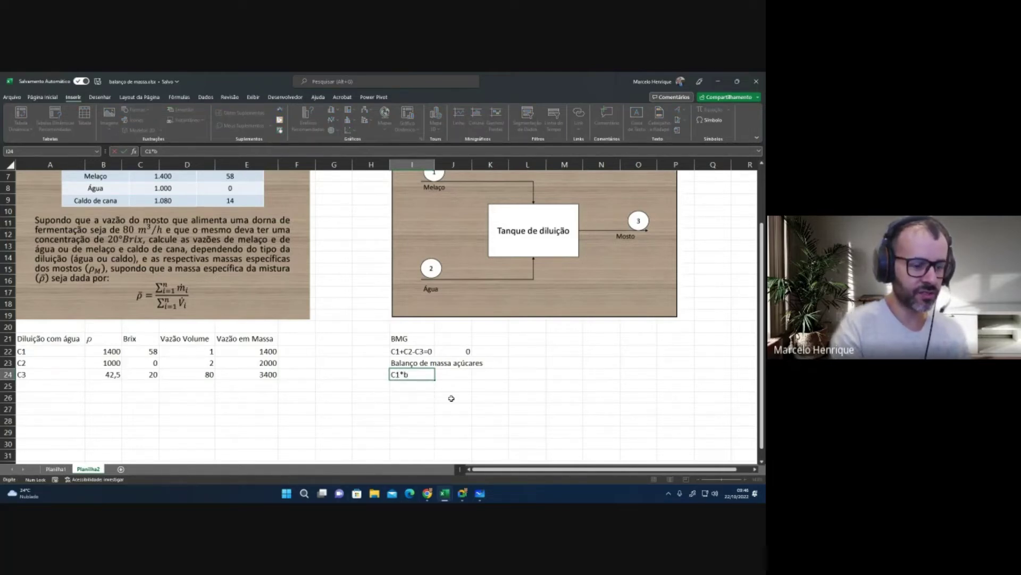
text(brix1+C2*brix2-C3*Brix3=)
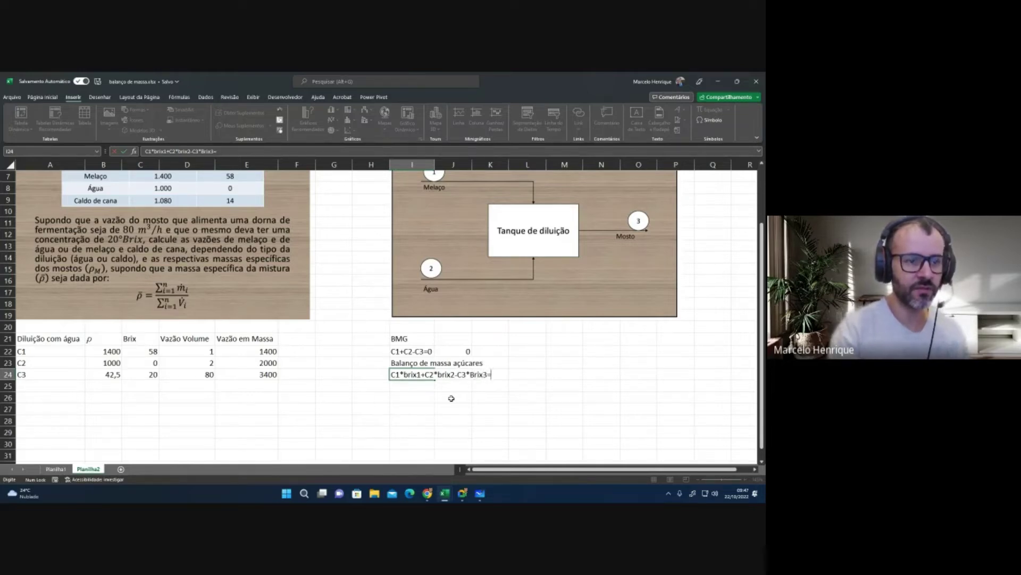
text(0)
key(Return)
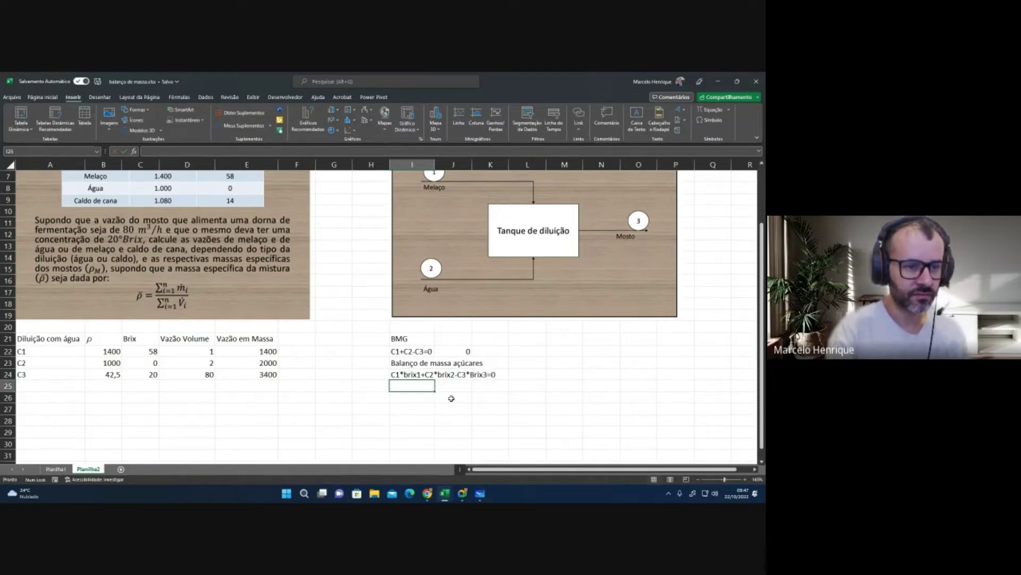
Step: Begin the sugar balance formula in J26 with the two inlet terms, =E22*C22/100+E23*C23/100
click(451, 398)
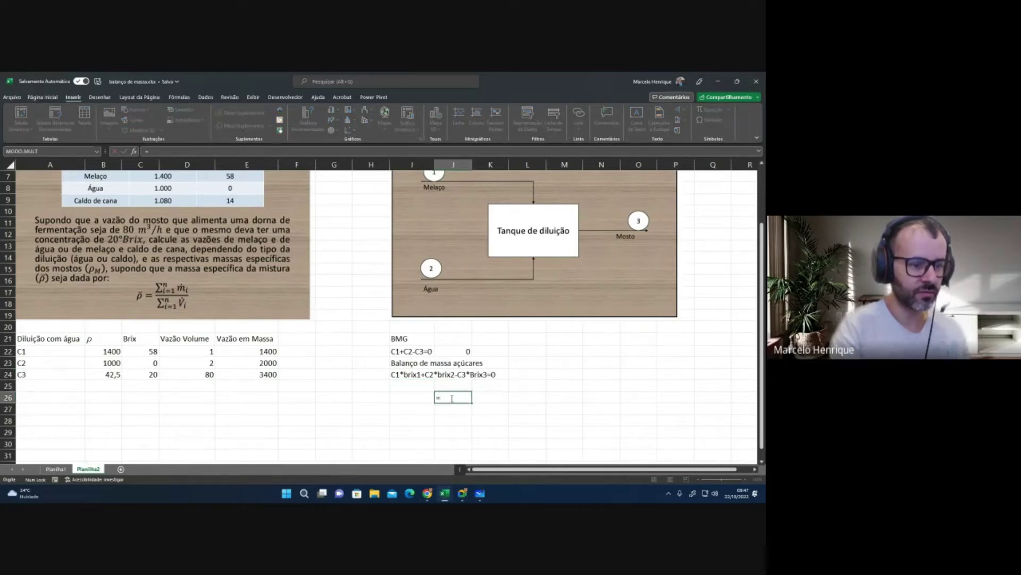
click(252, 352)
text(*)
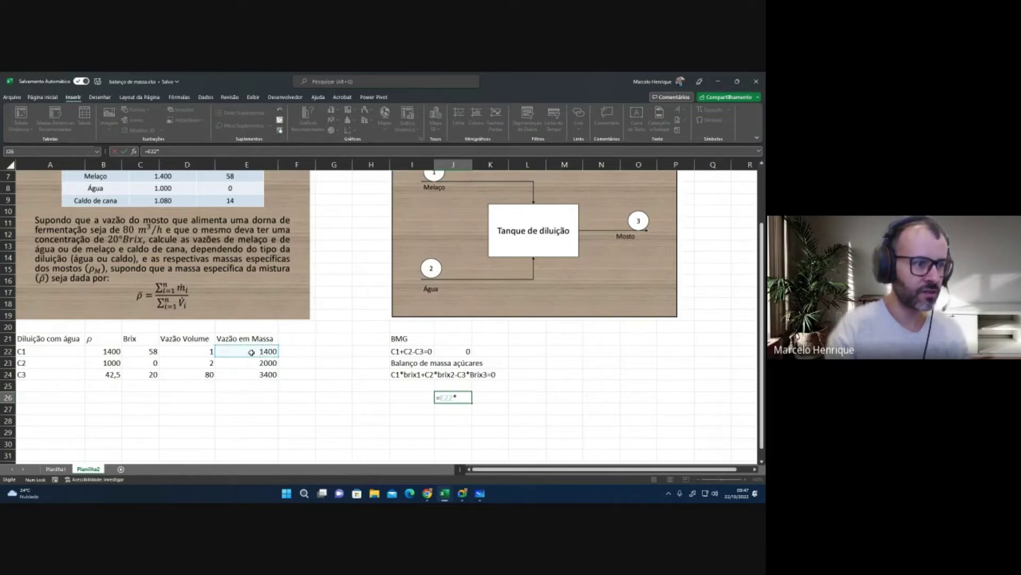
click(147, 351)
text(/100+)
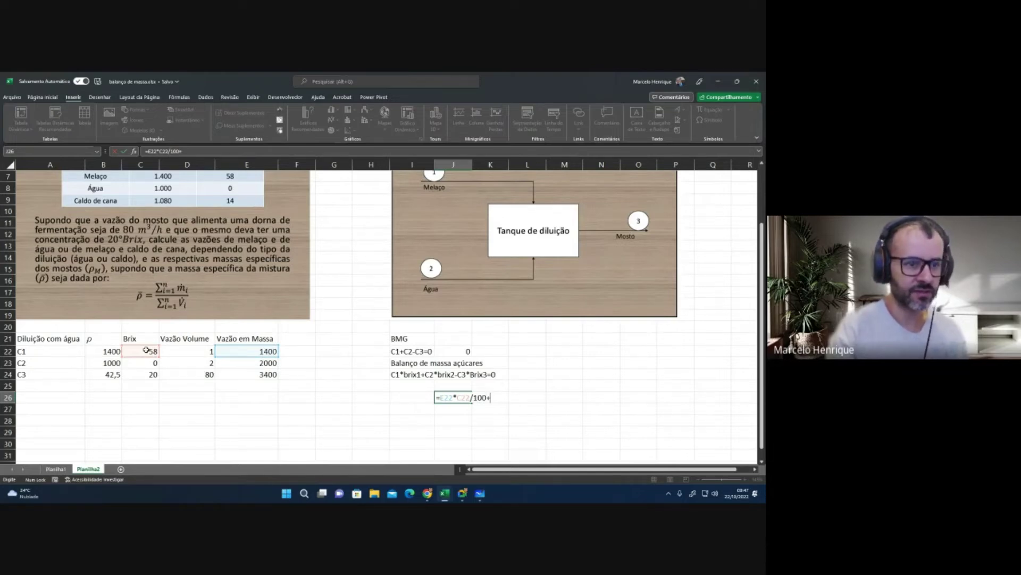
click(242, 361)
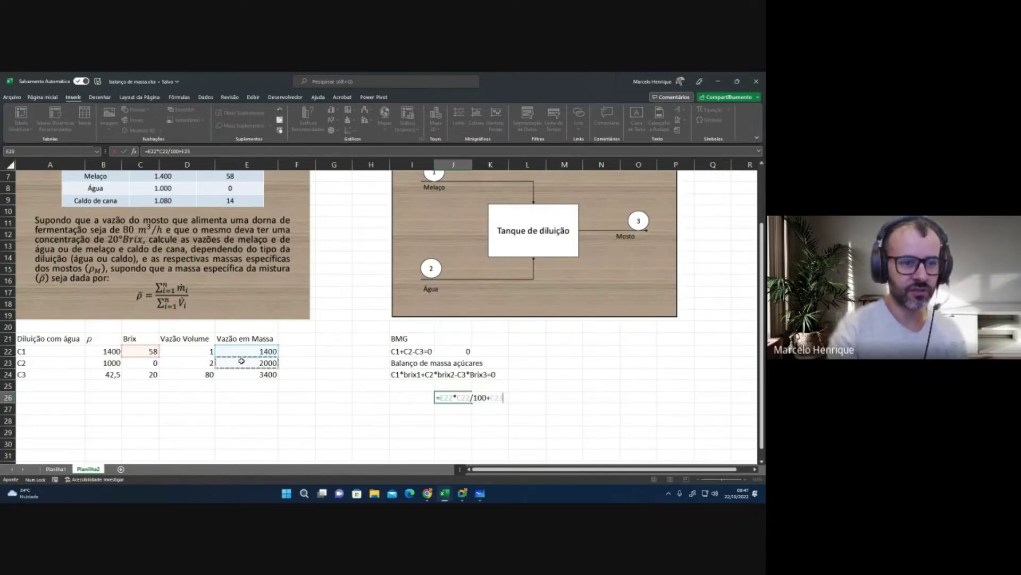
text(*)
click(142, 366)
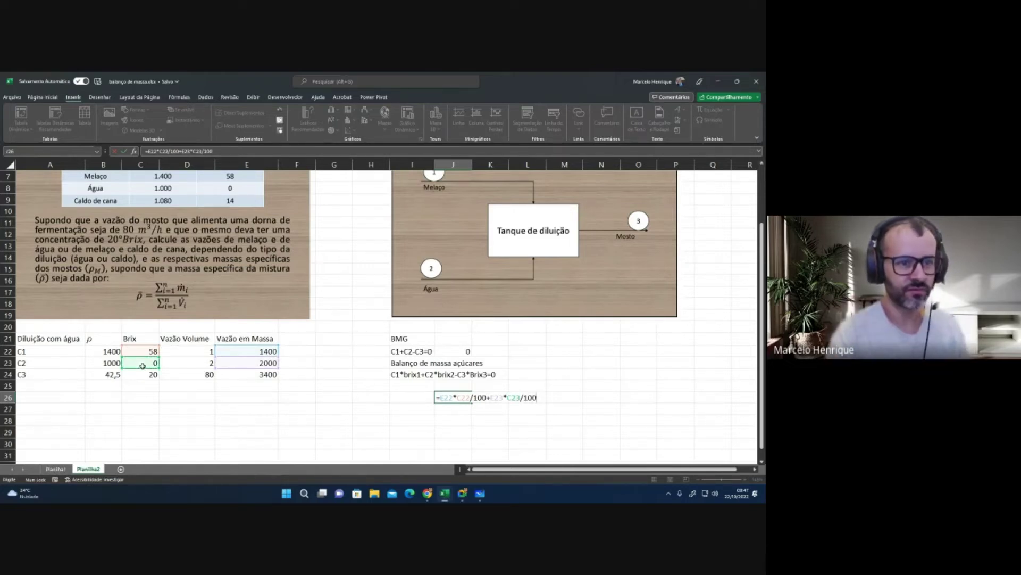
Step: Complete the sugar balance formula in J26 by subtracting the outlet term, -E24*C24/100
text(-)
click(270, 382)
text(/)
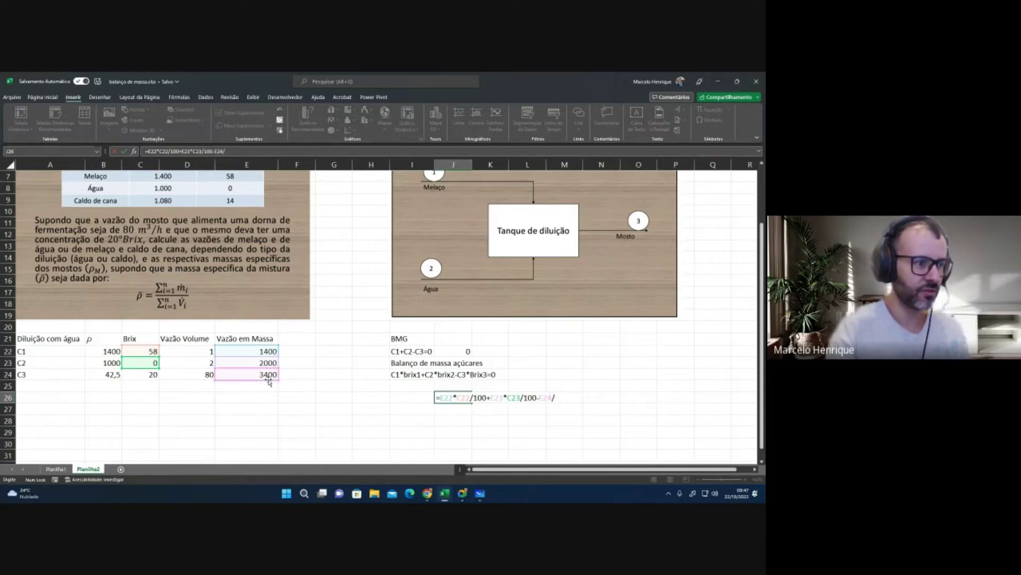
click(137, 374)
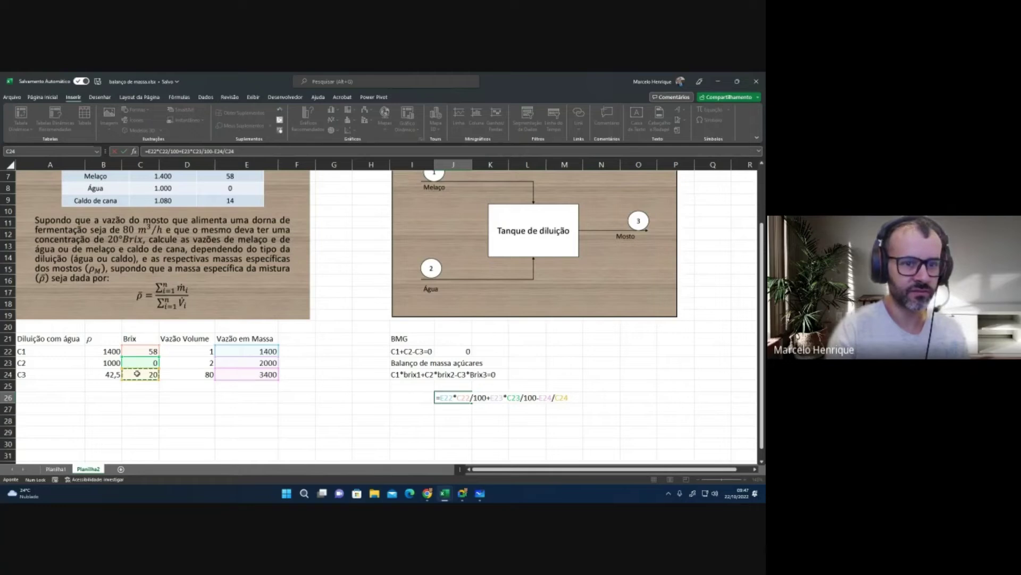
key(BackSpace)
key(BackSpace)
key(BackSpace)
key(BackSpace)
text(*)
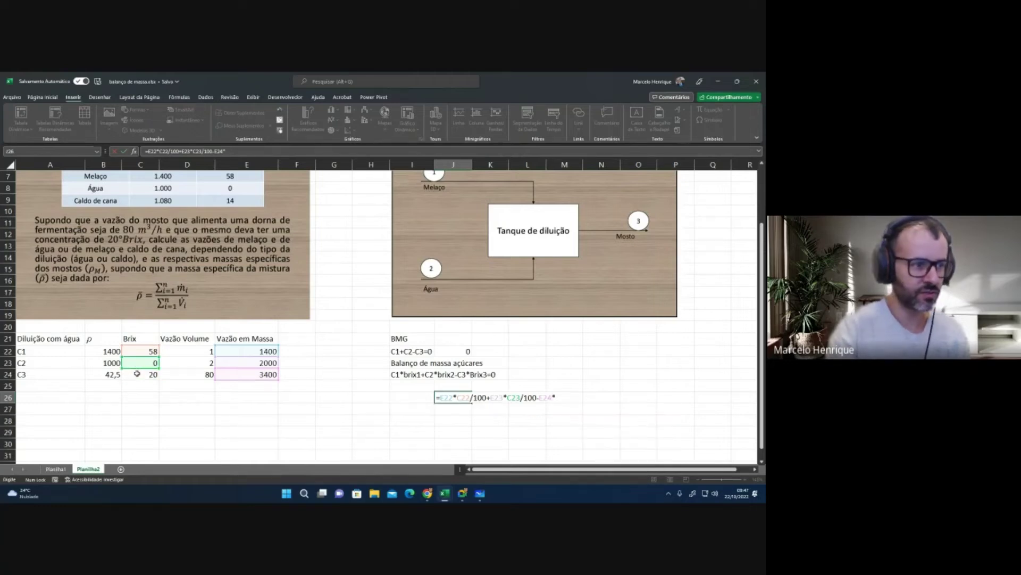
click(137, 373)
text(/100)
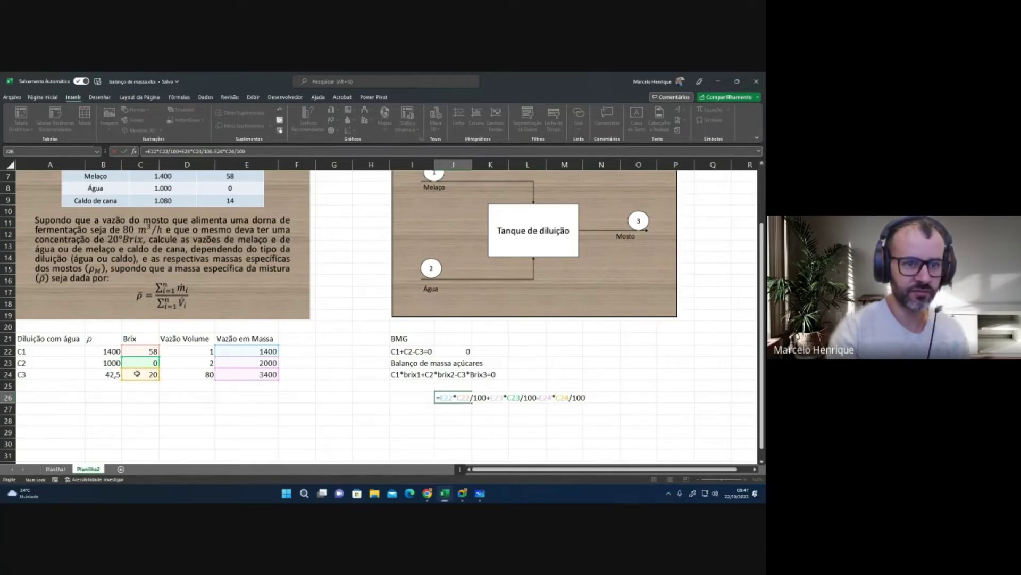
key(Return)
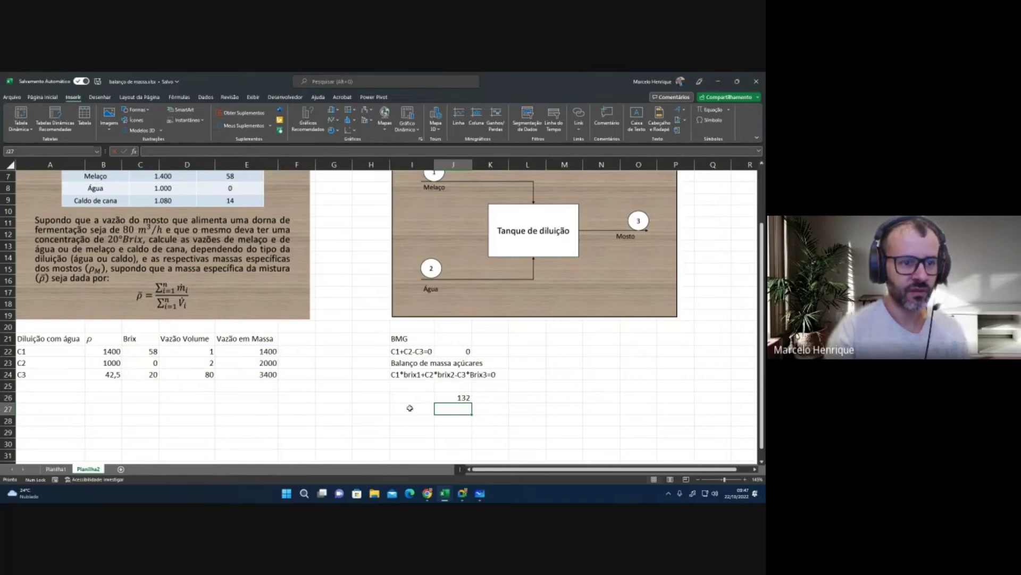
Step: Widen column I to fit its contents and move the sugar balance formula from J26 to J24
click(445, 394)
click(499, 399)
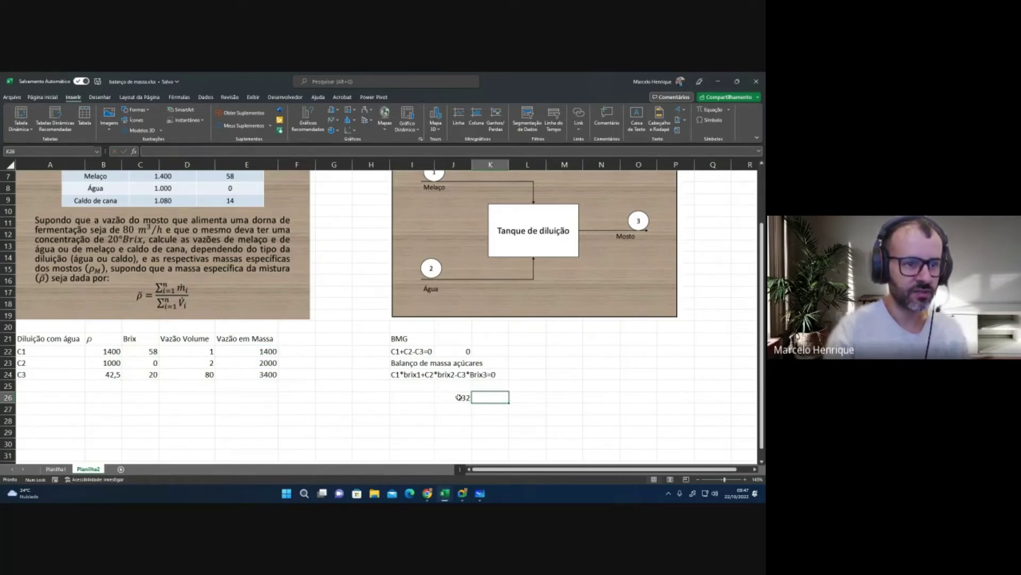
double_click(435, 164)
click(534, 395)
drag(534, 394, 535, 371)
click(548, 400)
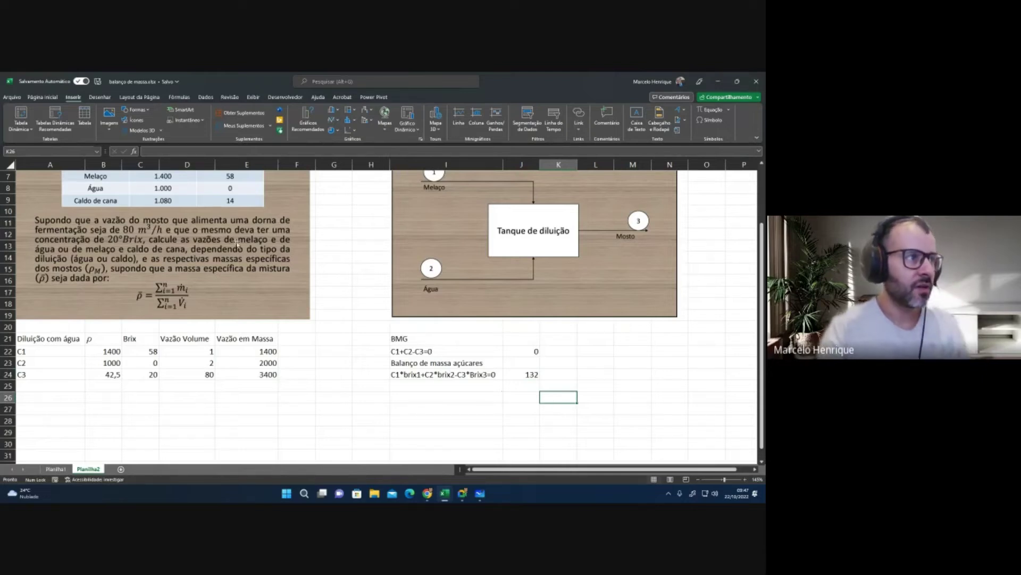
Step: Open Solver and set the global balance cell J22 as the objective with a target value of 0
click(205, 96)
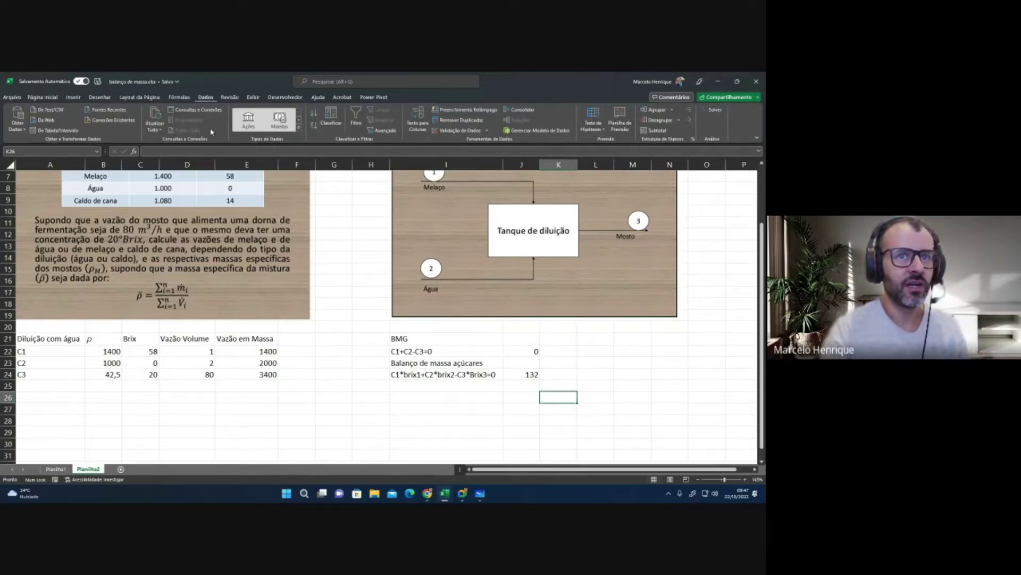
click(712, 112)
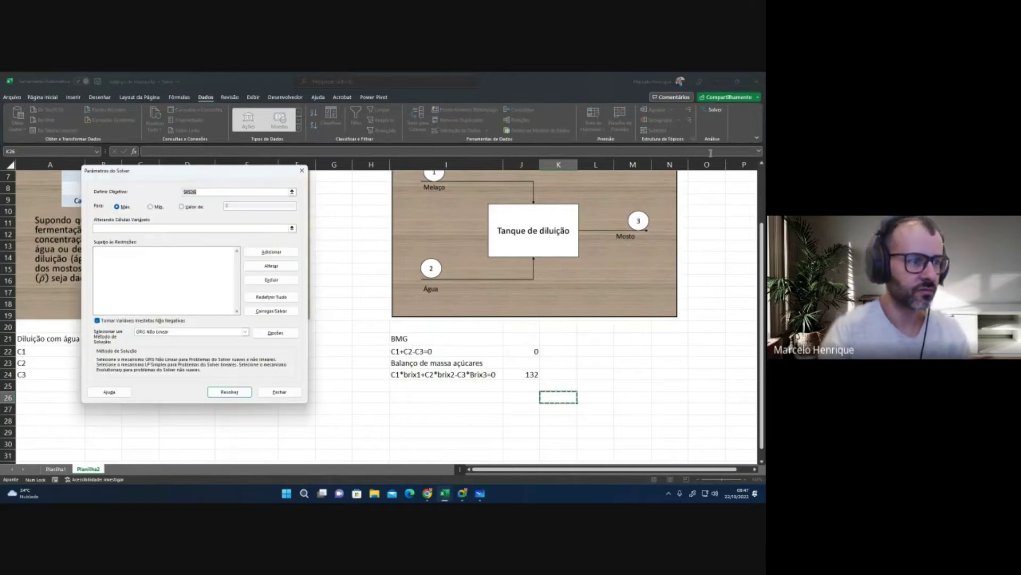
click(188, 208)
click(191, 191)
click(532, 351)
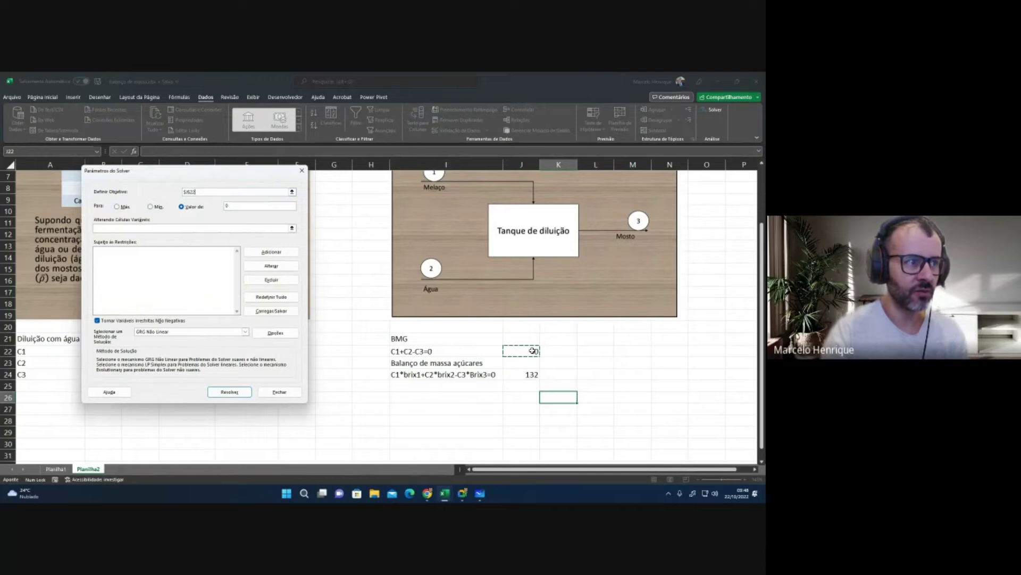
Step: Set the volumetric flow cells D22 and D23 as Solver's variable cells
click(189, 227)
drag(216, 175, 420, 156)
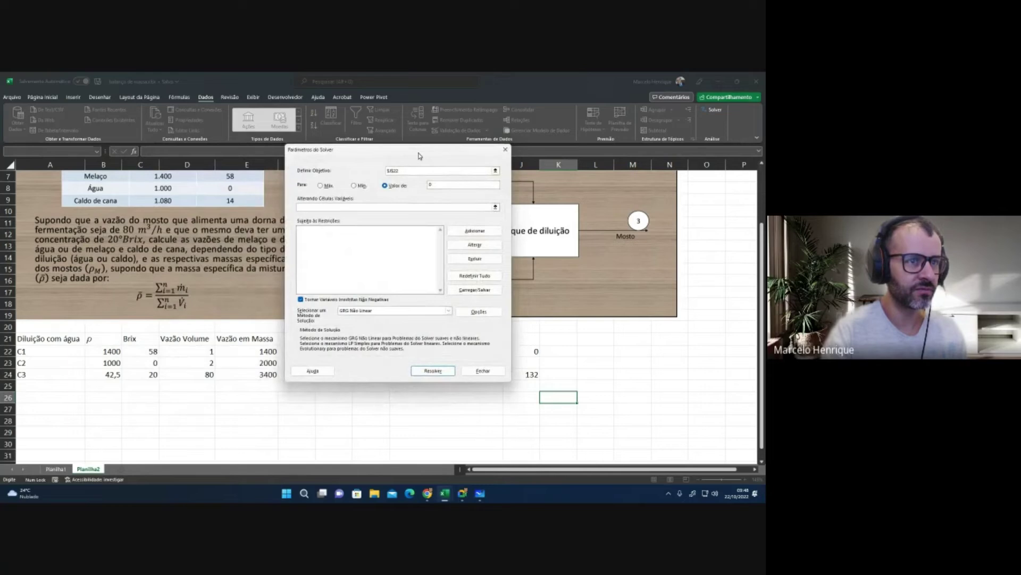
click(487, 207)
click(186, 351)
drag(190, 360, 191, 363)
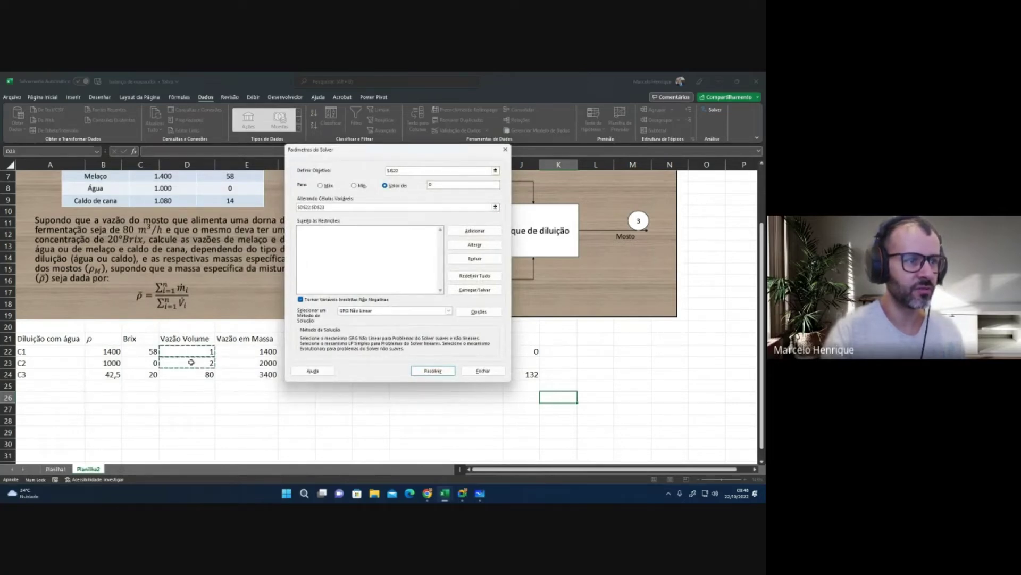
Step: Add the Solver constraint that the sugar balance cell J24 equals 0
click(464, 232)
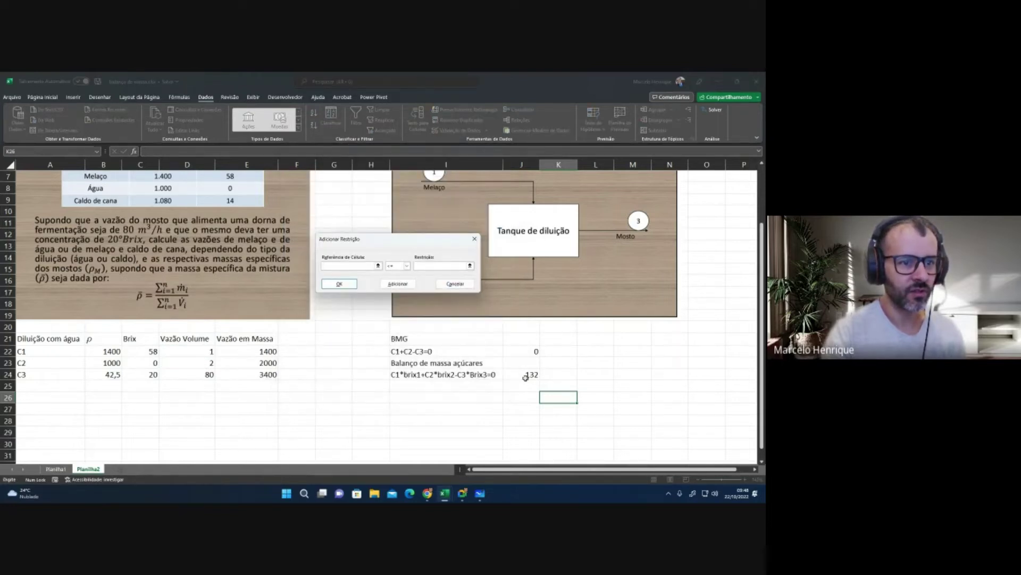
click(527, 374)
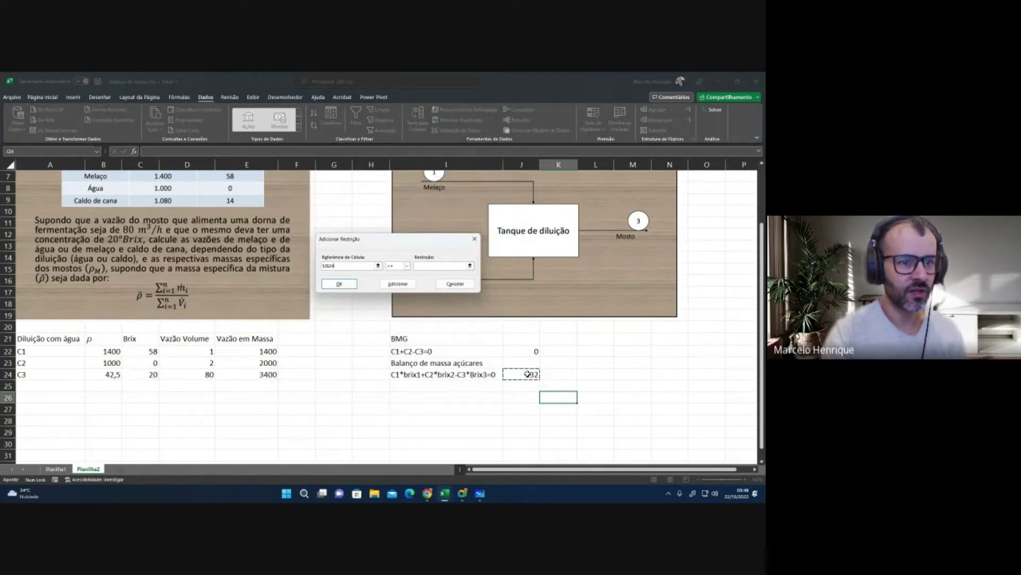
click(407, 266)
click(396, 277)
click(434, 266)
text(0)
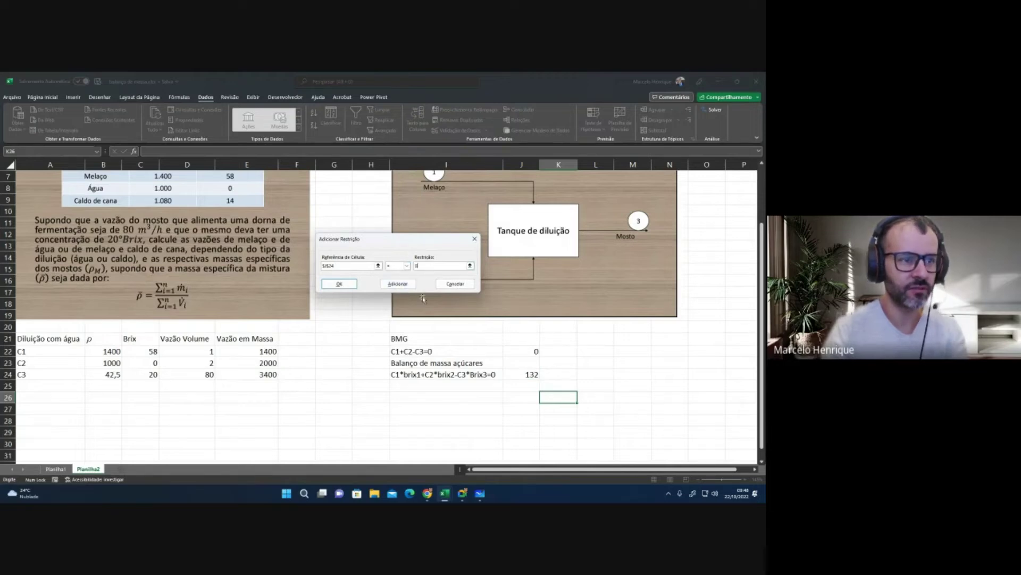
click(343, 284)
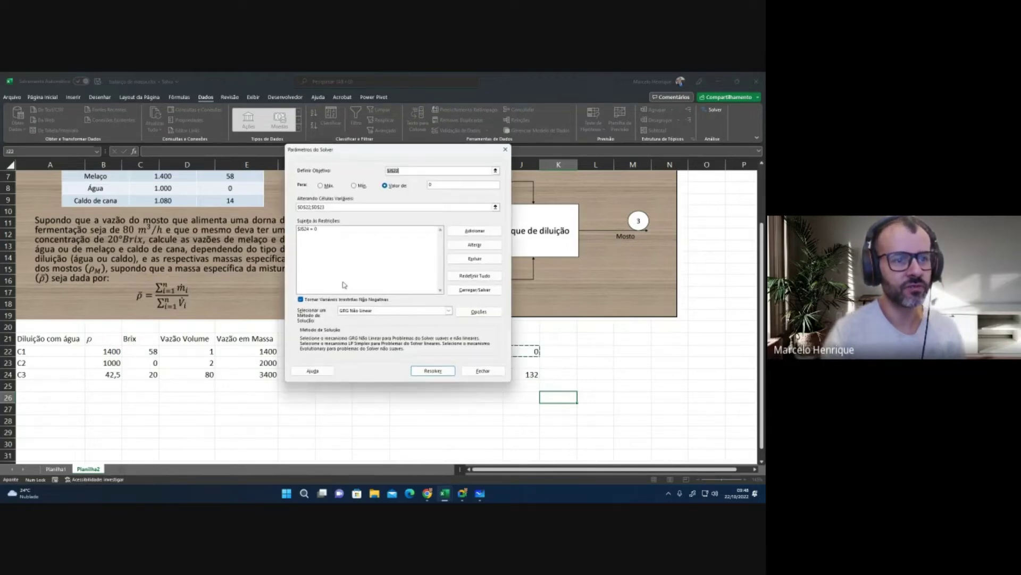
Step: Solve the model with Solver and keep its solution
drag(319, 155, 229, 149)
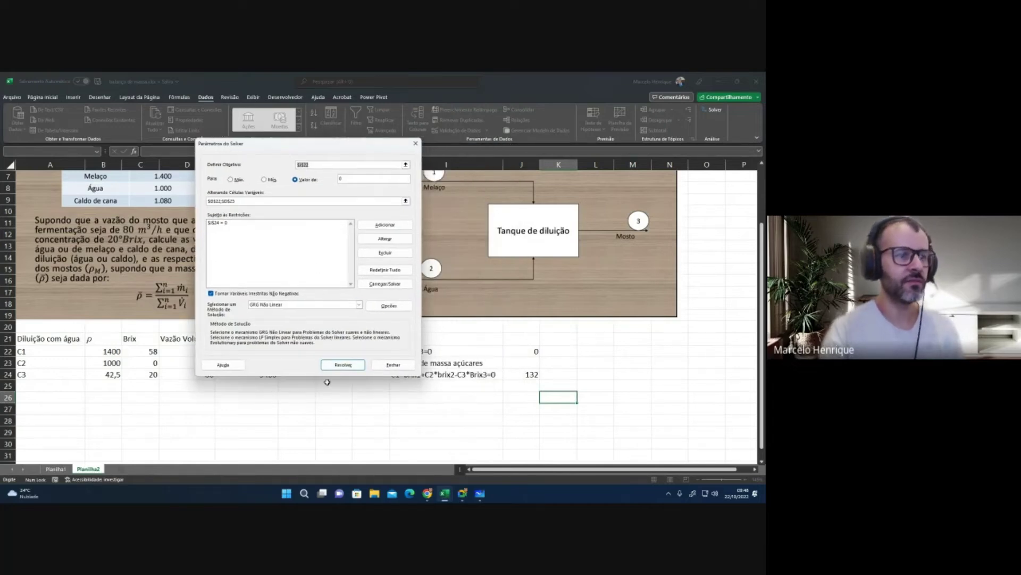
click(336, 365)
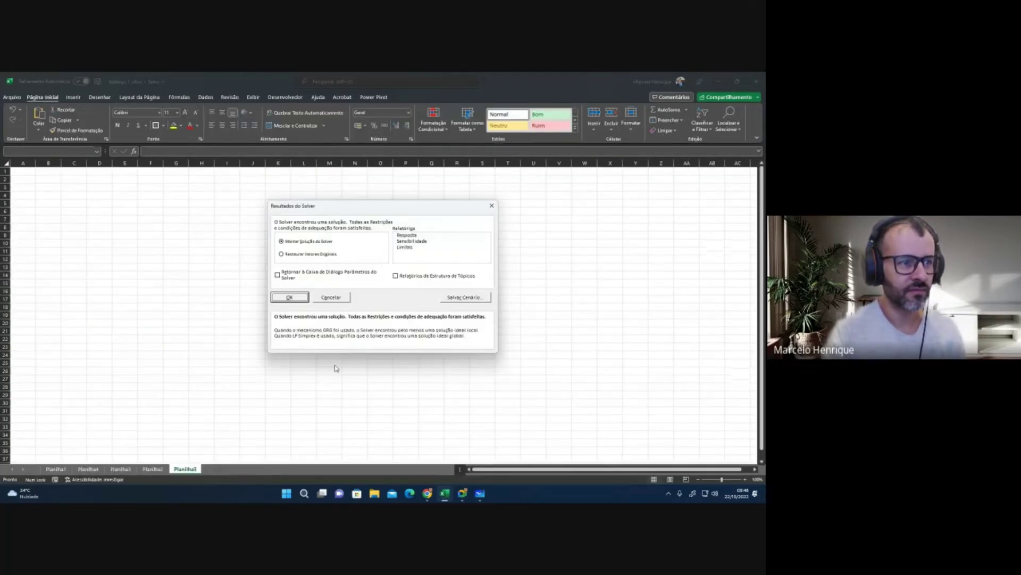
click(290, 301)
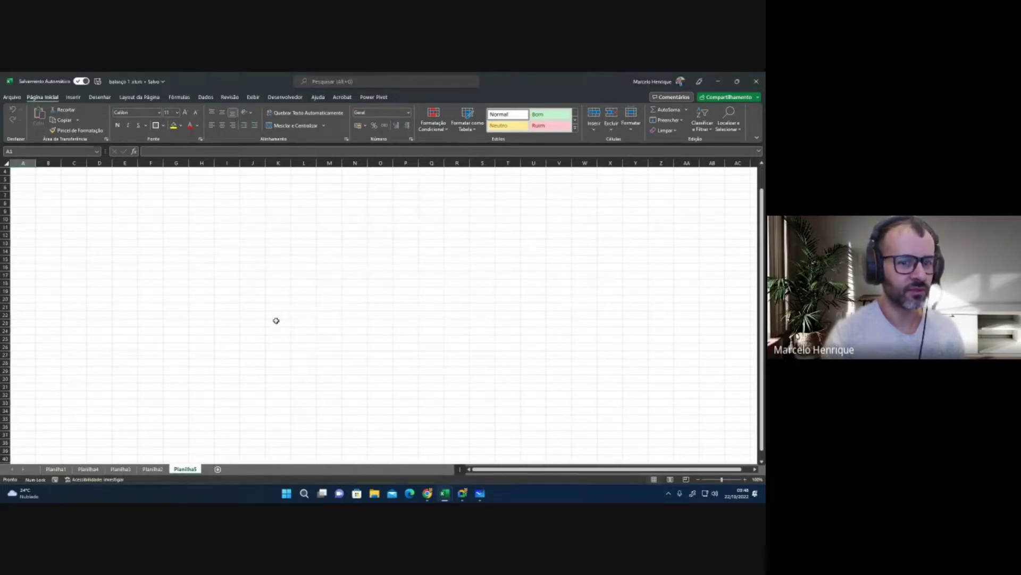
Step: Look through the sheets Planilha4, Planilha3, Planilha2 and Planilha1 of the balanço 1 workbook
click(96, 470)
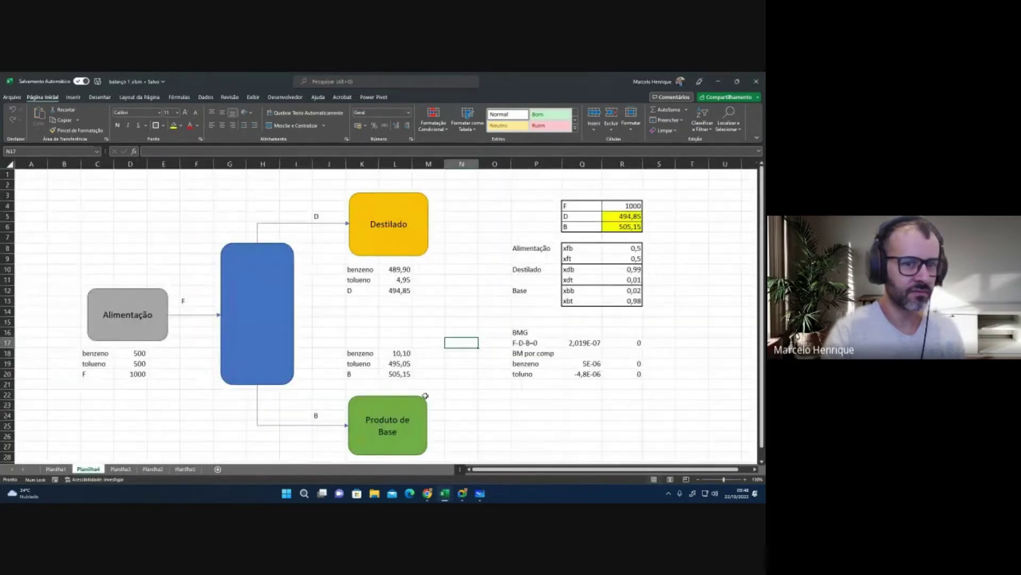
click(121, 469)
click(152, 468)
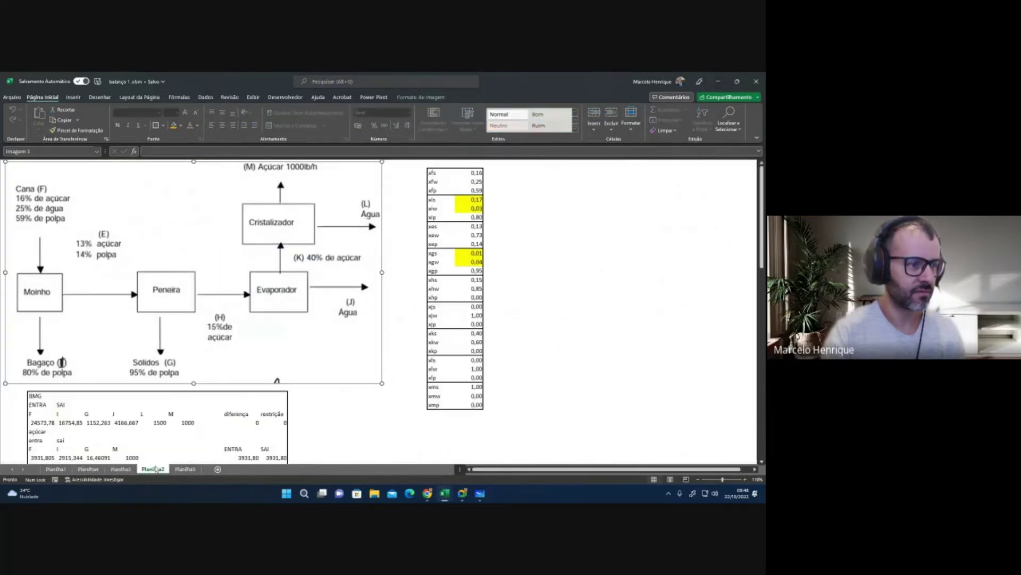
click(55, 469)
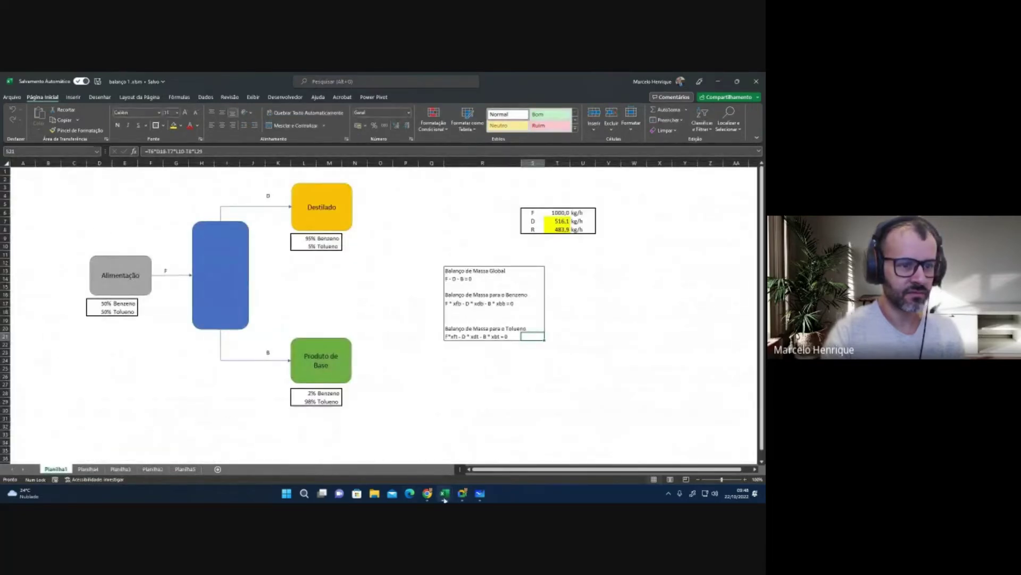
Step: Switch back to the balanço de massa workbook and examine the sugar balance cell J24
mouse_move(444, 499)
click(474, 450)
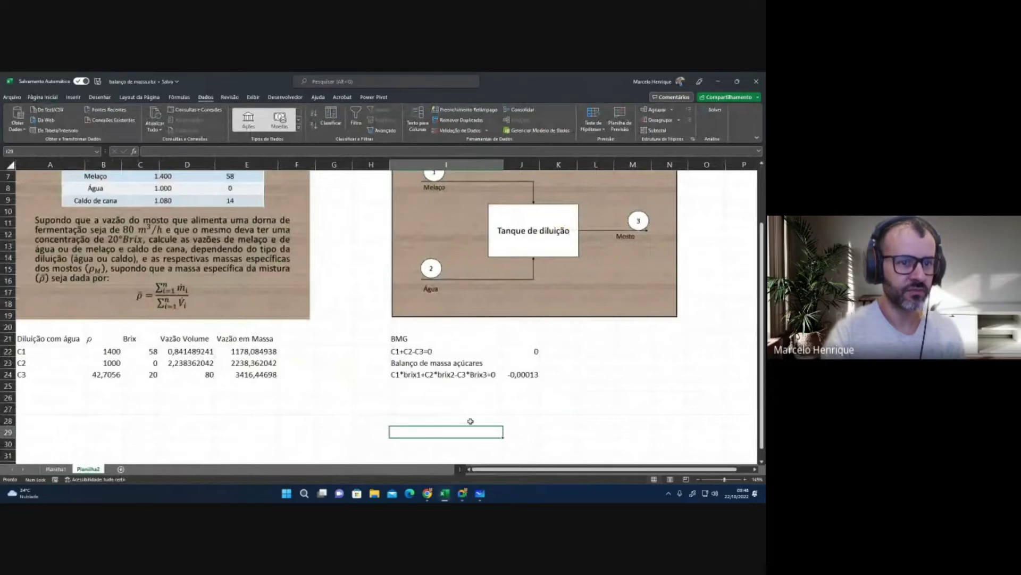
scroll(471, 421, up, 1)
scroll(497, 396, down, 2)
click(524, 341)
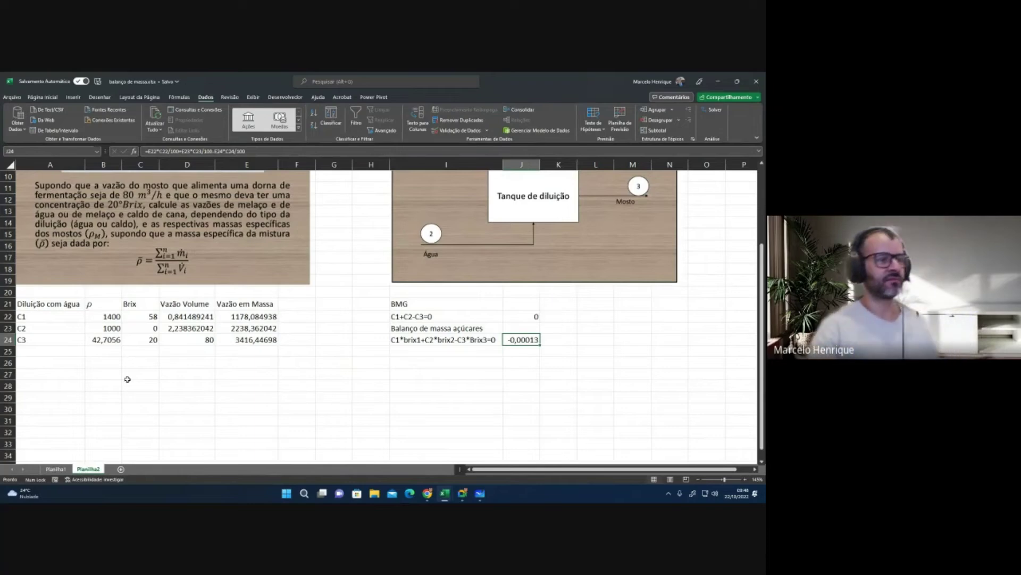
click(462, 493)
mouse_move(446, 494)
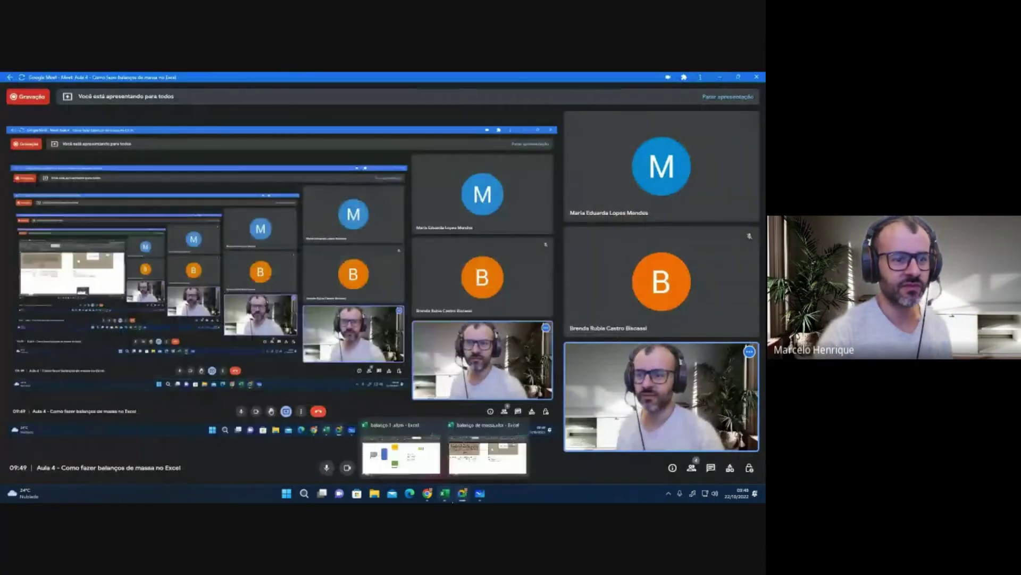
click(477, 457)
drag(121, 374, 131, 369)
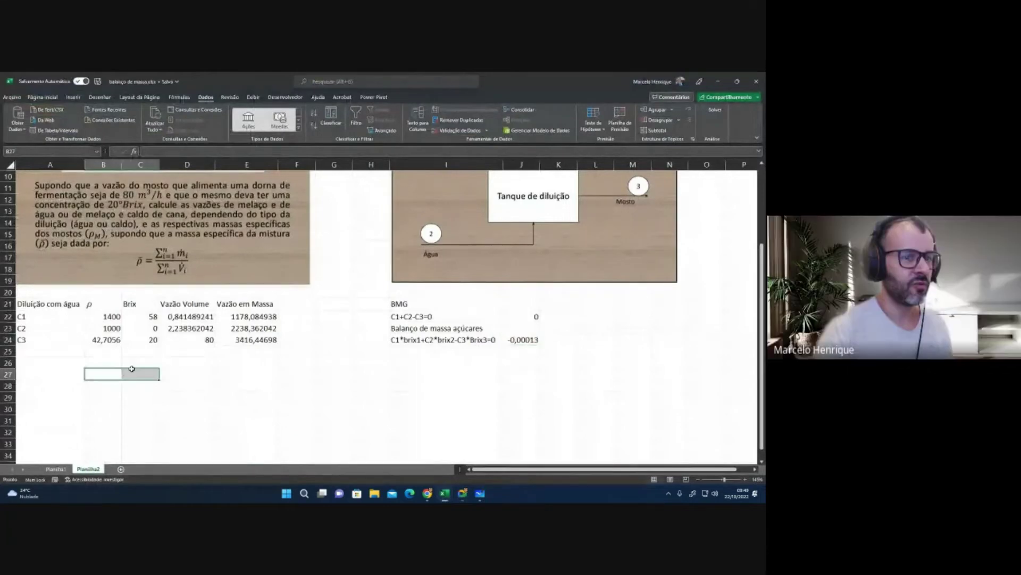
click(346, 379)
Step: Examine the density cells of streams C1, C2 and C3 in B22:B24
click(98, 341)
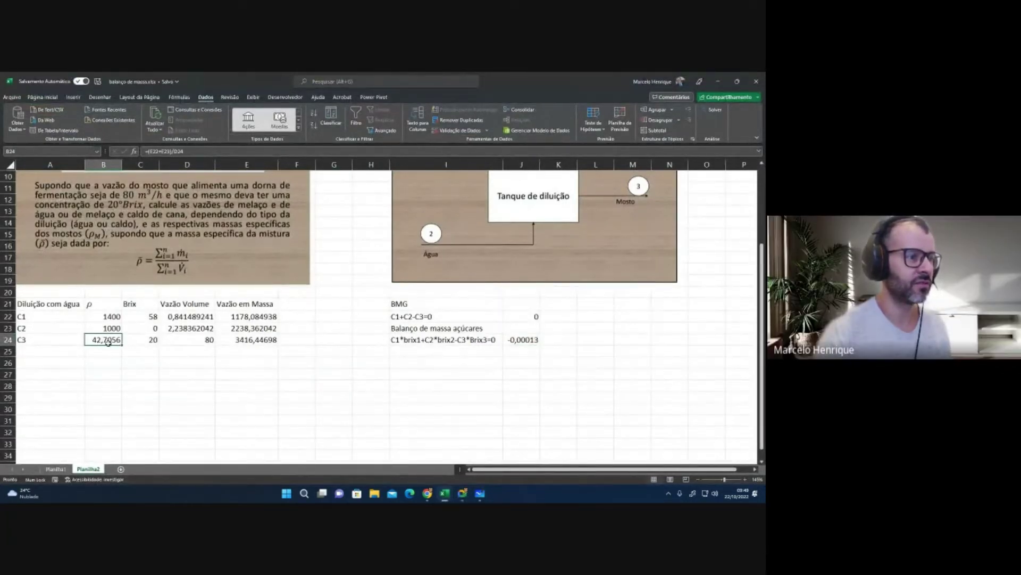
click(106, 318)
click(107, 328)
click(107, 319)
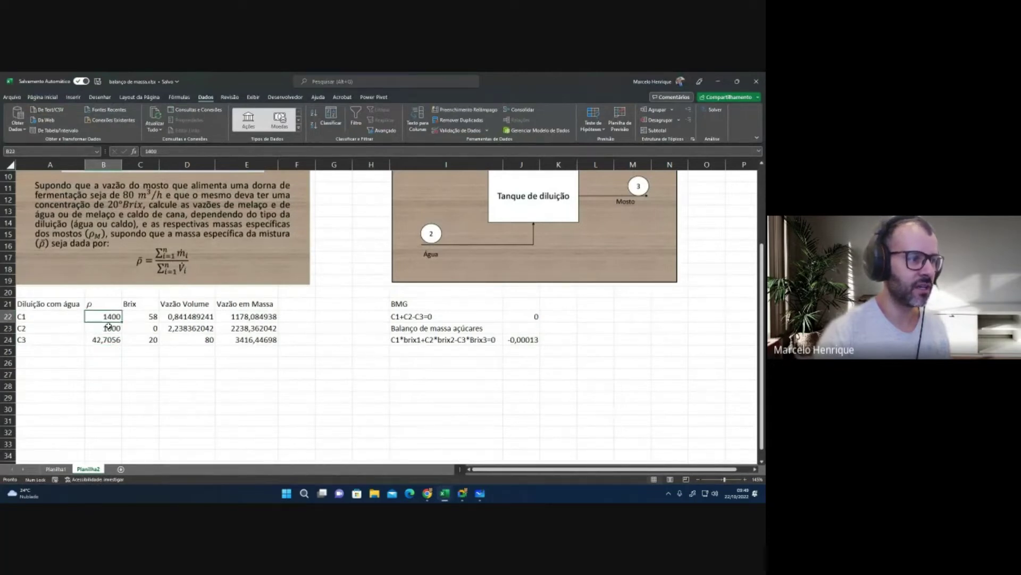
click(108, 328)
click(114, 343)
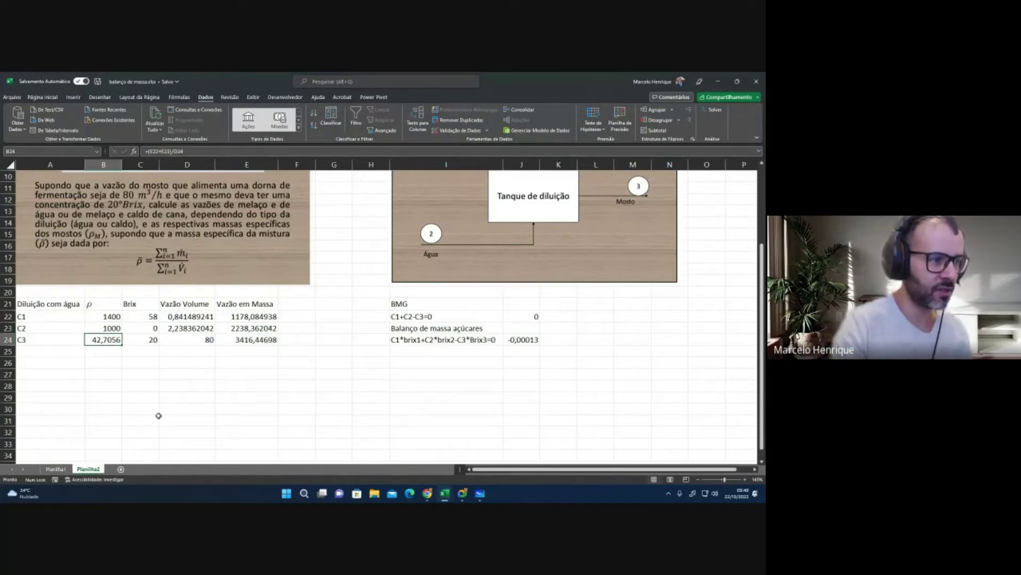
Step: Rewrite the C3 density formula in B24 as =(B22*D22+B23*D23)/D24
key(Delete)
text(=()
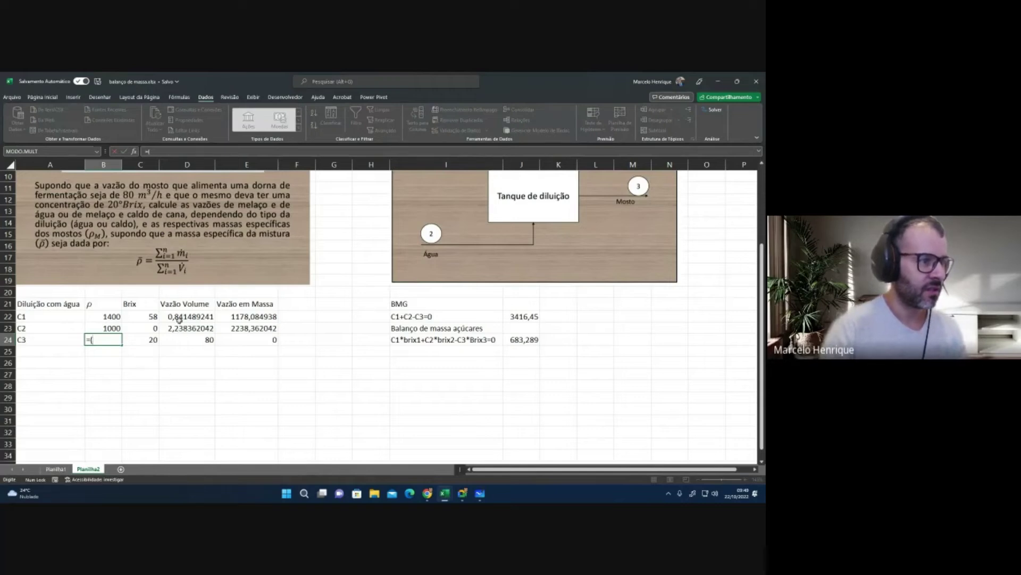
click(105, 317)
text(*)
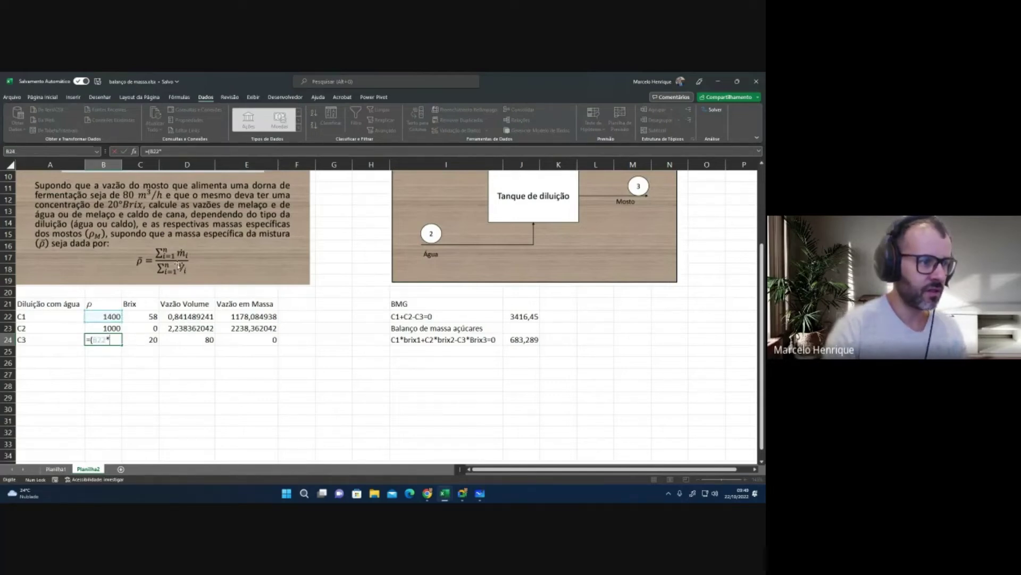
click(198, 314)
text(+)
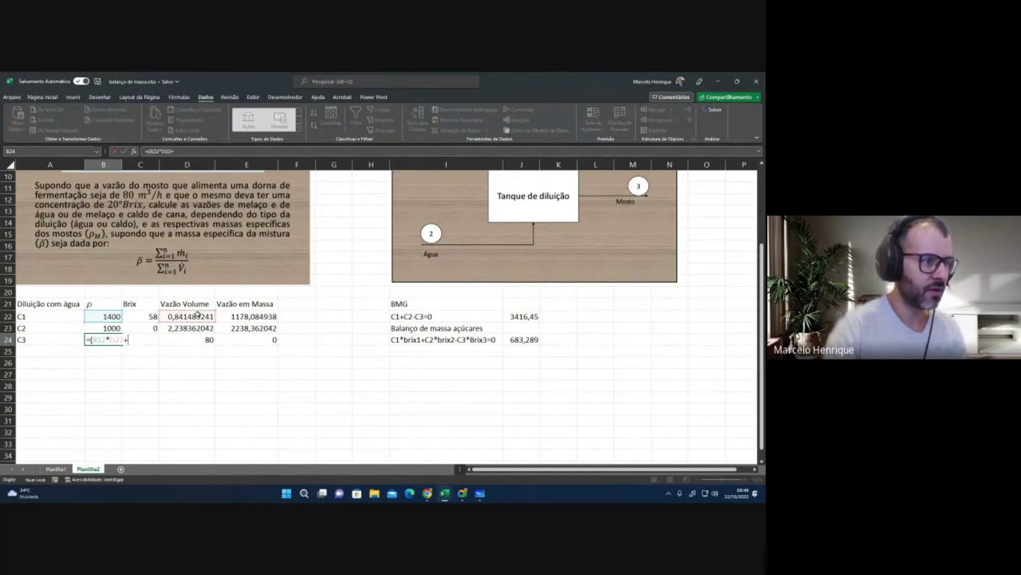
click(115, 328)
text(*)
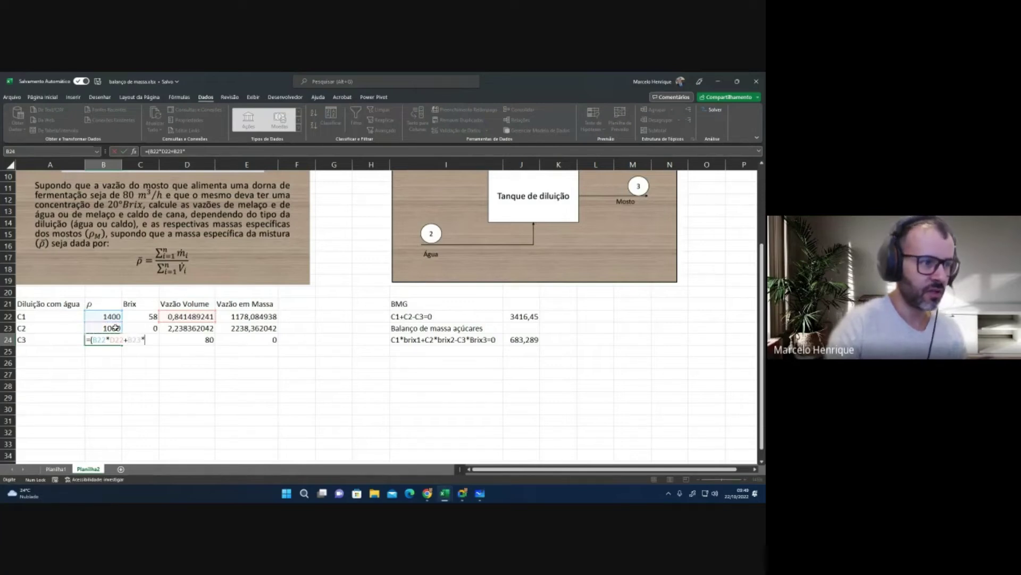
click(183, 328)
text()/)
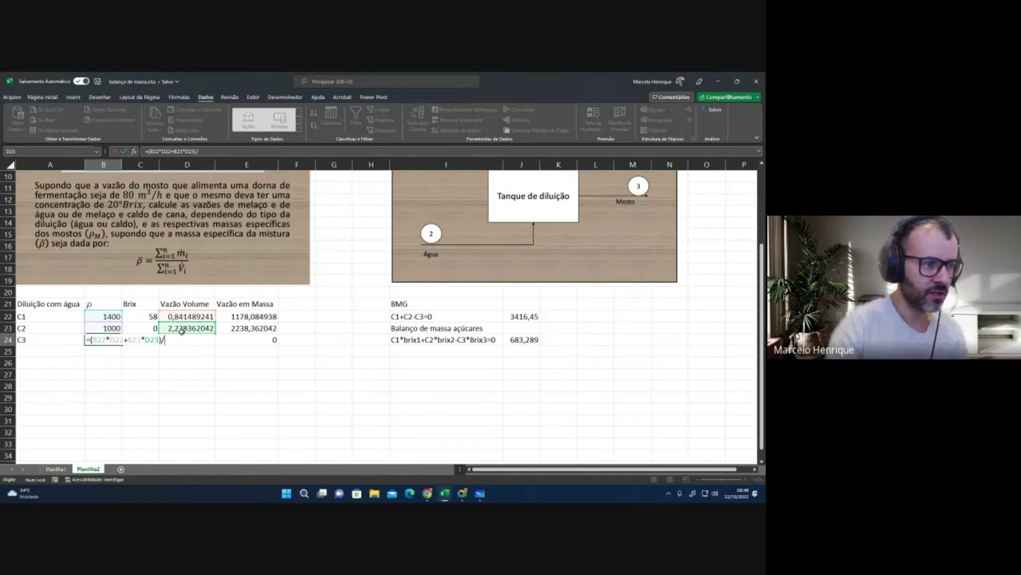
key(Right)
key(Right)
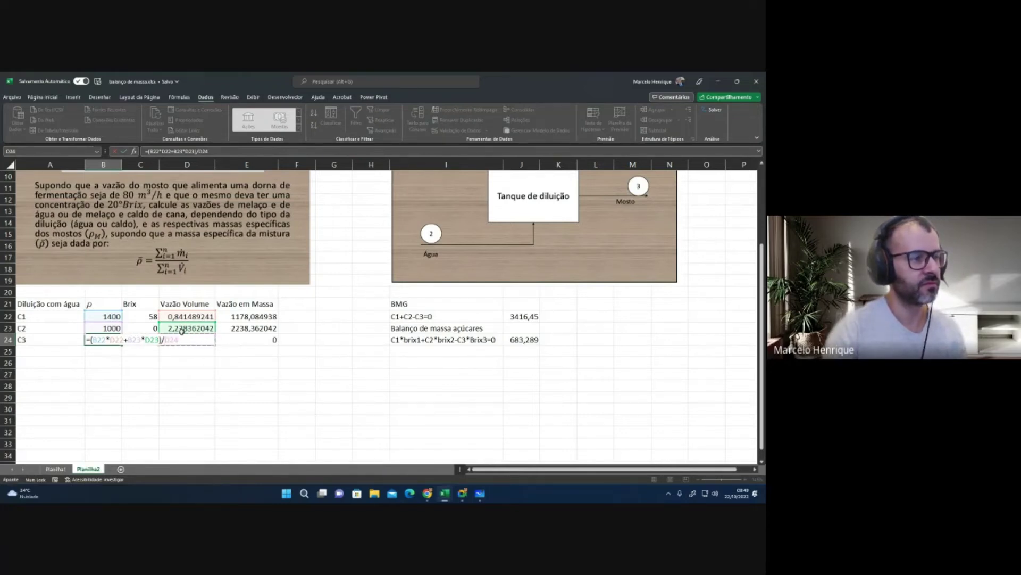
key(Return)
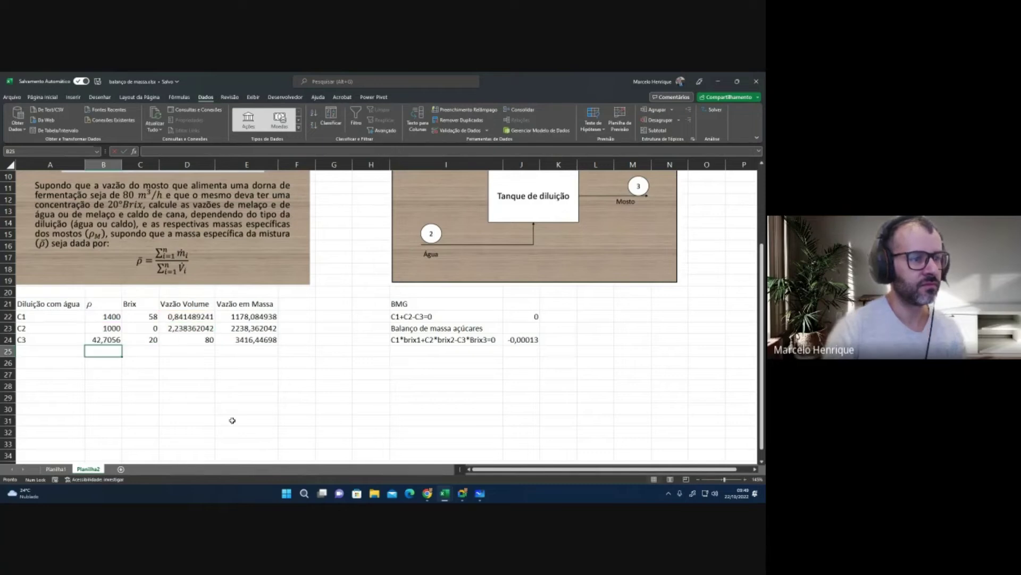
Step: Run Solver again with J22 set to 0 by changing D22 and D23, and keep the solution
click(371, 374)
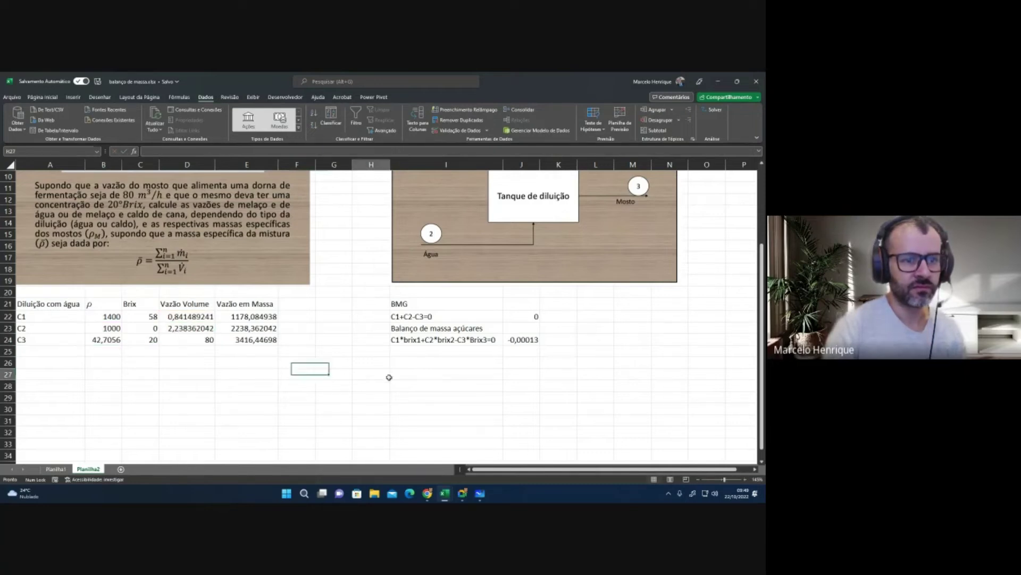
click(709, 113)
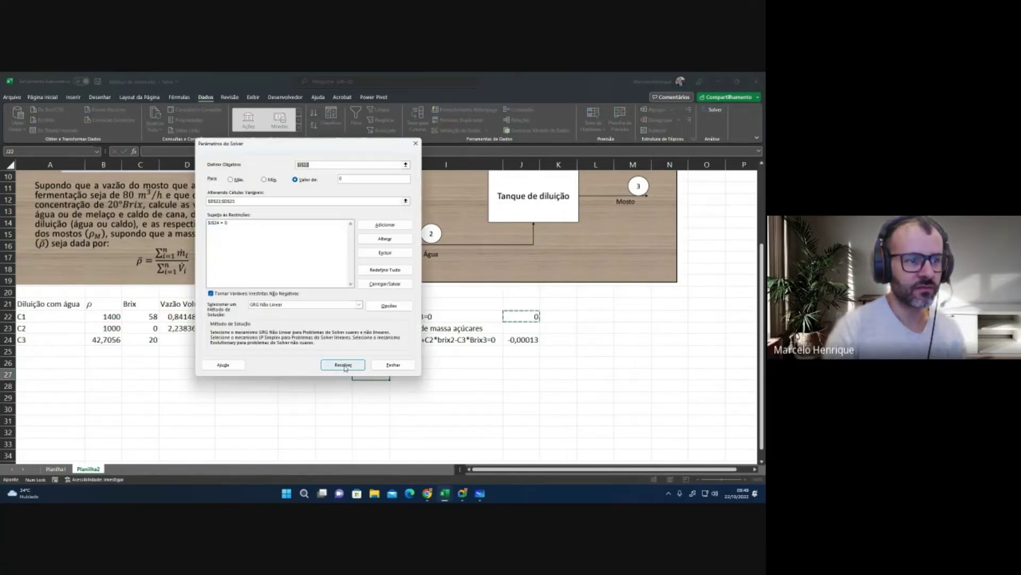
click(344, 365)
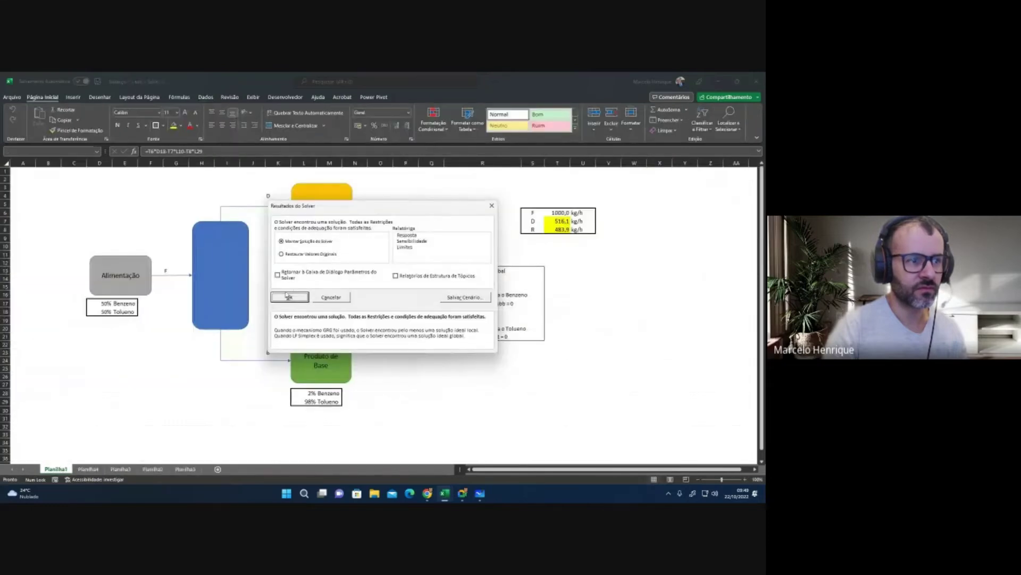
click(290, 297)
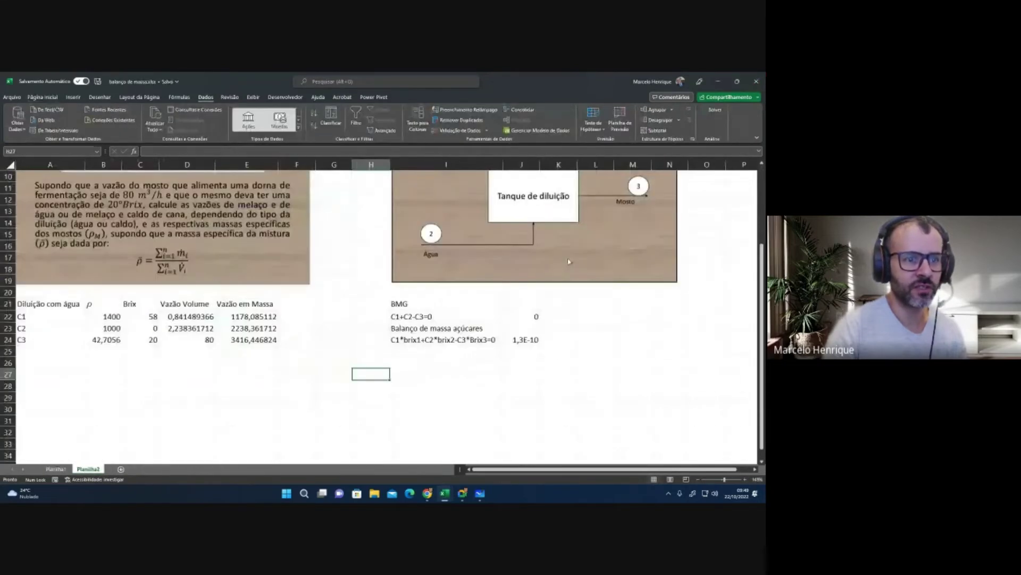
click(189, 384)
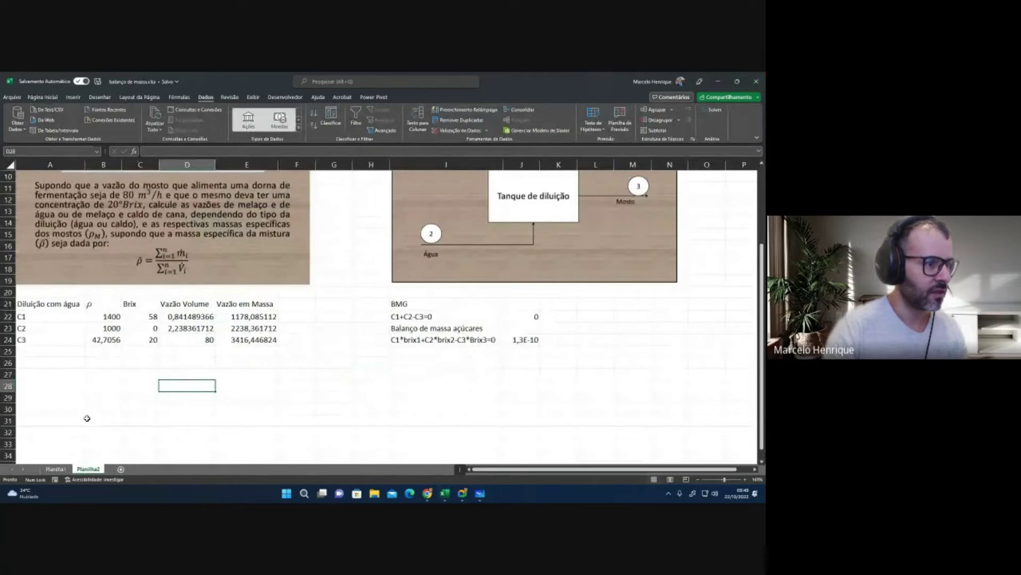
Step: Compare the C3 density formula in B24 with the one in N24 of the water dilution table on Planilha1
click(89, 341)
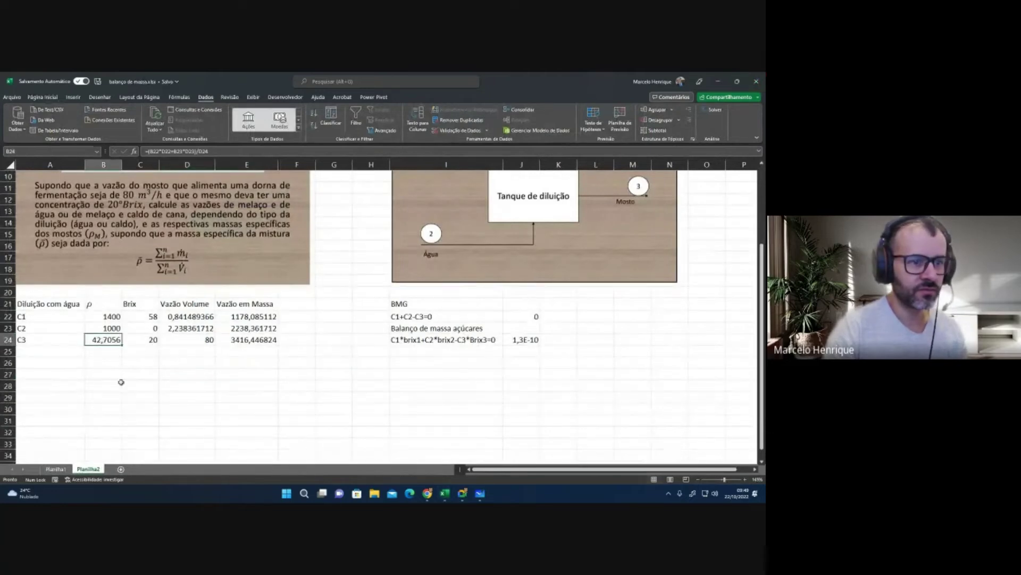
click(59, 470)
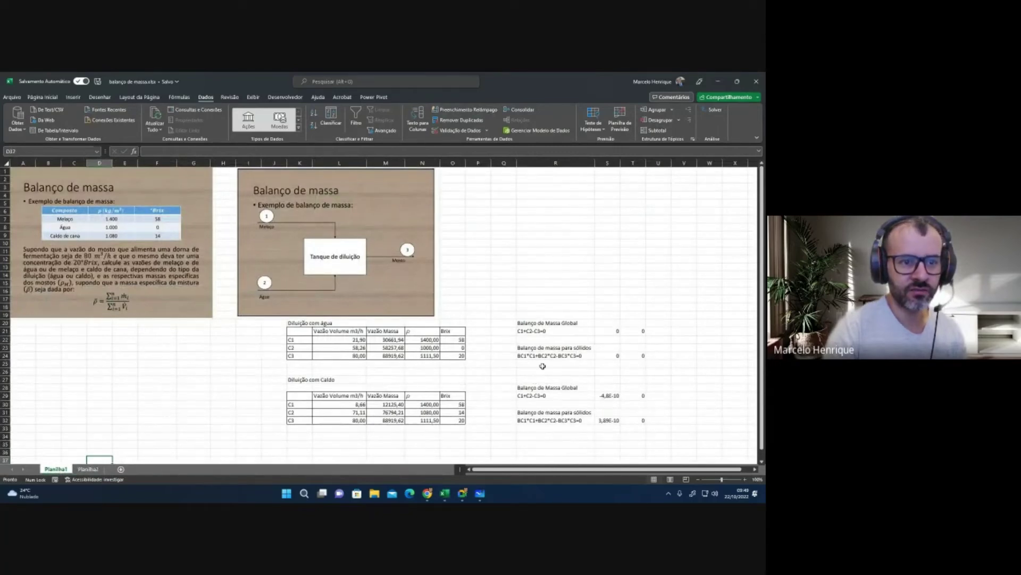
click(419, 355)
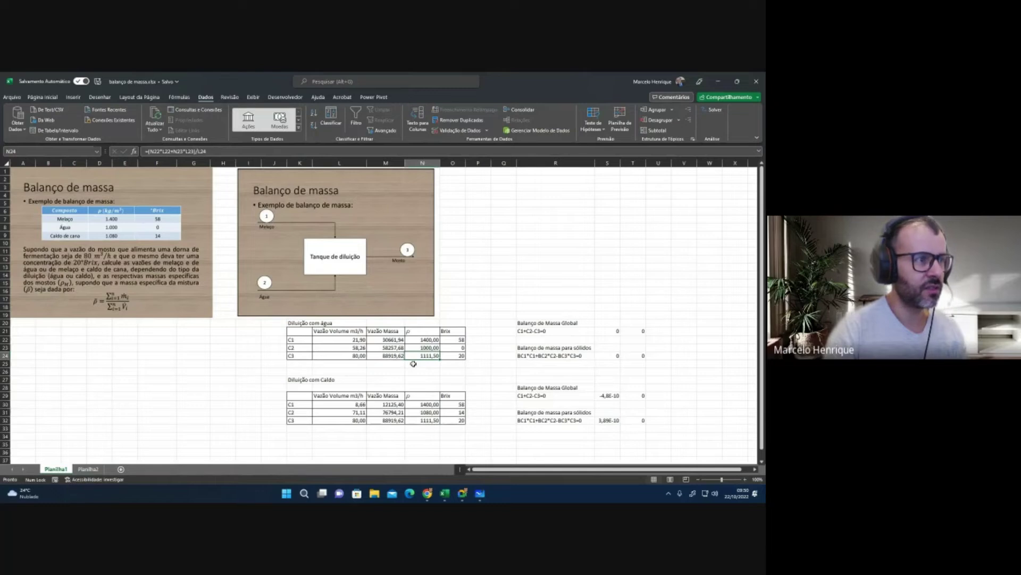
click(299, 151)
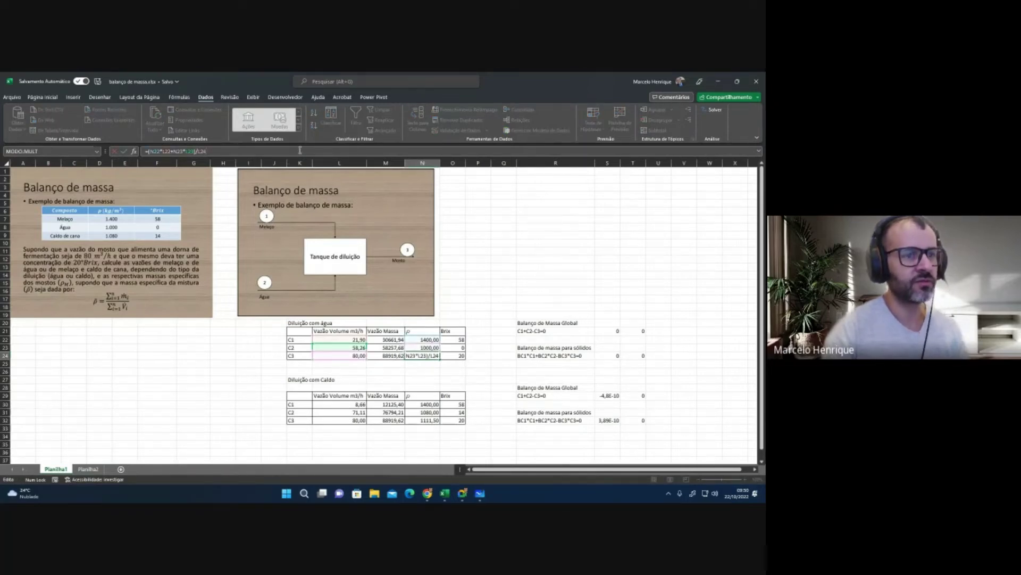
Step: Examine the volume flow, mass flow and density cells of the water dilution table on Planilha1
key(Escape)
click(392, 339)
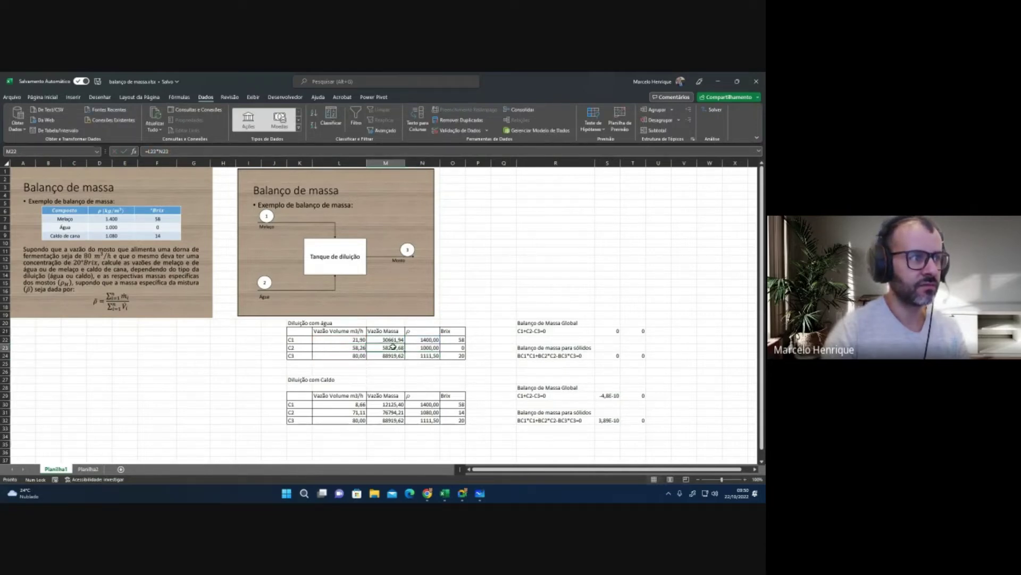
click(393, 356)
click(343, 349)
click(346, 333)
click(349, 355)
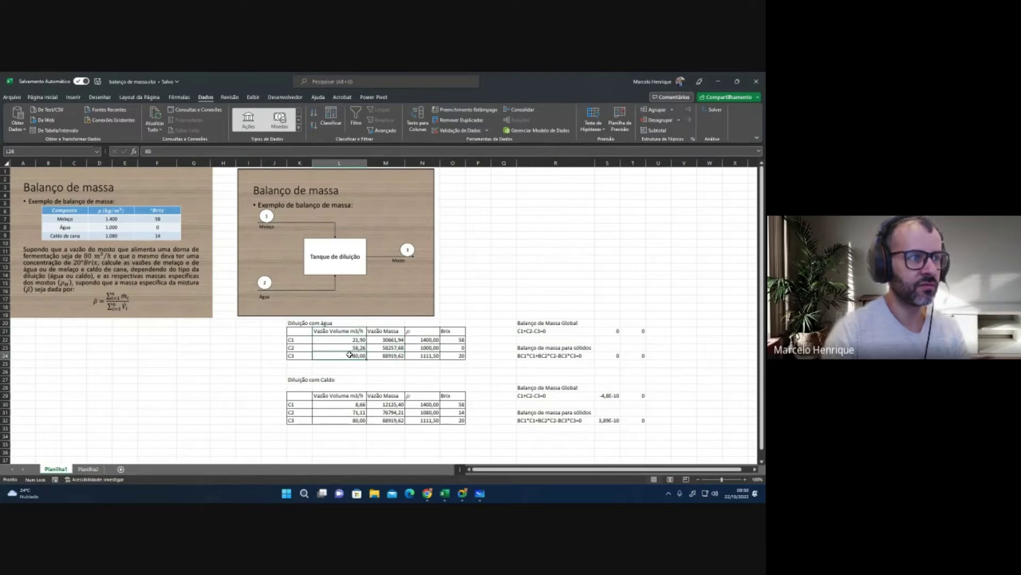
click(394, 356)
click(421, 354)
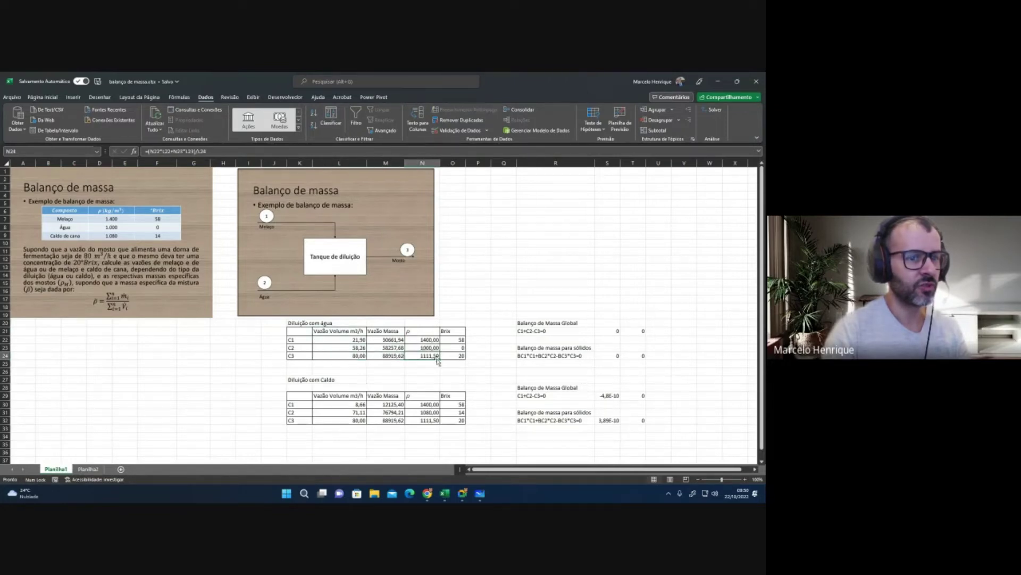
Step: Format the volume and mass flow values in D22:E24 of Planilha2 with two decimal places
click(88, 468)
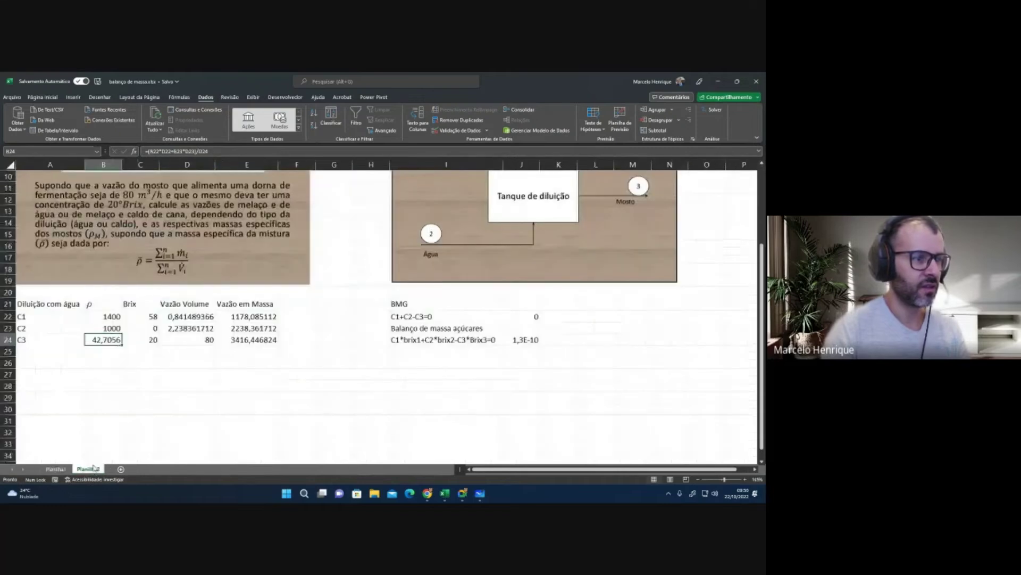
drag(189, 318, 277, 343)
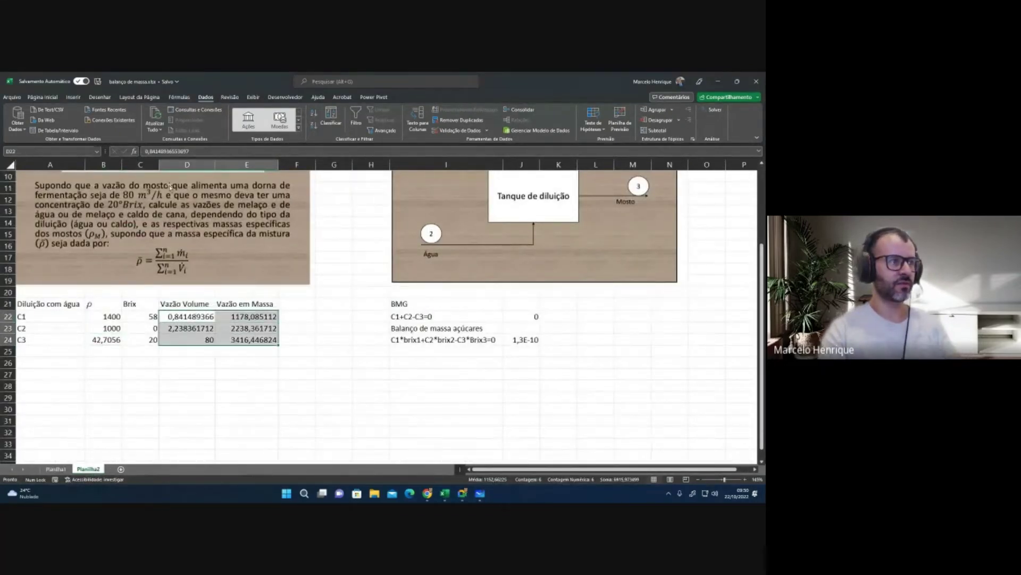
click(42, 97)
click(408, 126)
click(408, 126)
click(408, 126)
click(408, 126)
click(409, 126)
click(408, 126)
click(408, 126)
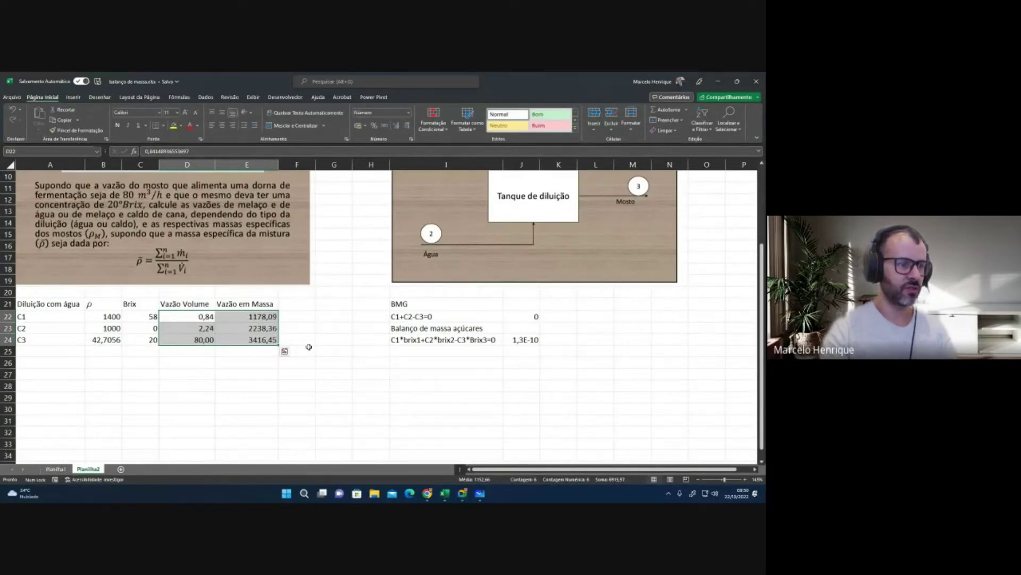
click(301, 359)
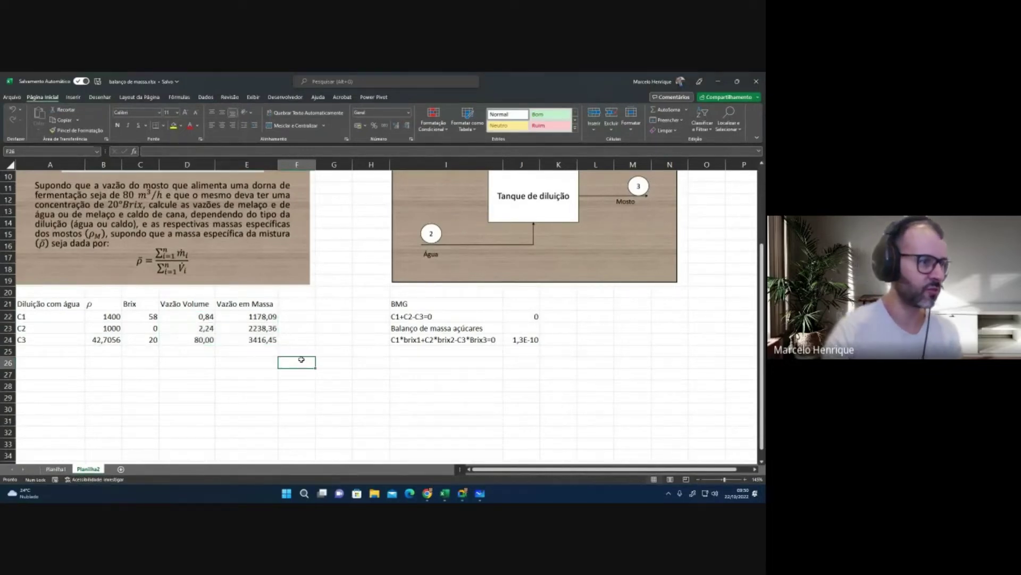
Step: Set the volume flows of C1 and C2 in D22 and D23 to 25 each
click(201, 318)
text(25)
key(Return)
text(25)
key(Return)
click(234, 407)
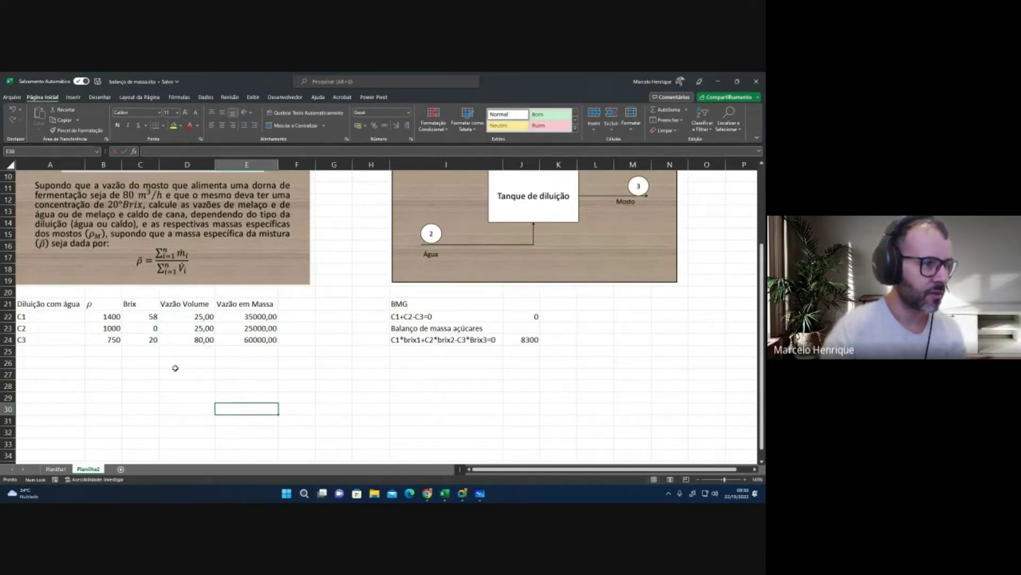
Step: Review the density cells B22:B24 and the volume flow cells D22:D24 of the water dilution table
click(112, 341)
click(111, 321)
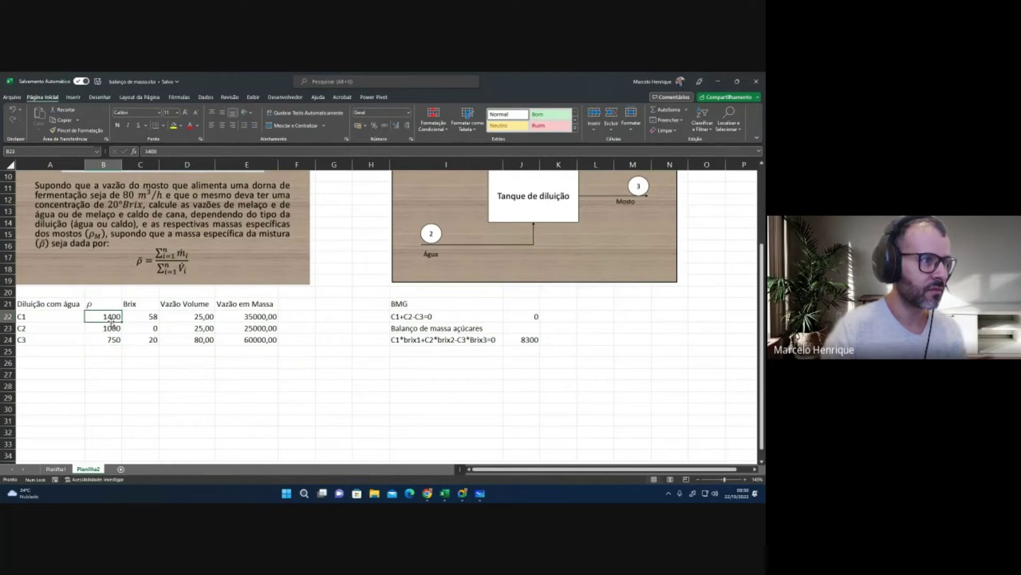
click(113, 326)
click(113, 341)
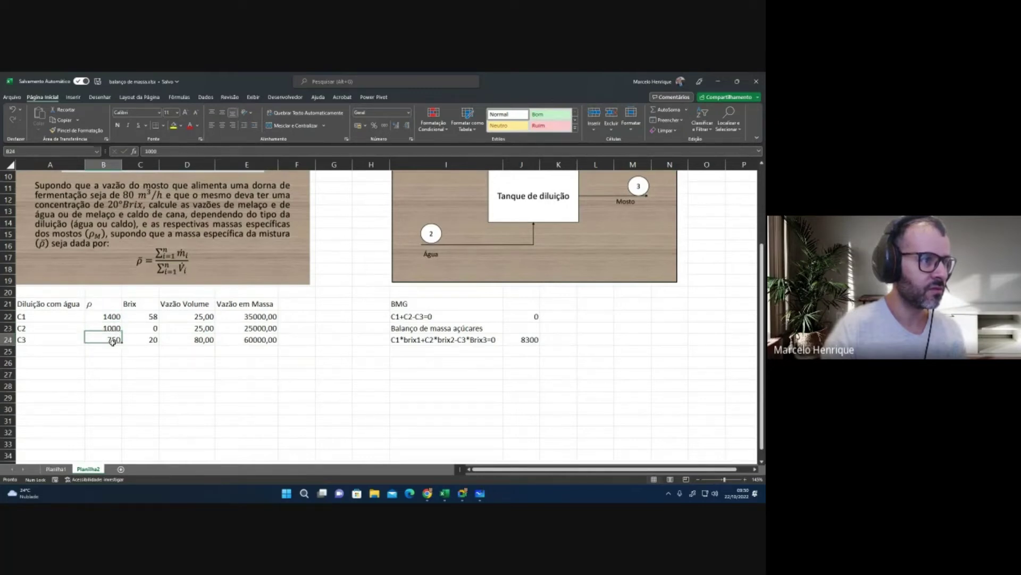
click(194, 324)
click(196, 317)
click(201, 339)
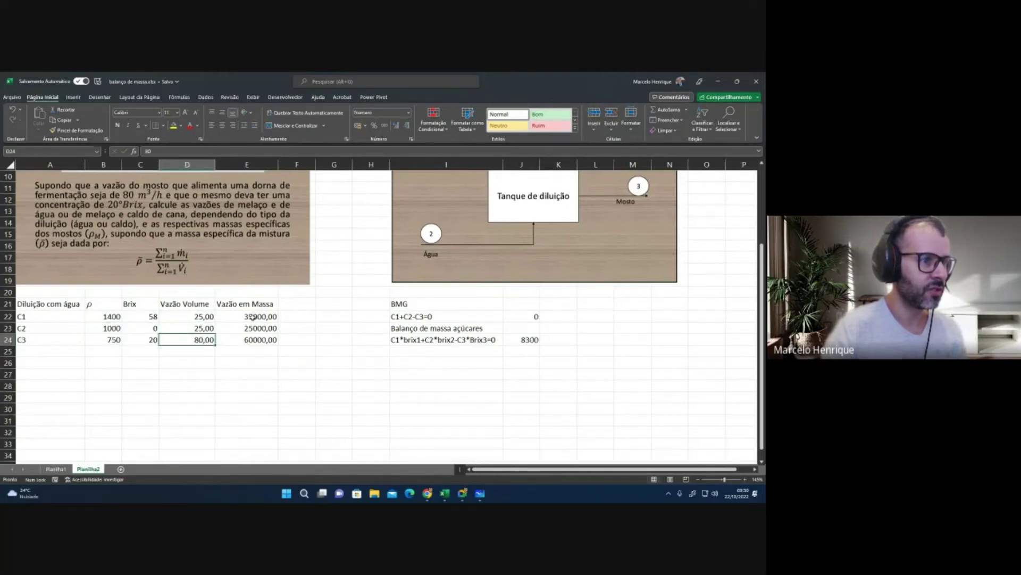
Step: Check the mass flow formulas of C1, C2 and C3 in E22:E24
click(255, 316)
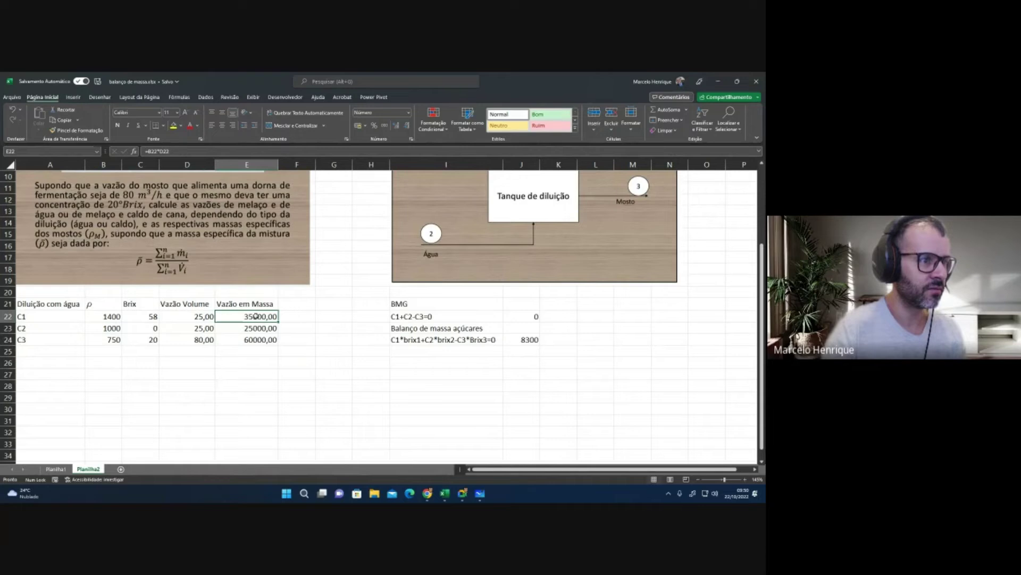
click(268, 152)
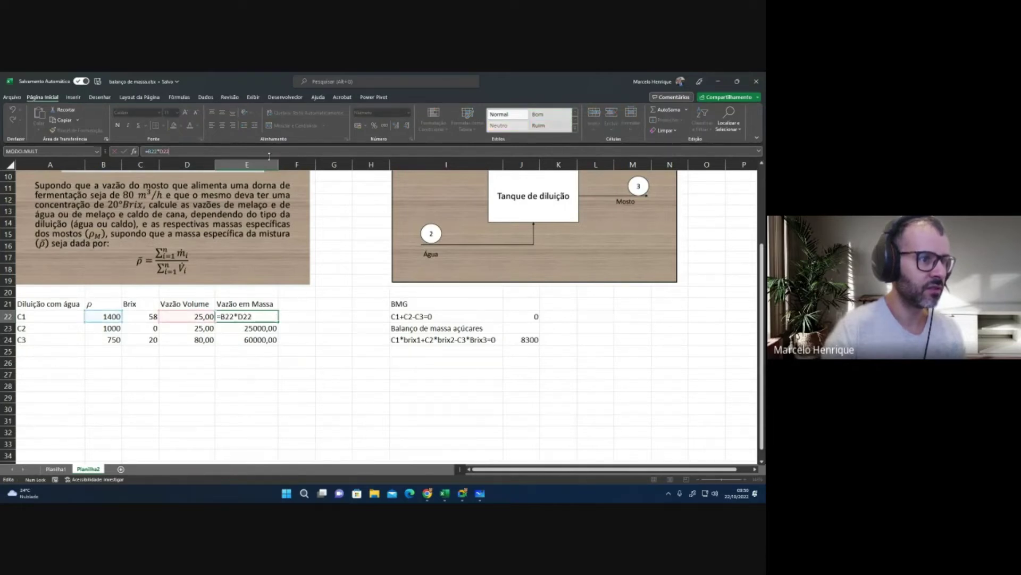
key(Return)
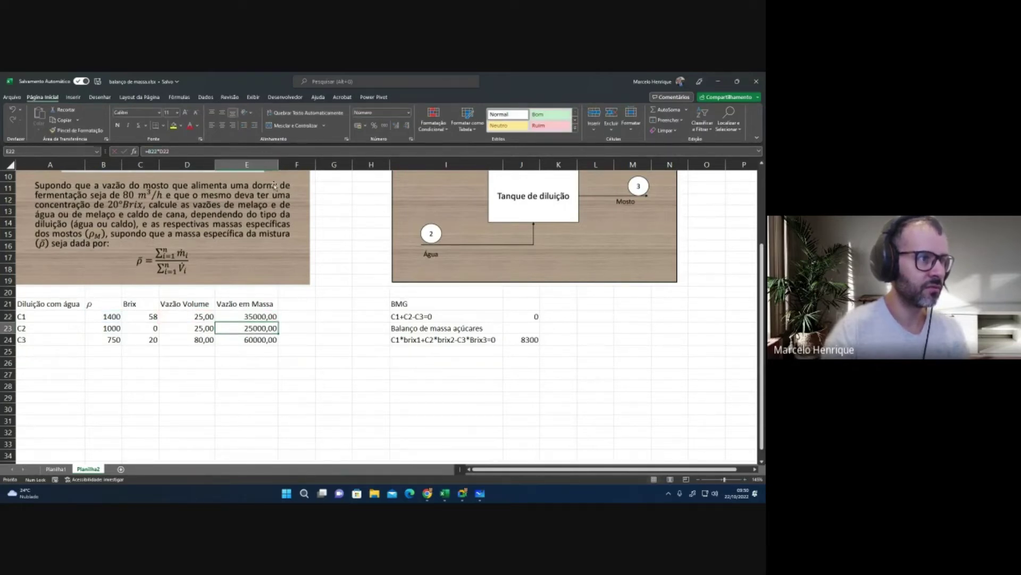
key(Down)
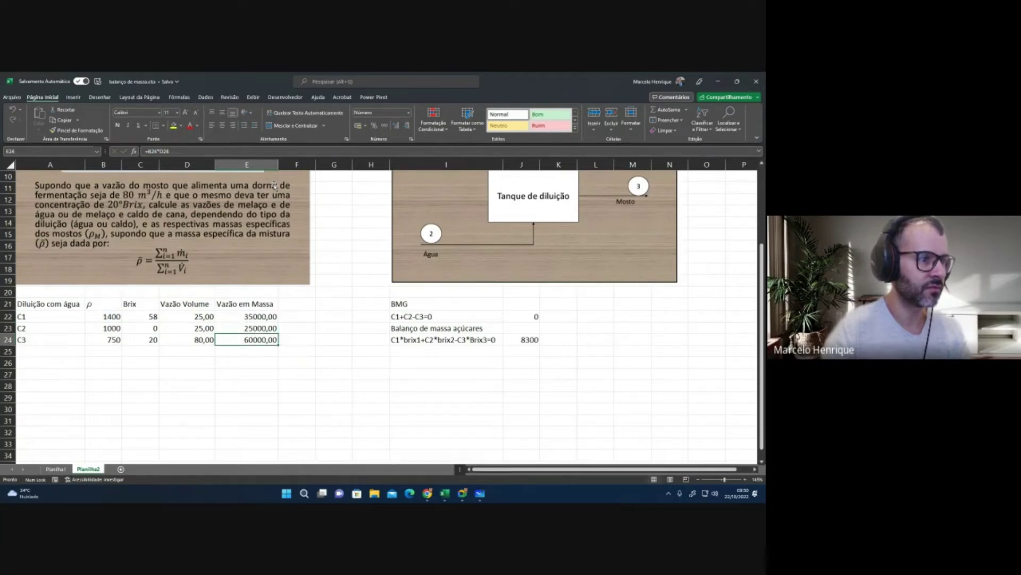
click(278, 152)
key(Escape)
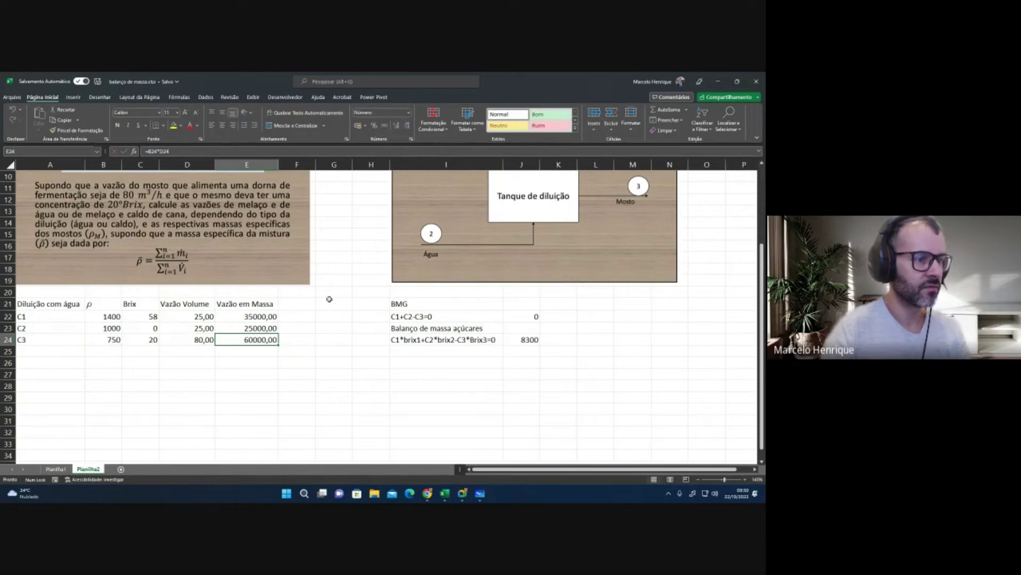
click(354, 362)
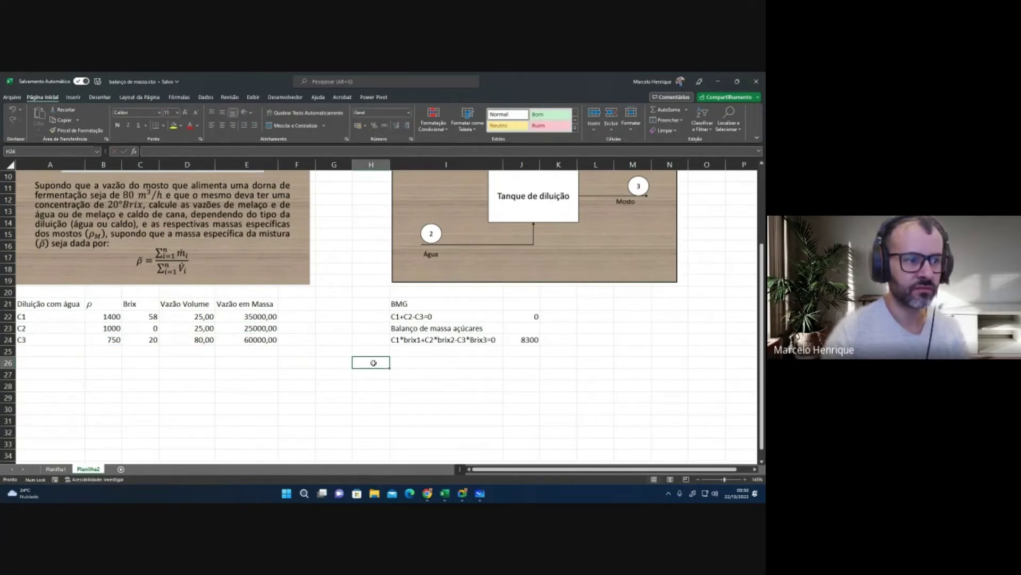
click(265, 342)
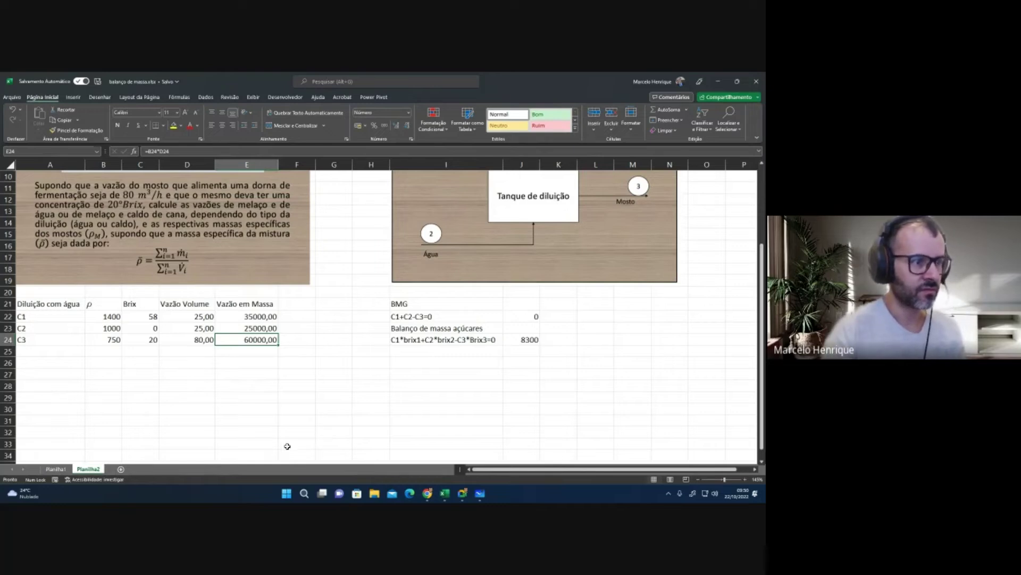
text(=)
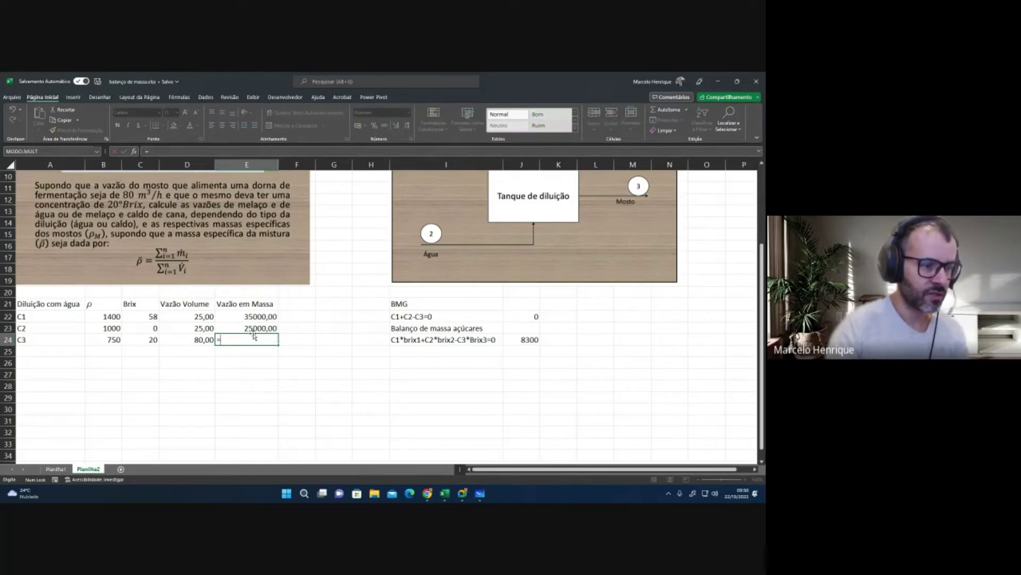
key(BackSpace)
key(Return)
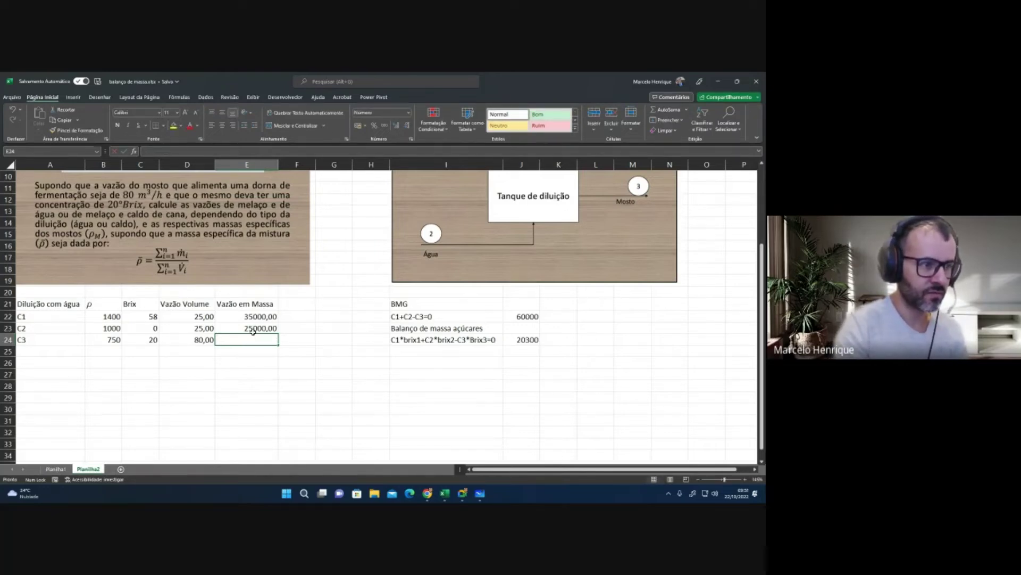
key(ctrl+z)
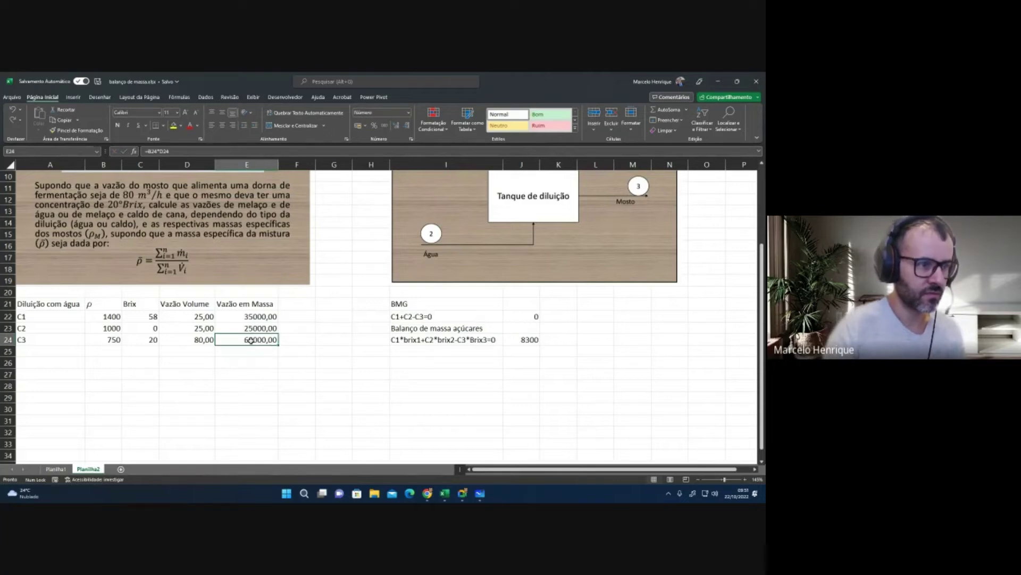
Step: Inspect the C3 mass flow formula in E24 and the two balance formulas in J22 and J24
double_click(251, 341)
key(Return)
click(323, 356)
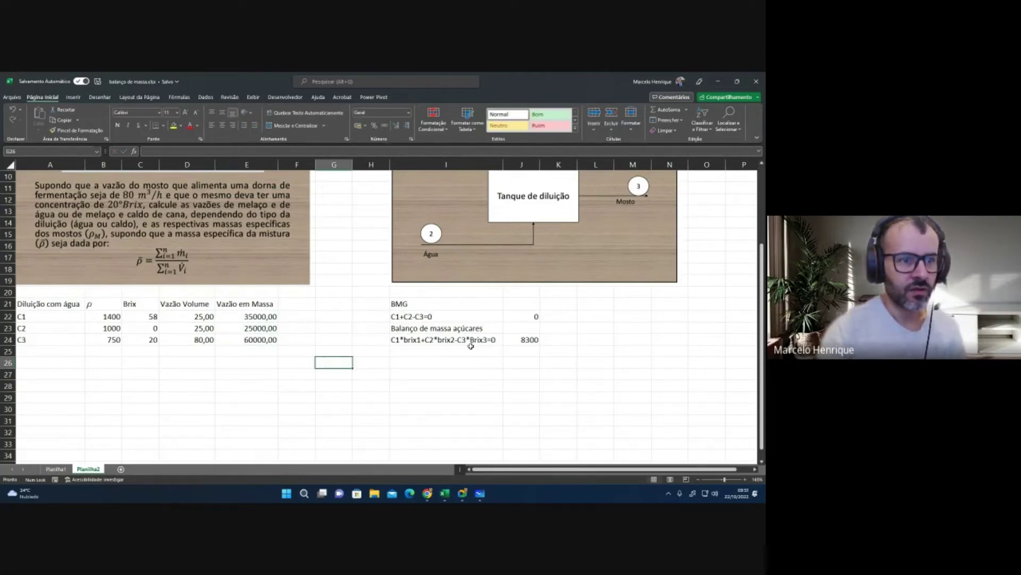
click(520, 320)
click(522, 339)
click(512, 375)
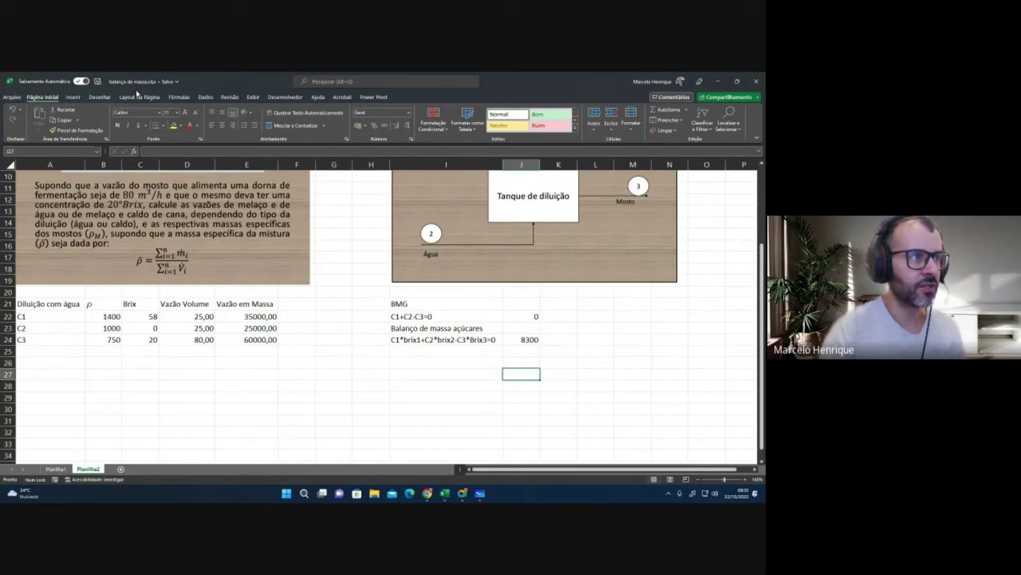
Step: Run Solver with objective J22 at value 0, variable cells D22:D23 and constraint J24 = 0, and keep the solution
click(205, 97)
click(712, 109)
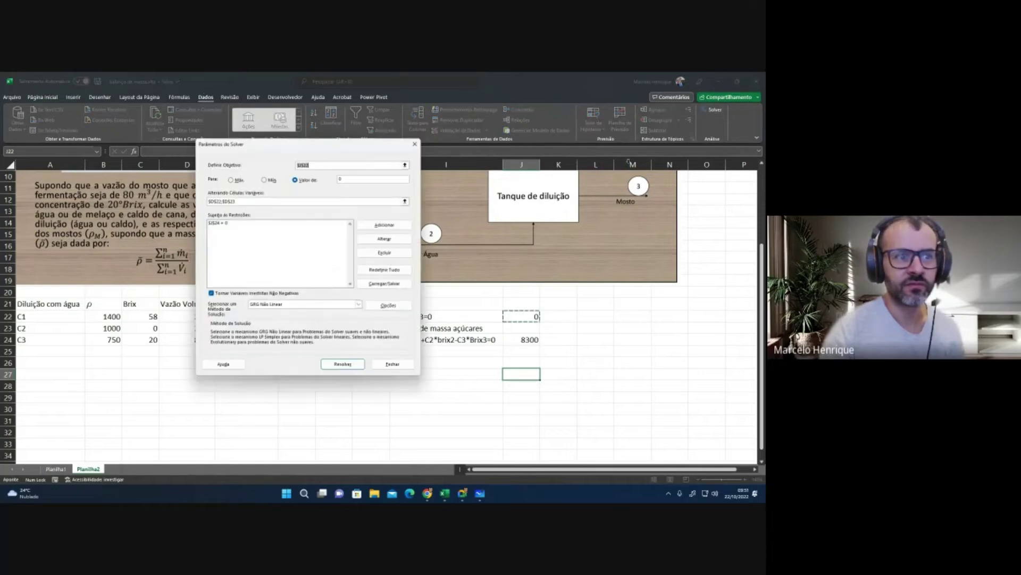
click(231, 222)
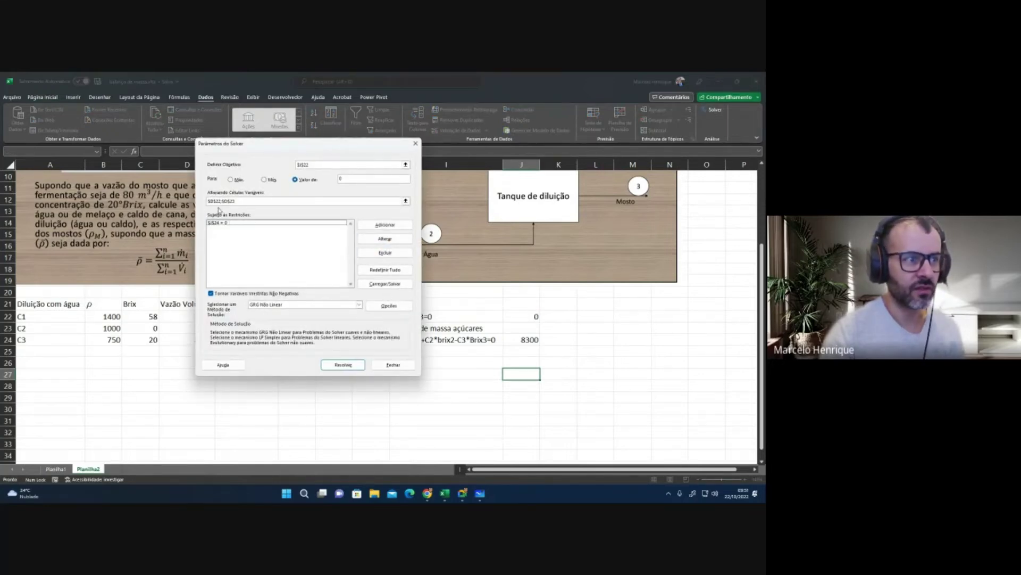
drag(306, 151, 429, 180)
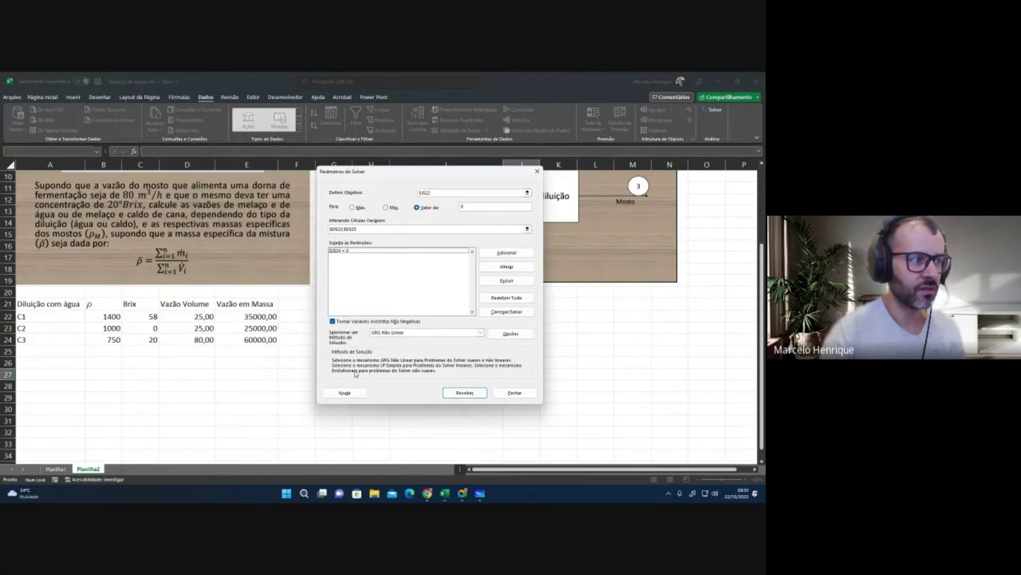
click(462, 392)
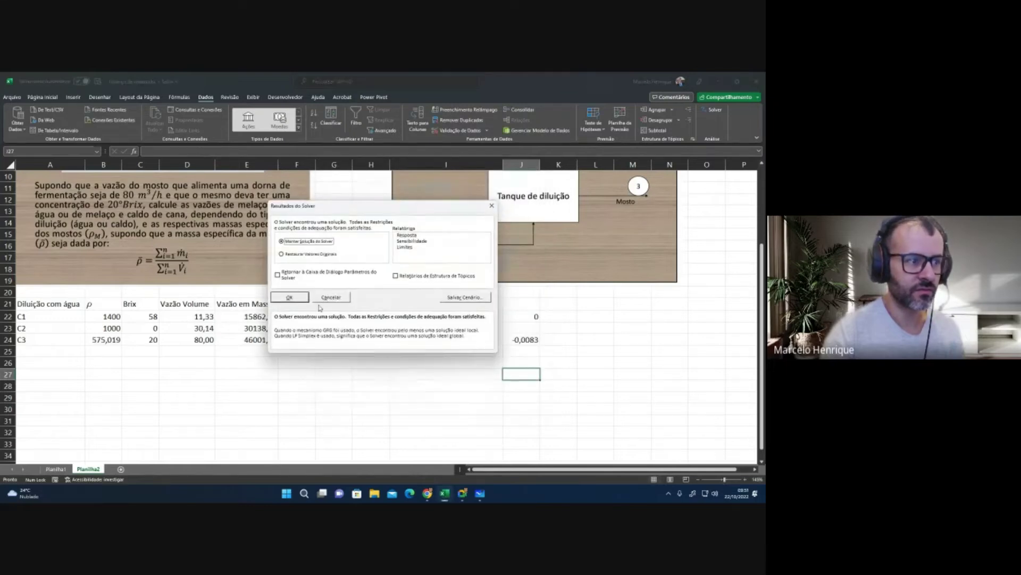
click(289, 297)
Step: Clear the sugar mass balance formula in J24
click(413, 341)
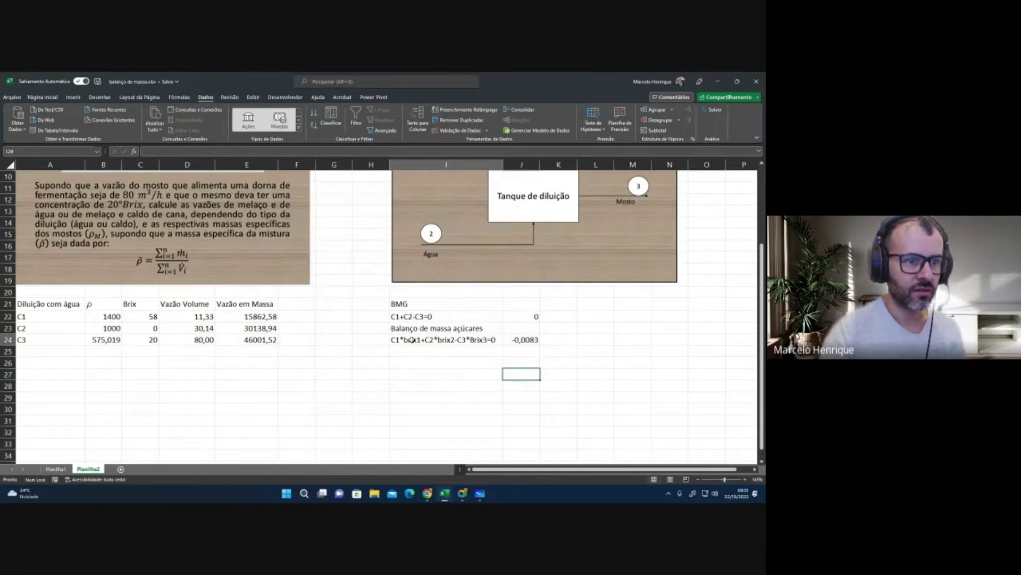
click(520, 341)
key(Delete)
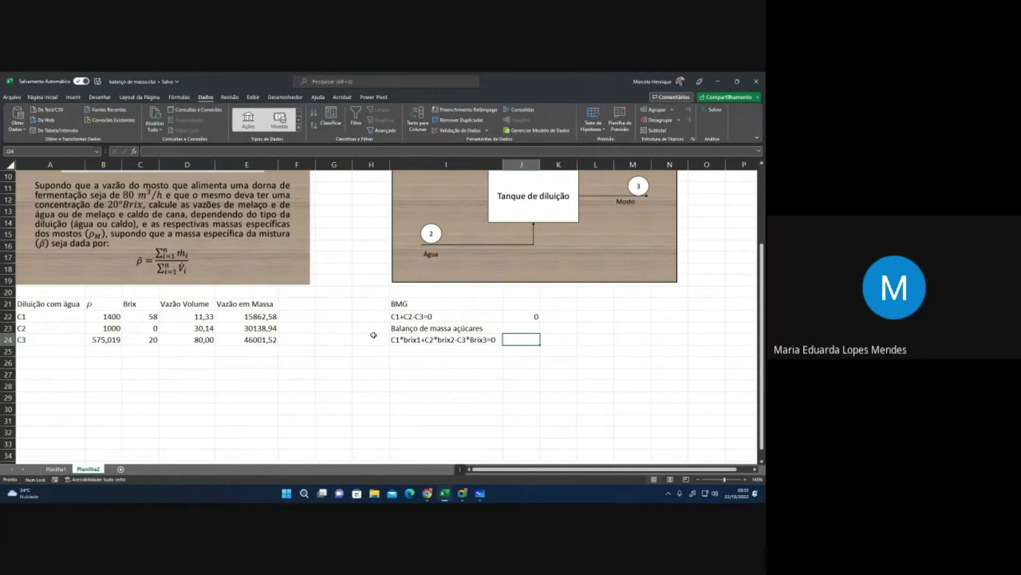
text(=)
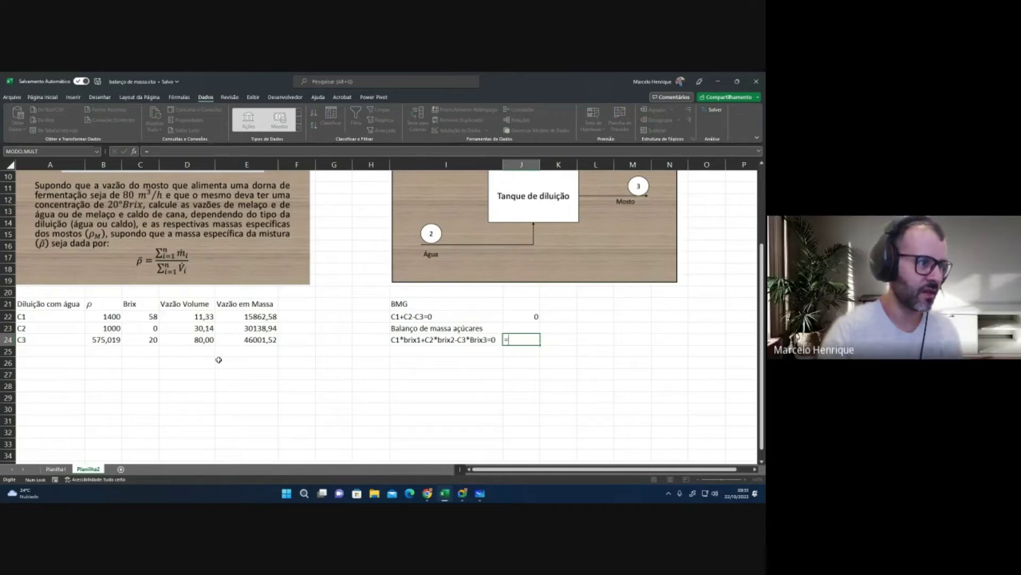
key(Escape)
Step: Try to create names from the selection for the mass flows E22:E24 using the labels in A22:A24
drag(243, 316, 247, 341)
ctrl+drag(75, 316, 77, 341)
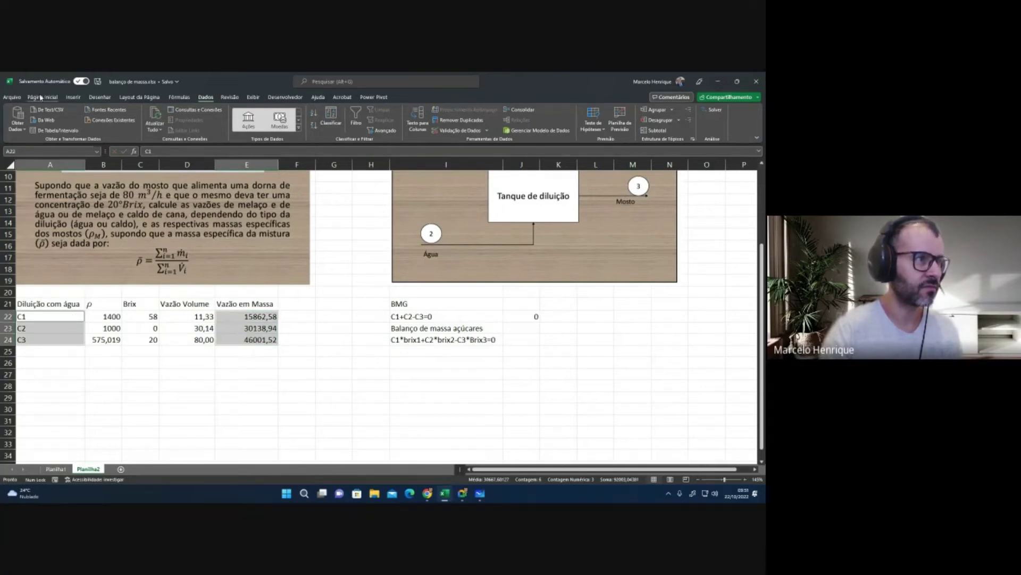
click(179, 98)
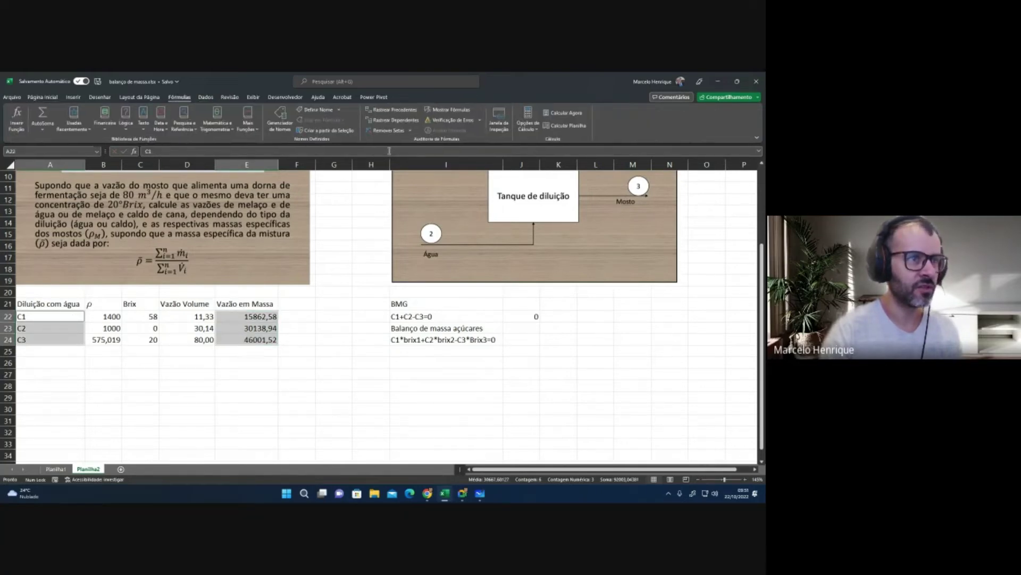
click(330, 130)
click(408, 283)
click(433, 311)
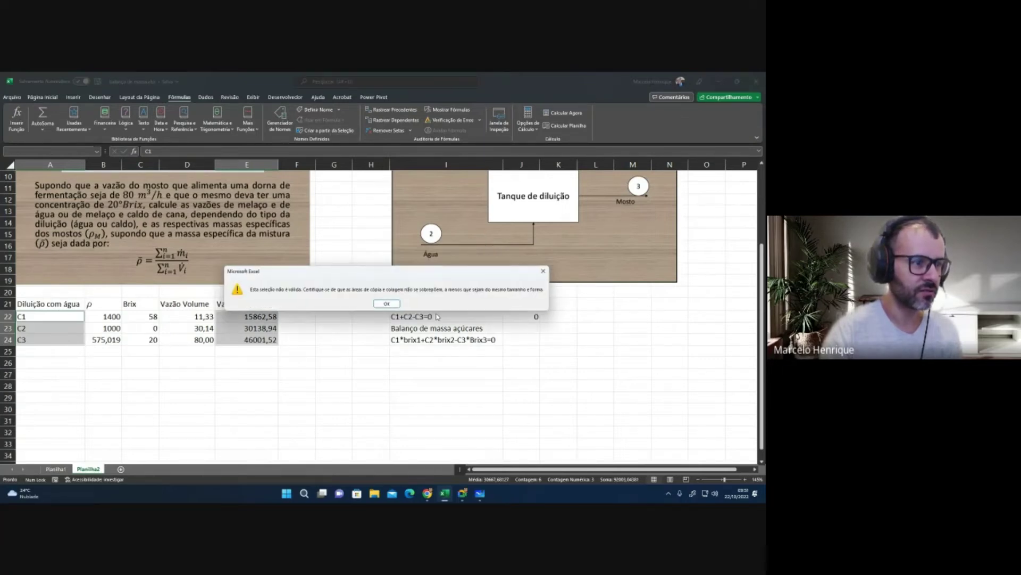
click(386, 302)
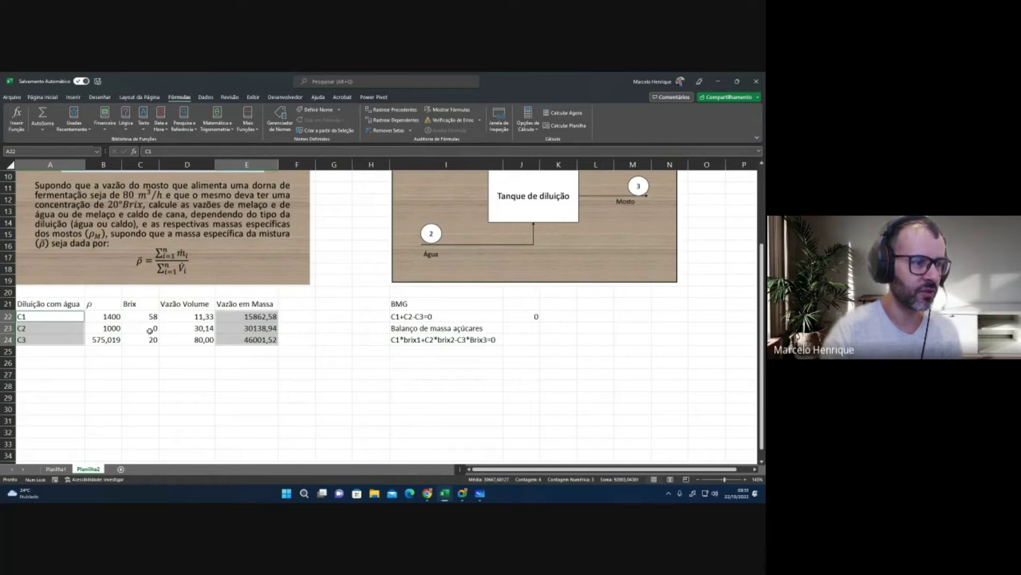
click(245, 374)
click(238, 322)
drag(239, 319, 246, 341)
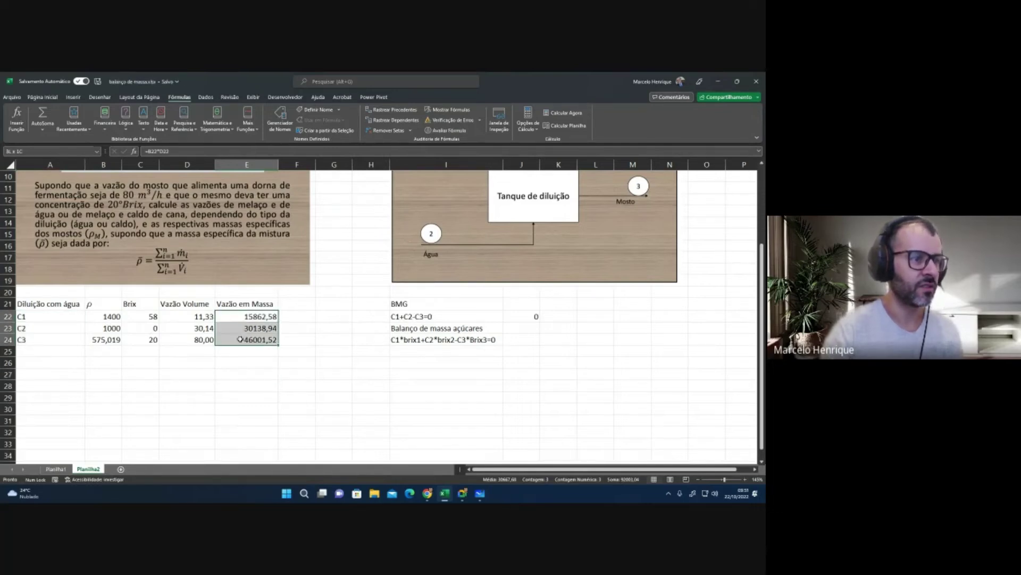
click(338, 110)
click(328, 230)
click(250, 317)
click(317, 110)
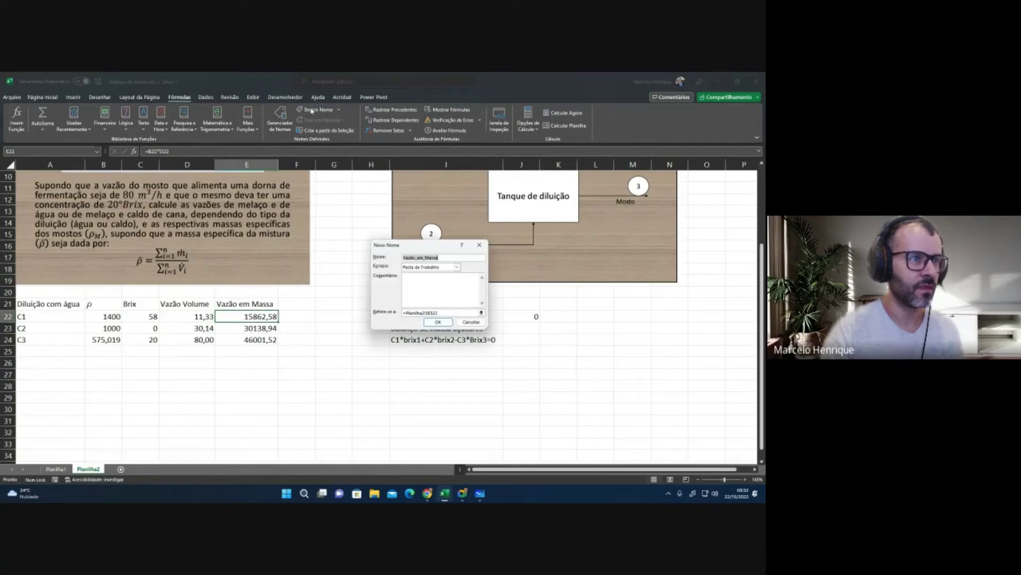
click(472, 322)
Step: Try to name the C1 mass flow cell E22 as C1
click(18, 151)
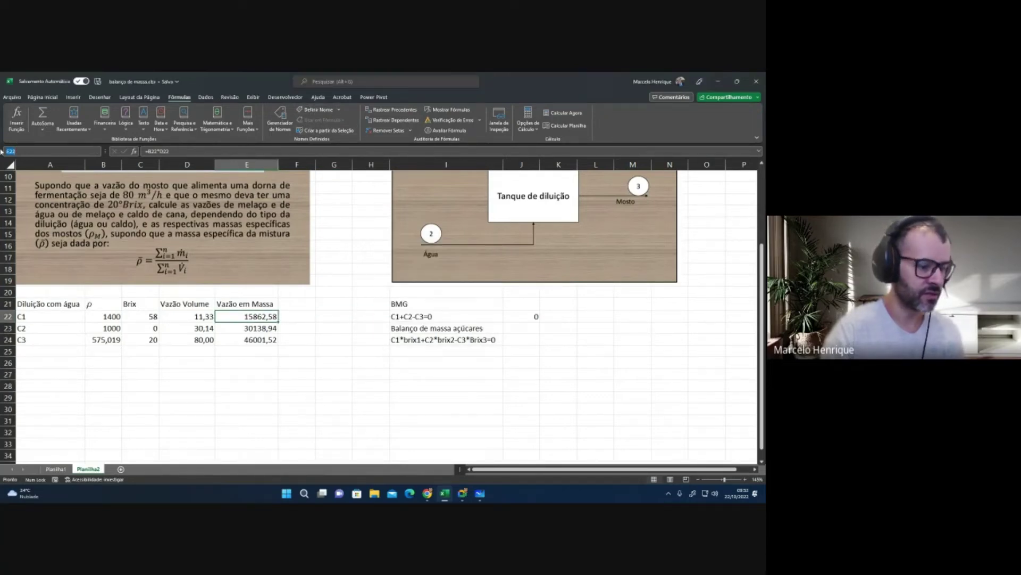
text(C1)
key(Return)
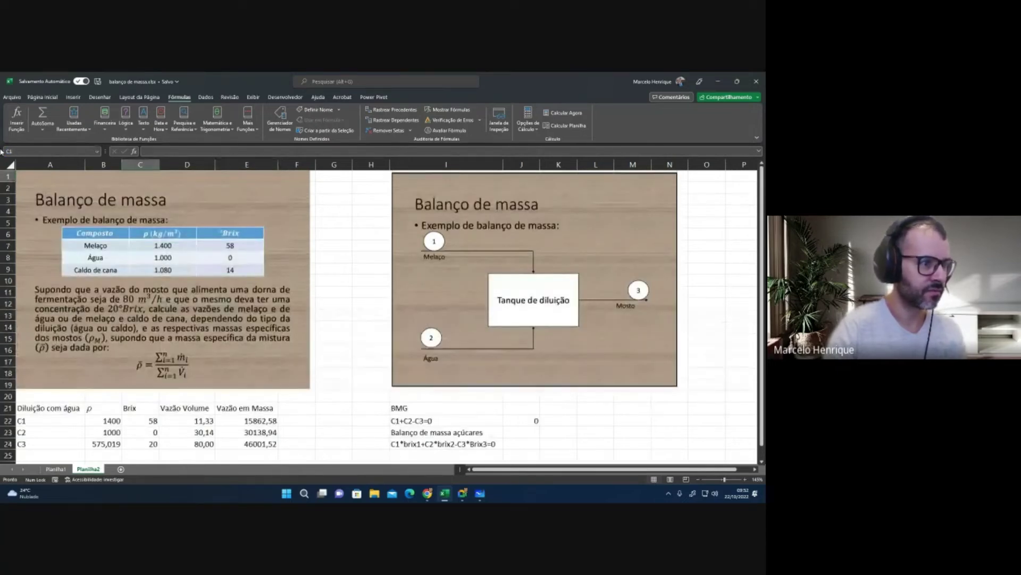
scroll(106, 298, down, 2)
click(228, 352)
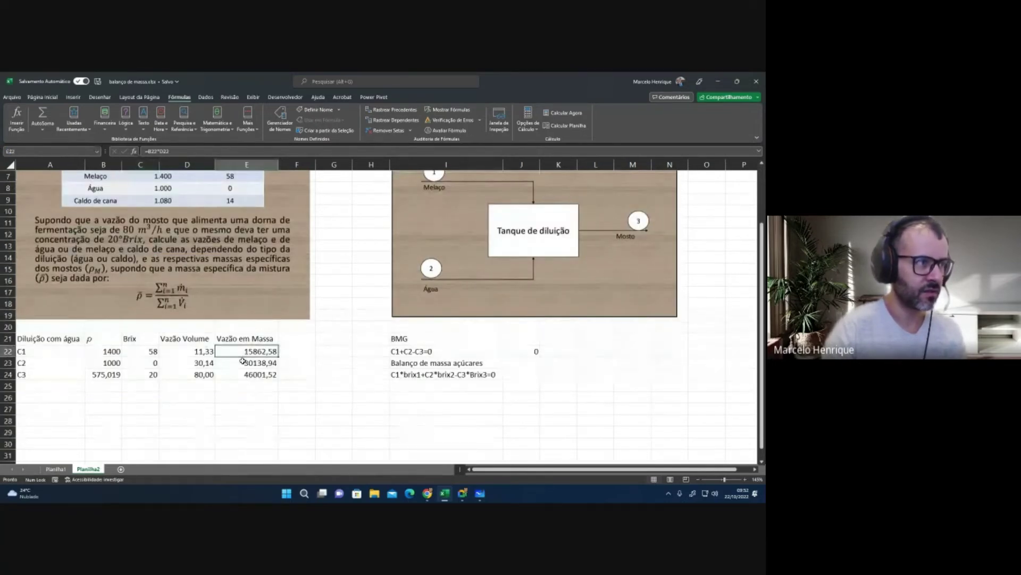
click(24, 152)
text(c1)
key(Return)
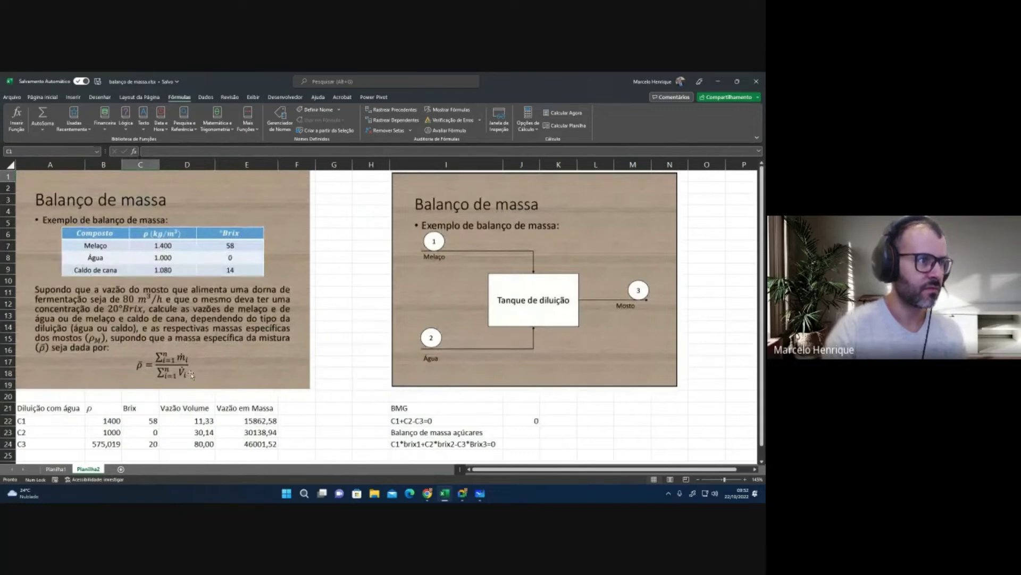
Step: Try to name the C1 mass flow cell E22 with an underscore suffix, as C1_
click(242, 422)
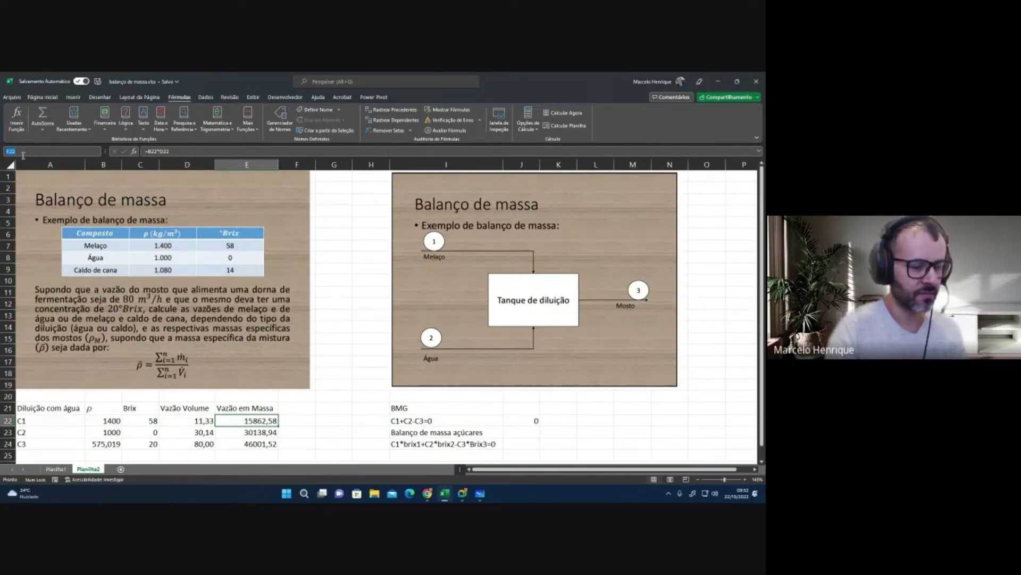
click(23, 156)
text(c1_)
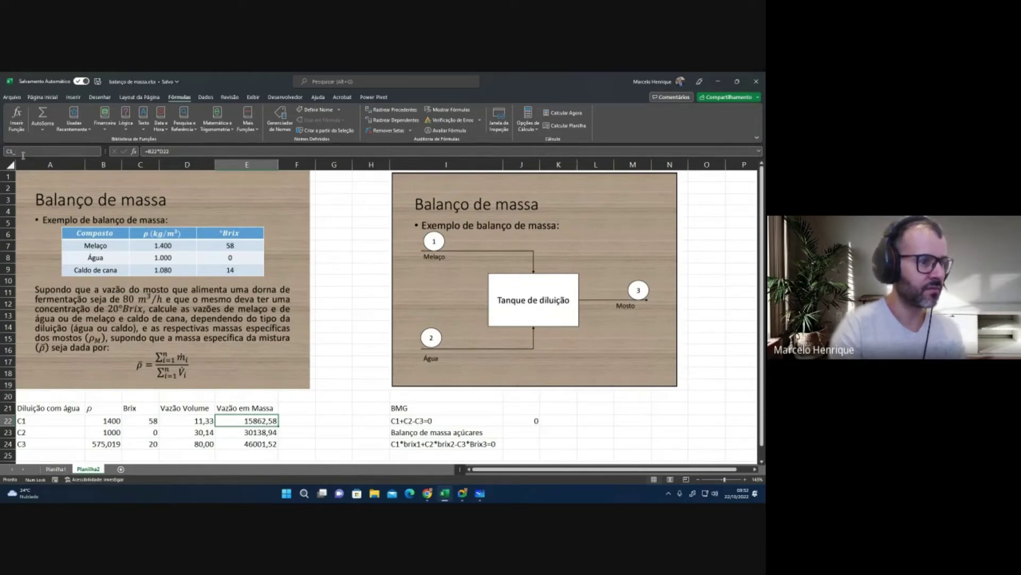
key(Return)
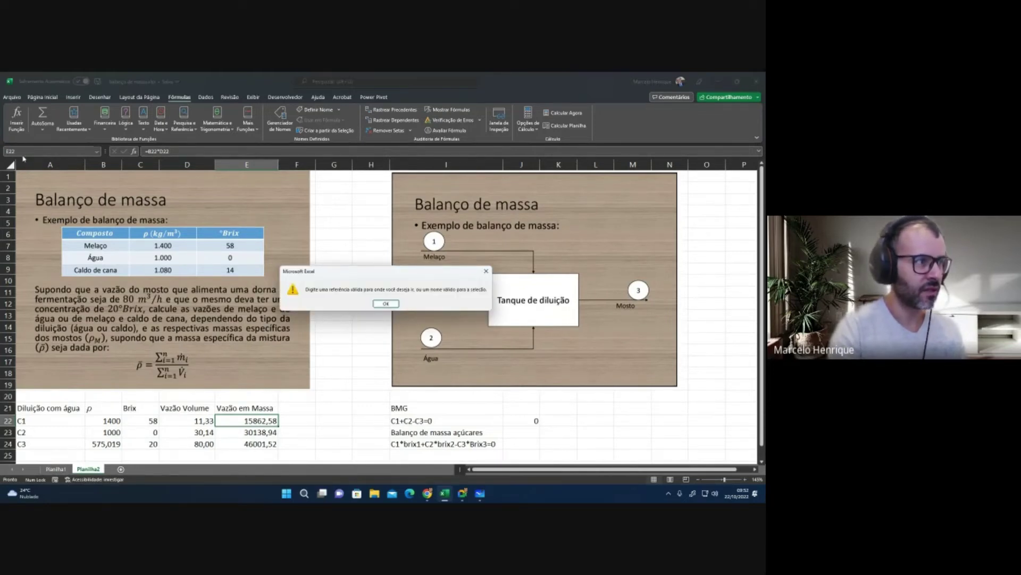
key(Return)
text(c)
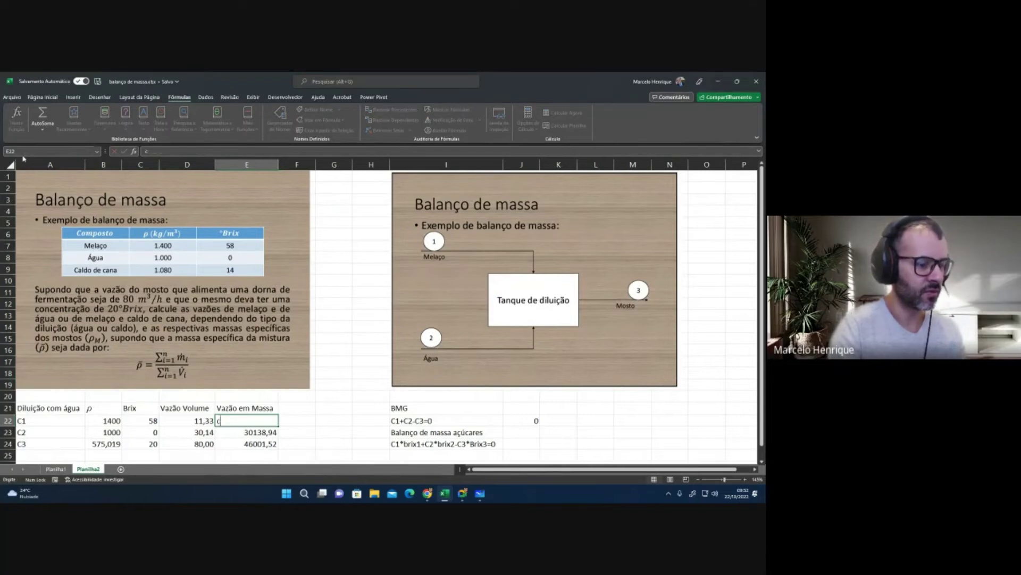
scroll(67, 203, down, 2)
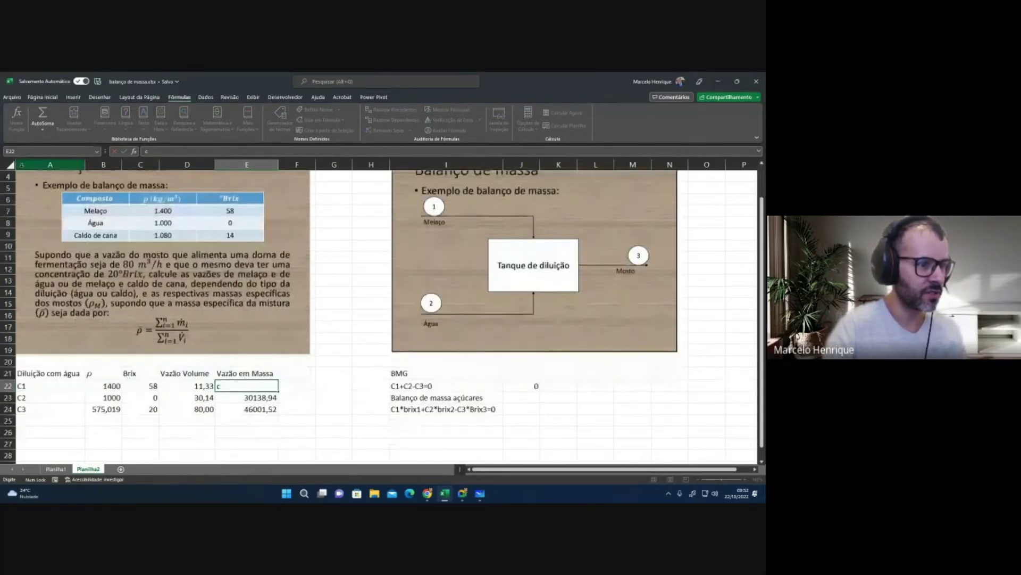
key(Escape)
click(6, 151)
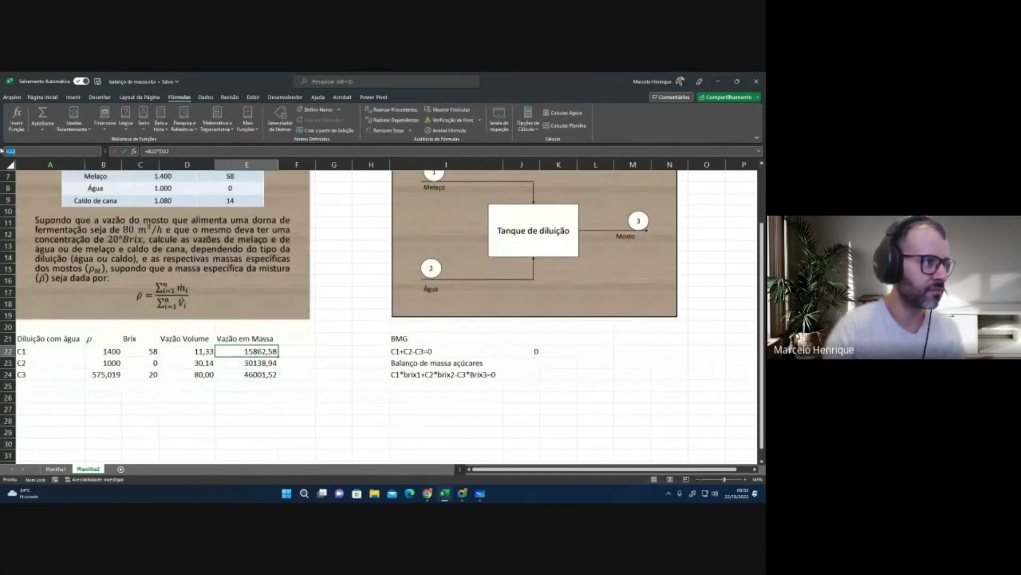
text(c)
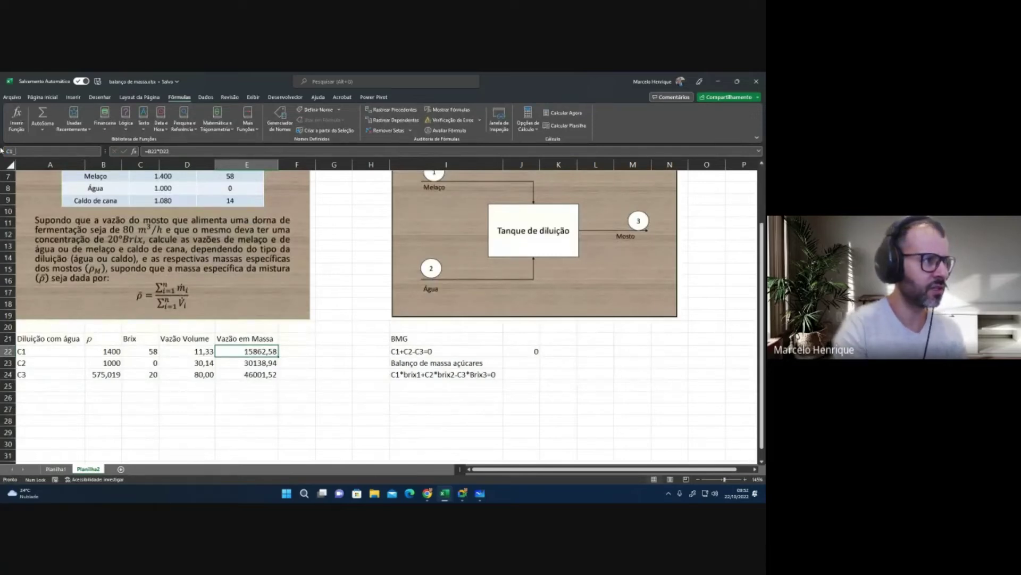
key(Return)
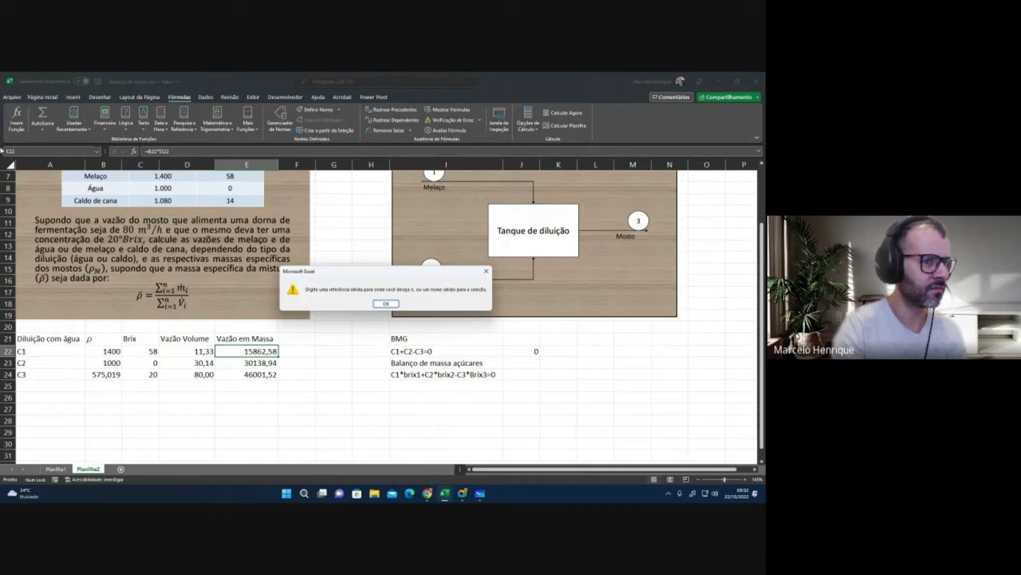
key(Return)
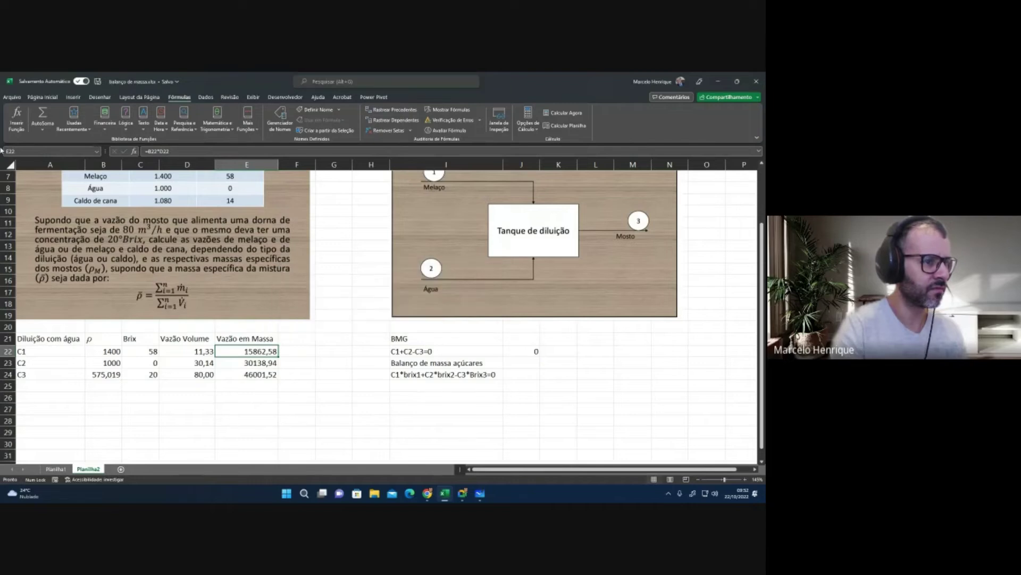
Step: Try to define a workbook-scope name beginning with C1 for cell E22 through a new name definition
click(316, 110)
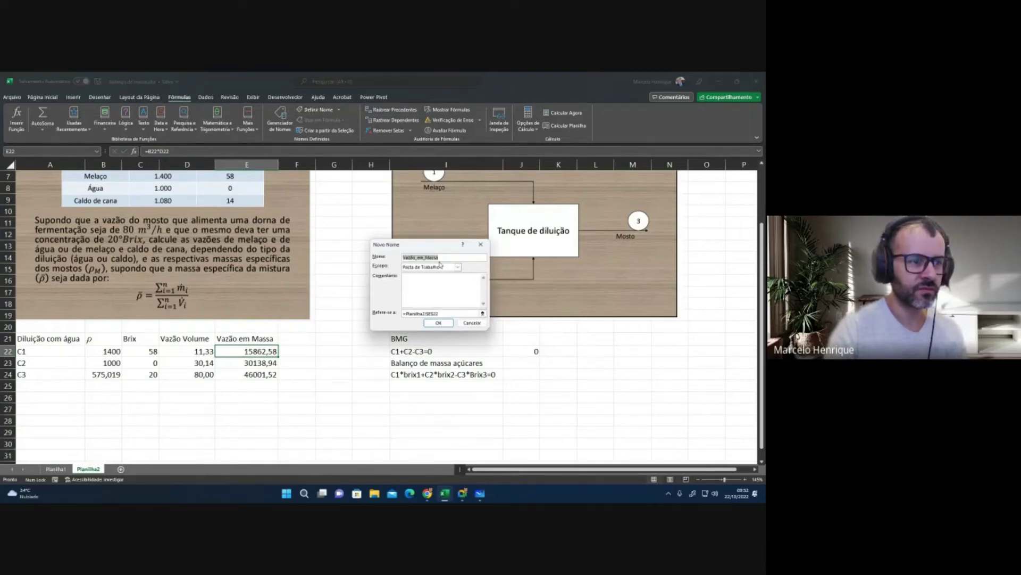
text(c)
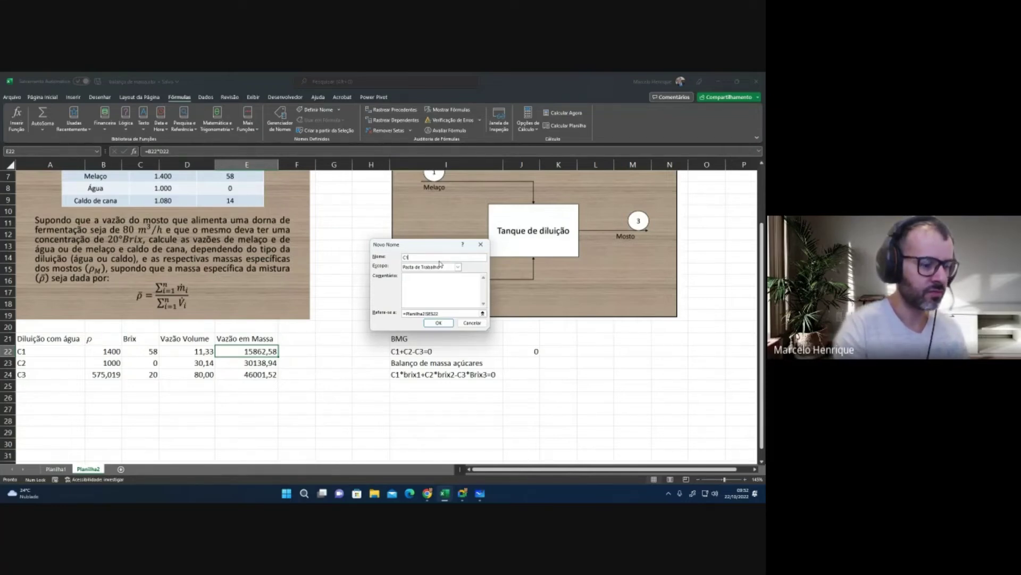
key(Return)
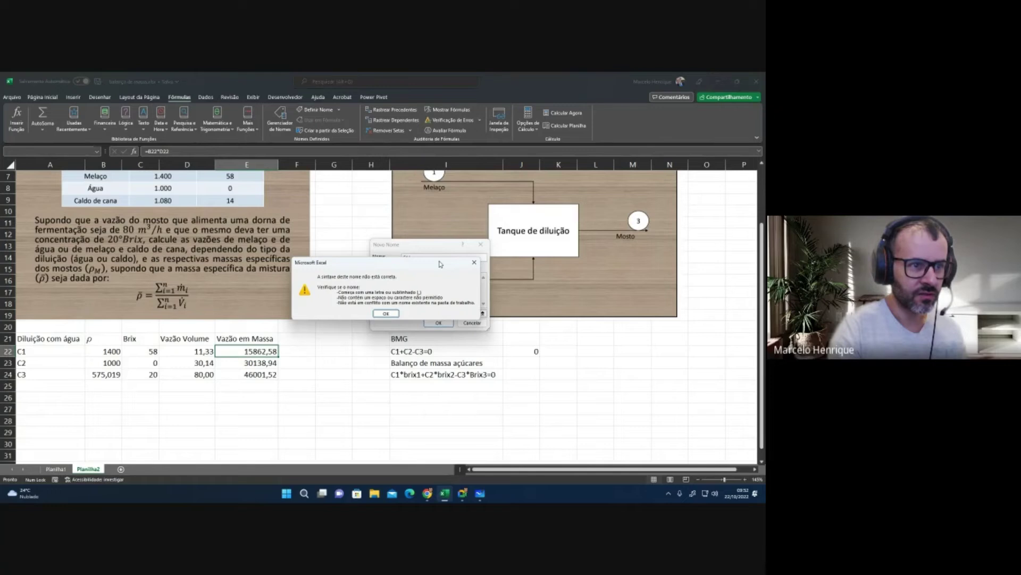
key(Return)
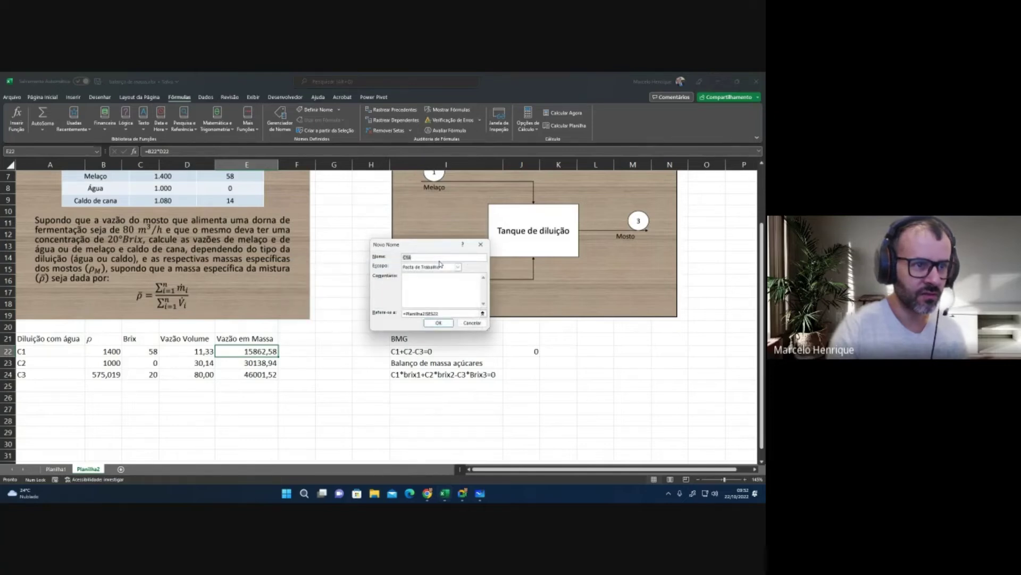
click(404, 258)
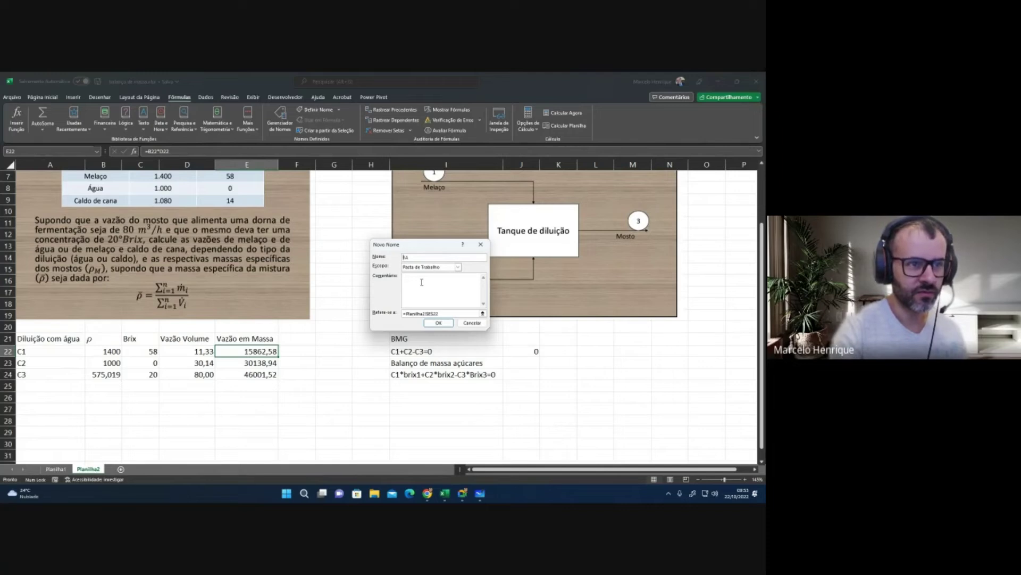
click(473, 323)
Step: Enter the sugar mass balance formula =E22*(C22/100)+E23*(C23/100)-E24*(C24/100) in J24
click(494, 362)
click(523, 361)
click(526, 376)
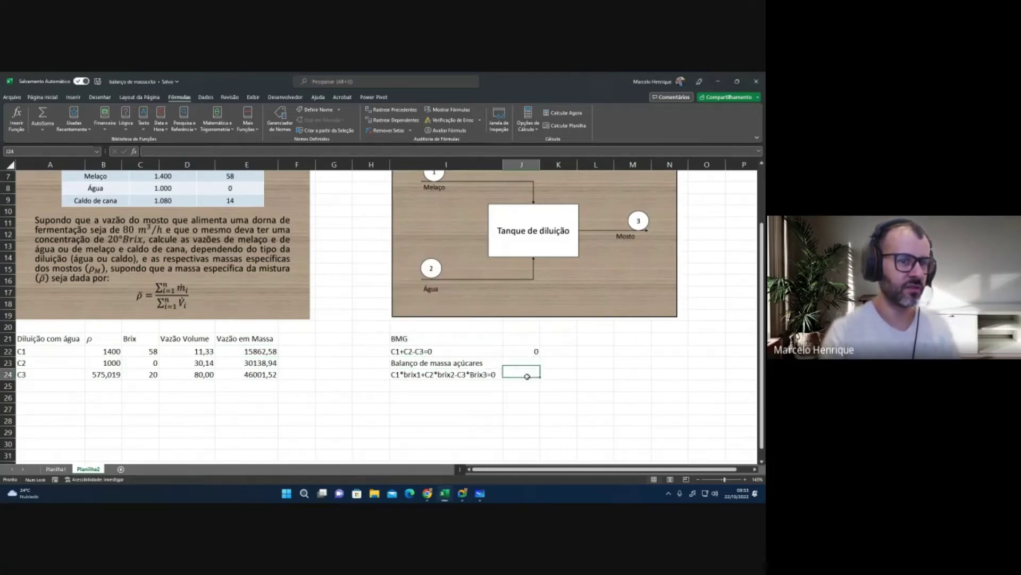
text(=)
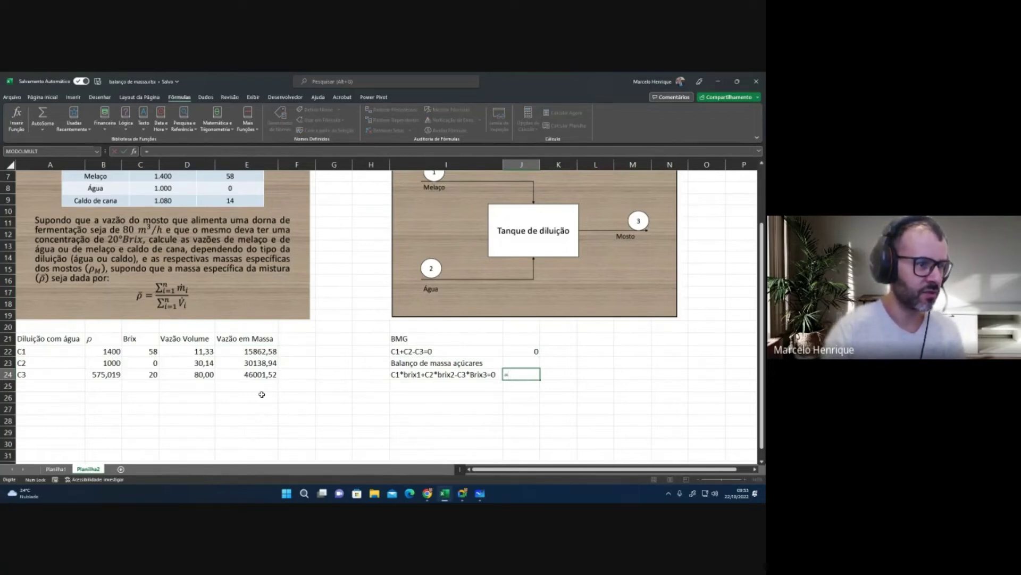
click(266, 351)
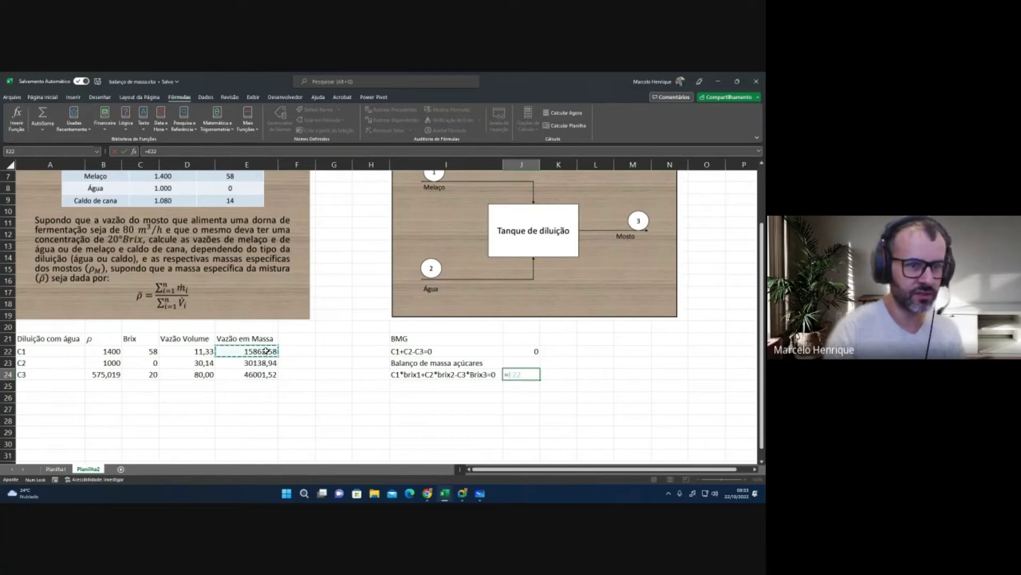
text(*)
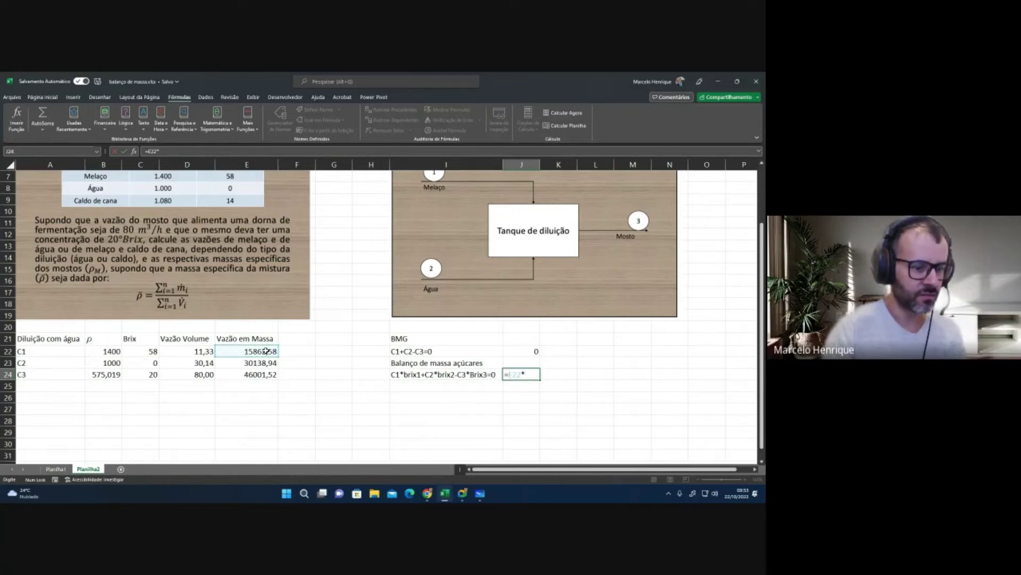
click(138, 349)
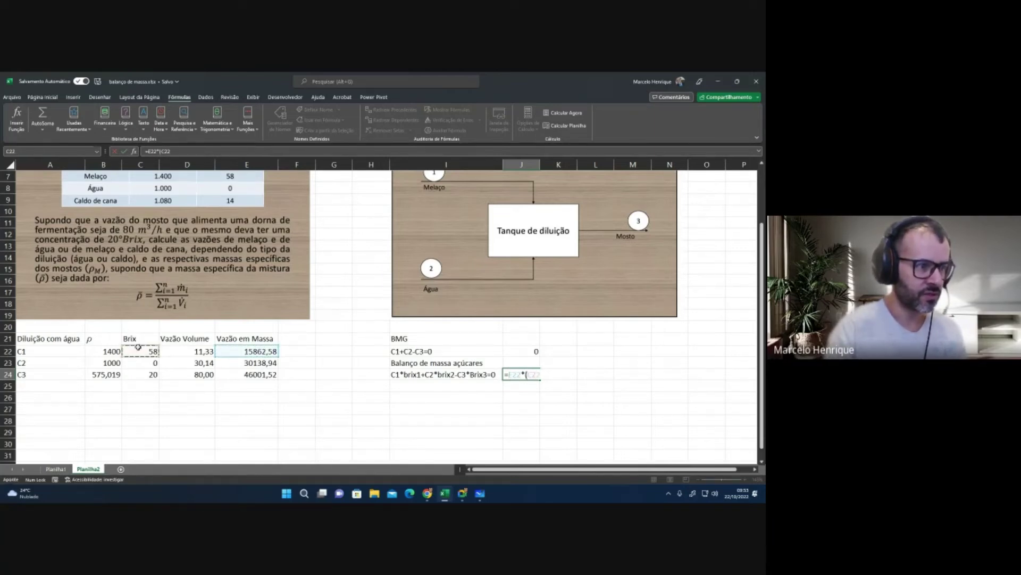
text(/100)+)
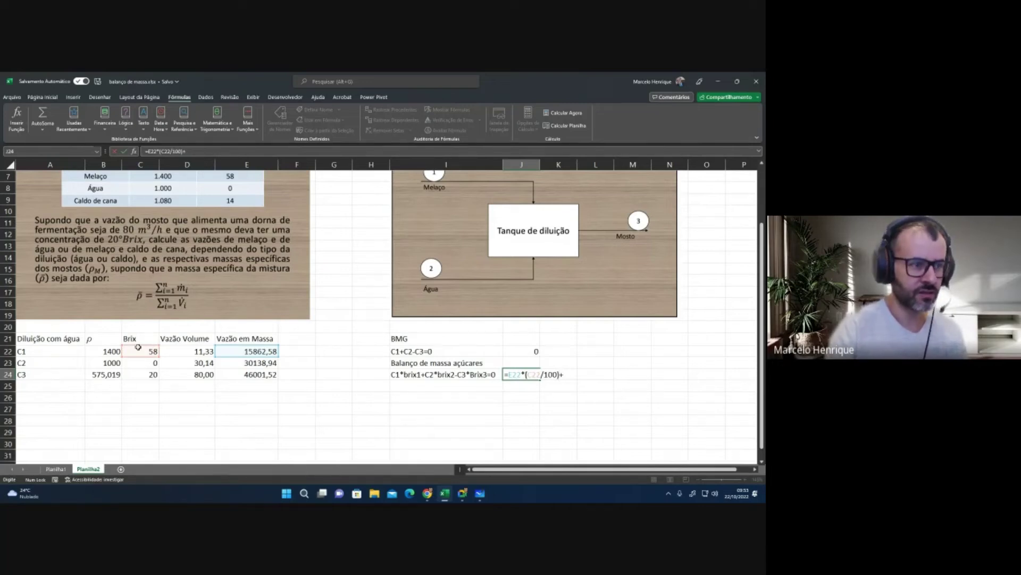
click(261, 363)
text(*()
click(140, 362)
text(/100)
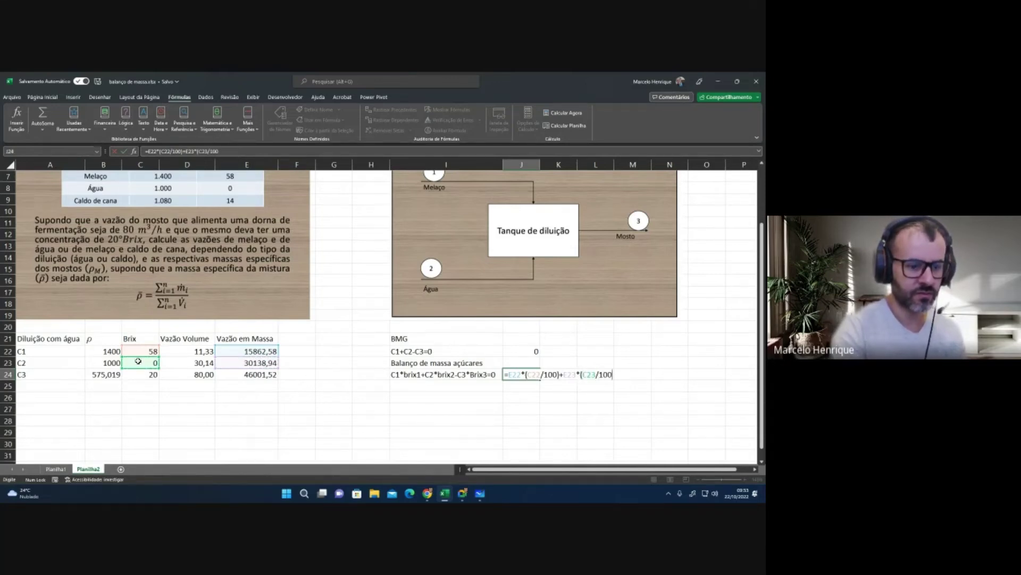
text()-)
click(242, 378)
text(*()
click(154, 374)
text(*(C22/100))
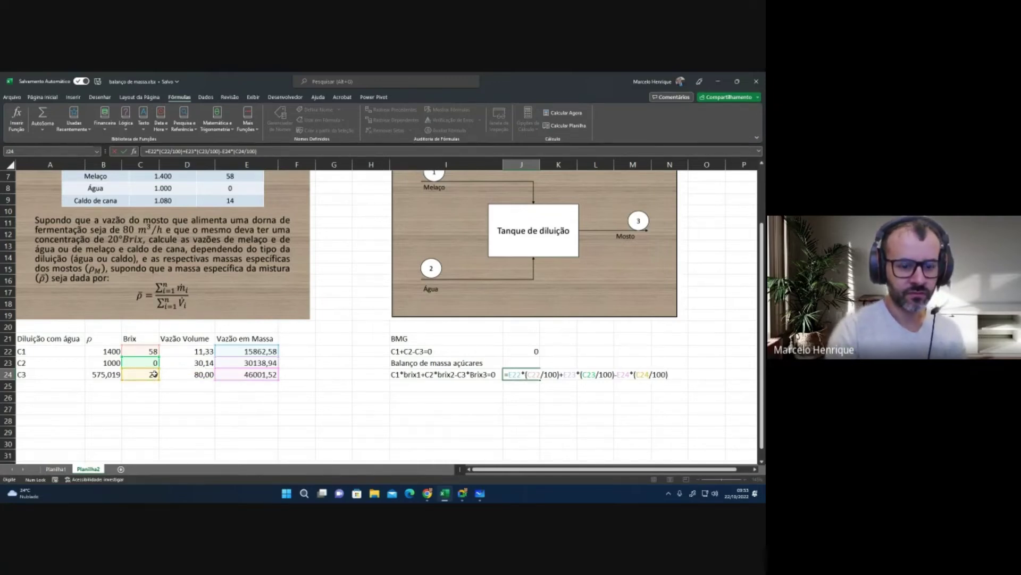
key(Return)
key(Up)
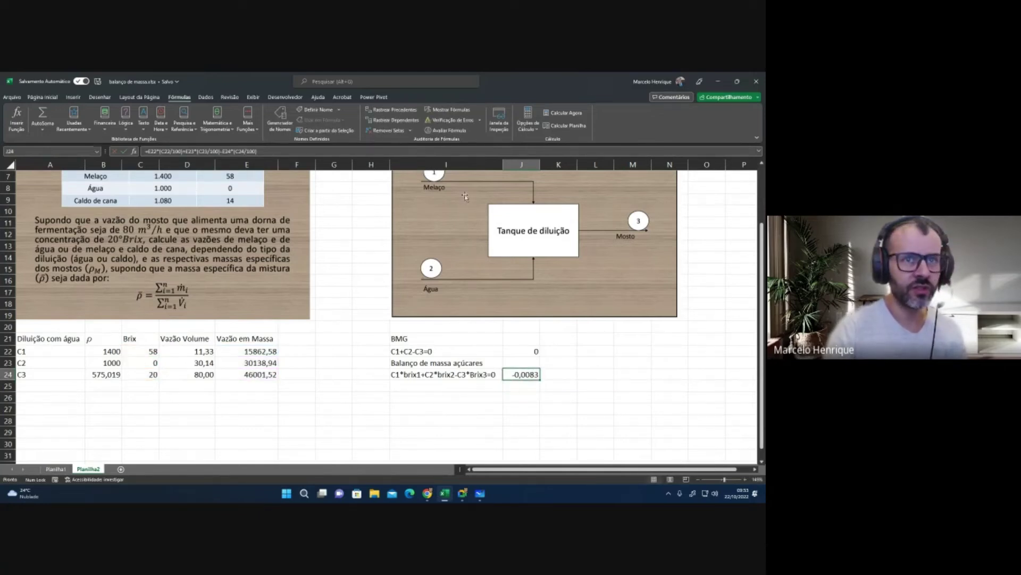
Step: Rerun Solver with objective J22 at value 0, variable cells D22:D23 and constraint J24 = 0, and keep the solution
click(204, 97)
click(715, 110)
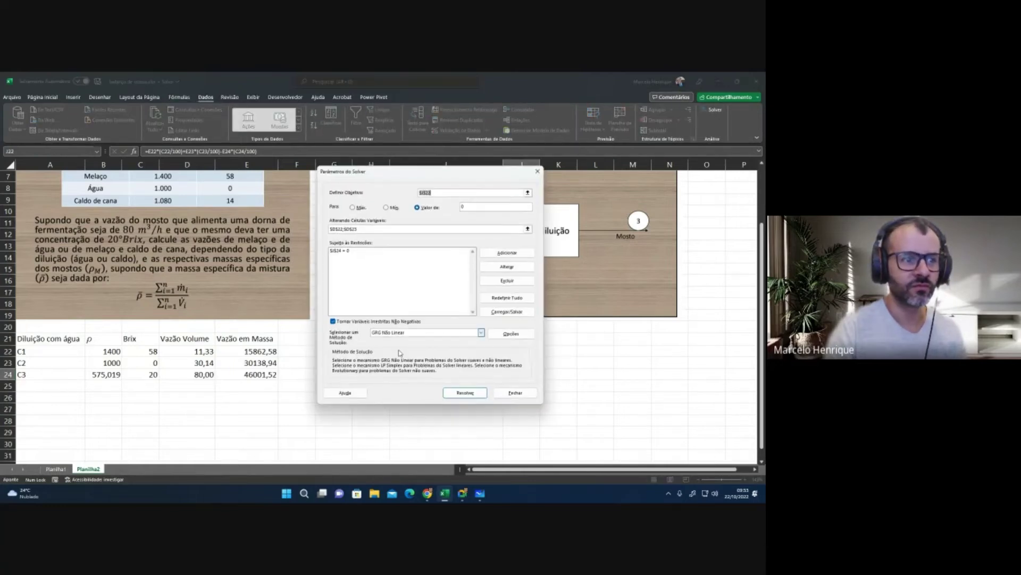
click(465, 392)
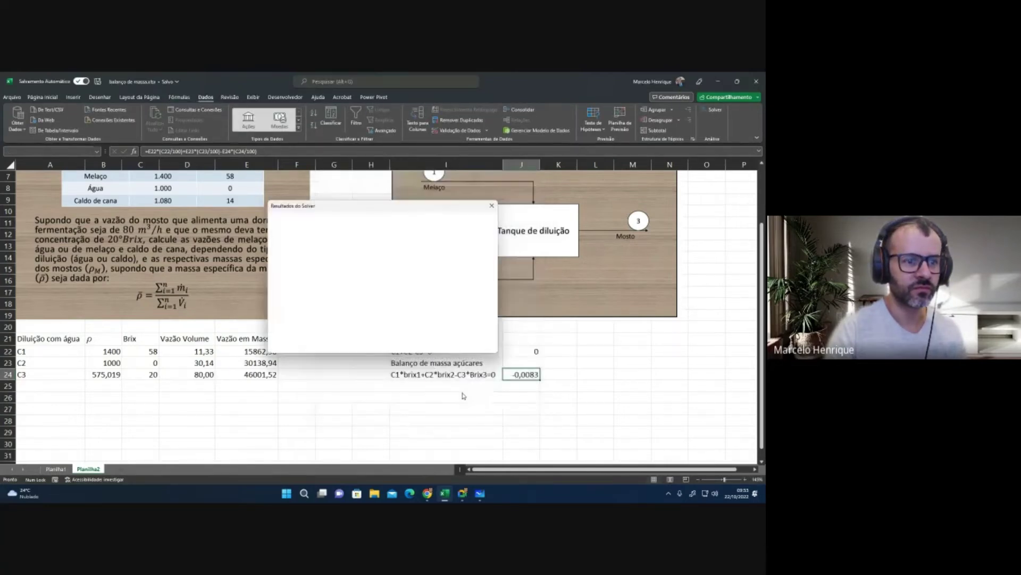
click(296, 298)
Step: Inspect the C3 density formula in B24, the volume flows in D22 and D24, and the C3 mass flow formula in E24
click(103, 374)
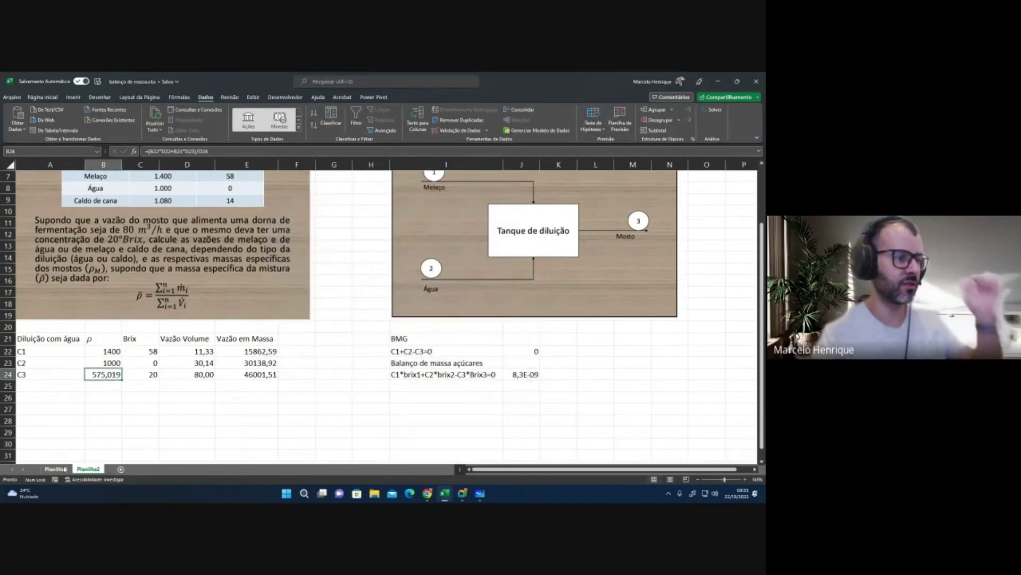
click(196, 363)
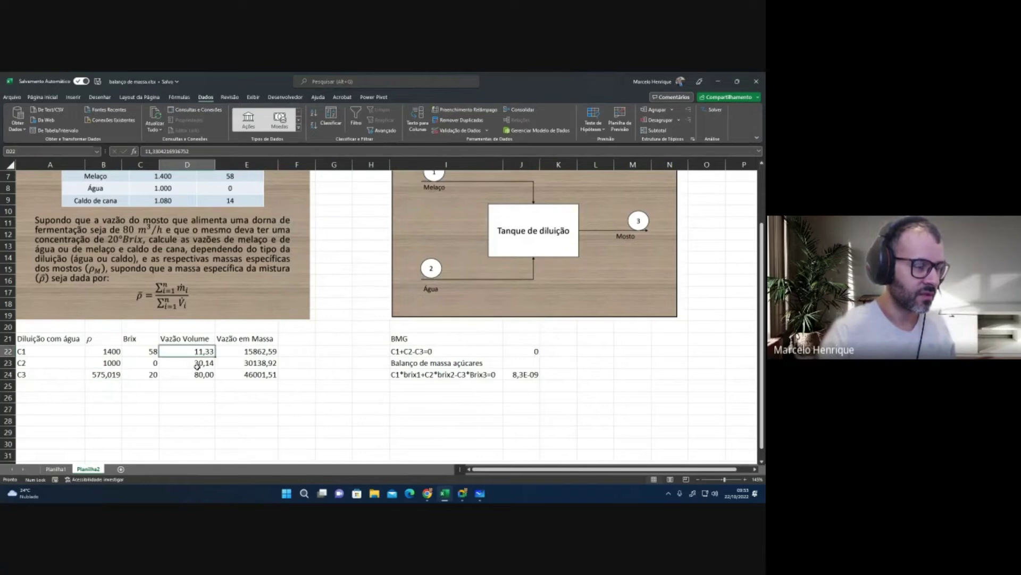
click(260, 377)
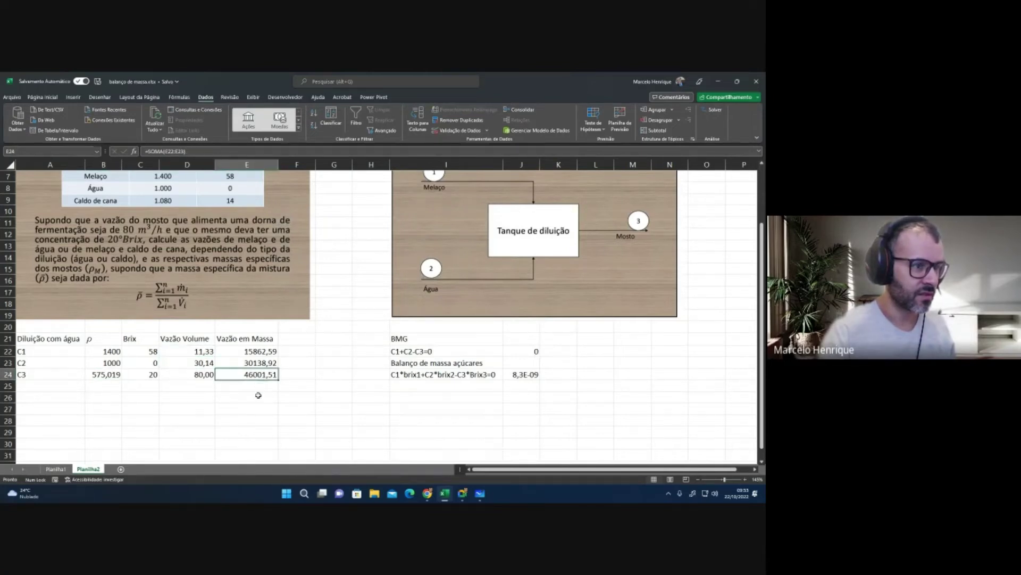
click(169, 410)
click(190, 371)
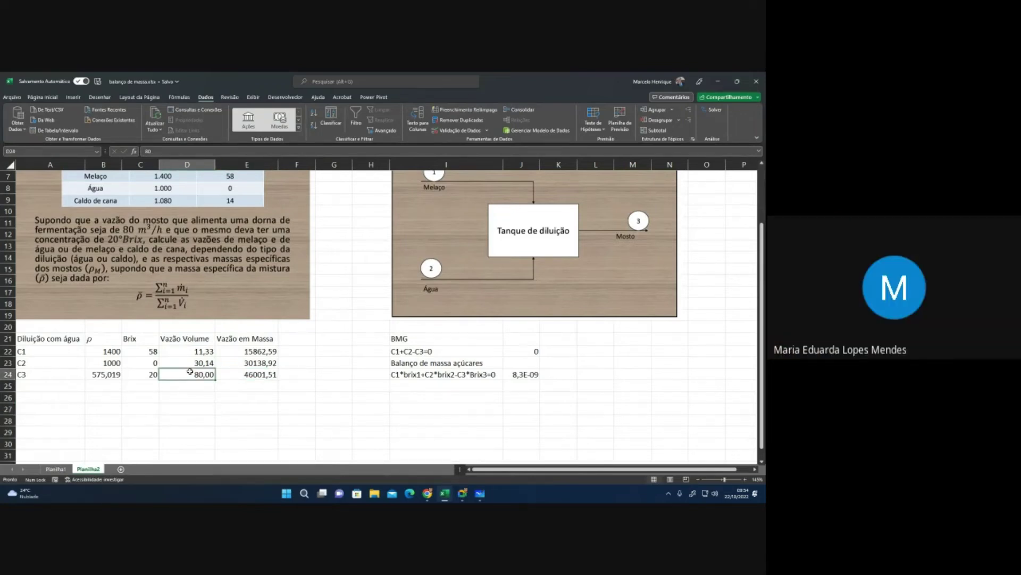
Step: Clear the C1 and C2 volume flows in D22:D23 and rerun Solver with the existing objective, variables and constraint
click(254, 375)
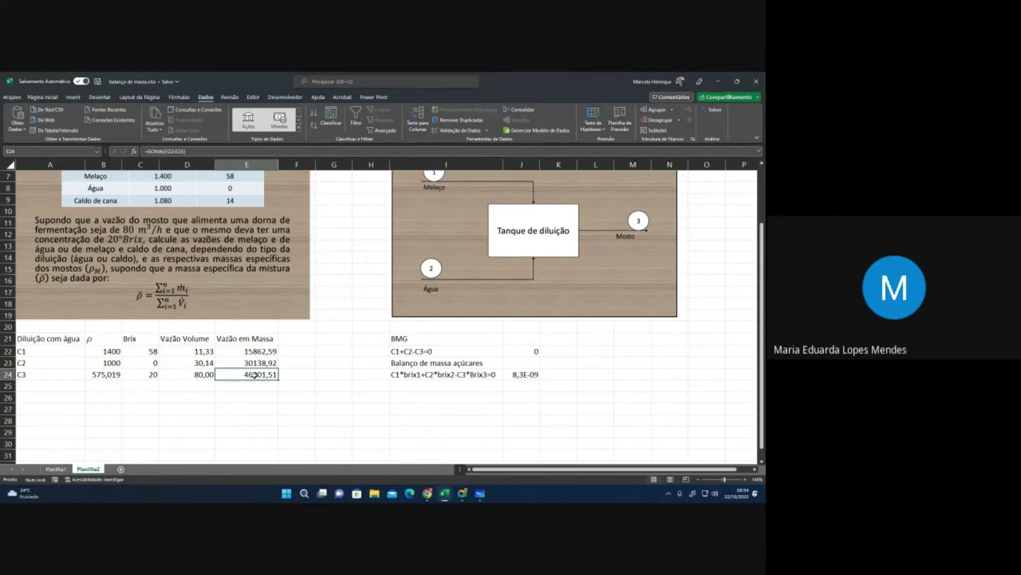
drag(187, 351, 205, 361)
key(Delete)
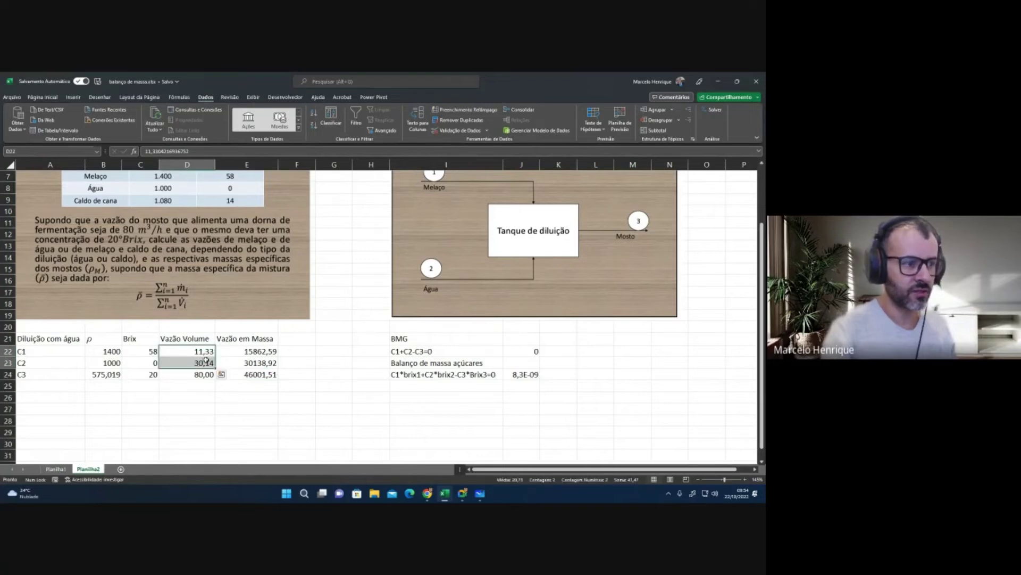
click(232, 408)
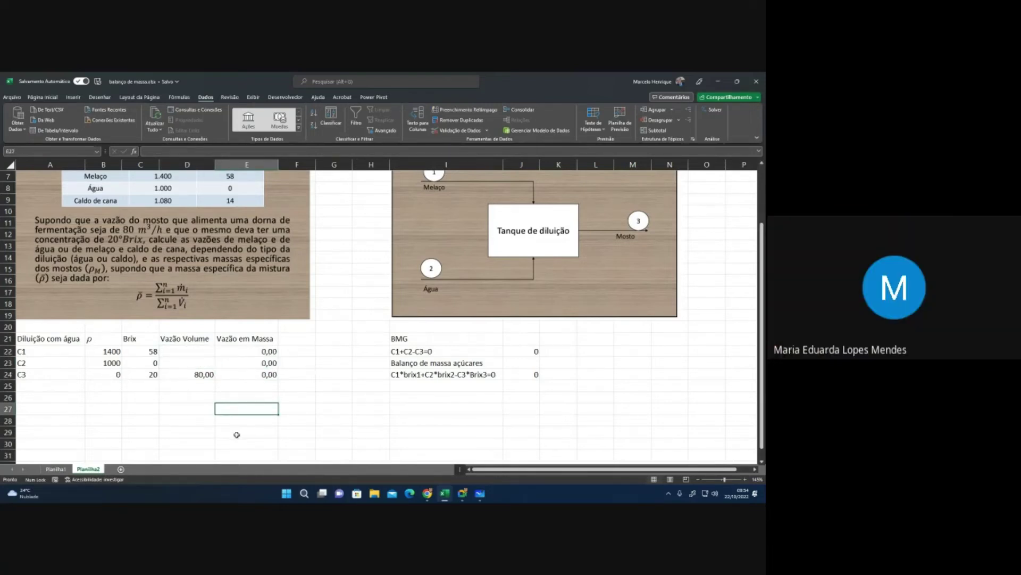
click(714, 110)
click(456, 390)
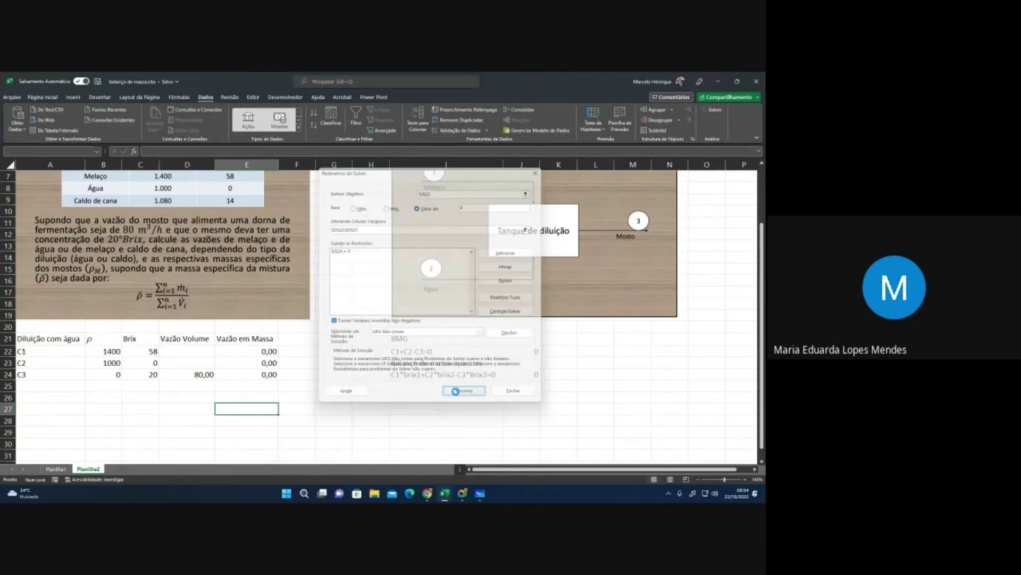
click(297, 302)
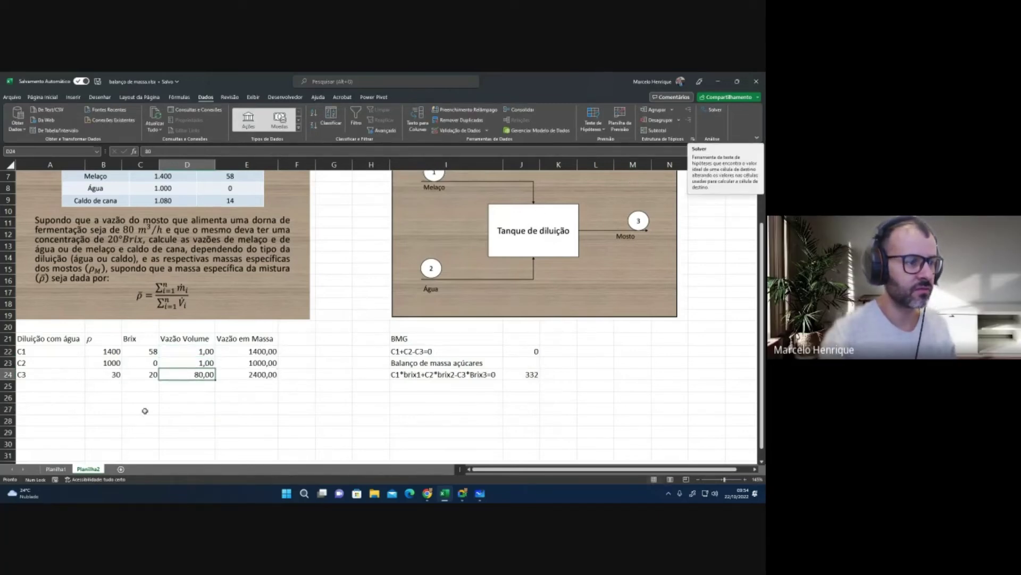
Step: Clear the C3 density formula in B24 and the C3 mass flow formula in E24
click(104, 384)
click(105, 375)
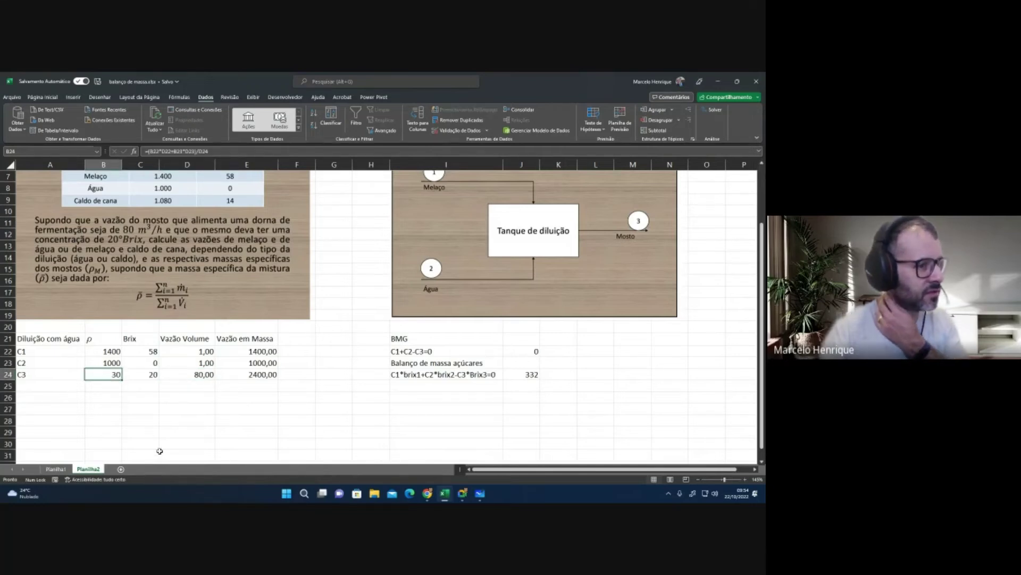
key(Delete)
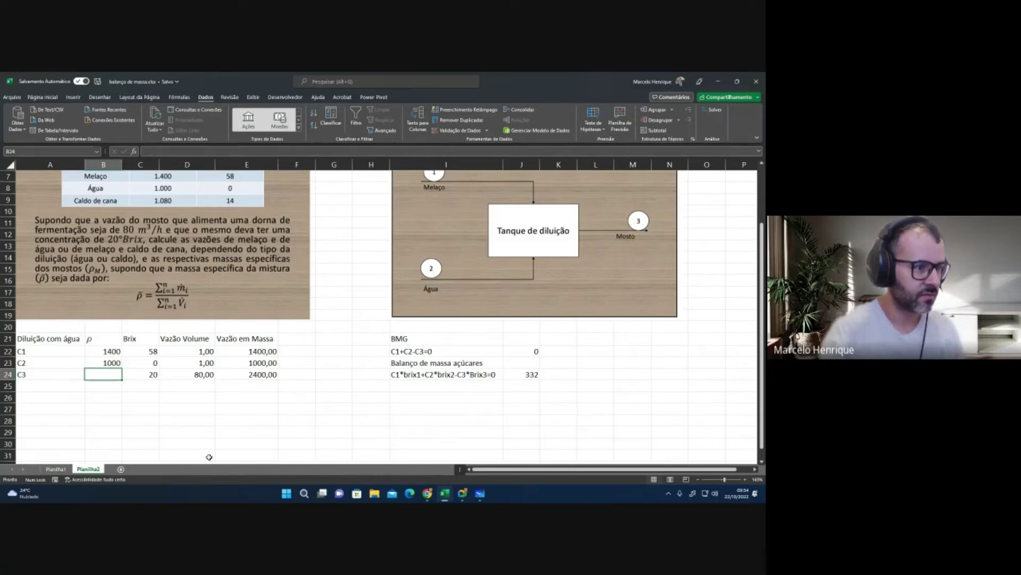
click(259, 375)
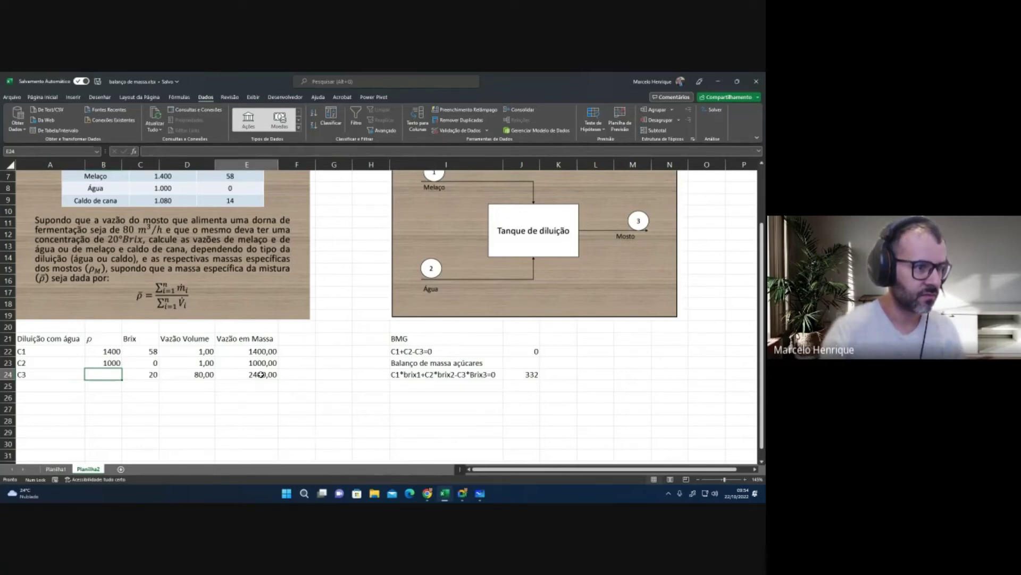
click(108, 376)
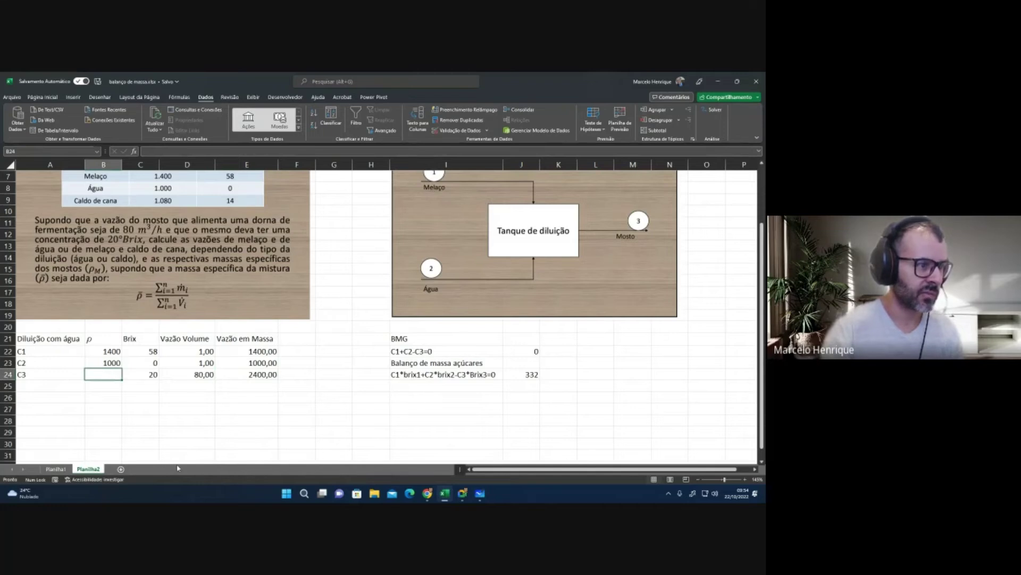
key(Right)
key(Right)
key(Right)
key(Delete)
Step: Enter the sum of the C1 and C2 mass flows in B24 as =(B22*D22+B23*D23)
key(Left)
key(Left)
key(Left)
text(=()
click(109, 352)
text(*)
click(203, 350)
text(+)
click(115, 363)
text(*)
click(185, 363)
text())
key(Tab)
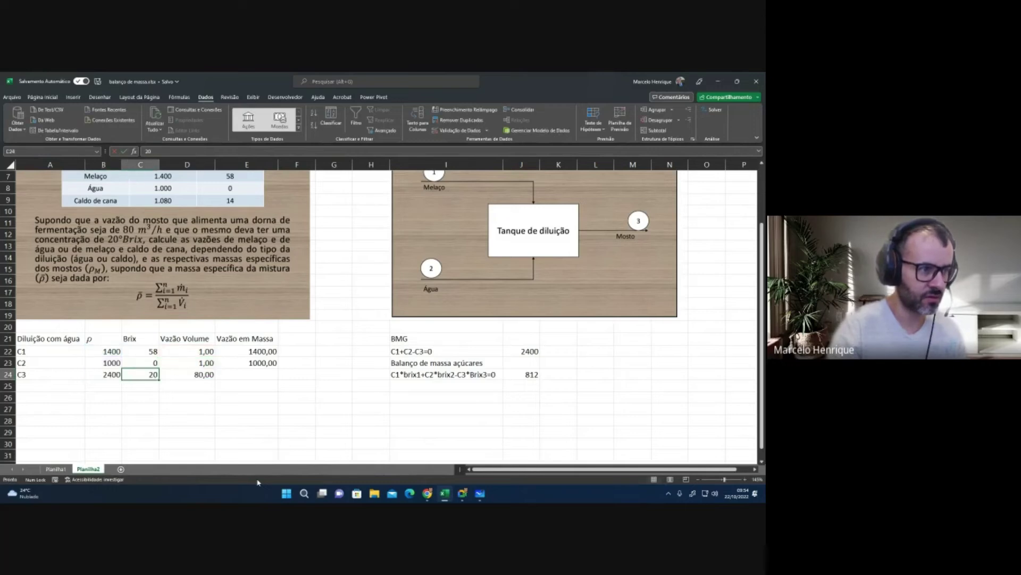
key(Tab)
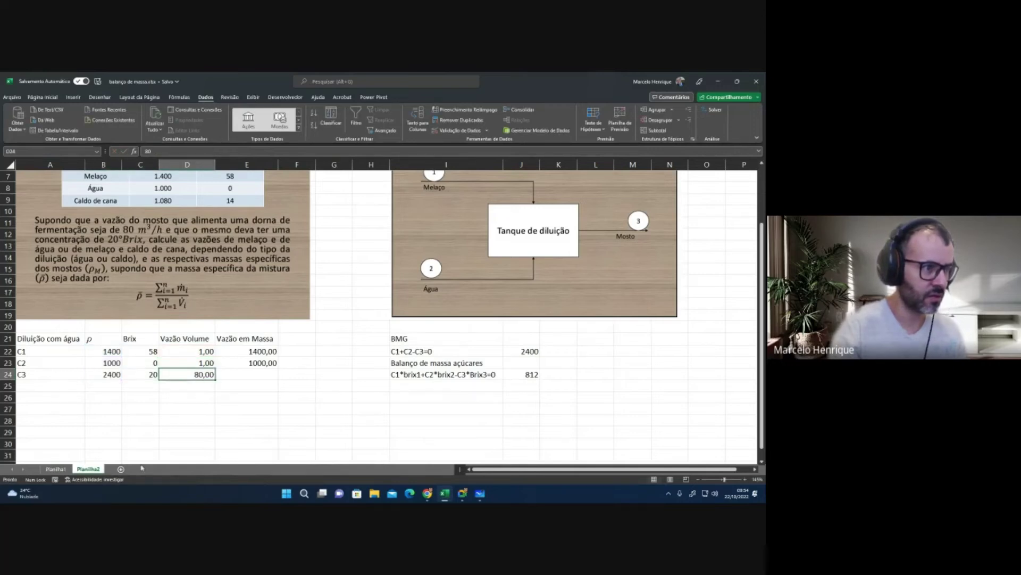
Step: Extend the C3 density formula in B24 to divide by the C3 volume flow: =(B22*D22+B23*D23)/D24
click(107, 377)
click(221, 151)
text(/)
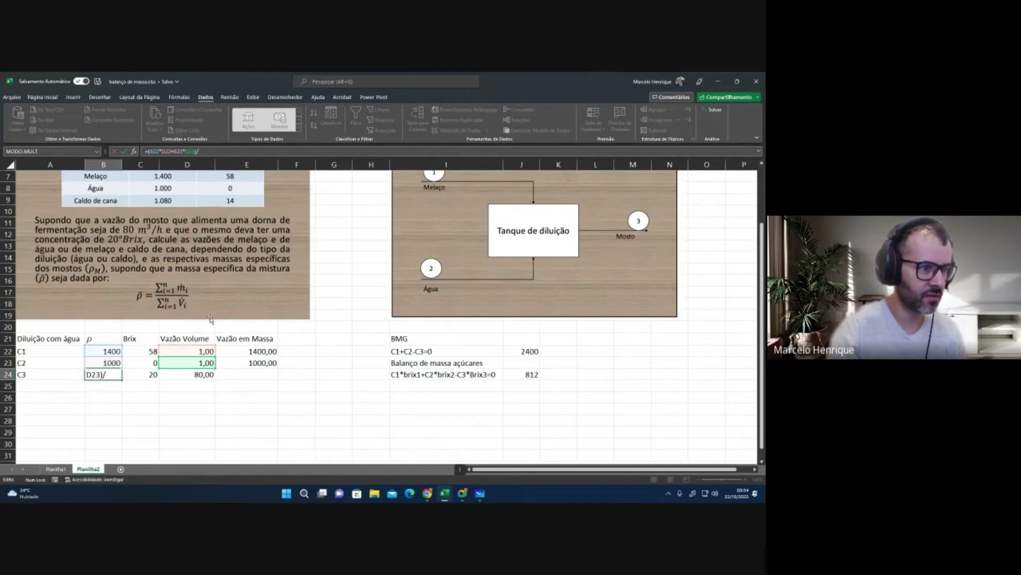
click(204, 376)
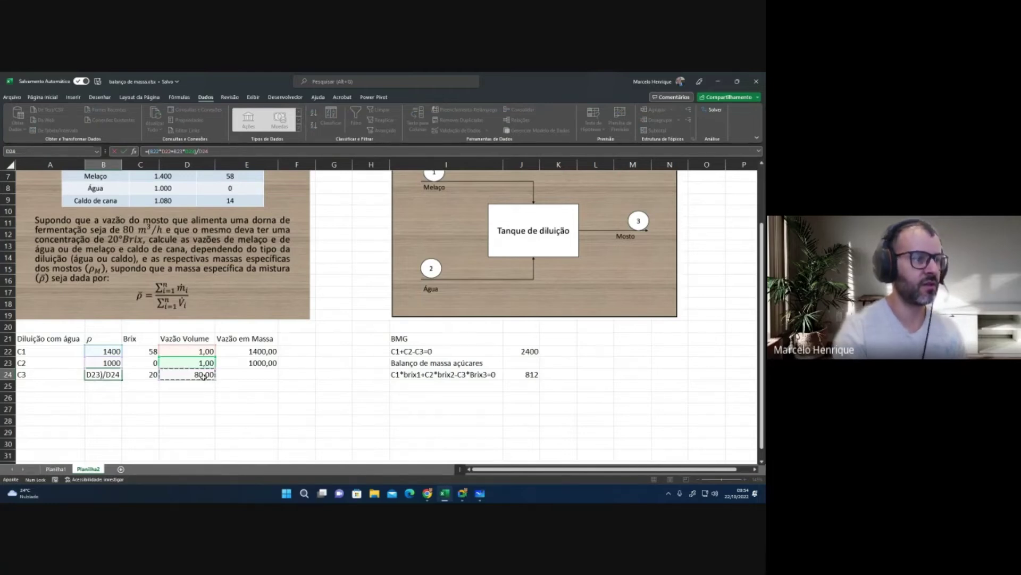
key(Return)
key(Up)
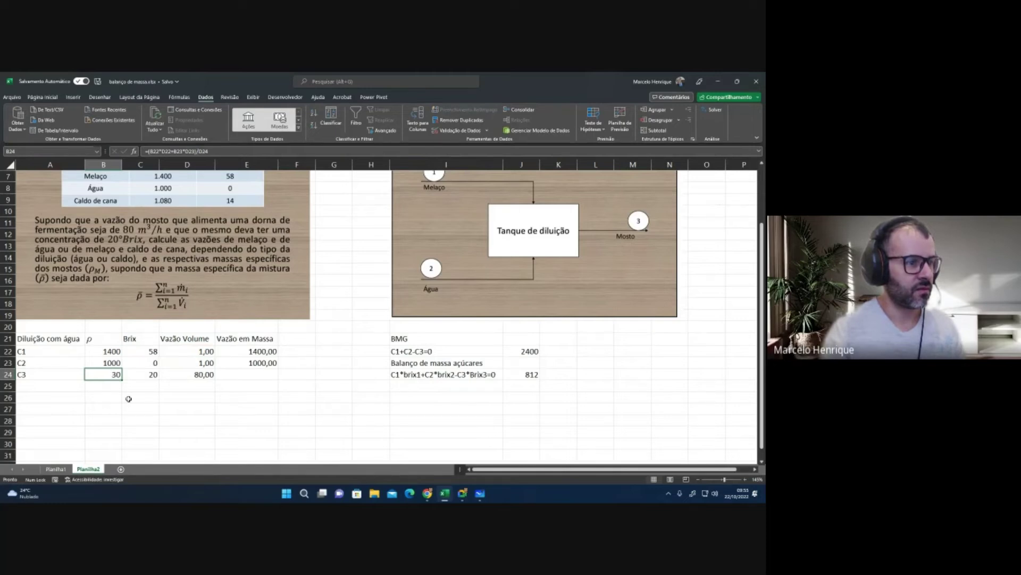
Step: Enter the C3 mass flow formula =B24*D24 in E24
click(210, 376)
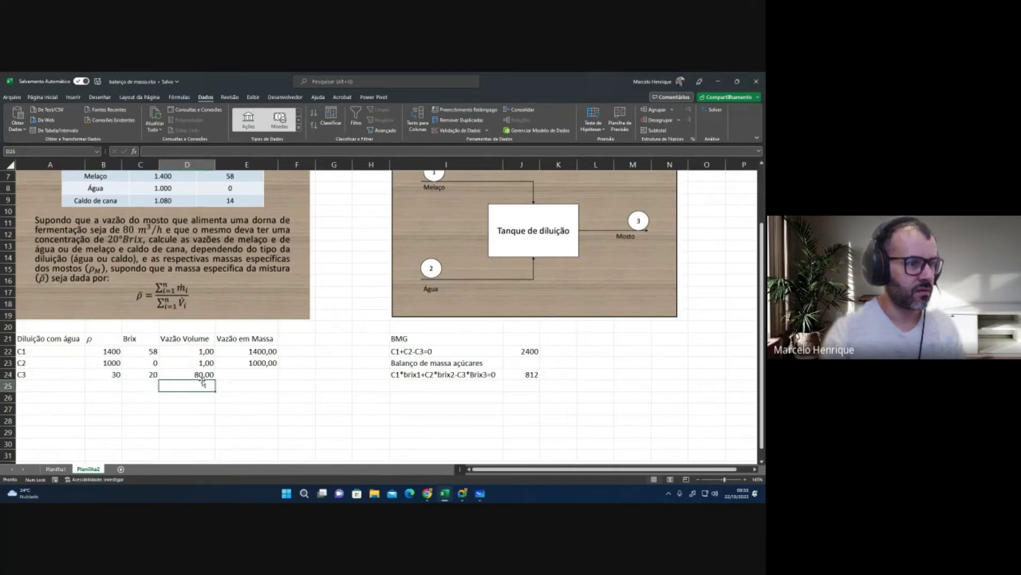
click(243, 378)
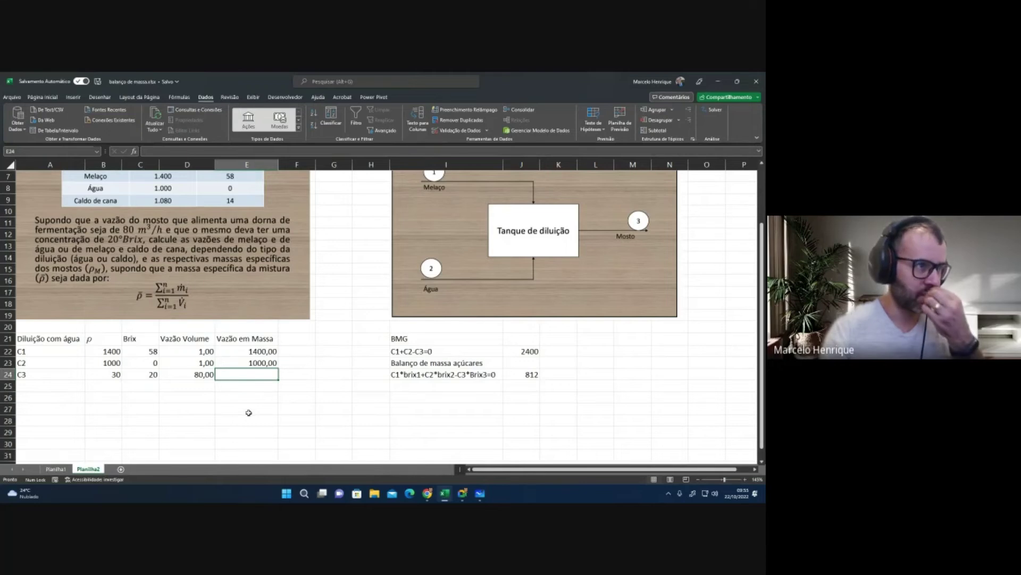
text(=)
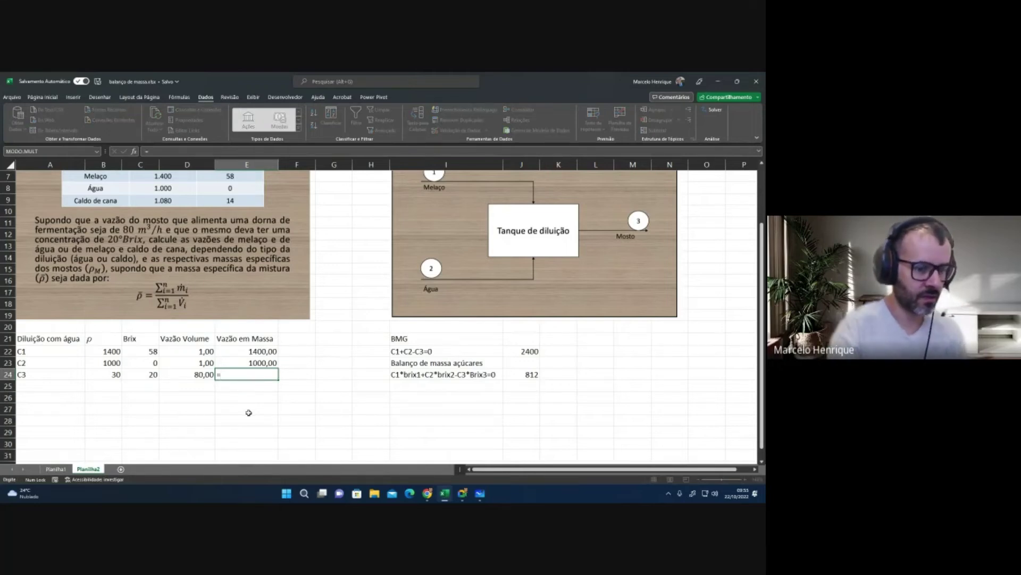
click(100, 371)
text(*)
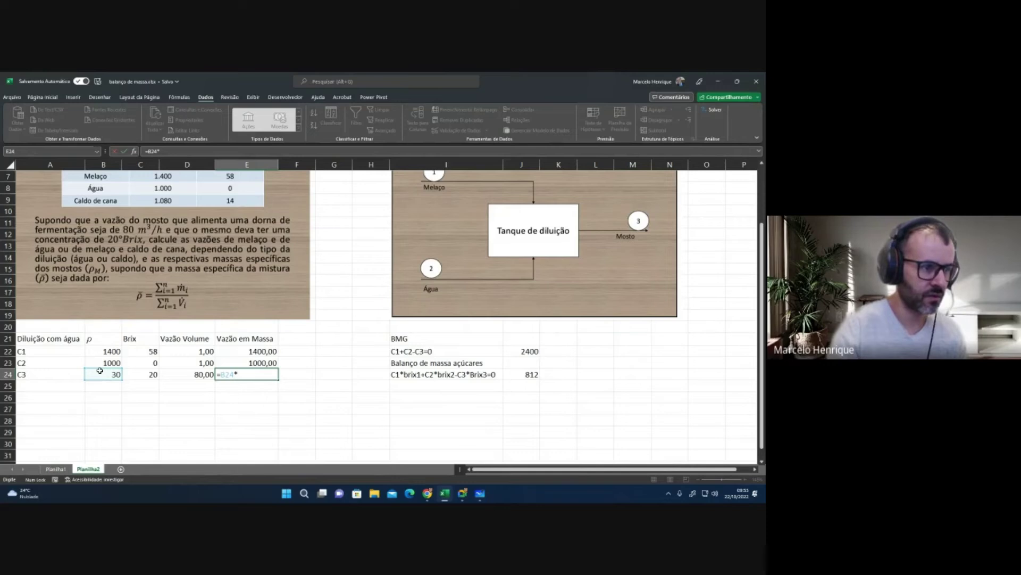
click(204, 374)
key(Return)
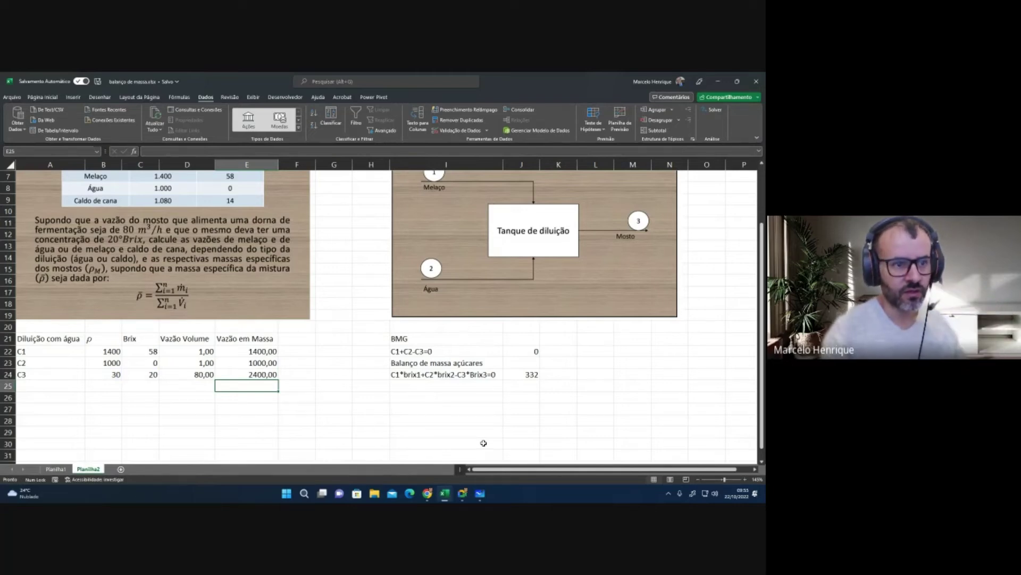
Step: Rerun Solver with objective J22 at value 0, variable cells D22:D23 and constraint J24 = 0, keeping the solution
click(710, 111)
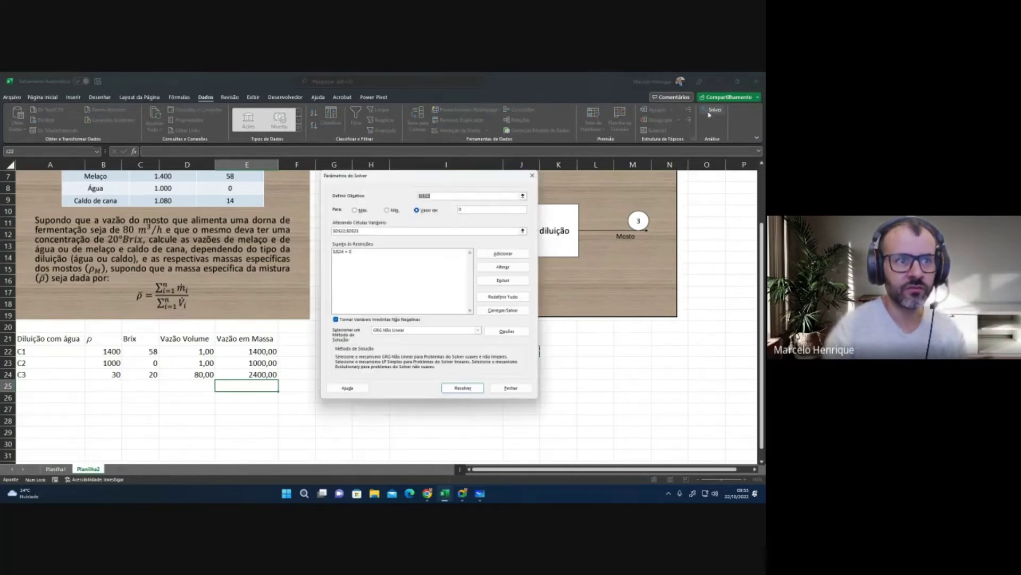
click(463, 388)
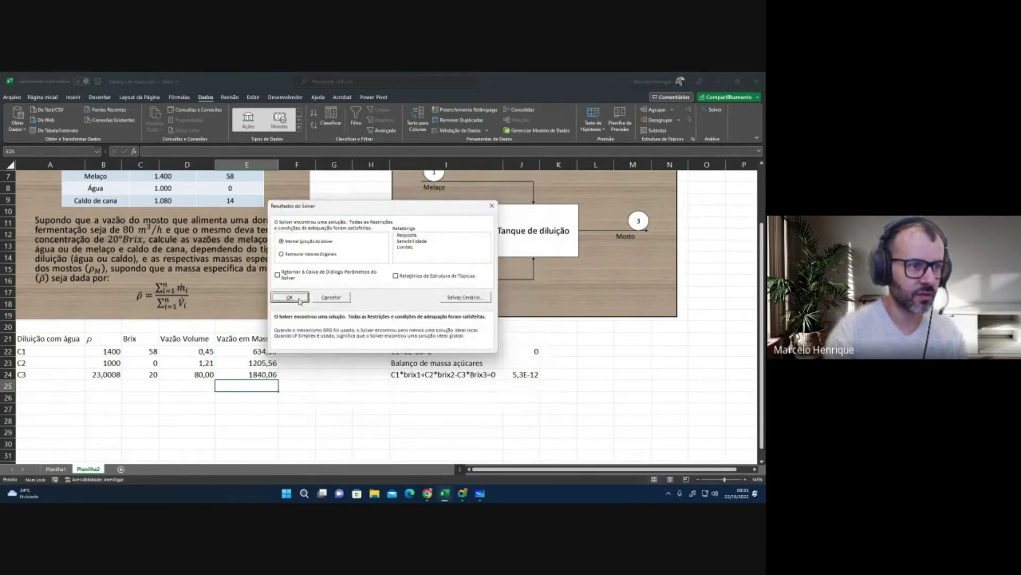
click(299, 301)
Step: Switch to Planilha1 and review its Solver objective, variable cells and constraint, closing the parameters without solving
key(ctrl+Page_Up)
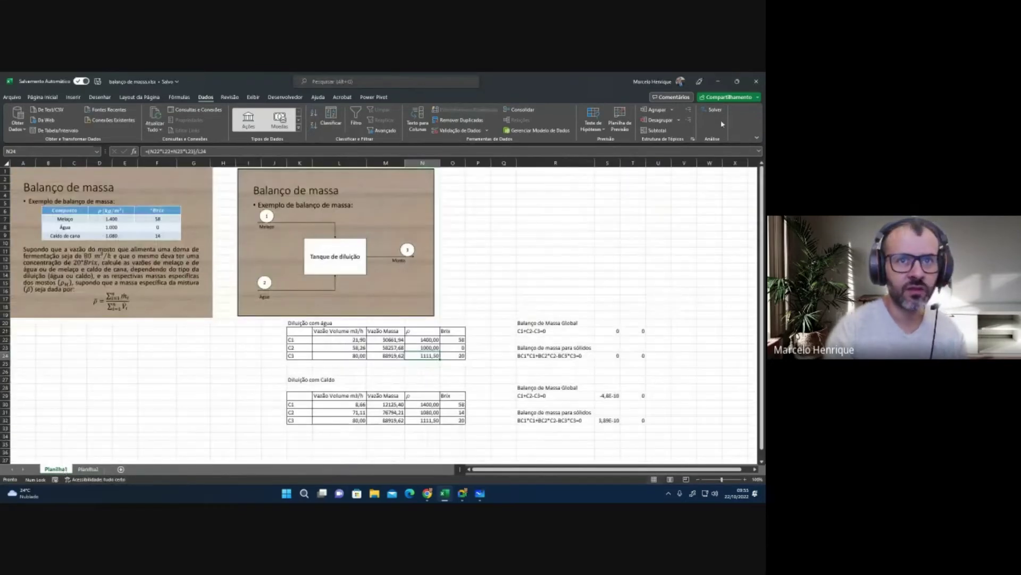
click(585, 250)
click(715, 110)
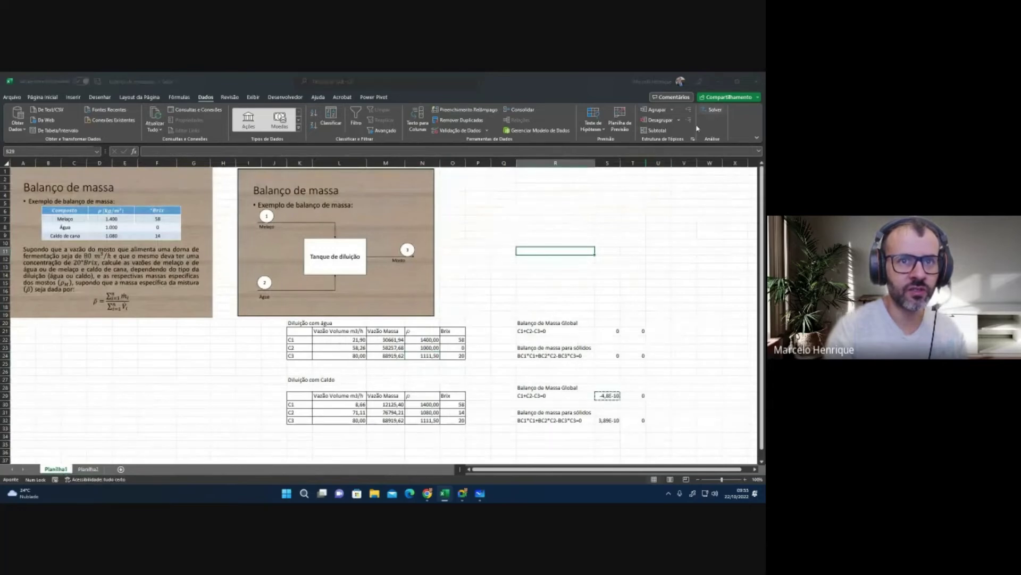
click(347, 250)
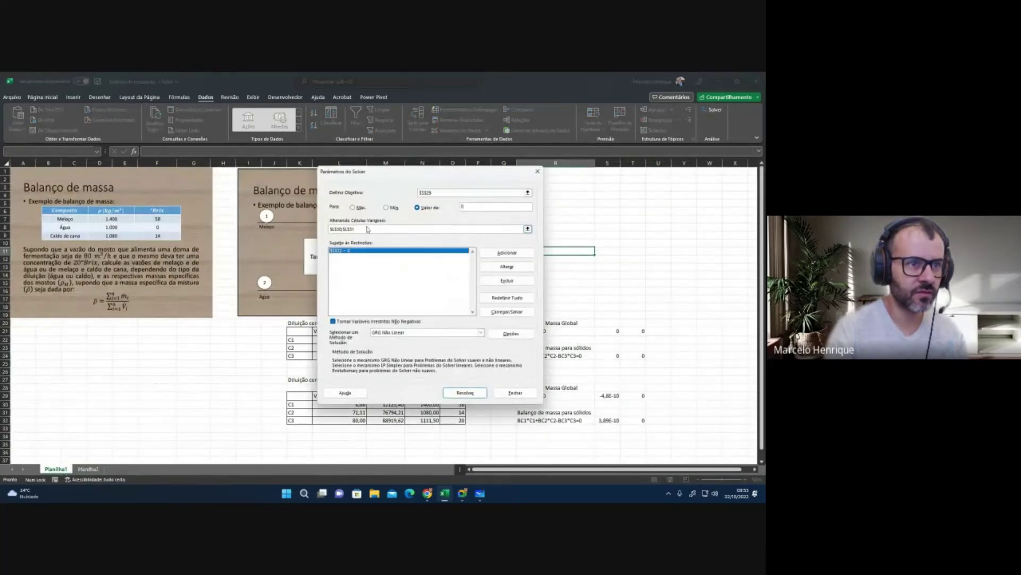
drag(329, 173, 72, 175)
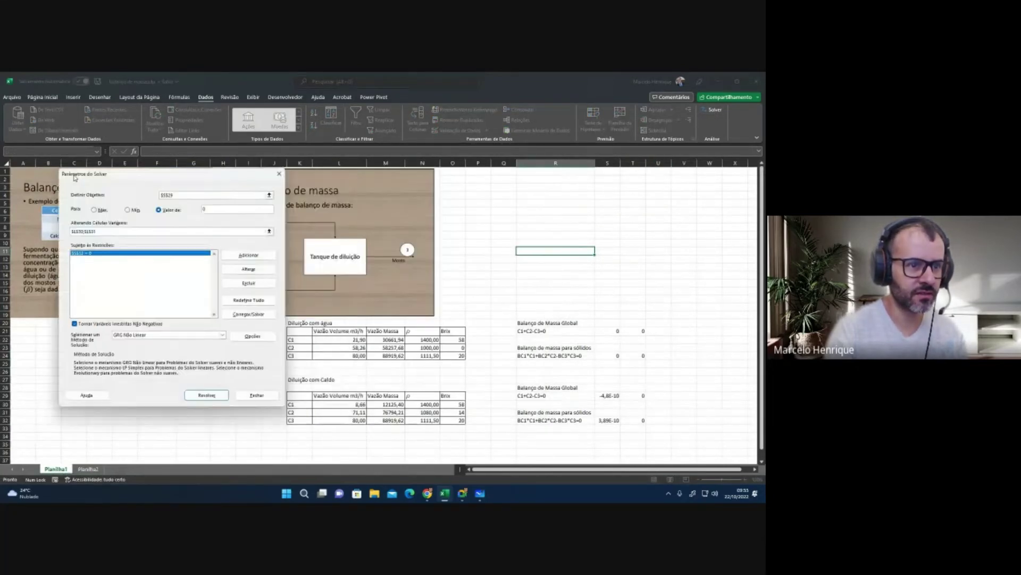
click(175, 197)
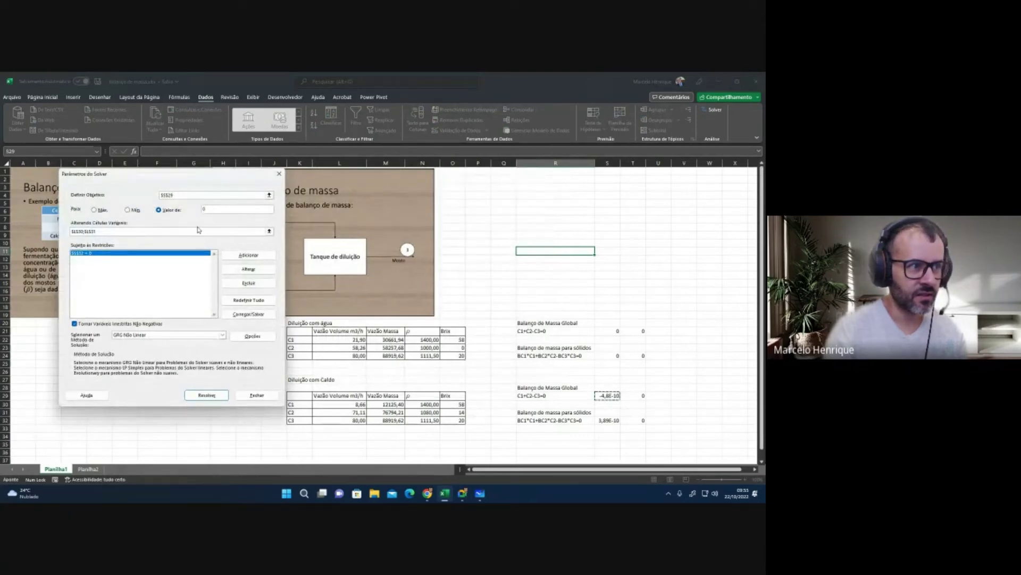
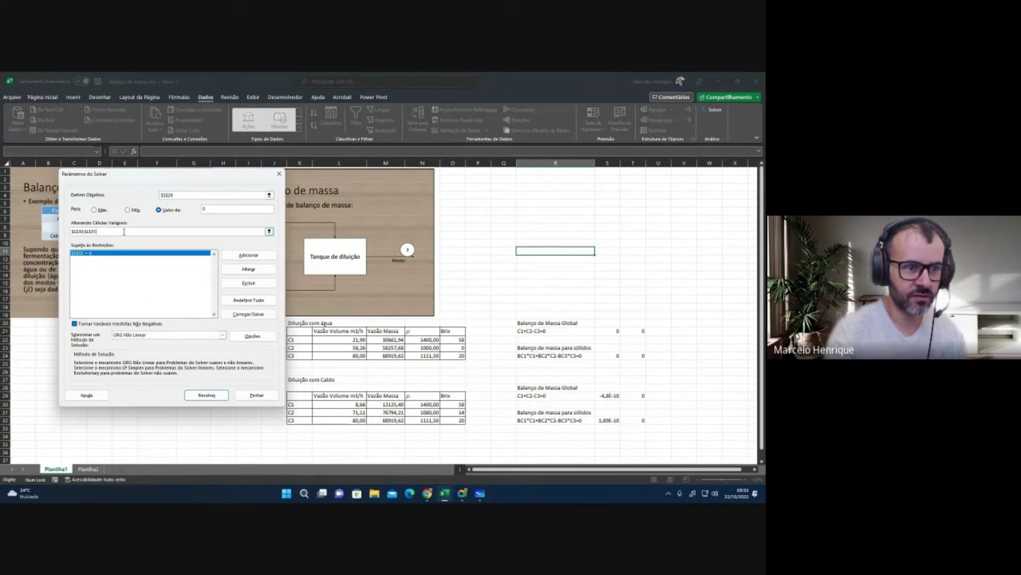
click(256, 395)
Step: Inspect the water dilution volume flows in L22:L23 and the mass flow formulas in M22:M24 on Planilha1
click(360, 346)
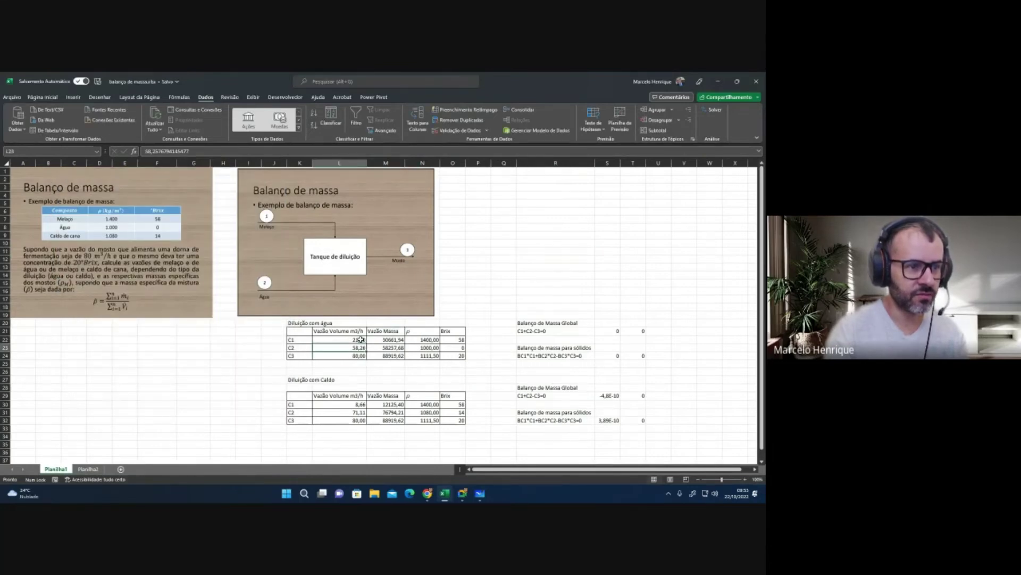
click(364, 339)
click(384, 340)
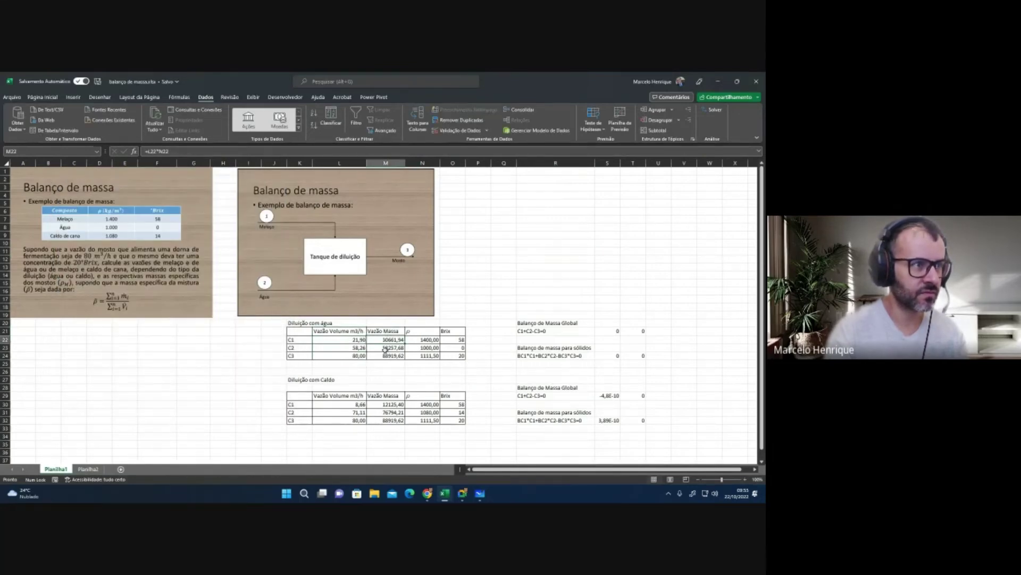
key(Down)
key(Down)
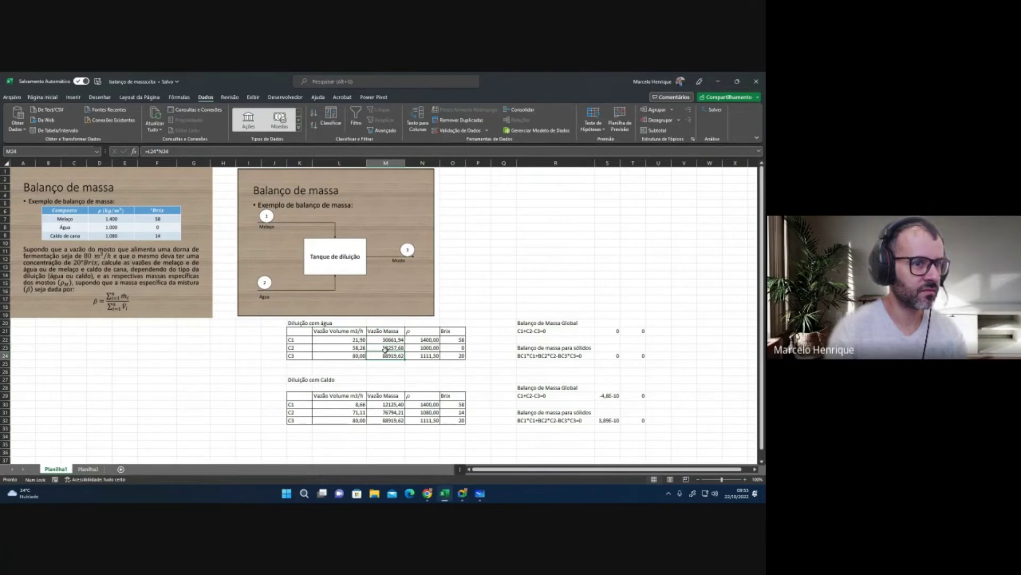
Step: Inspect the water dilution densities in N22:N24, examining the cell references of the C3 density formula in N24
key(Right)
key(Left)
key(Right)
key(Up)
key(Up)
key(Down)
key(Down)
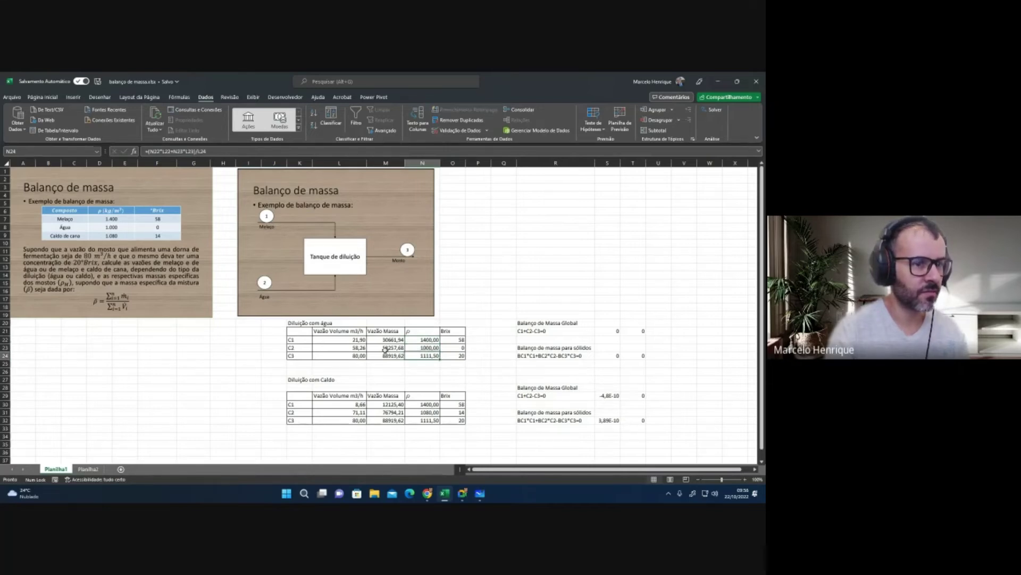
click(236, 151)
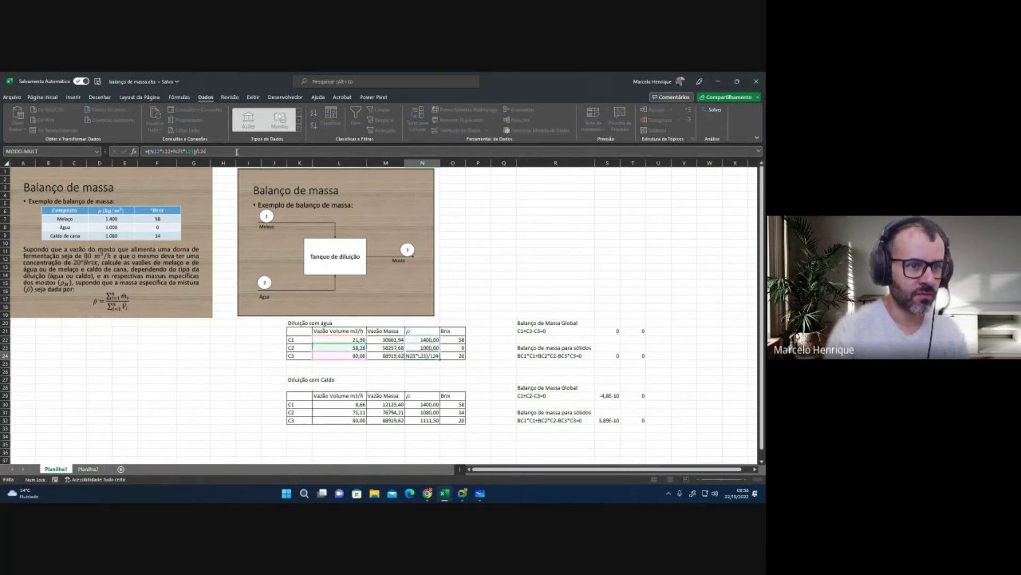
key(Escape)
Step: Check the water dilution Brix values in O22:O24 and the solids balance formula in S24
key(Right)
key(Up)
key(Up)
key(Down)
key(Down)
key(Down)
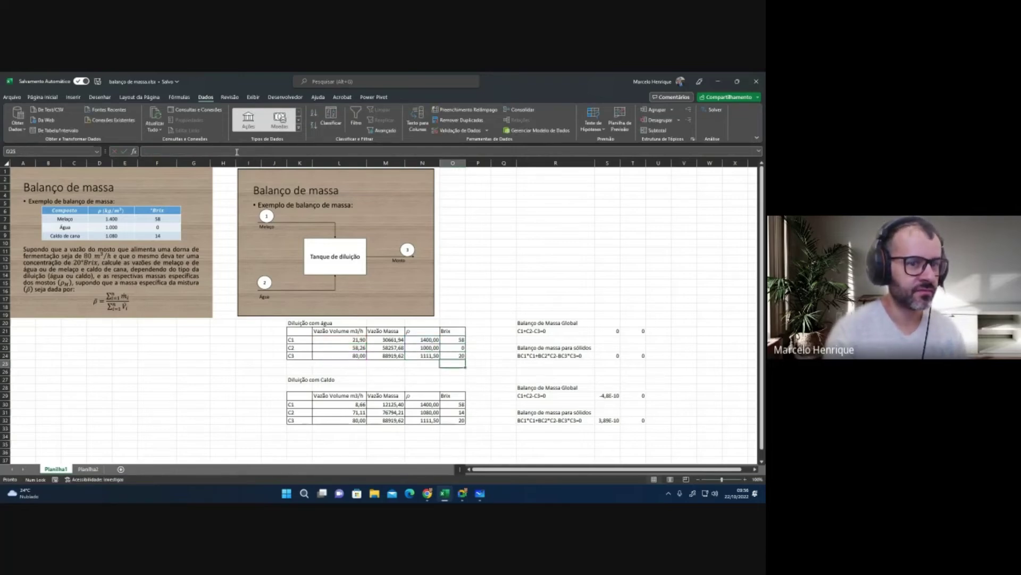
click(554, 358)
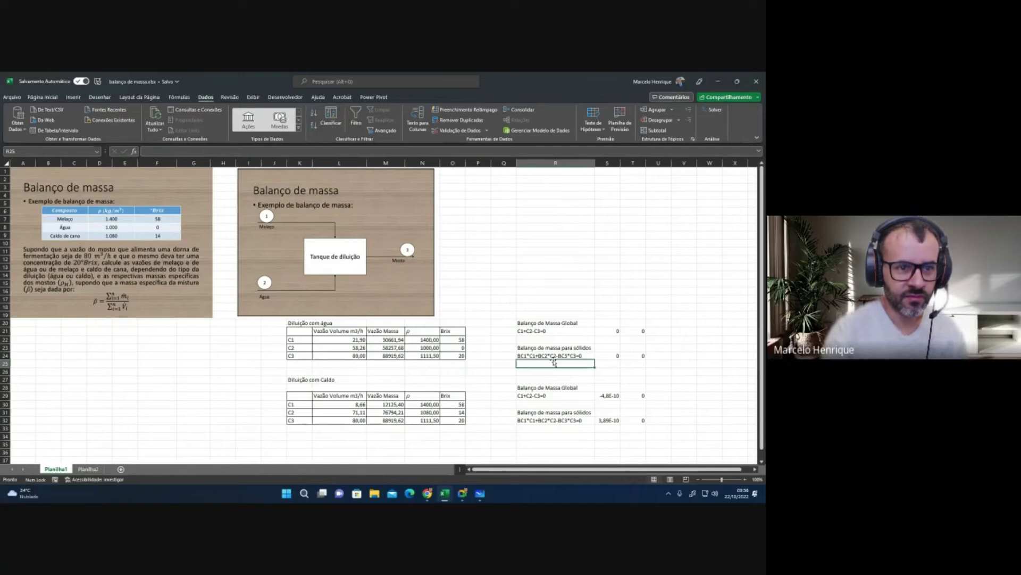
click(616, 355)
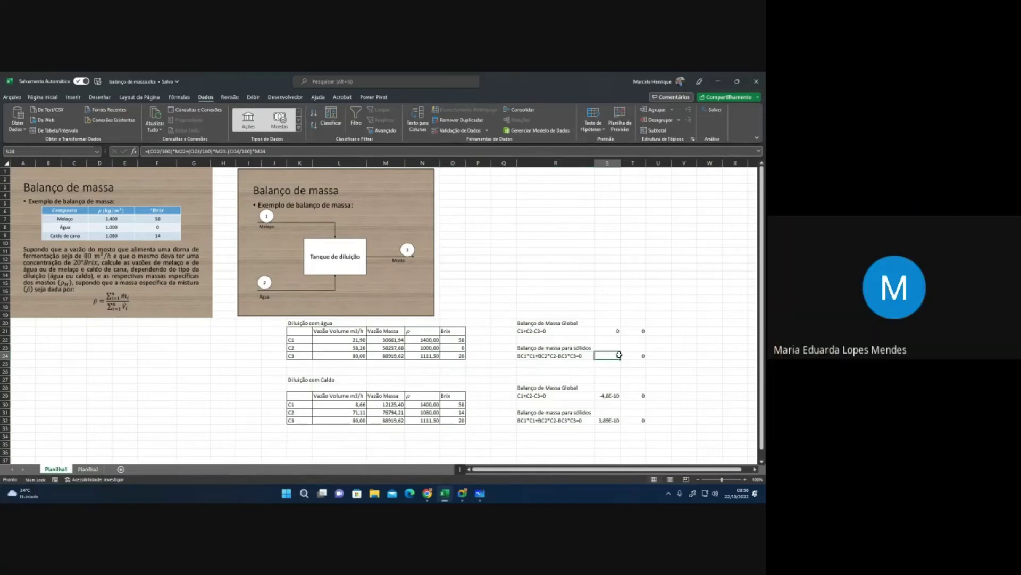
Step: Compare the cell references of the S24 solids balance formula with the C3 density and sugar balance formulas on Planilha2
click(379, 150)
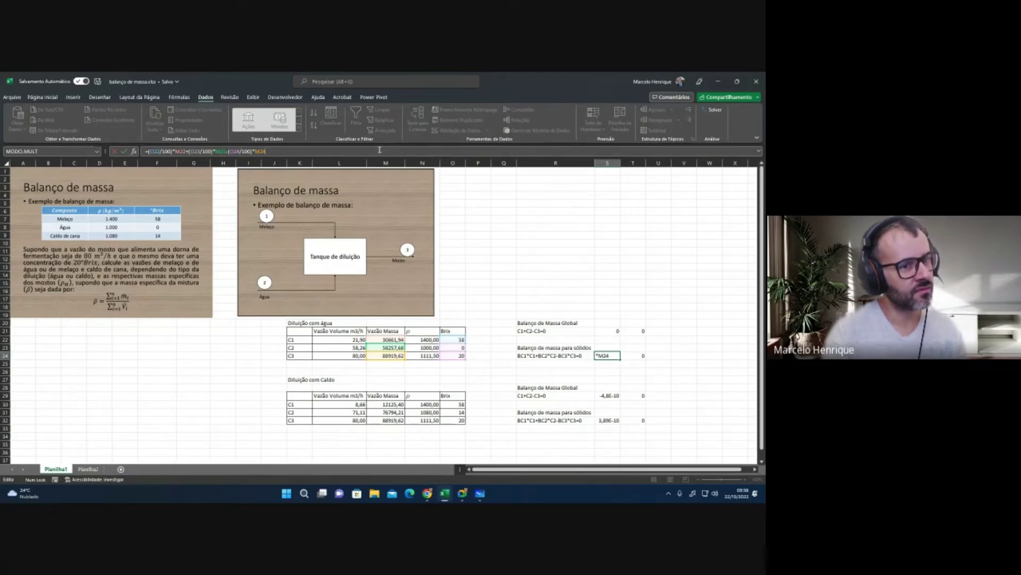
key(Escape)
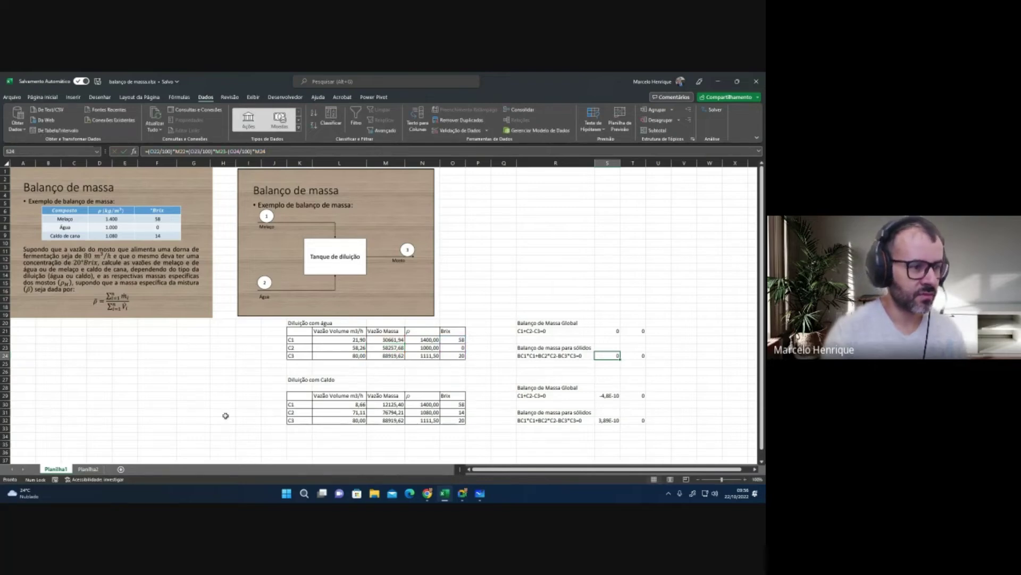
click(91, 469)
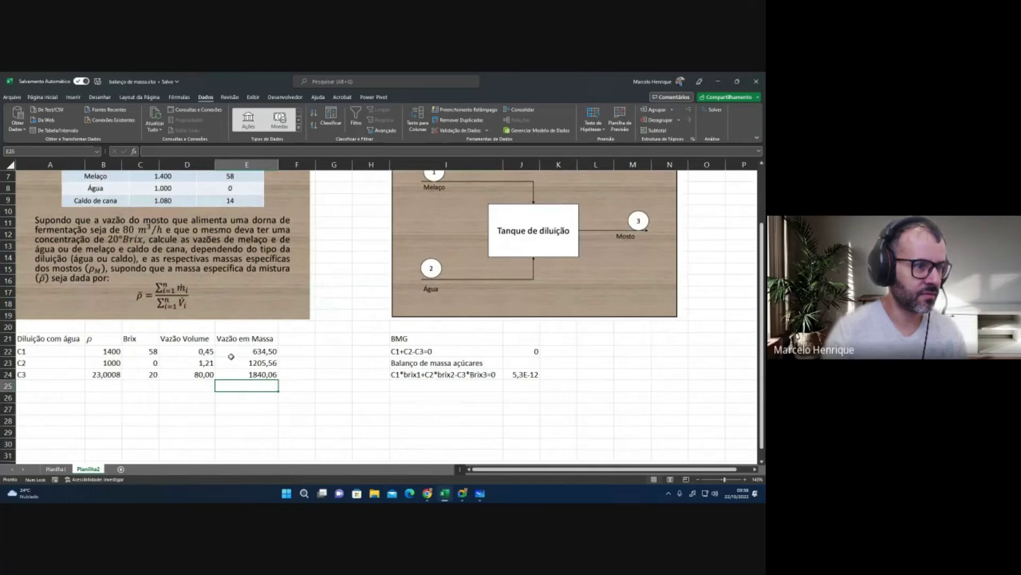
click(89, 375)
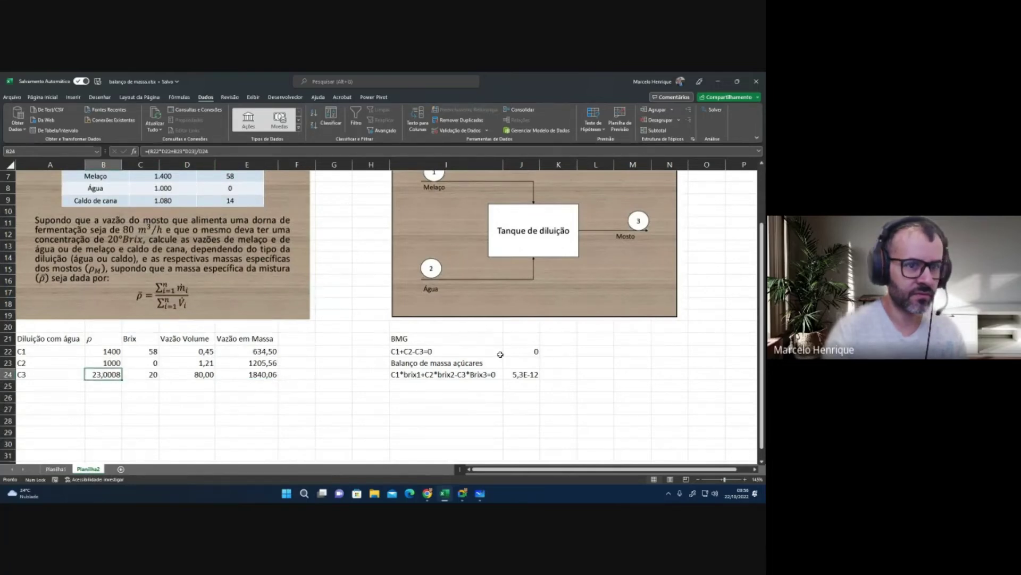
click(489, 376)
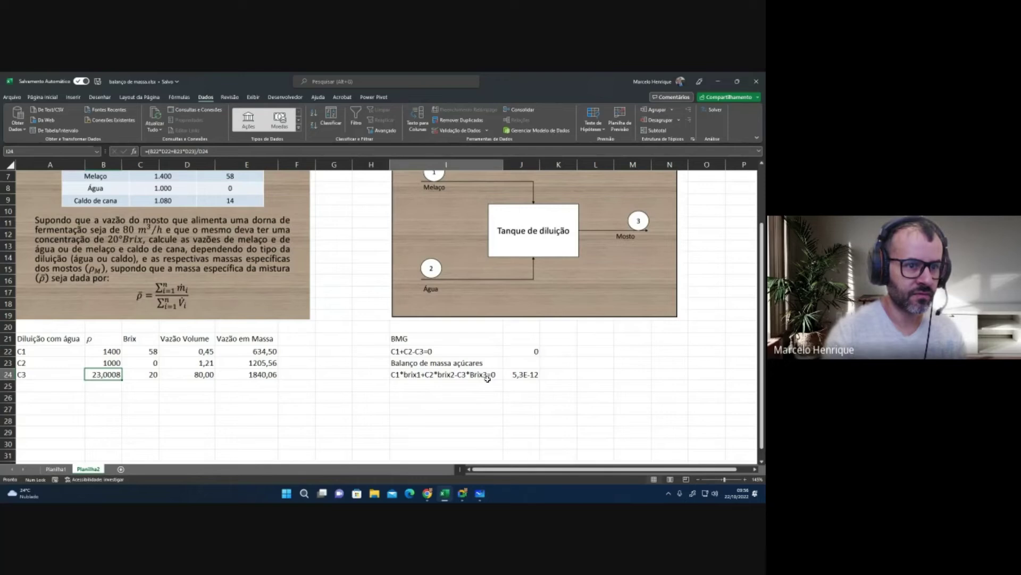
click(520, 377)
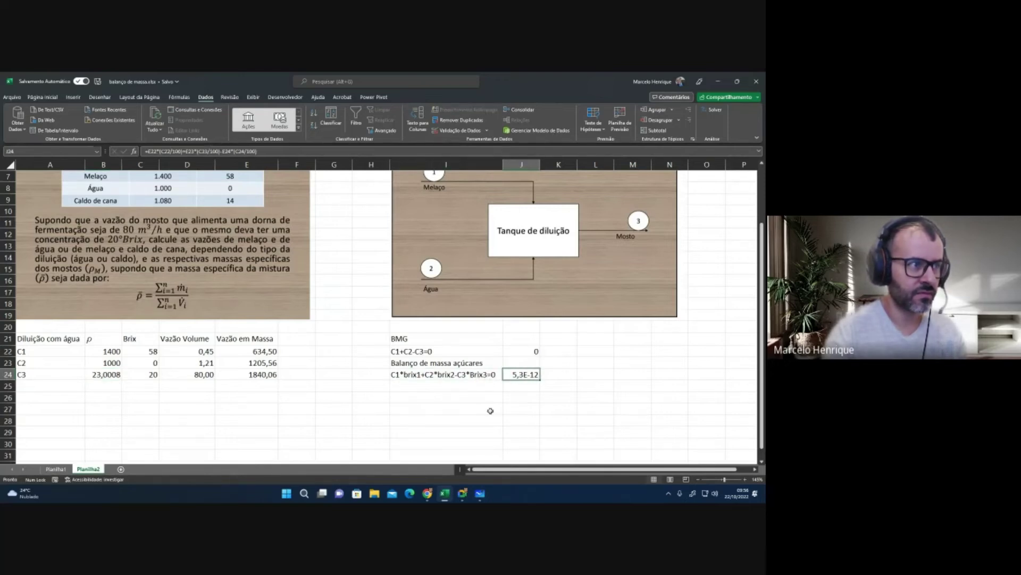
Step: Clear the sugar balance formula from J24 on Planilha2
key(Delete)
text(=)
click(265, 351)
text(*)
key(Escape)
Step: Format the Brix values in C22:C24 as percentages
click(146, 352)
click(184, 151)
key(BackSpace)
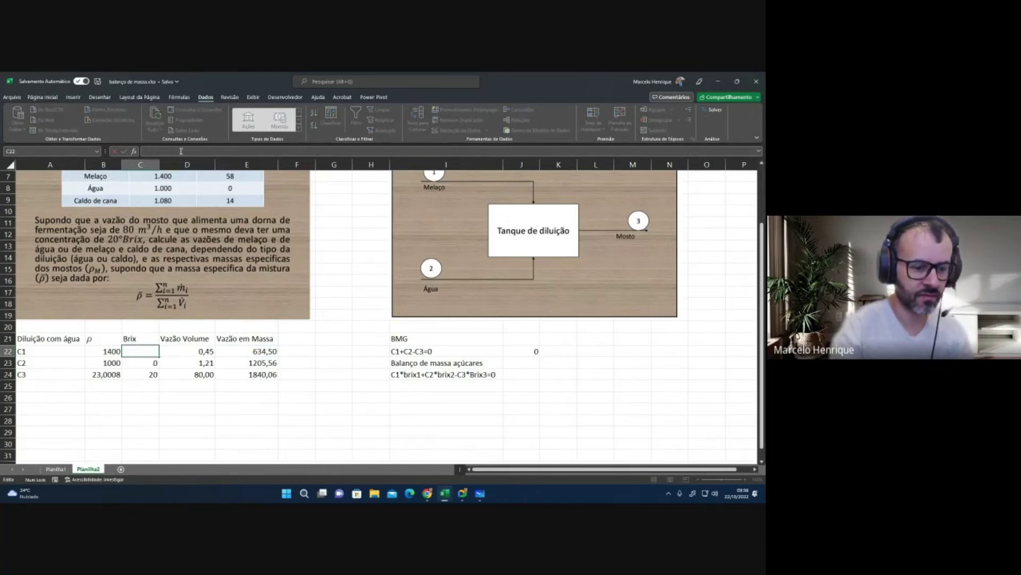
key(Escape)
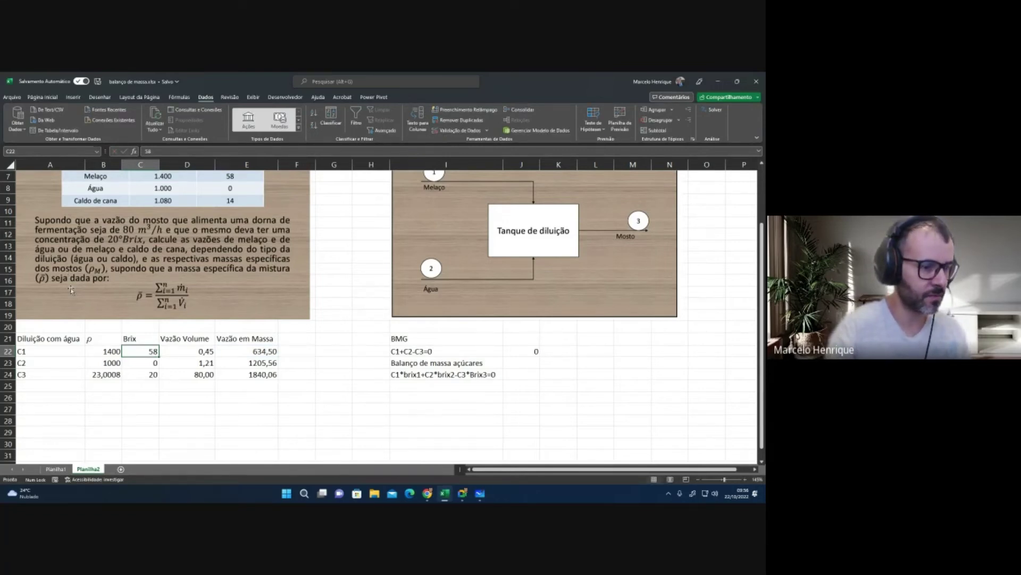
key(shift+Down)
key(shift+Down)
click(43, 97)
click(374, 126)
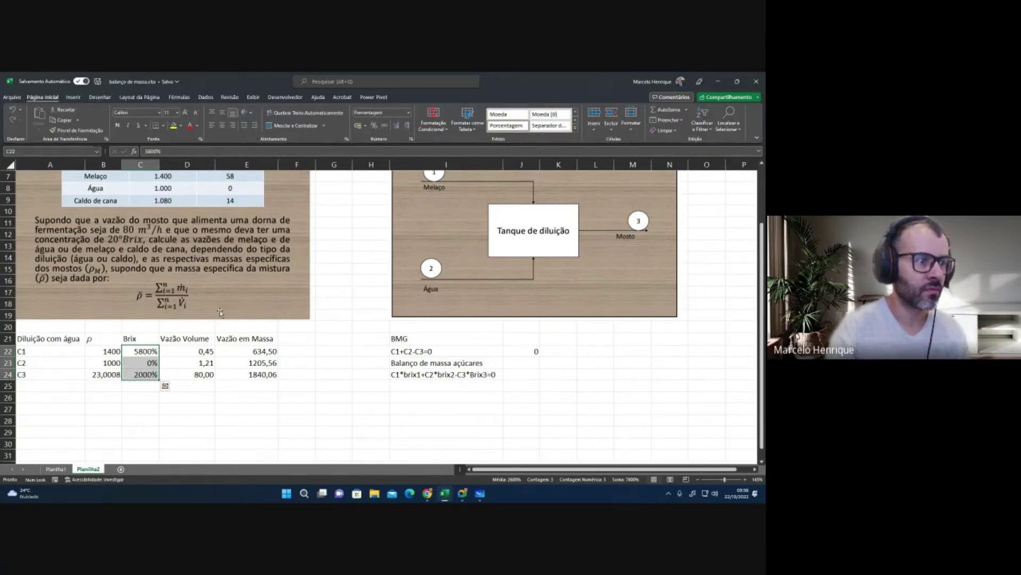
click(193, 152)
key(BackSpace)
key(BackSpace)
key(BackSpace)
key(BackSpace)
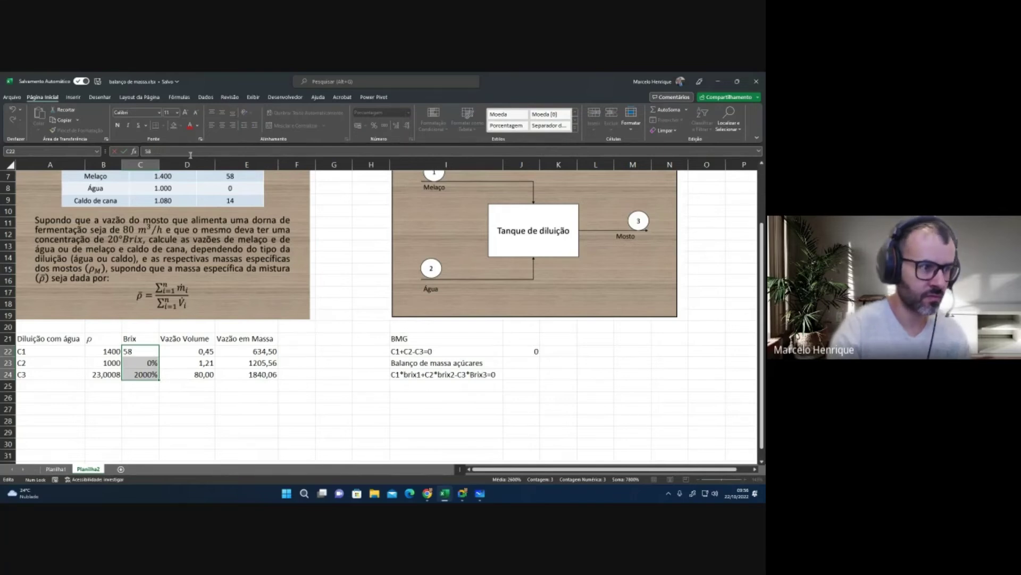
text(58)
key(Return)
text(\)
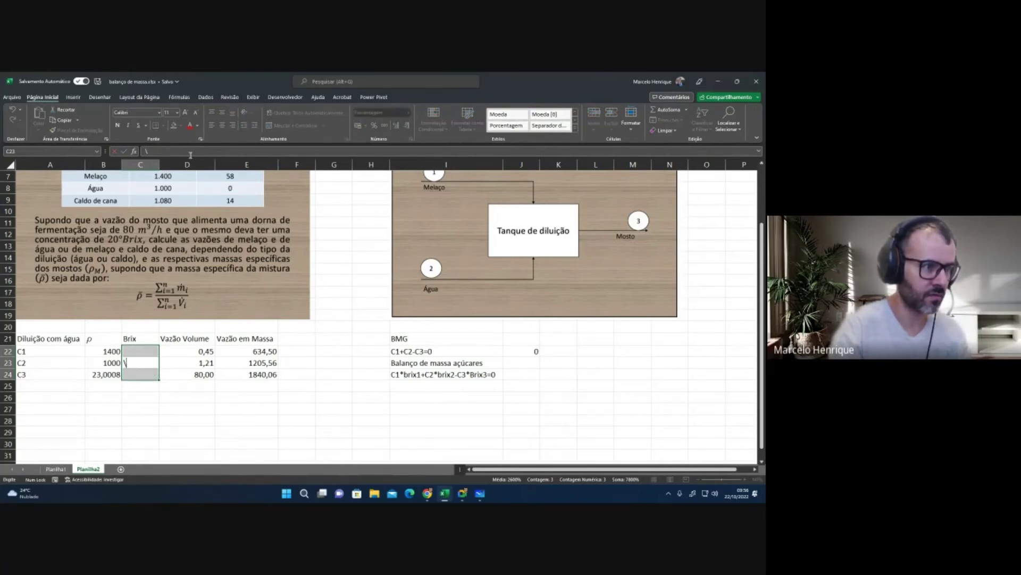
key(Escape)
key(ctrl+z)
Step: Enter the Brix values 58%, 0% and 20% for C1, C2 and C3 in C22:C24
text(58%)
key(Return)
text(0)
key(Return)
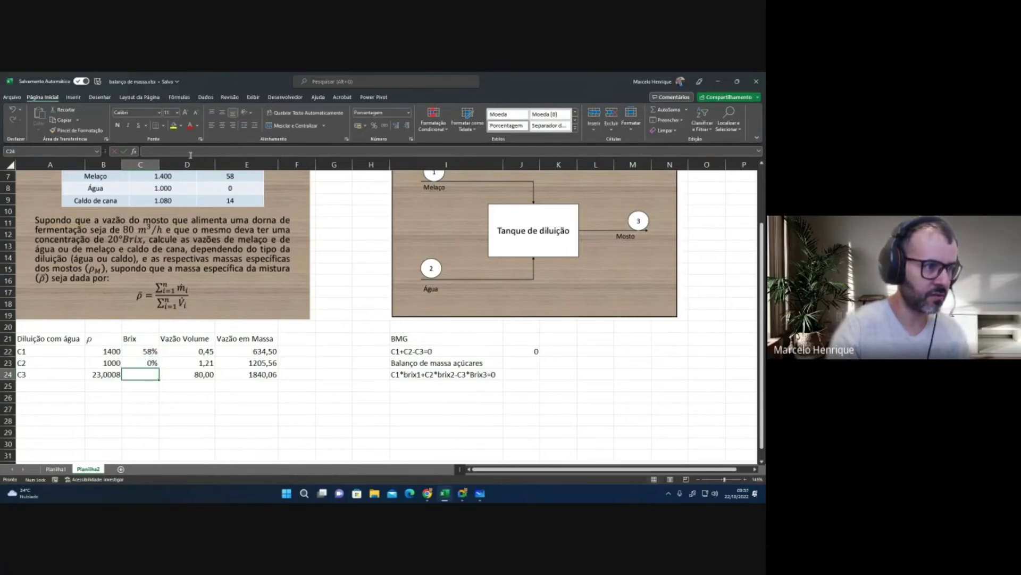
text(20)
key(Return)
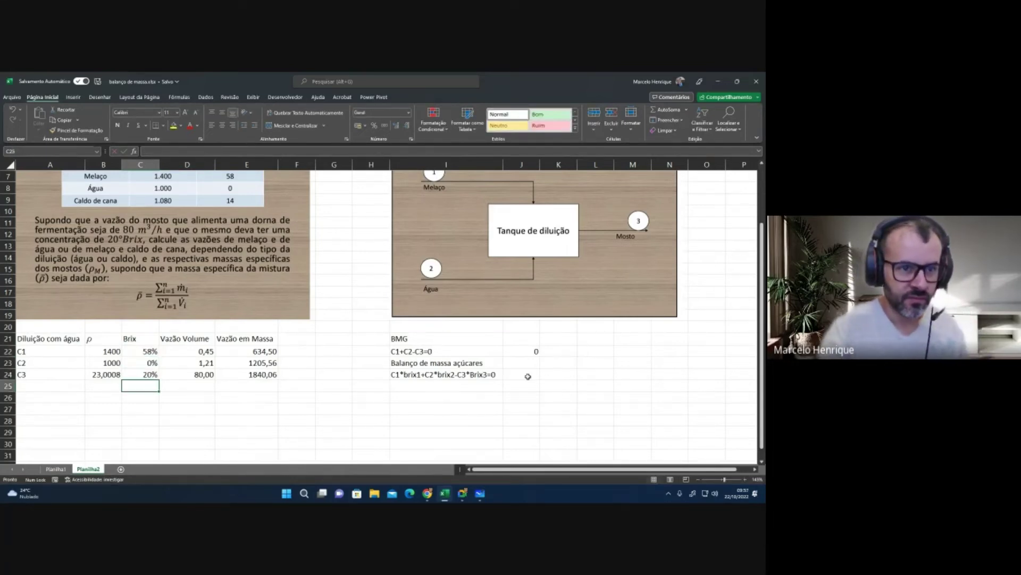
Step: Begin the sugar balance formula in J24, read the call's chat messages in Google Meet, and return to the Excel workbook
click(527, 375)
text(=)
mouse_move(462, 494)
click(456, 452)
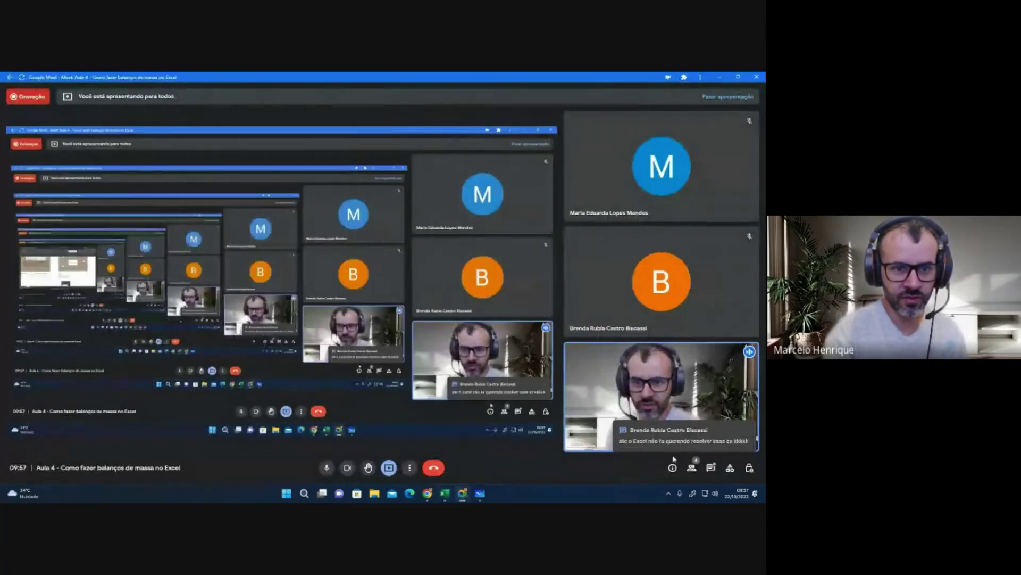
click(711, 467)
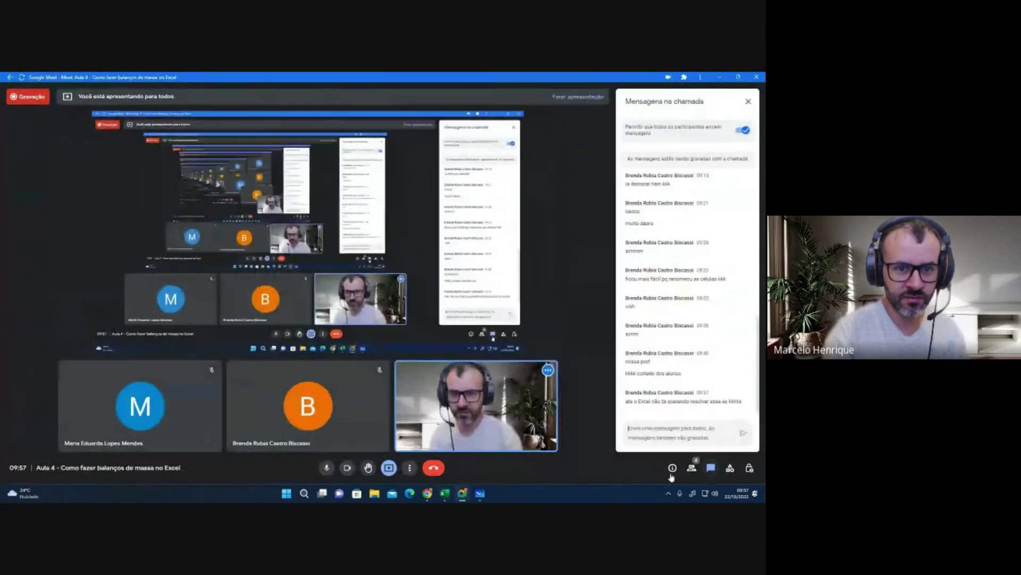
click(445, 493)
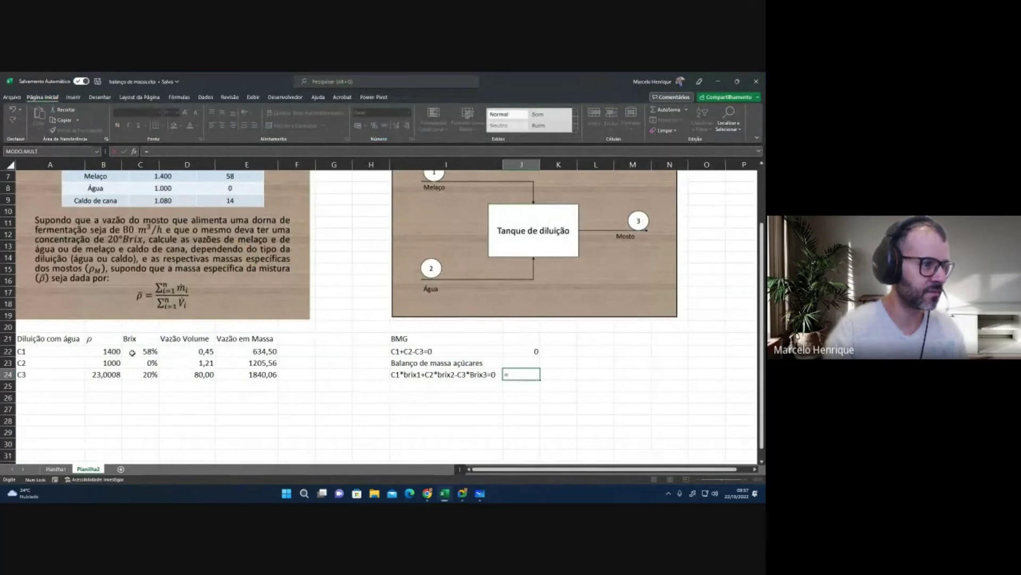
Step: Complete the sugar balance formula in J24 as =E22*C22+E23*C23-E24*C24
click(263, 352)
text(*)
click(141, 348)
text(+)
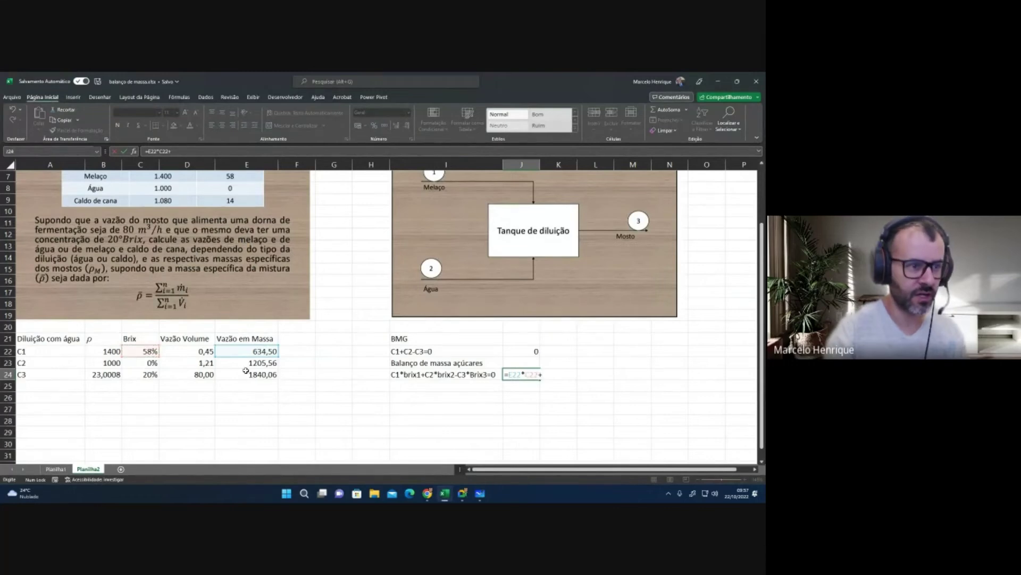
click(269, 363)
text(*)
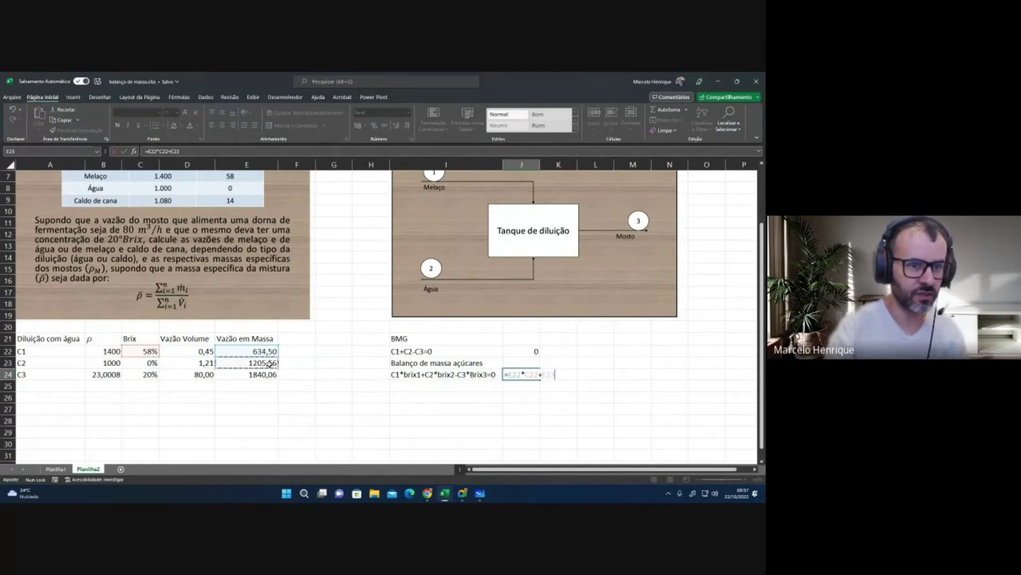
click(142, 366)
text(-)
click(252, 376)
text(*)
click(150, 376)
key(Return)
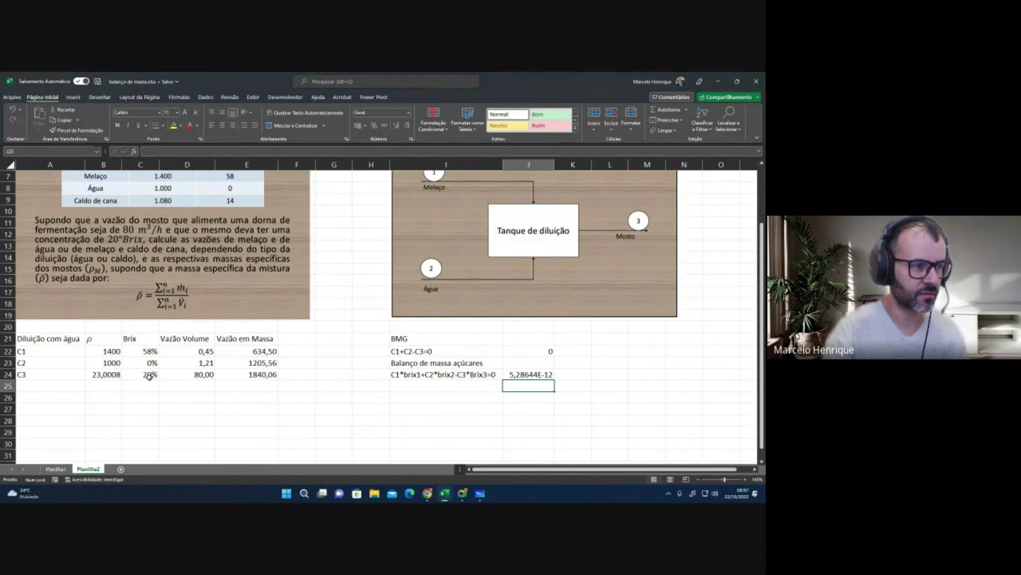
Step: Set the starting volume flows to 50 for C1 in D22 and 30 for C2 in D23
click(208, 353)
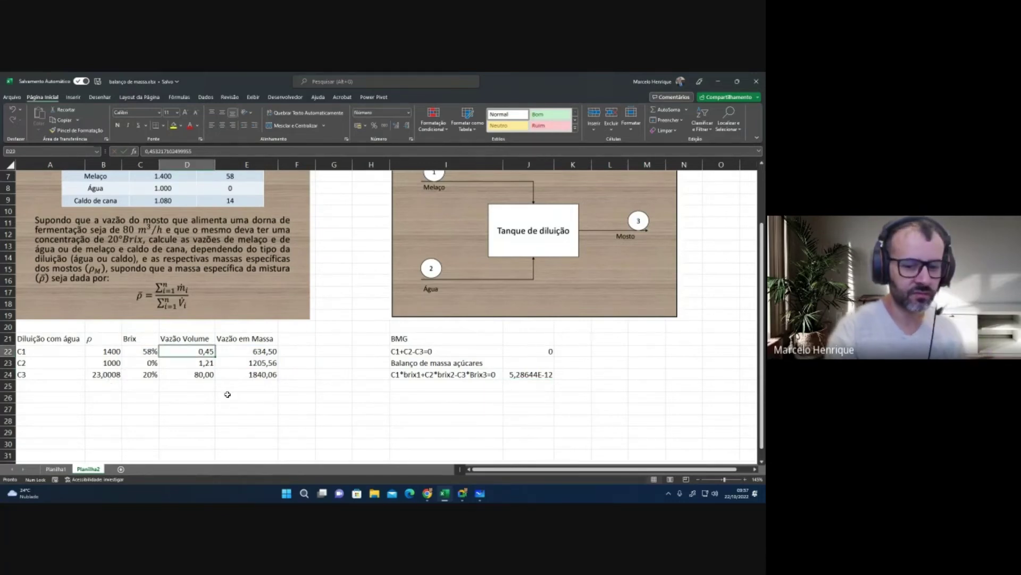
text(50)
key(Return)
text(30)
key(Return)
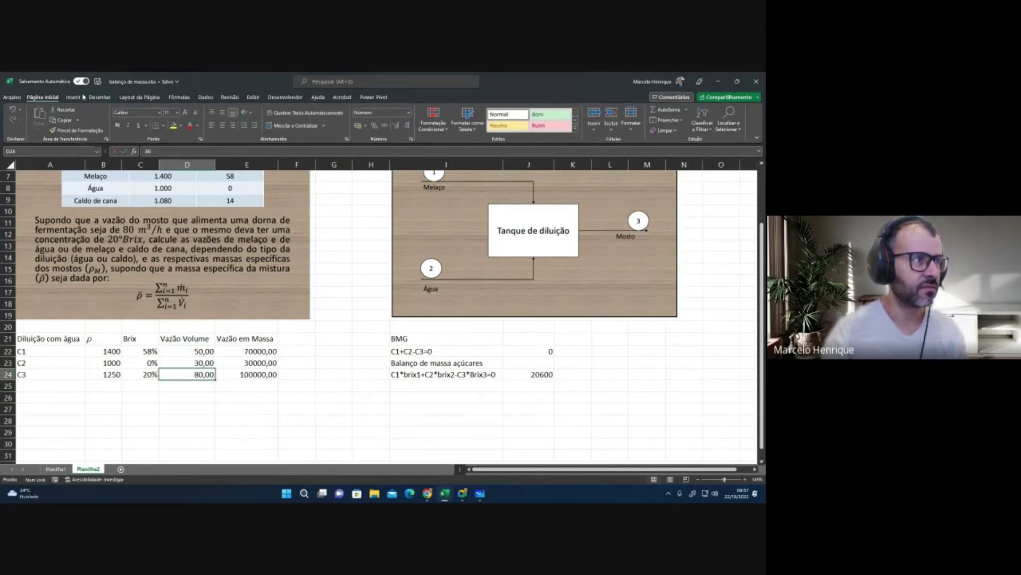
Step: Reset all Solver parameters and define the global balance cell J22 as the objective with a target value of 0
click(205, 97)
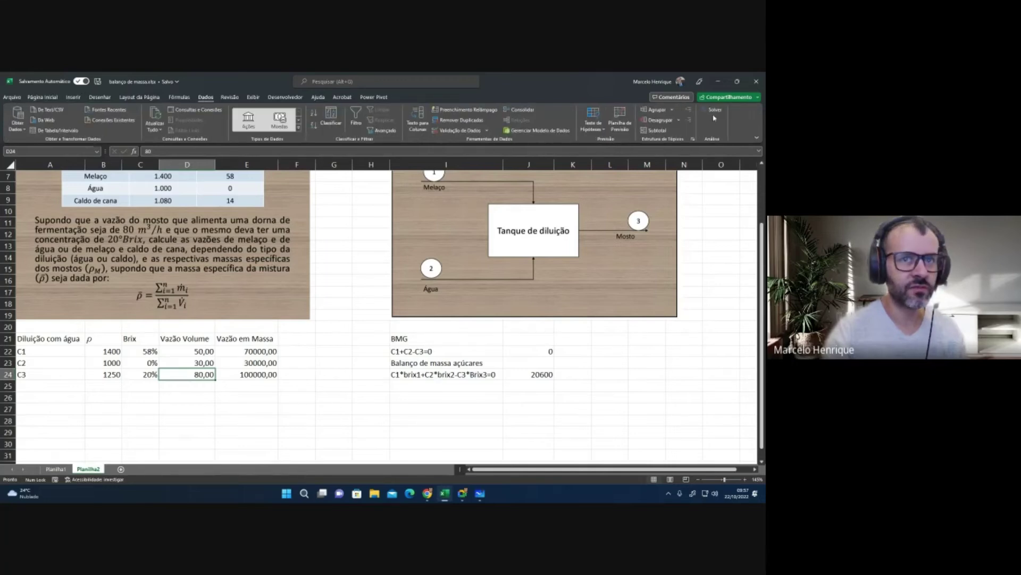
click(715, 113)
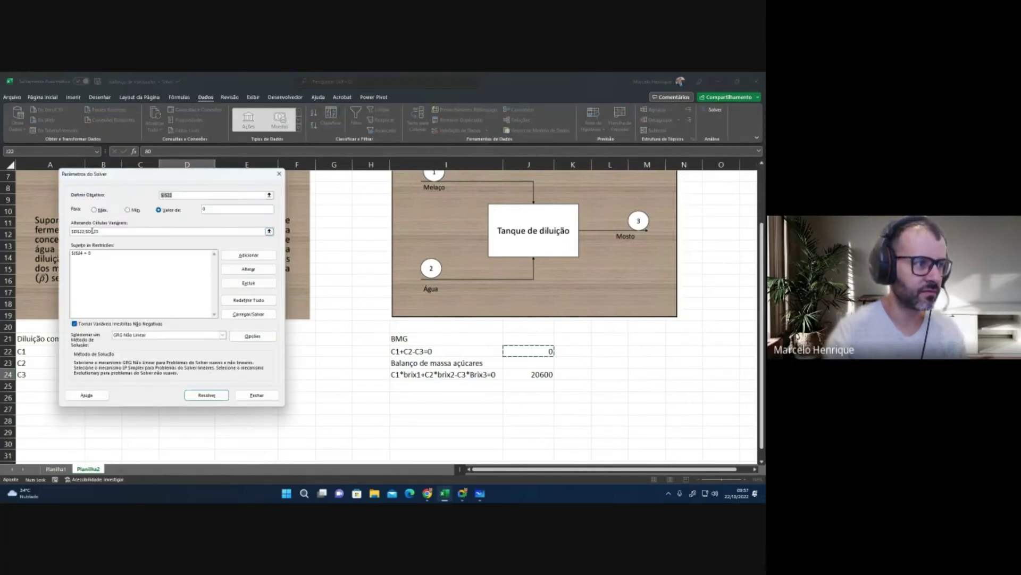
click(241, 301)
click(406, 310)
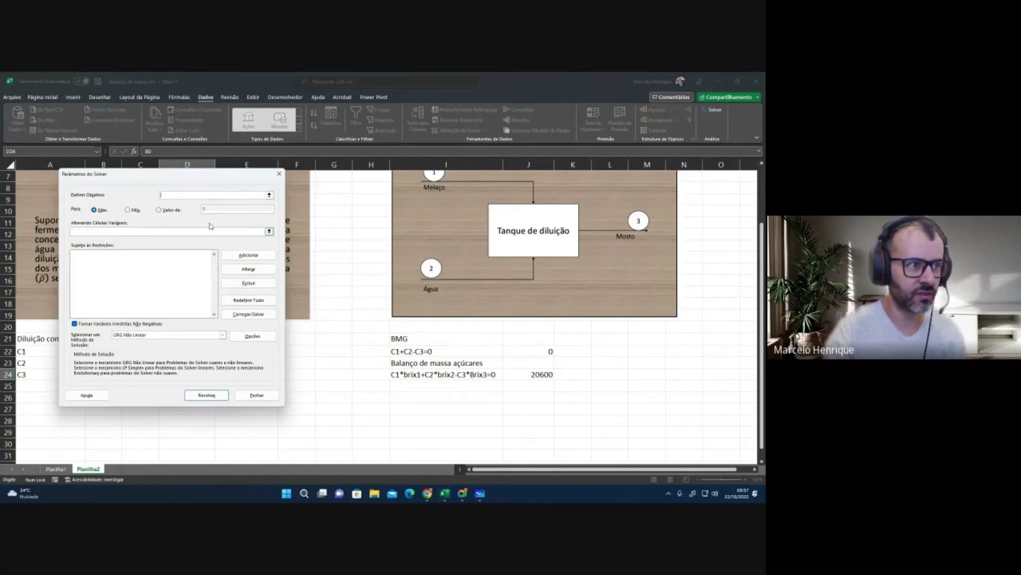
click(548, 352)
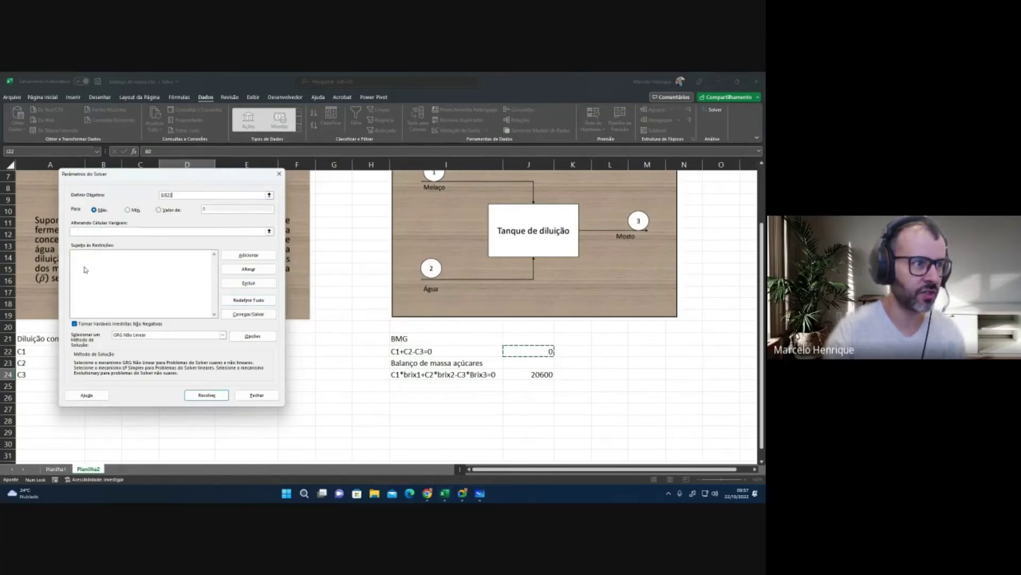
click(158, 210)
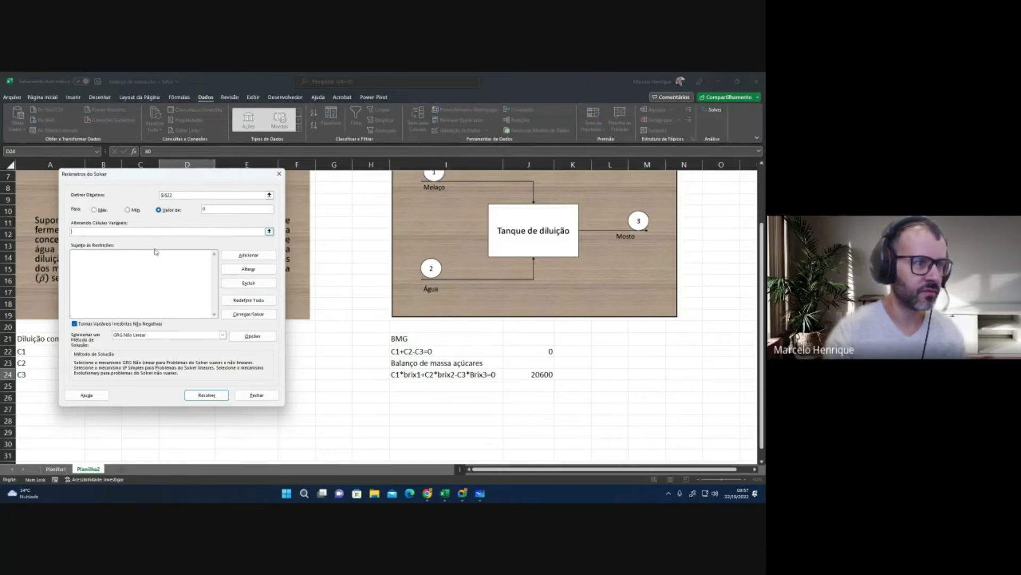
Step: Set the C1 and C2 volume flows in D22 and D23 as the Solver's variable cells
drag(166, 177, 390, 180)
click(394, 237)
click(196, 349)
ctrl+click(194, 360)
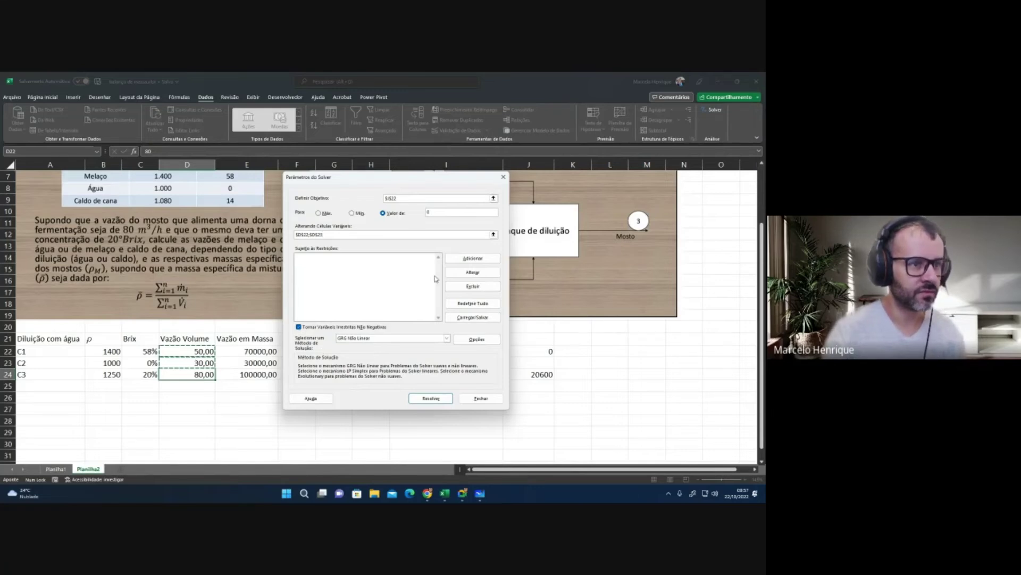
Step: Add a Solver constraint requiring the sugar balance in J24 to equal 0
click(472, 259)
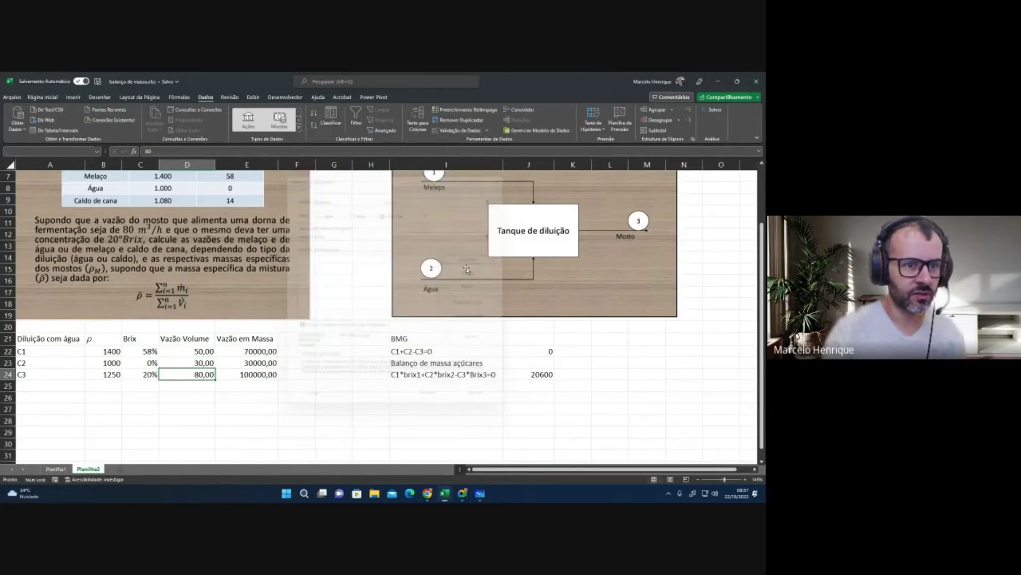
click(530, 374)
click(395, 293)
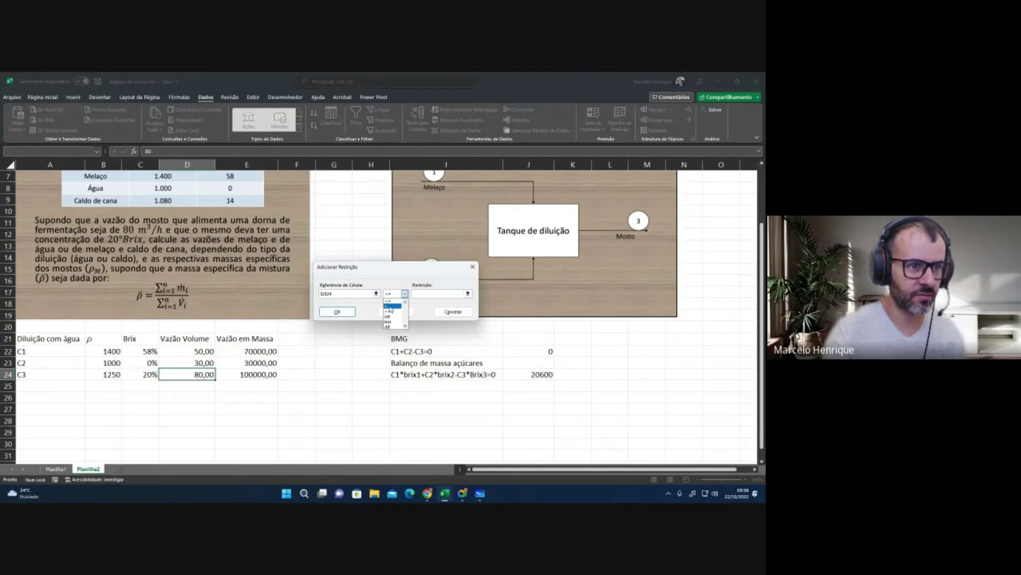
click(393, 307)
click(456, 294)
text(0)
click(352, 313)
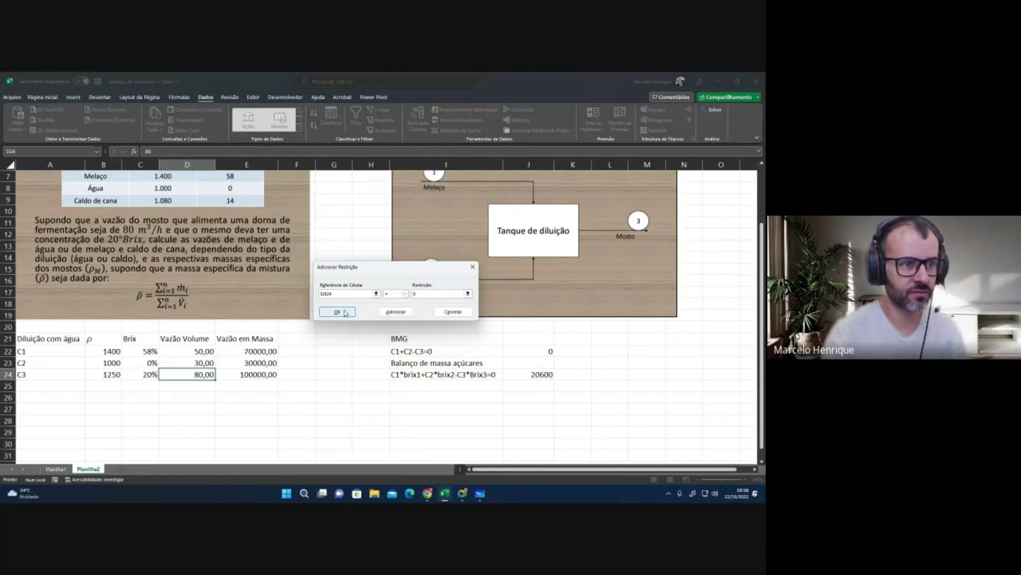
Step: Solve the model with GRG Nonlinear and keep the Solver solution
click(430, 398)
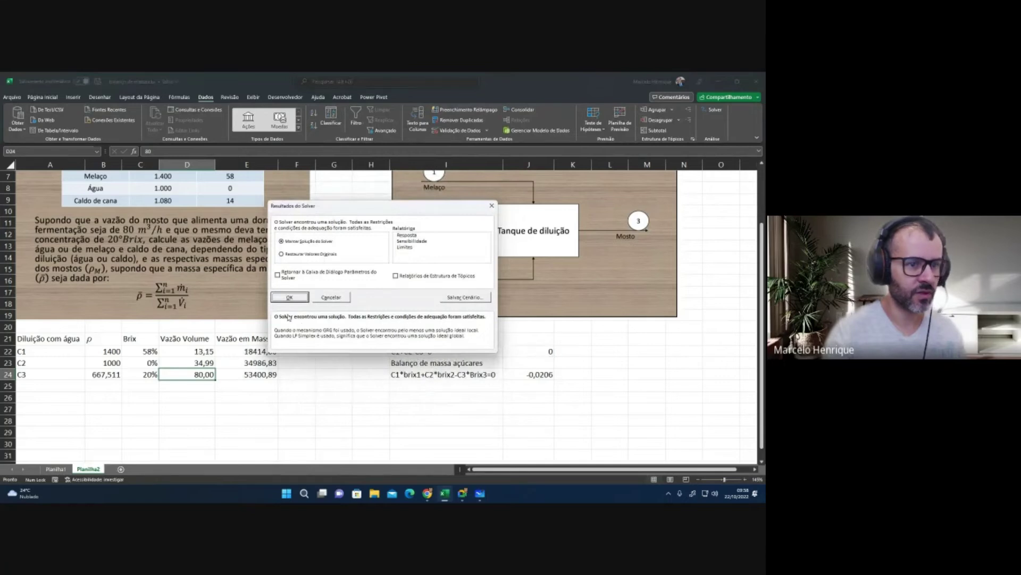
click(297, 299)
click(320, 353)
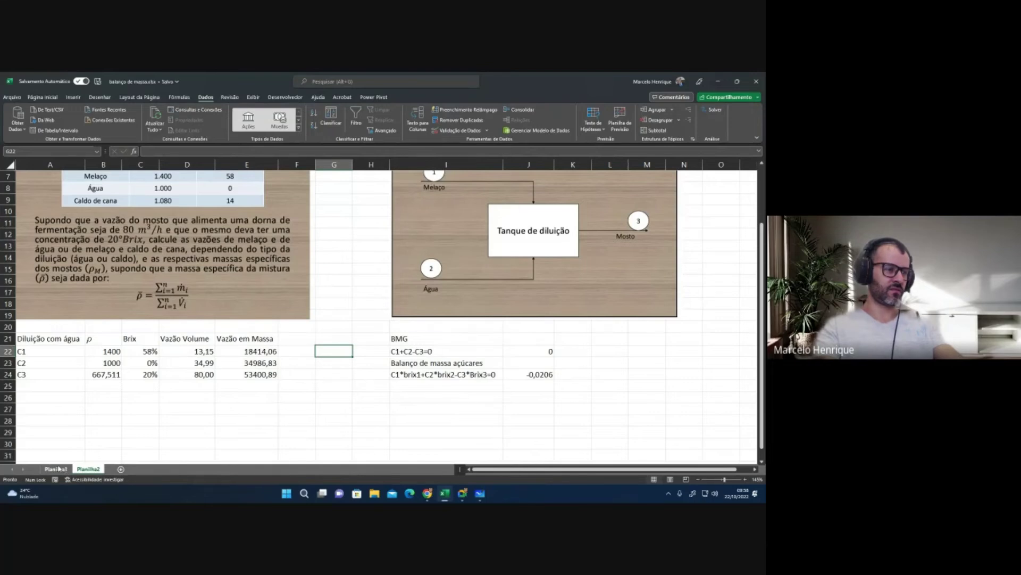
Step: Check the C3 density formula in B24 and the C2 water dilution volume flow in L23 on Planilha1
click(101, 373)
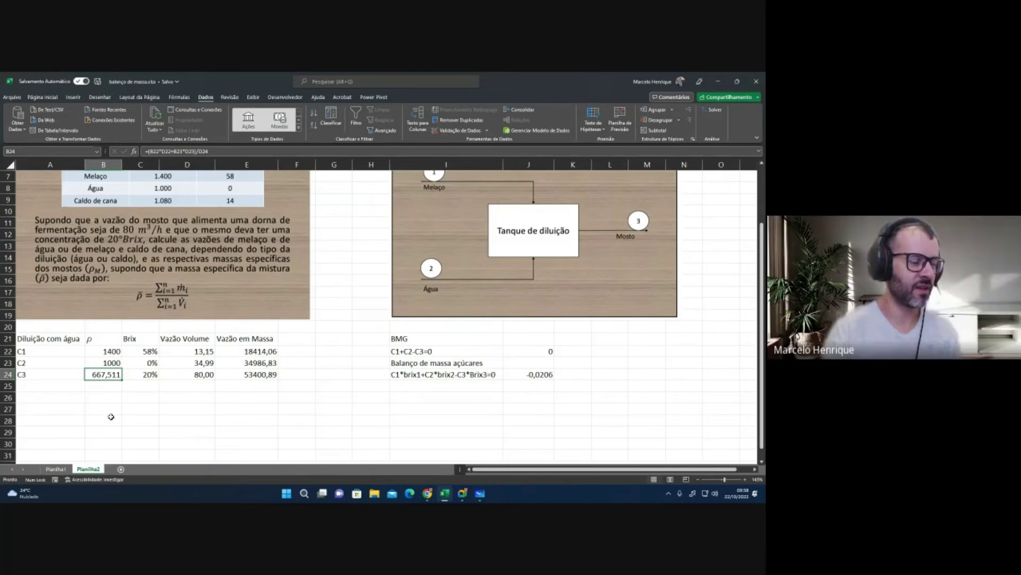
click(111, 417)
click(56, 469)
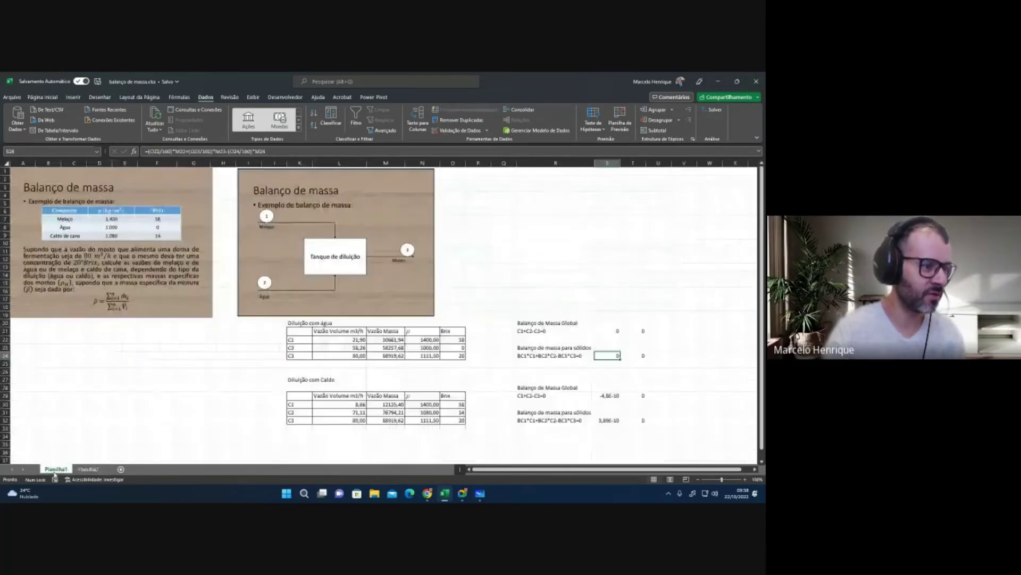
click(356, 349)
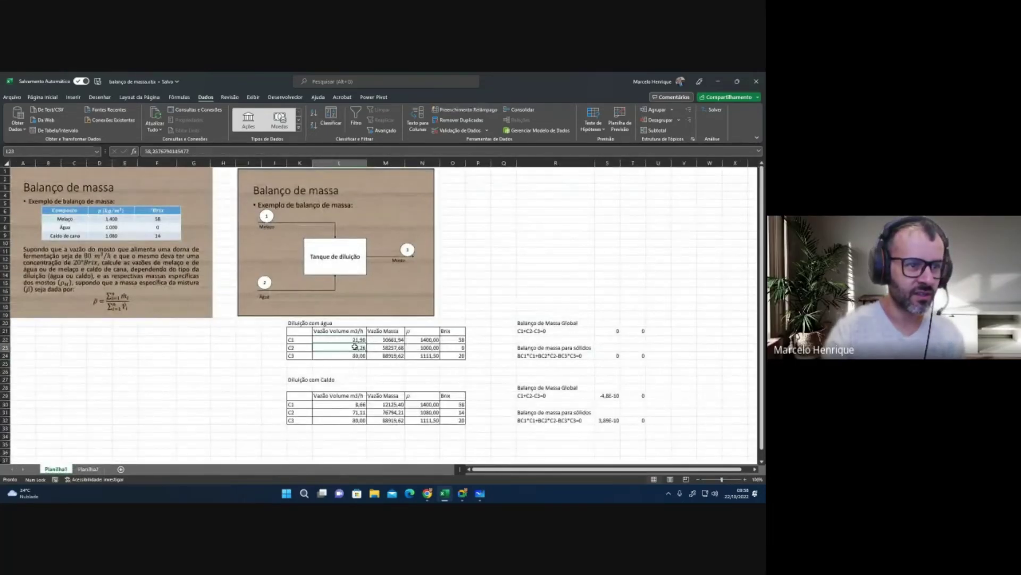
Step: Compare the C1, C2 and C3 water dilution volume flows on Planilha1 with those on Planilha2
click(357, 340)
click(357, 348)
click(357, 357)
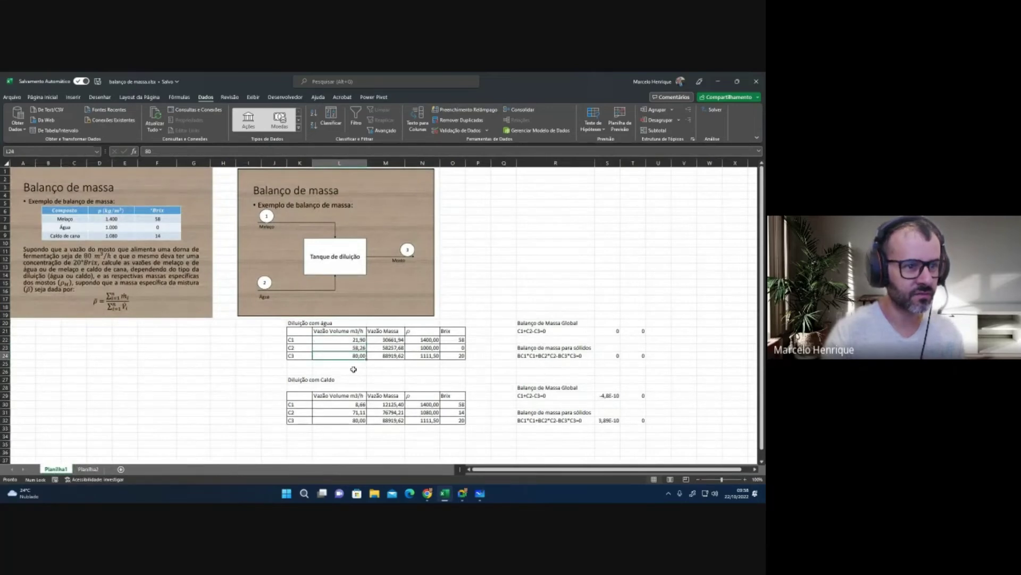
click(87, 469)
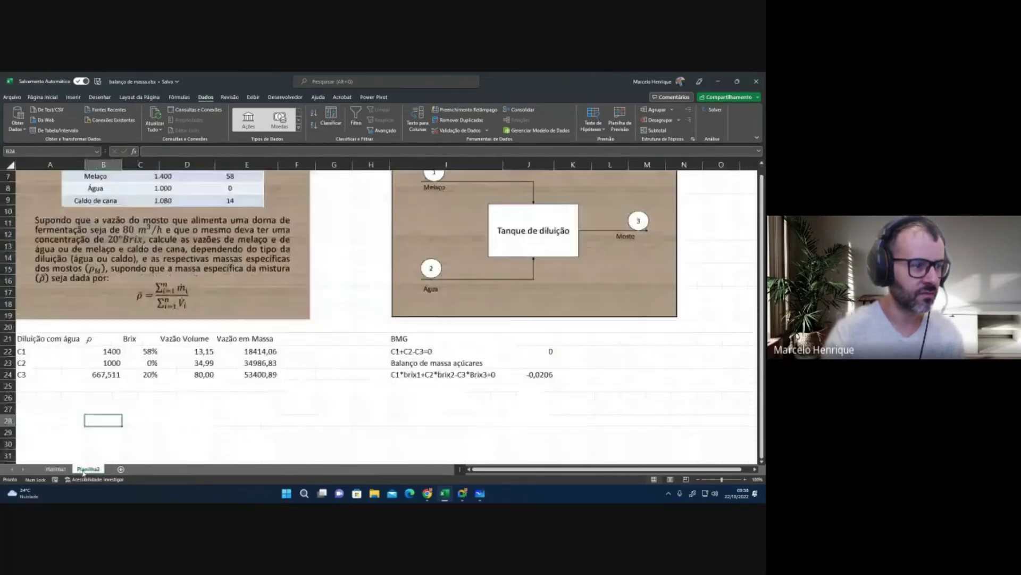
click(193, 417)
click(204, 396)
click(203, 390)
Step: Label cell I26 on Planilha2 as "c3 VOLUME = c2+C1"
click(414, 400)
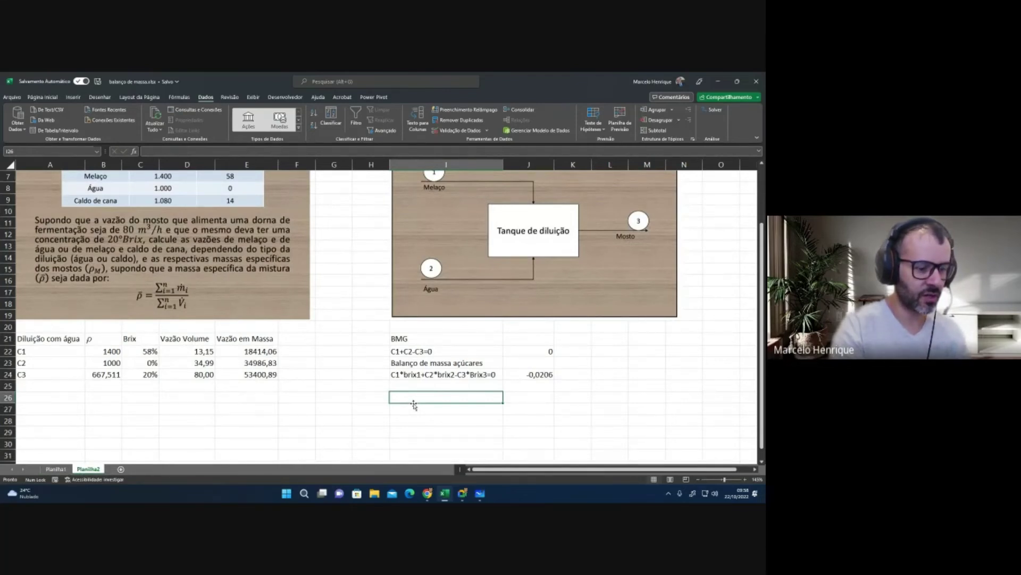
text(c)
key(BackSpace)
text(3 VOLUME)
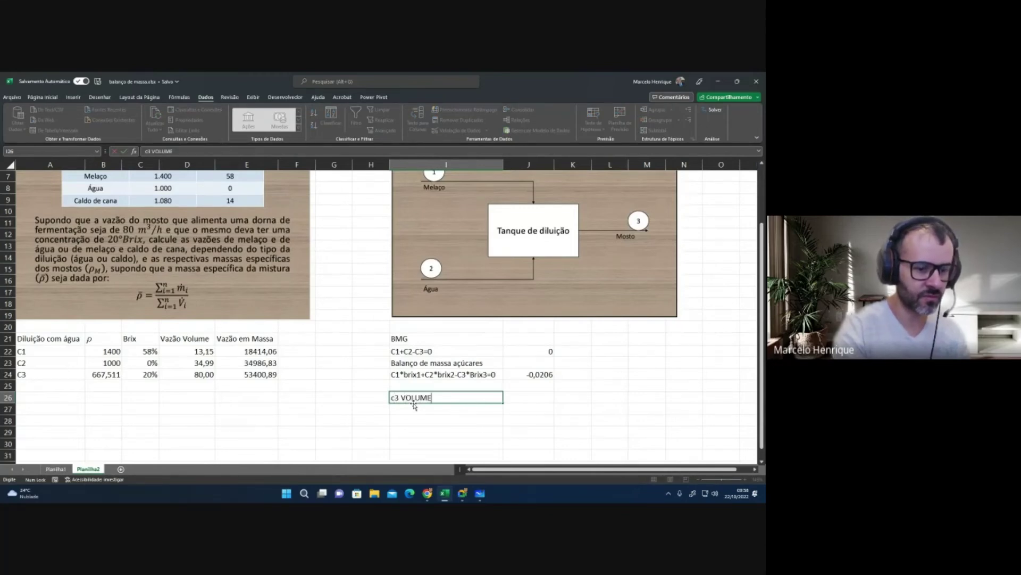
text( = c2)
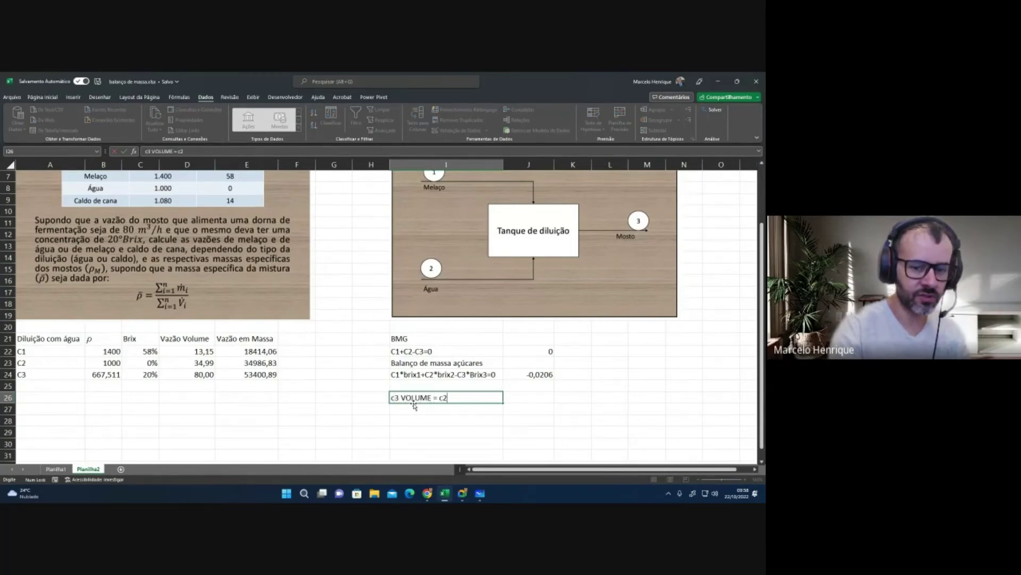
text(+C1)
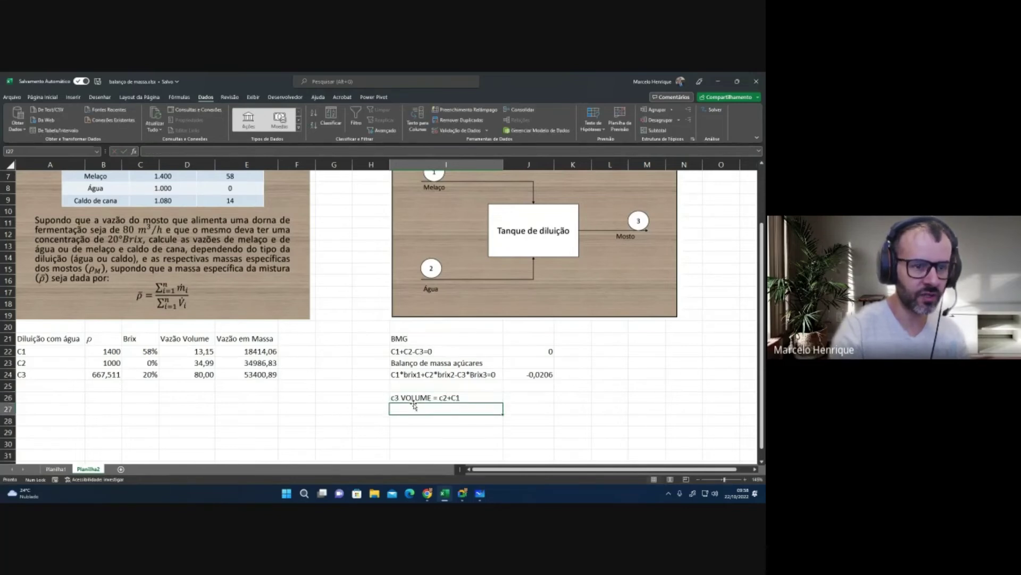
Step: Enter the volume balance formula =D24-D23-D22 in cell J26, beside its label
key(Tab)
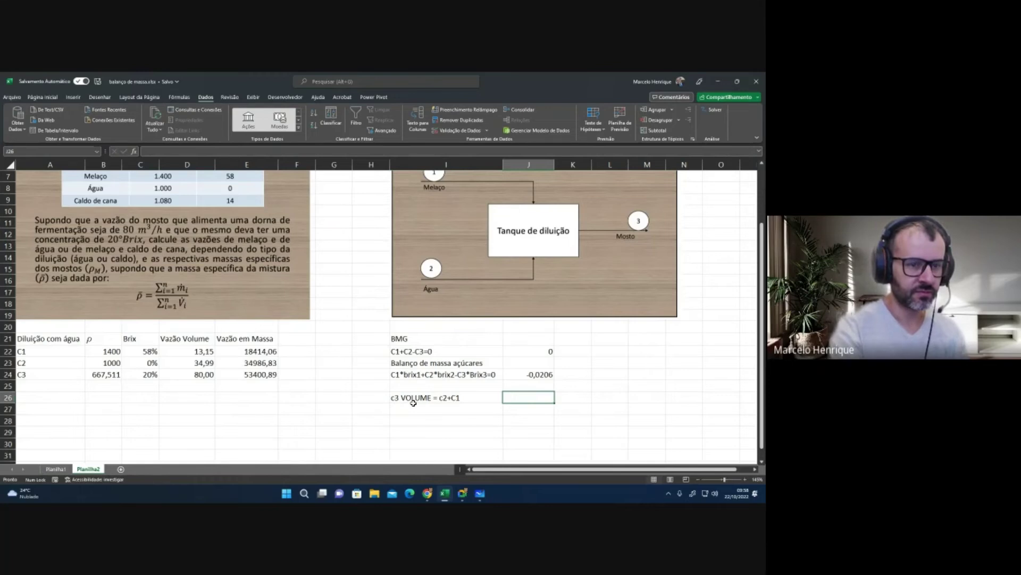
text(=)
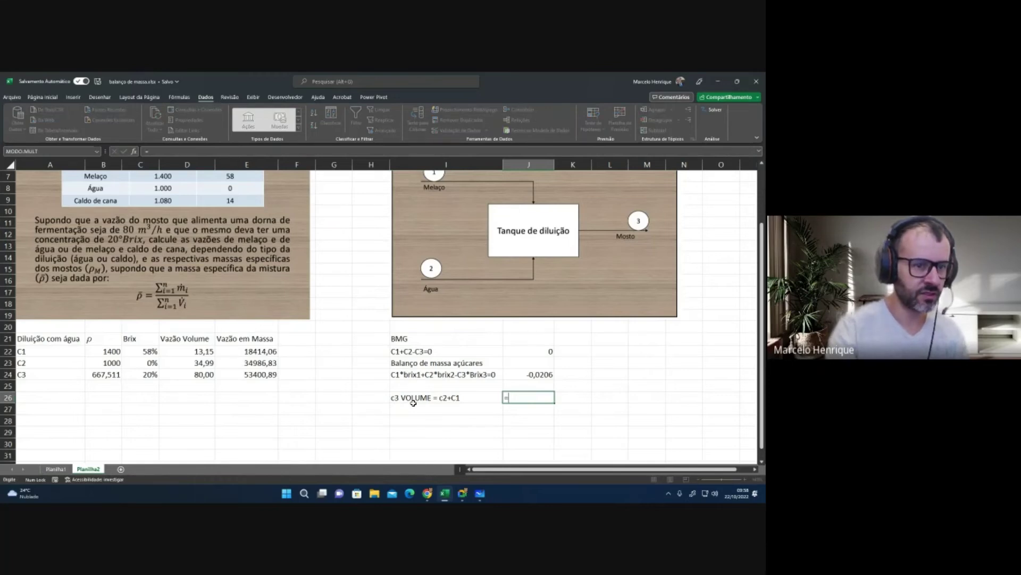
click(206, 375)
text(-)
click(199, 362)
text(-)
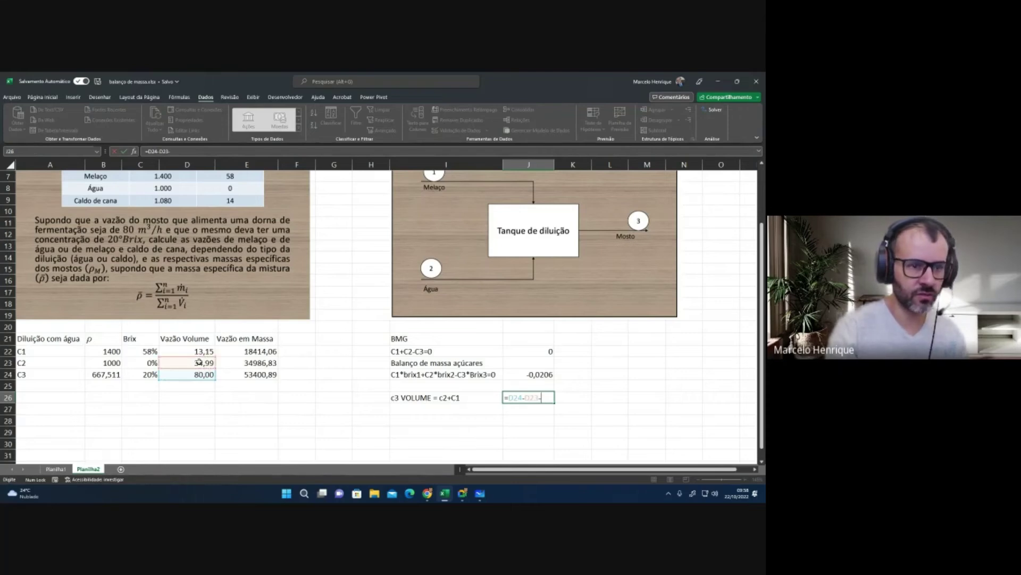
click(204, 350)
key(Return)
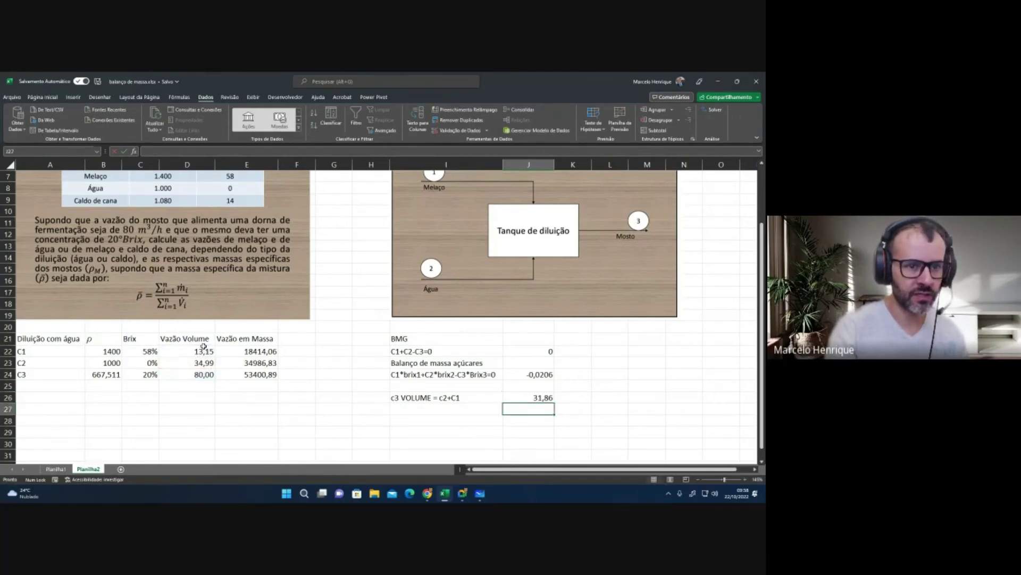
Step: Add a Solver constraint requiring the volume balance in J26 to equal 0, then solve again and keep the Solver solution
click(342, 389)
click(713, 110)
click(473, 259)
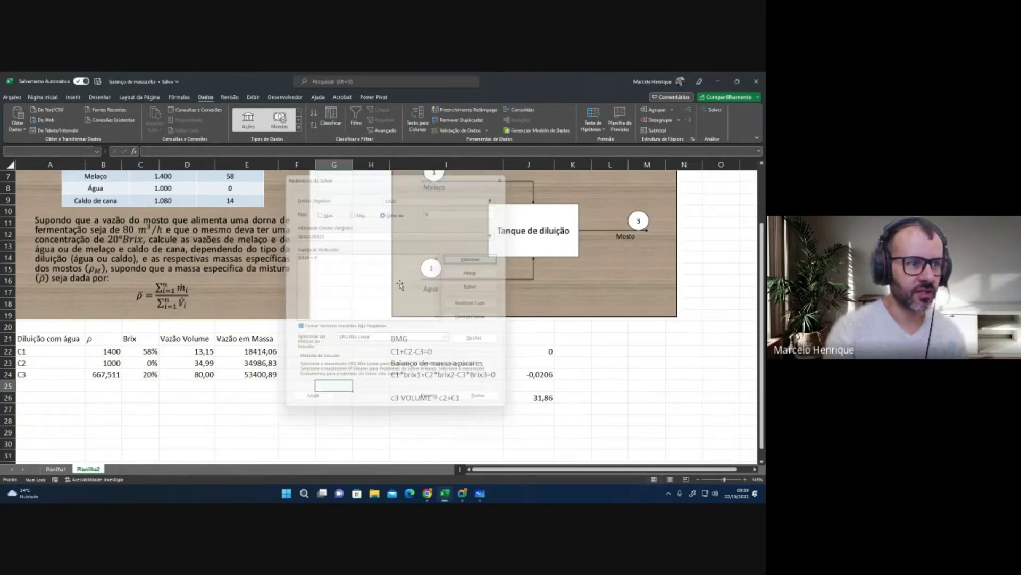
click(513, 396)
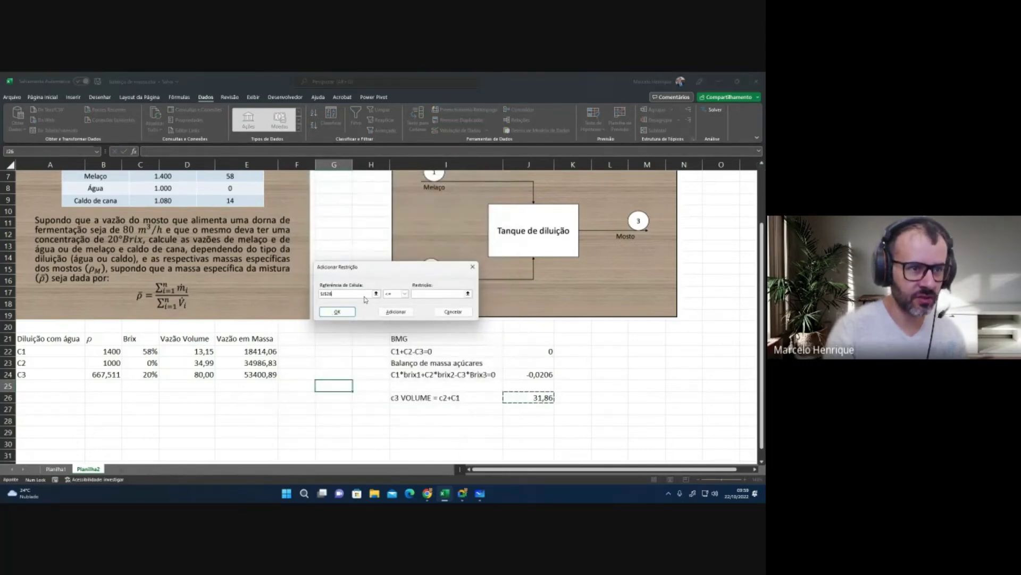
click(405, 294)
click(389, 306)
key(Tab)
text(0)
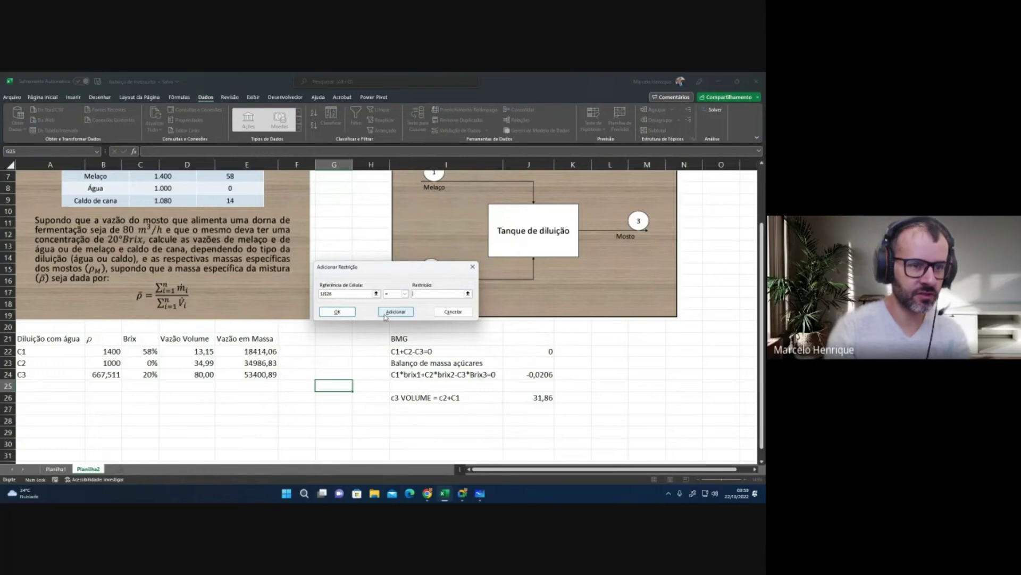
click(344, 314)
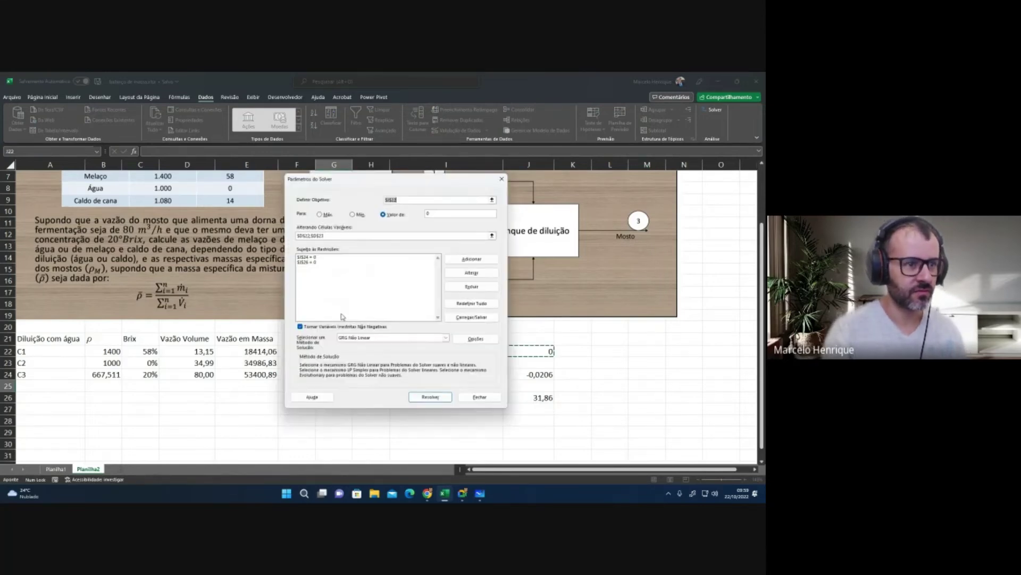
click(427, 395)
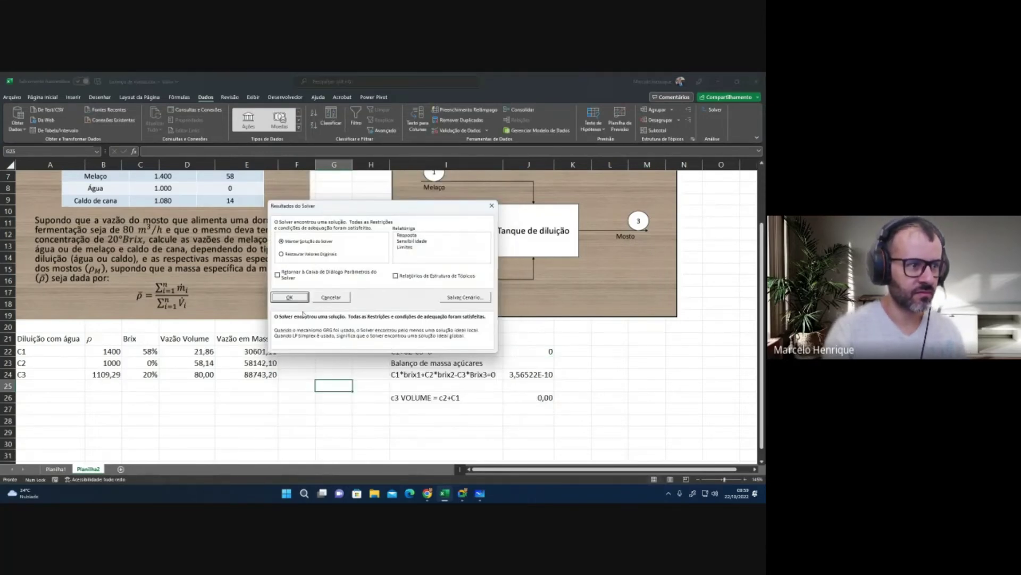
click(290, 298)
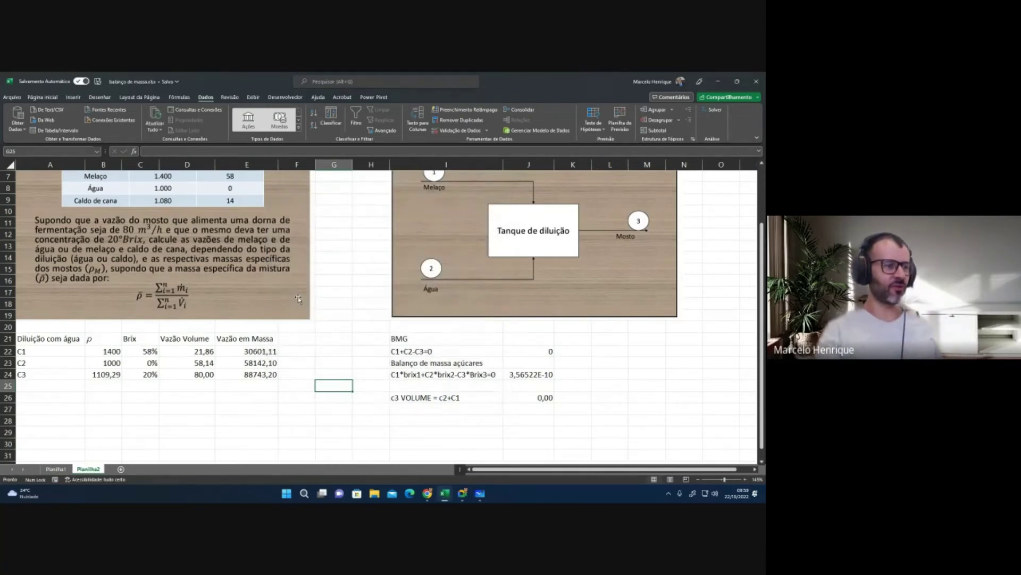
Step: Check the densities and C2 volume flow on Planilha2 against the flows, densities and Brix in Planilha1's water dilution table
click(103, 376)
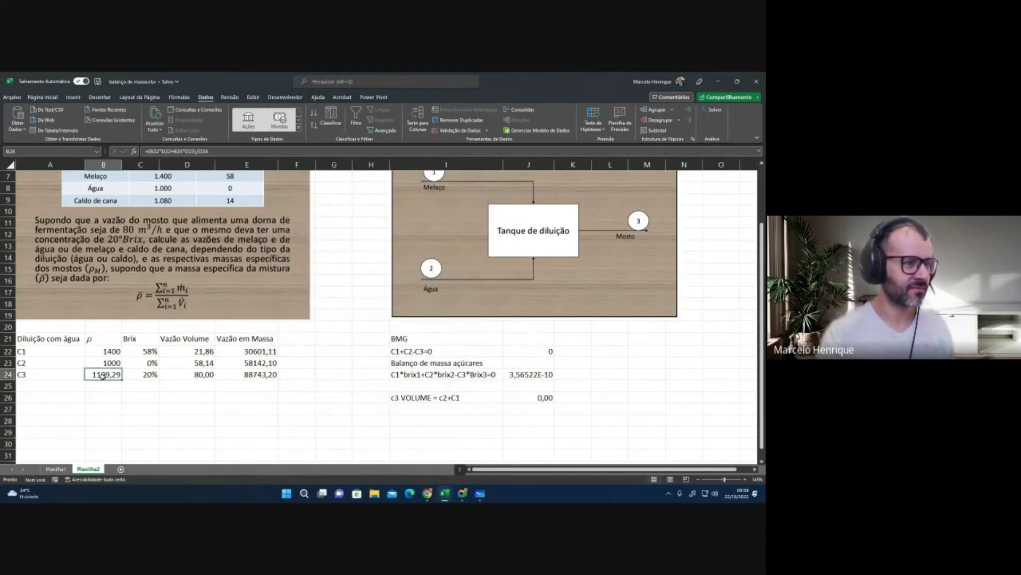
click(111, 351)
click(113, 362)
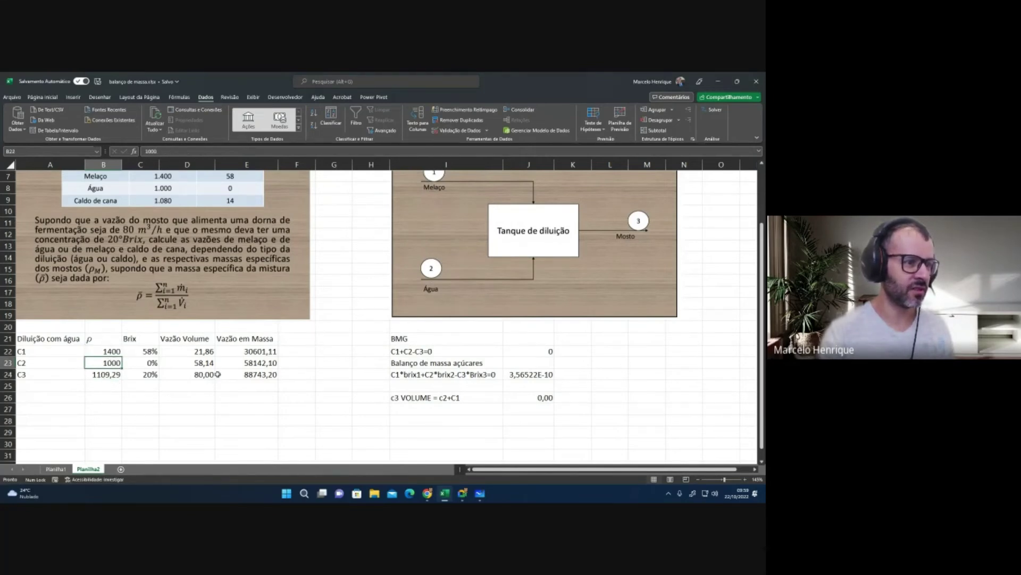
click(204, 362)
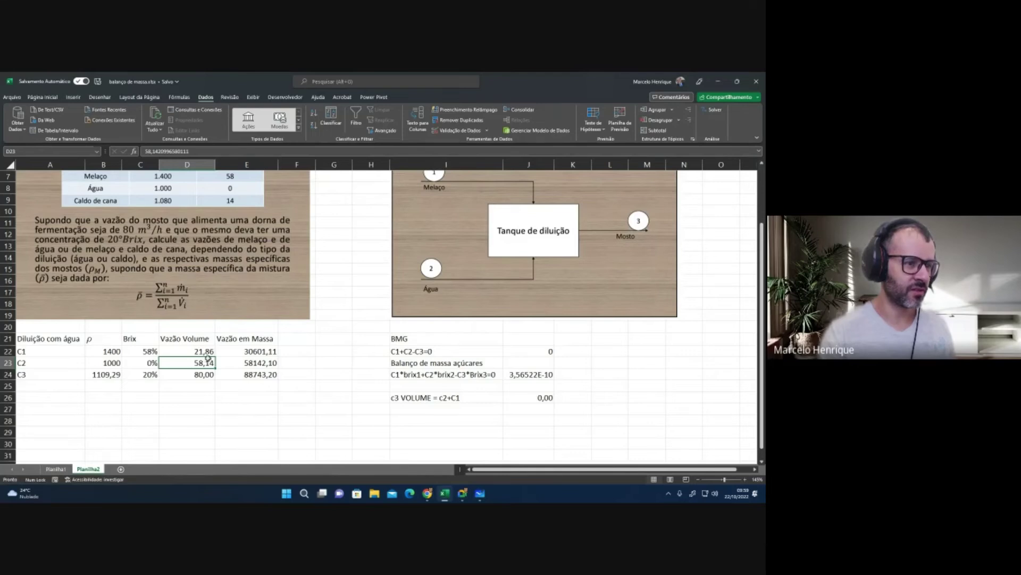
click(295, 398)
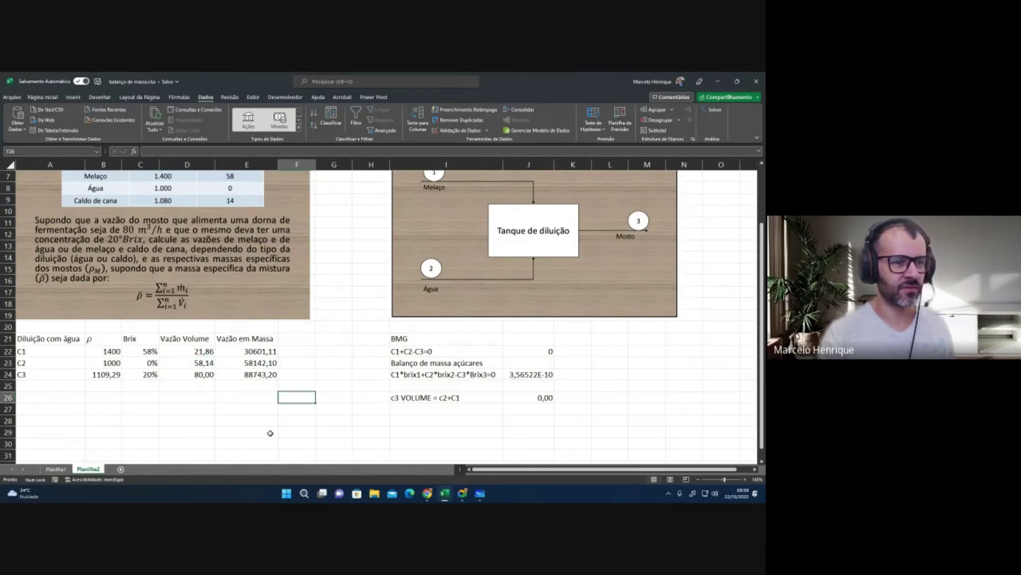
click(56, 468)
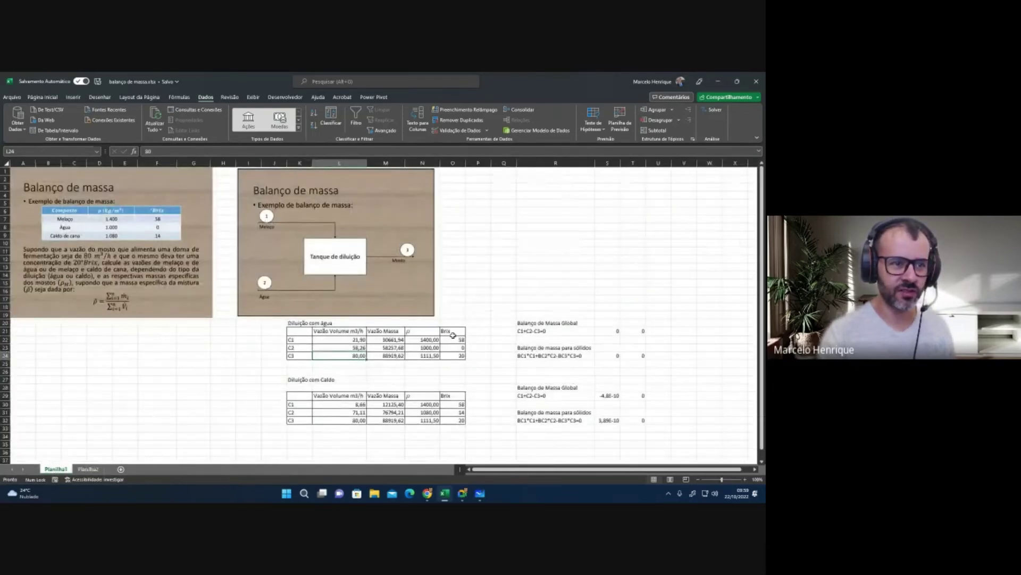
click(352, 347)
click(385, 342)
click(386, 348)
click(389, 355)
click(435, 342)
click(434, 347)
click(434, 355)
click(453, 349)
click(453, 342)
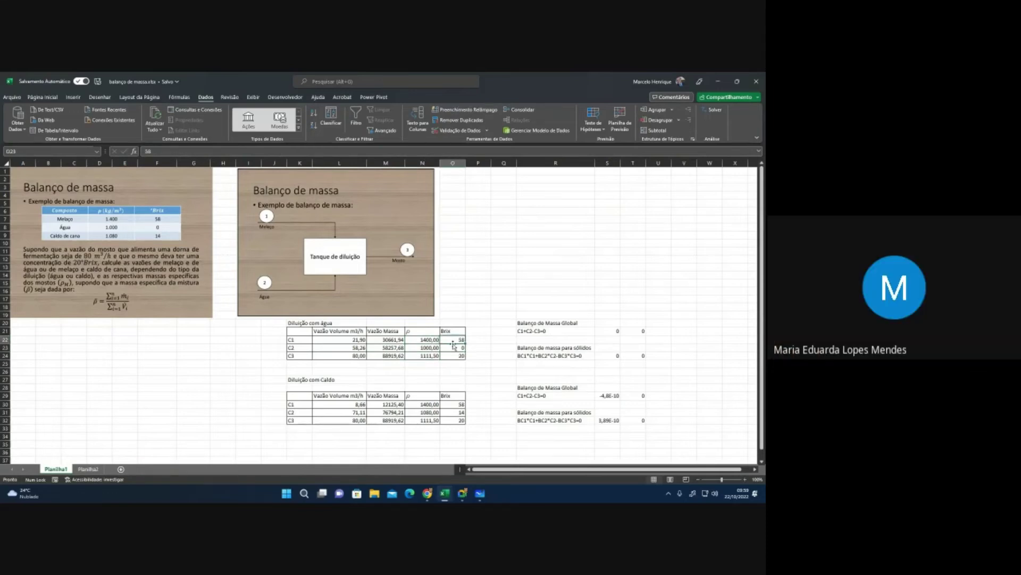
Step: Review the volume balance in I26:J26 and compare the C1 and C2 volume flows between Planilha1 and Planilha2
click(89, 469)
drag(458, 397, 511, 397)
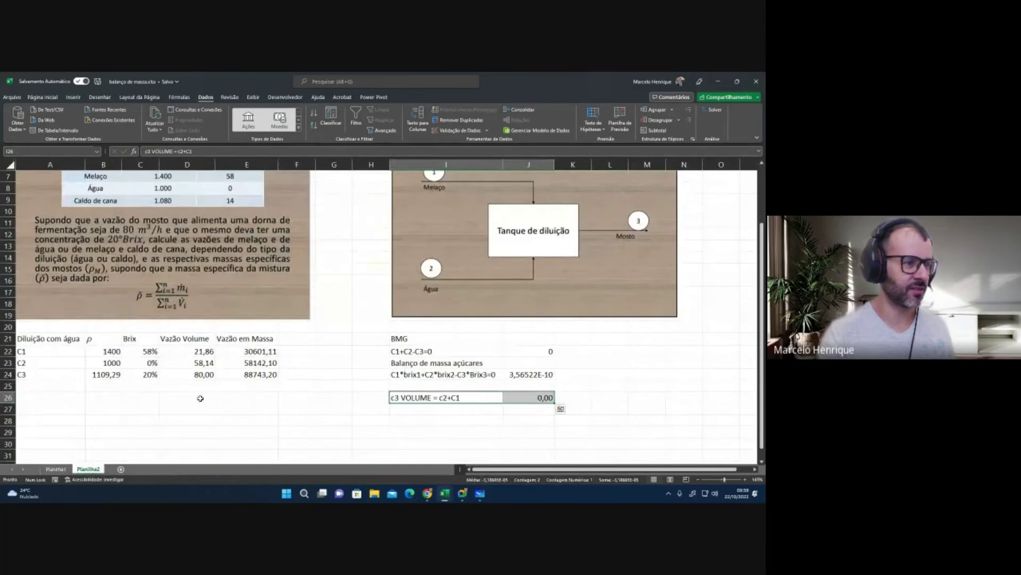
click(136, 397)
click(55, 469)
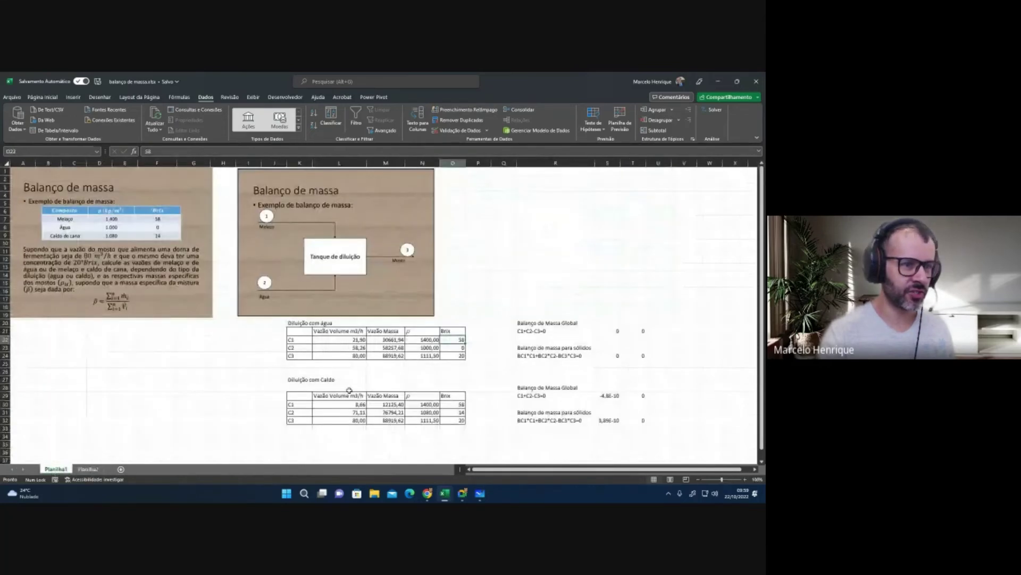
click(356, 349)
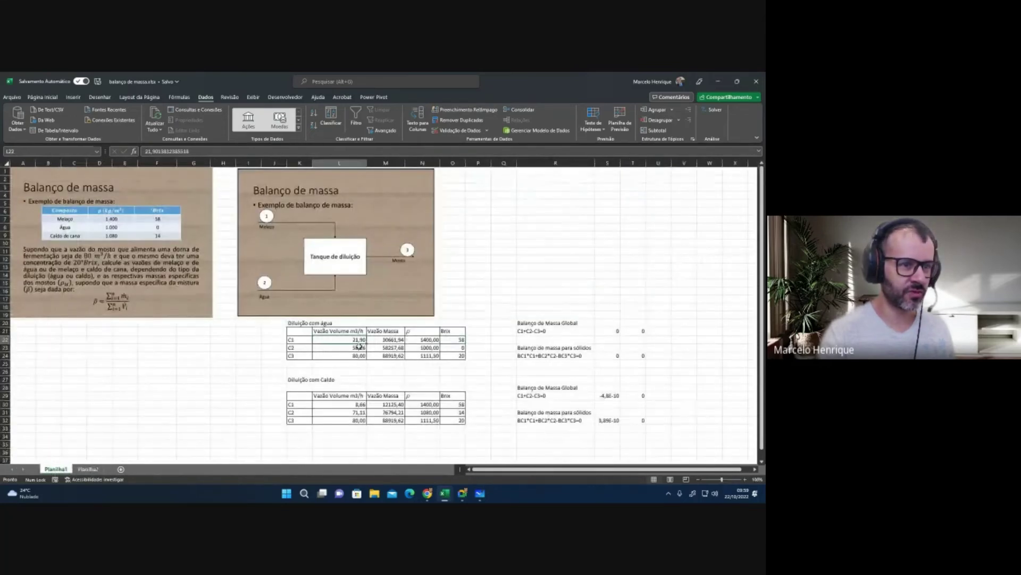
click(91, 469)
click(191, 351)
click(194, 363)
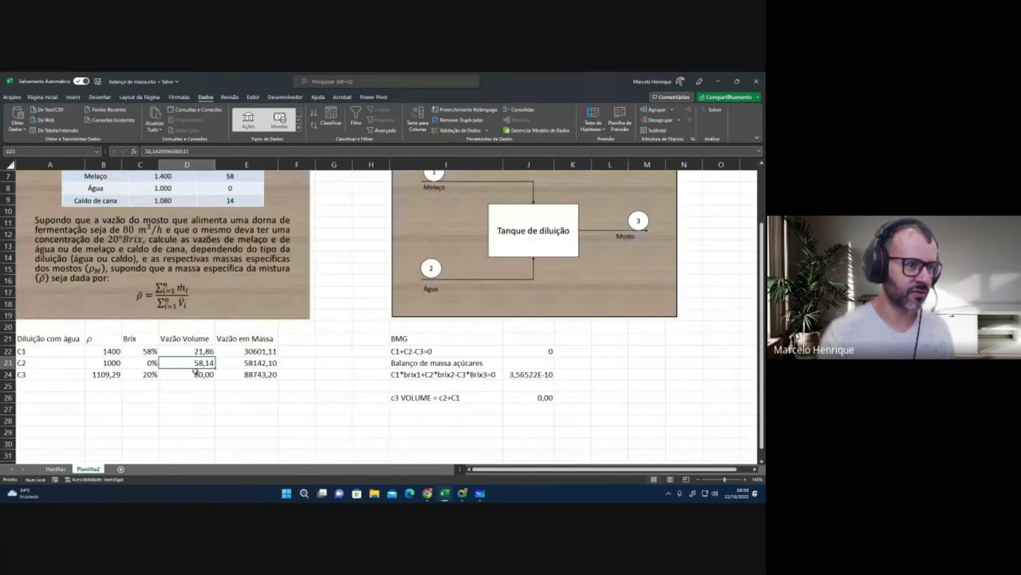
click(189, 397)
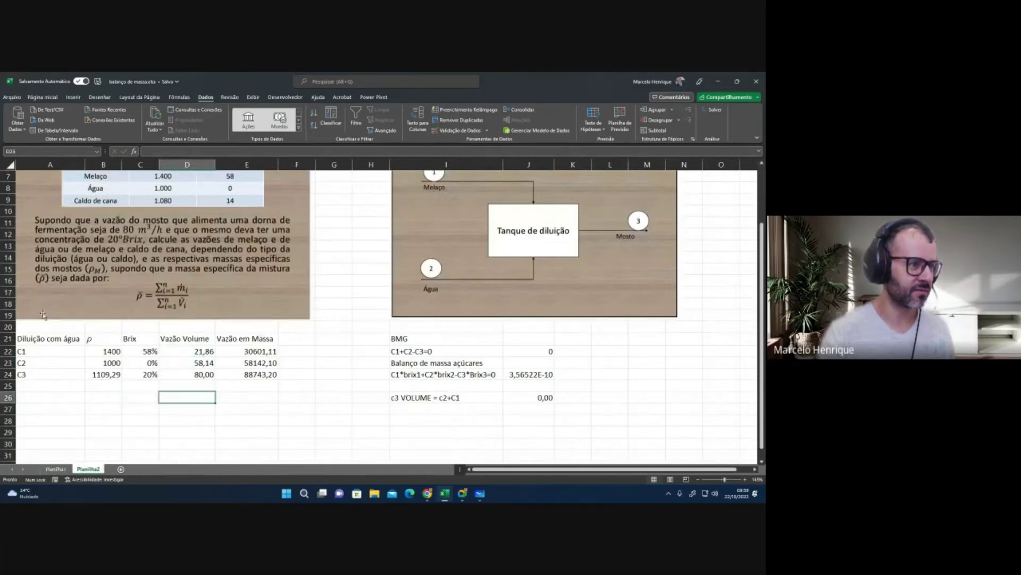
Step: Apply all borders to the water dilution table in A21:E24
drag(51, 333, 241, 372)
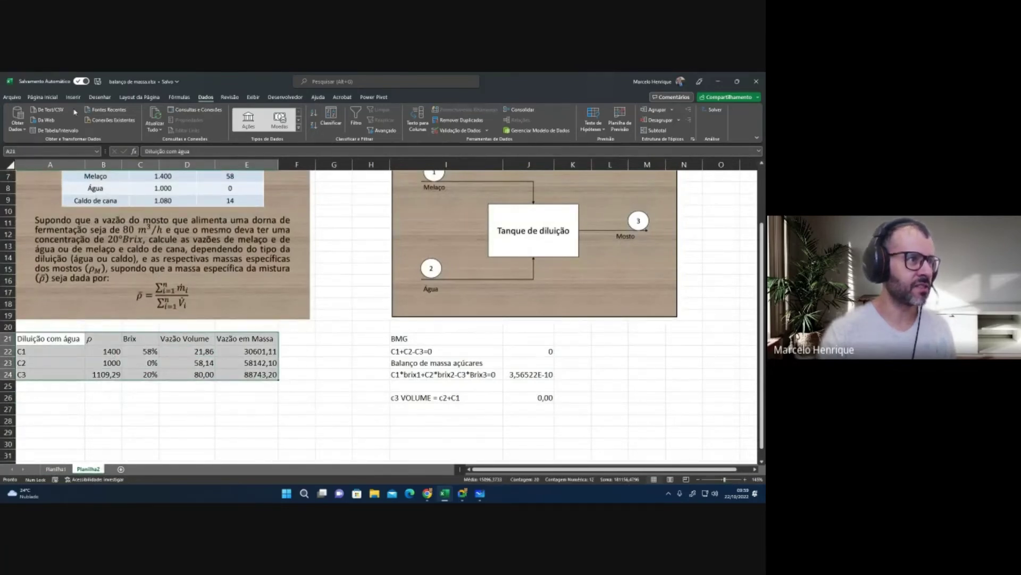
click(46, 97)
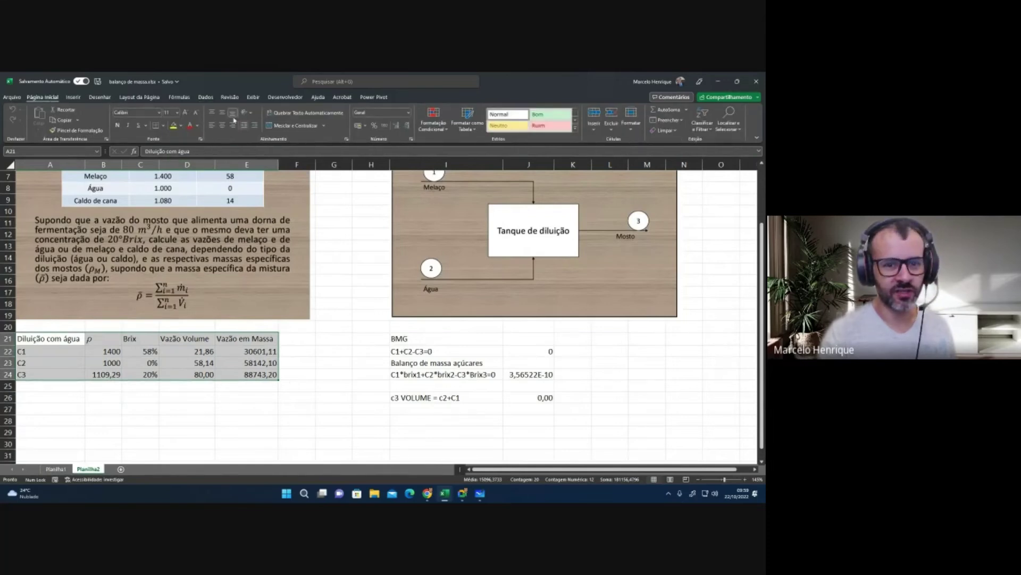
click(163, 127)
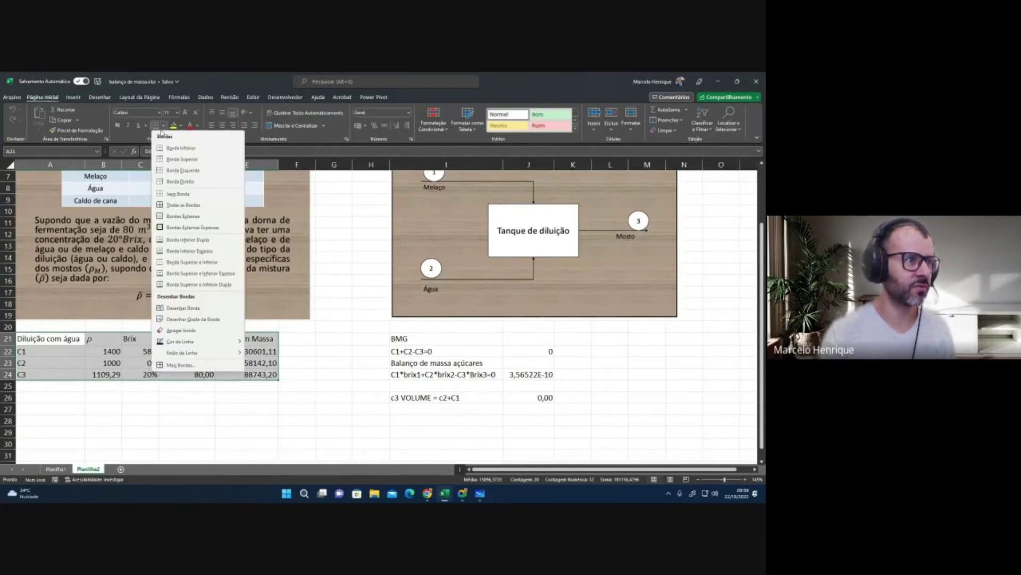
click(178, 206)
click(170, 374)
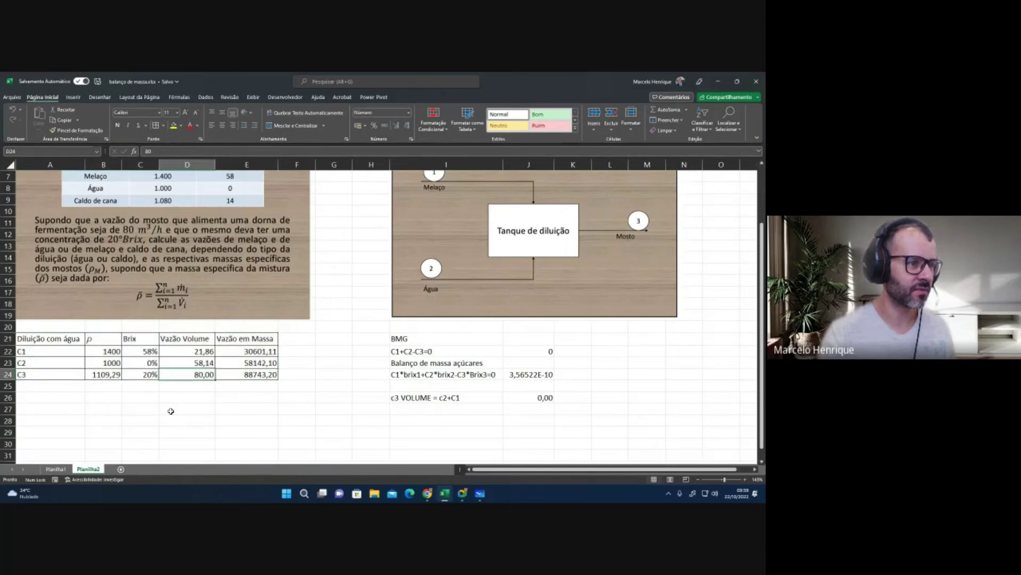
Step: Examine the bordered water dilution table, the volume balance label in I26 and the volume flows in D22:D24
scroll(149, 397, down, 1)
drag(58, 305, 251, 340)
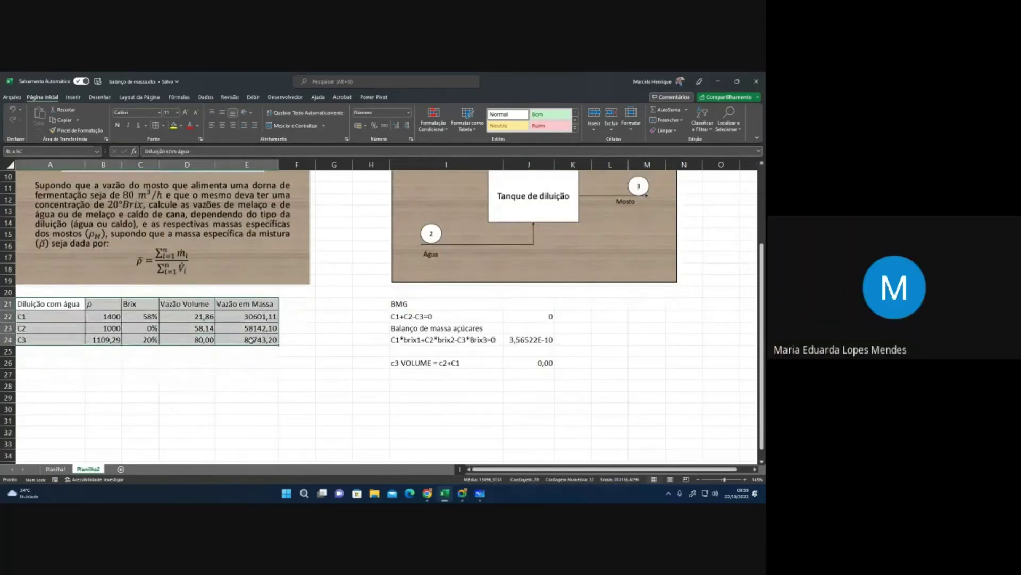
click(436, 372)
click(438, 363)
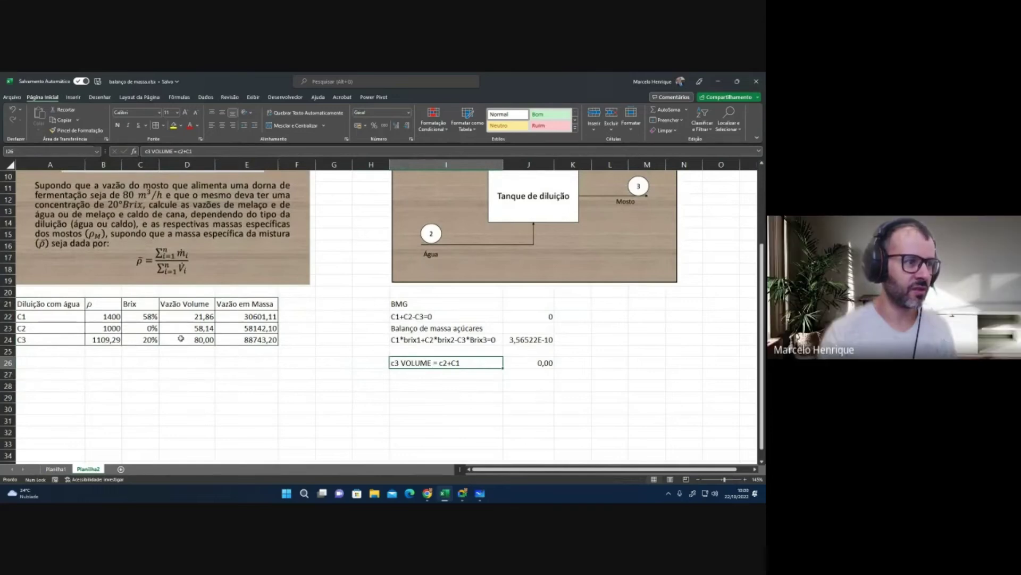
click(180, 339)
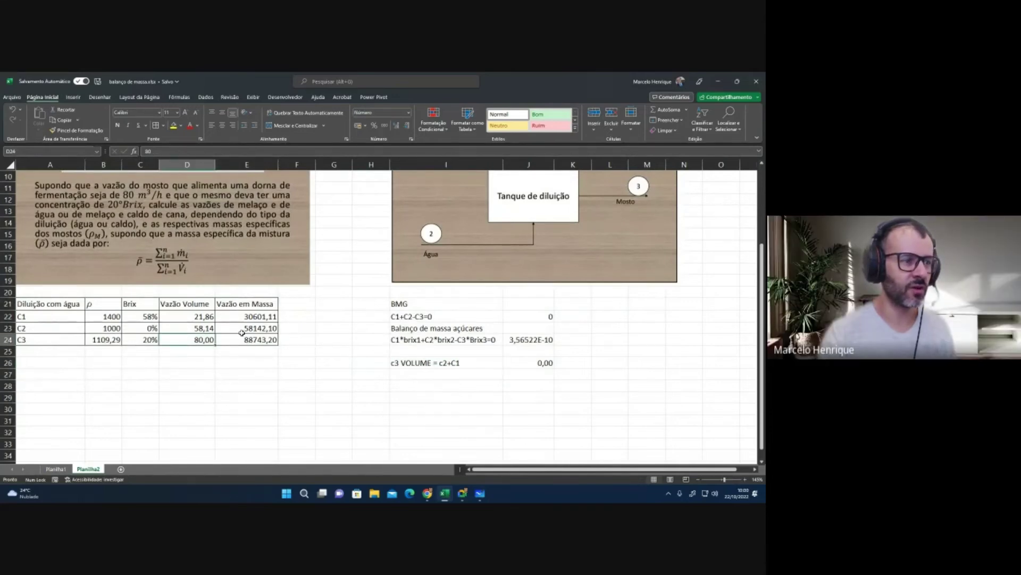
click(205, 328)
click(207, 317)
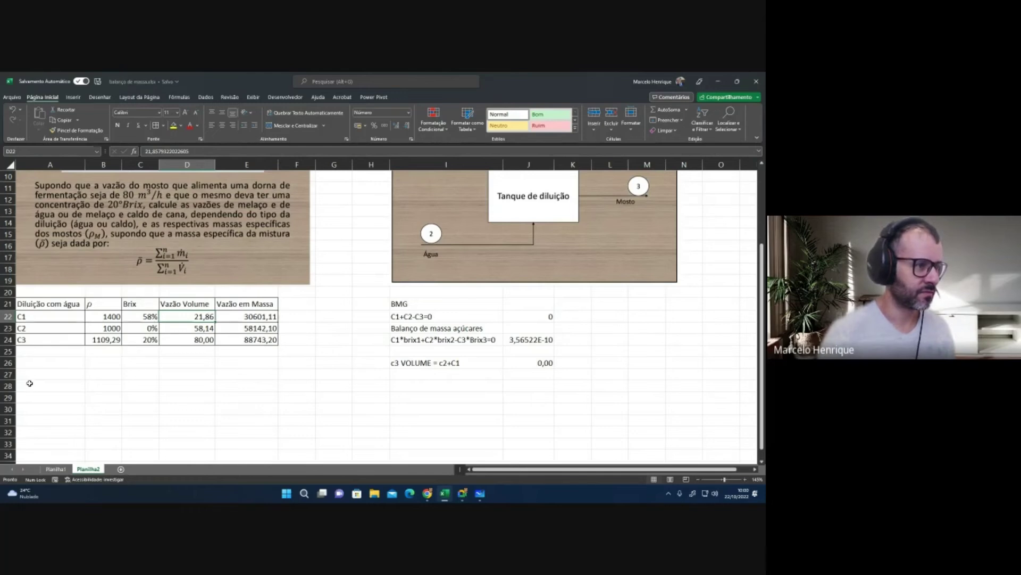
Step: Copy the water dilution table A21:E24 and paste it as values only starting at A27
click(38, 364)
drag(32, 303, 256, 341)
key(ctrl+c)
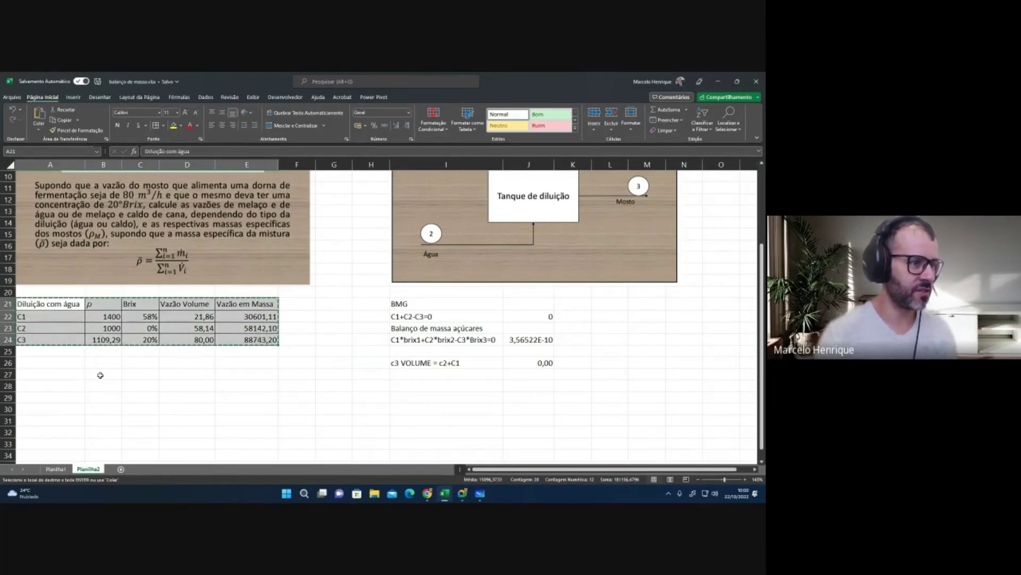
click(37, 374)
right_click(41, 374)
click(73, 192)
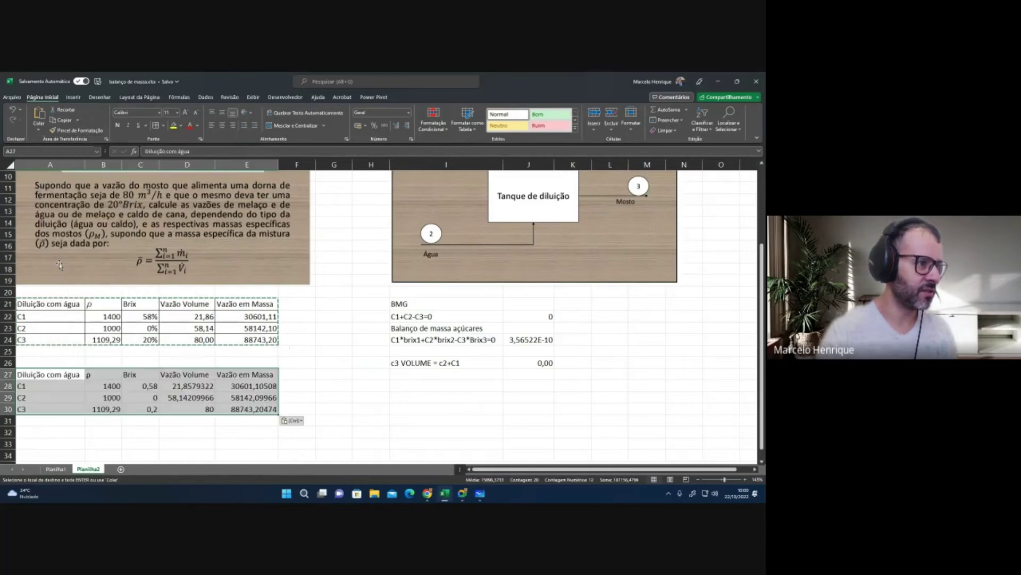
Step: Change the copied table's heading in A27 to "Diluição com CALDO" and fit column A to its contents
double_click(180, 151)
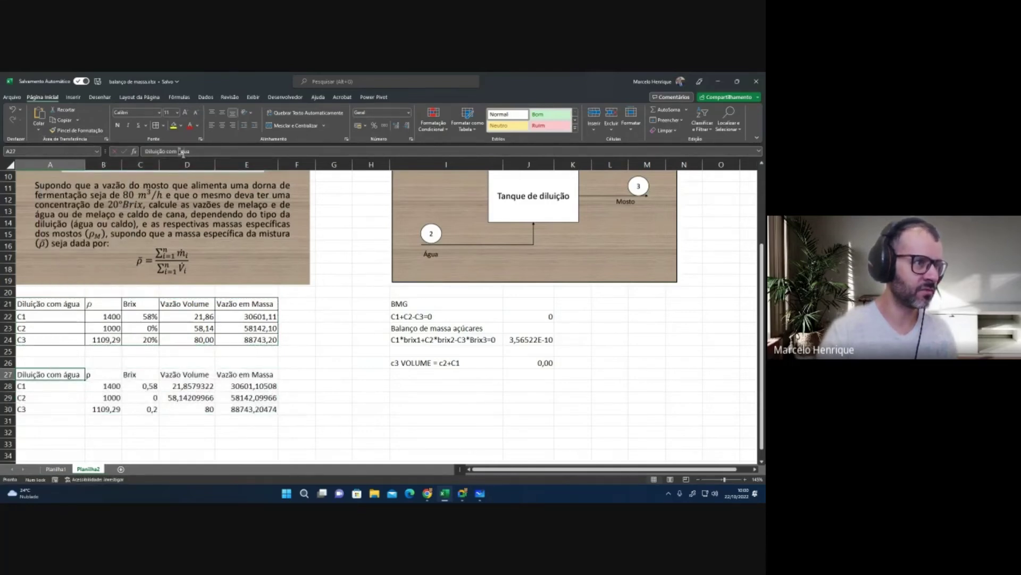
text(CALDO)
key(Return)
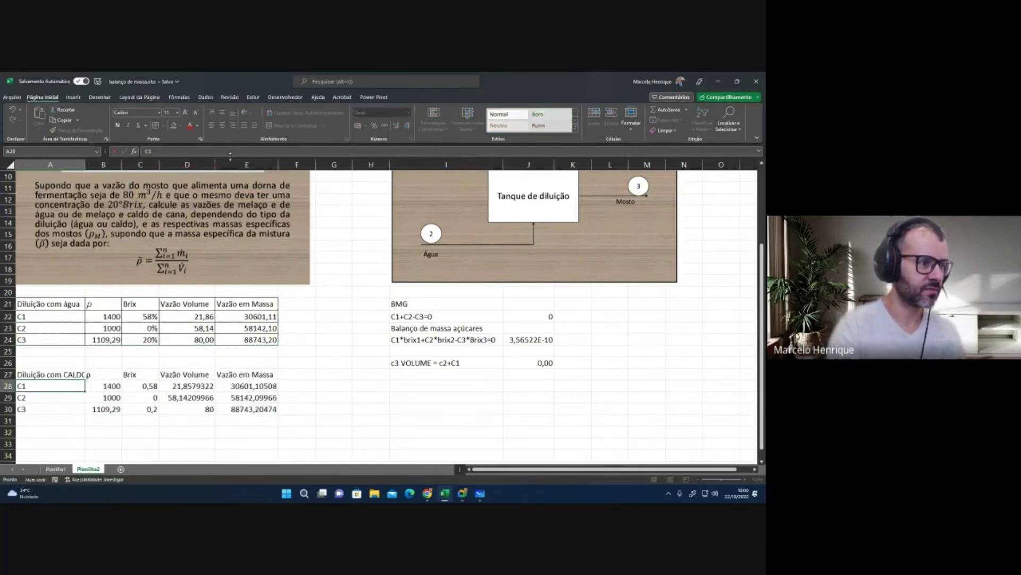
double_click(85, 165)
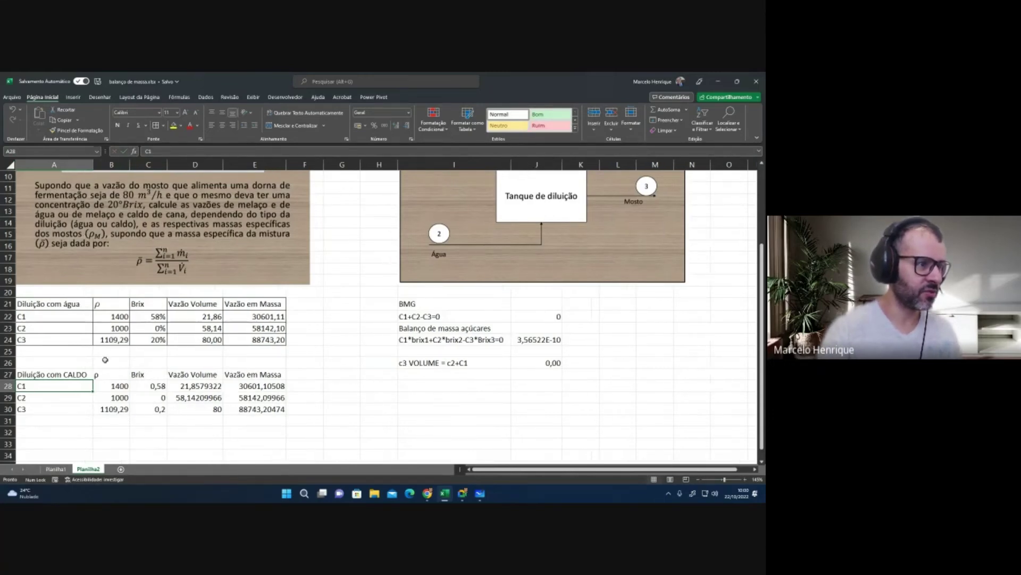
Step: Set the C2 density in B29 to 1080, the sugarcane juice value from the problem's table
scroll(105, 360, up, 2)
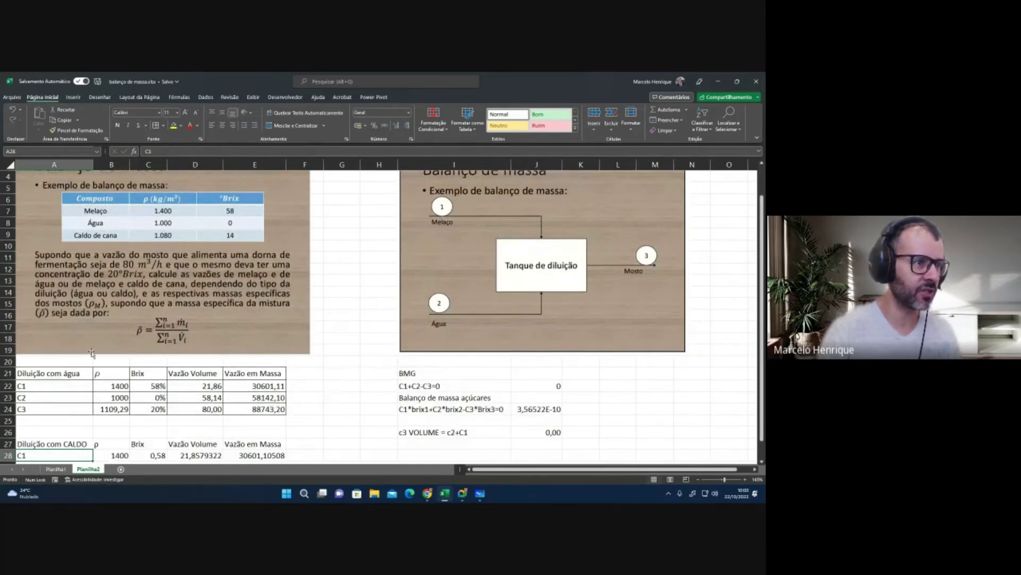
scroll(92, 353, down, 2)
click(112, 394)
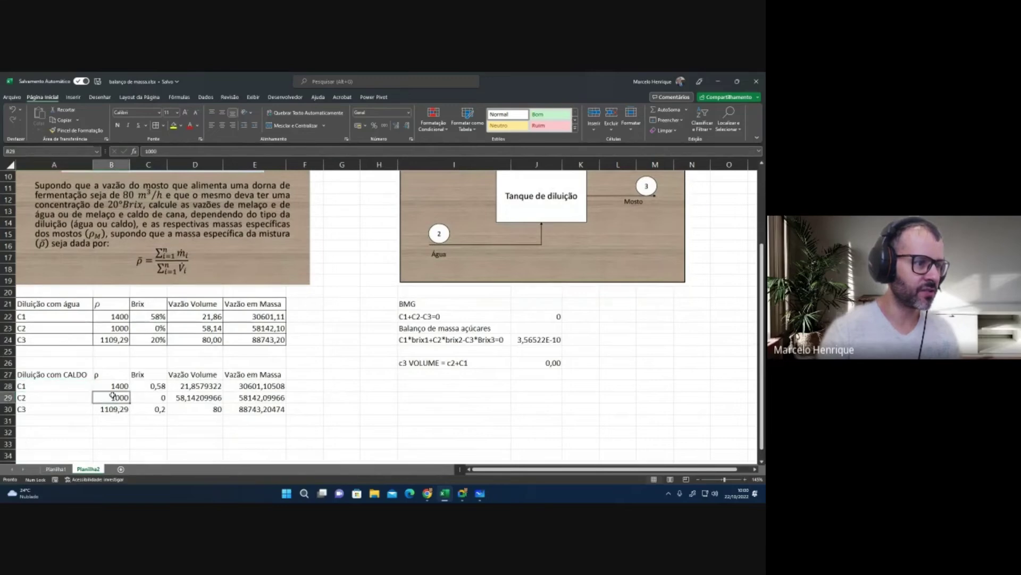
scroll(112, 395, up, 1)
scroll(112, 393, down, 2)
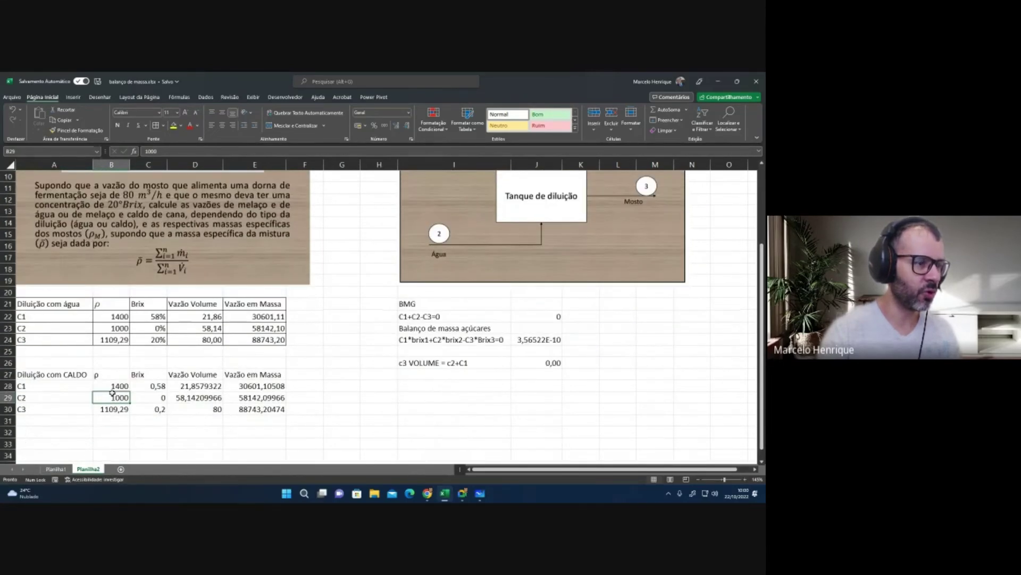
text(1)
key(Tab)
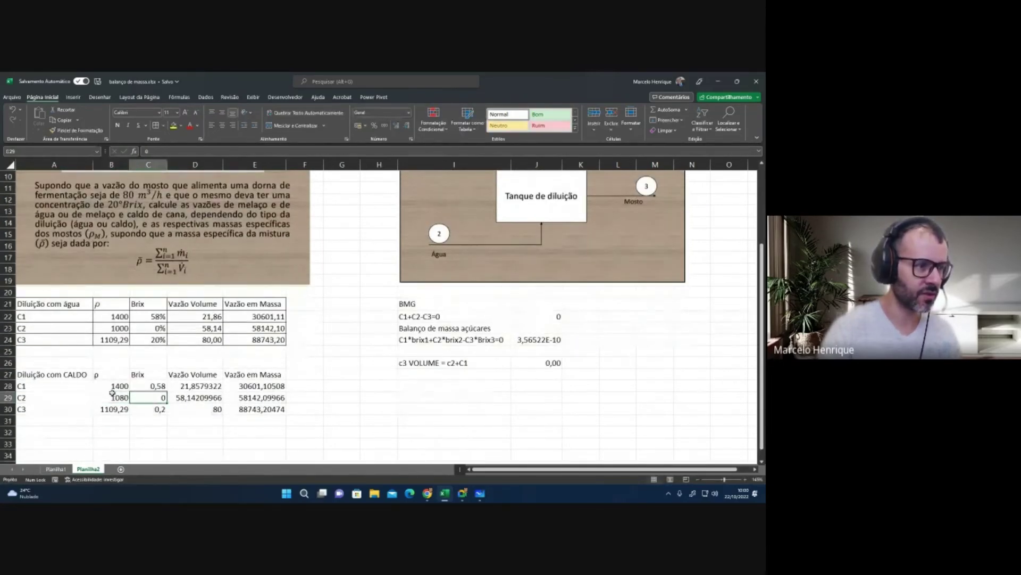
Step: Set the C2 Brix in C29 of the CALDO table to 0,14, following the problem's sugarcane juice data
scroll(113, 393, up, 3)
scroll(113, 393, down, 3)
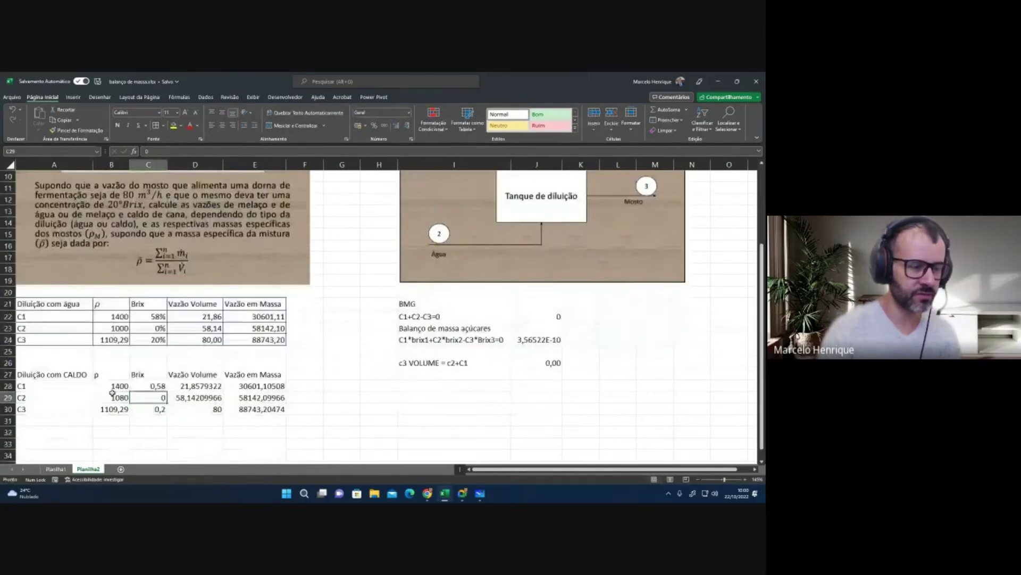
text(14)
key(Return)
key(Up)
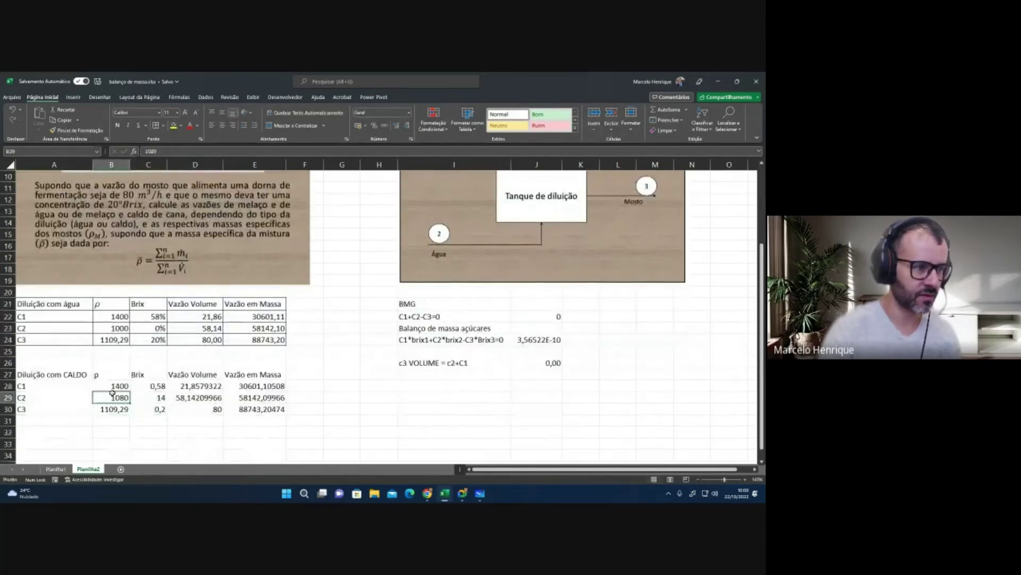
key(Right)
text(0,14)
key(Return)
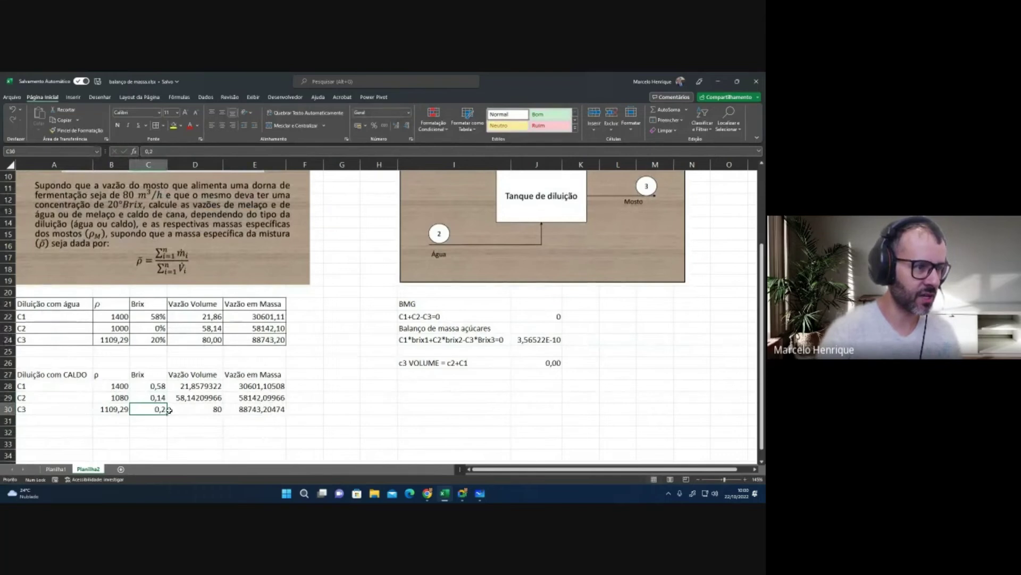
Step: Format the CALDO table's Brix values in C28:C30 as percentages
drag(154, 386, 154, 408)
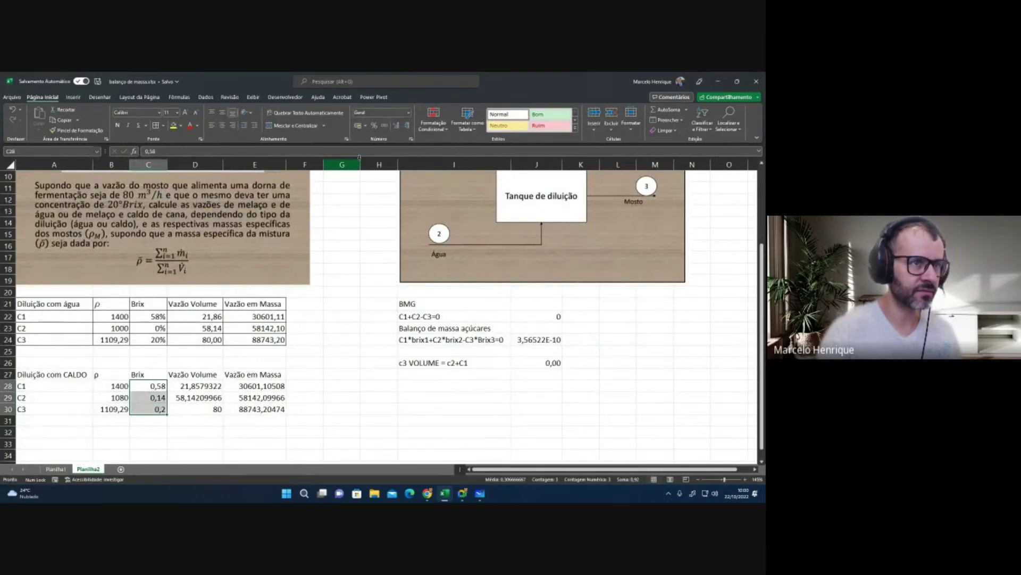
click(374, 126)
click(343, 387)
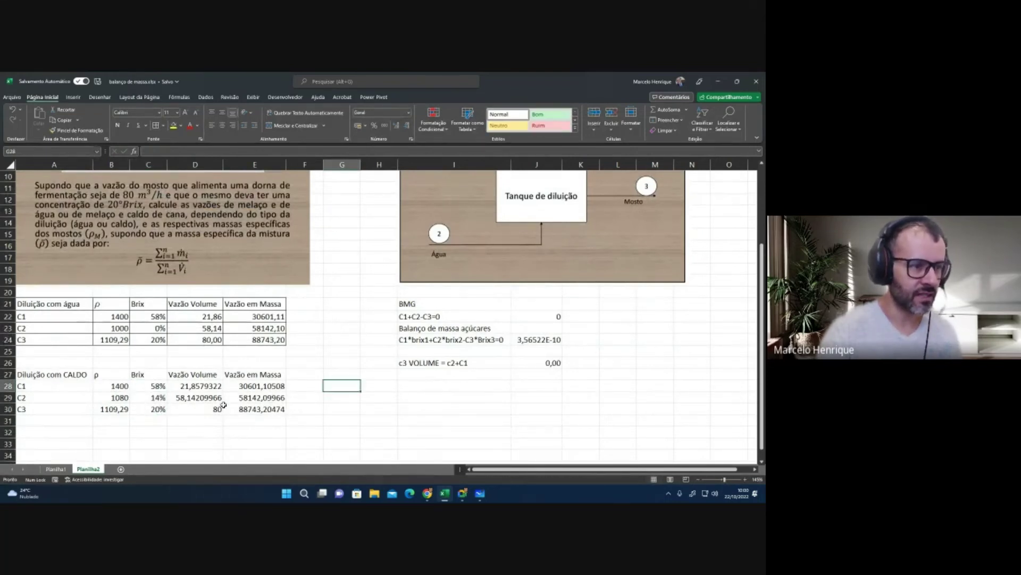
Step: Copy the mass, sugar and volume balance block I21:J26 and paste it starting at I27
click(421, 385)
drag(412, 303, 545, 361)
key(ctrl+c)
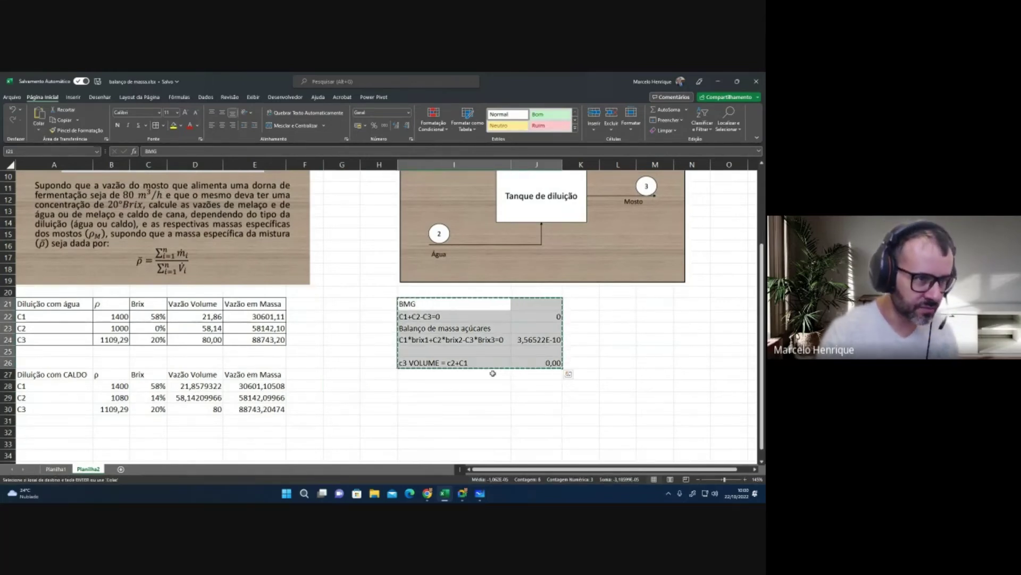
click(419, 378)
key(ctrl+v)
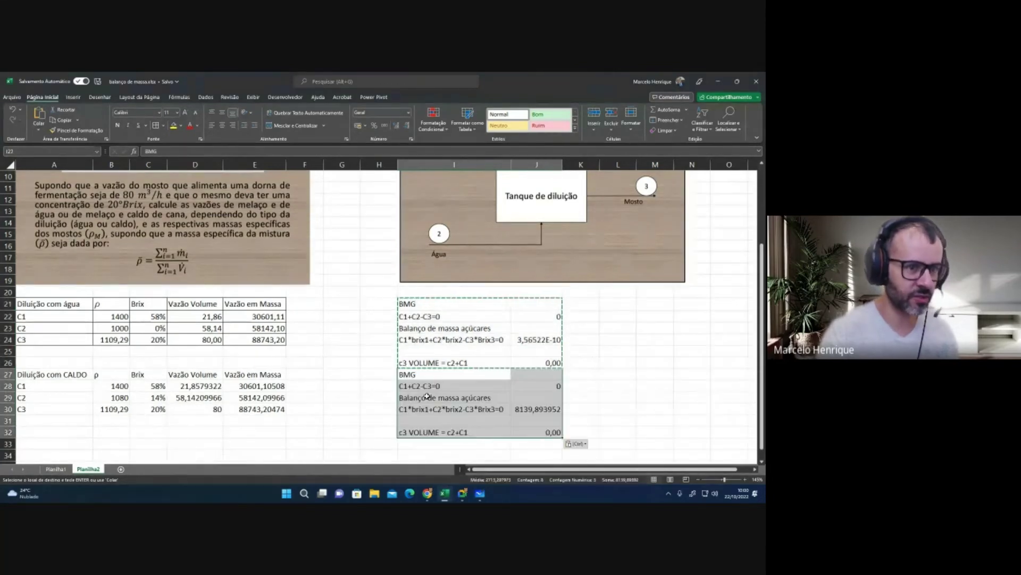
click(357, 400)
key(Escape)
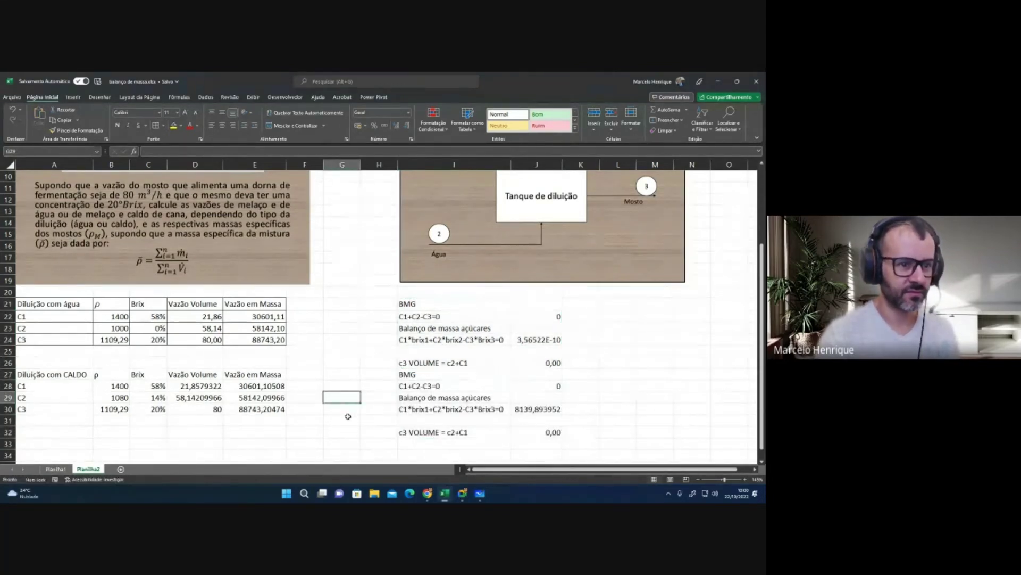
Step: Check the sugar balance formula in J30 and set the Solver objective to the overall mass balance cell J28
scroll(347, 432, down, 1)
click(425, 354)
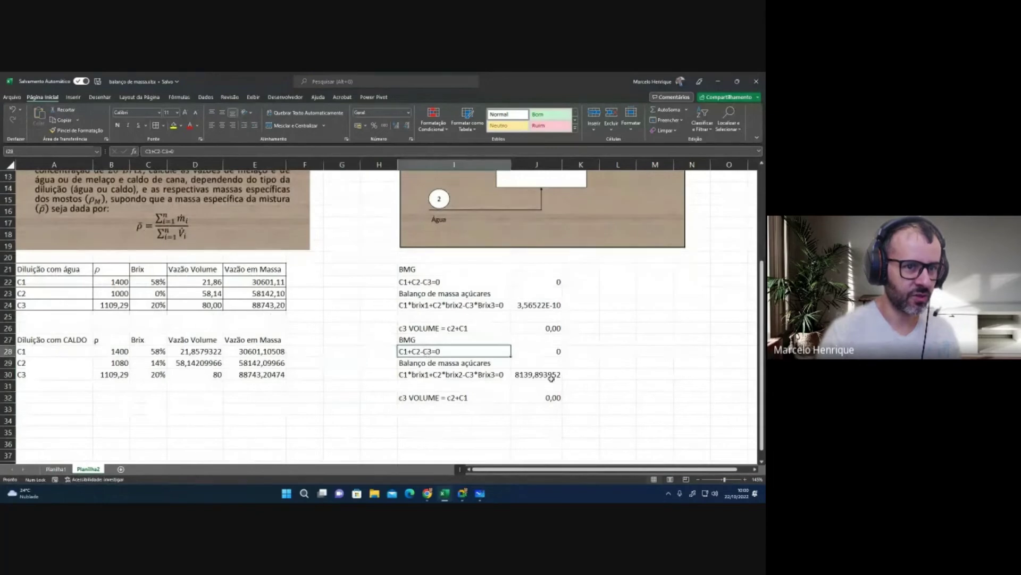
click(550, 378)
click(495, 376)
click(554, 375)
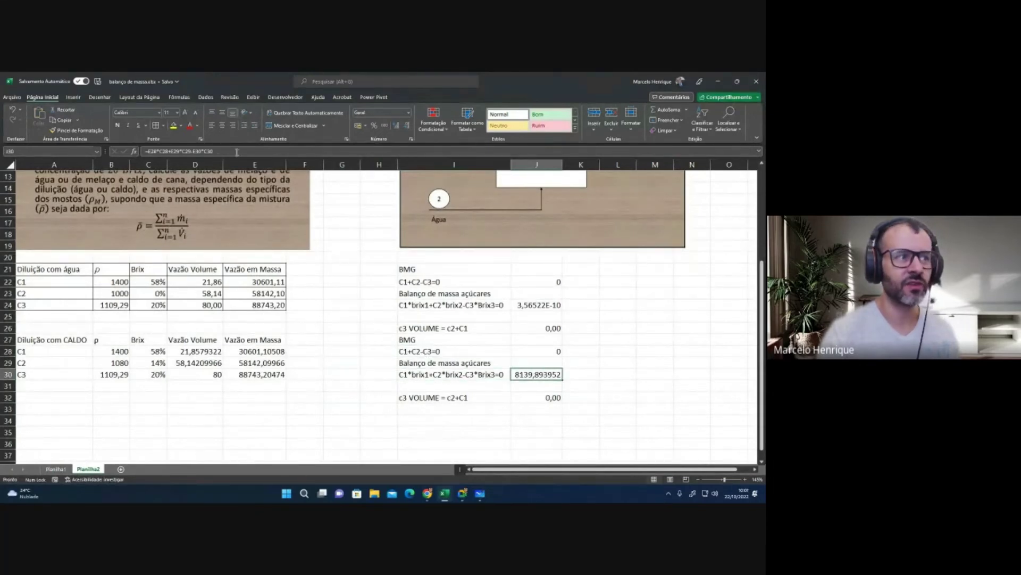
click(205, 97)
click(715, 112)
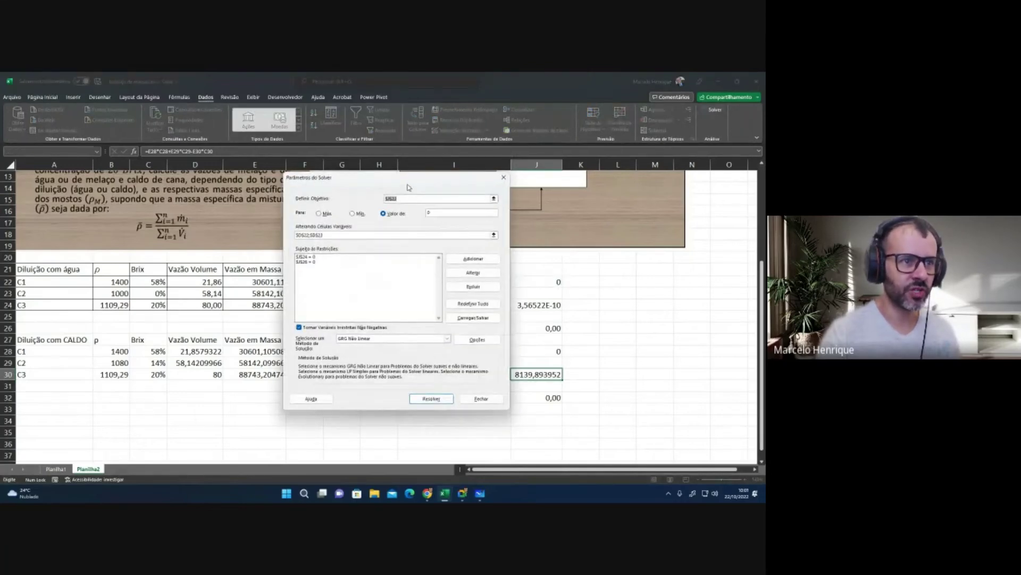
drag(320, 177, 151, 169)
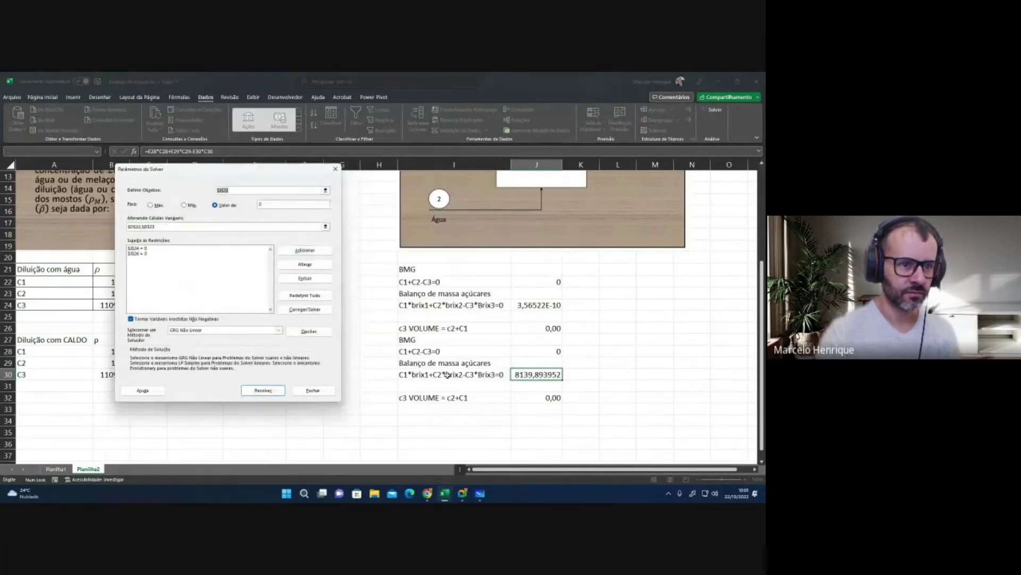
click(544, 352)
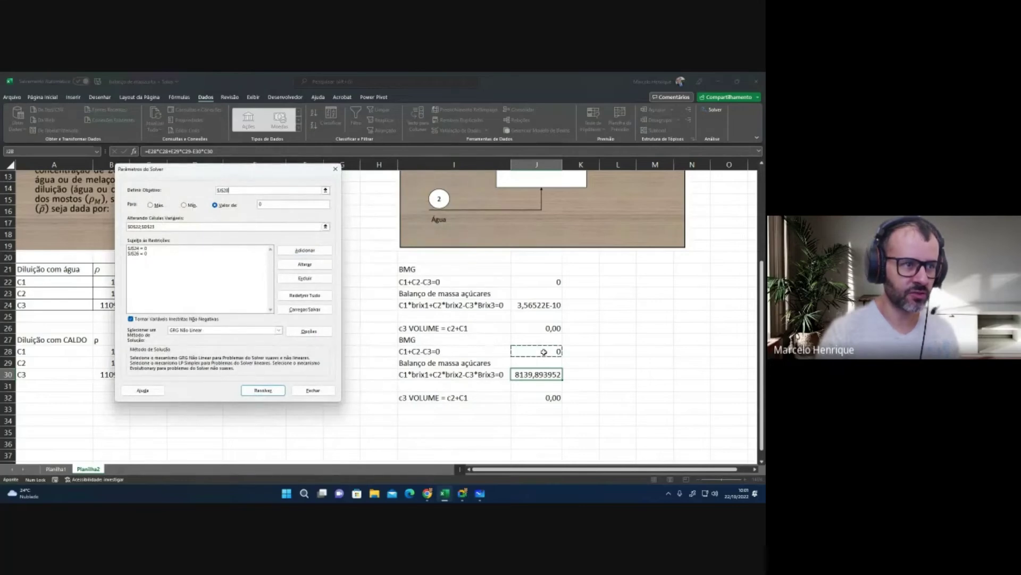
Step: Replace the Solver variable cells with the CALDO volume flows D28 and D29
click(163, 226)
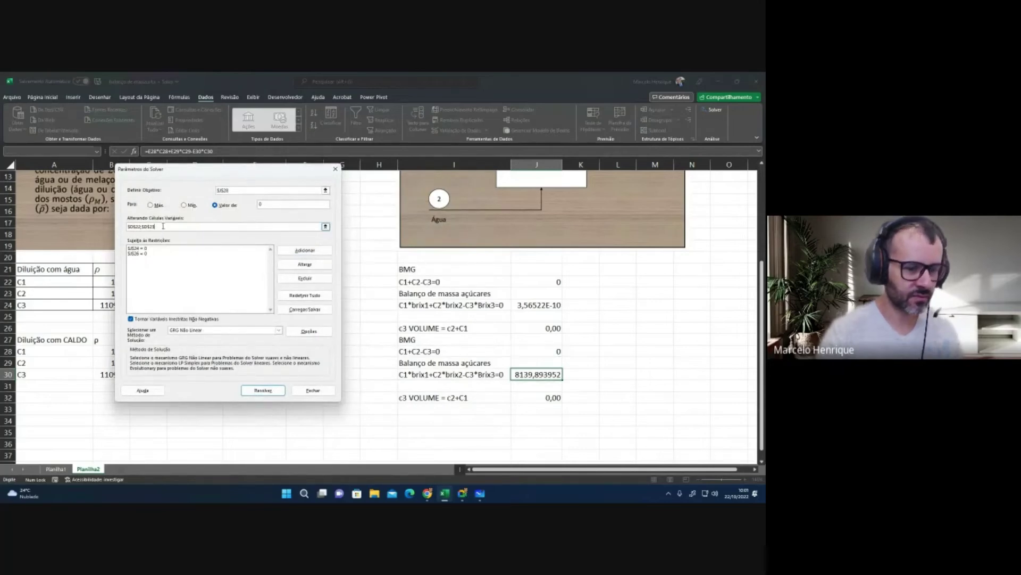
key(BackSpace)
key(BackSpace)
key(BackSpace)
key(BackSpace)
key(BackSpace)
key(BackSpace)
key(BackSpace)
key(BackSpace)
key(BackSpace)
key(BackSpace)
key(BackSpace)
drag(193, 174, 469, 178)
click(212, 353)
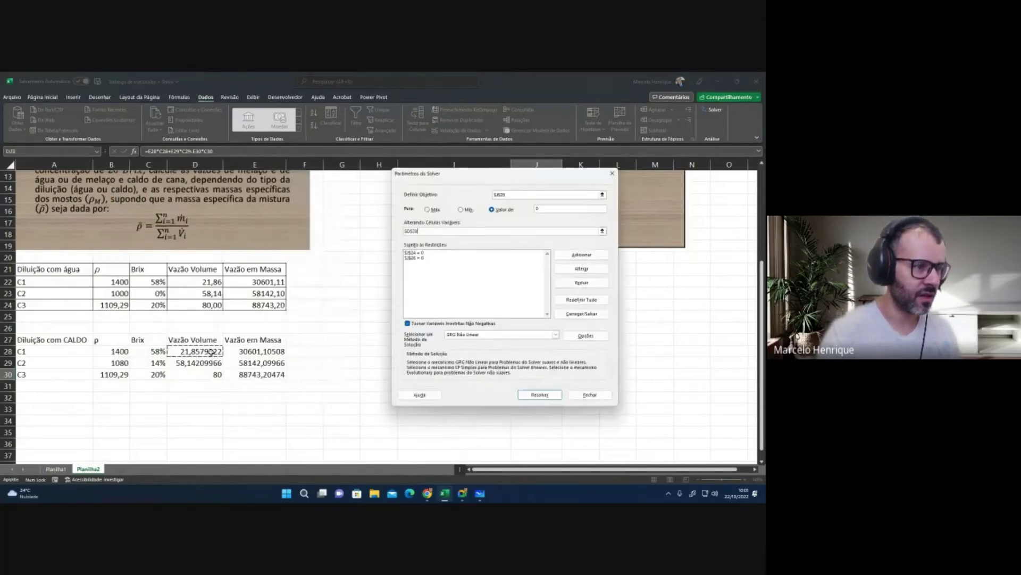
ctrl+click(208, 363)
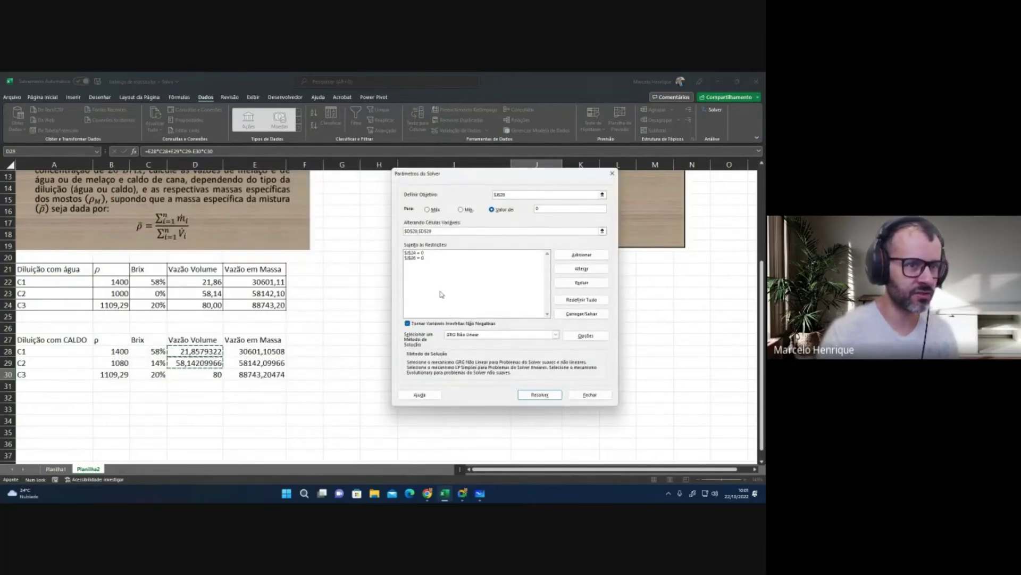
Step: Delete the two old Solver constraints on J24 and J26
click(415, 259)
click(582, 282)
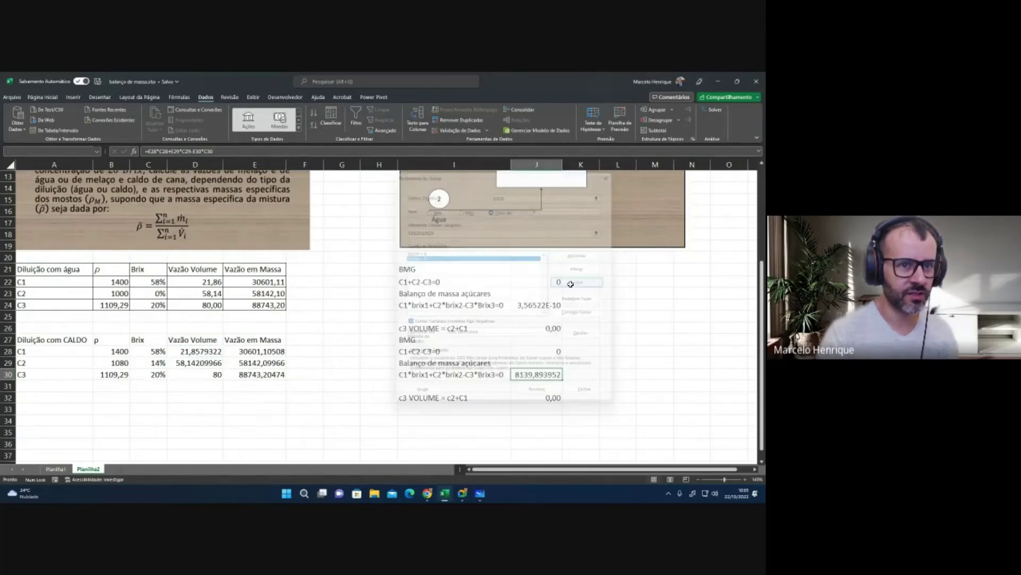
click(419, 253)
click(581, 283)
Step: Add a Solver constraint requiring the CALDO sugar balance in J30 to equal 0
drag(498, 176, 176, 184)
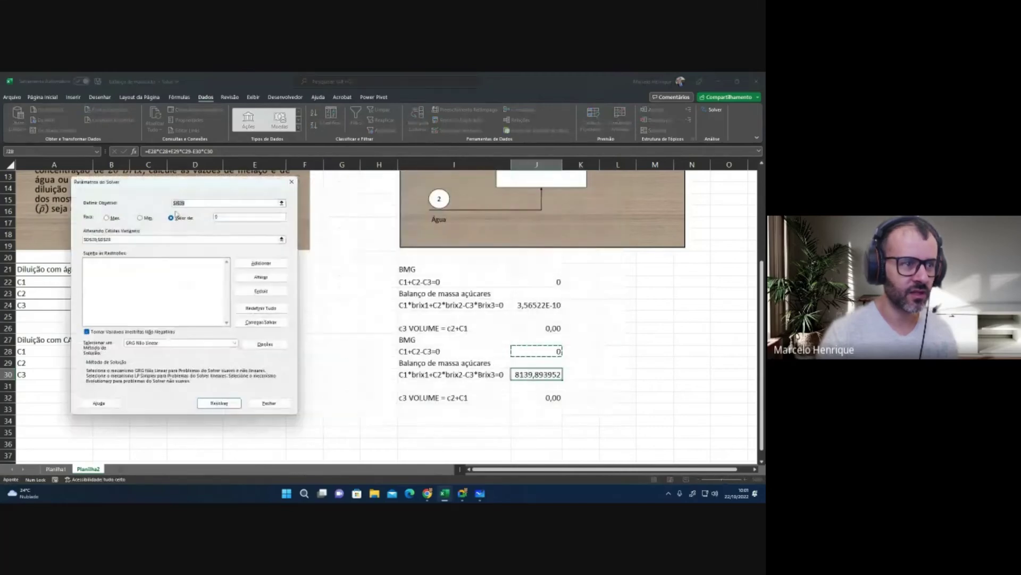
click(261, 264)
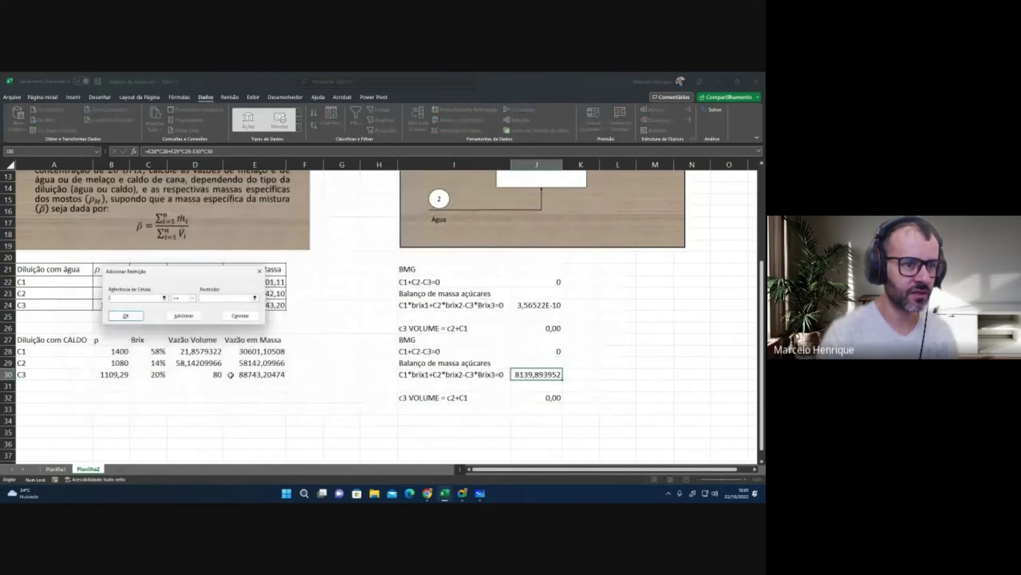
click(532, 377)
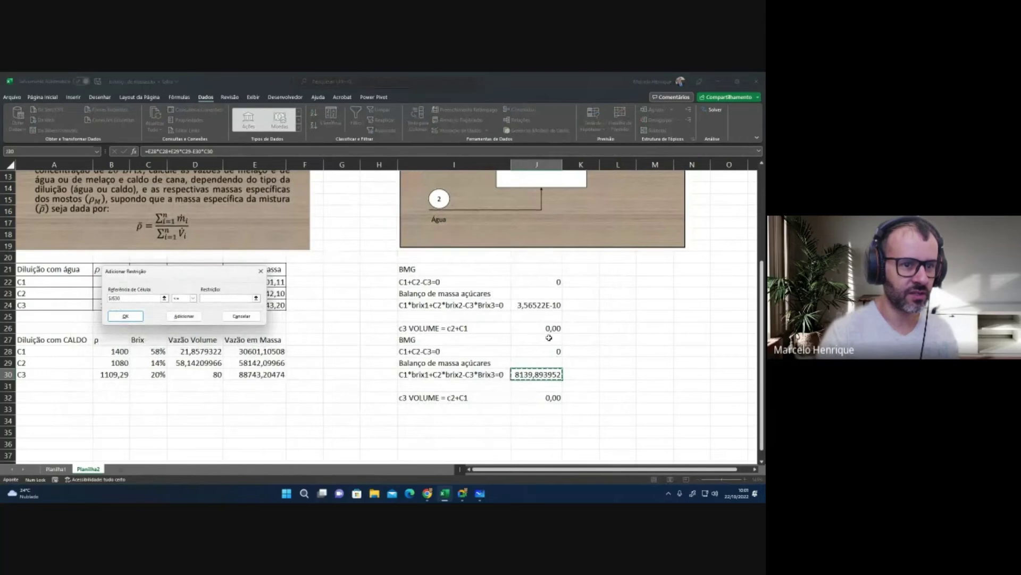
click(183, 298)
click(186, 311)
click(184, 317)
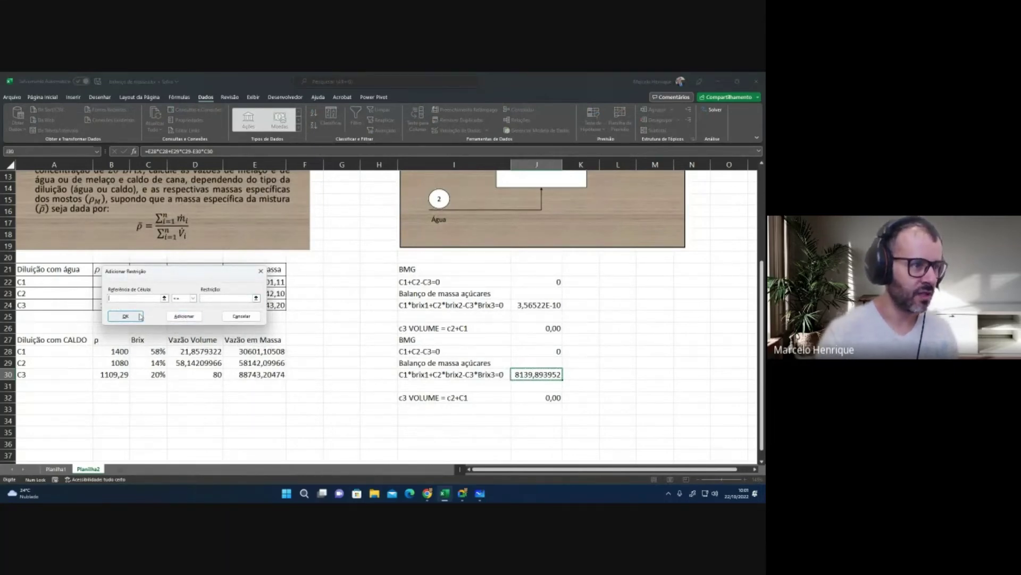
Step: Add a Solver constraint requiring the volume balance in J32 to equal 0, then run Solver and keep its solution
click(538, 398)
click(186, 298)
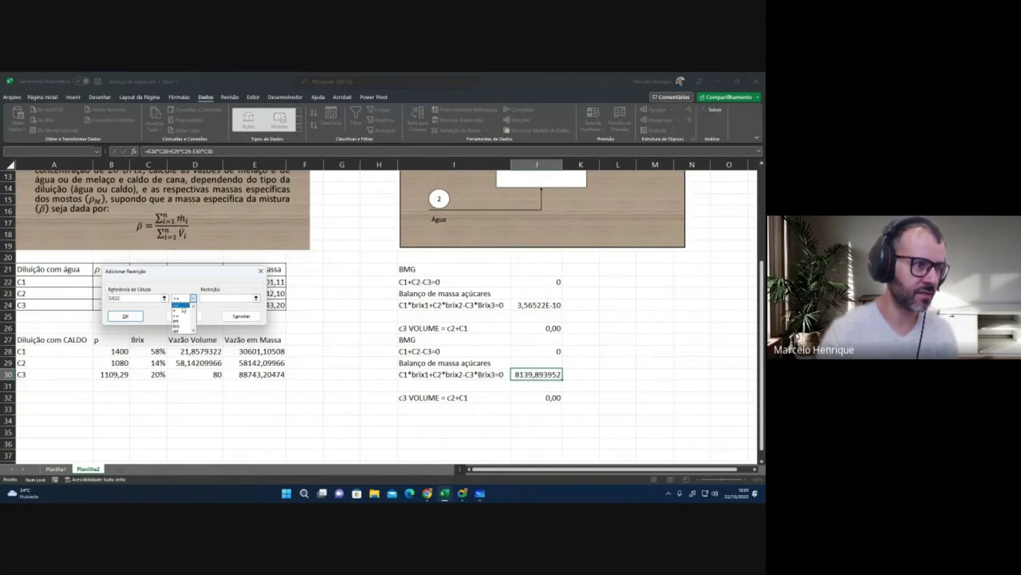
click(182, 311)
click(253, 298)
text(0)
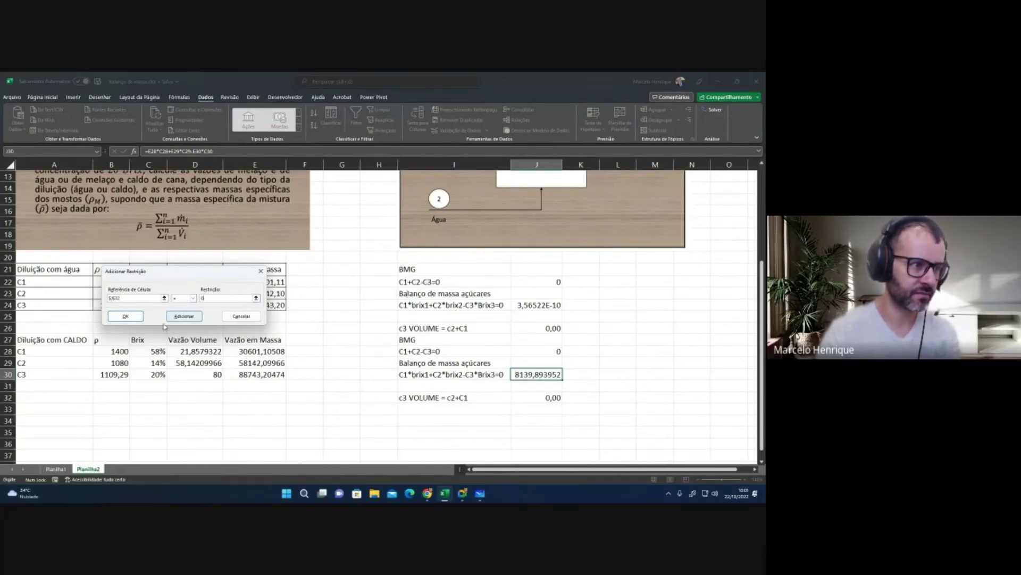
click(134, 317)
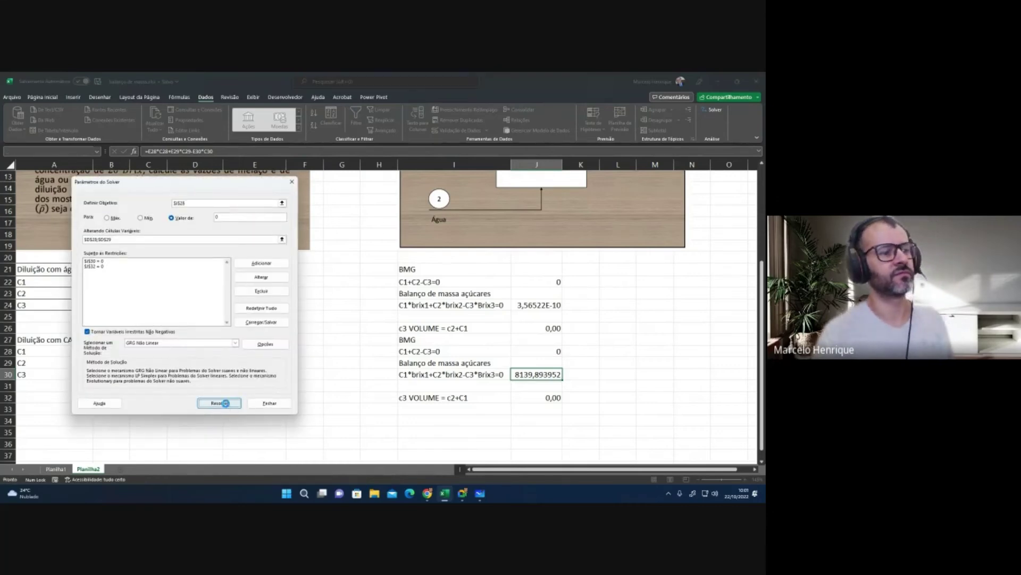
click(223, 404)
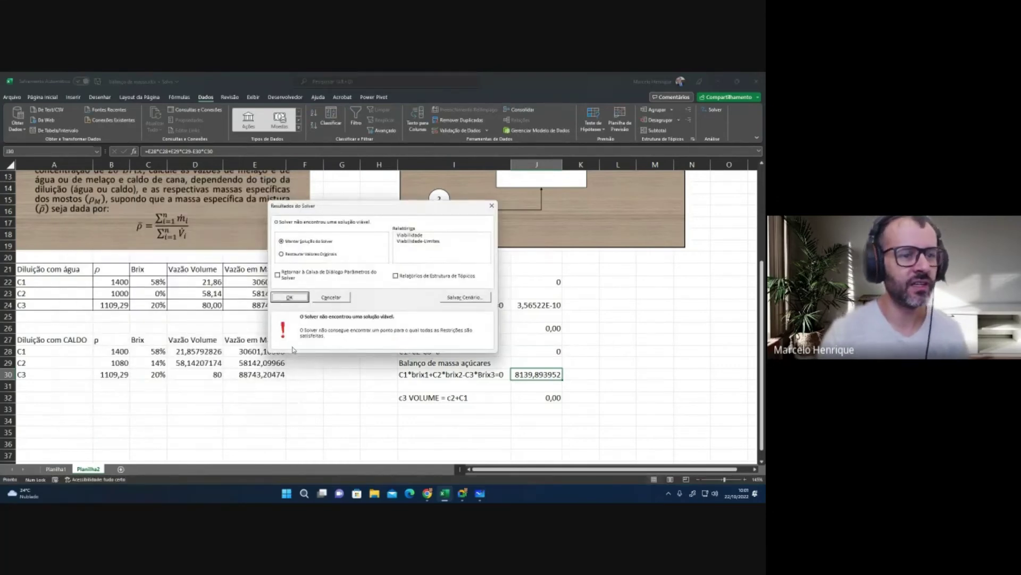
click(293, 297)
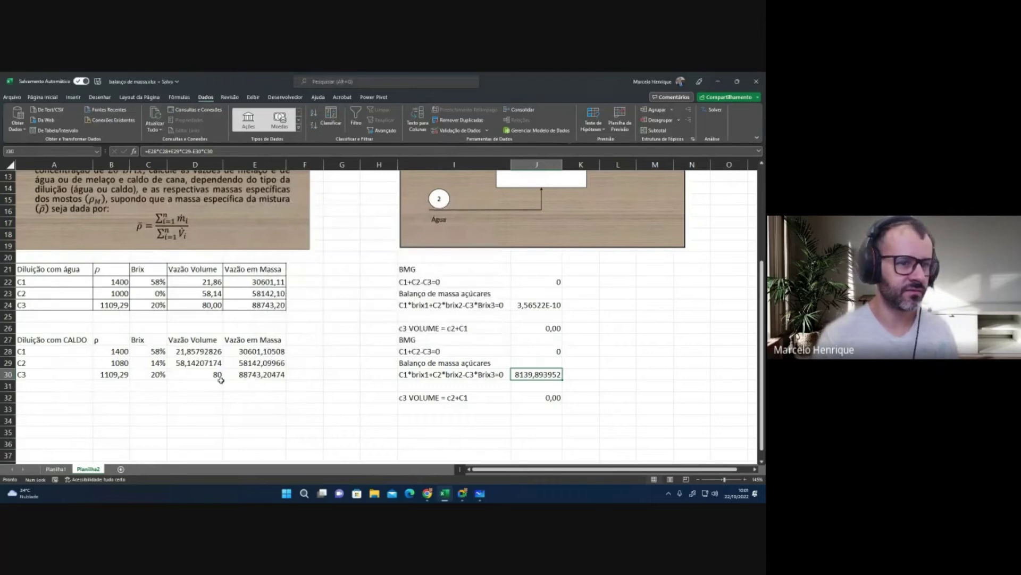
Step: Compare the CALDO table's volume and mass flow cells with the water table's to see which ones lack formulas
click(502, 395)
click(524, 375)
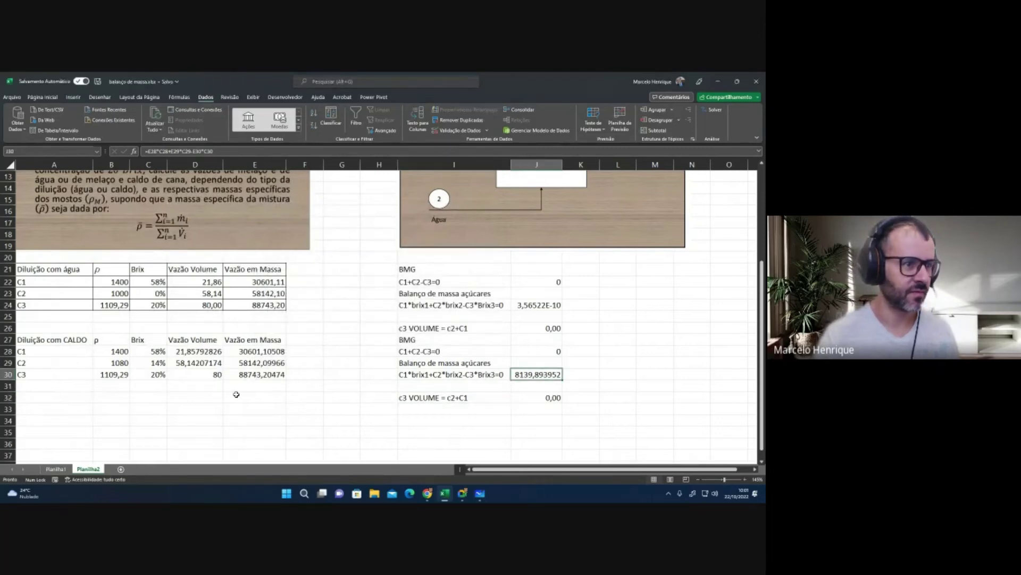
click(190, 352)
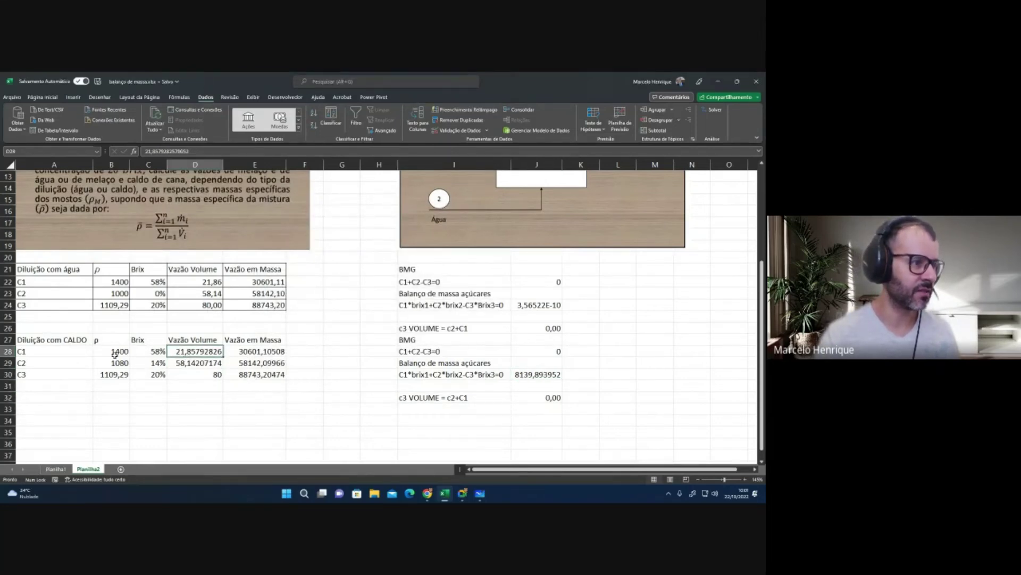
click(207, 293)
click(260, 352)
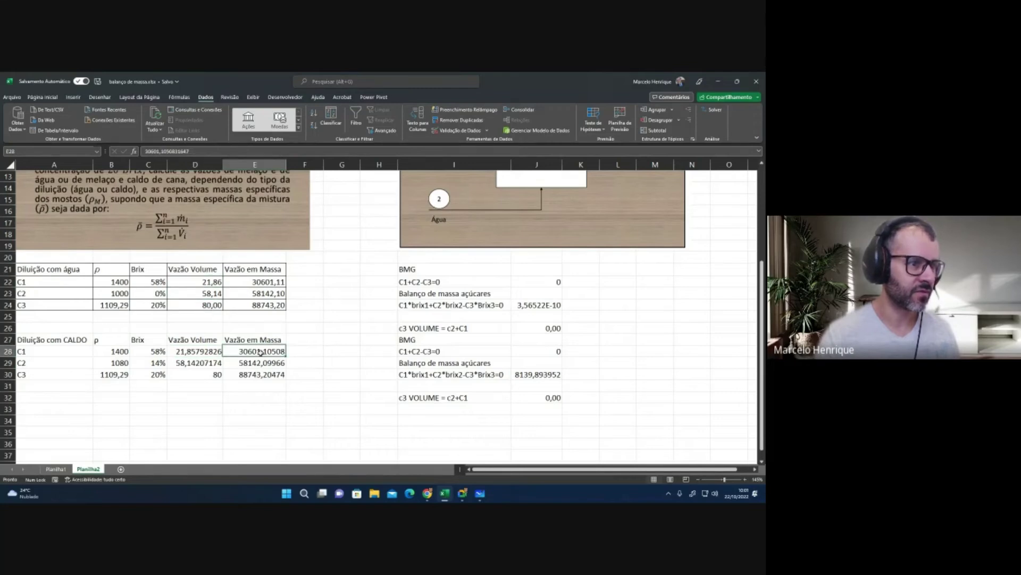
click(255, 282)
click(255, 293)
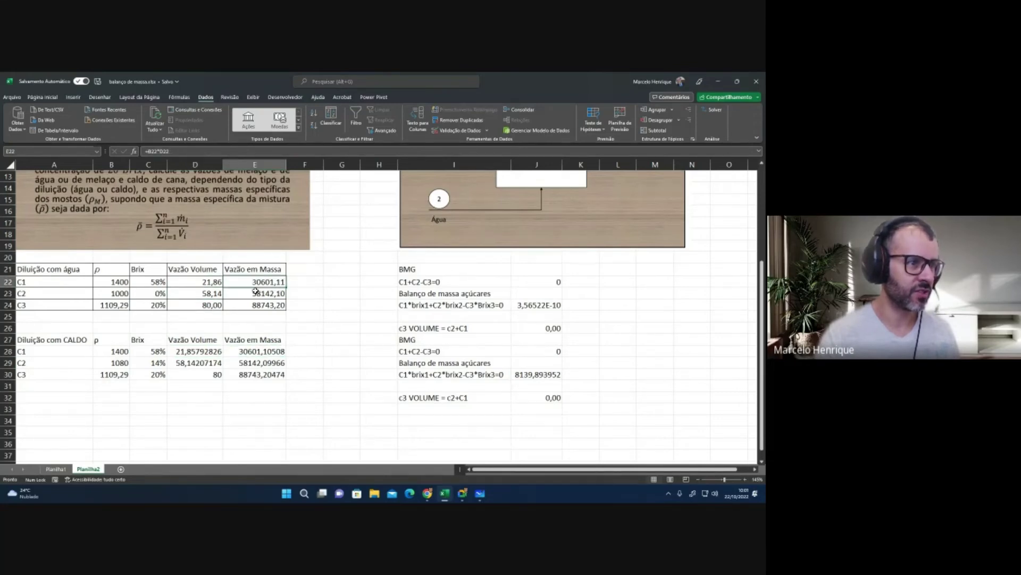
click(255, 281)
Step: Enter =D28*B28 as the CALDO C1 mass flow in E28 and fill the formula down to E30
click(253, 352)
text(=)
key(Left)
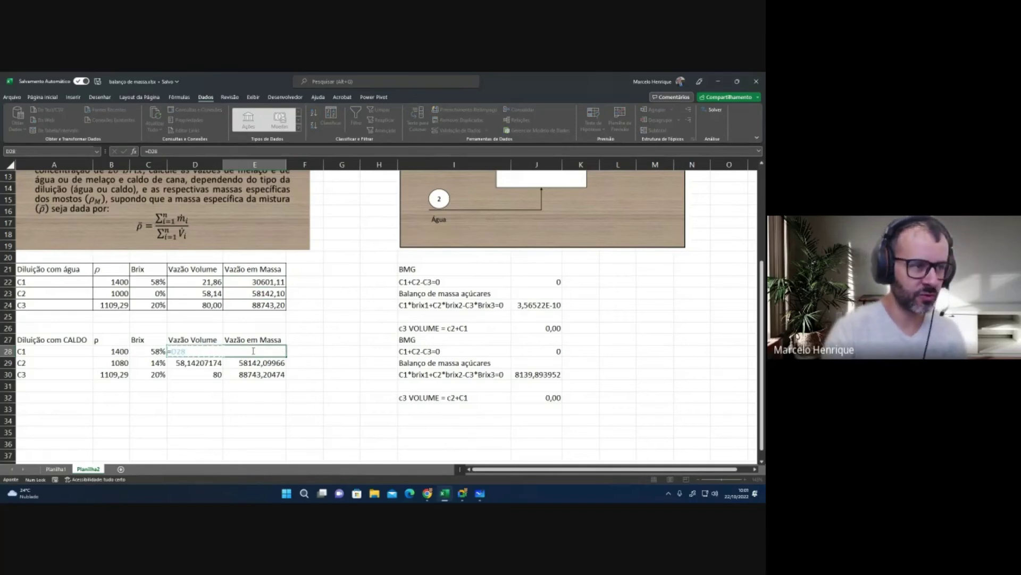
text(*)
key(Left)
key(Left)
key(Left)
key(Return)
key(Up)
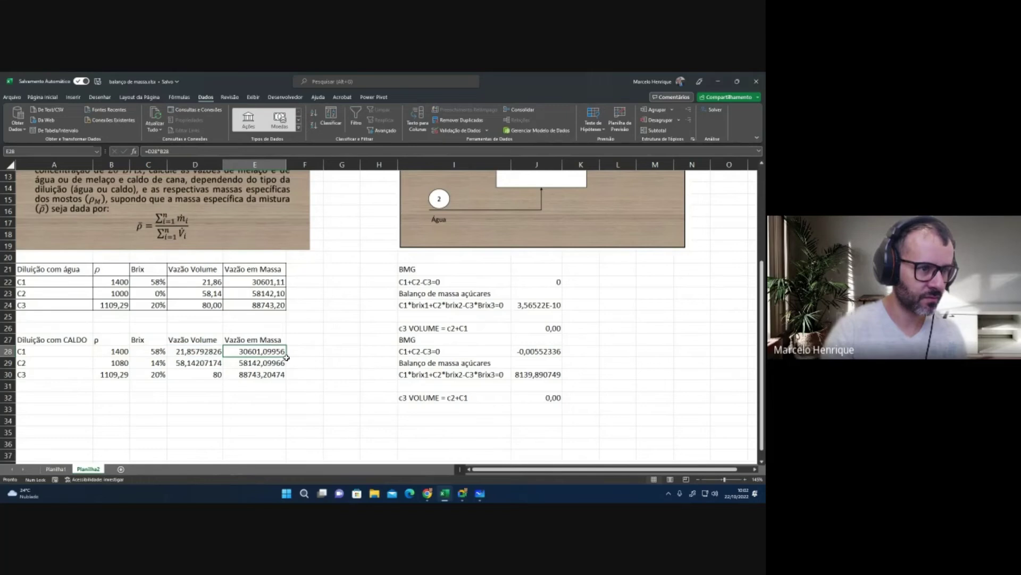
drag(286, 357, 286, 379)
click(258, 407)
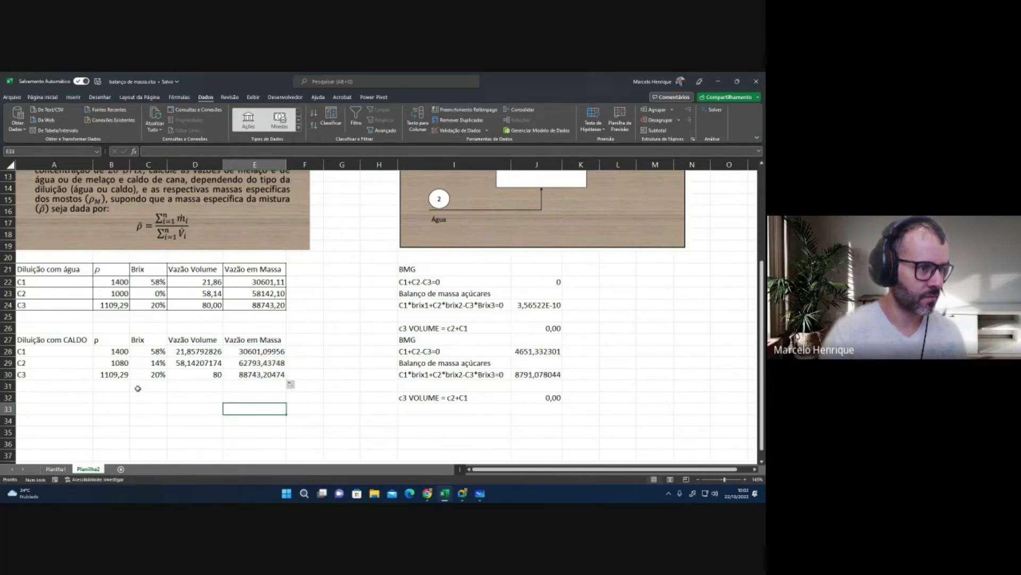
Step: Replace the CALDO mixture density in B30 with the formula =(E28+E29)/D30
click(109, 376)
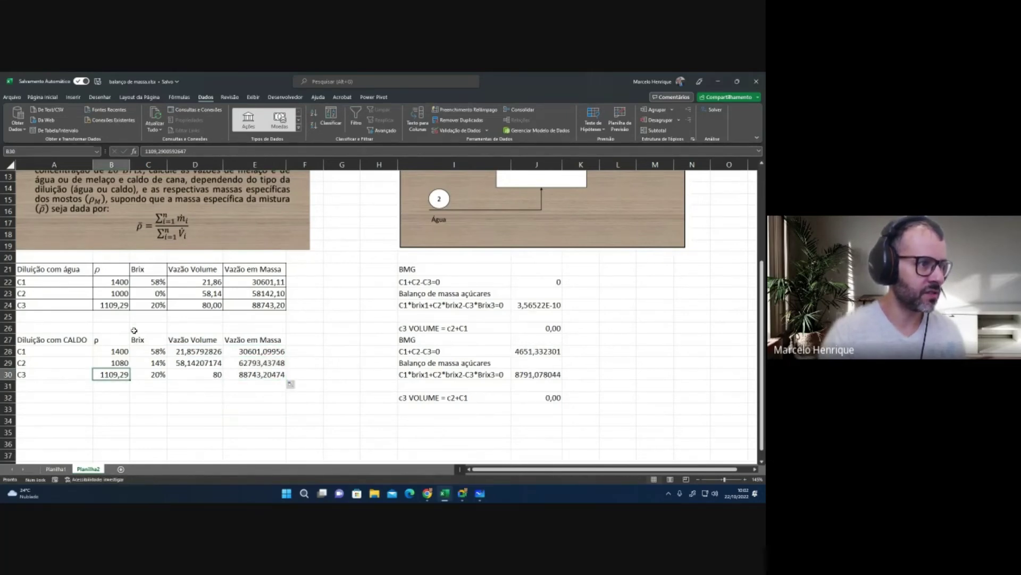
click(112, 316)
click(111, 305)
click(120, 374)
text(=()
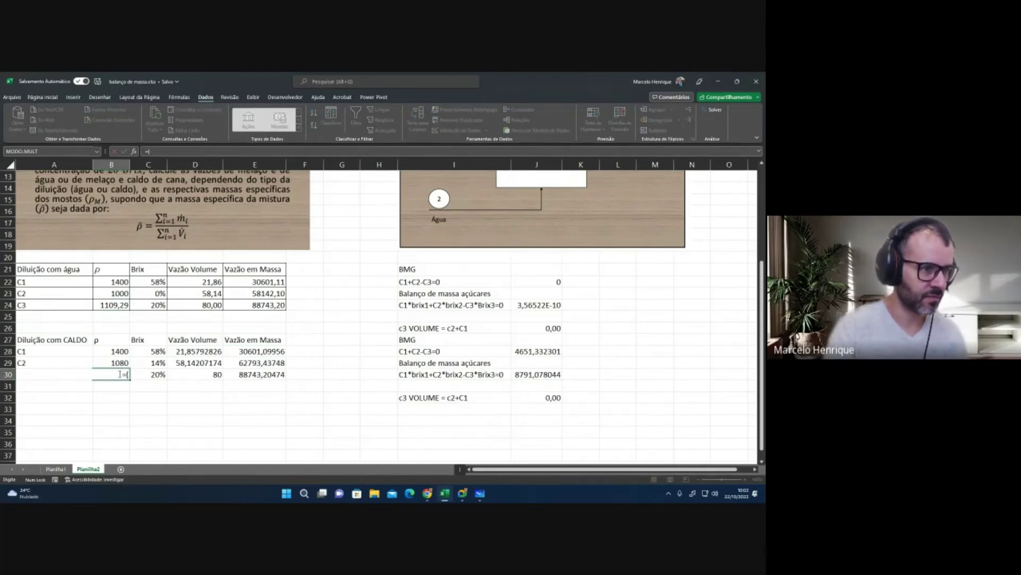
click(251, 351)
text(+)
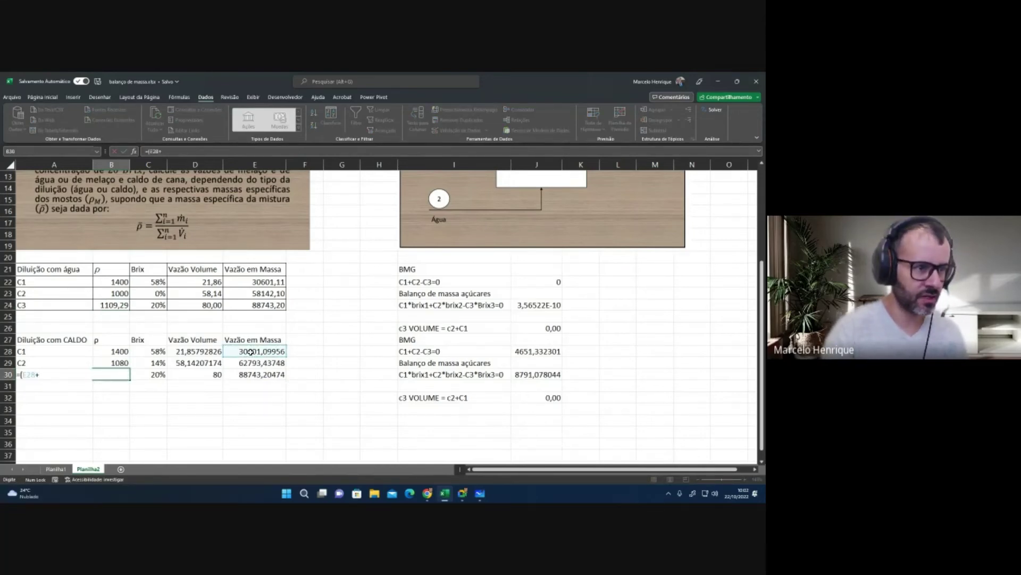
click(255, 362)
text())
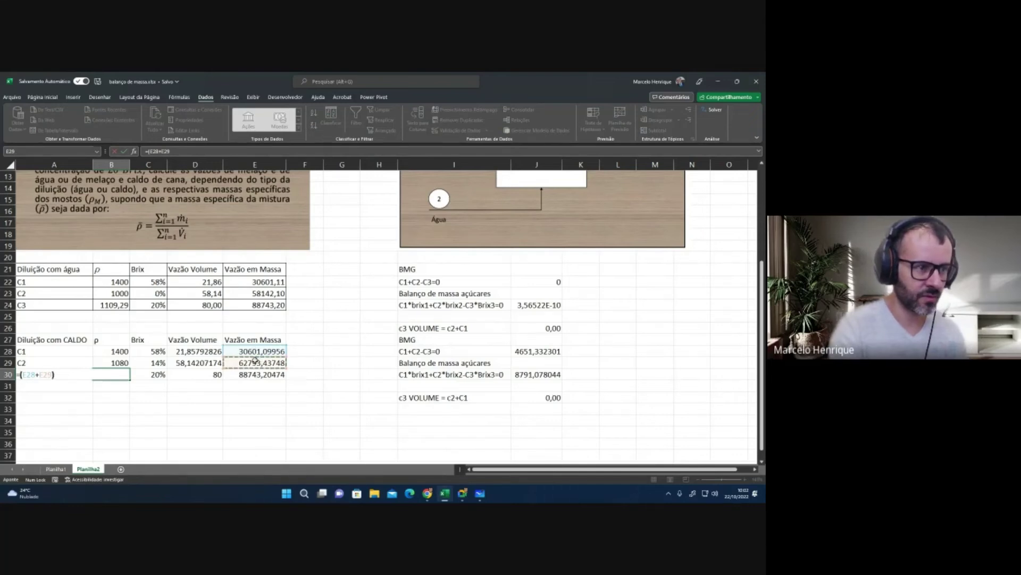
text(/)
click(197, 373)
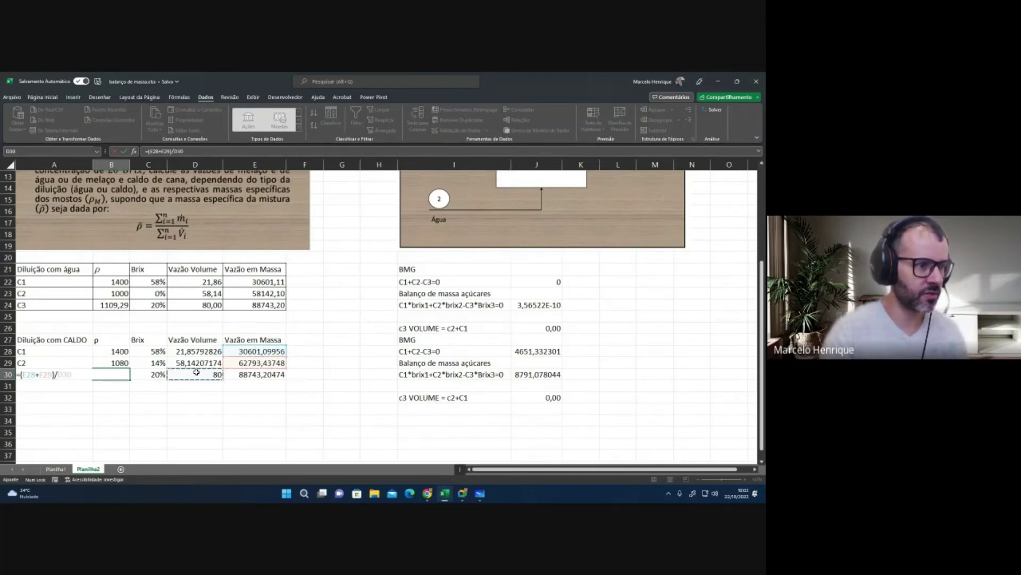
key(Return)
click(195, 420)
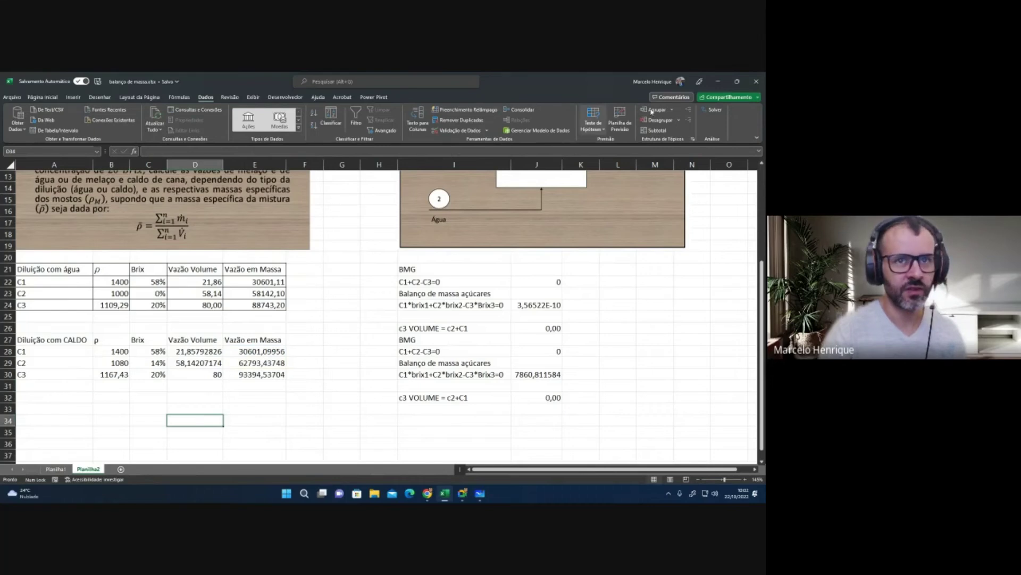
Step: Run Solver twice on the CALDO balances with the existing parameters, keeping the solution each time
click(709, 113)
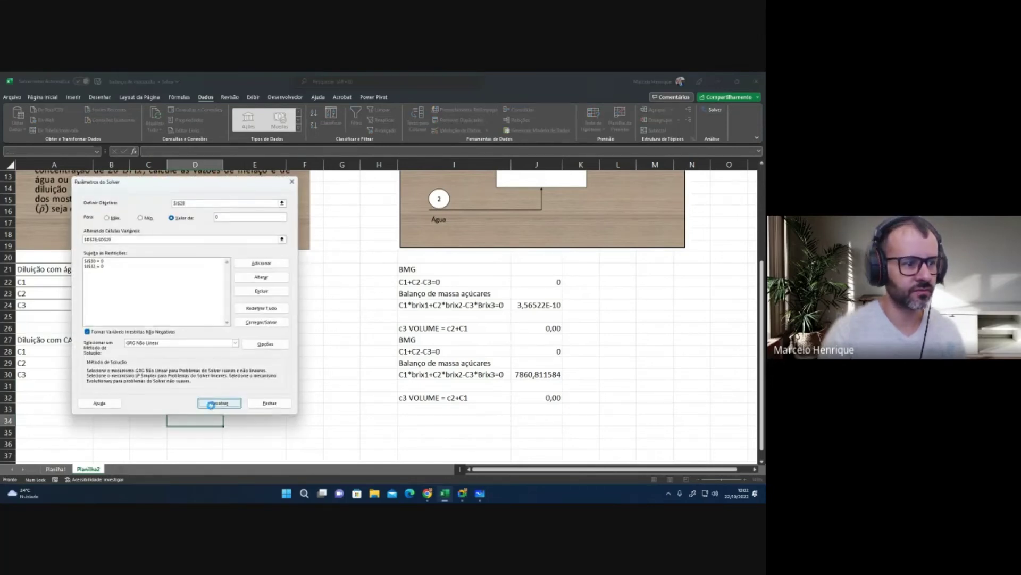
click(210, 405)
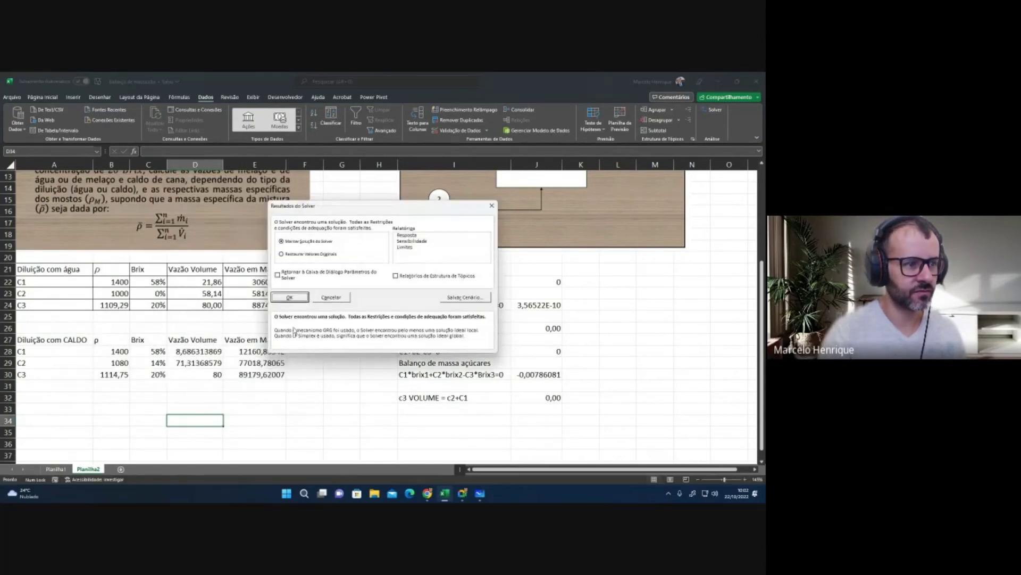
click(291, 296)
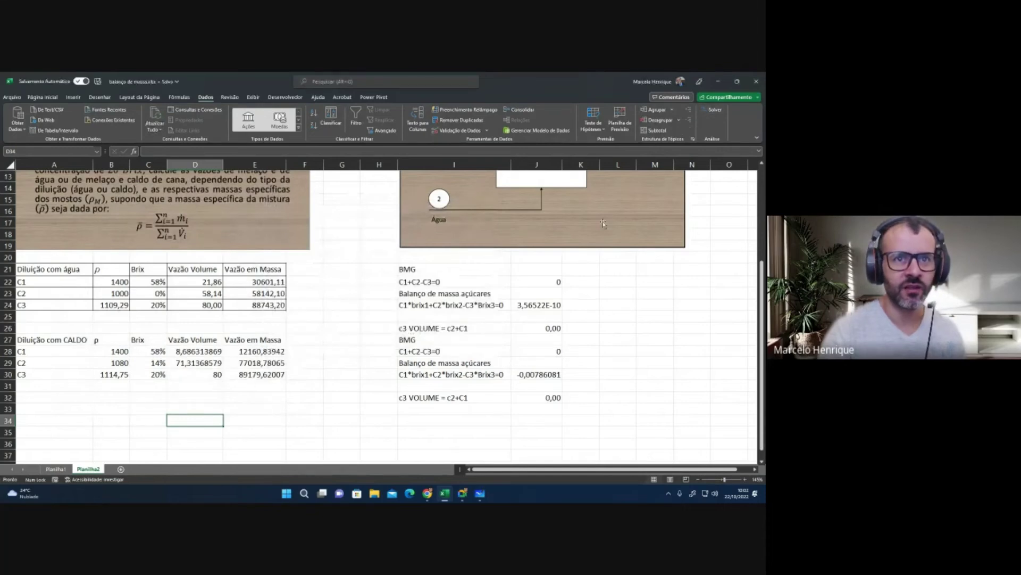
click(716, 110)
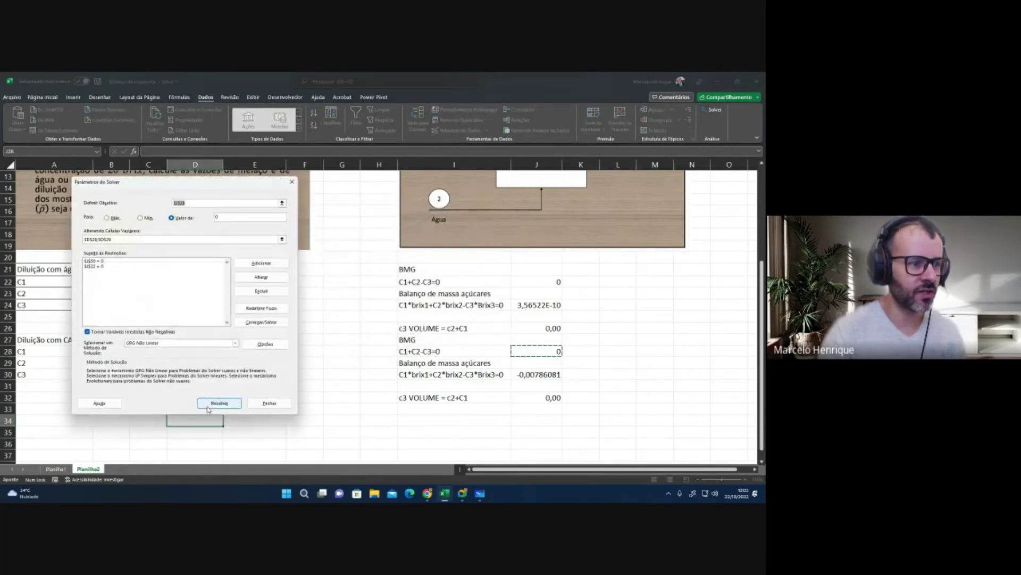
click(237, 403)
click(289, 298)
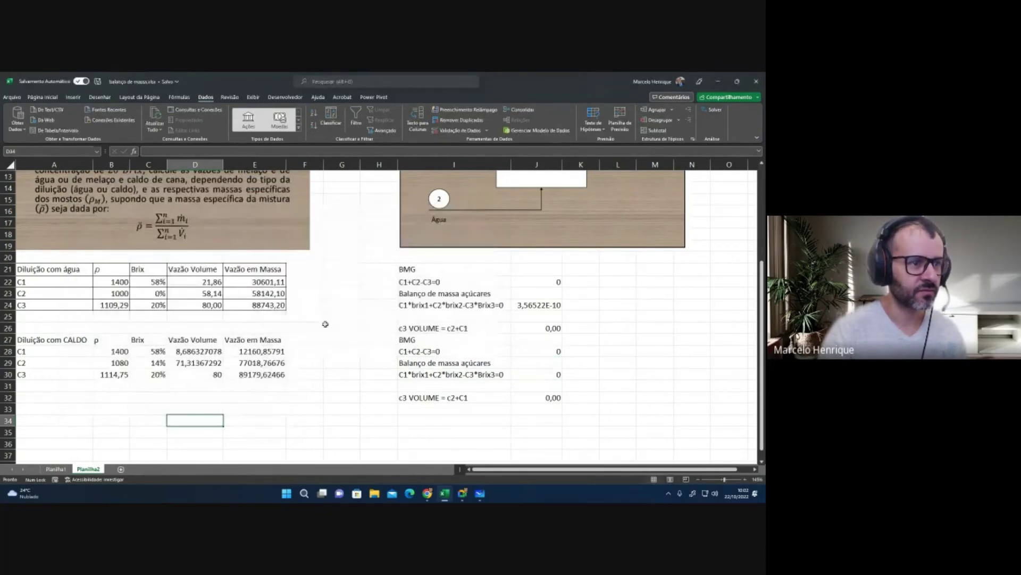
click(258, 386)
Step: Fill the CALDO balance block I27:J32 with yellow
scroll(95, 396, down, 1)
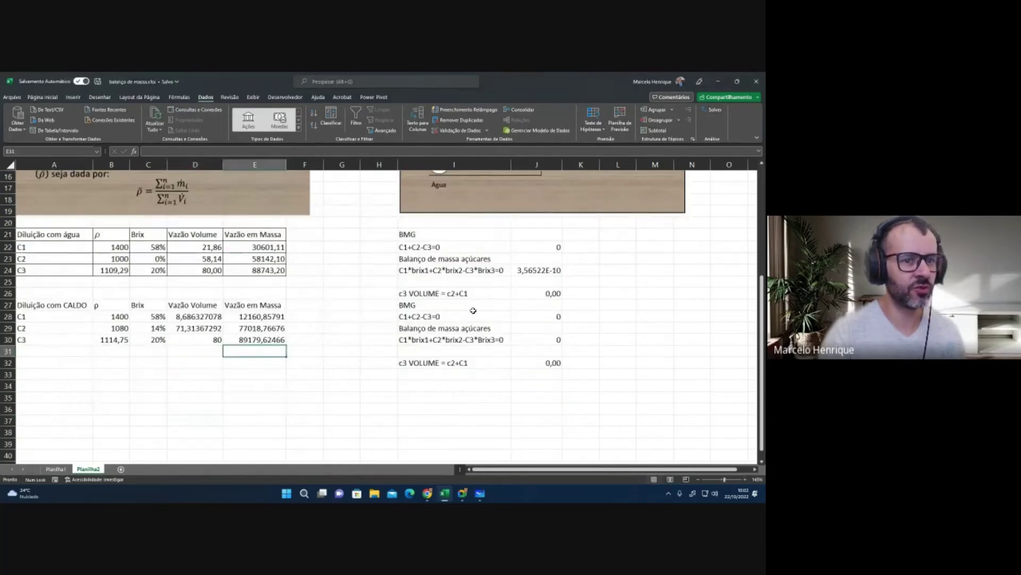
drag(432, 299, 540, 362)
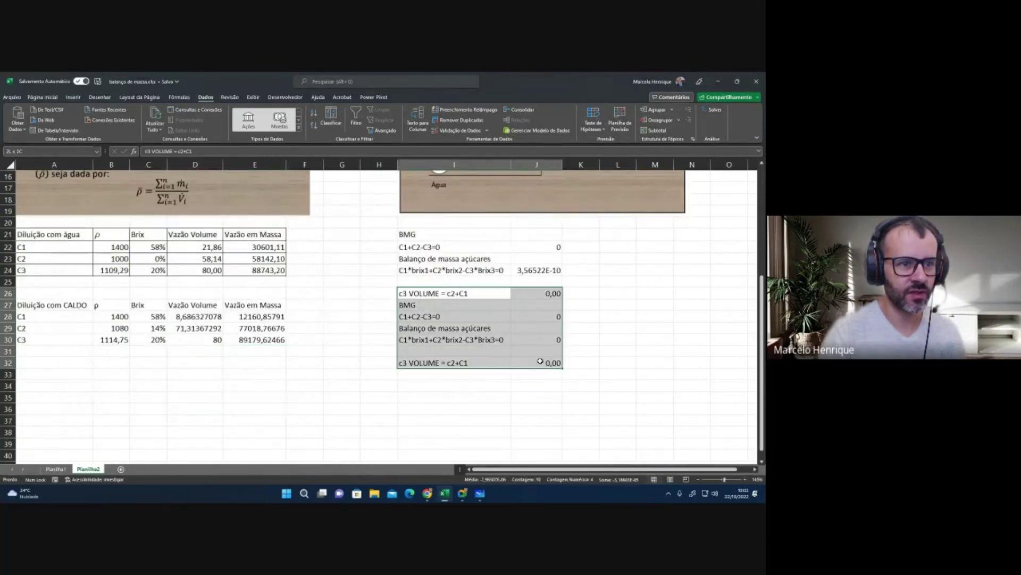
drag(446, 307, 550, 362)
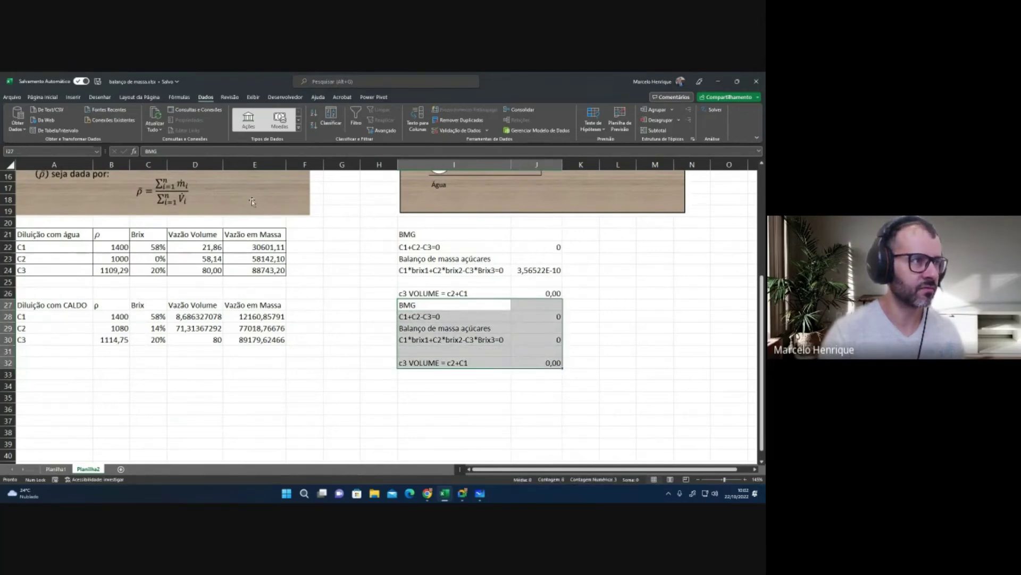
click(42, 97)
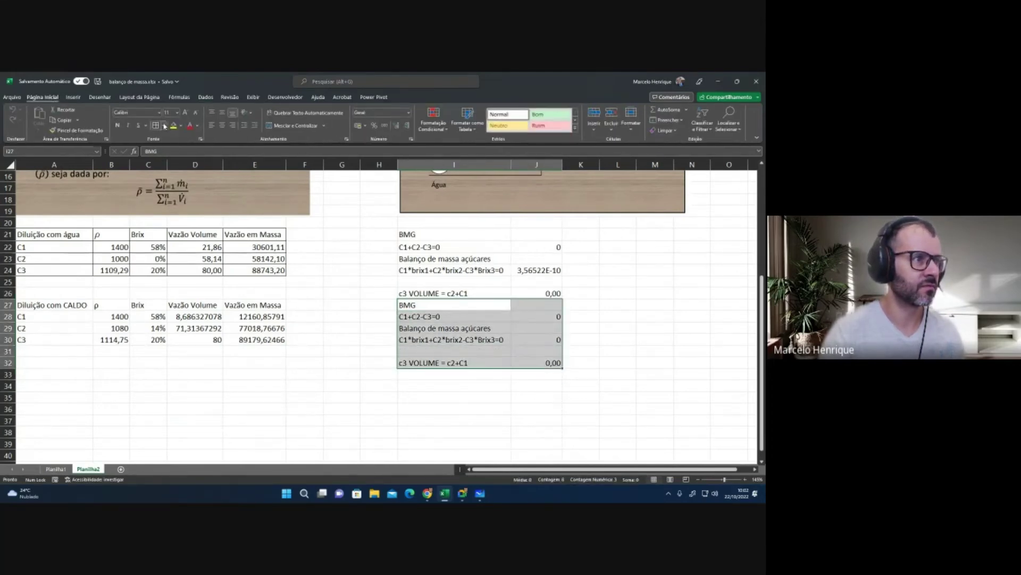
click(174, 126)
Step: Fill the water balance block I21:J26 with green
drag(409, 236, 567, 281)
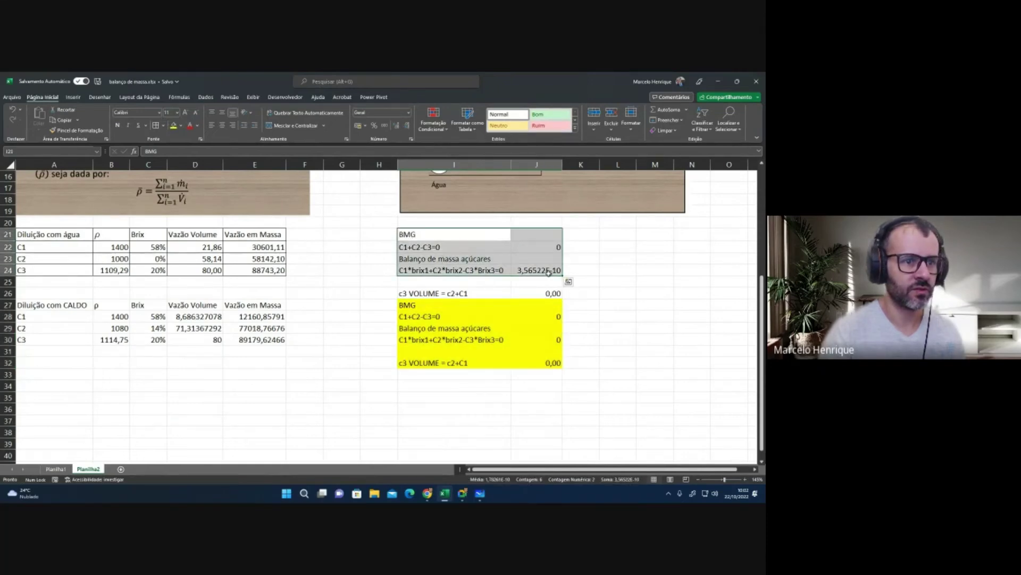
key(shift+Down)
key(shift+Down)
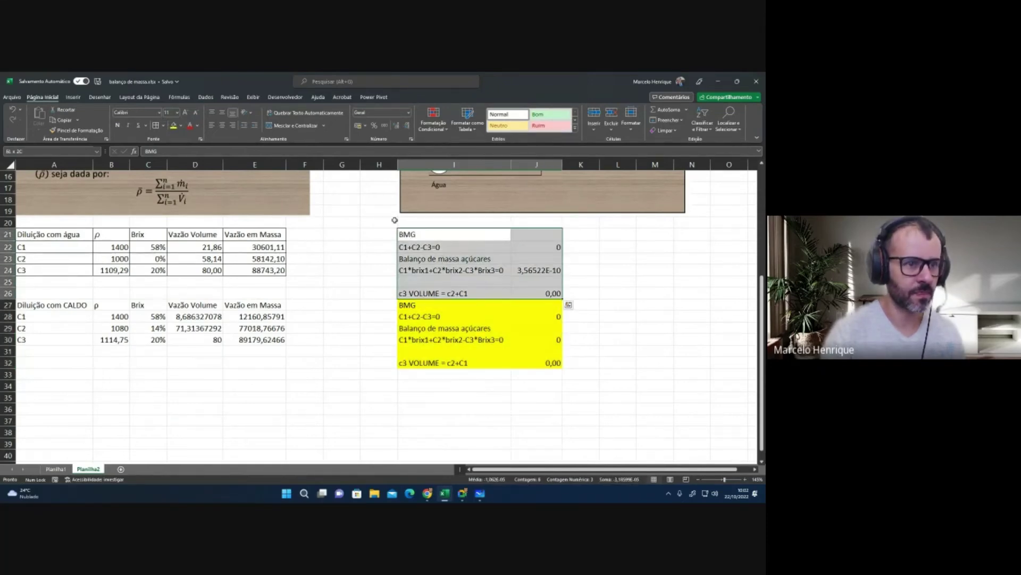
click(181, 125)
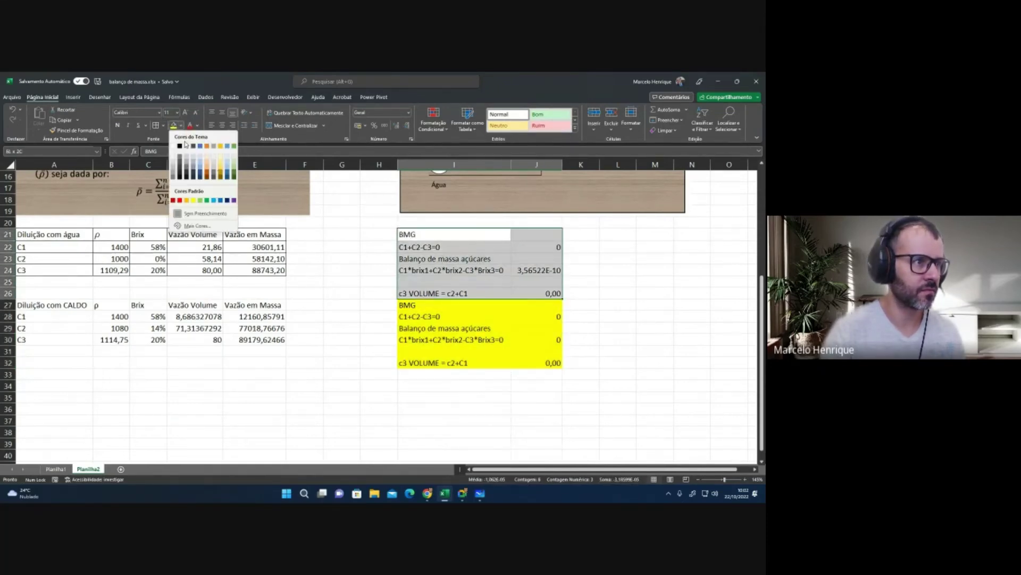
click(234, 159)
click(349, 305)
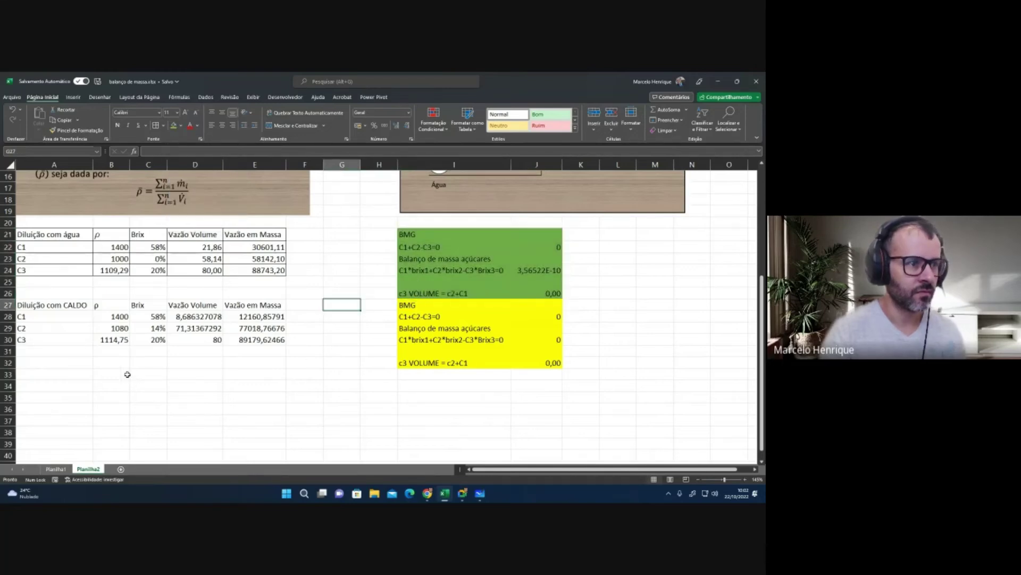
Step: Apply borders to all cells of the CALDO table A27:E30
scroll(117, 379, up, 1)
drag(53, 340, 255, 375)
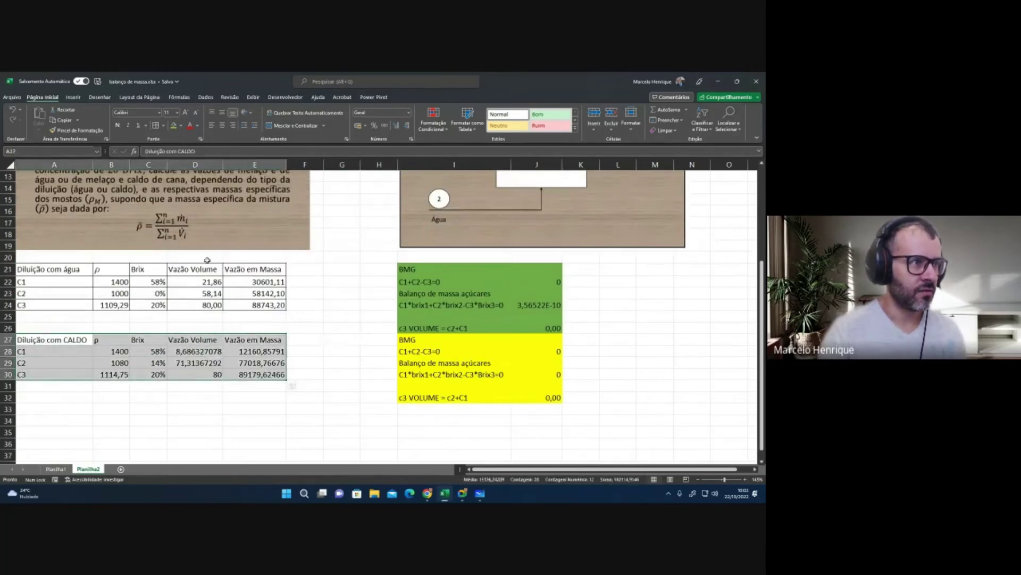
click(155, 126)
click(327, 370)
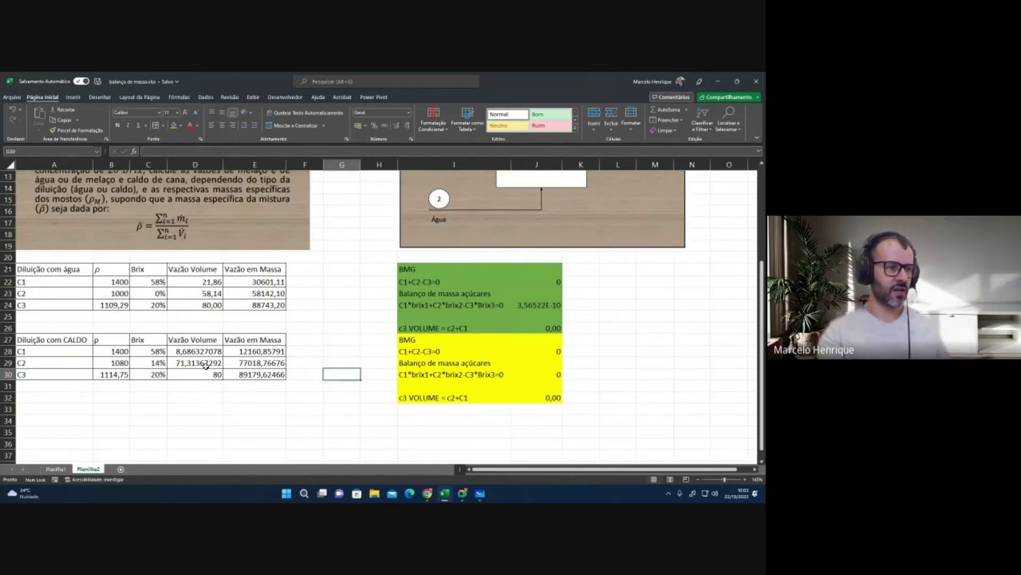
Step: Format the CALDO volume flows in D28:D29 to two decimal places
drag(198, 351, 198, 364)
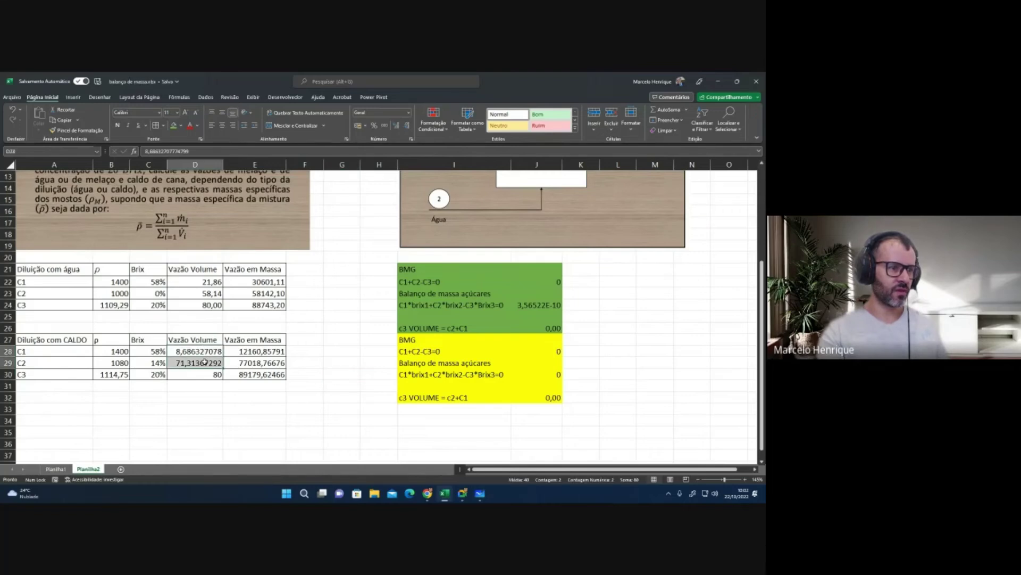
click(200, 354)
click(212, 282)
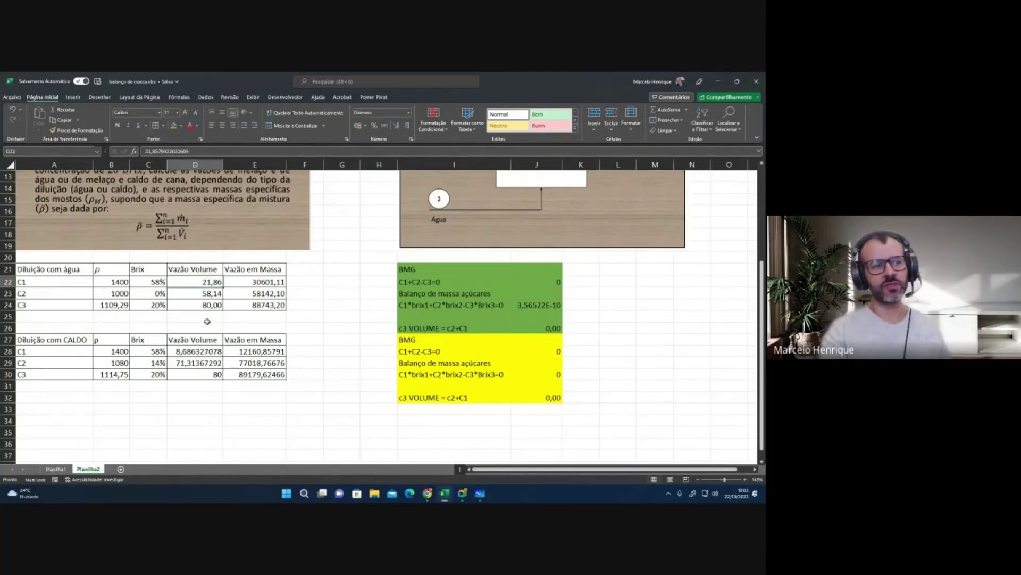
drag(199, 353, 199, 364)
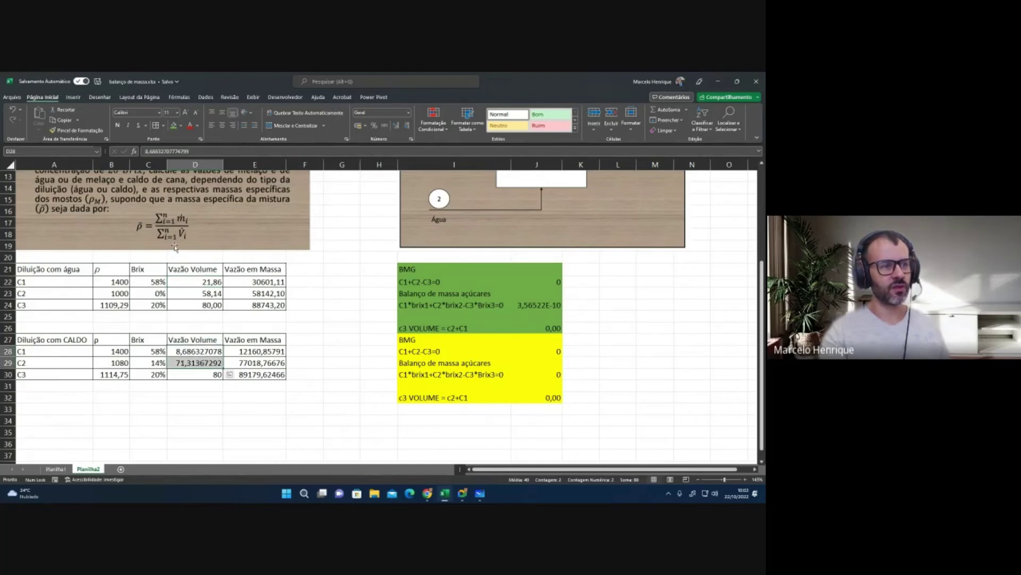
click(407, 126)
click(408, 126)
click(407, 126)
click(407, 126)
click(408, 126)
click(408, 127)
click(408, 127)
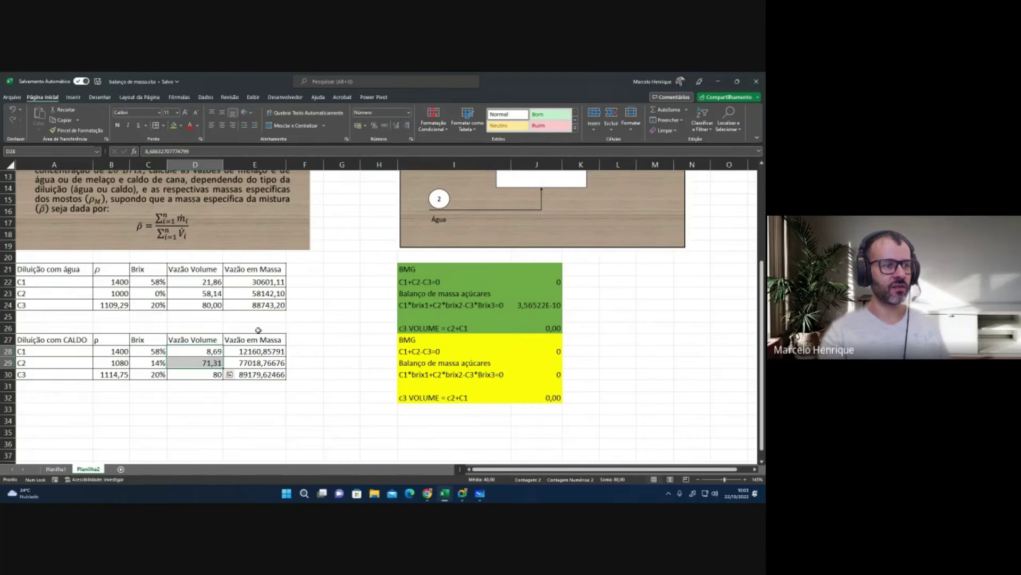
Step: Compare the C1 and C2 volume flows of the CALDO table with those of the water table
click(207, 352)
click(206, 361)
click(205, 305)
click(204, 282)
click(204, 293)
click(213, 352)
click(211, 283)
click(216, 362)
click(217, 353)
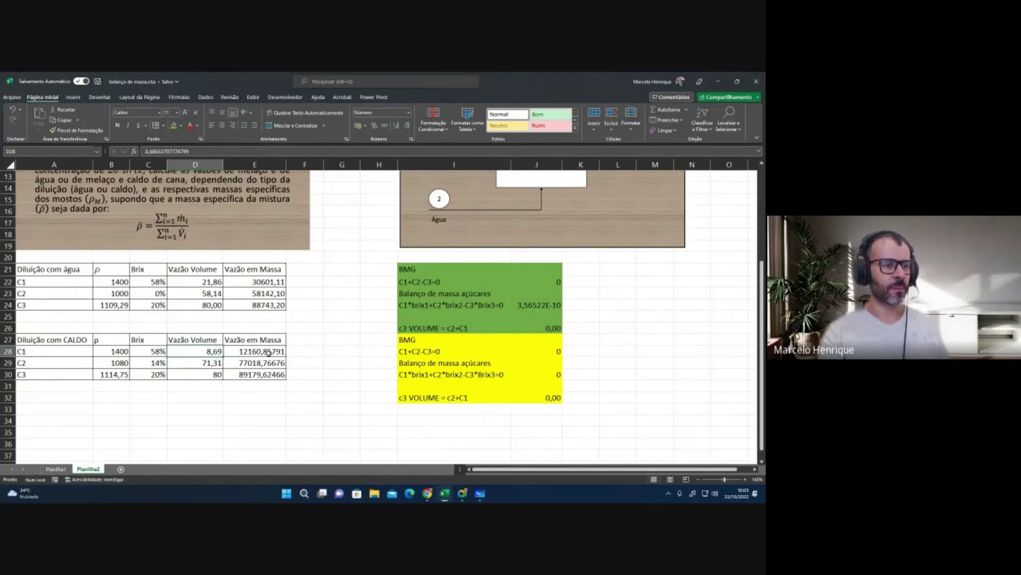
Step: Format the CALDO mass flows in E28:E30 to two decimal places
drag(261, 352, 273, 375)
click(407, 131)
click(407, 131)
click(407, 130)
click(407, 131)
click(396, 125)
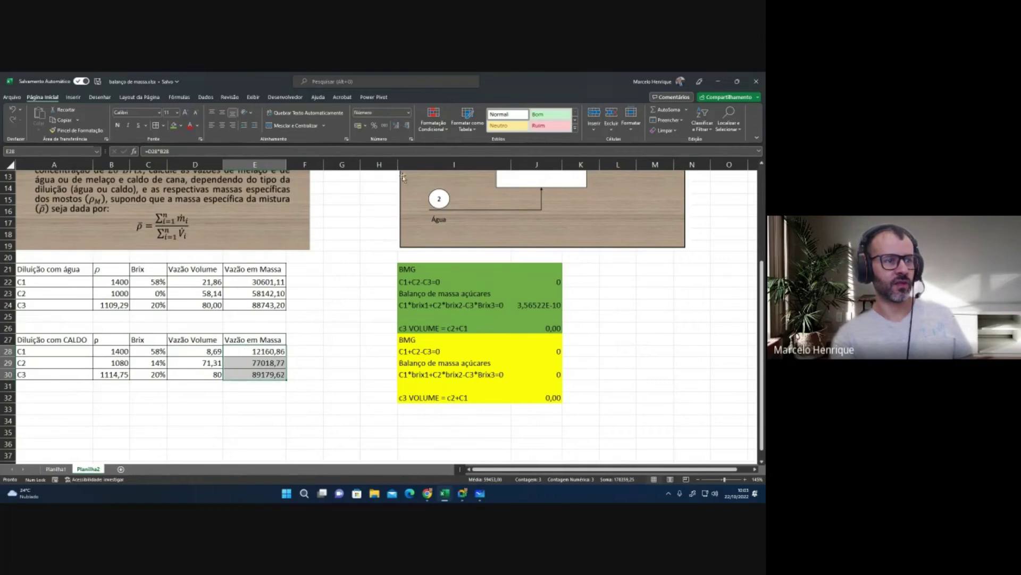
click(342, 281)
mouse_move(461, 499)
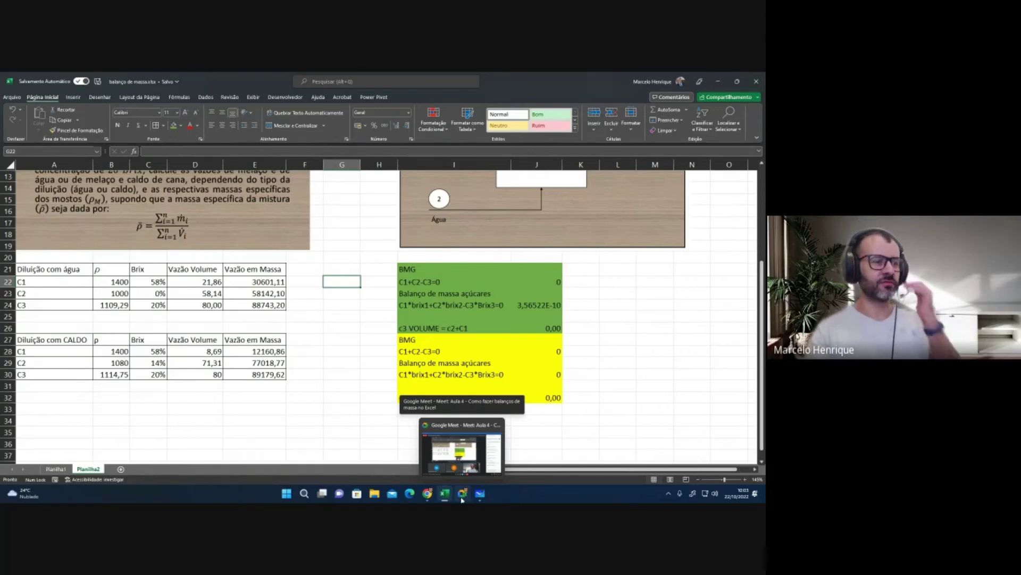
Step: Examine the problem statement, the flow diagram, both dilution result tables and the balance blocks together at a smaller zoom
click(367, 246)
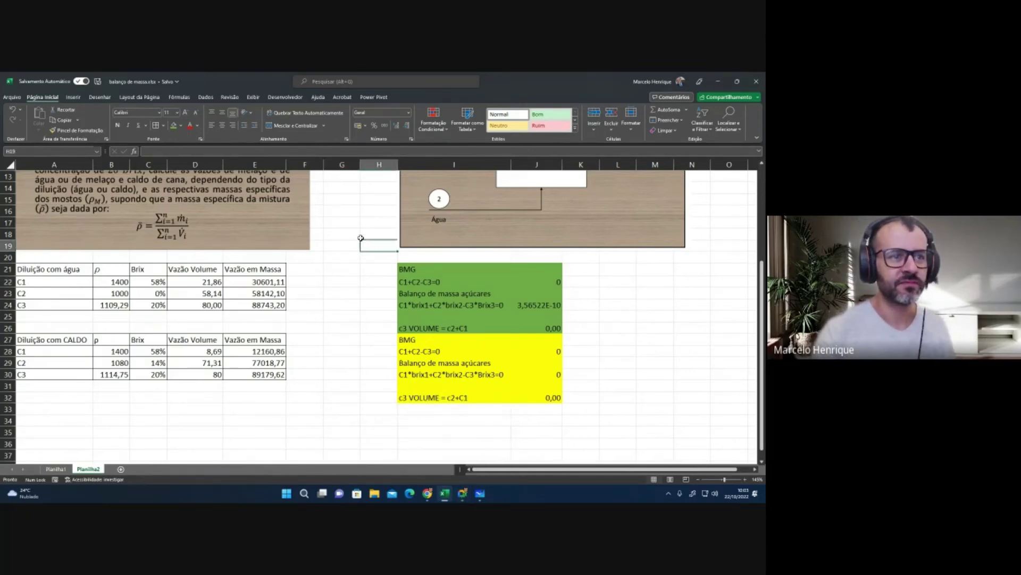
scroll(338, 232, up, 1)
scroll(338, 232, up, 1)
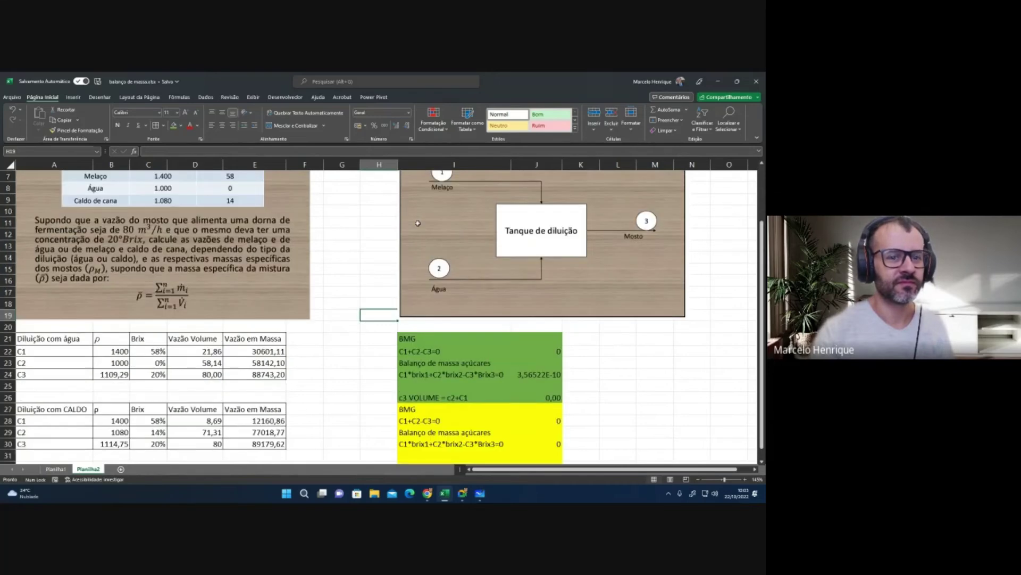
click(699, 480)
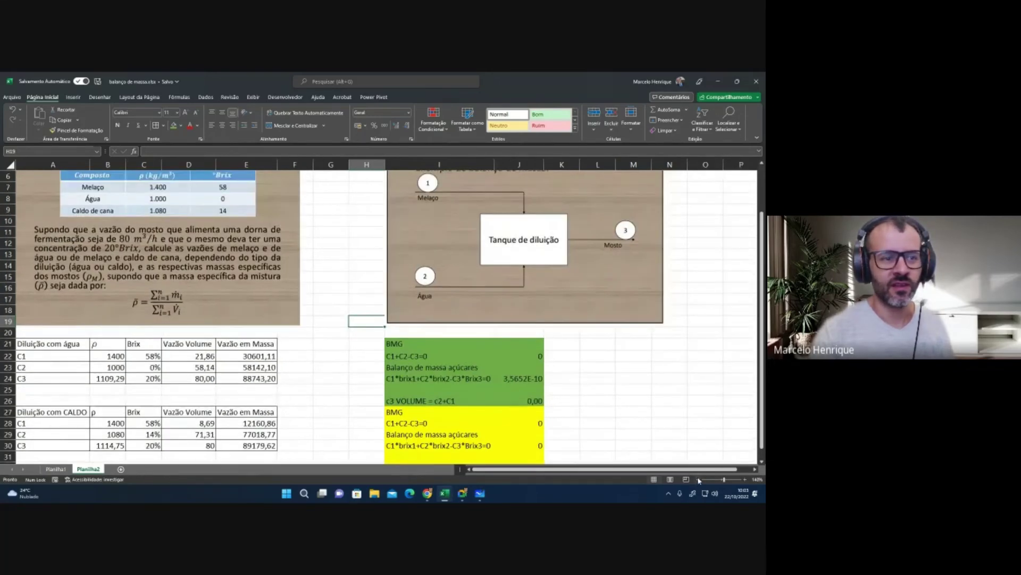
click(699, 480)
scroll(237, 363, down, 2)
scroll(282, 359, up, 1)
scroll(287, 360, up, 1)
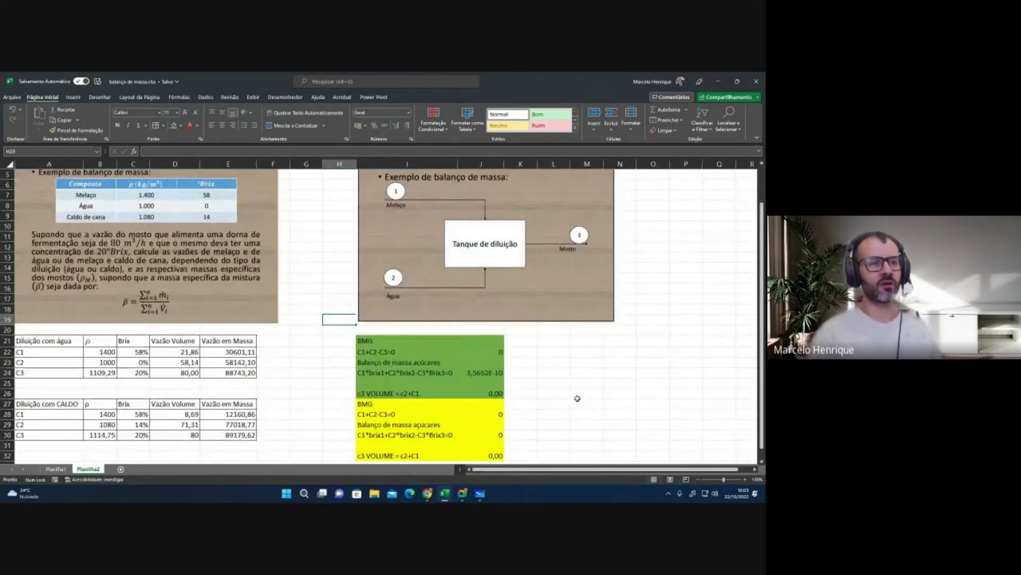
scroll(577, 398, up, 1)
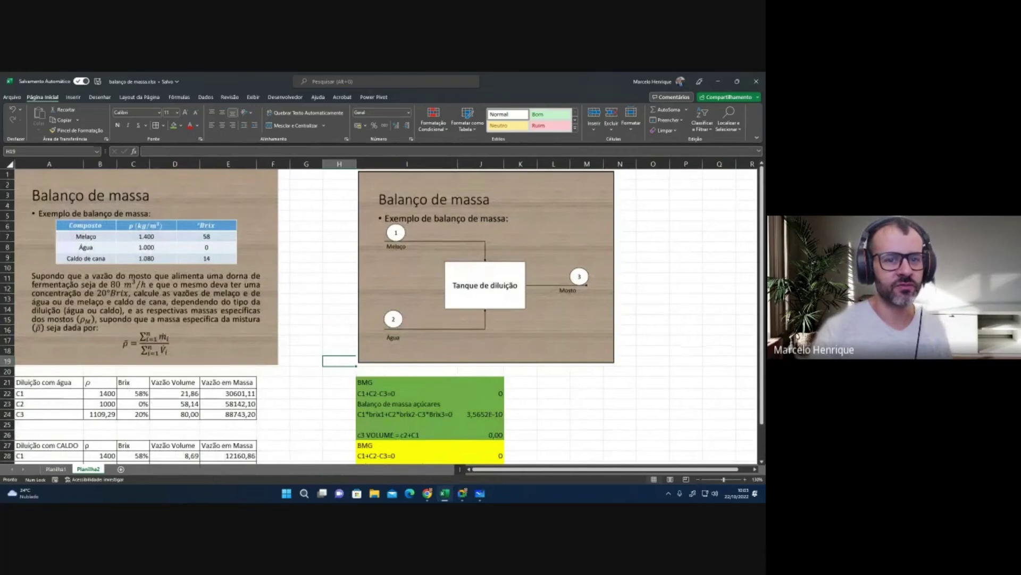
click(697, 479)
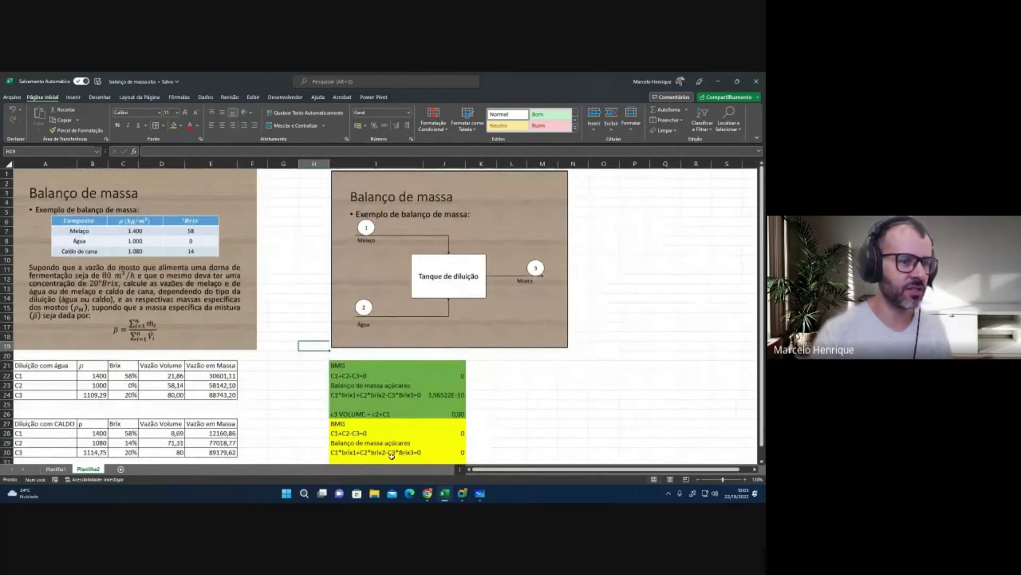
scroll(378, 432, down, 1)
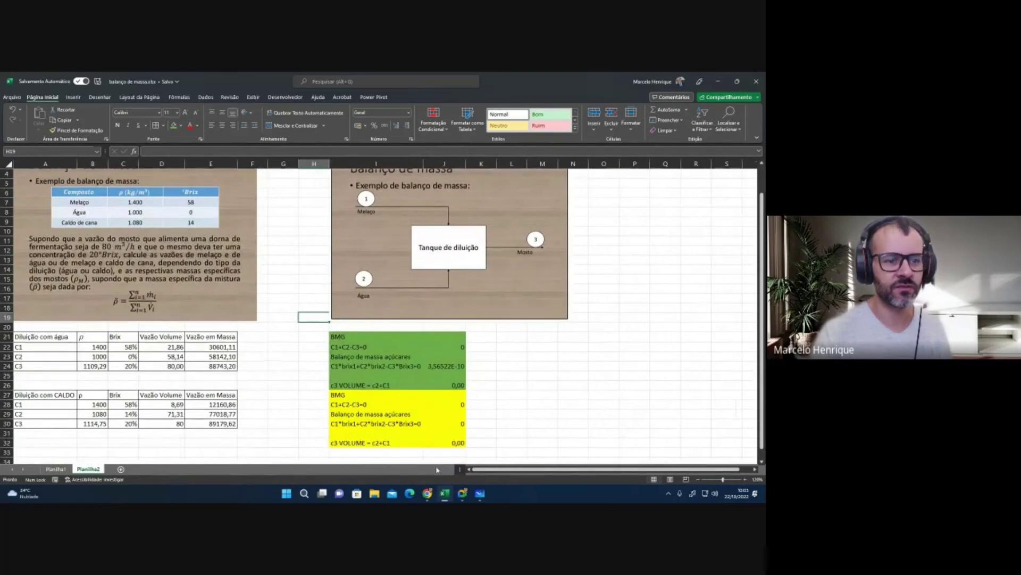
Step: Switch to the Google Meet call to check the participants and chat, and return to the balanço de massa workbook
mouse_move(462, 493)
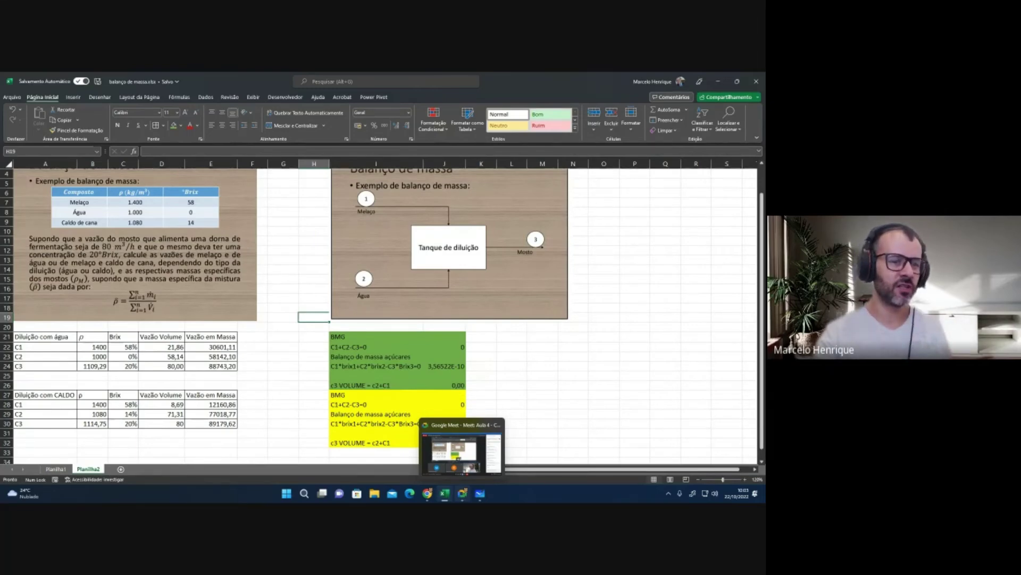
click(461, 495)
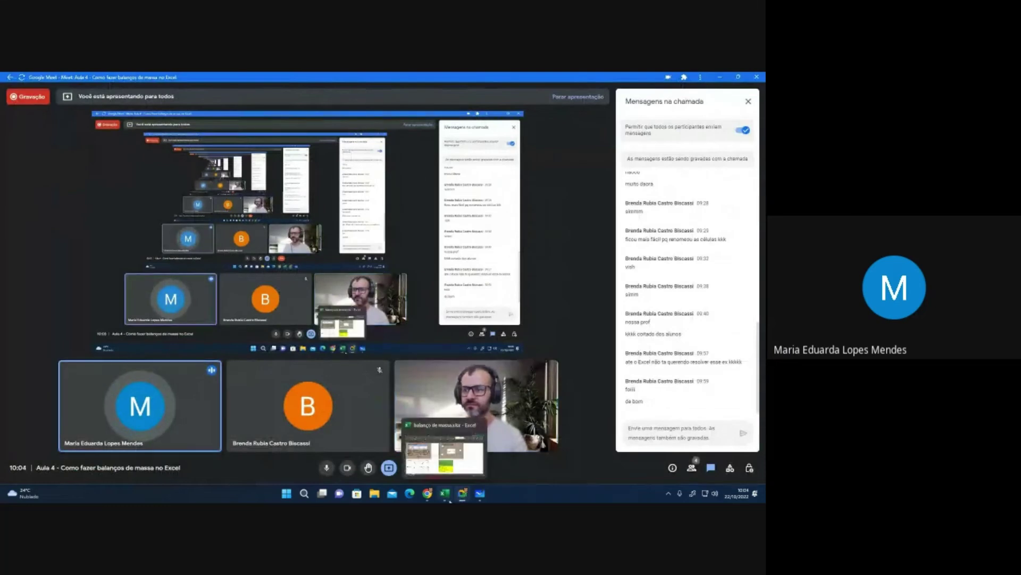
click(445, 493)
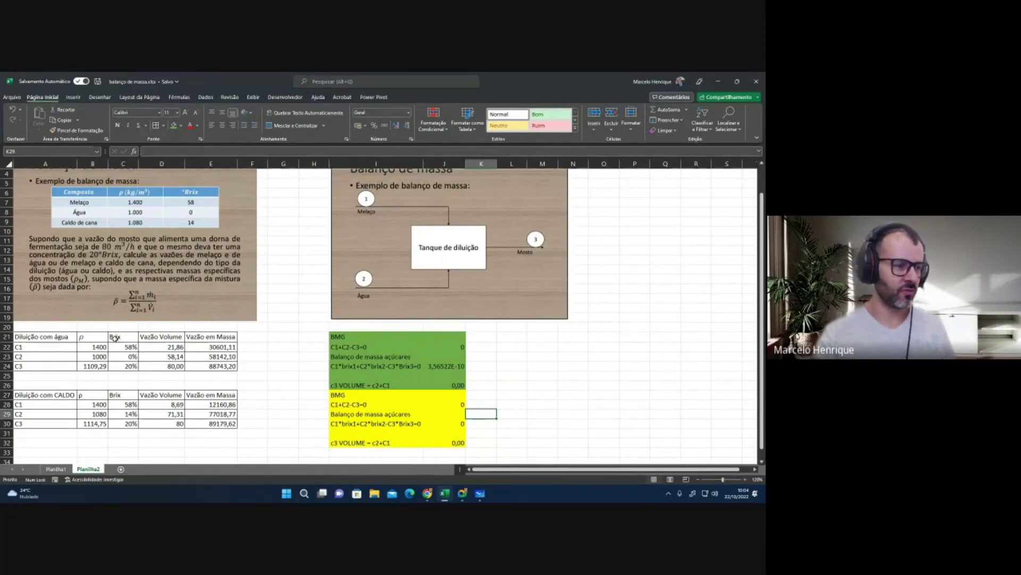
Step: Open the recent workbook balanço 1.xlsm and review the flow diagram and balance blocks on its Planilha2 sheet
click(56, 469)
click(88, 470)
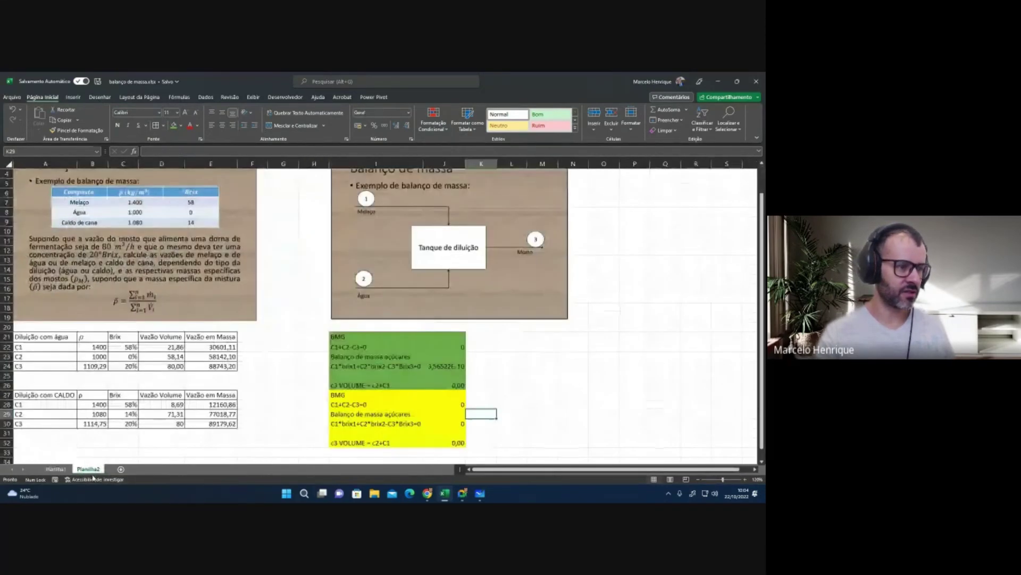
mouse_move(446, 500)
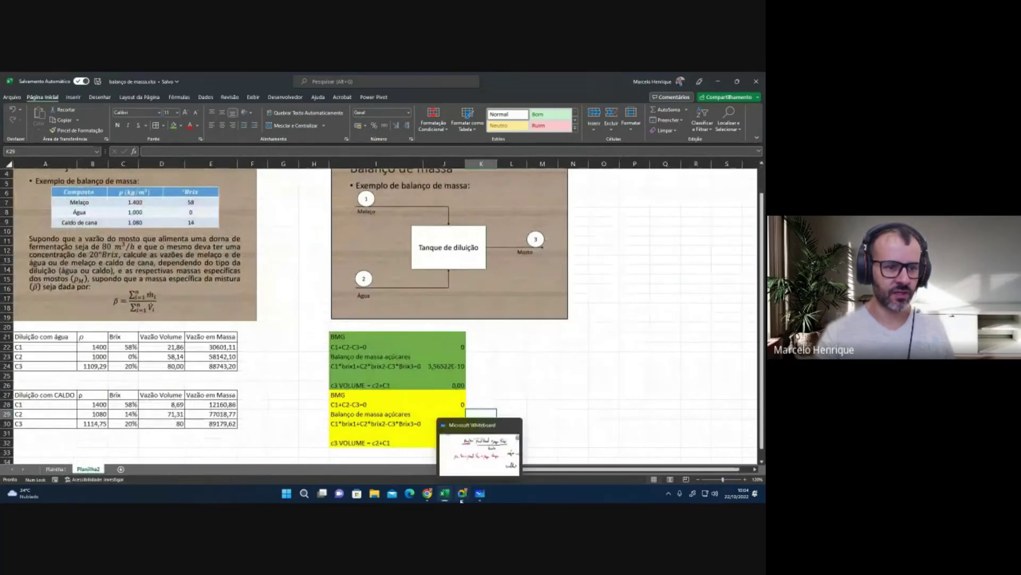
click(9, 97)
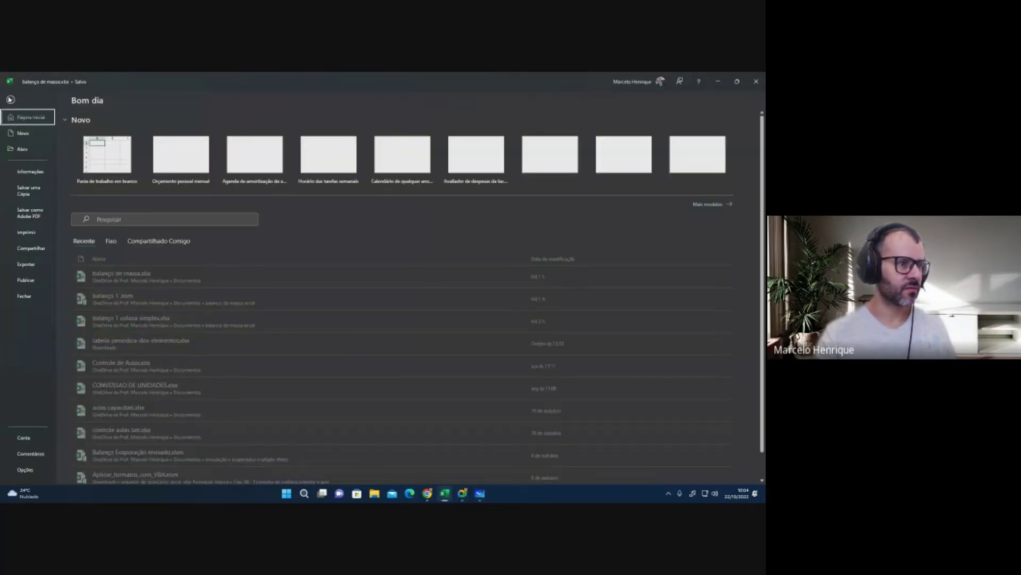
click(137, 301)
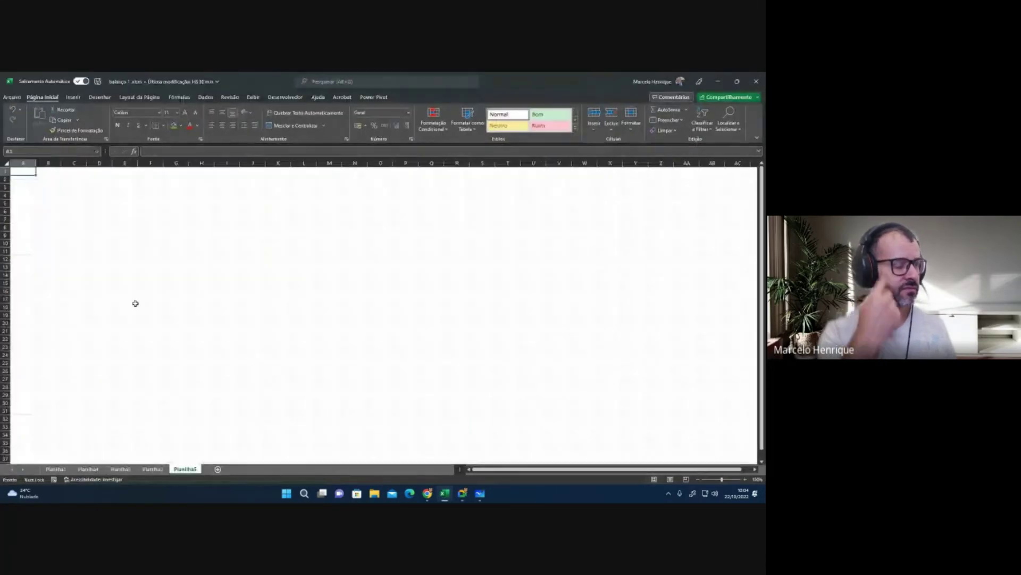
click(153, 468)
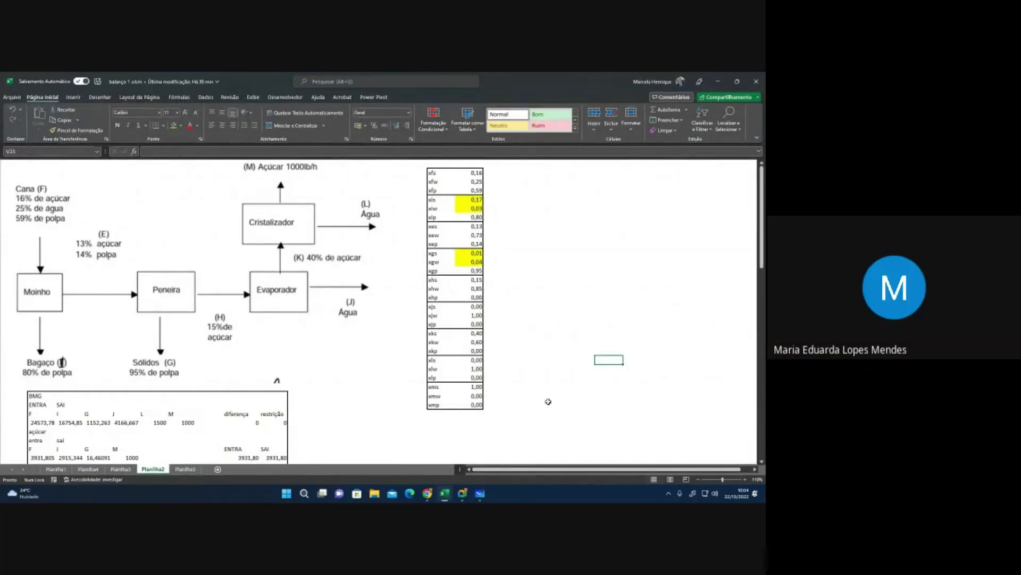
scroll(127, 410, down, 4)
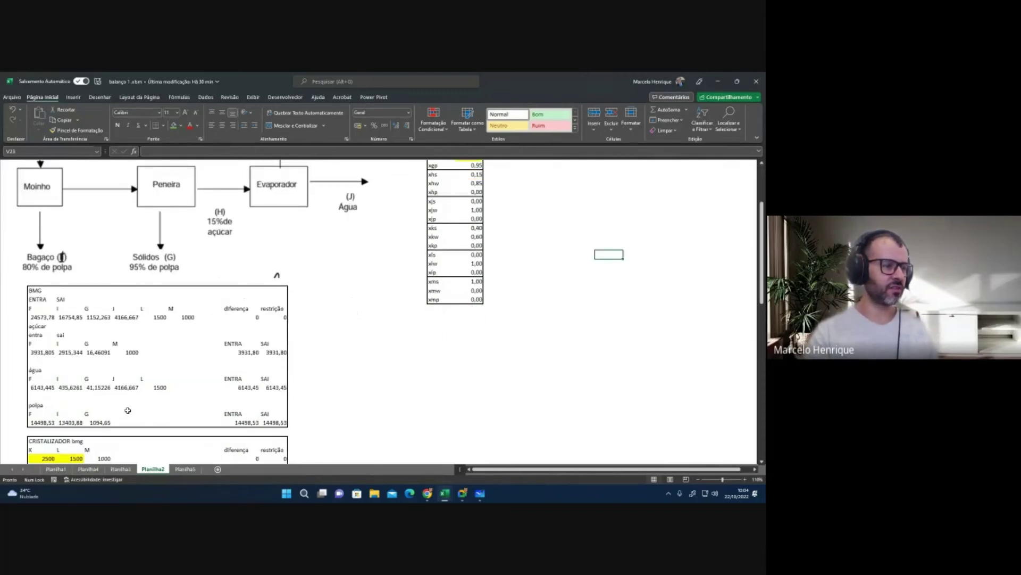
scroll(127, 410, down, 10)
scroll(127, 410, up, 14)
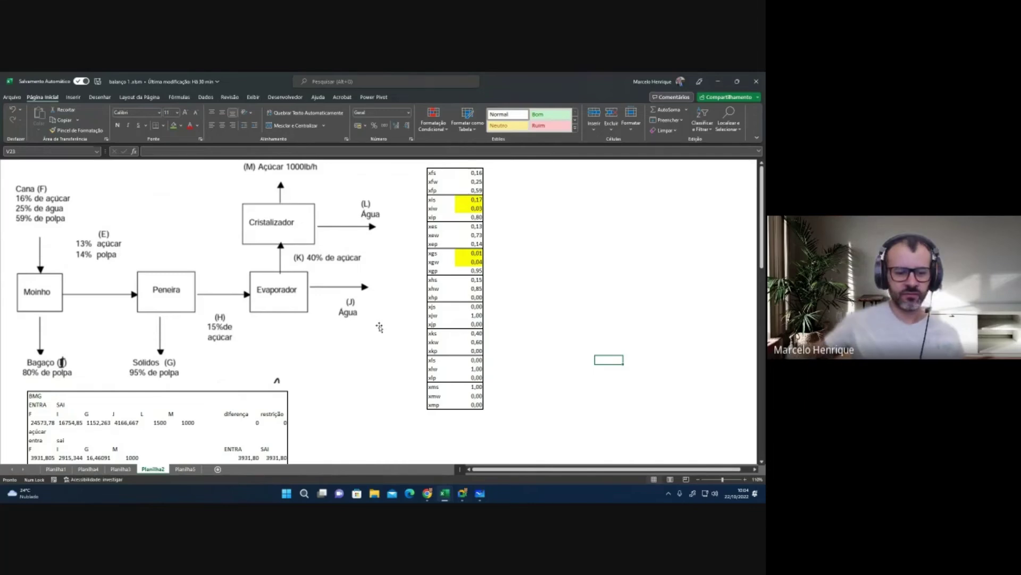
Step: Draw a red freehand system boundary around the whole process diagram, enclosing the Moinho, Peneira, Evaporador and Cristalizador
click(108, 97)
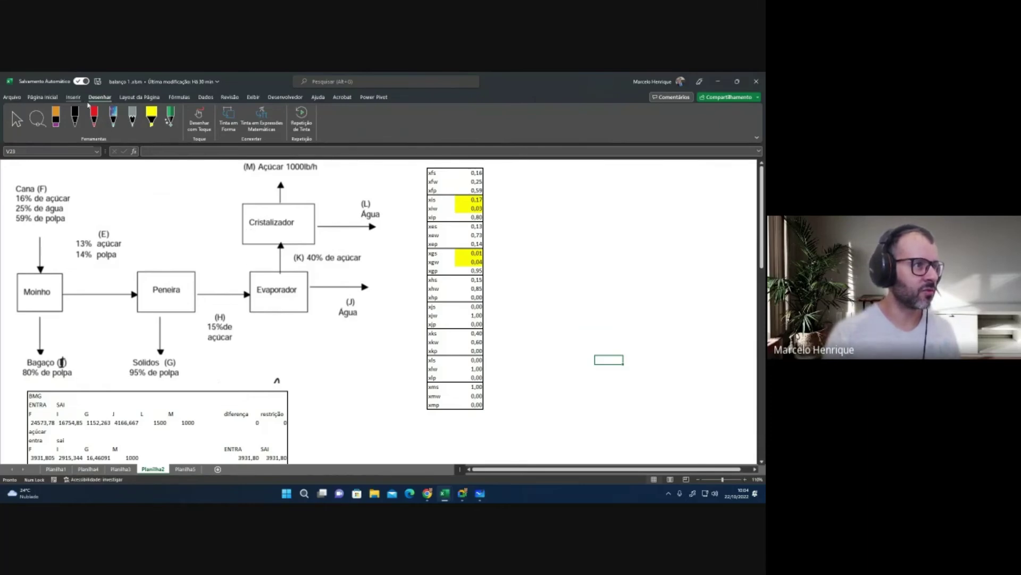
click(94, 120)
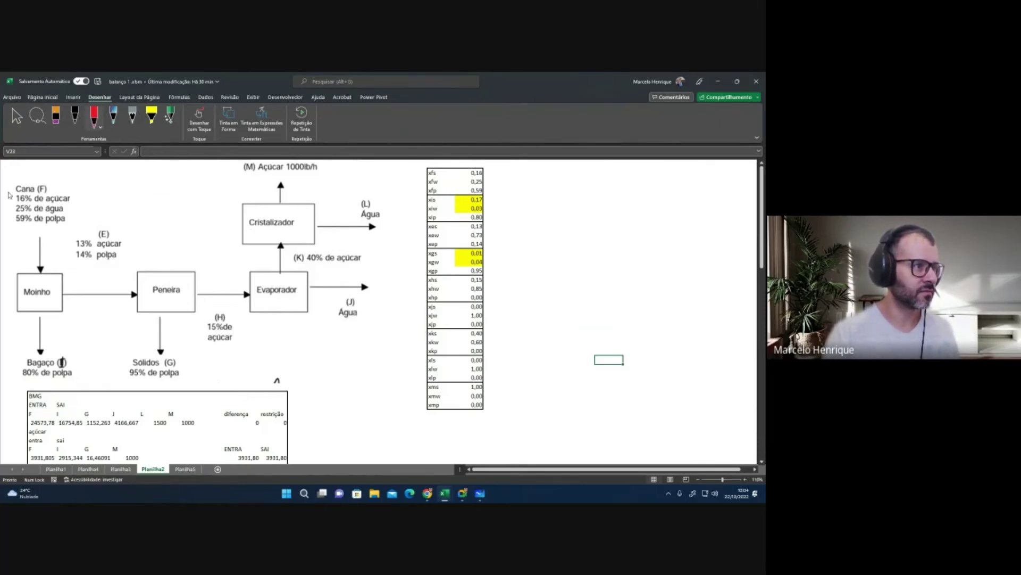
drag(5, 170, 20, 290)
mouse_move(20, 330)
mouse_down()
mouse_move(384, 331)
mouse_move(387, 212)
mouse_move(365, 184)
mouse_move(187, 198)
mouse_move(3, 189)
mouse_up()
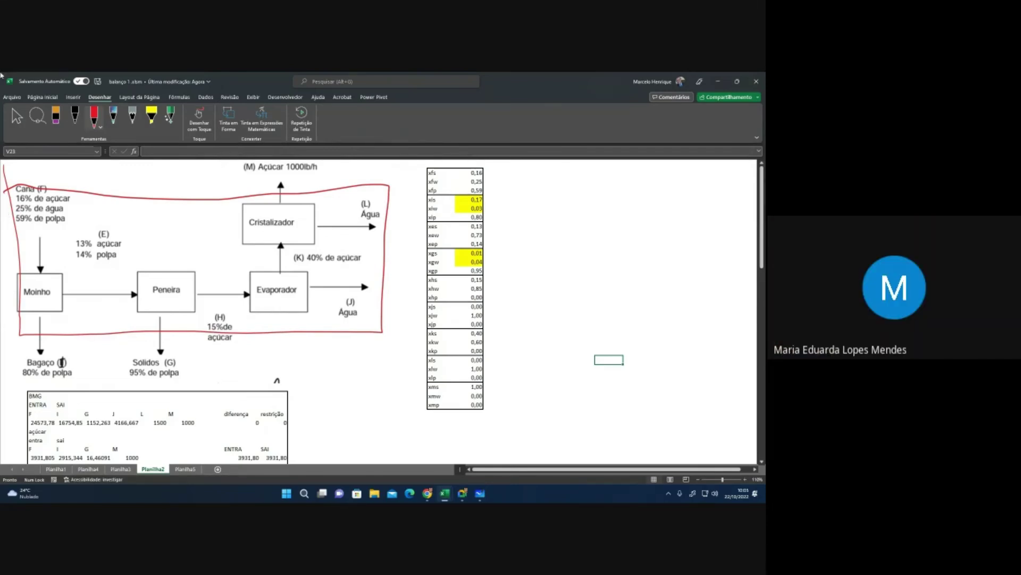
click(553, 306)
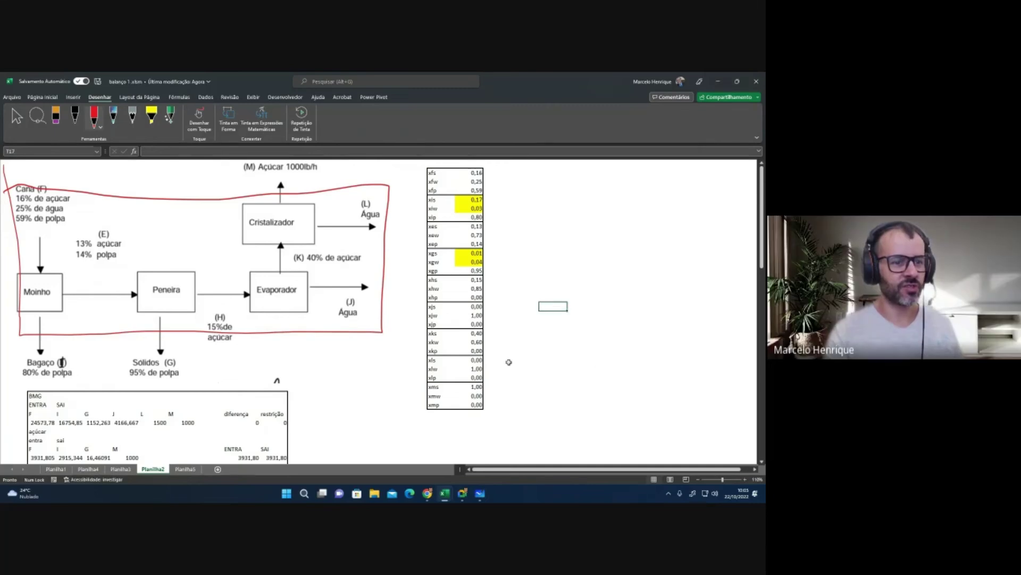
Step: Check the chat messages in the Google Meet call and return to the balanço 1 workbook
click(463, 493)
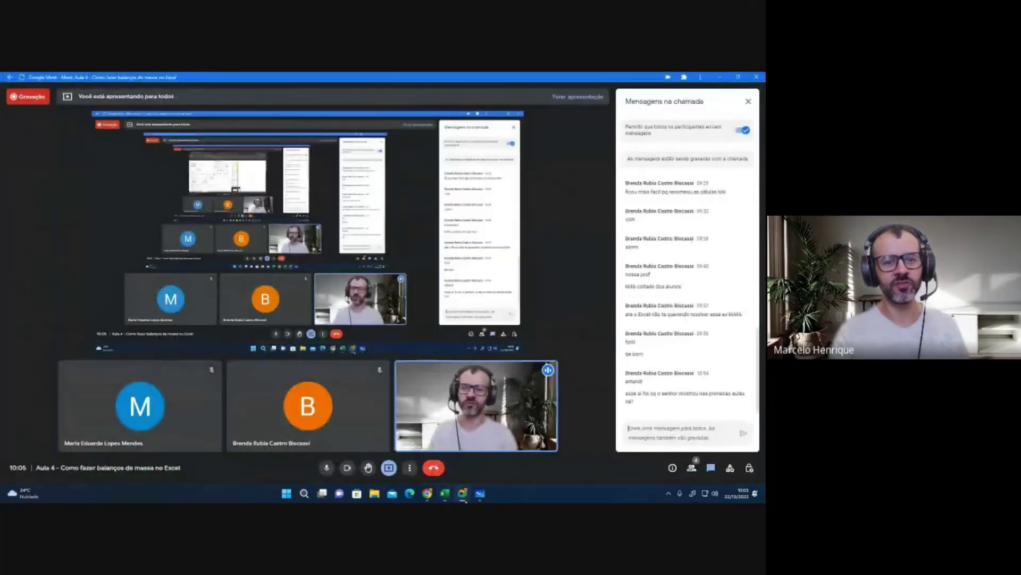
click(463, 495)
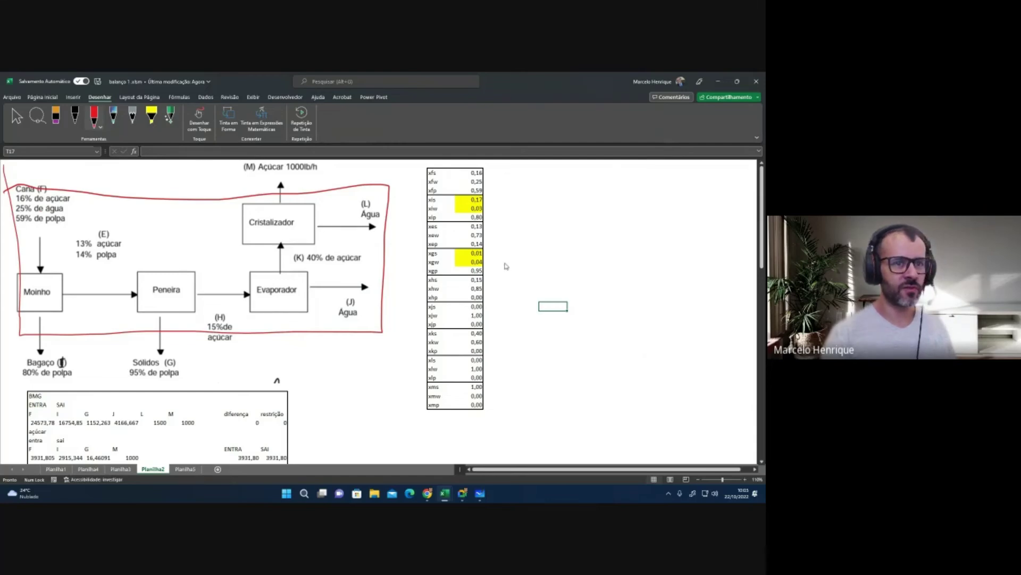
Step: Handwrite "F =" with the multicoloured pen in the empty area beside the composition table
click(130, 124)
click(113, 118)
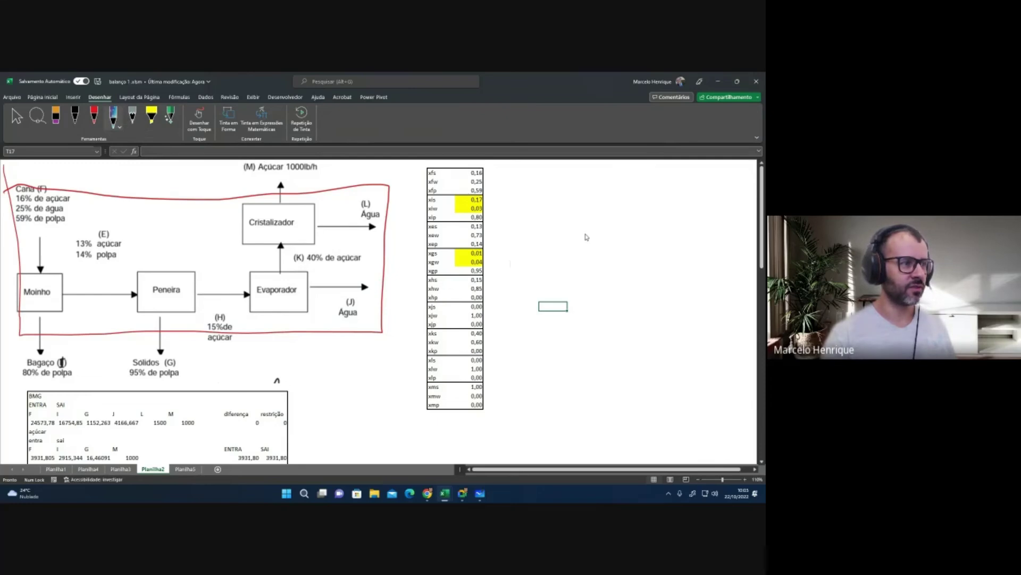
drag(575, 234, 583, 214)
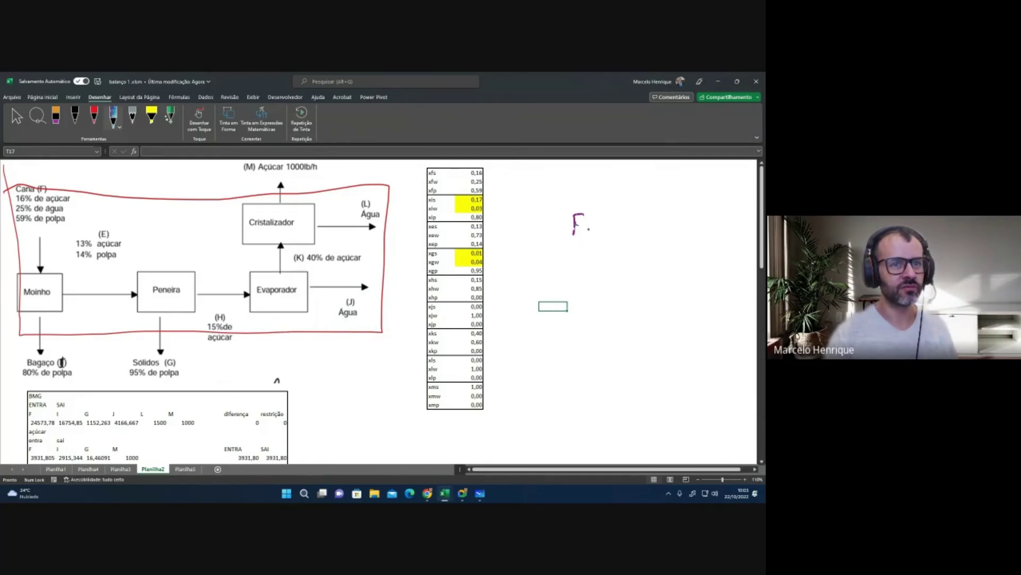
drag(588, 232, 593, 232)
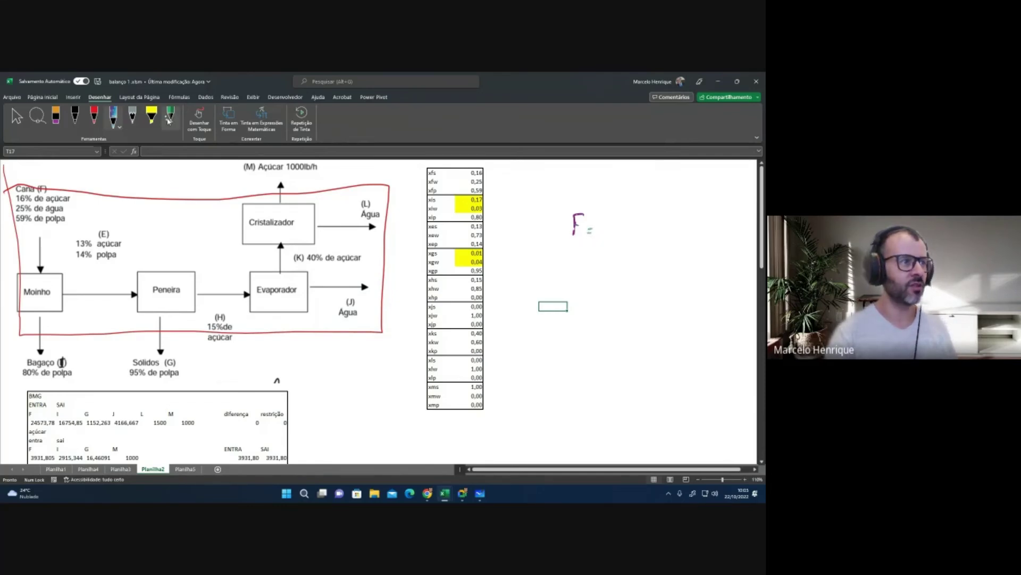
Step: Change the pen colour to black, complete the equation with "I + G + J + L + M" and handwrite the heading "BMG" above it
click(116, 130)
click(72, 238)
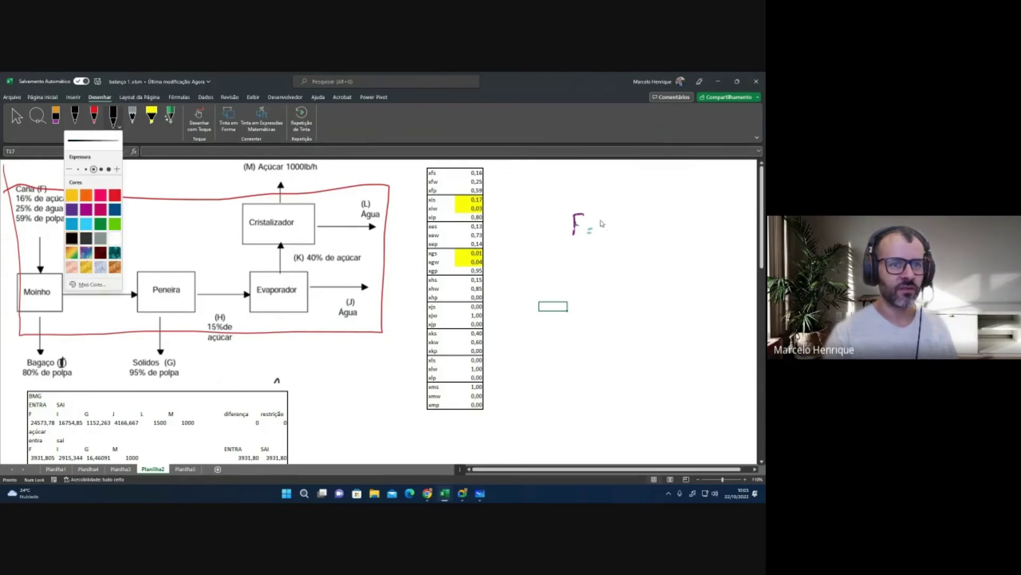
drag(577, 181, 582, 182)
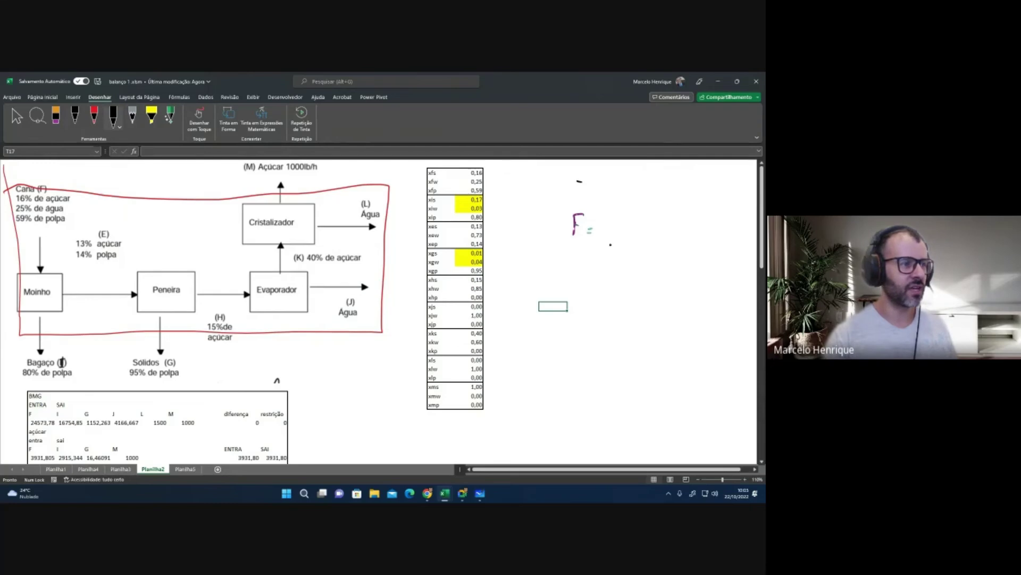
mouse_move(616, 218)
mouse_down()
mouse_move(607, 237)
mouse_move(620, 218)
mouse_move(635, 226)
mouse_up()
mouse_move(627, 231)
mouse_down()
mouse_move(659, 230)
mouse_move(655, 239)
mouse_up()
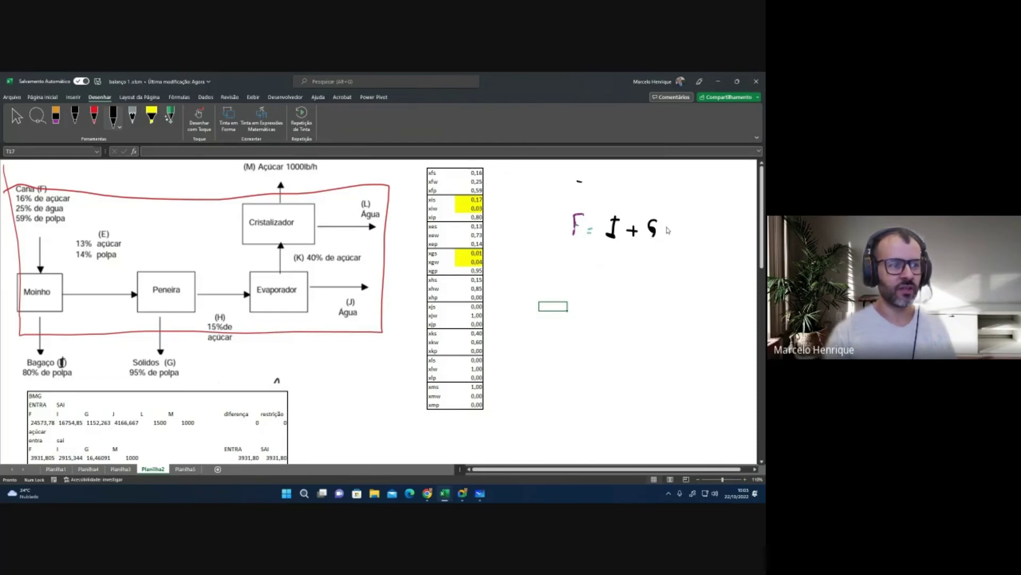
mouse_move(666, 222)
mouse_down()
mouse_move(666, 232)
mouse_move(679, 219)
mouse_up()
mouse_move(672, 219)
mouse_down()
mouse_move(690, 233)
mouse_move(729, 232)
mouse_up()
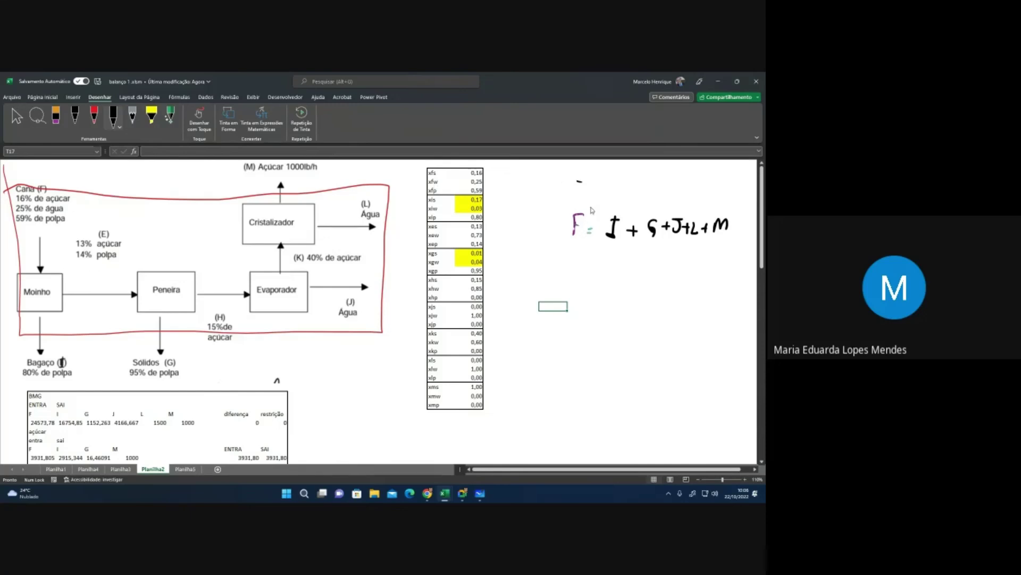
mouse_move(604, 184)
mouse_down()
mouse_move(604, 199)
mouse_move(613, 187)
mouse_move(612, 199)
mouse_move(631, 199)
mouse_up()
drag(648, 187, 643, 202)
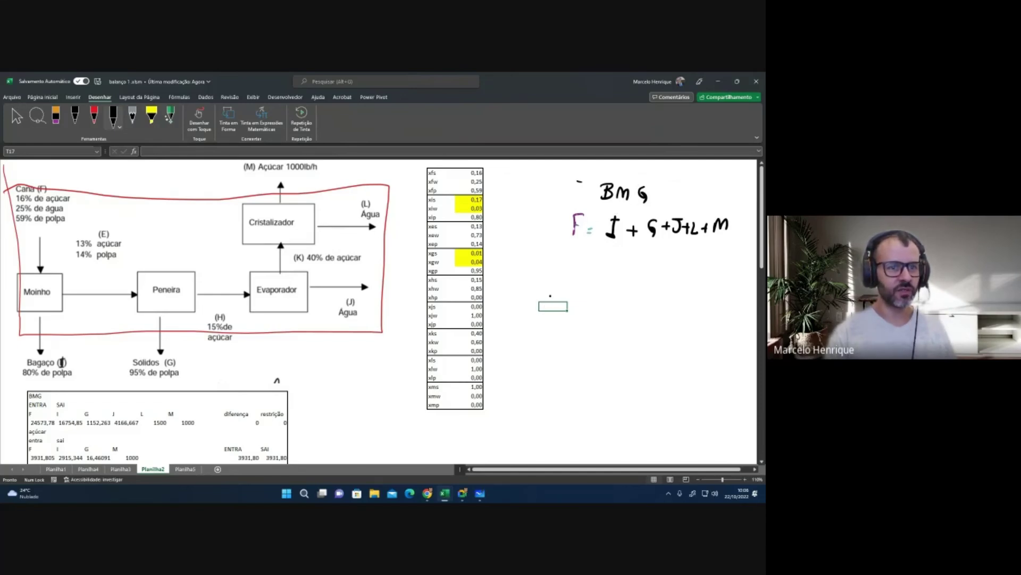
Step: Handwrite the crystallizer's overall mass balance "K = L + M" below the BMG equation
mouse_move(550, 268)
mouse_down()
mouse_move(551, 282)
mouse_move(575, 274)
mouse_up()
drag(568, 281, 617, 275)
mouse_move(613, 269)
mouse_down()
mouse_move(611, 282)
mouse_move(632, 269)
mouse_move(641, 282)
mouse_up()
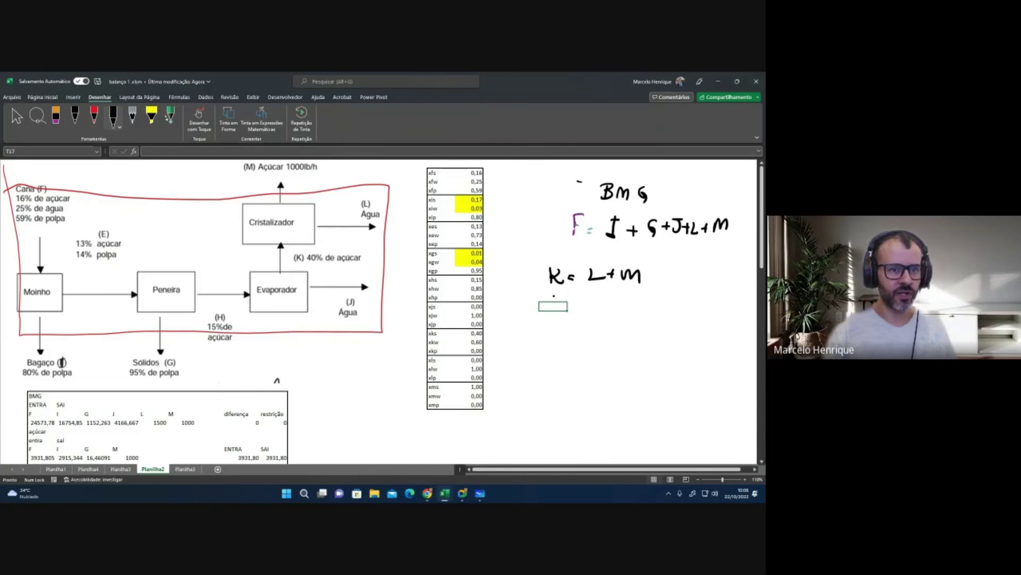
Step: Handwrite the crystallizer's sugar balance below K = L + M, multiplying each of K, L and M by its sugar fraction
mouse_move(537, 290)
mouse_down()
mouse_move(538, 303)
mouse_move(574, 305)
mouse_up()
drag(578, 300, 638, 301)
click(609, 300)
drag(643, 300, 722, 303)
click(687, 299)
drag(575, 307, 581, 304)
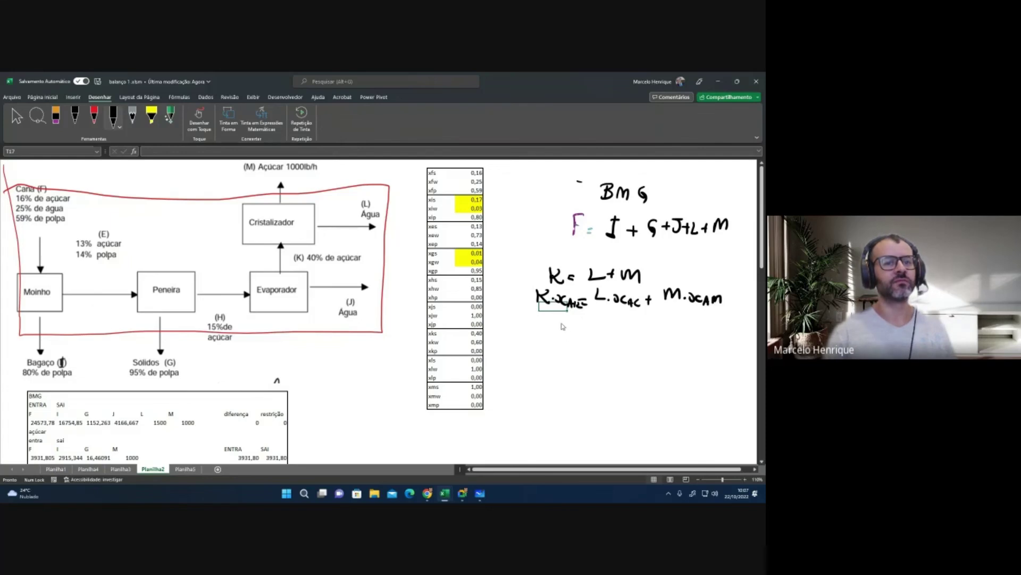
Step: Handwrite the crystallizer's water balance below the sugar balance, multiplying each of K, L and M by its water fraction
mouse_move(546, 319)
mouse_down()
mouse_move(547, 334)
mouse_move(604, 342)
mouse_move(702, 334)
mouse_up()
drag(704, 335, 716, 337)
mouse_move(716, 328)
mouse_down()
mouse_move(709, 339)
mouse_move(735, 325)
mouse_move(745, 335)
mouse_up()
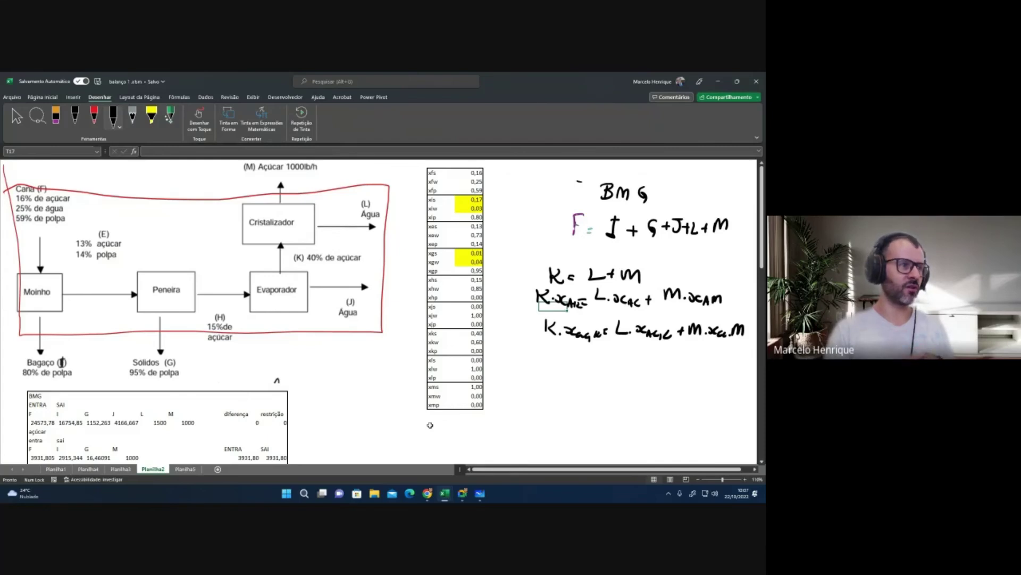
mouse_move(461, 498)
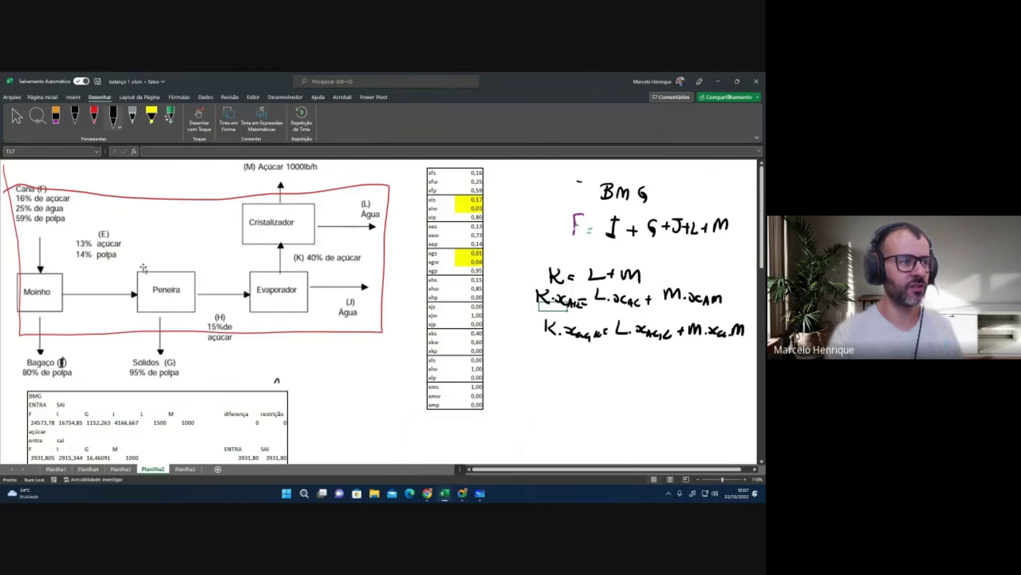
Step: Draw a curly brace in front of the crystallizer's three handwritten balance equations to group them
scroll(15, 397, down, 5)
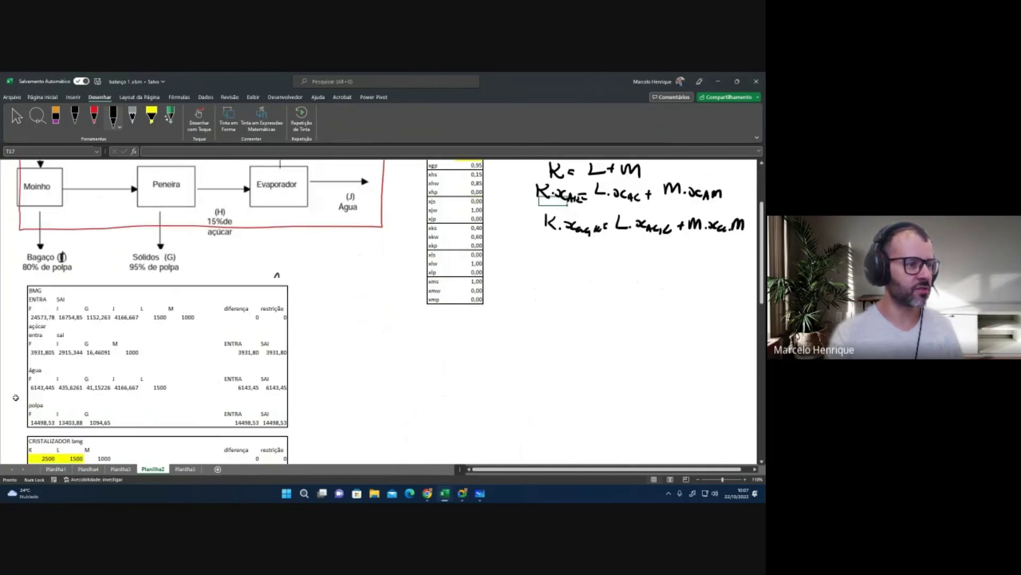
scroll(15, 397, down, 9)
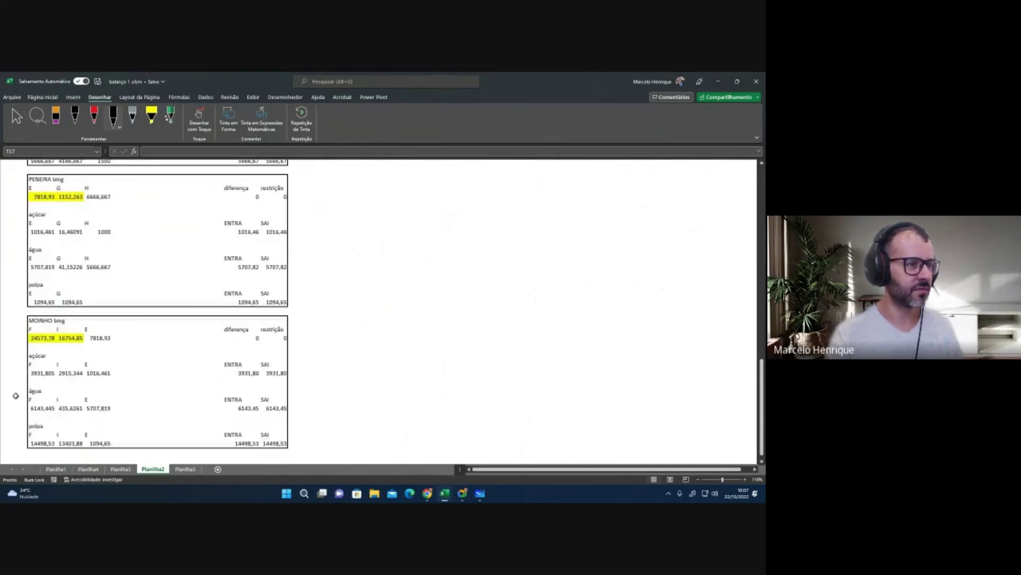
scroll(16, 396, up, 15)
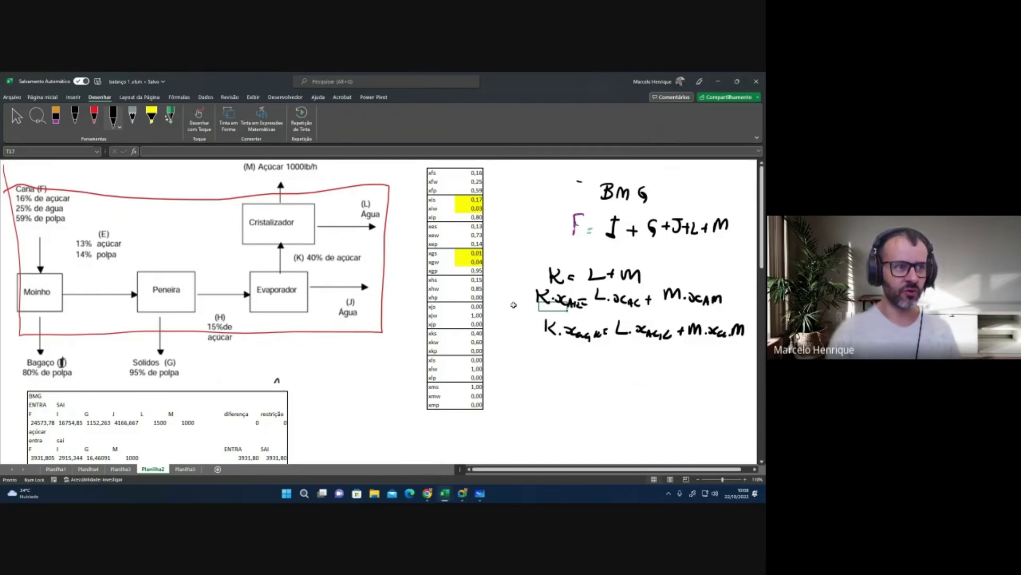
drag(532, 266, 511, 337)
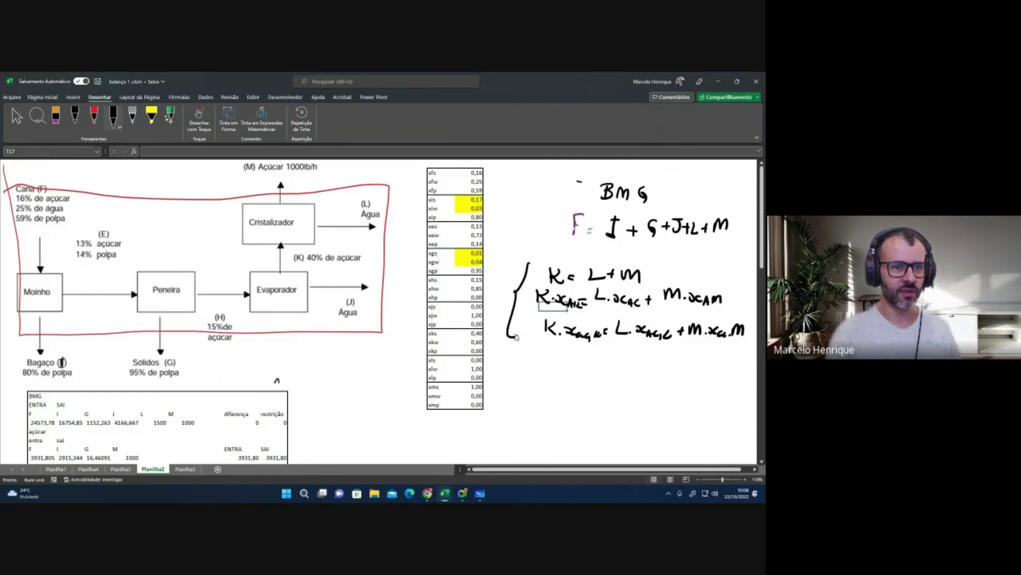
Step: Handwrite the sieve's overall mass balance "E = G + H" below the braced crystallizer equations, using the first black pen
click(543, 388)
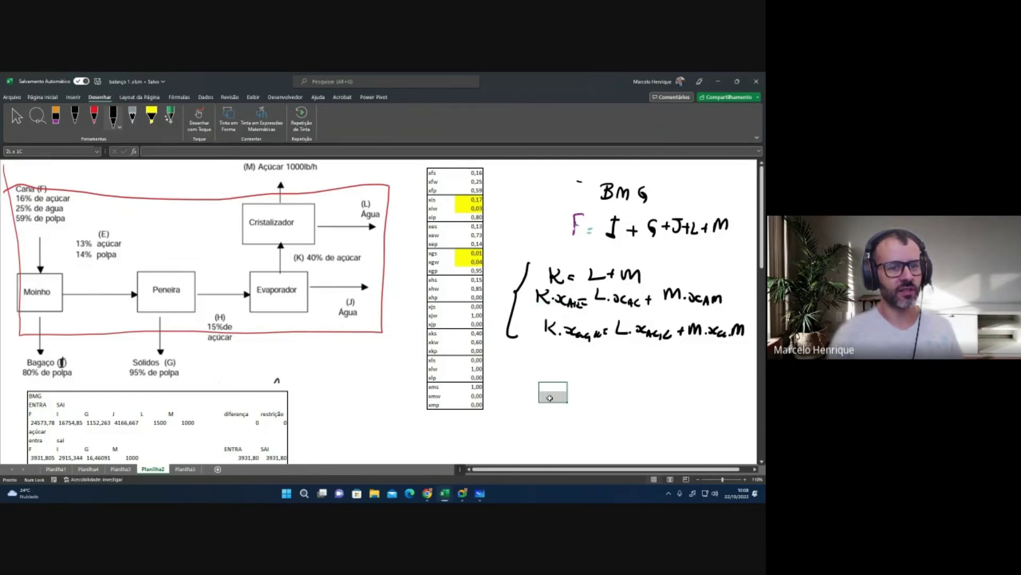
click(113, 117)
click(582, 375)
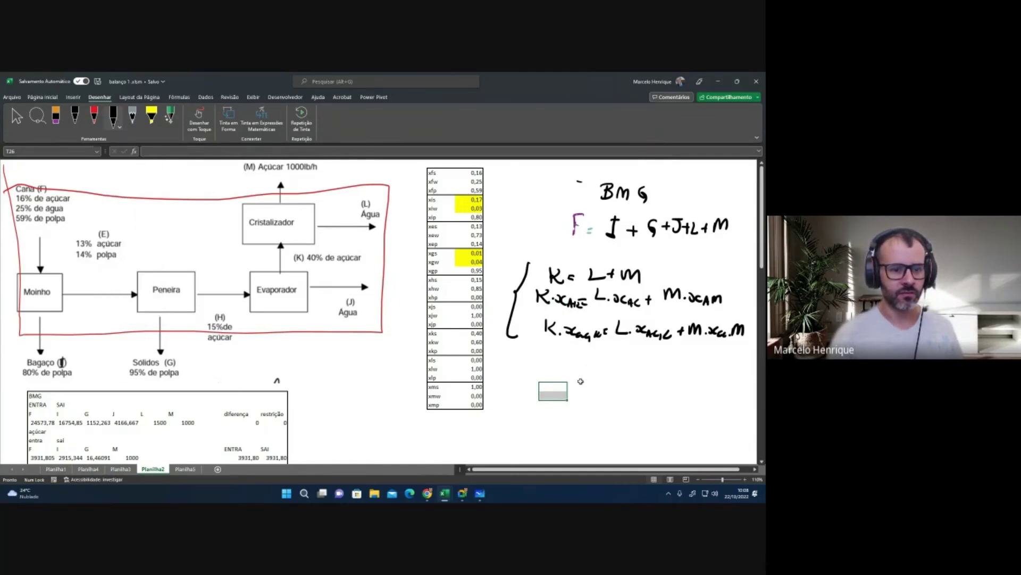
click(517, 390)
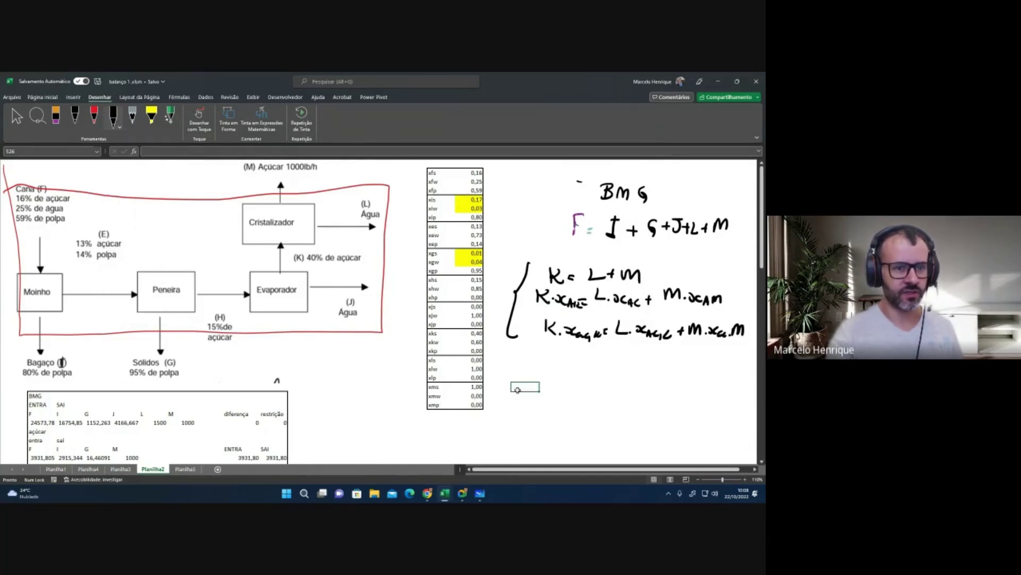
click(75, 114)
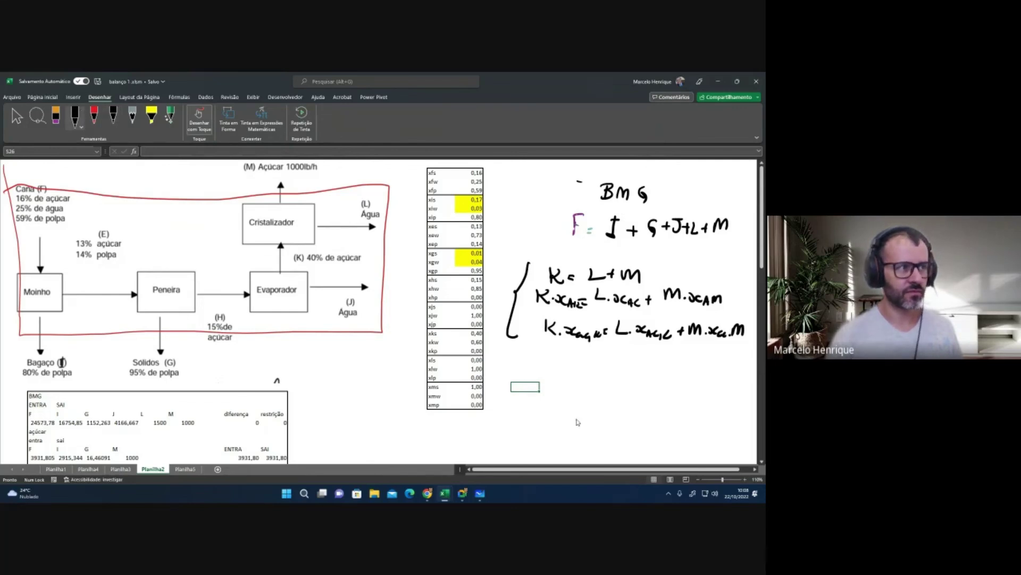
mouse_move(574, 386)
mouse_down()
mouse_move(582, 409)
mouse_move(581, 383)
mouse_move(638, 408)
mouse_move(659, 397)
mouse_up()
mouse_move(651, 390)
mouse_down()
mouse_move(652, 404)
mouse_move(670, 400)
mouse_up()
mouse_move(668, 394)
mouse_down()
mouse_move(682, 392)
mouse_move(680, 415)
mouse_up()
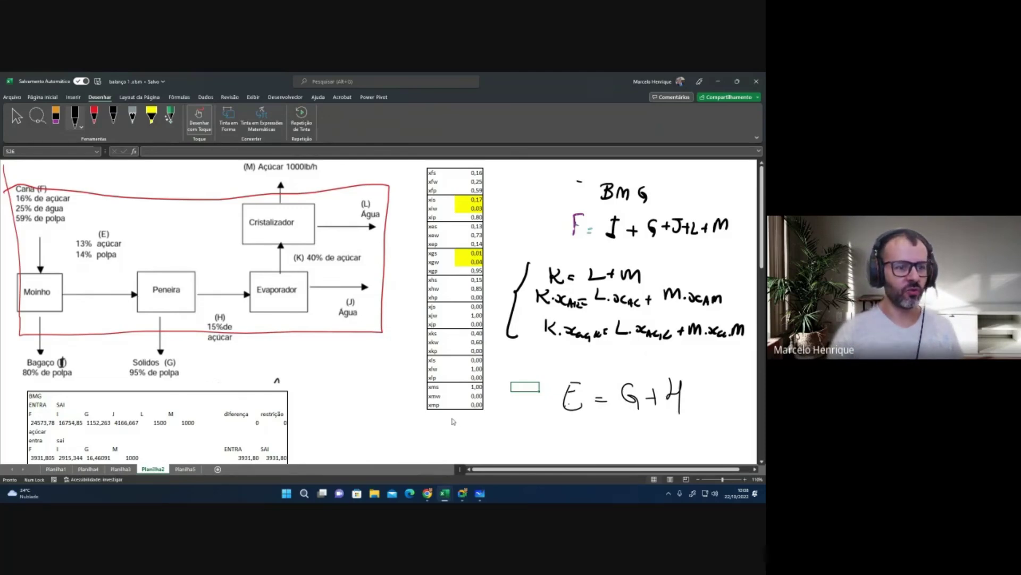
Step: Handwrite the tally of one overall balance ("1 BMG") plus four equipment balances below E = G + H
drag(454, 423, 455, 443)
drag(448, 443, 578, 437)
drag(573, 426, 573, 442)
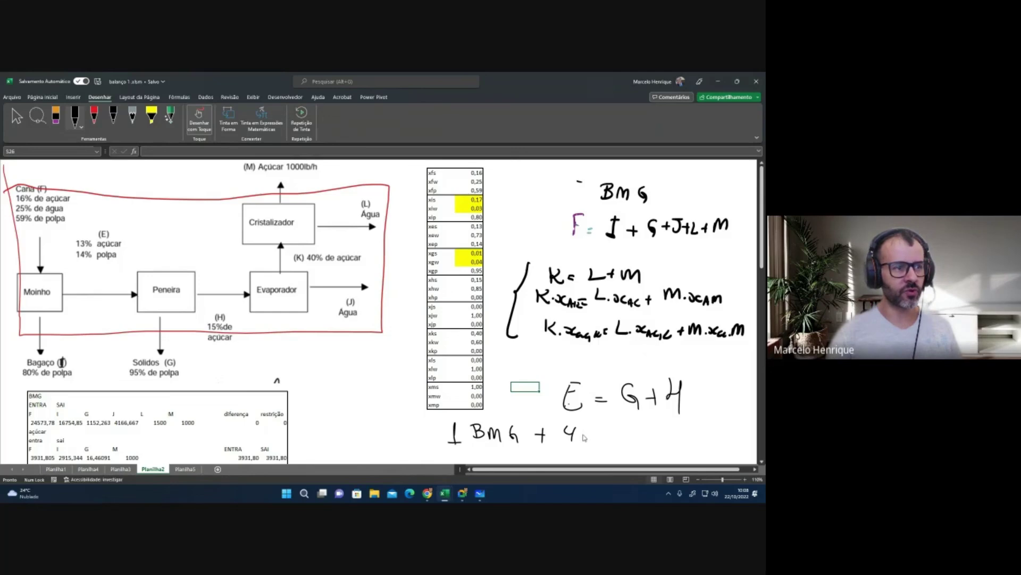
mouse_move(588, 428)
mouse_down()
mouse_move(588, 441)
mouse_move(636, 432)
mouse_up()
click(636, 435)
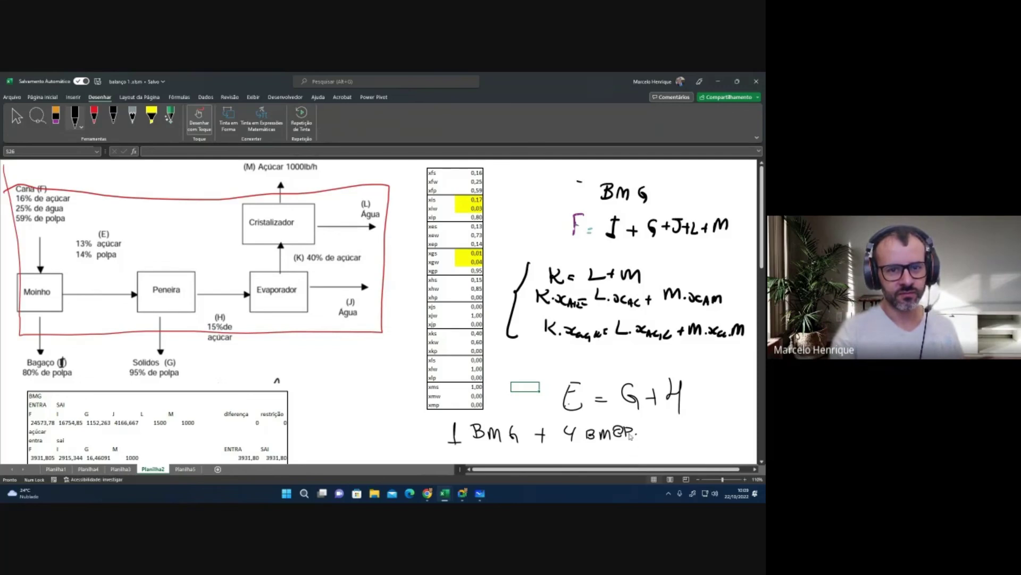
Step: Handwrite the component counts "3 comp." under the overall balance and "12 comp." under the equipment balances
scroll(761, 239, down, 4)
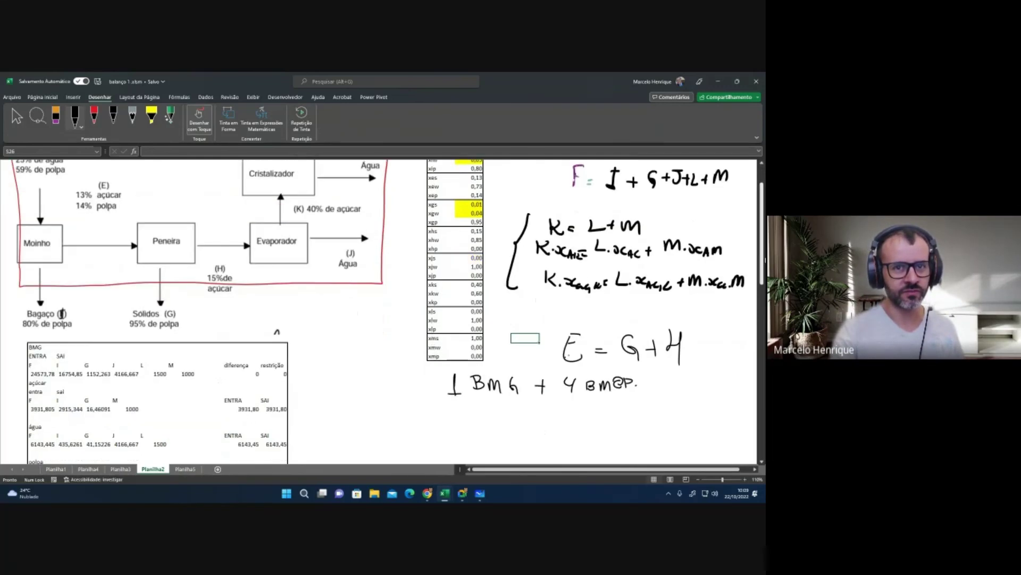
drag(451, 347, 509, 355)
mouse_move(568, 347)
mouse_down()
mouse_move(566, 360)
mouse_move(623, 361)
mouse_up()
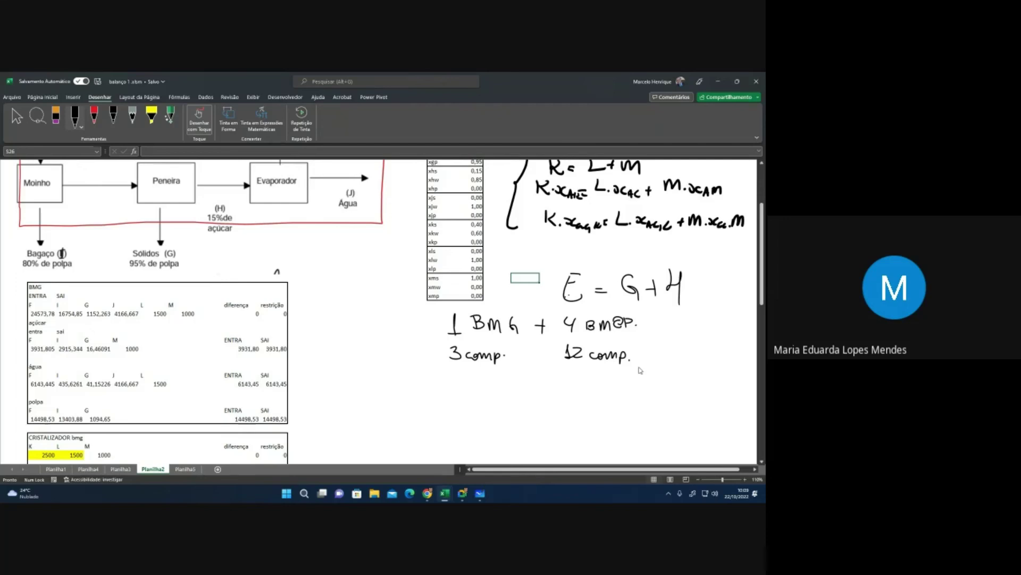
Step: Handwrite the equation total "4 eq + 16 eq = 20 equações" below the component counts
scroll(761, 290, up, 3)
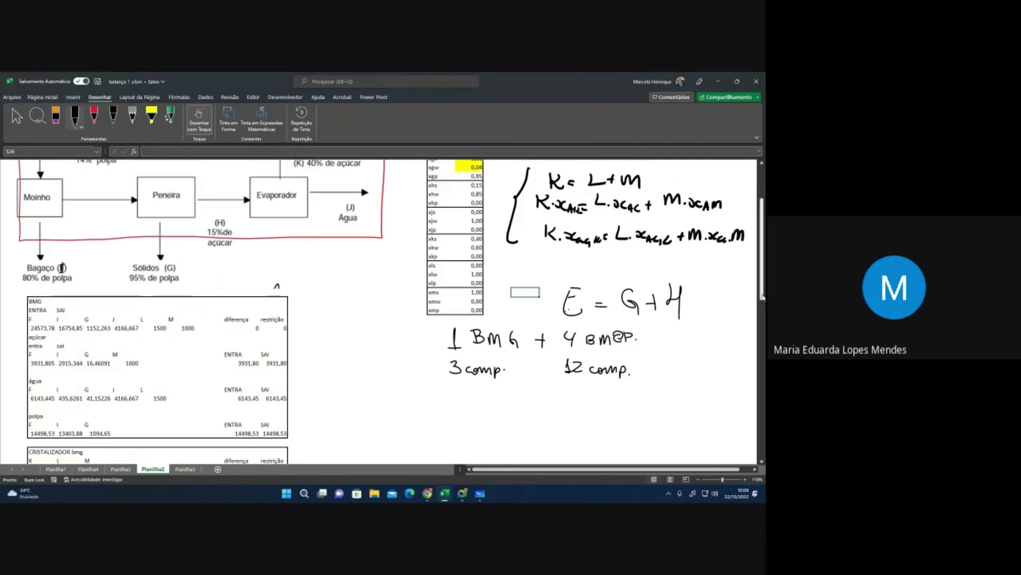
scroll(761, 285, up, 3)
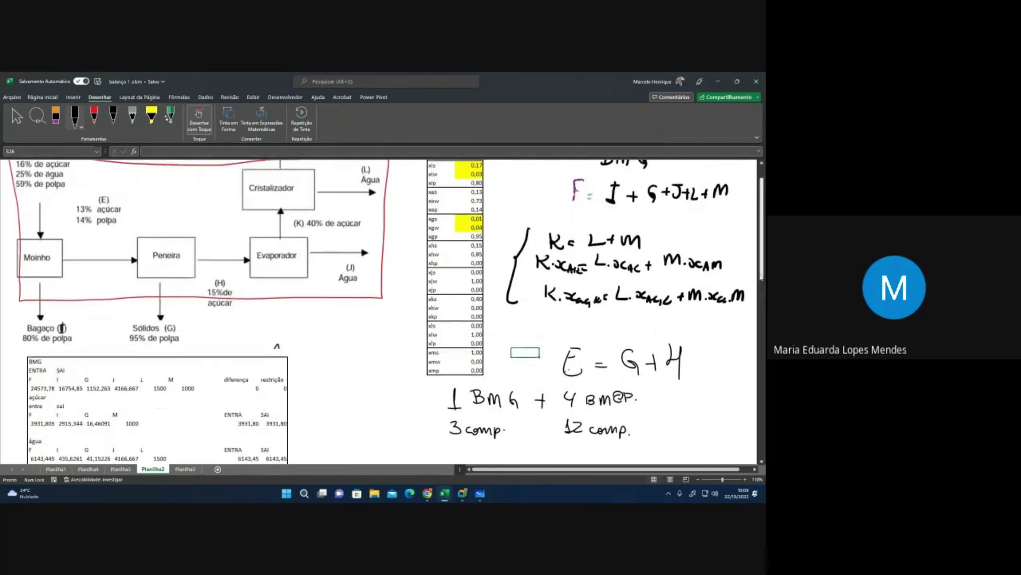
scroll(760, 287, down, 3)
mouse_move(761, 287)
mouse_down()
mouse_move(761, 275)
mouse_move(761, 297)
mouse_up()
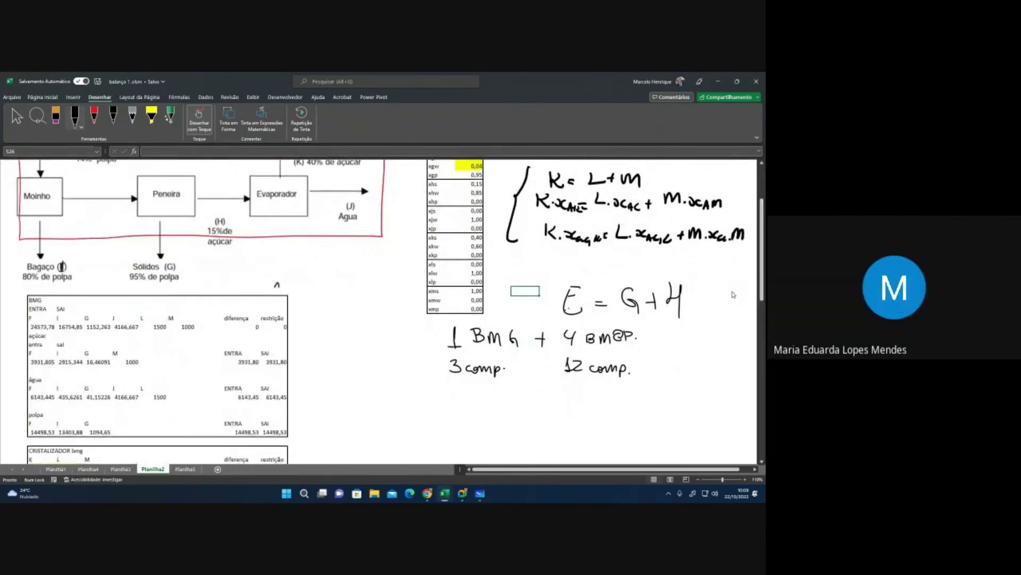
mouse_move(453, 388)
mouse_down()
mouse_move(452, 407)
mouse_move(465, 406)
mouse_up()
mouse_move(461, 391)
mouse_down()
mouse_move(463, 413)
mouse_move(485, 420)
mouse_move(504, 407)
mouse_up()
mouse_move(499, 400)
mouse_down()
mouse_move(500, 414)
mouse_move(524, 410)
mouse_up()
drag(538, 392, 536, 409)
drag(541, 407, 546, 412)
mouse_move(553, 406)
mouse_down()
mouse_move(553, 415)
mouse_move(568, 400)
mouse_up()
drag(562, 407, 616, 407)
drag(616, 404, 675, 400)
drag(664, 394, 672, 393)
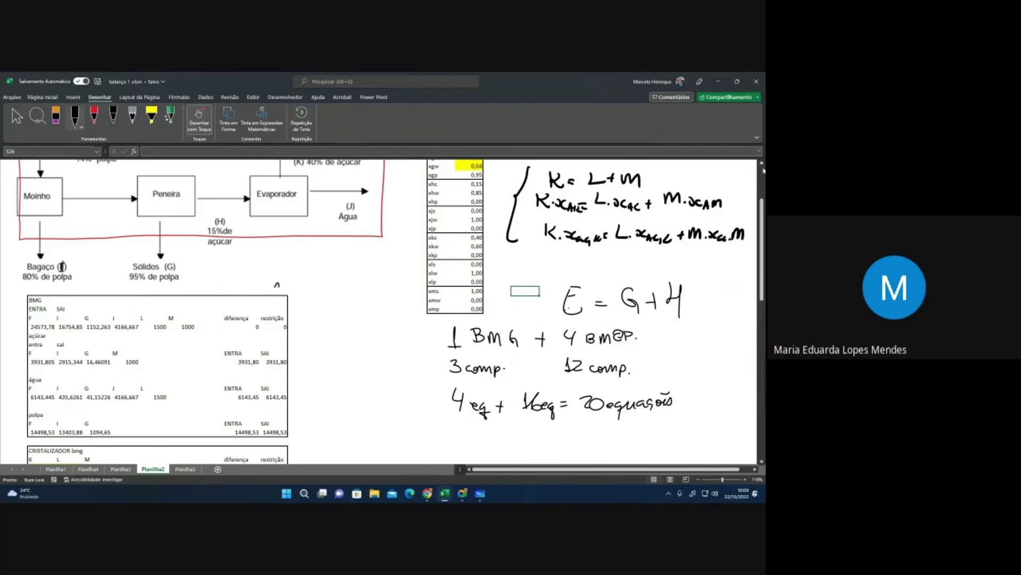
Step: Switch to the balanço de massa workbook with the molasses dilution tables
drag(764, 215, 765, 181)
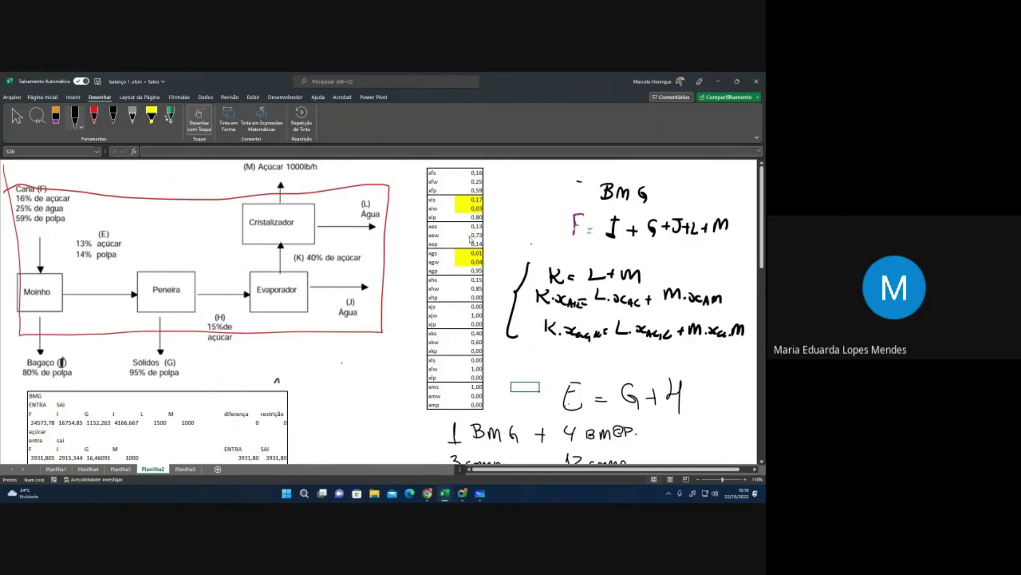
click(43, 97)
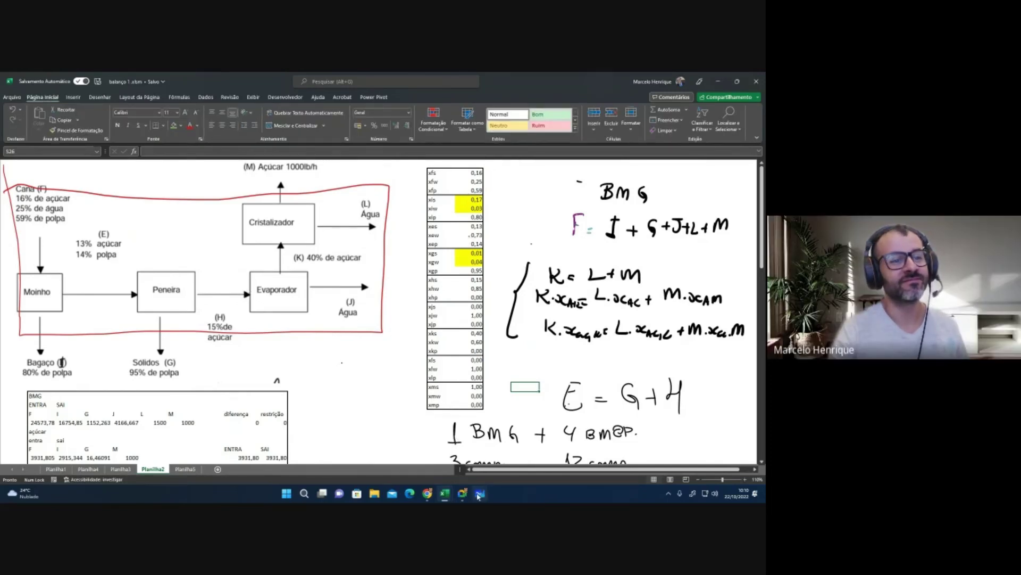
mouse_move(469, 502)
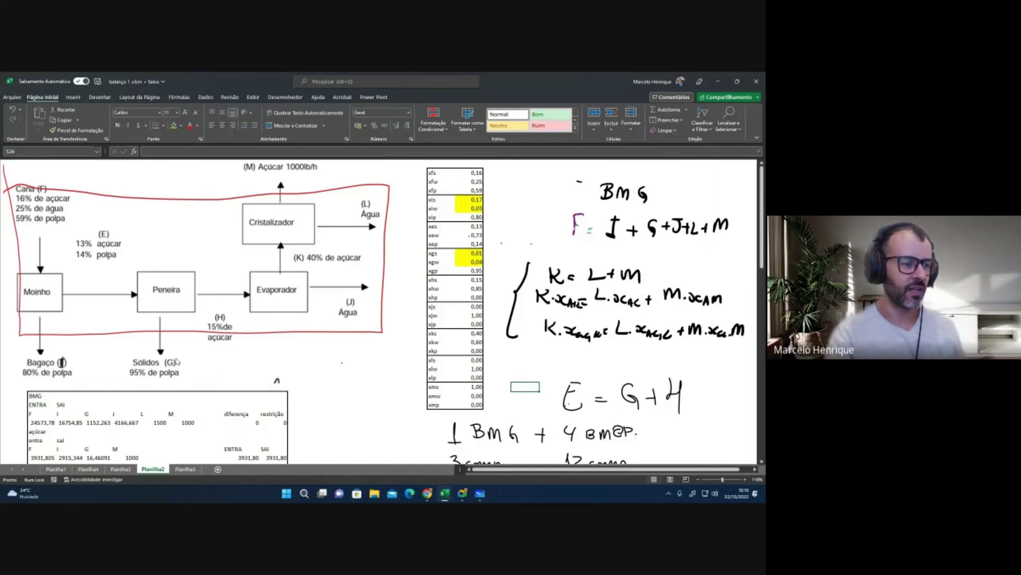
mouse_move(445, 492)
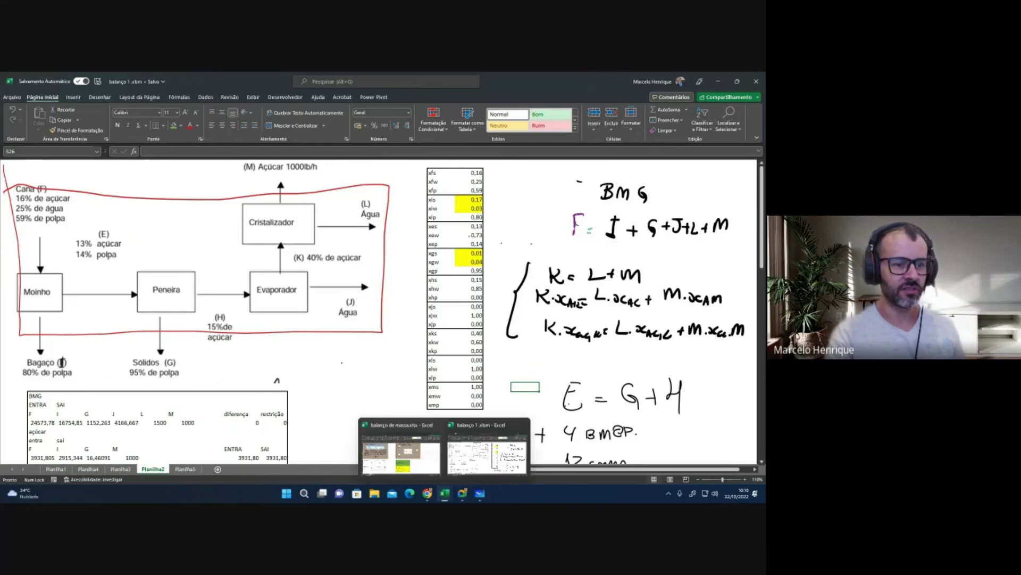
click(428, 461)
Step: Apply thick outside borders around both dilution tables in A21:E30
click(93, 366)
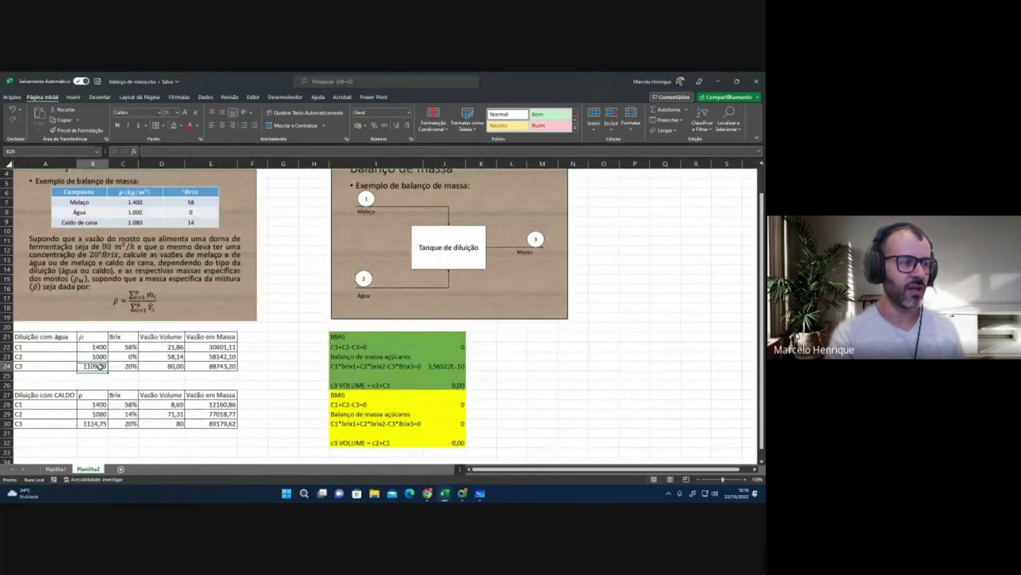
drag(39, 338, 237, 425)
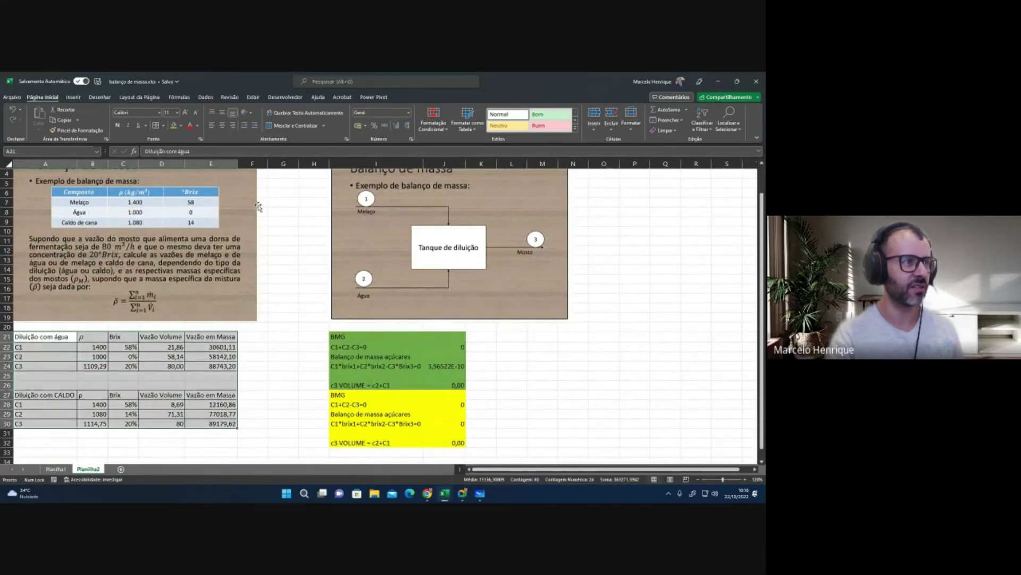
click(164, 126)
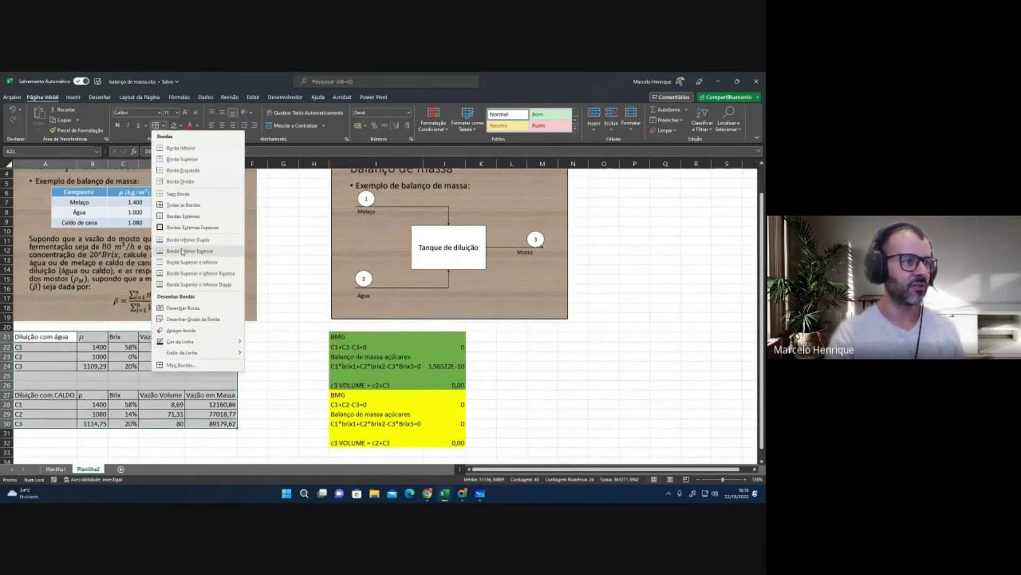
click(175, 228)
click(128, 376)
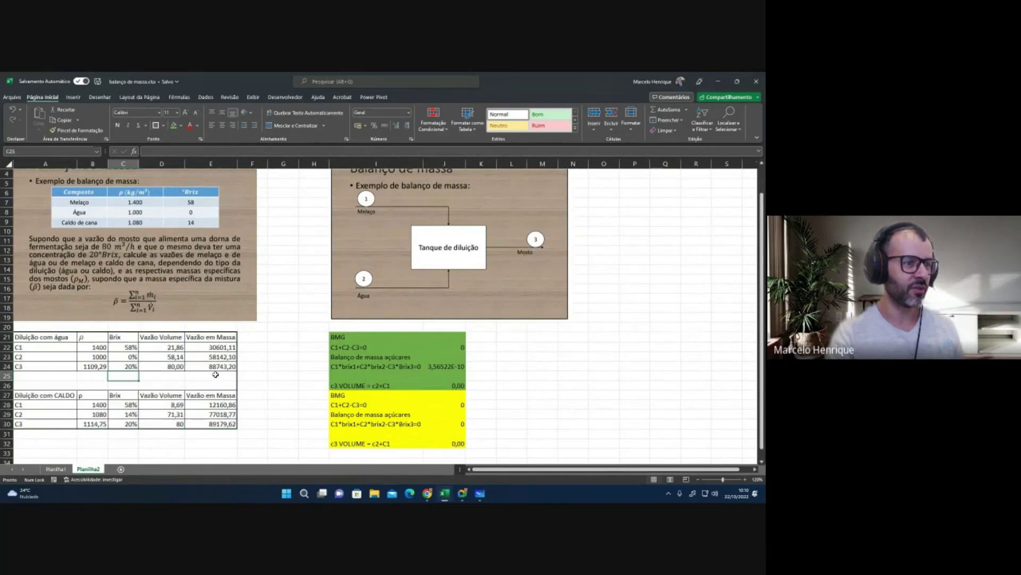
Step: Hide the gridlines on the dilution worksheet
click(254, 99)
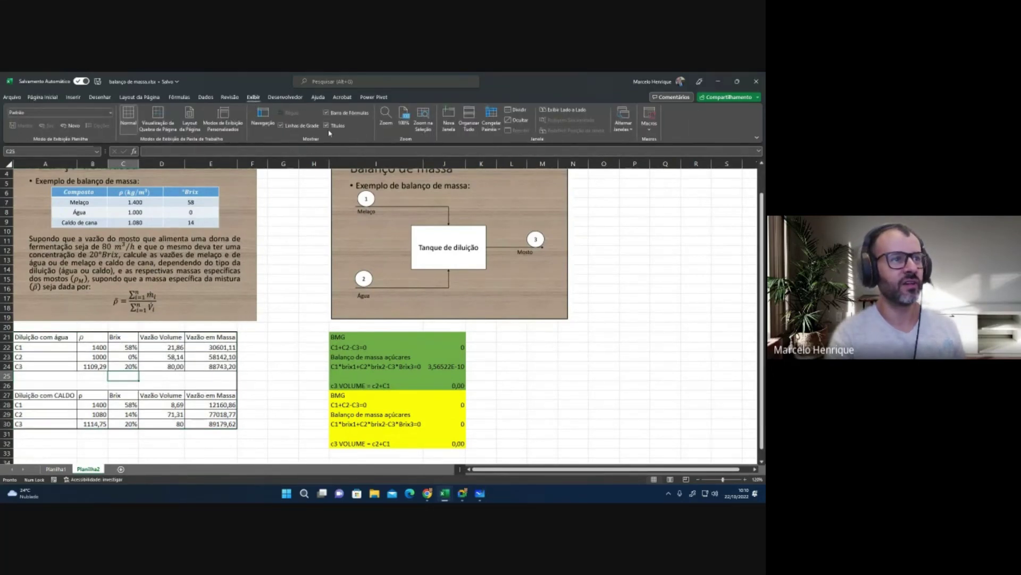
click(313, 127)
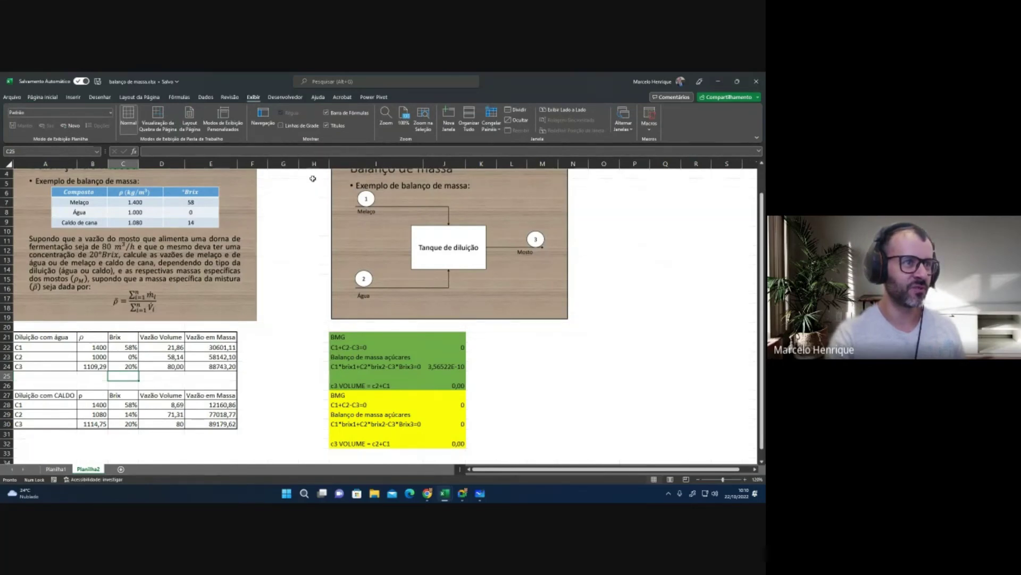
click(309, 239)
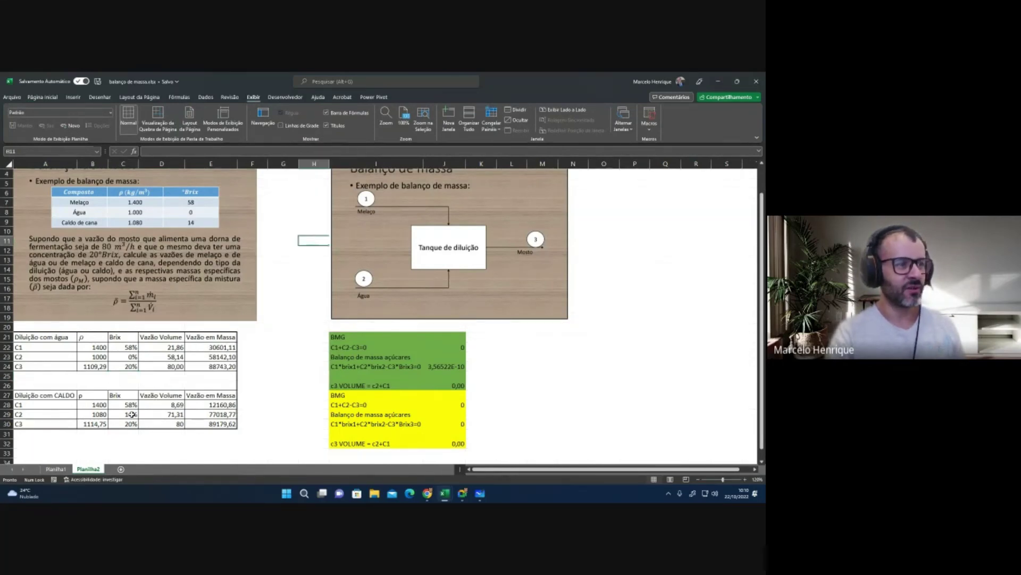
Step: Switch to the Google Meet call and close its in-call messages
mouse_move(462, 493)
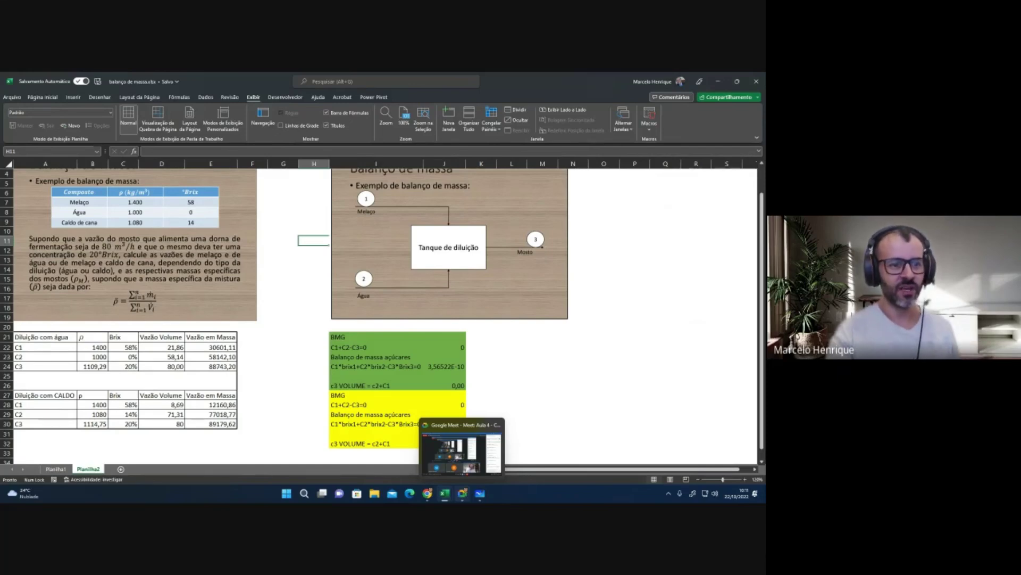
click(463, 495)
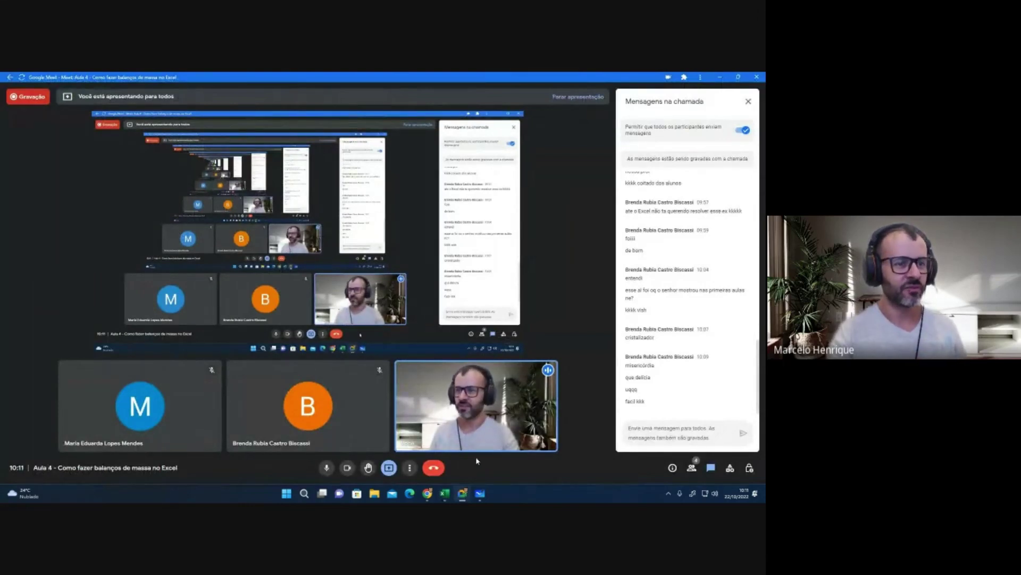
click(748, 101)
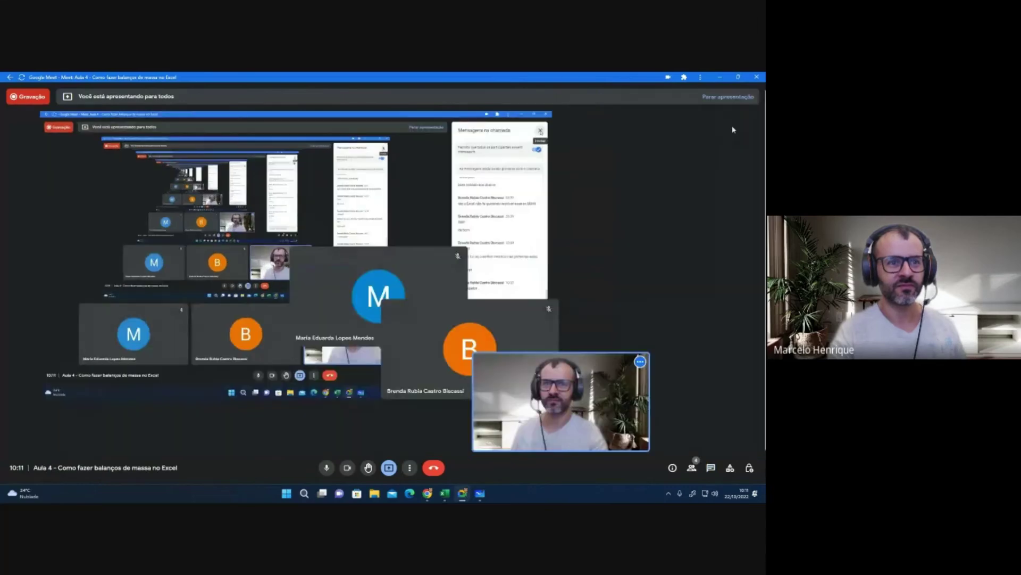